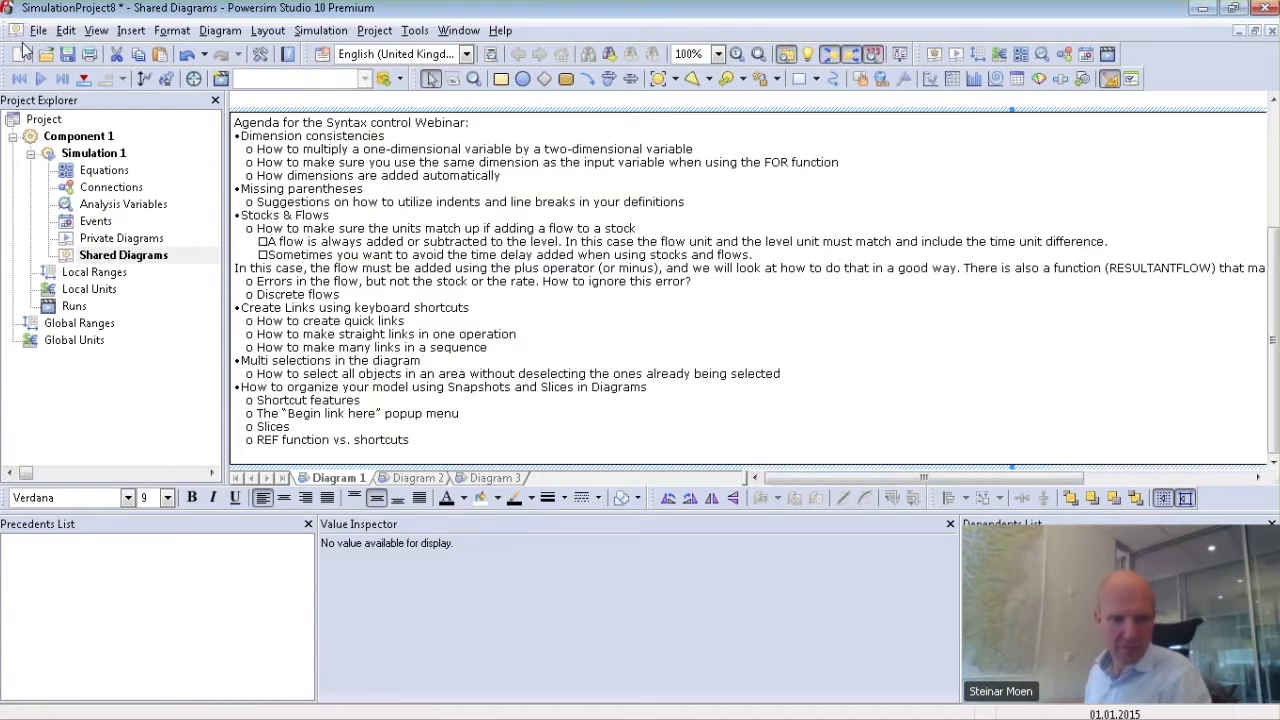
Step: Switch to the empty SimulationProject10 project and open its Global Ranges
key(alt+Tab)
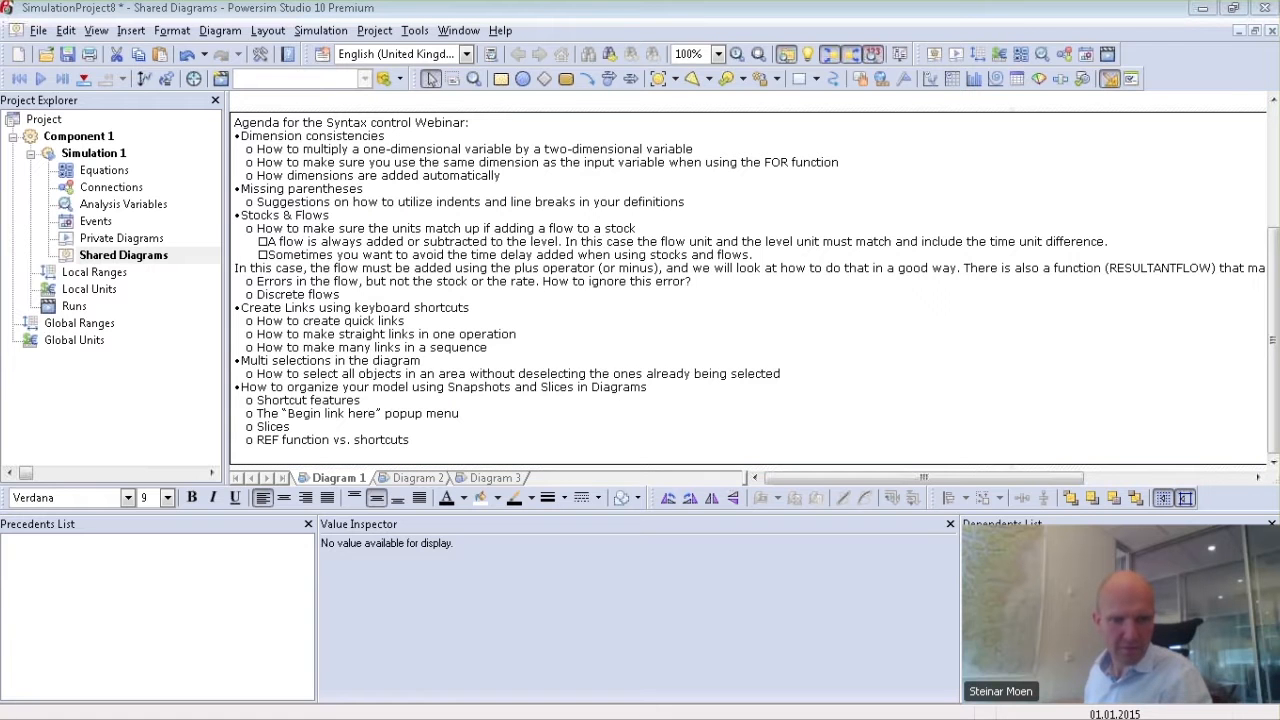
key(alt+Tab)
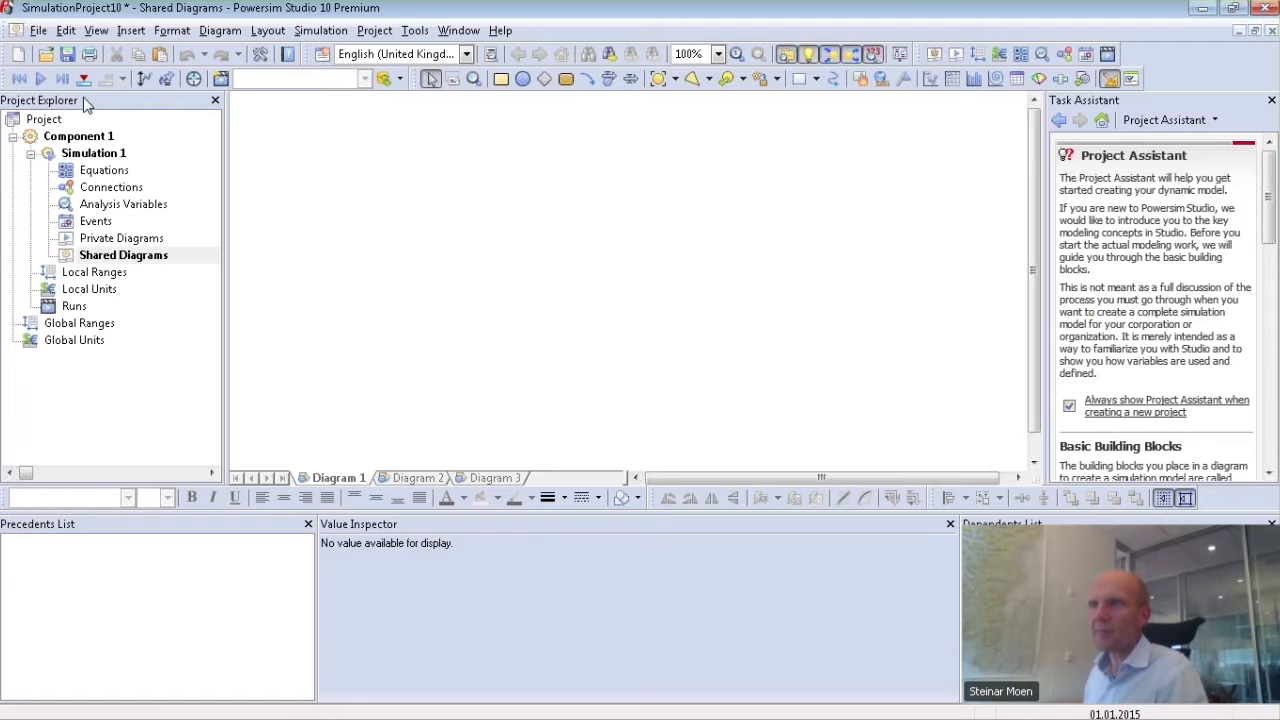
click(83, 326)
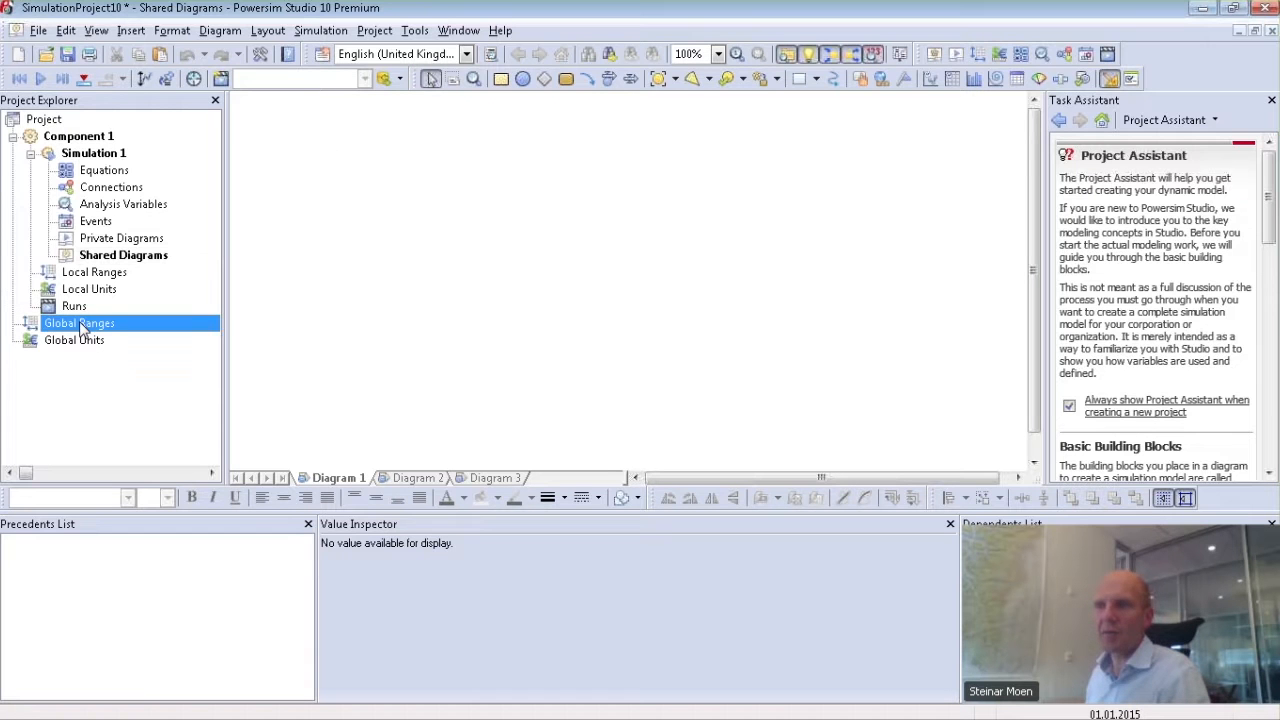
double_click(33, 328)
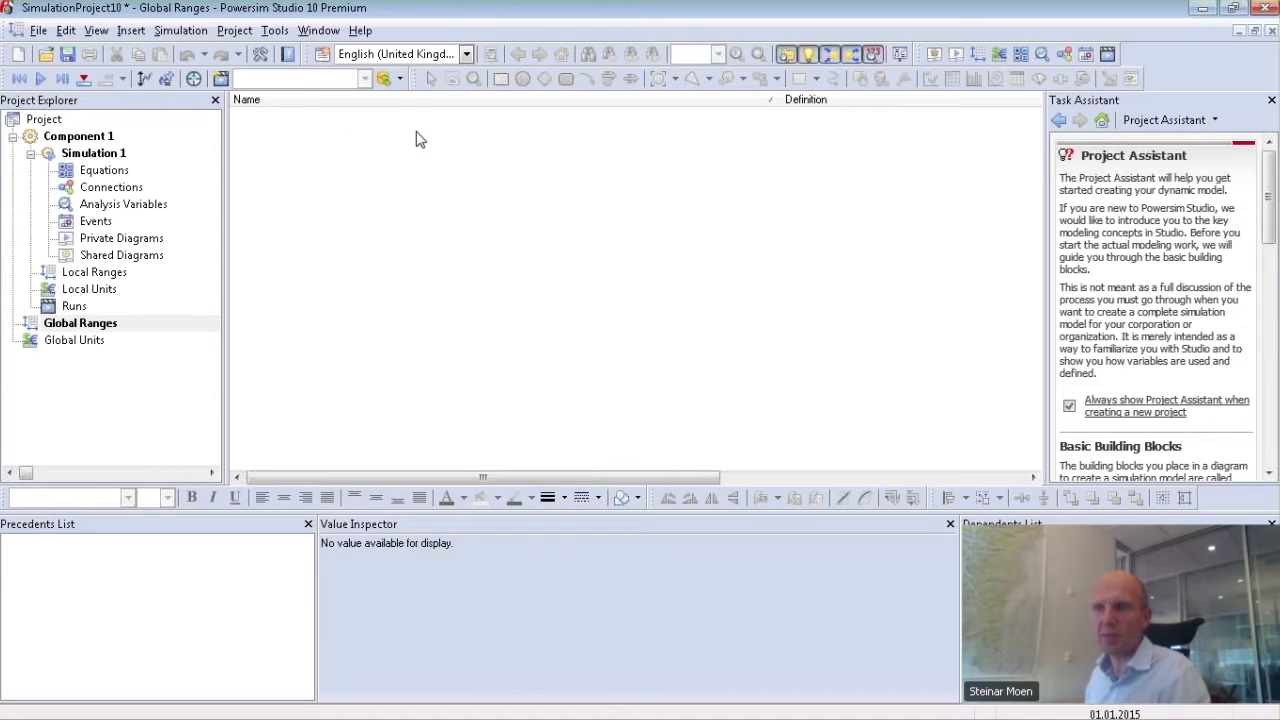
Step: Add an empty global range and name it Cities
right_click(336, 138)
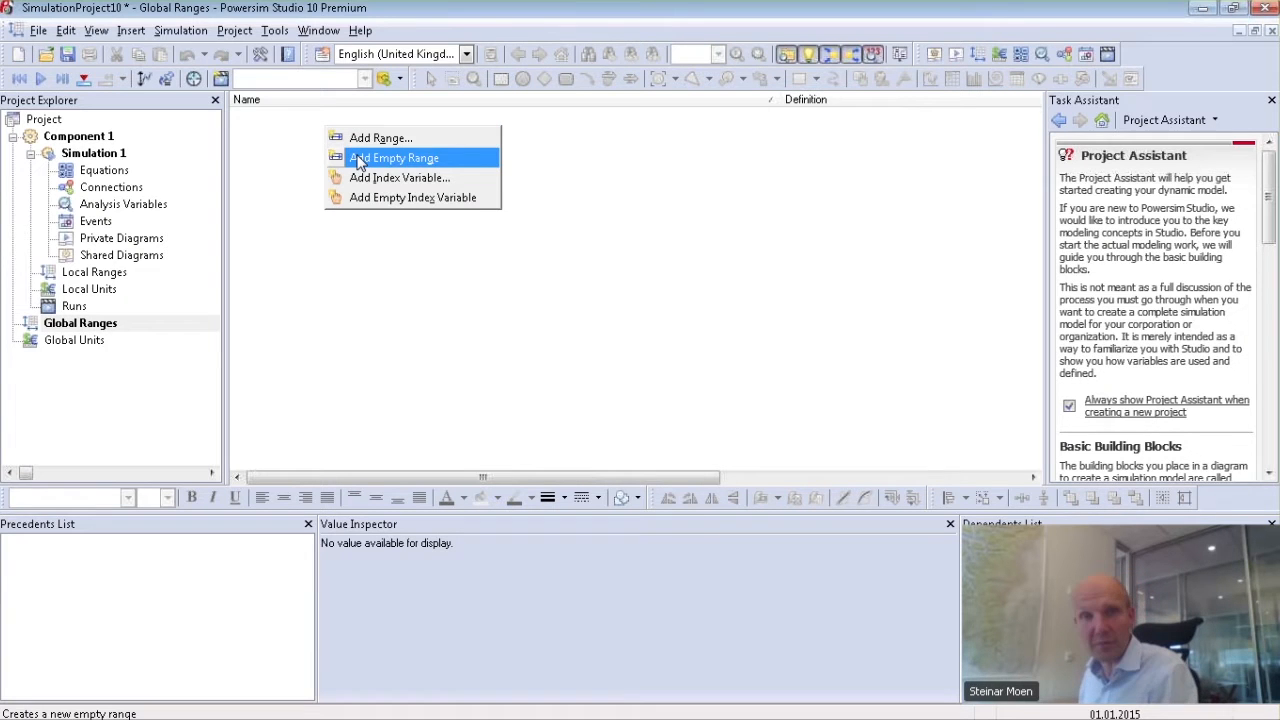
click(360, 158)
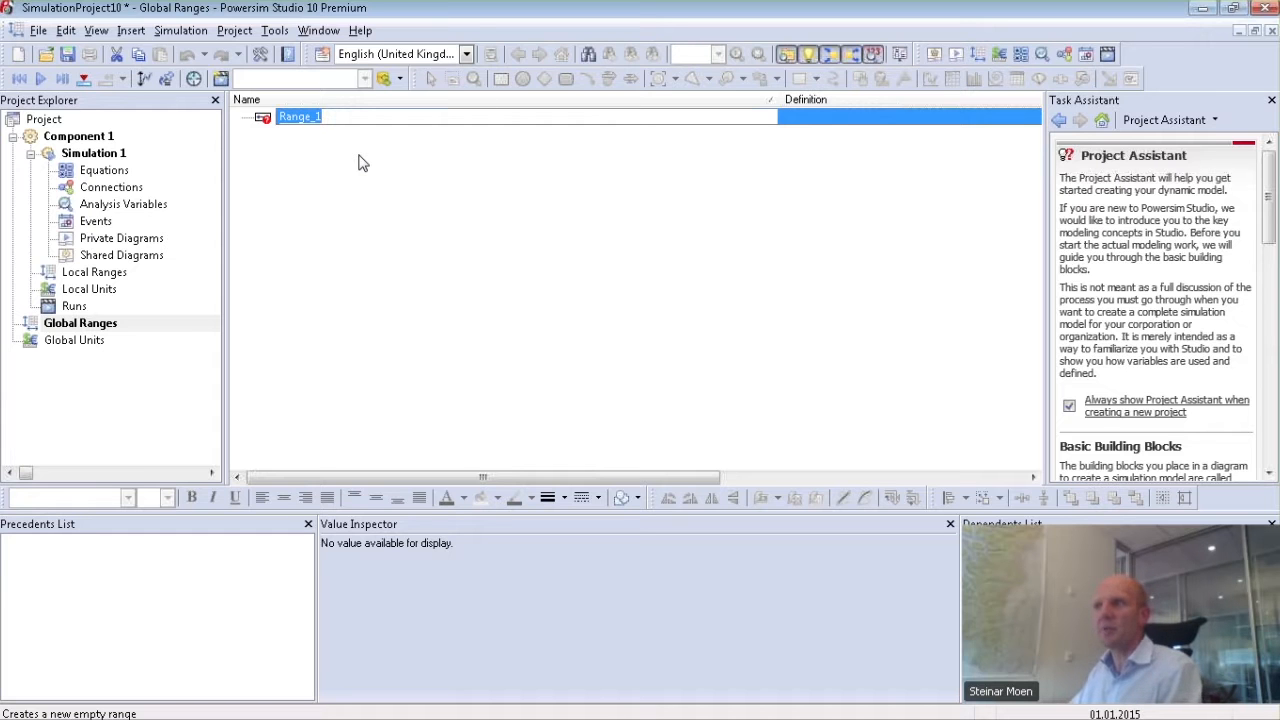
text(Cities)
key(Tab)
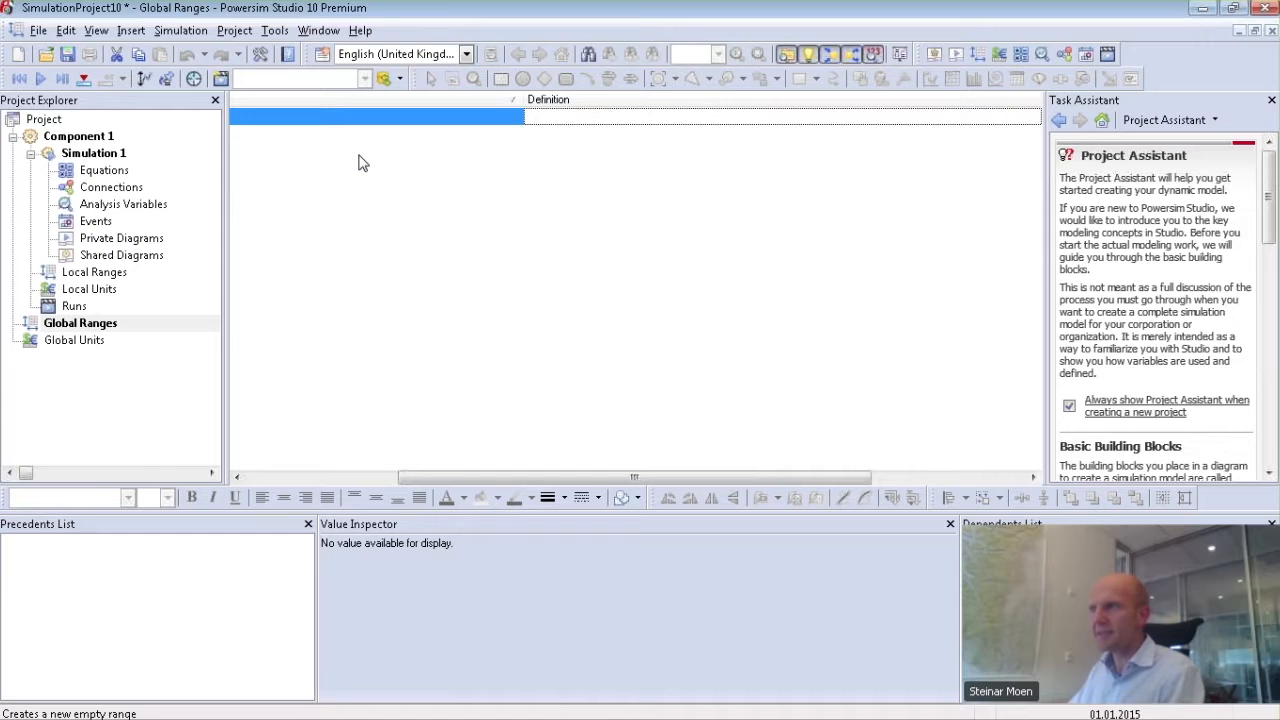
Step: Define the Cities range with the elements Berlin and 'New York'
text(Berlin)
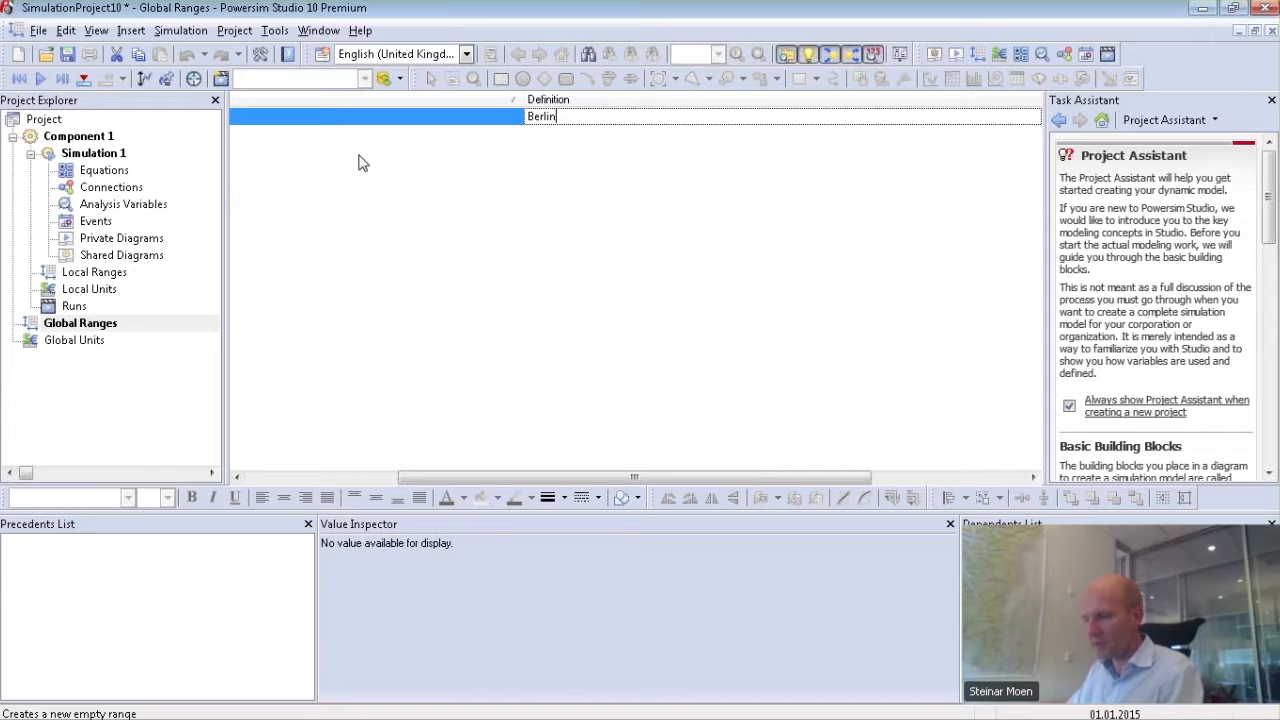
text(,New York)
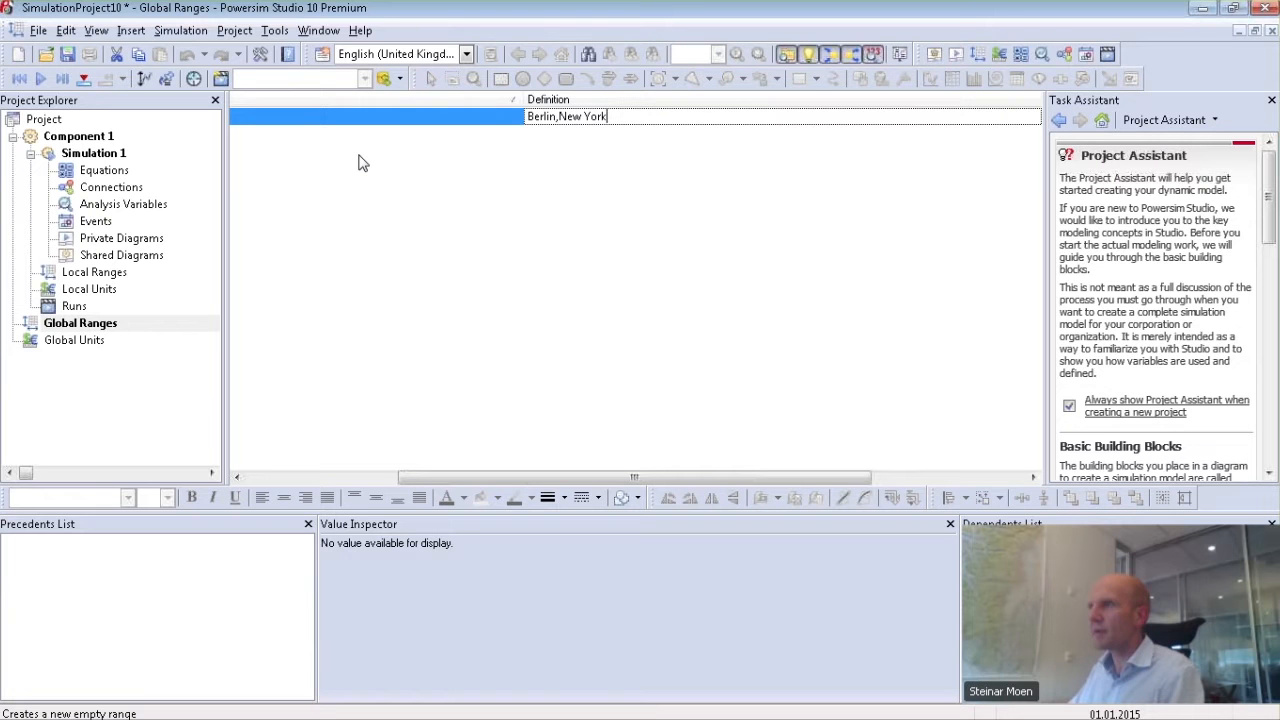
key(Return)
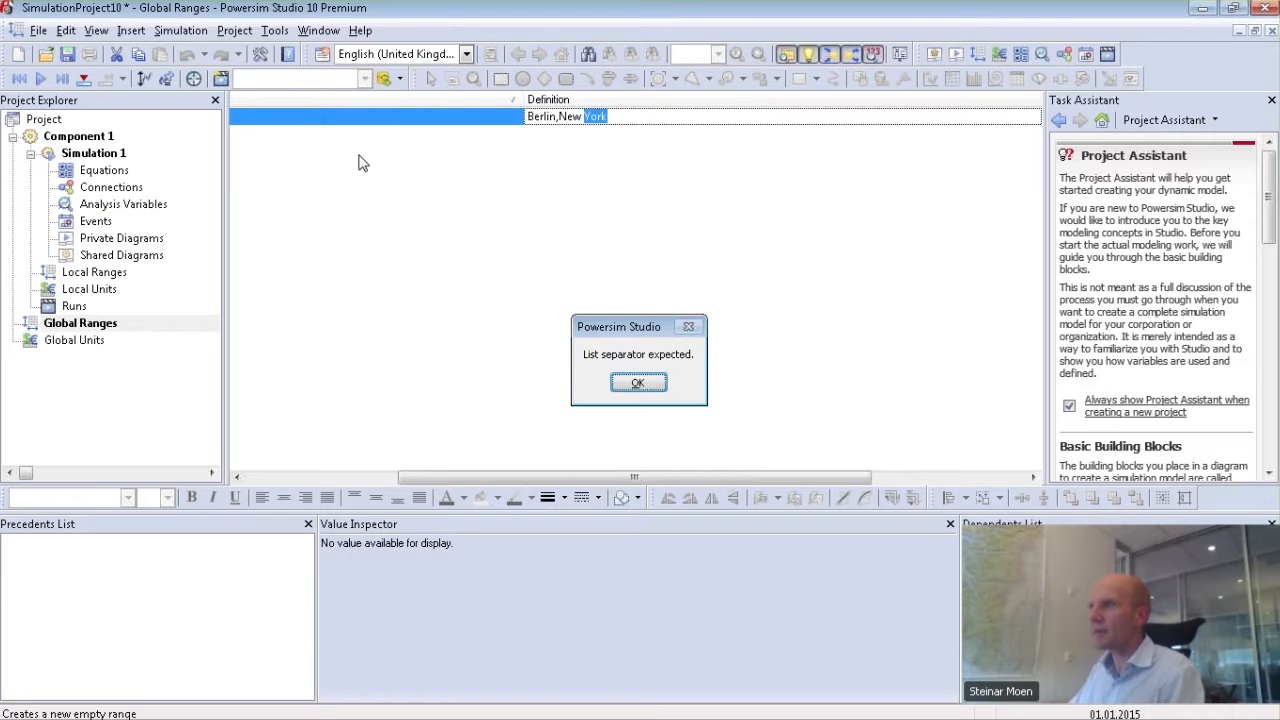
key(Return)
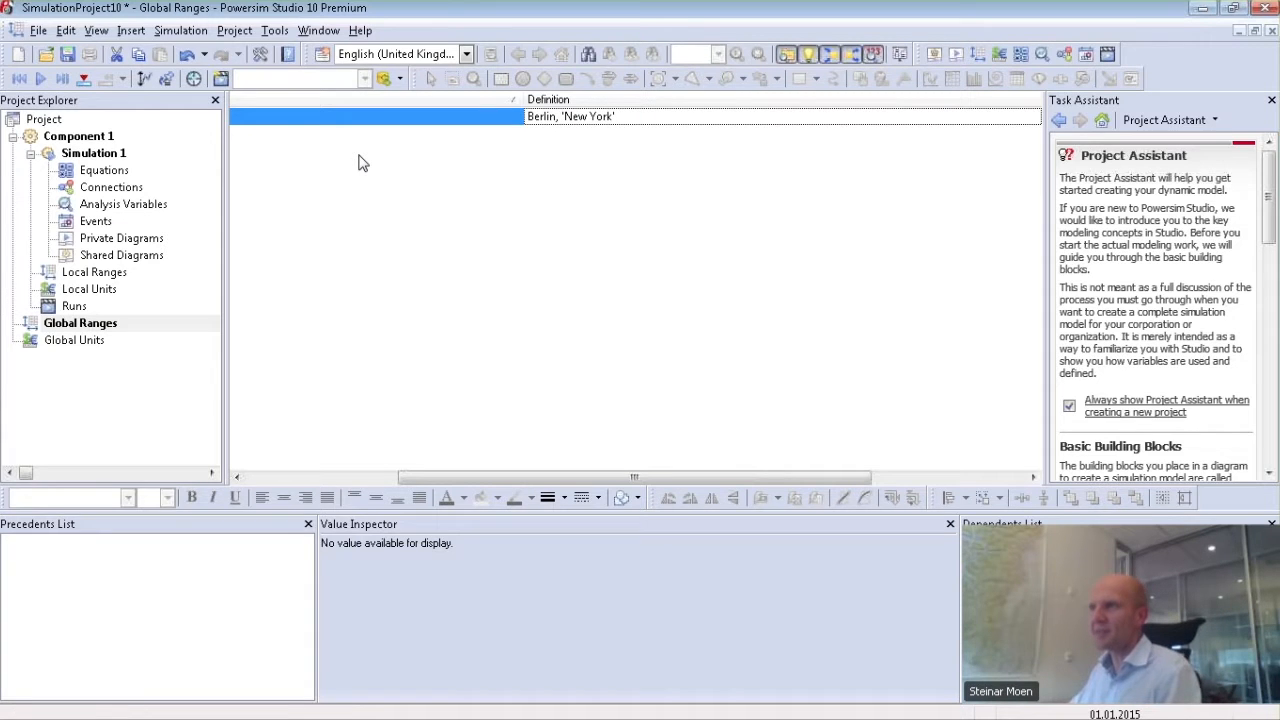
Step: Expand the Cities range and examine its elements and category in its properties
click(353, 477)
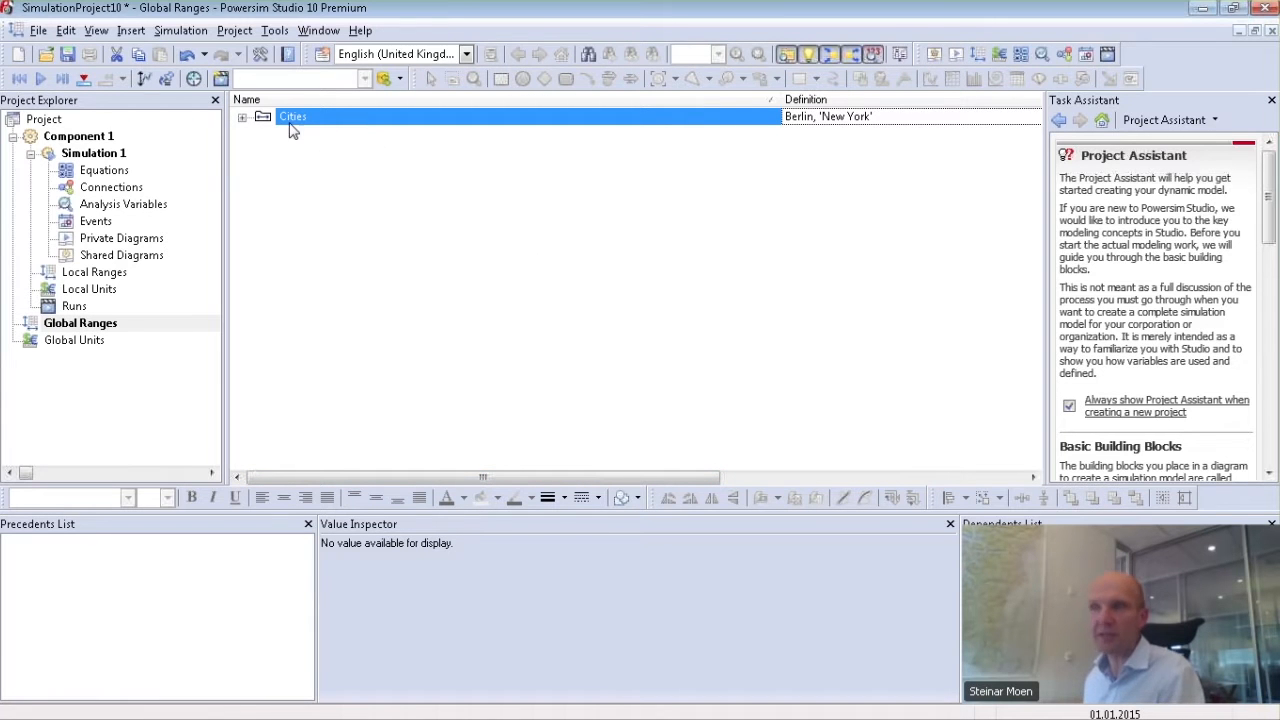
click(243, 118)
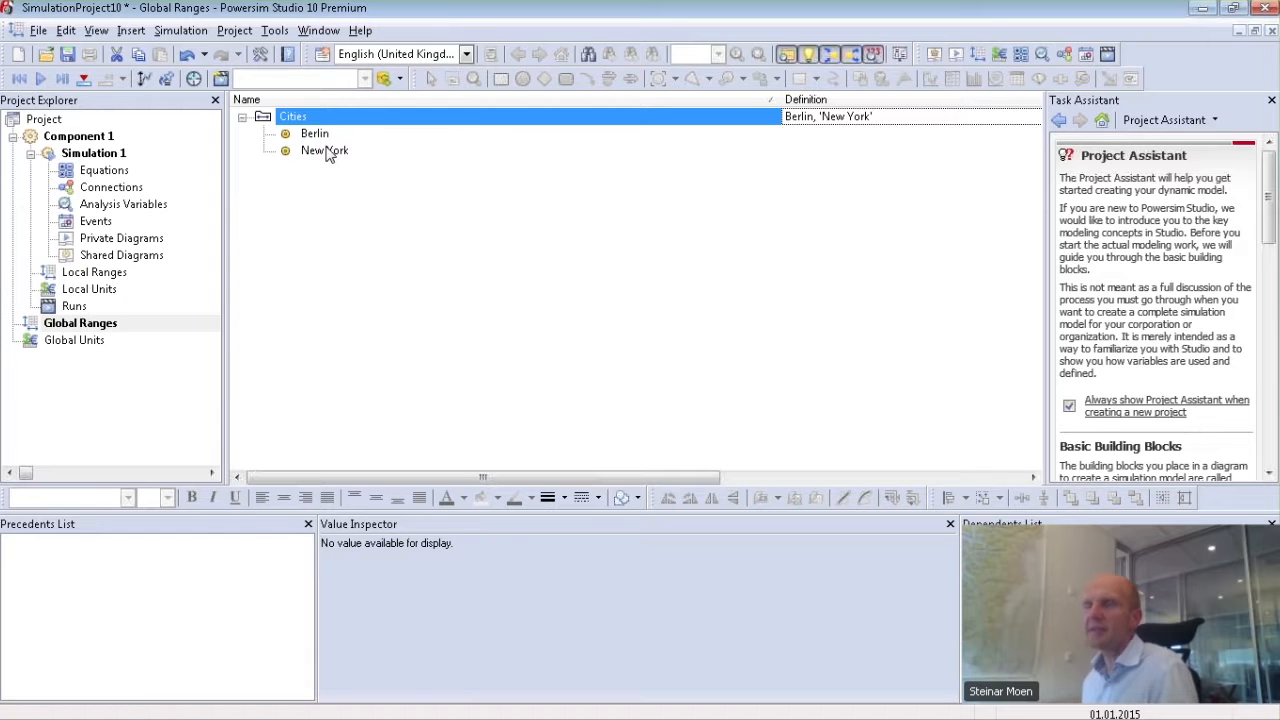
double_click(270, 118)
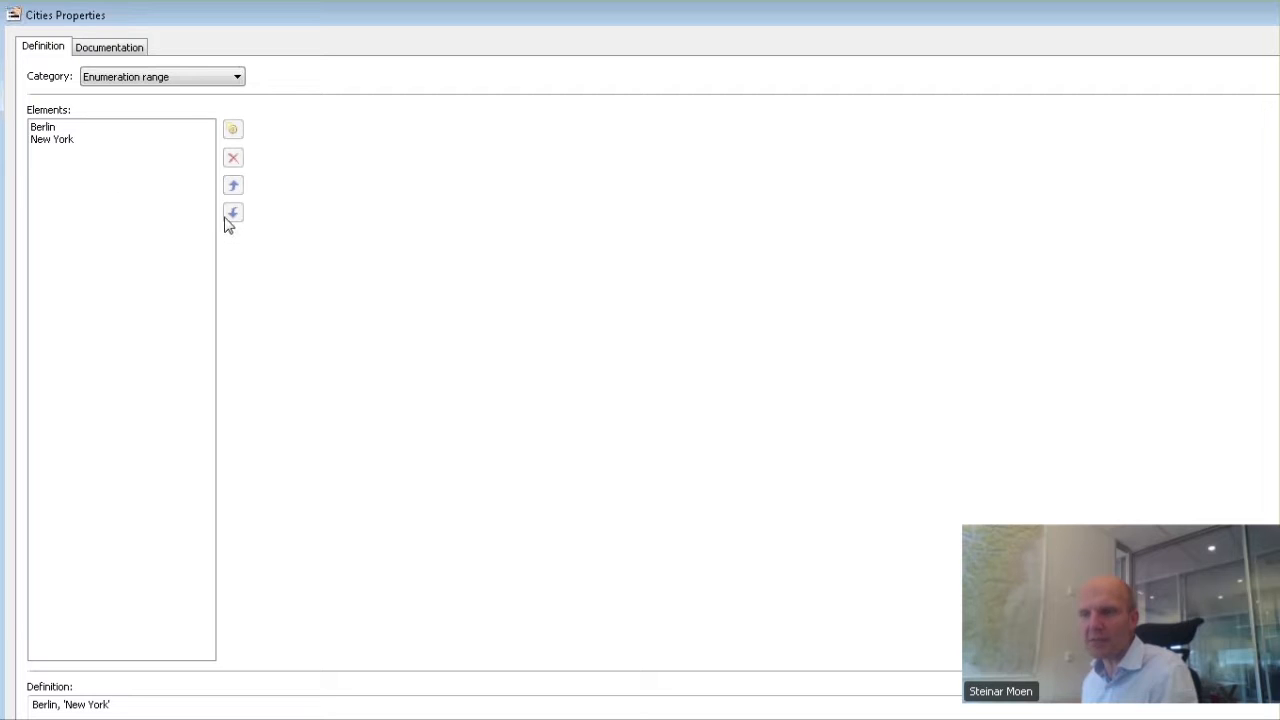
drag(5, 6, 760, 414)
drag(878, 432, 442, 187)
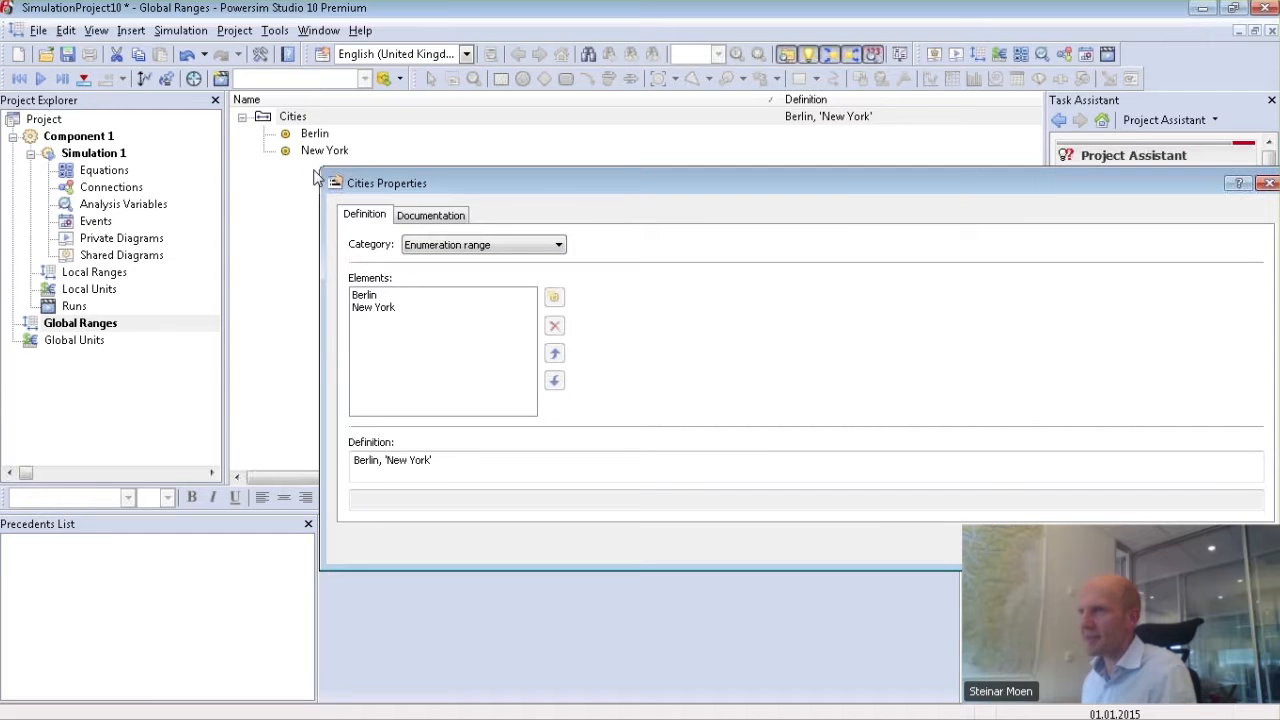
drag(315, 178, 530, 226)
click(617, 576)
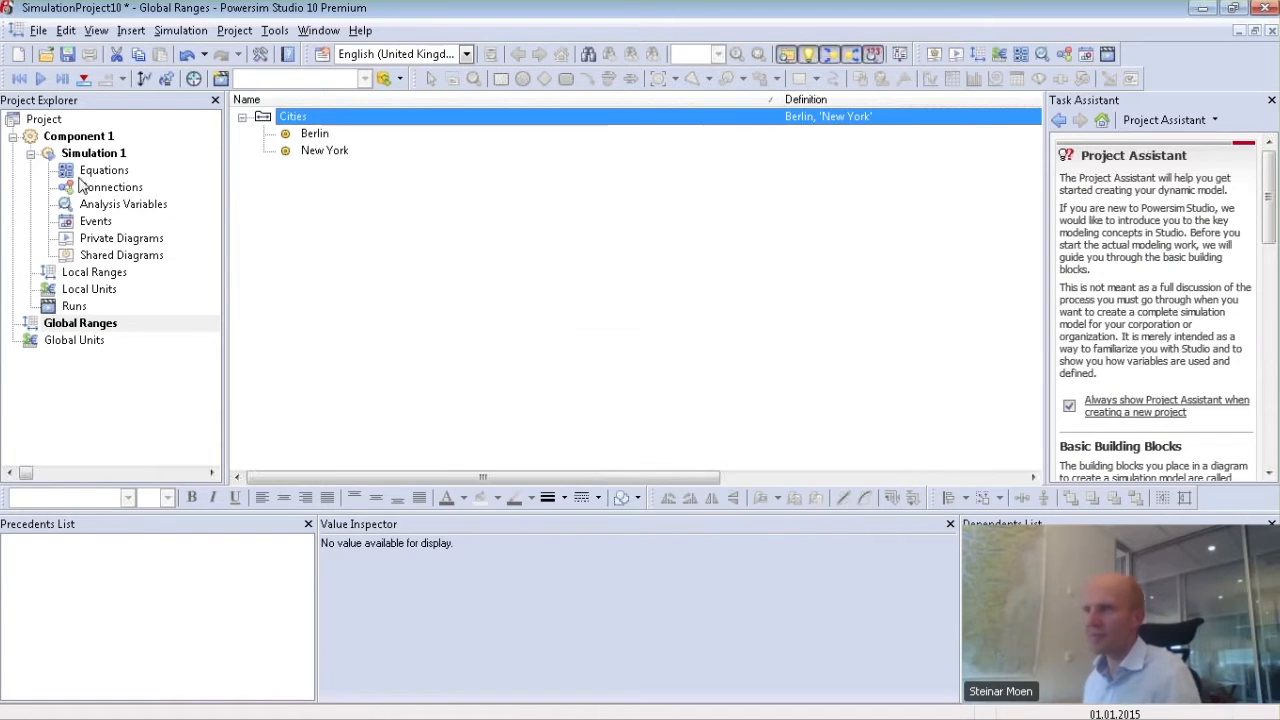
Step: Open the shared diagrams and place a constant in Diagram 1
click(80, 257)
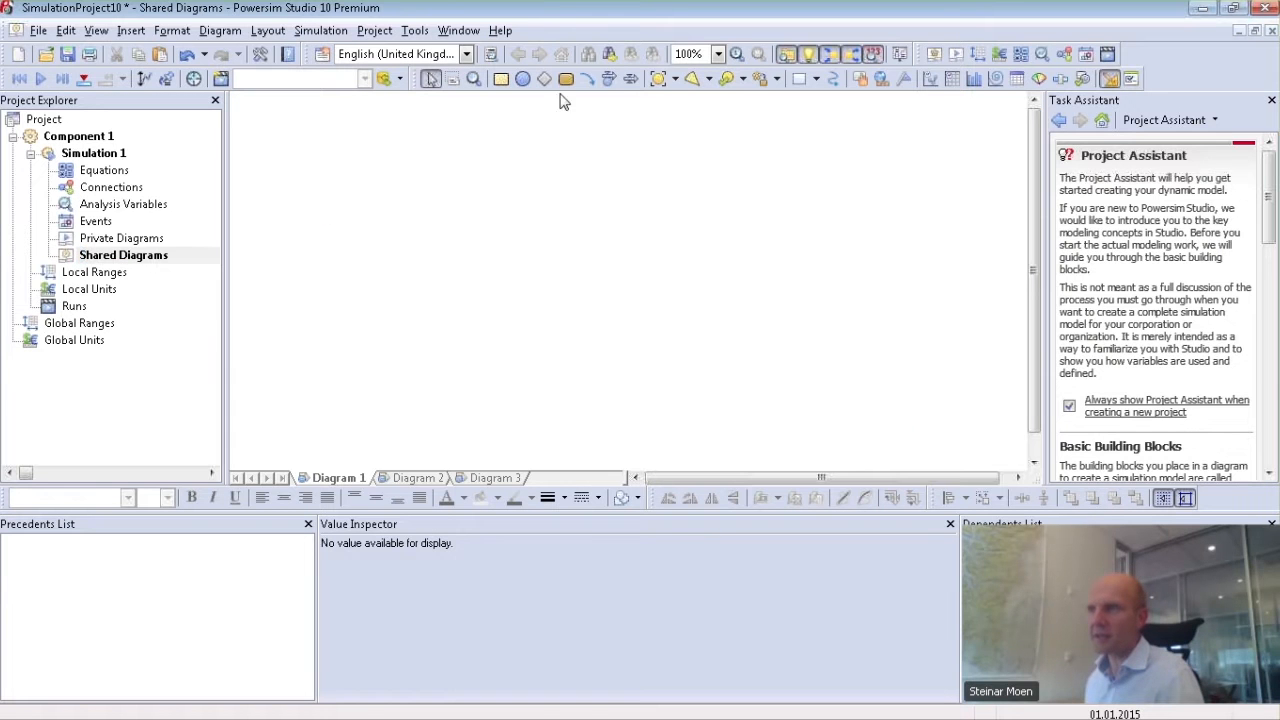
click(544, 78)
click(407, 228)
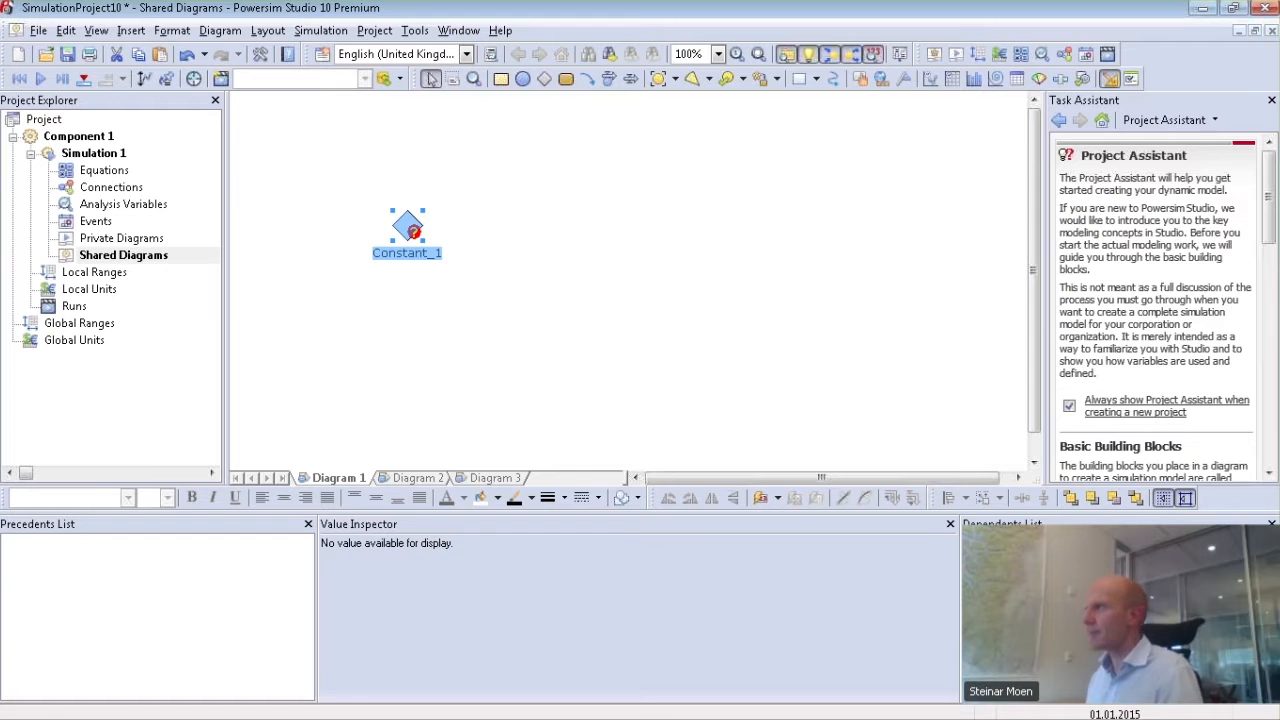
Step: Close the Task Assistant, enlarge the diagram area, and move the constant slightly down
click(1271, 100)
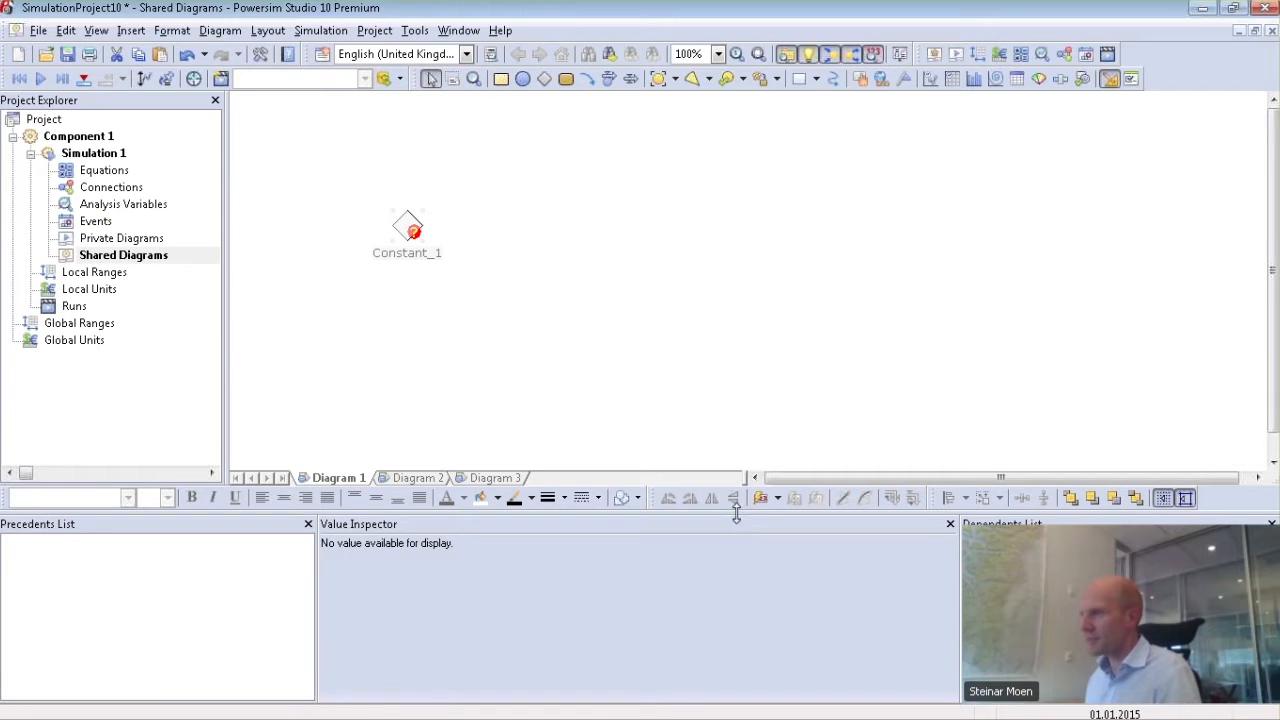
drag(735, 512, 737, 597)
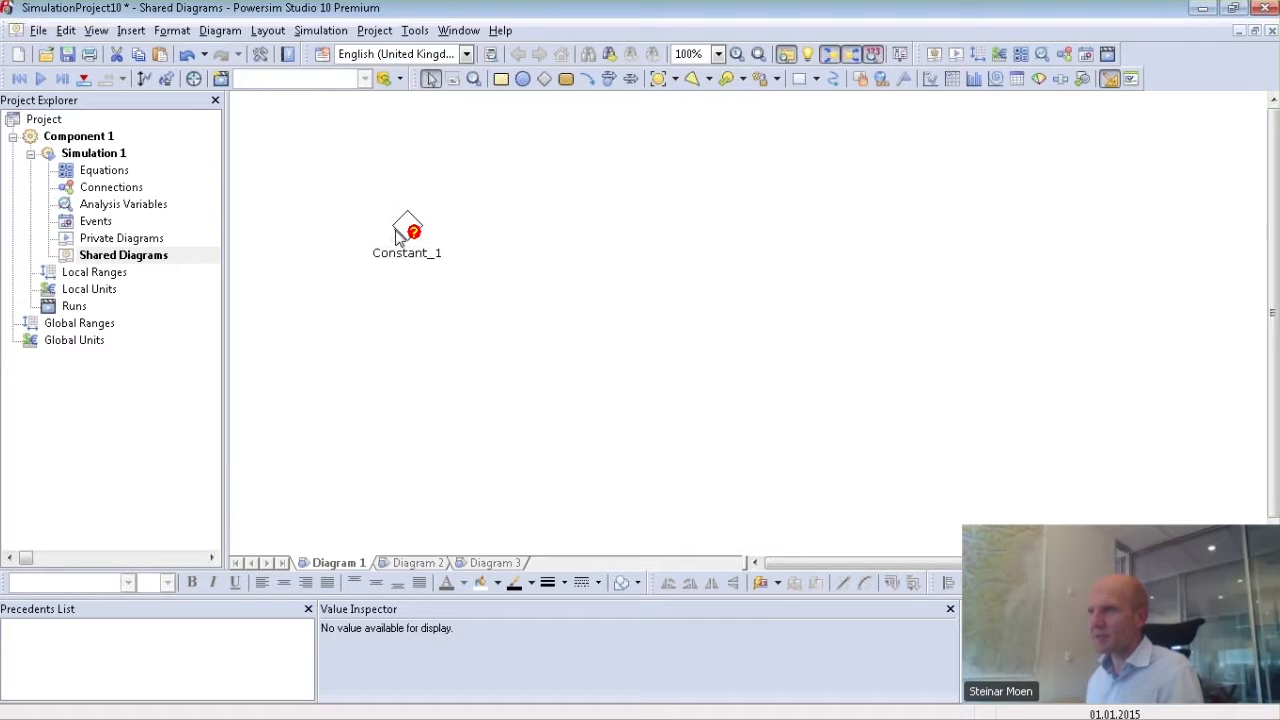
ctrl+scroll(331, 237, up, 2)
click(484, 213)
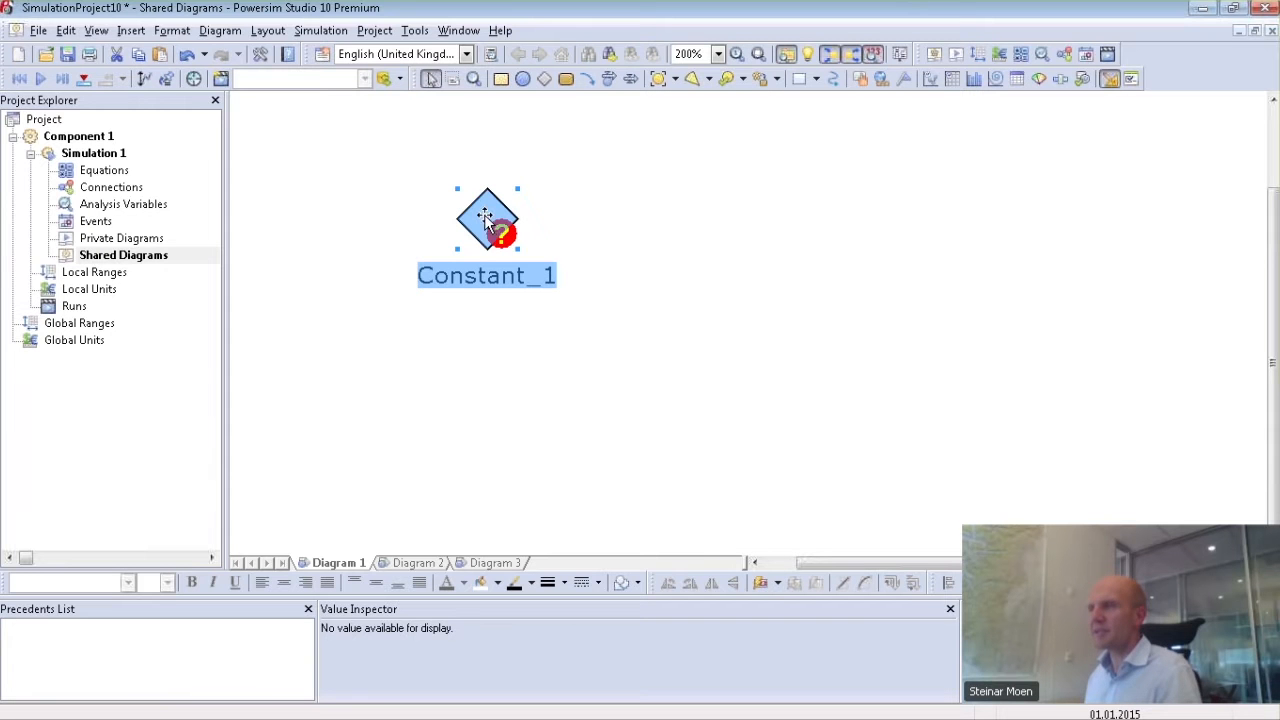
drag(484, 213, 484, 231)
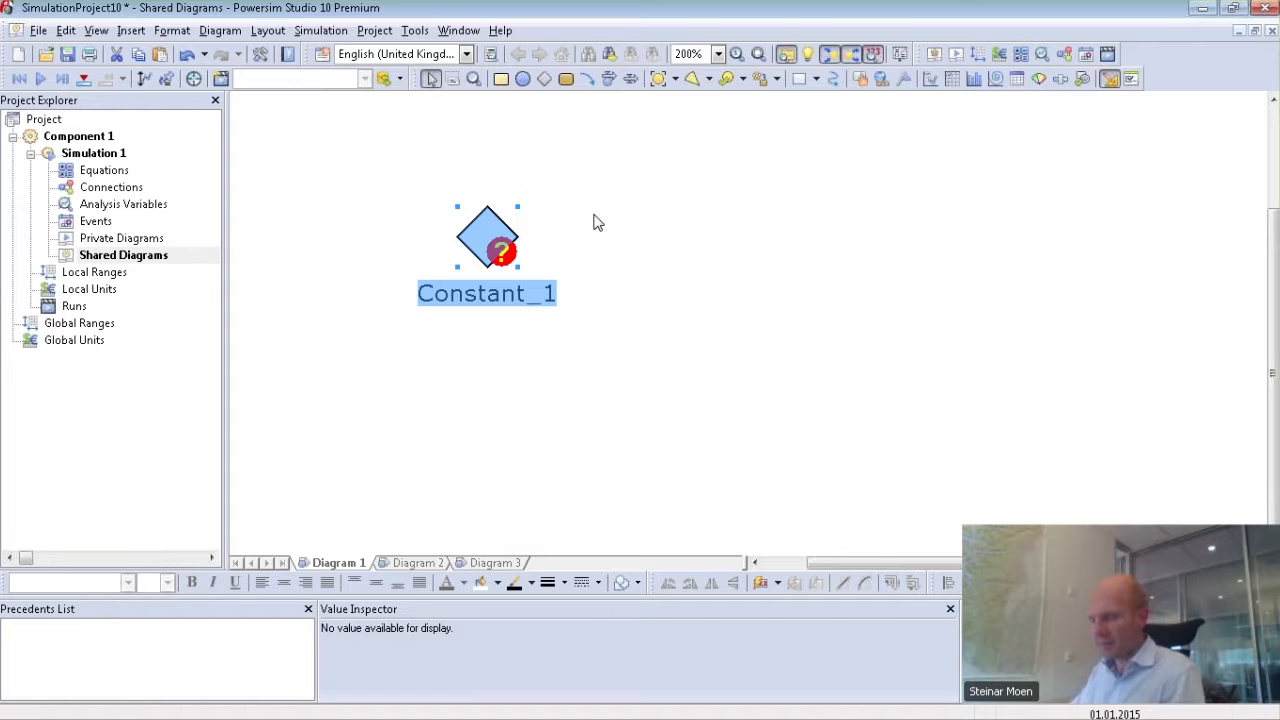
Step: Define the constant as the two-element array {2,5} directly in the diagram
text(=)
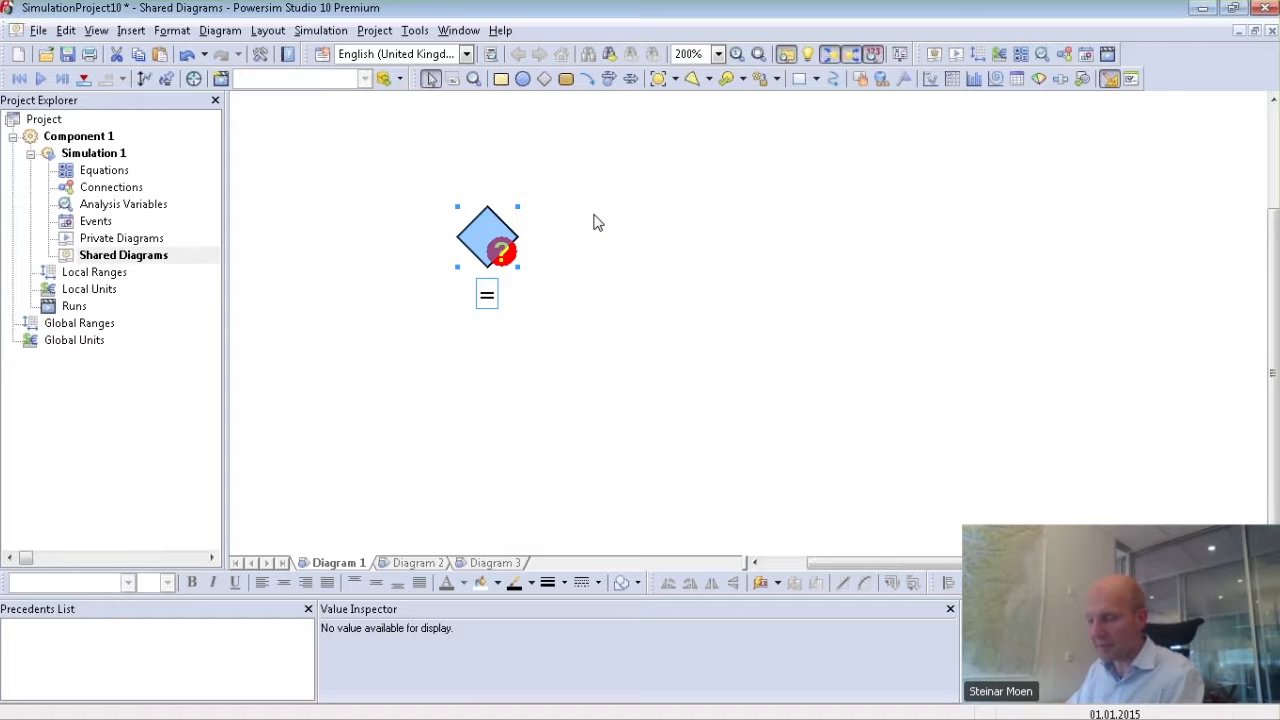
text({)
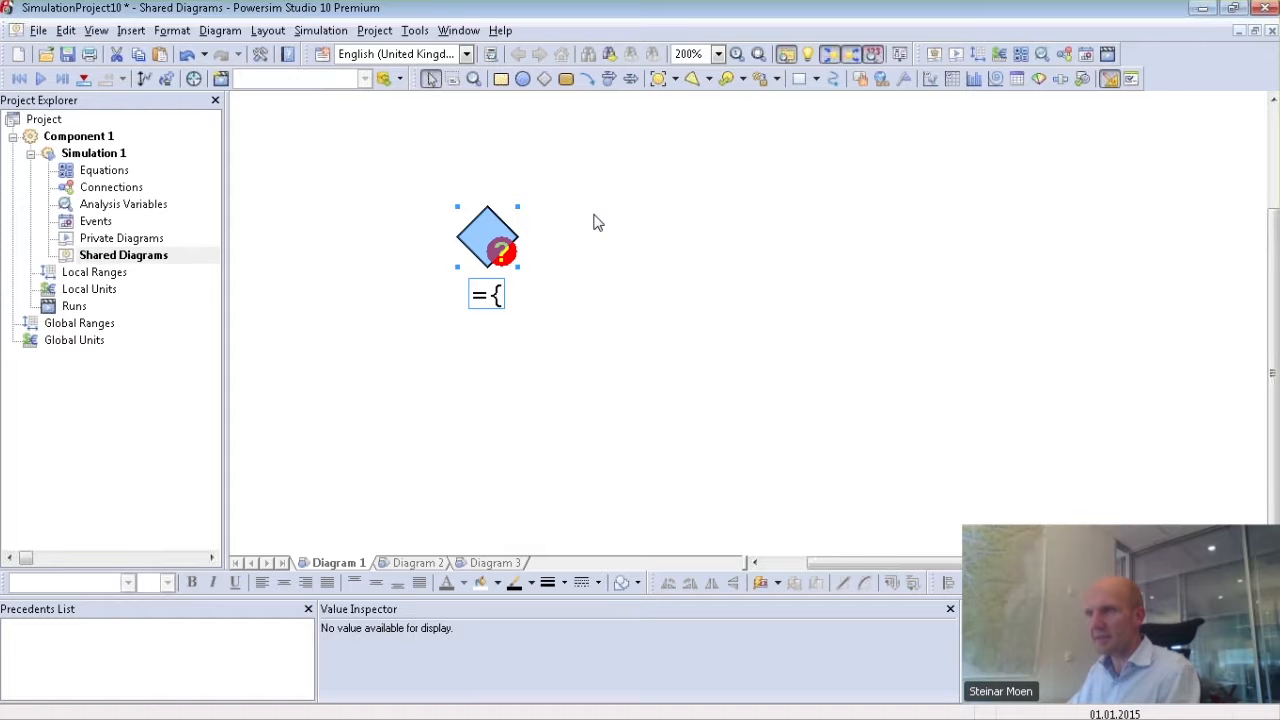
text(2,5)
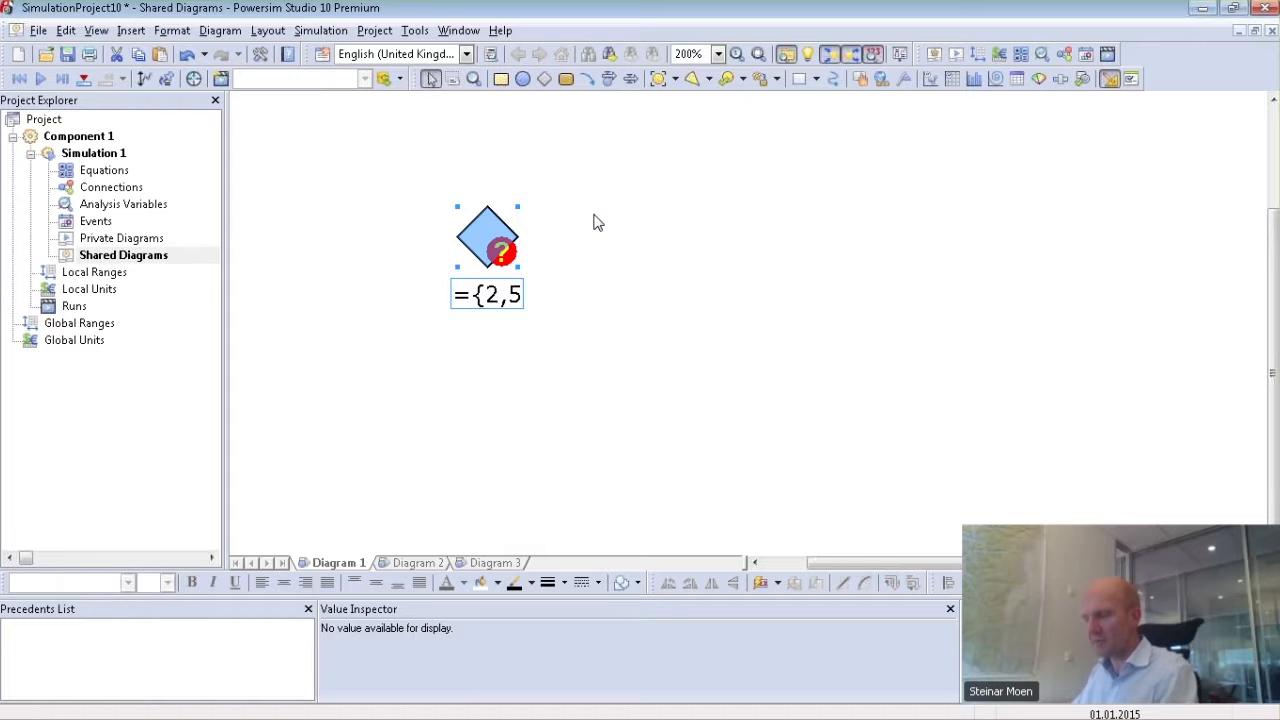
text(})
key(Return)
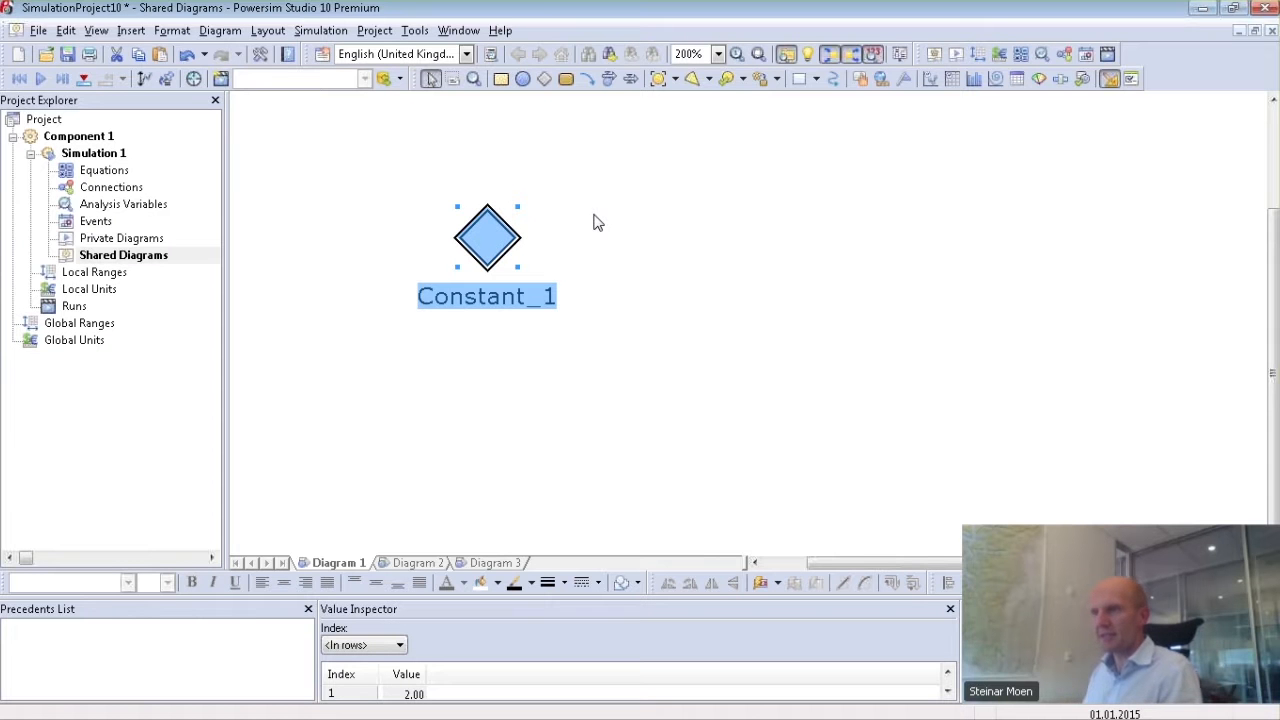
Step: Show the values of Constant_1 in a table above its symbol and shift the constant slightly down and left
right_click(492, 234)
click(561, 316)
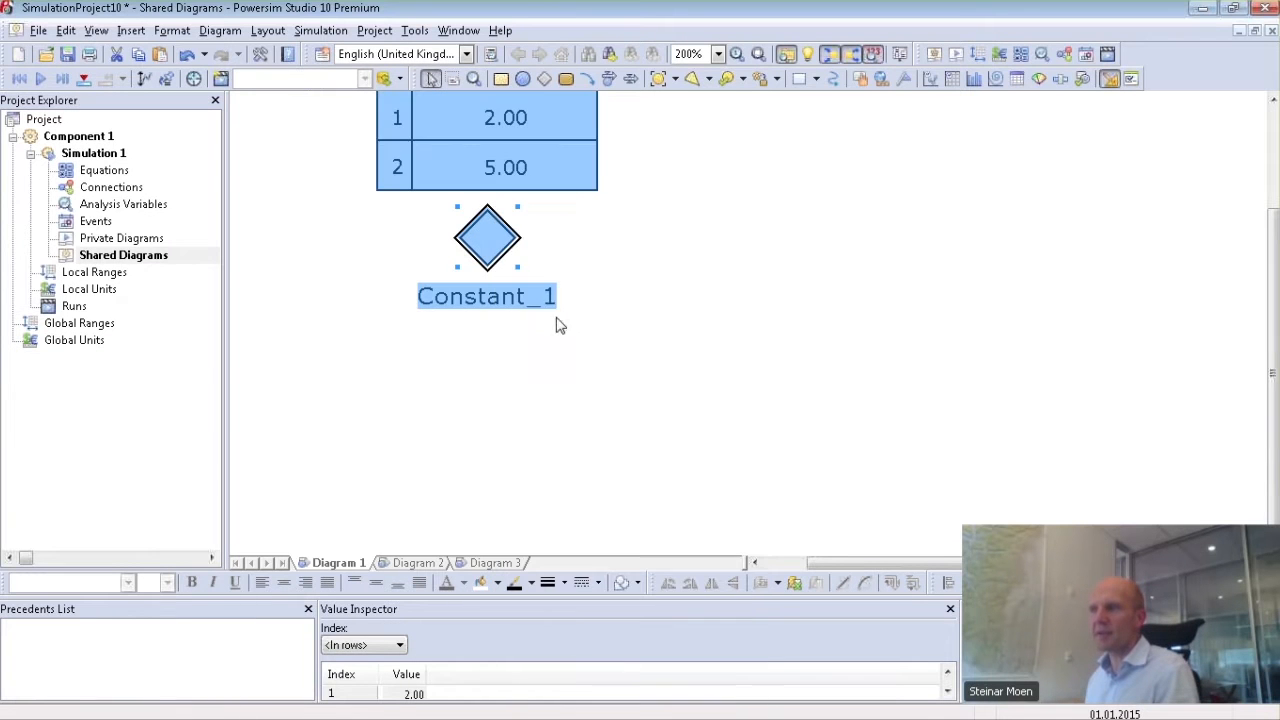
drag(486, 240, 468, 276)
click(681, 263)
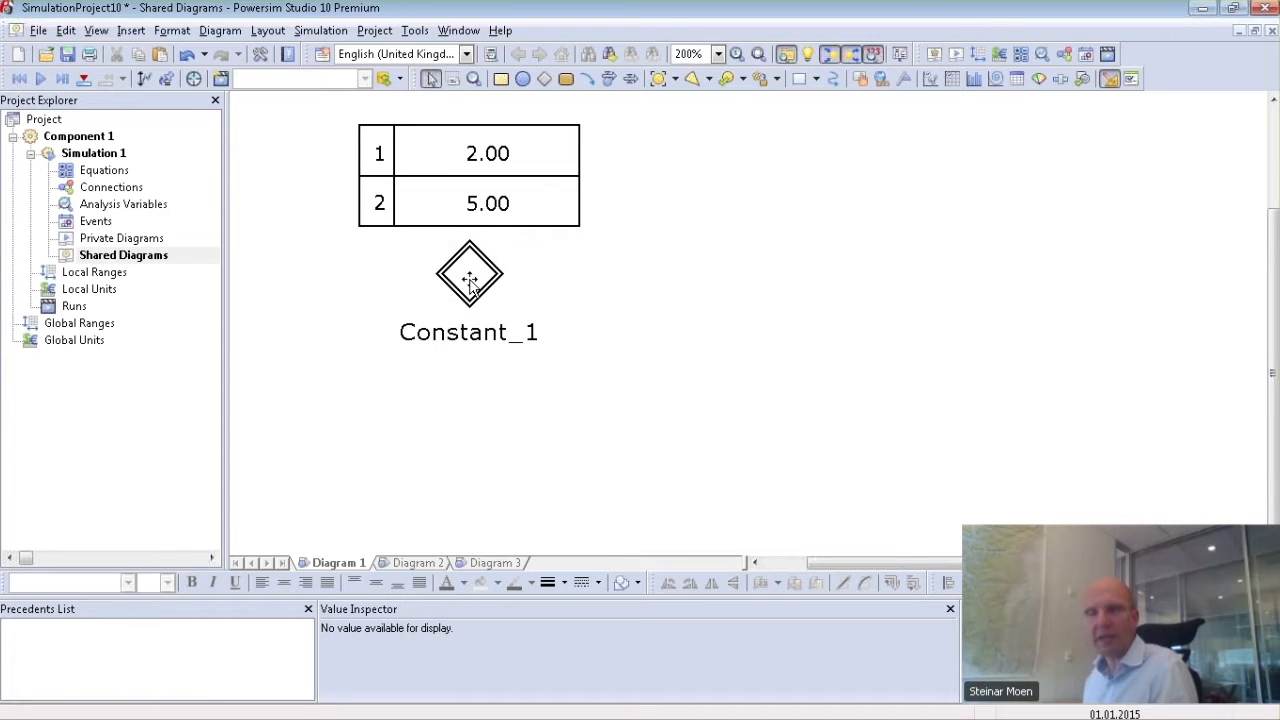
Step: Set the dimension of Constant_1 to the Cities range
mouse_move(471, 283)
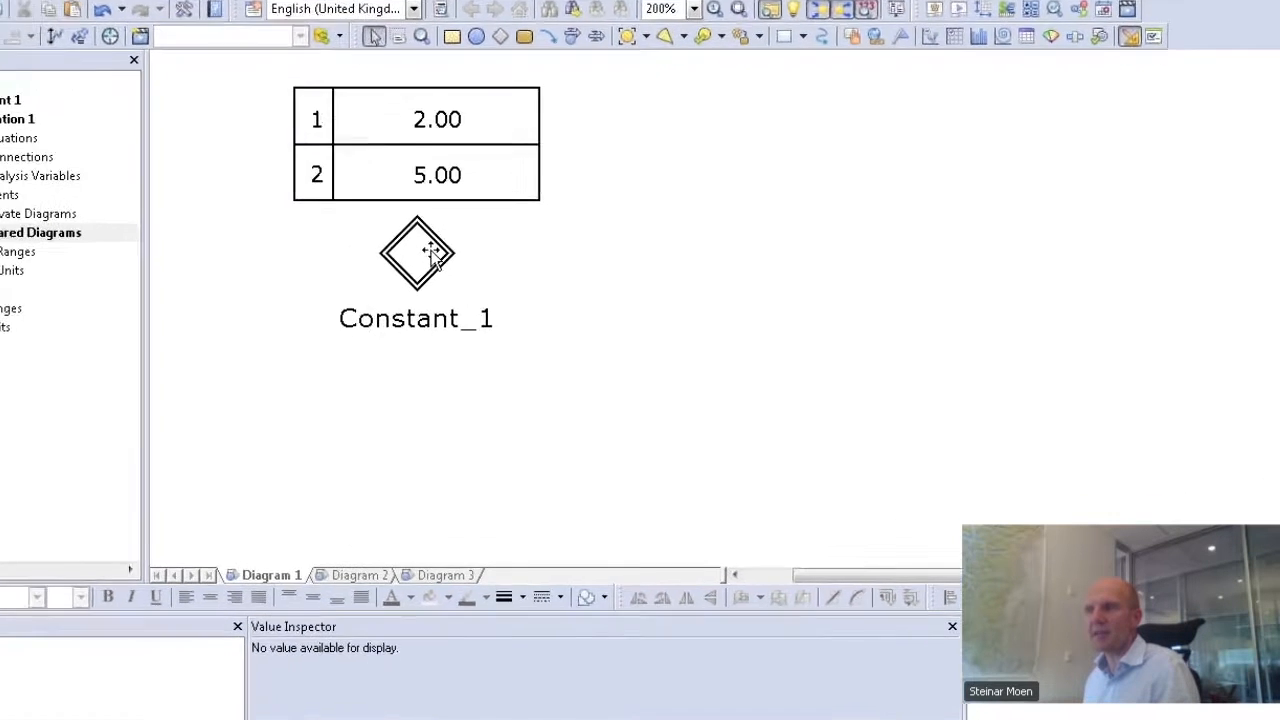
click(432, 254)
double_click(432, 254)
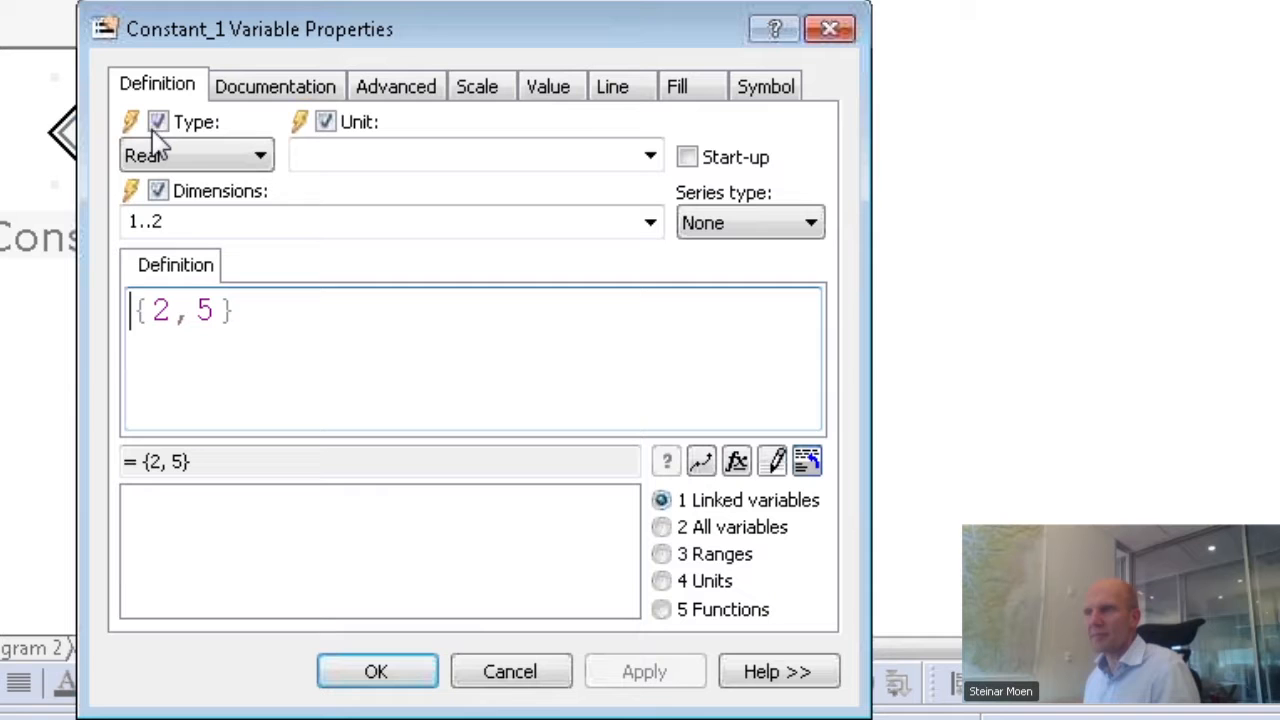
click(200, 222)
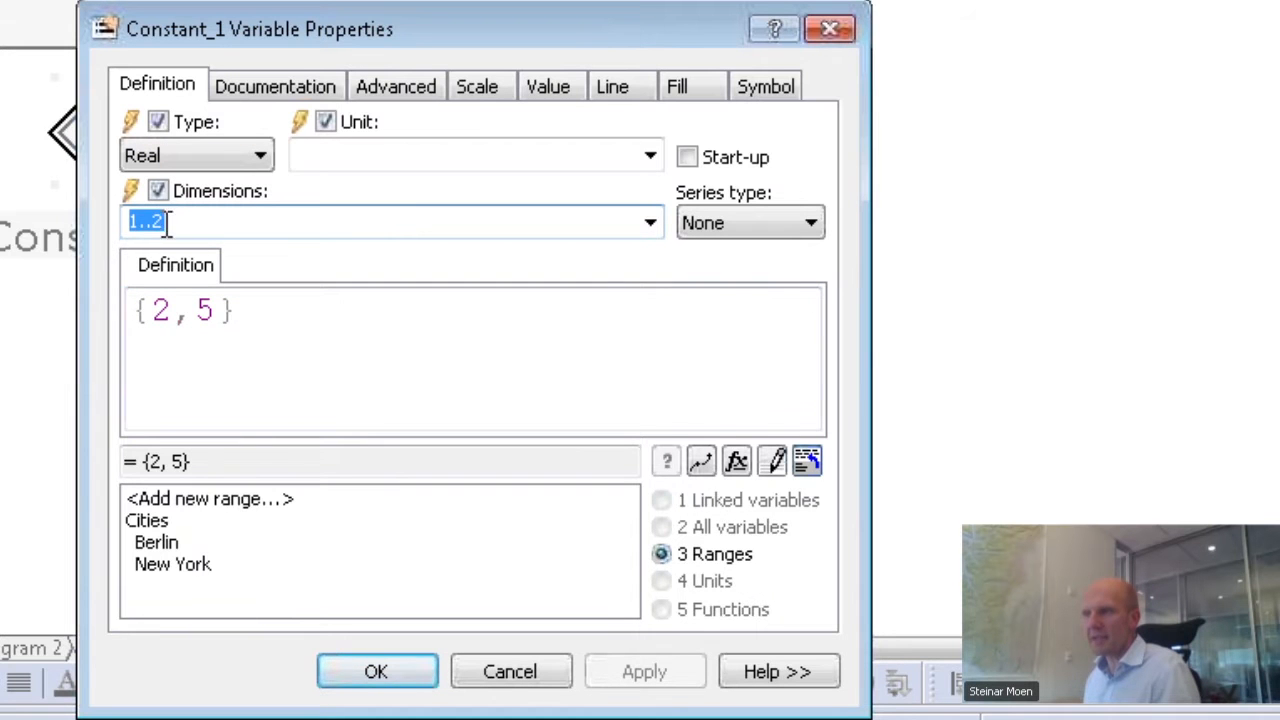
double_click(150, 522)
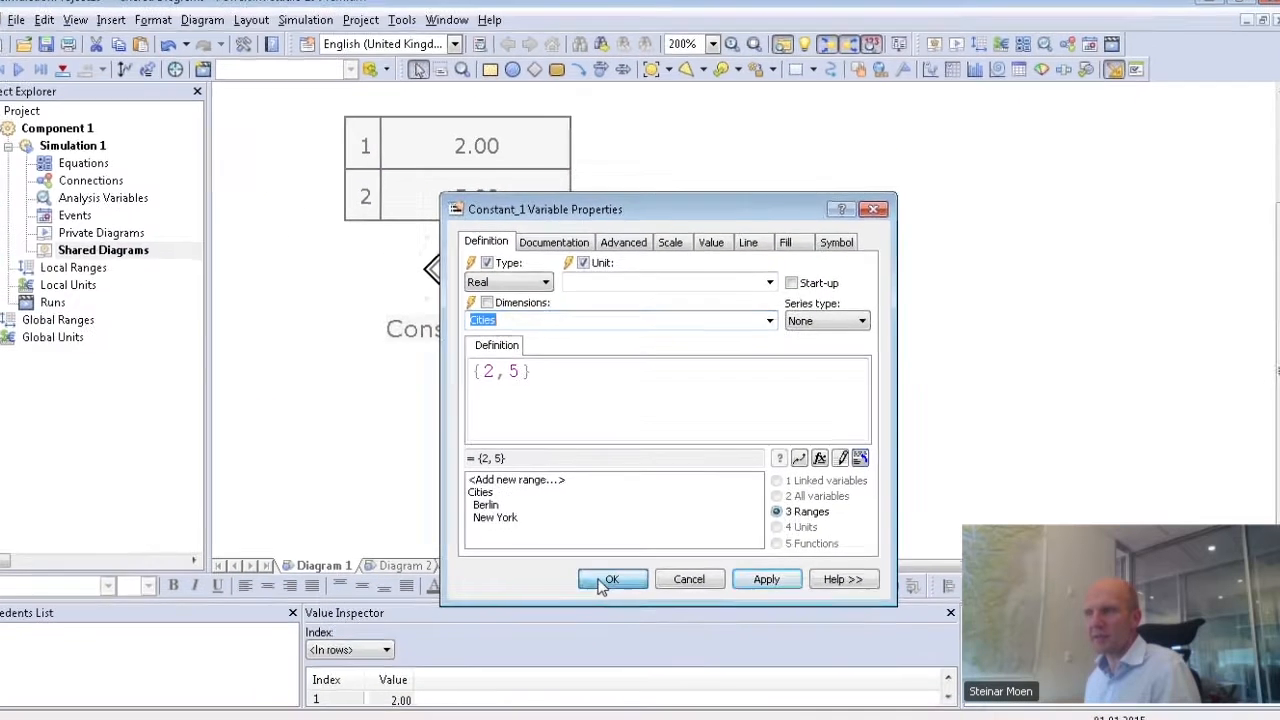
click(603, 582)
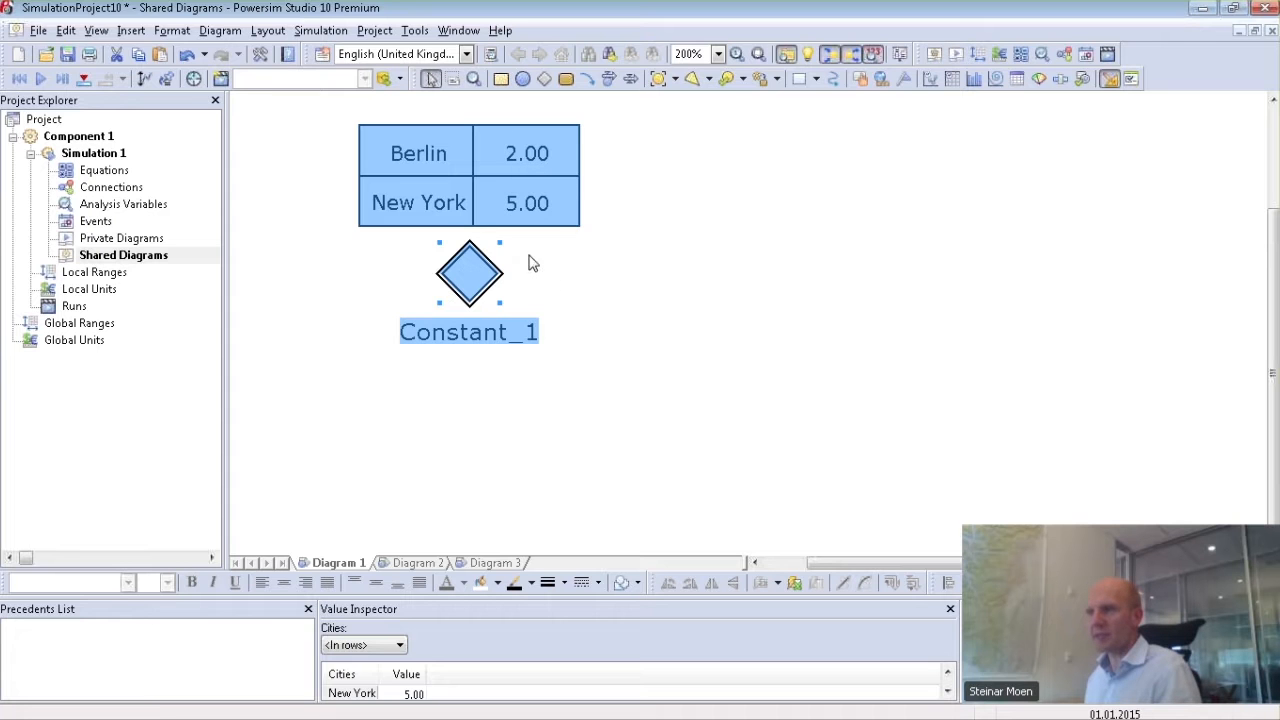
Step: Place a second constant in the diagram below Constant_1
click(546, 80)
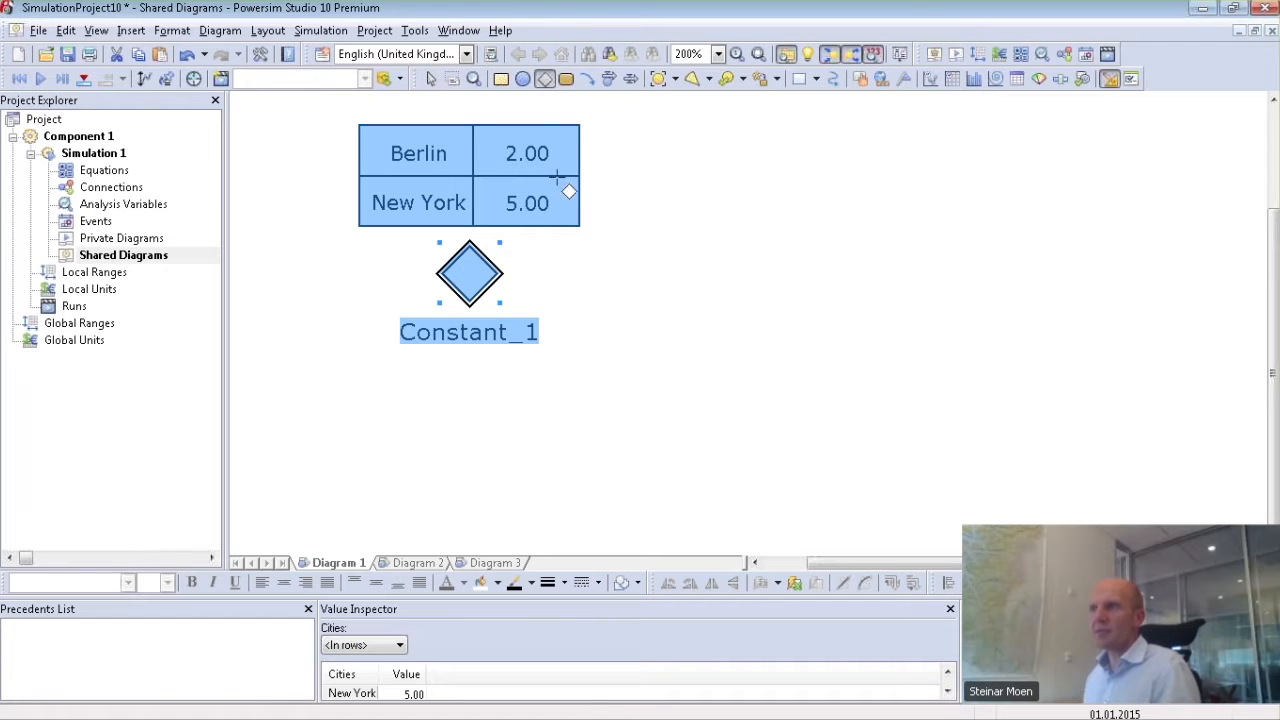
click(470, 505)
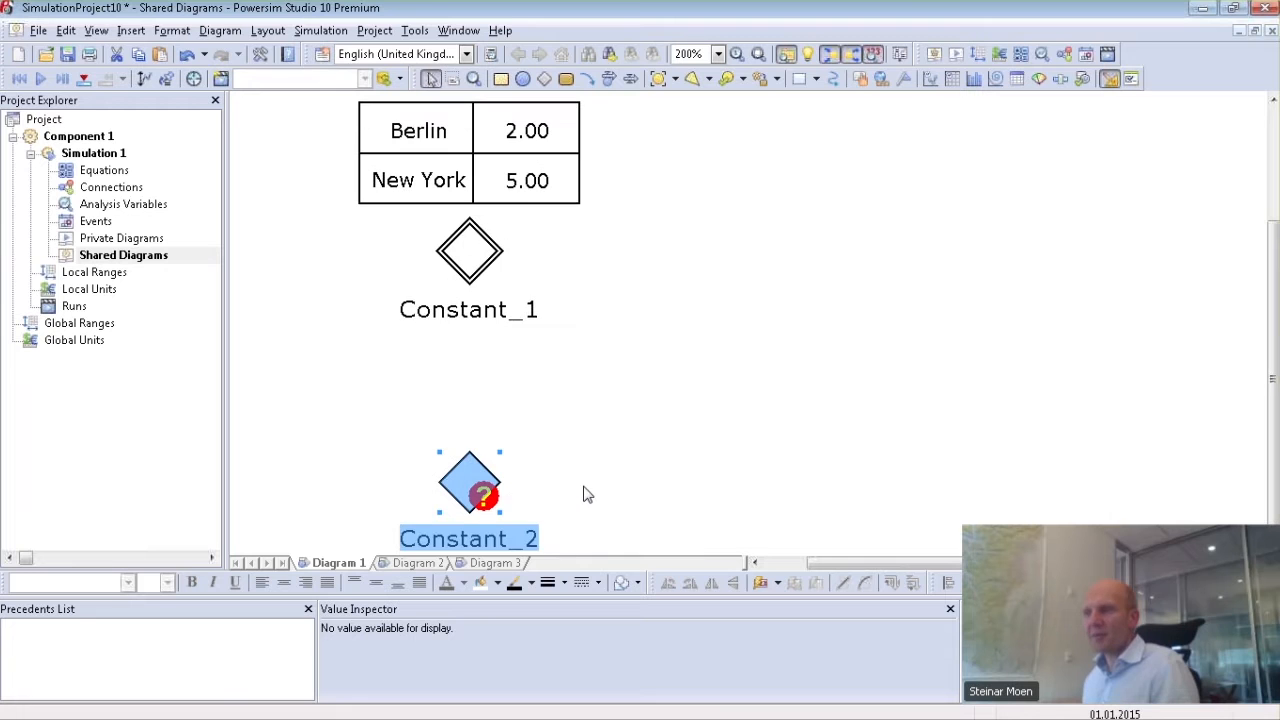
Step: Define the second constant, Constant_2, as 6 directly in the diagram
text(=)
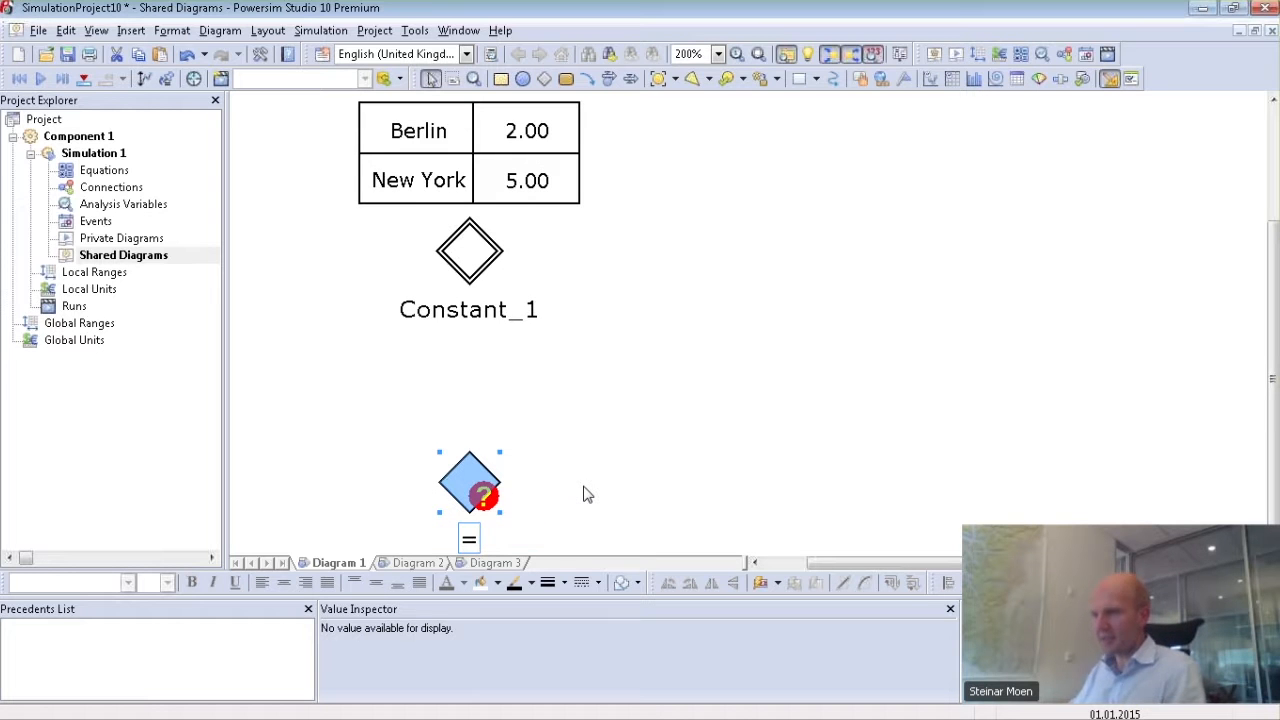
text(6)
key(Return)
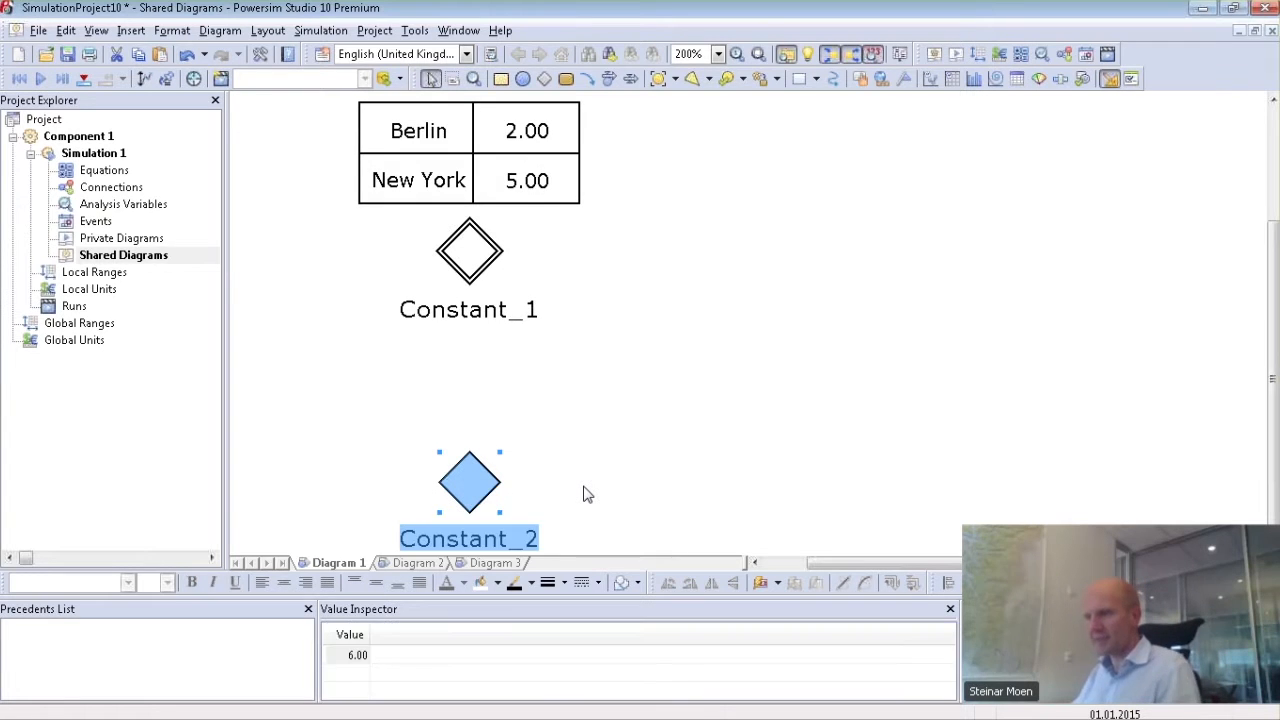
Step: Place an auxiliary to the right of the two constants and link both Constant_1 and Constant_2 to it
click(525, 81)
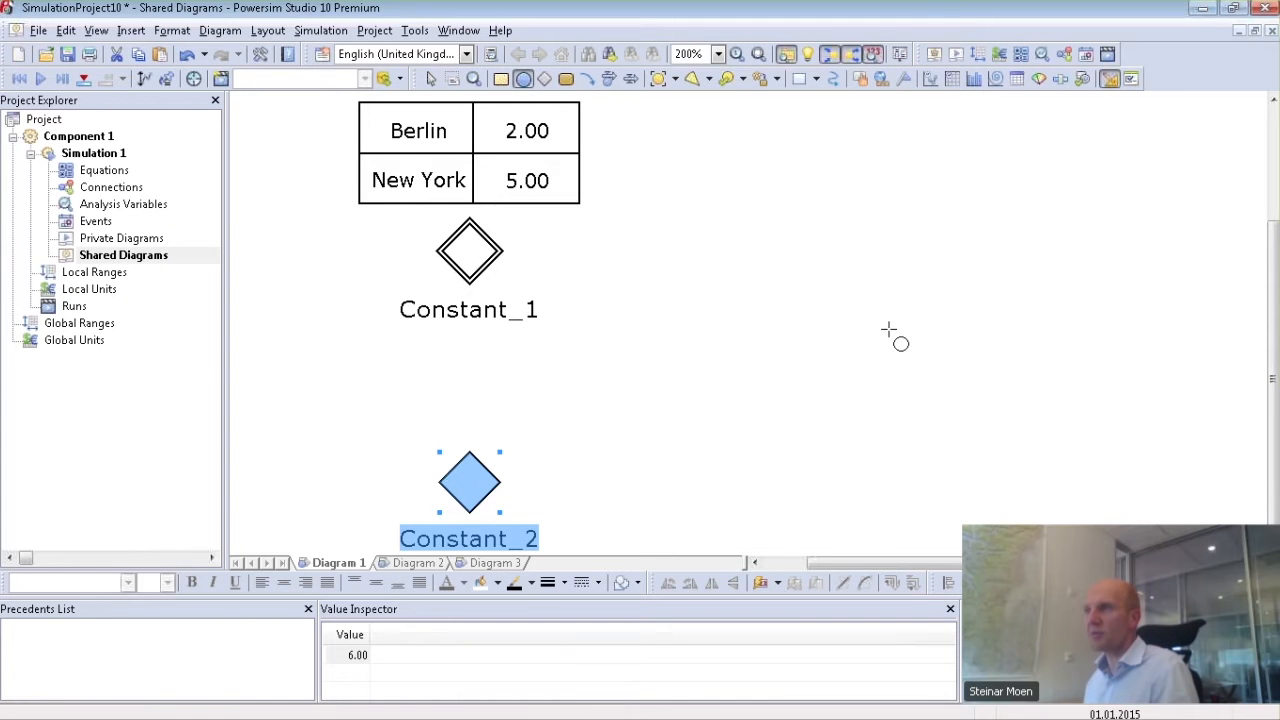
click(1107, 338)
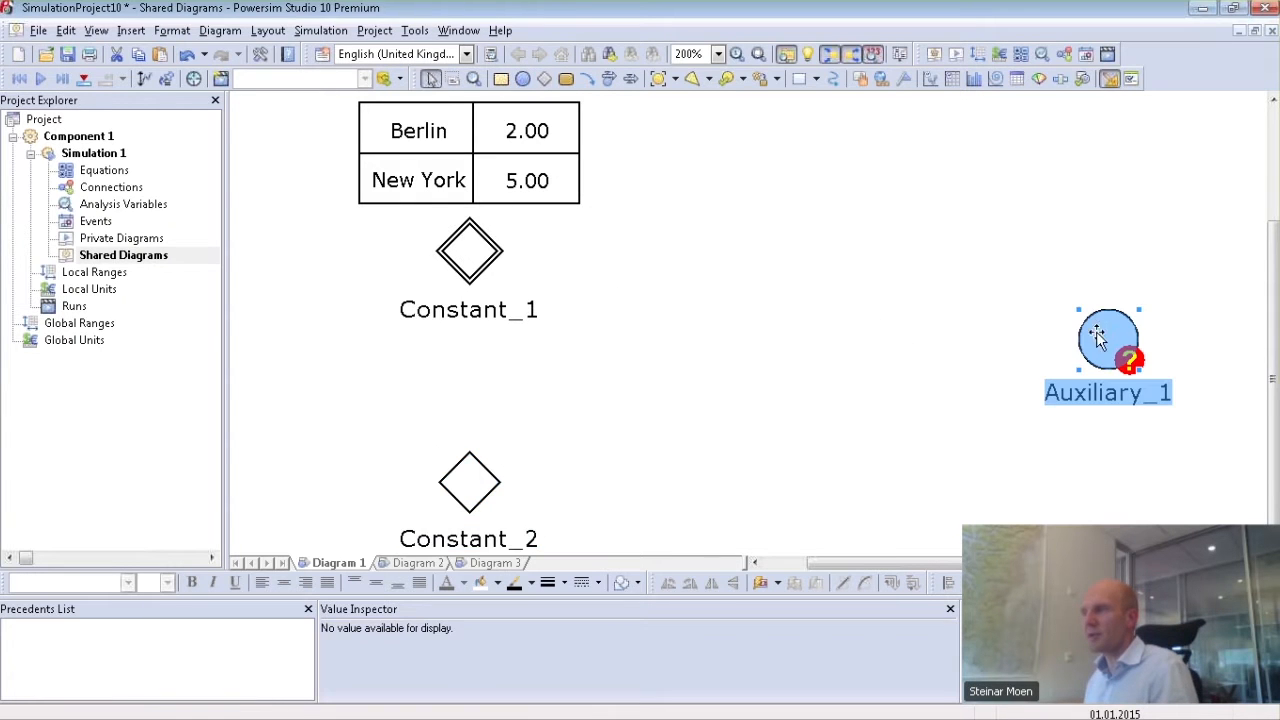
click(564, 84)
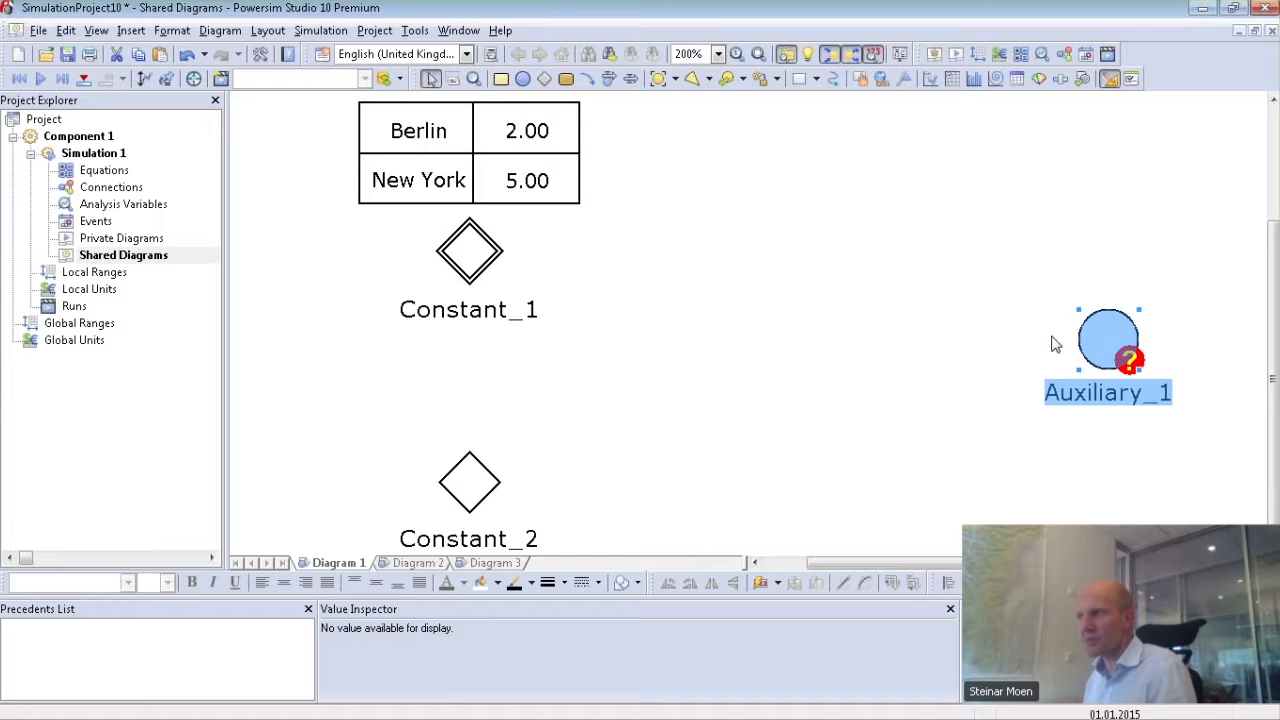
click(588, 80)
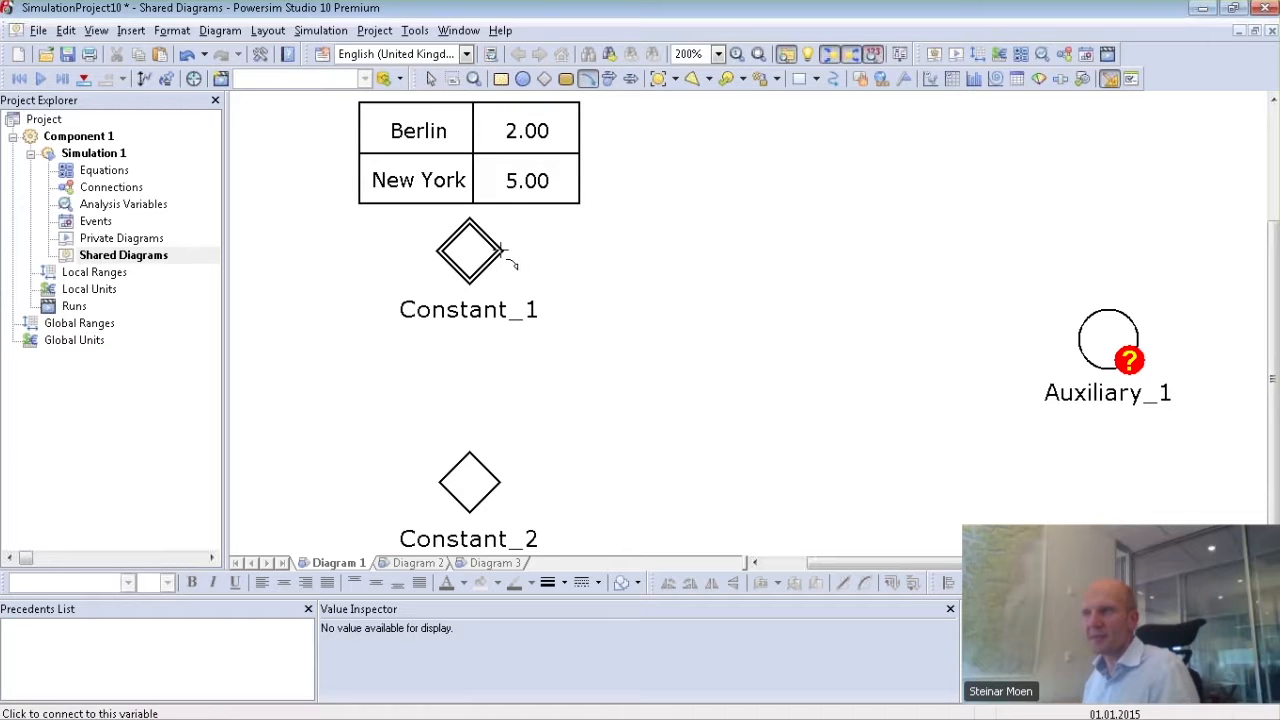
click(474, 258)
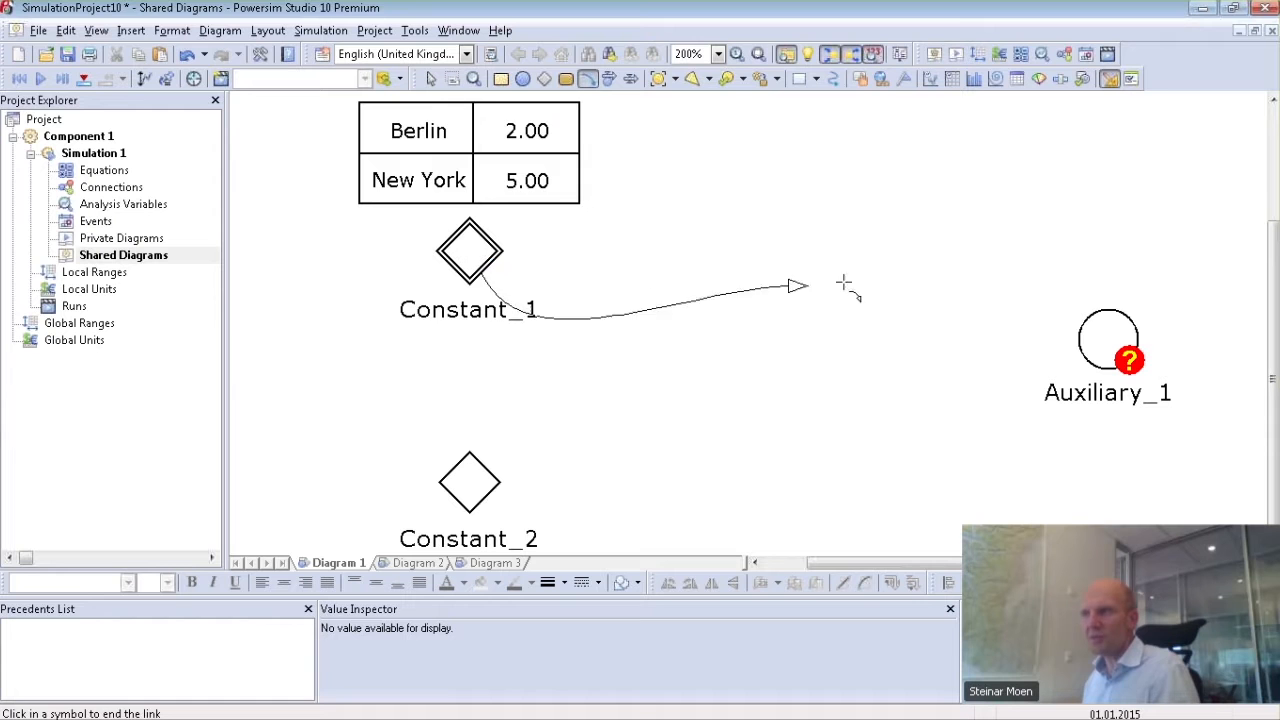
click(1108, 316)
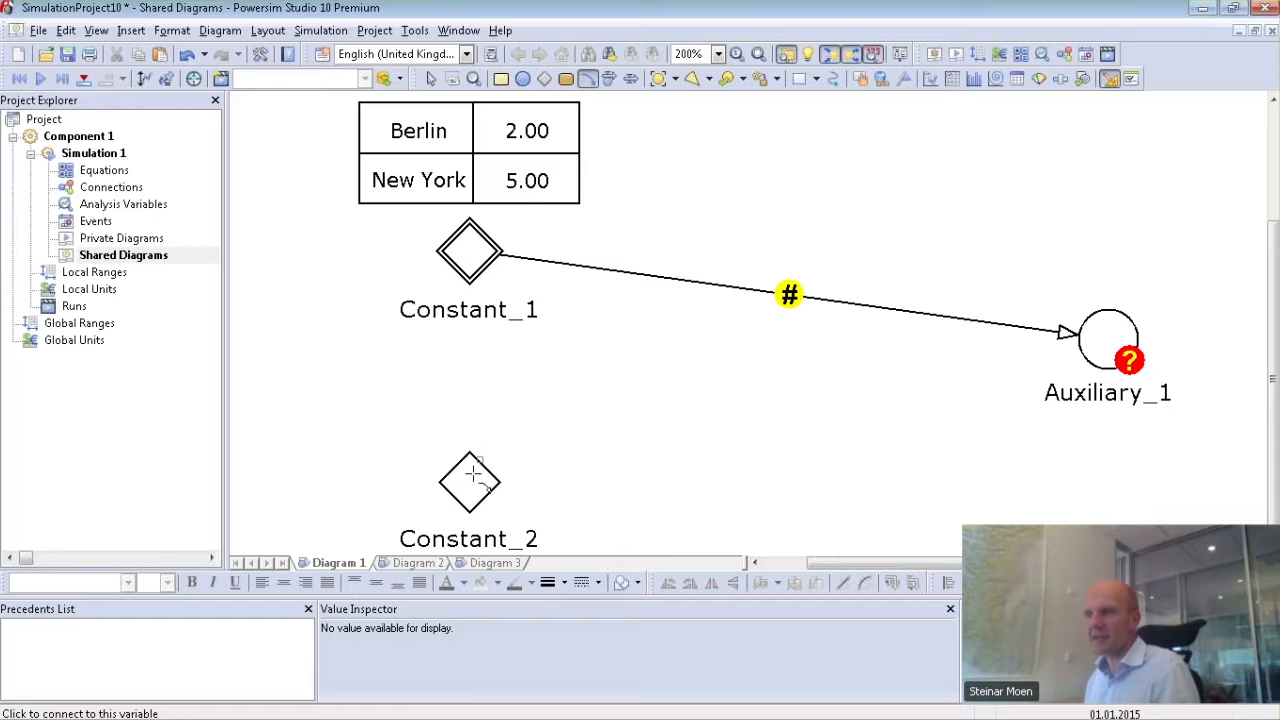
mouse_move(473, 474)
mouse_down()
mouse_move(1029, 330)
mouse_move(1115, 327)
mouse_up()
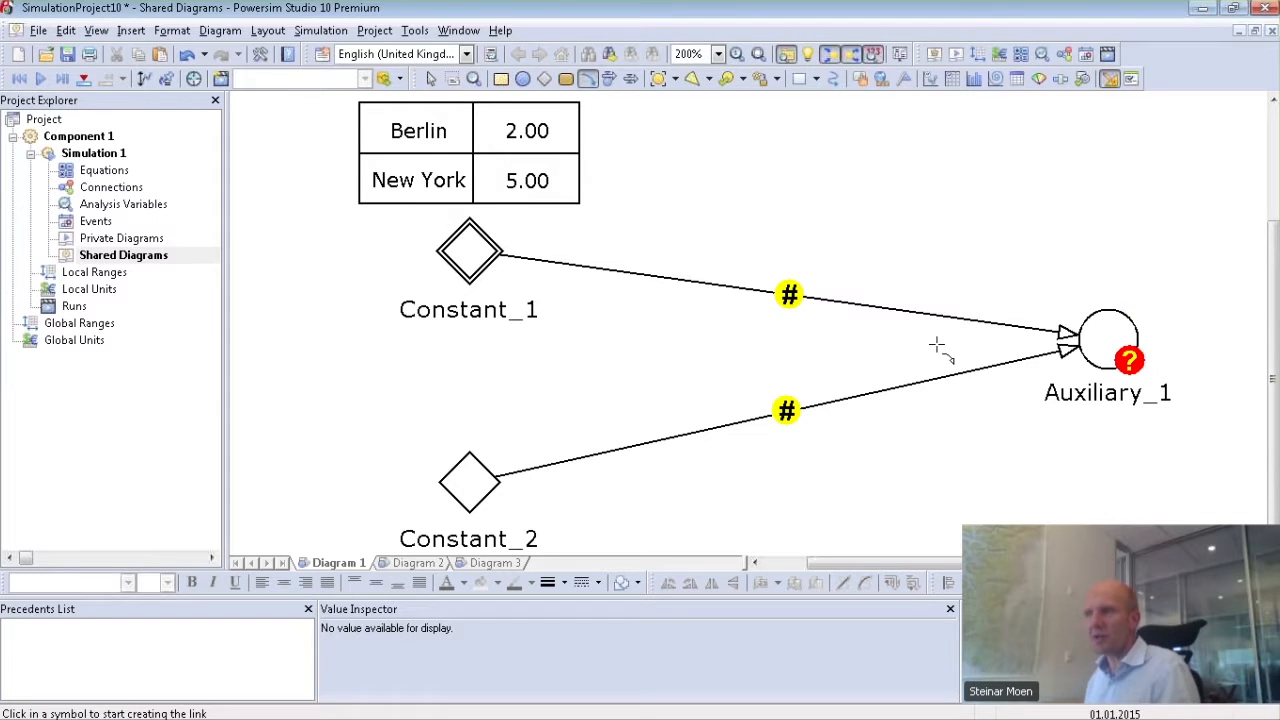
click(589, 84)
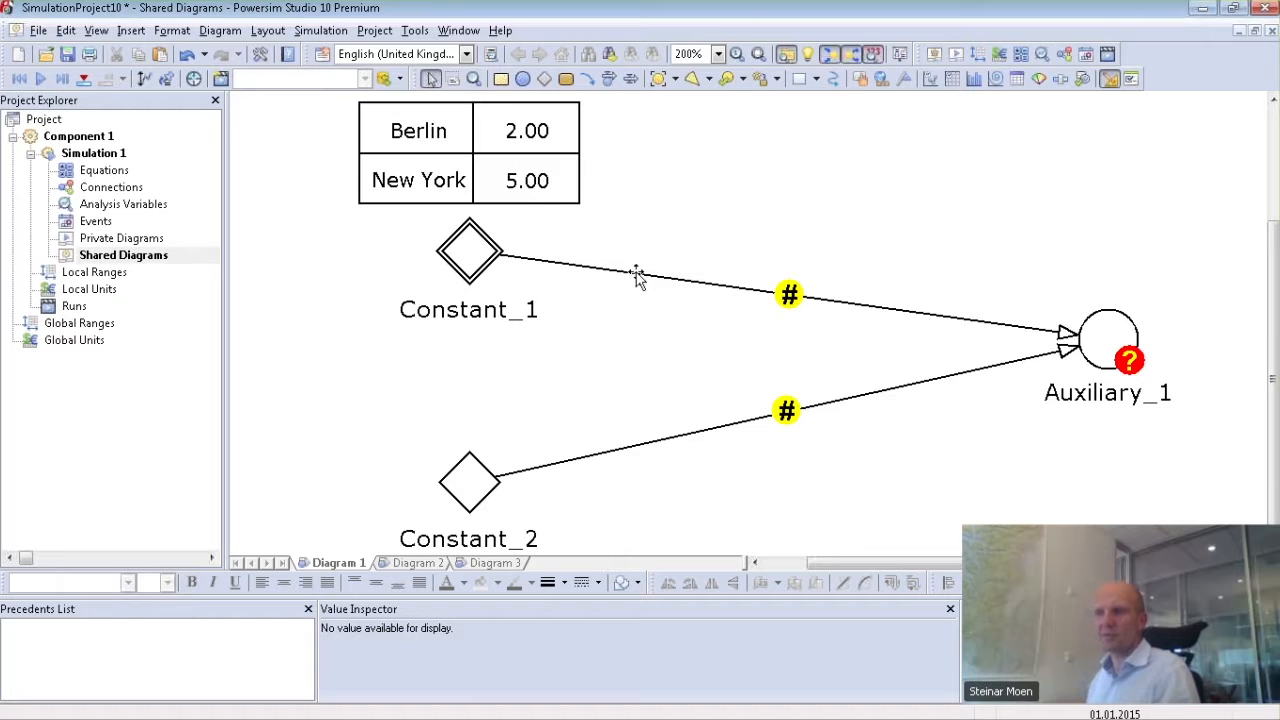
Step: Define Auxiliary_1 as Constant_1 * Constant_2
double_click(1105, 338)
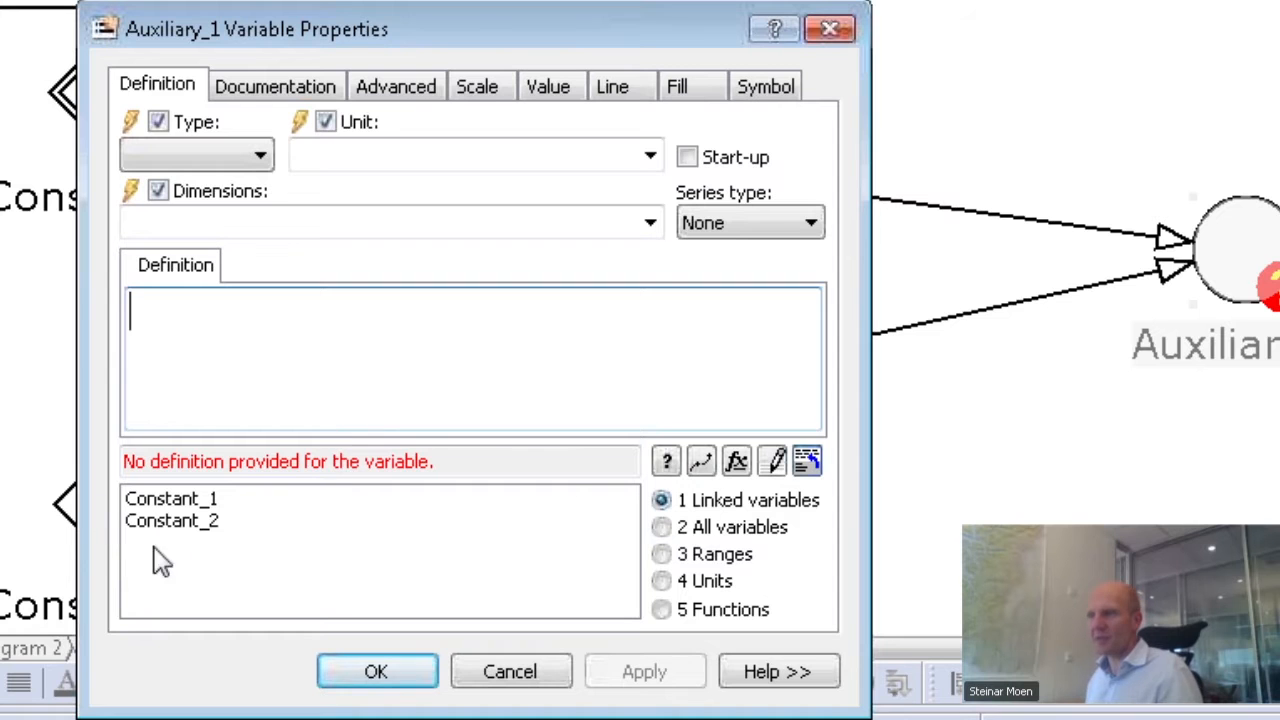
double_click(181, 499)
text(*)
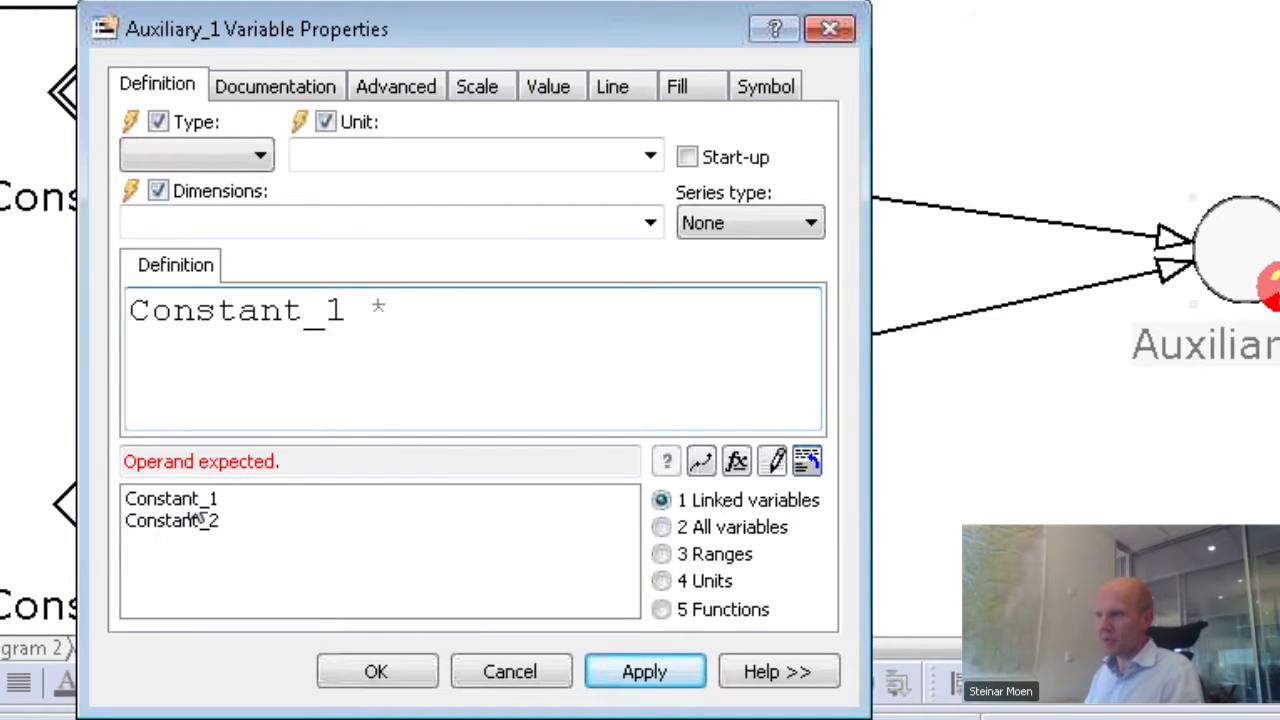
double_click(174, 521)
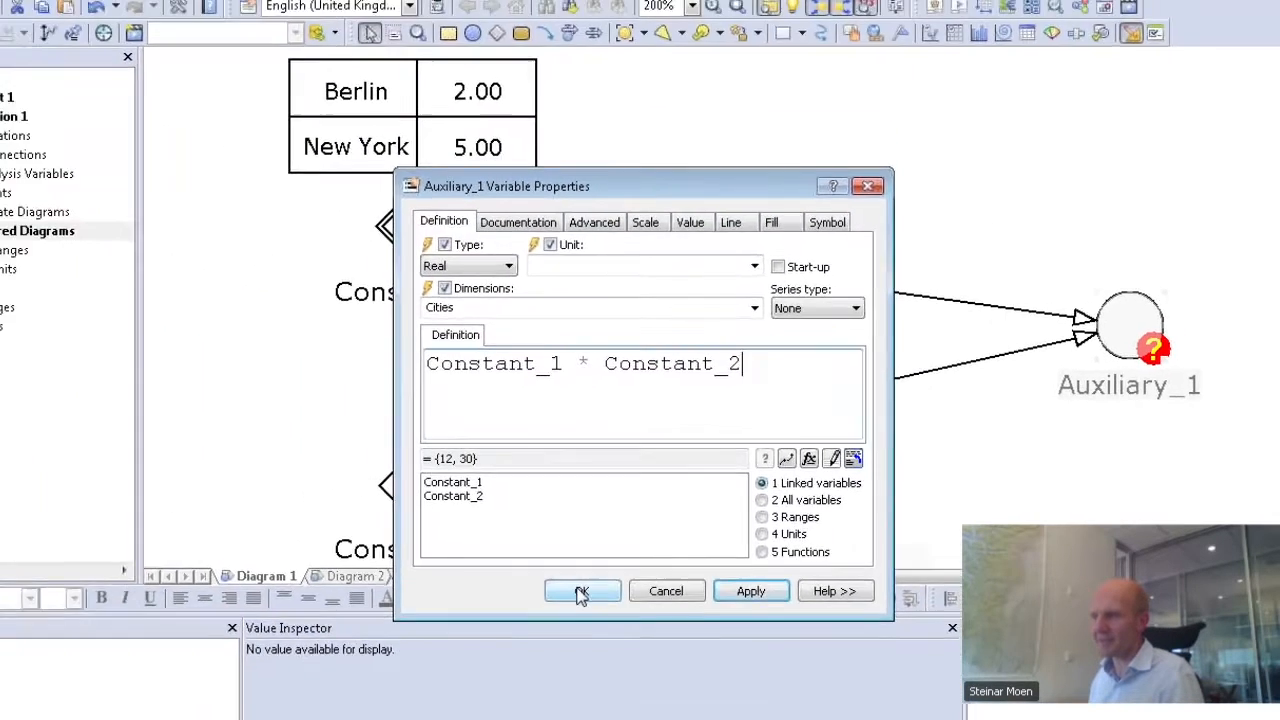
click(376, 671)
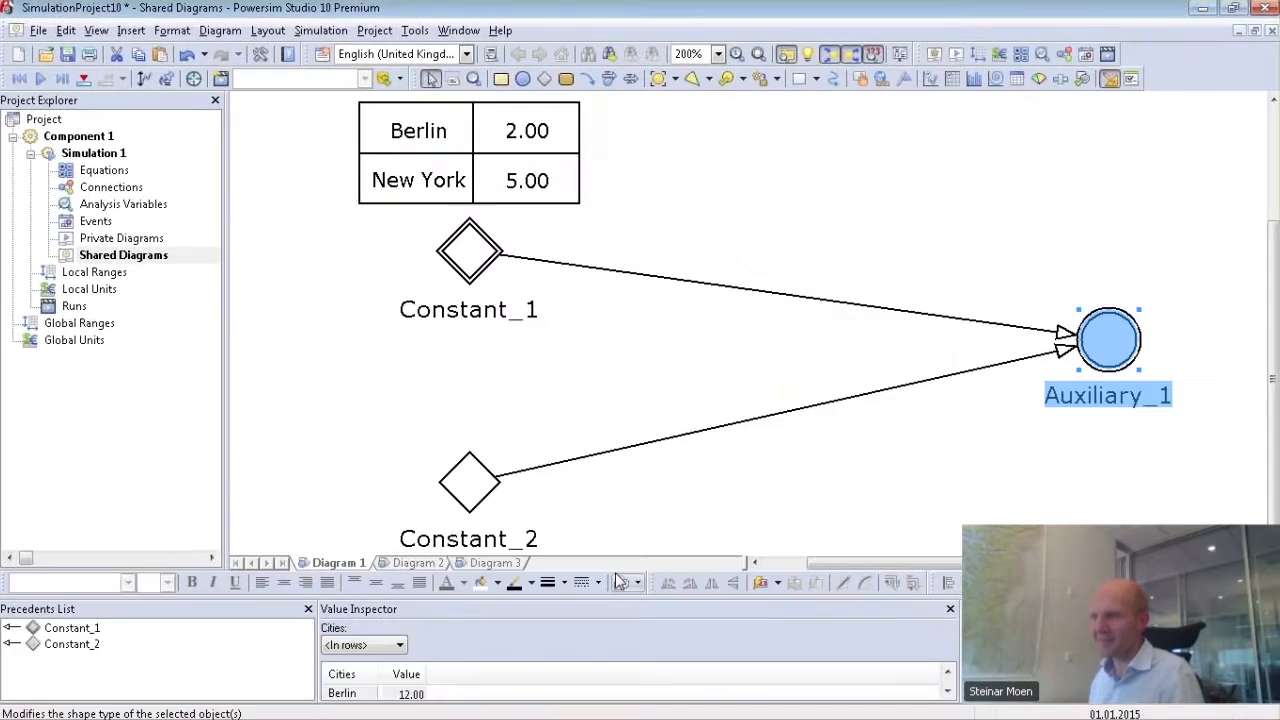
Step: Show auto reports with the values of Constant_2 and Auxiliary_1 in the diagram
click(470, 488)
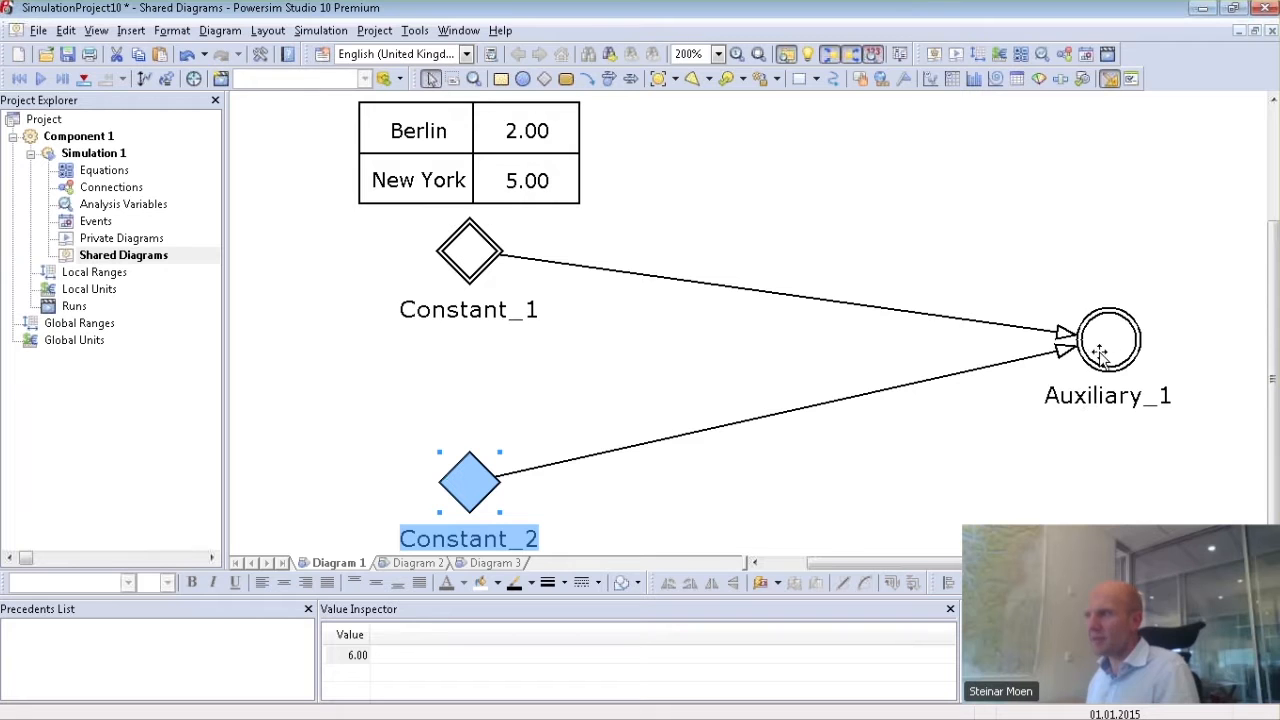
mouse_move(1108, 352)
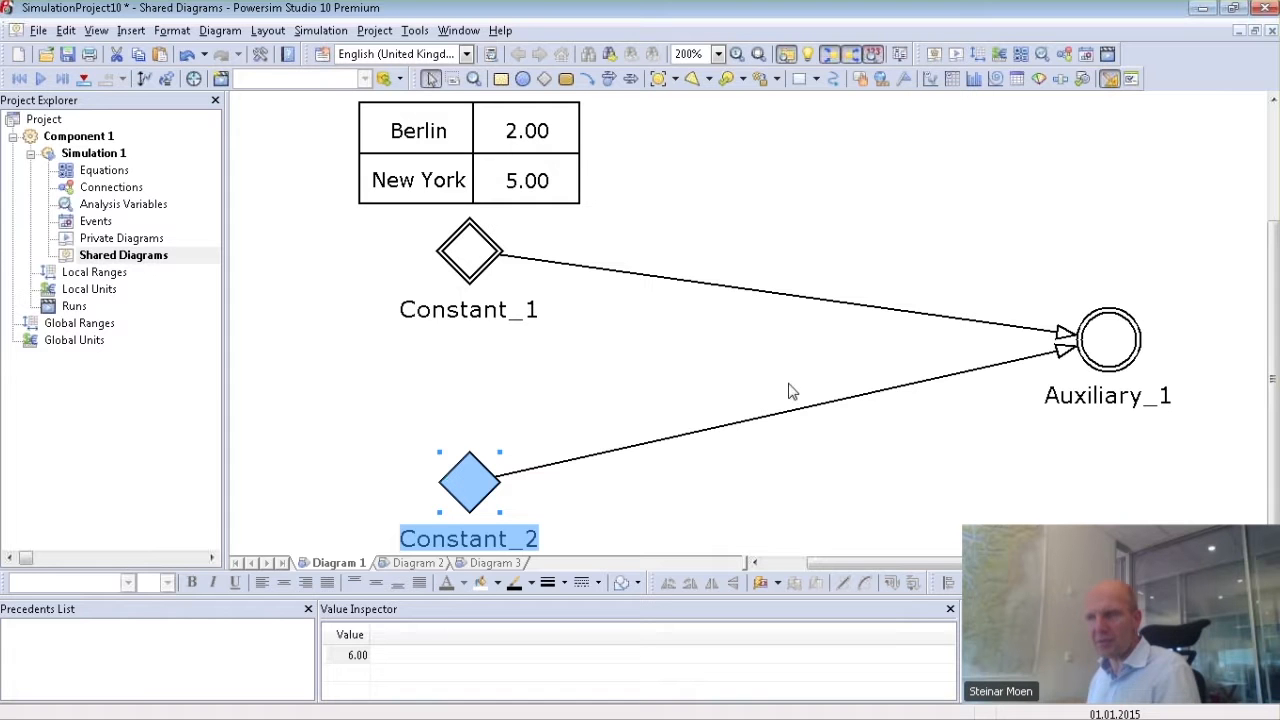
ctrl+click(474, 255)
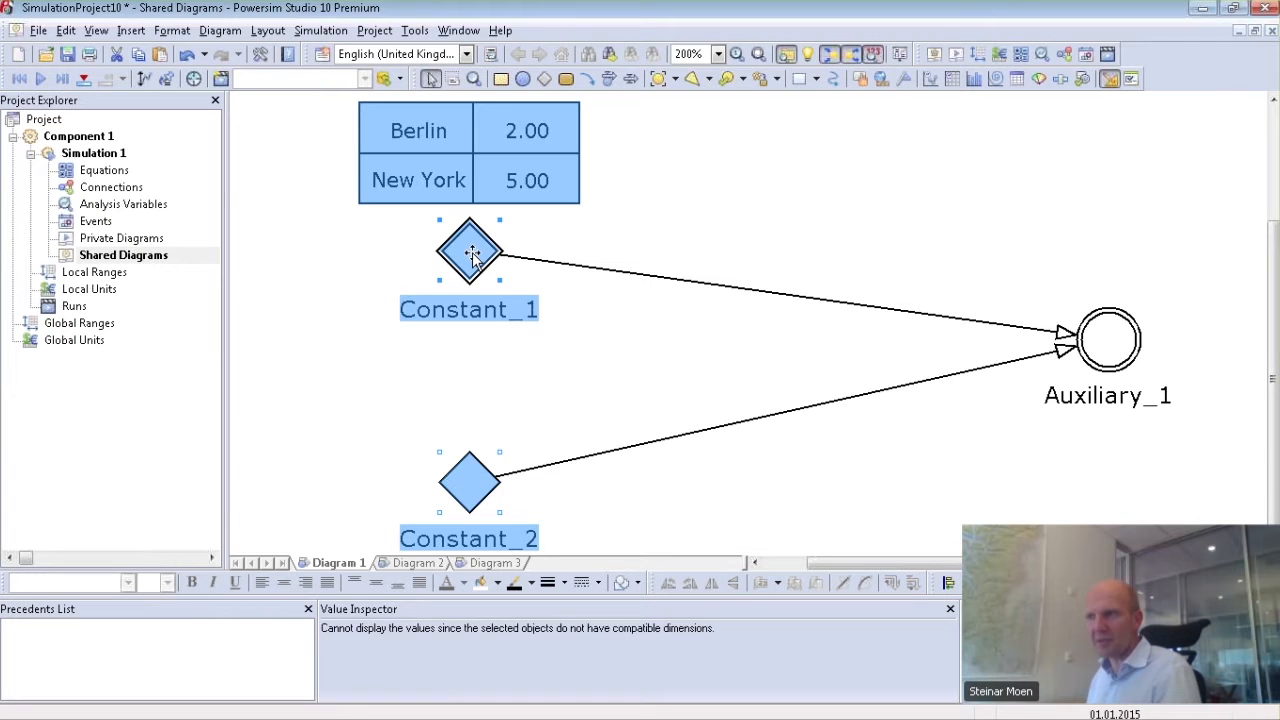
ctrl+click(474, 255)
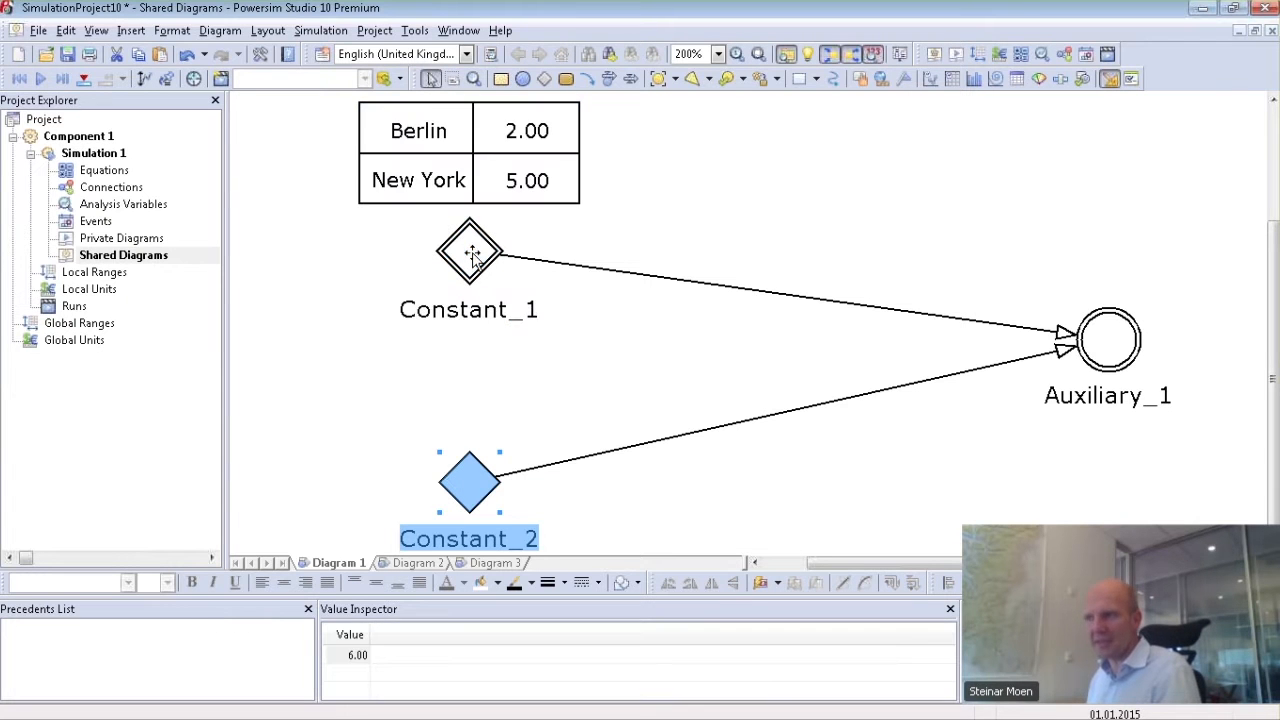
shift+click(1105, 342)
right_click(1105, 342)
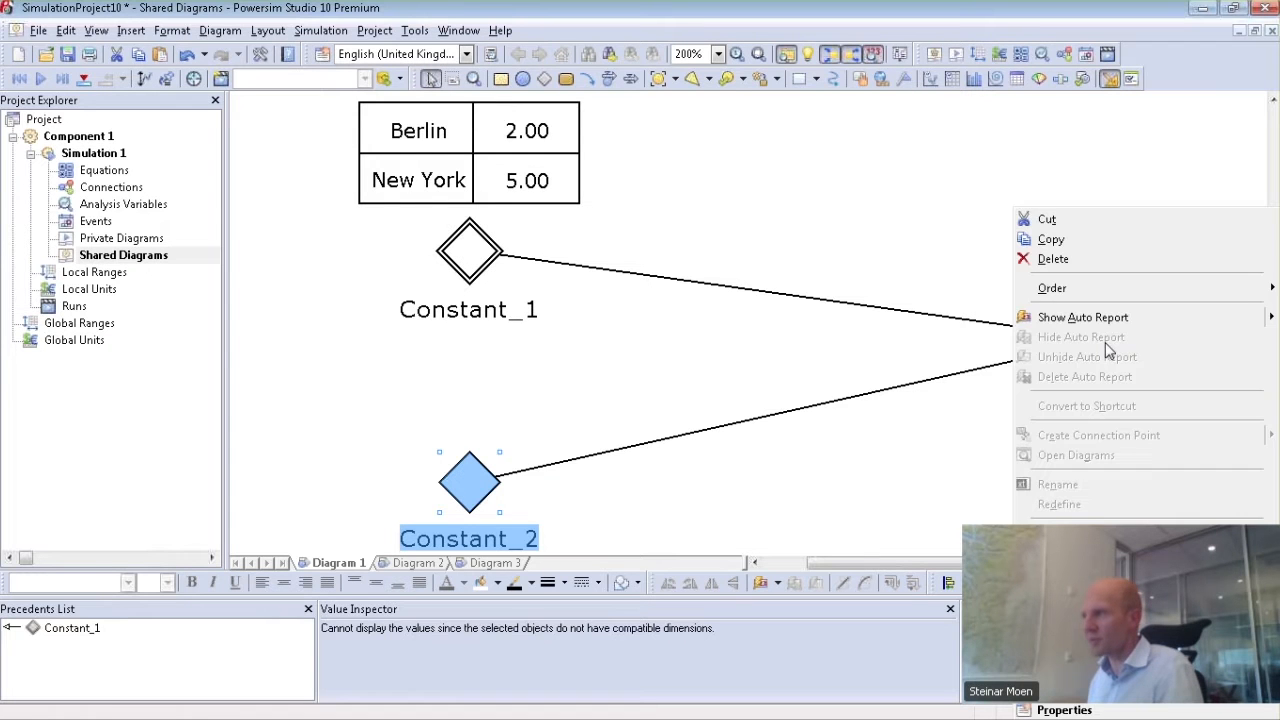
click(1100, 316)
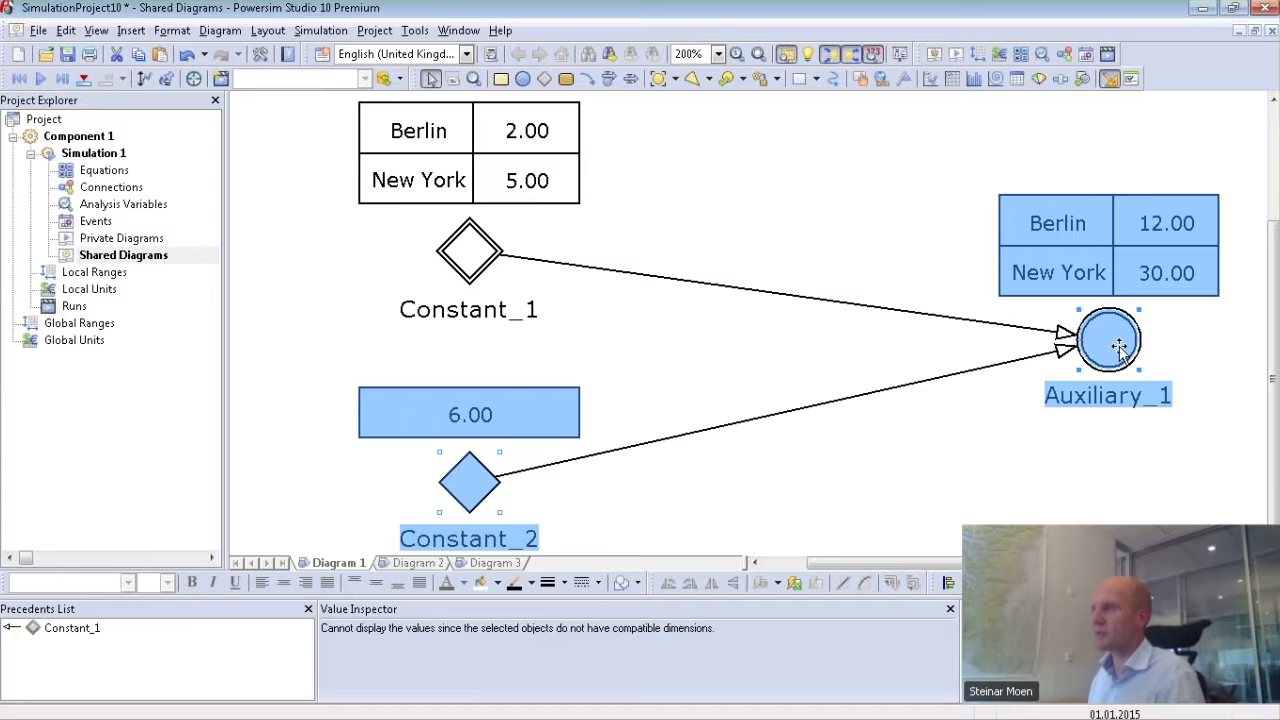
Step: Examine the definition and dimensions of Auxiliary_1 without making changes
mouse_move(1118, 346)
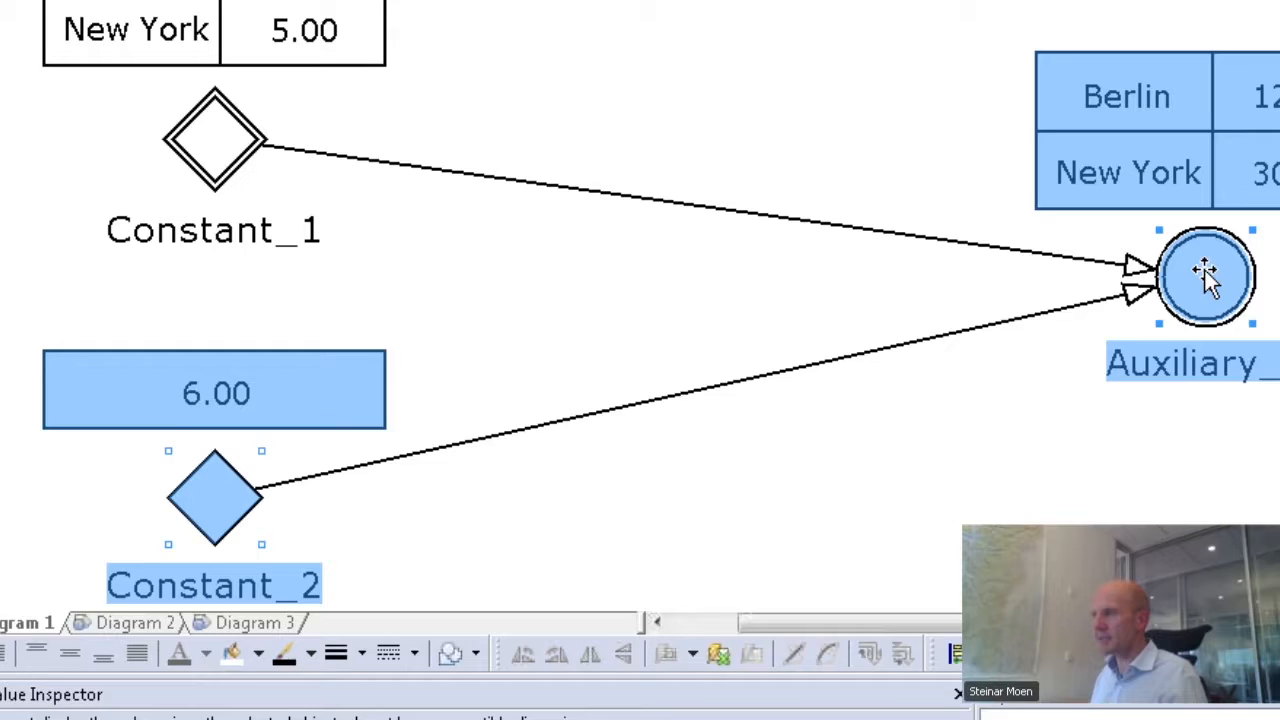
double_click(1206, 275)
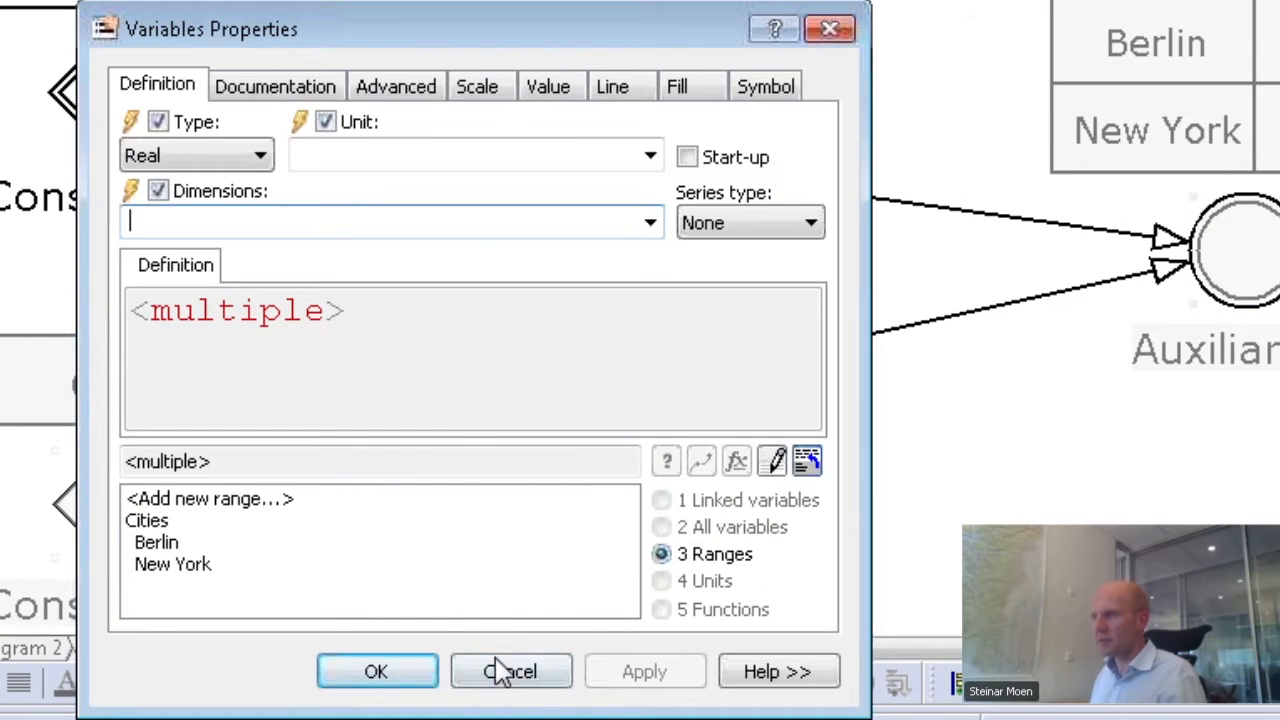
click(510, 672)
click(903, 480)
click(1235, 250)
double_click(1233, 248)
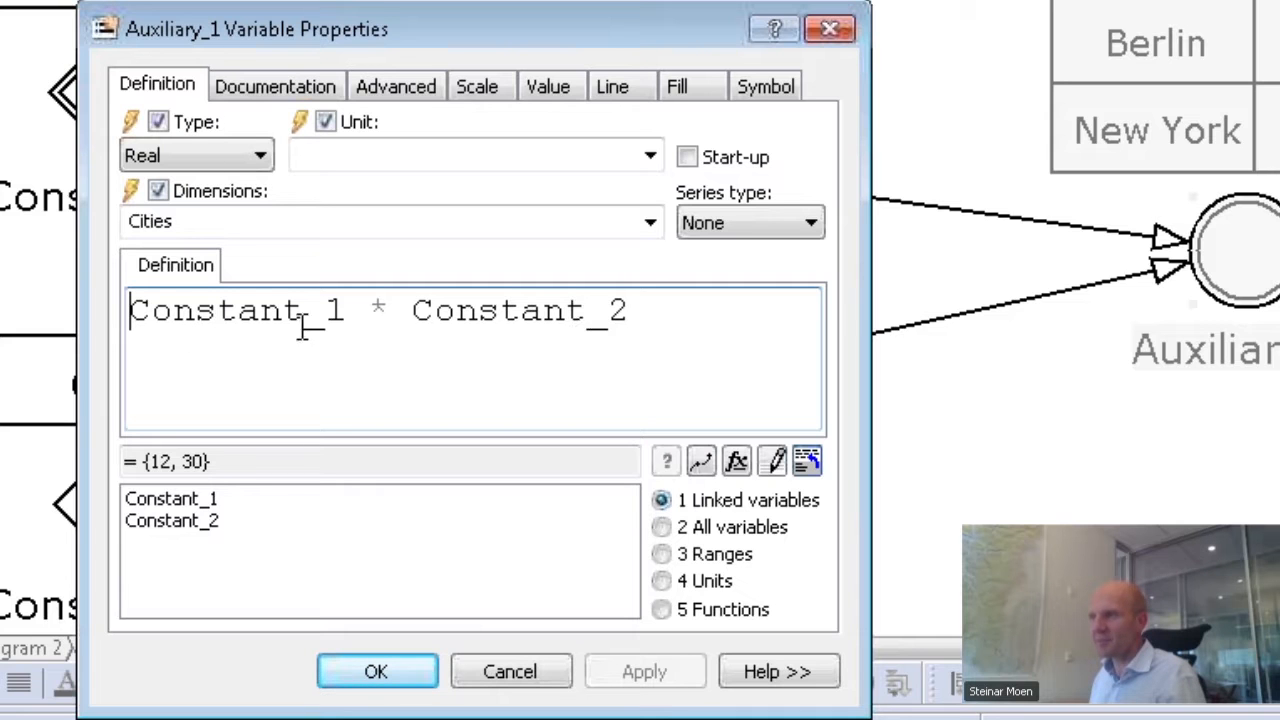
double_click(185, 312)
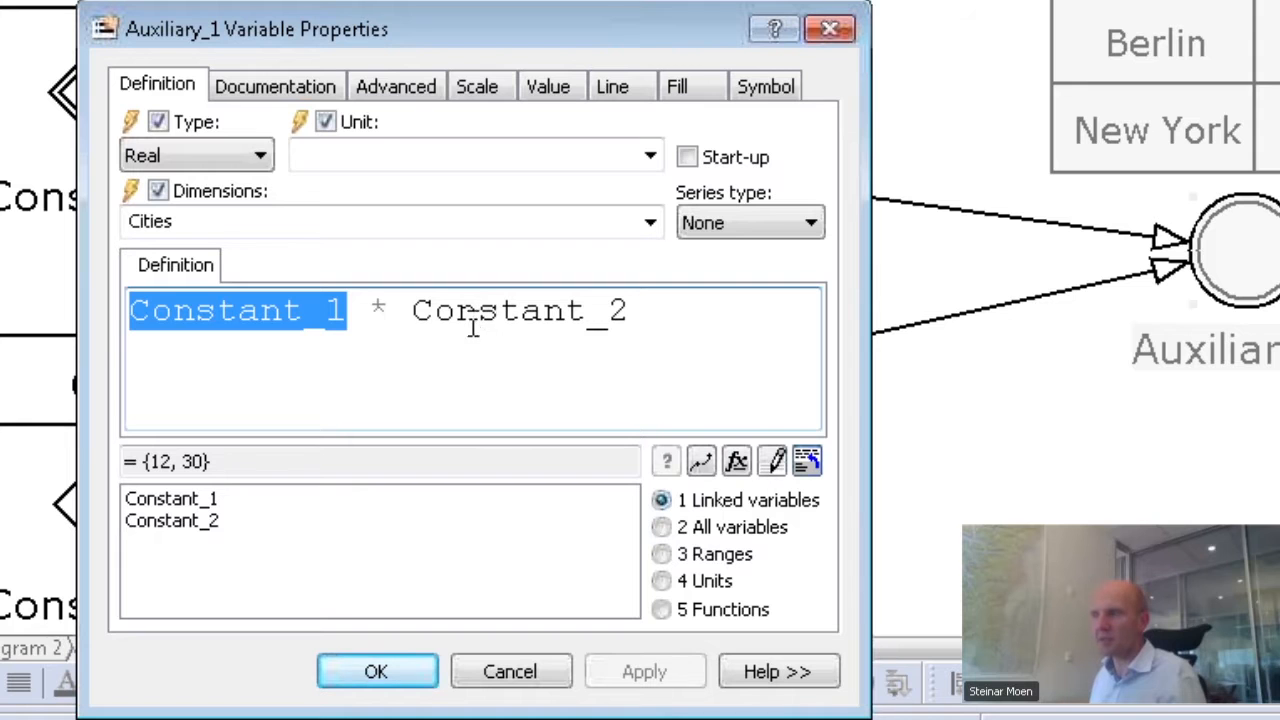
mouse_move(485, 327)
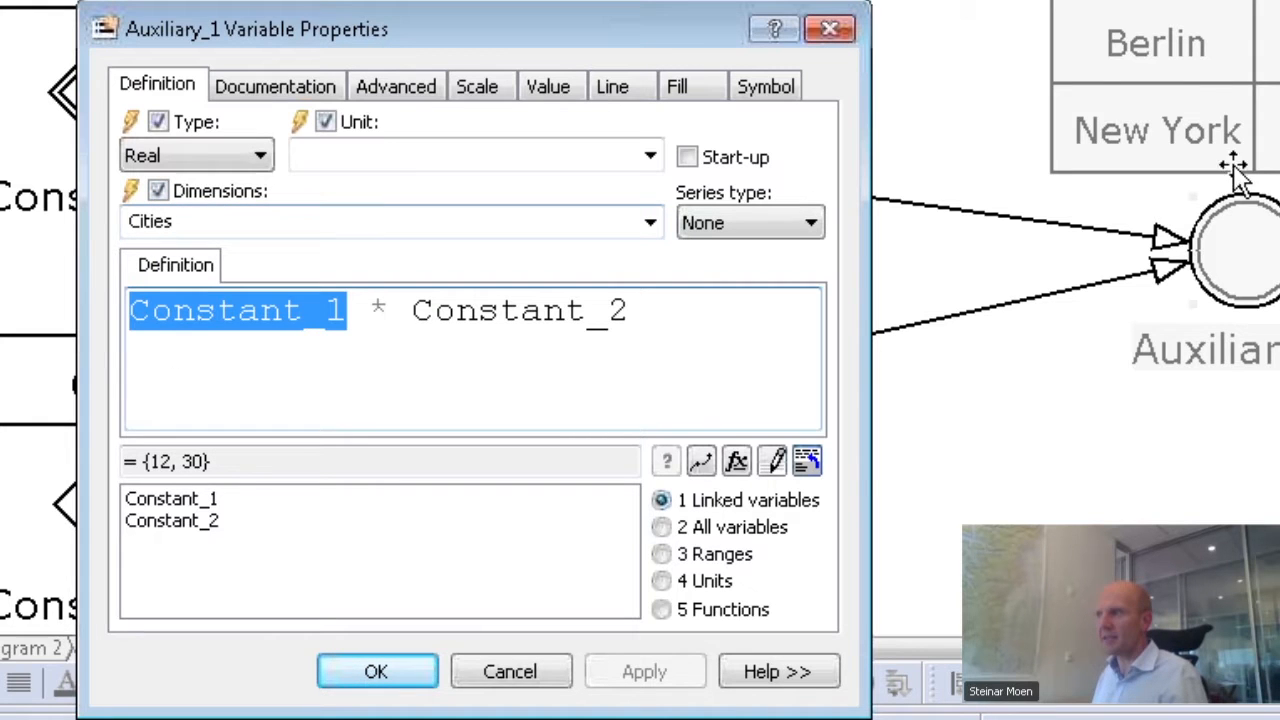
click(511, 672)
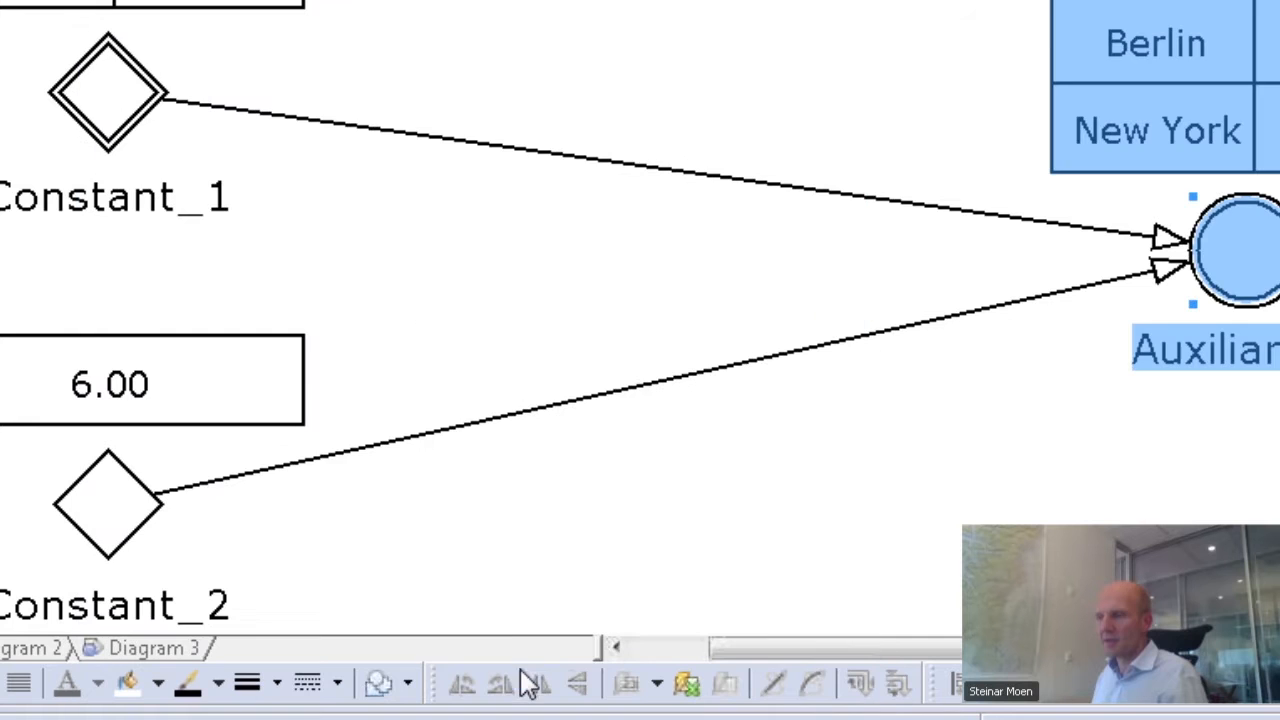
Step: Set the dimension of Constant_2 to the Cities range and enlarge its value table upward to fit both city rows
double_click(105, 520)
click(166, 211)
text(cities)
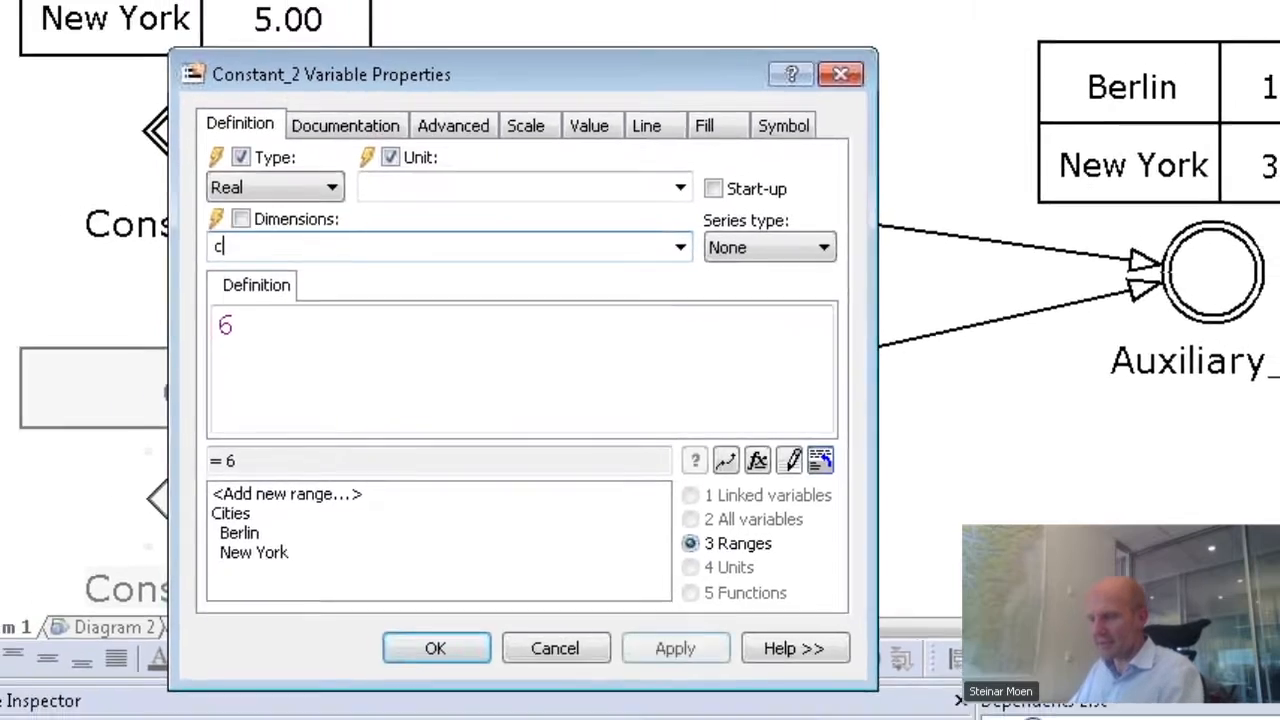
key(Return)
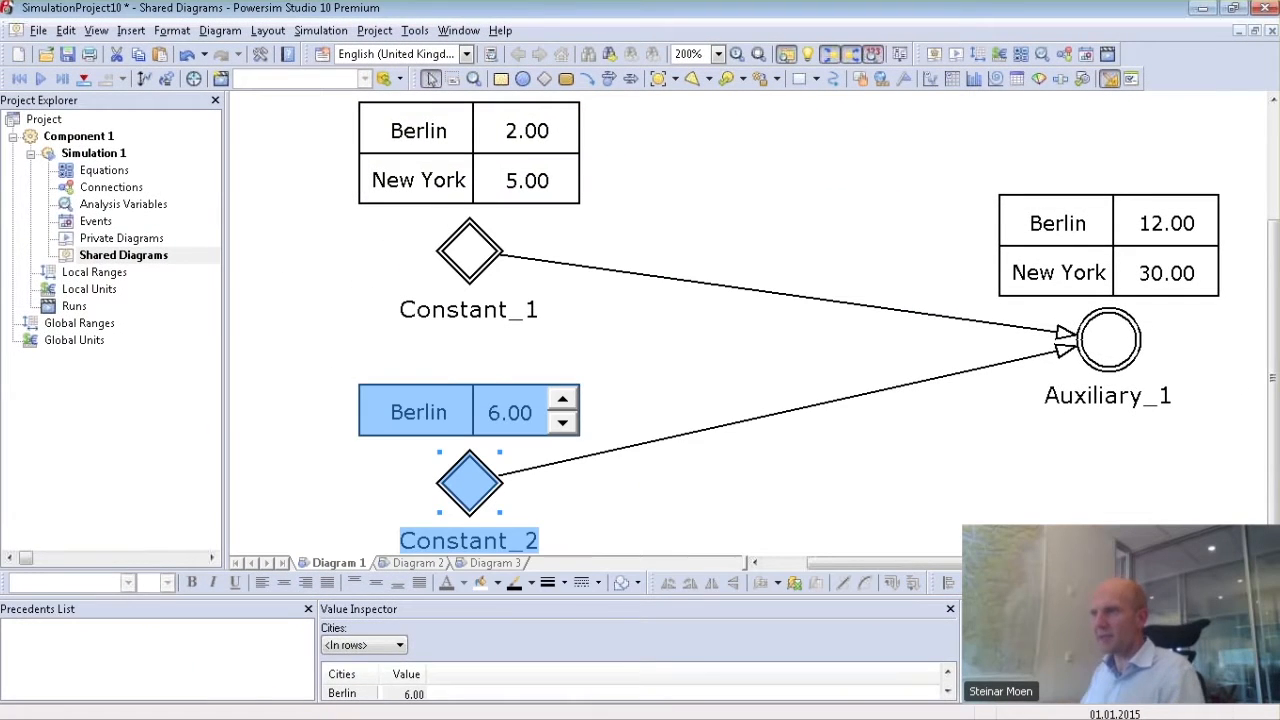
click(443, 408)
drag(470, 383, 472, 342)
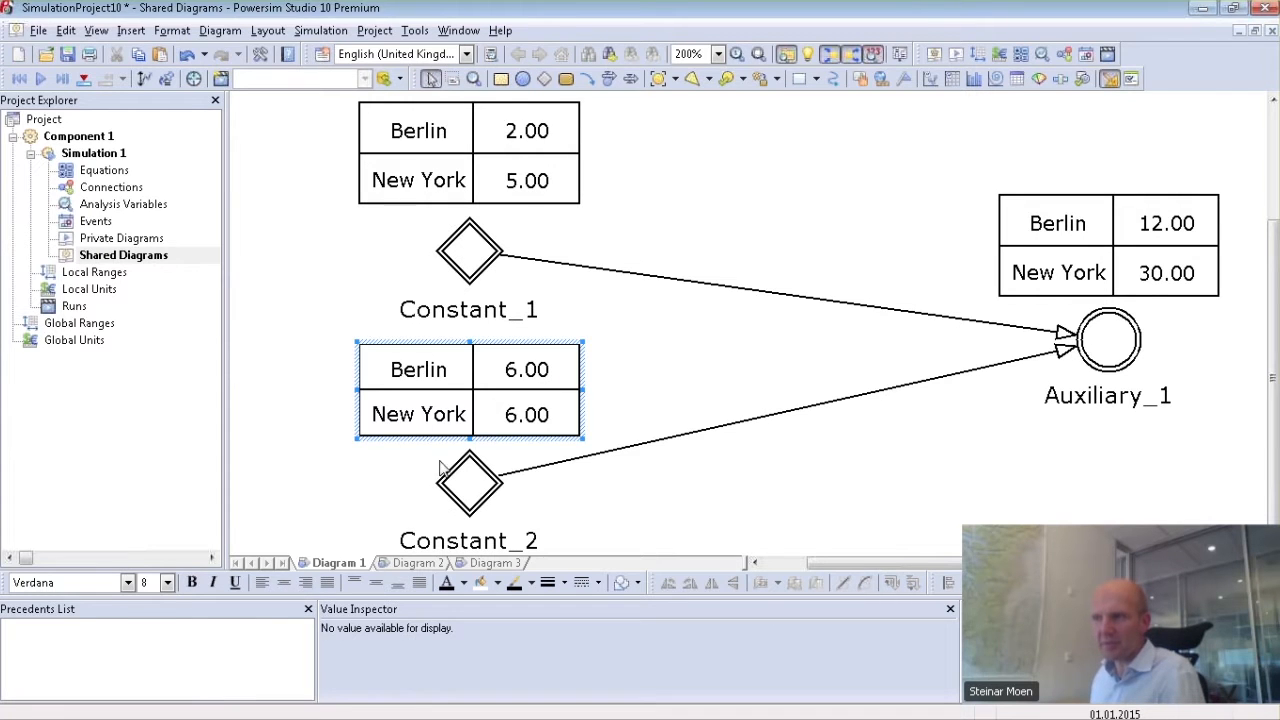
Step: Open the definition of Constant_2 and replace its value with an opening and a closing brace on separate lines
click(470, 478)
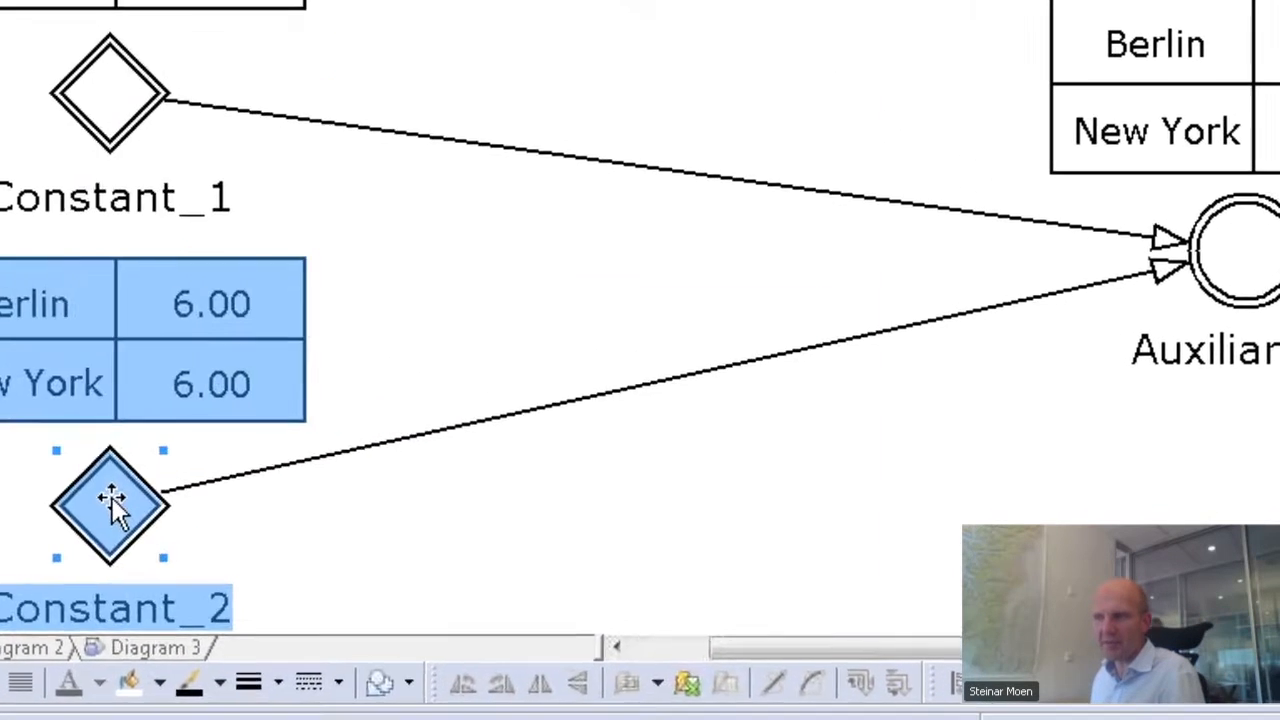
double_click(112, 497)
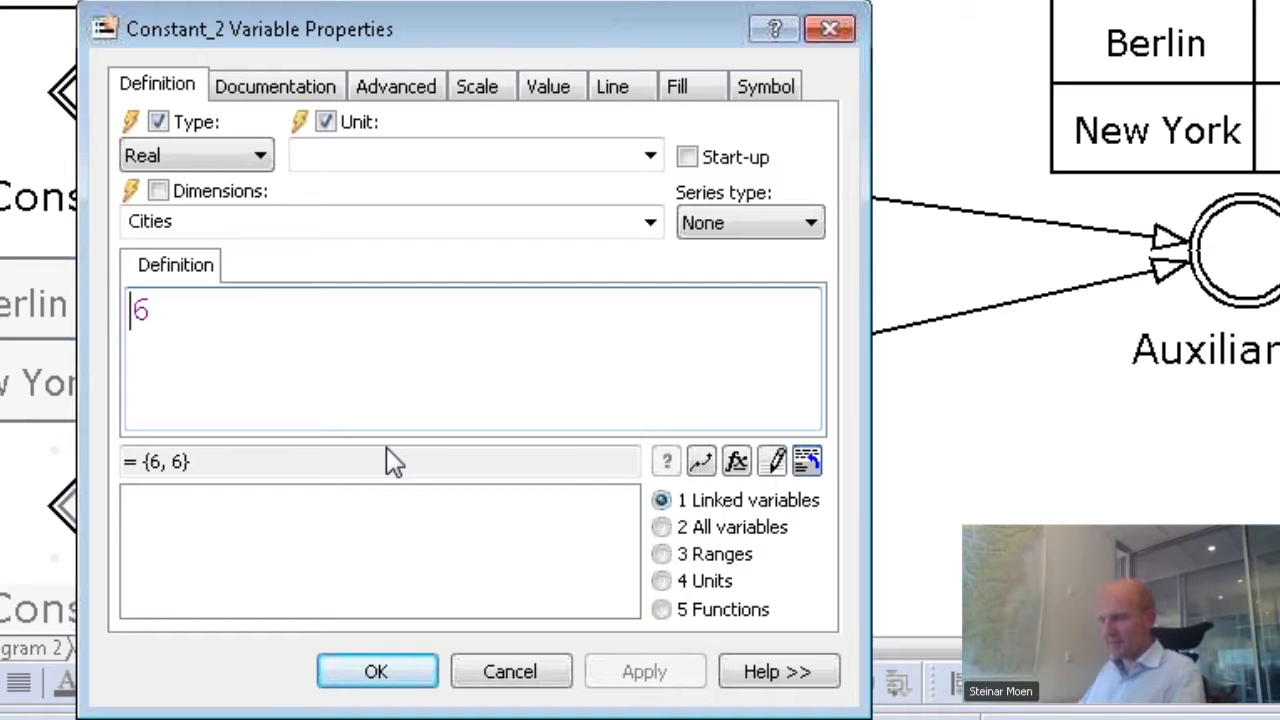
text({)
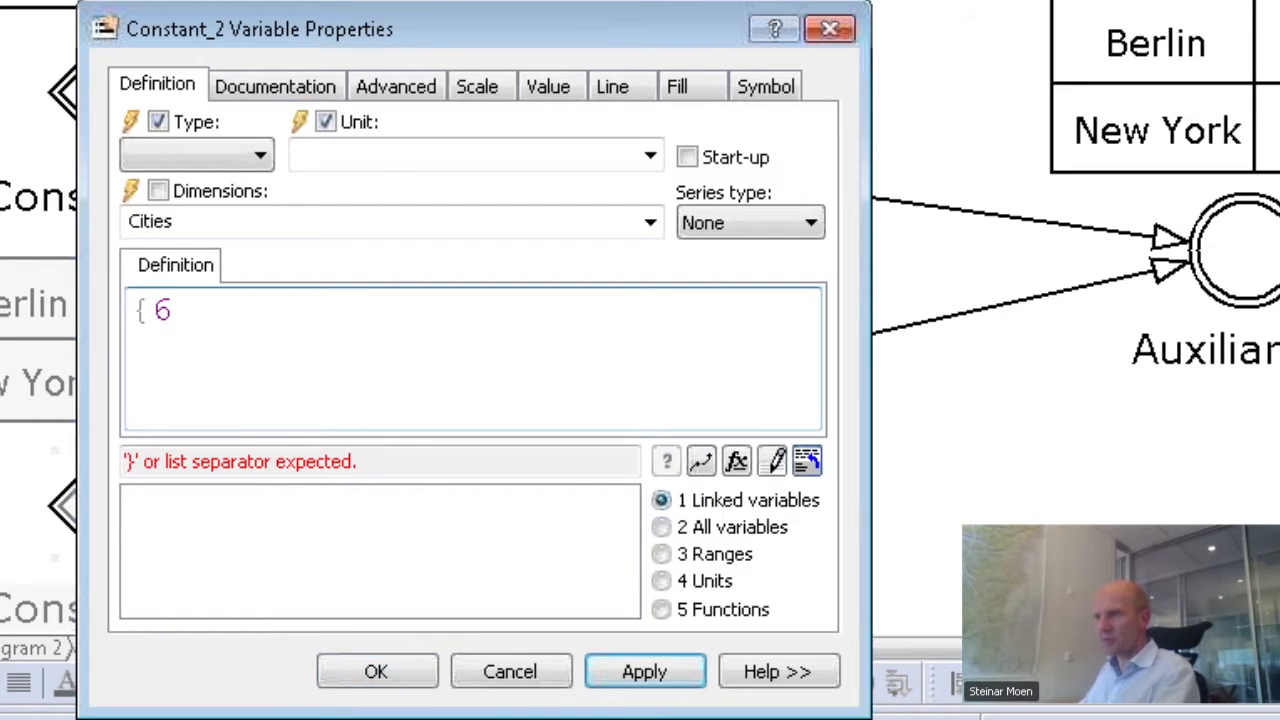
key(Return)
key(Return)
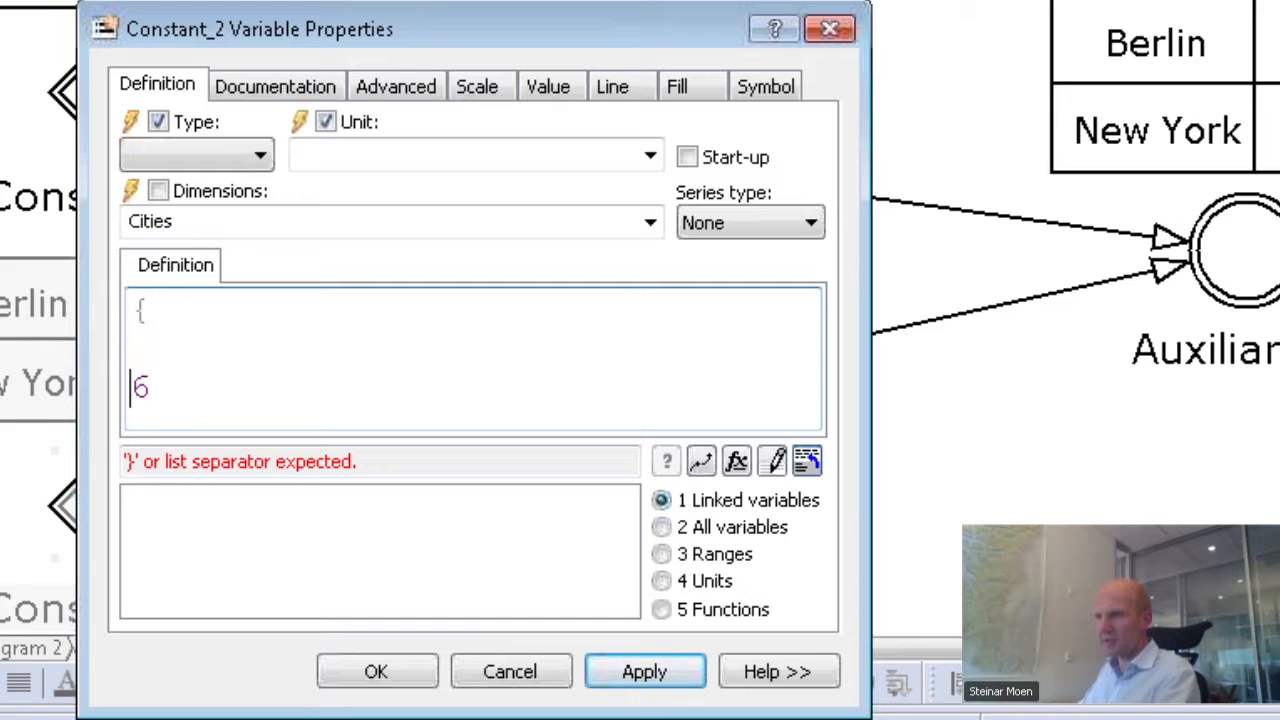
text(})
key(Delete)
key(Up)
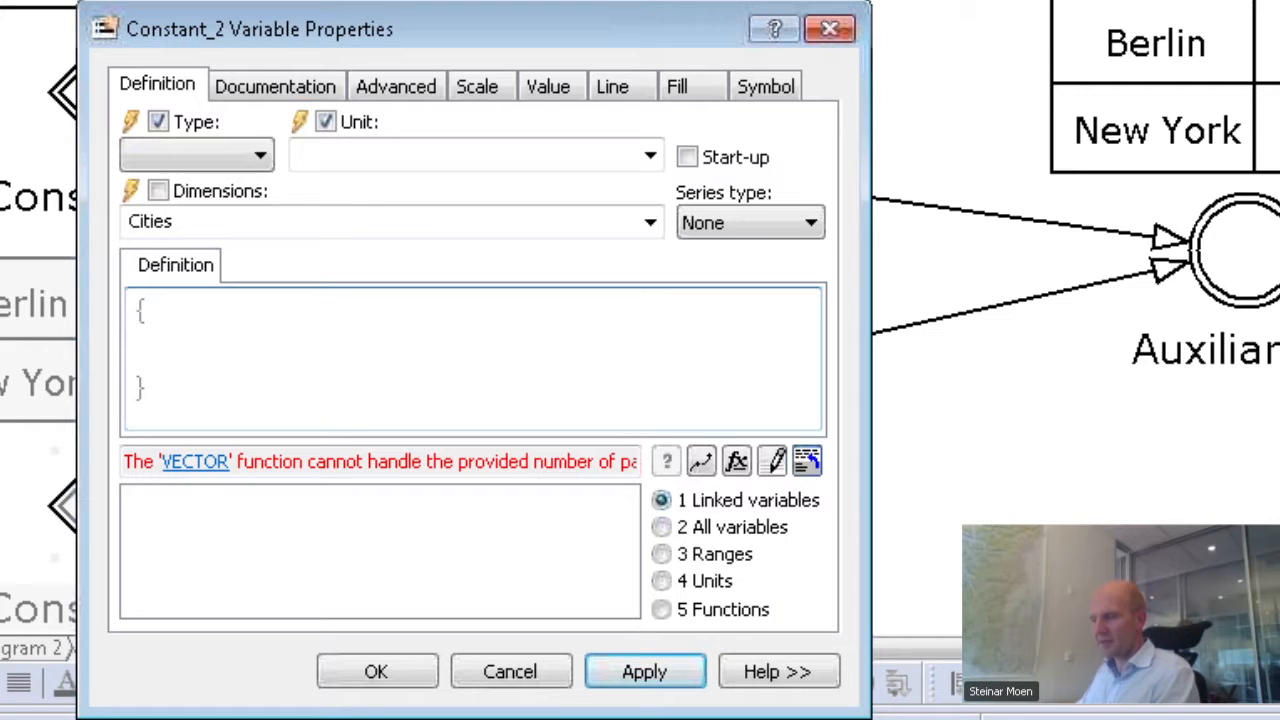
Step: Fill the braces in the definition of Constant_2 with two rows, {1,2,3} and {4,3,2}, separated by a comma
text({ })
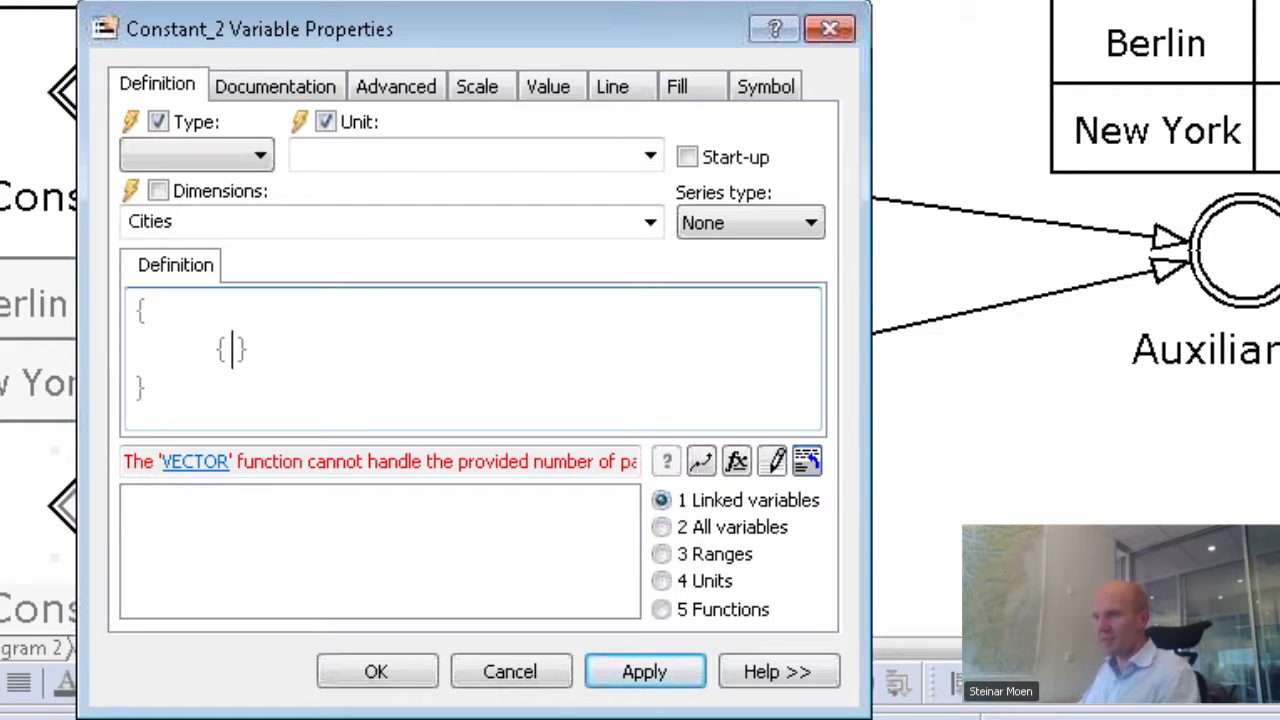
text(1,2,3)
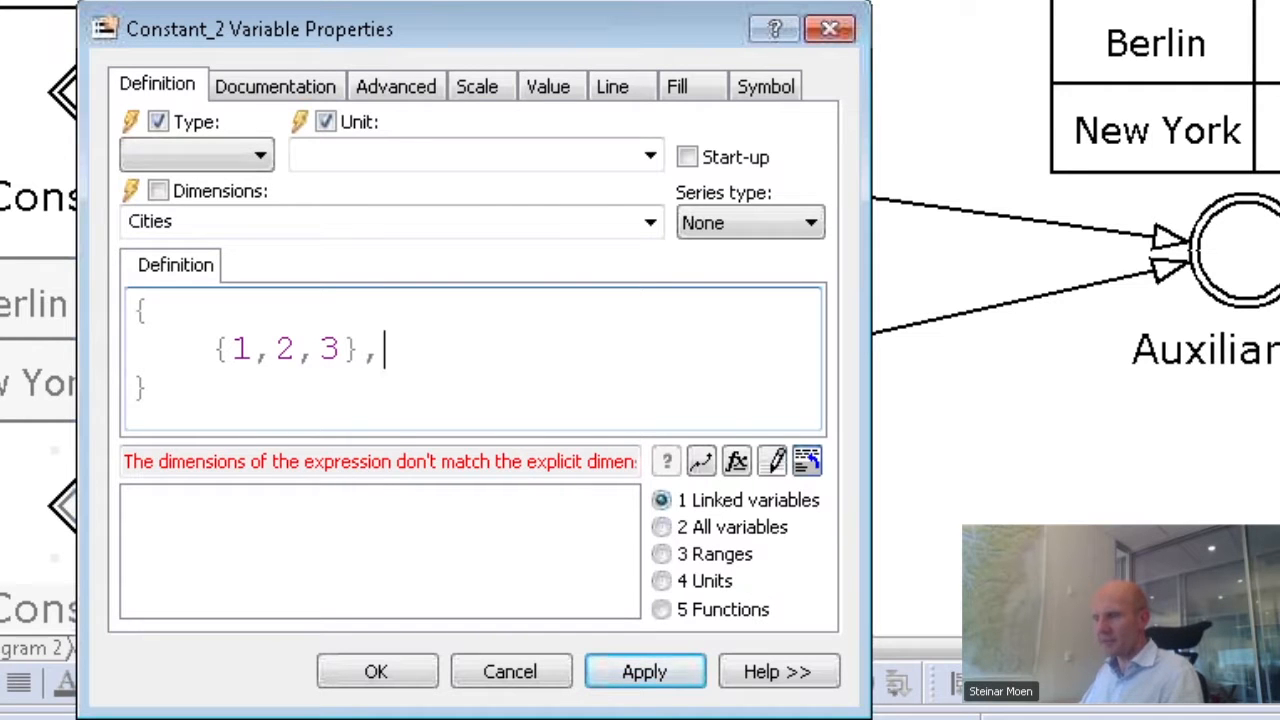
key(Return)
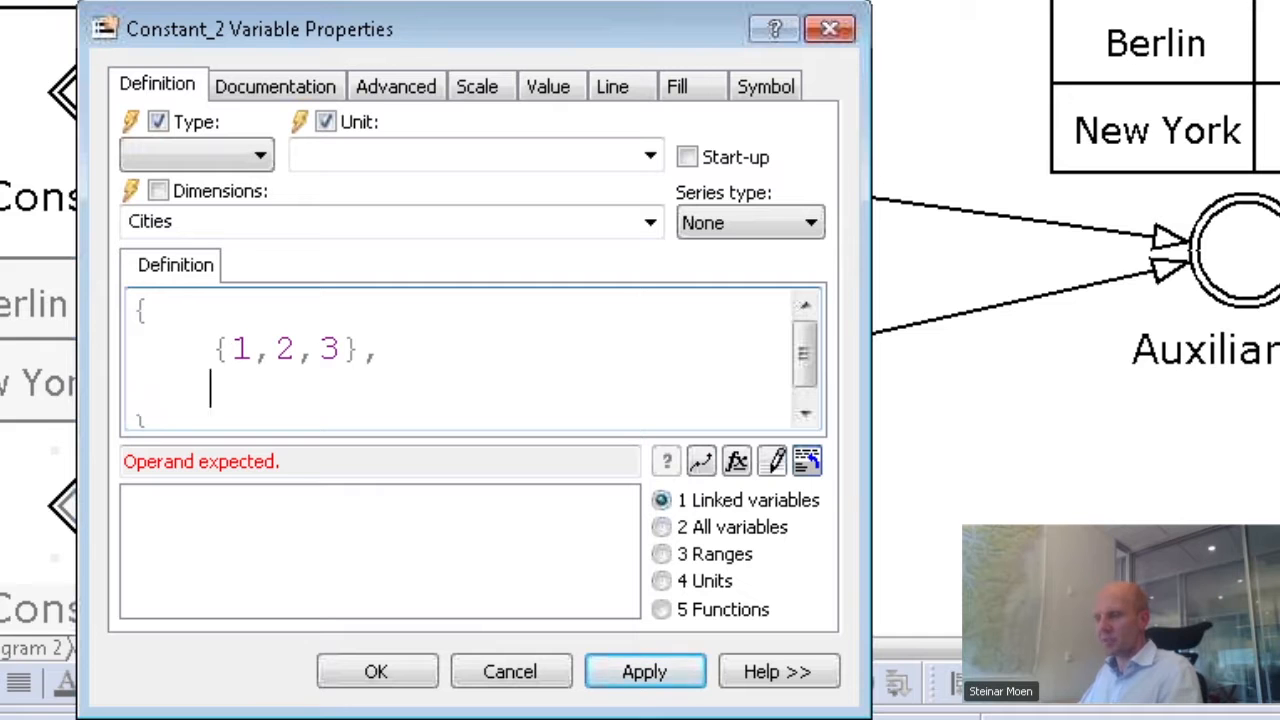
key(Left)
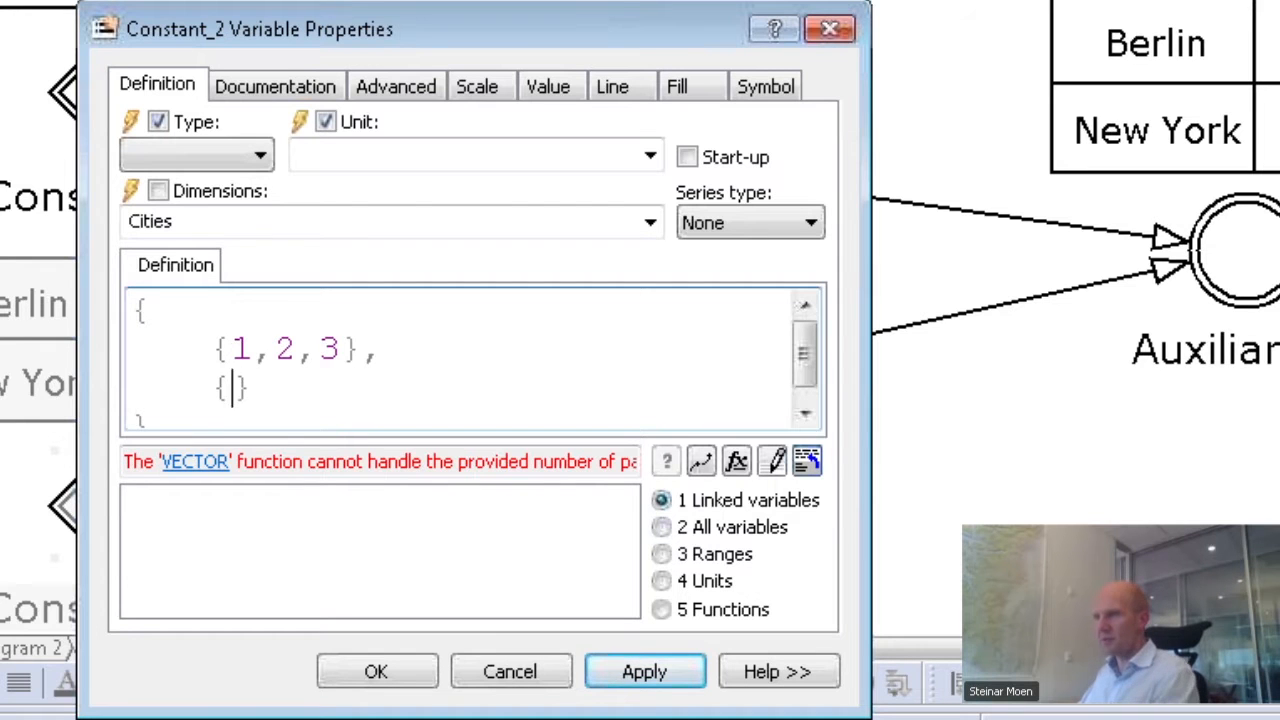
text(4,3,2)
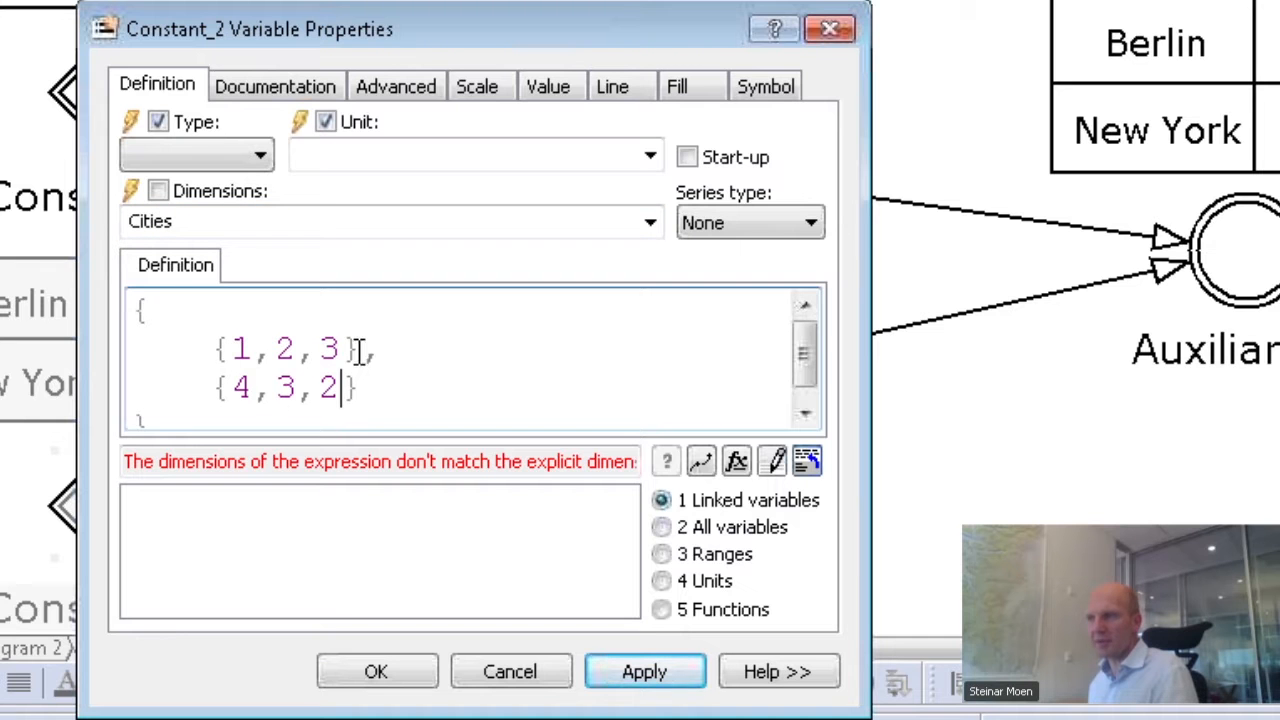
Step: Extend the dimensions of Constant_2 to Cities,1..3 and accept the changed variable properties
click(189, 222)
click(189, 222)
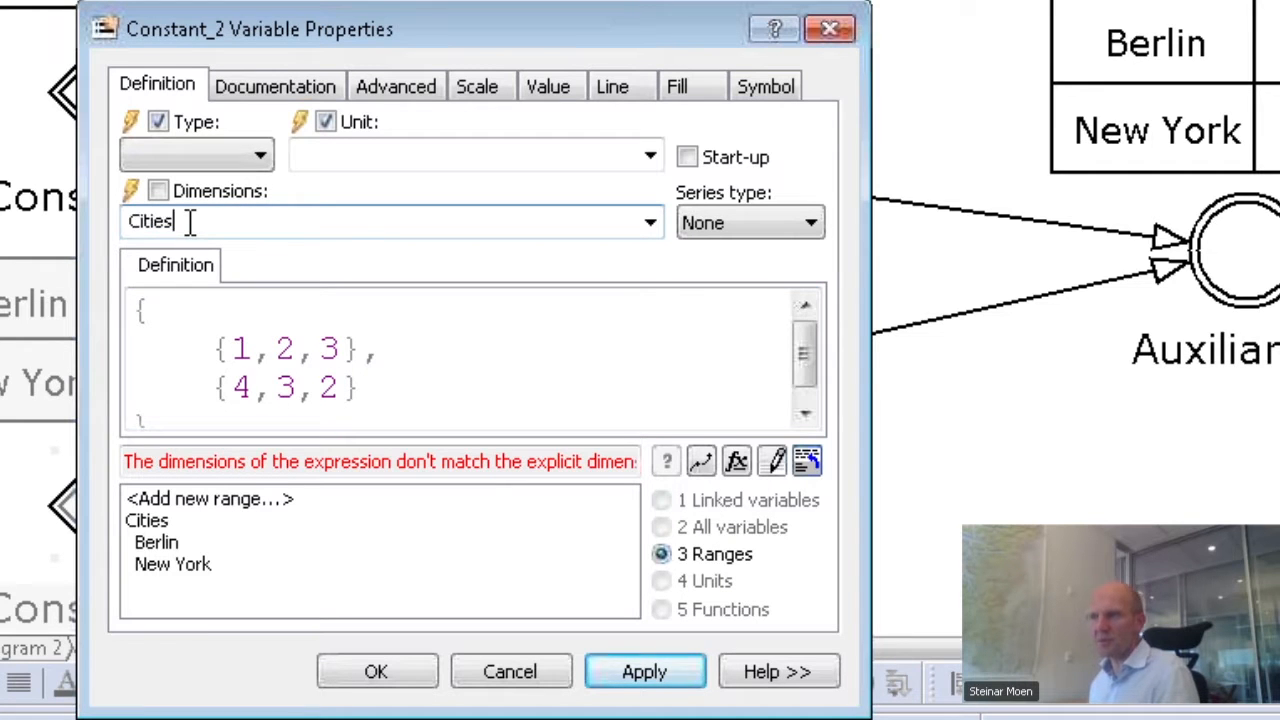
text(,1..3)
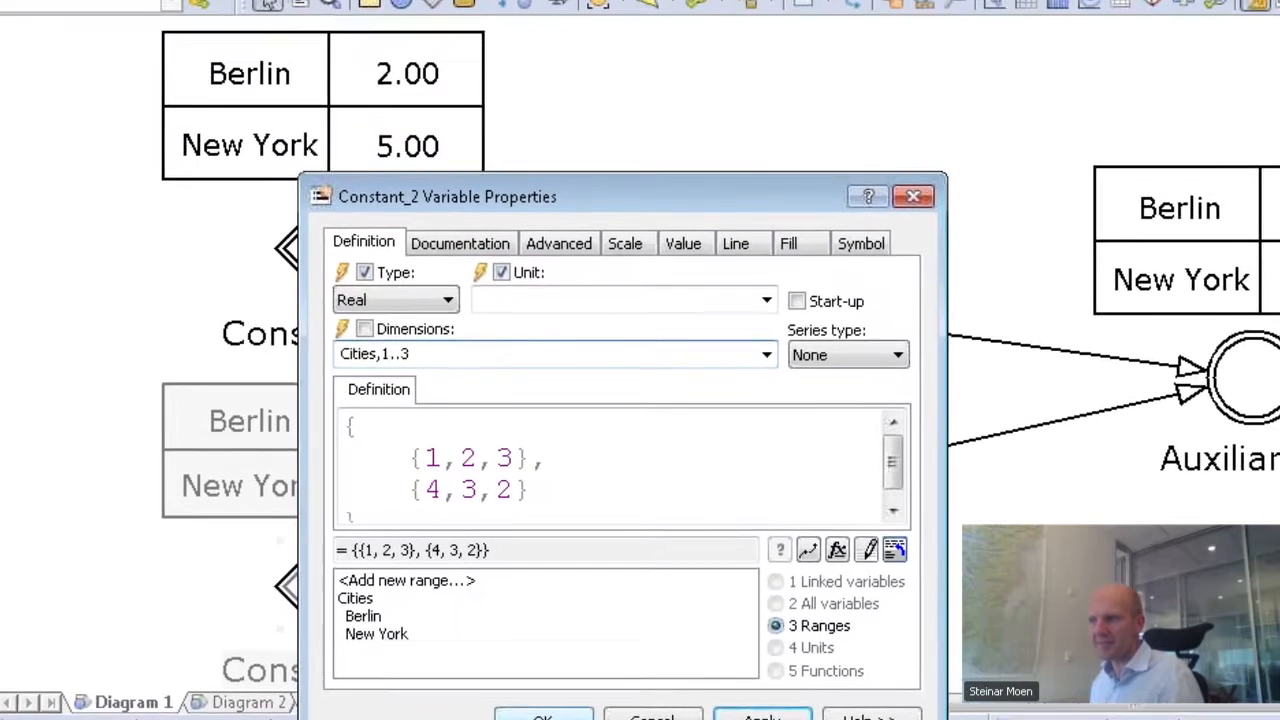
click(412, 682)
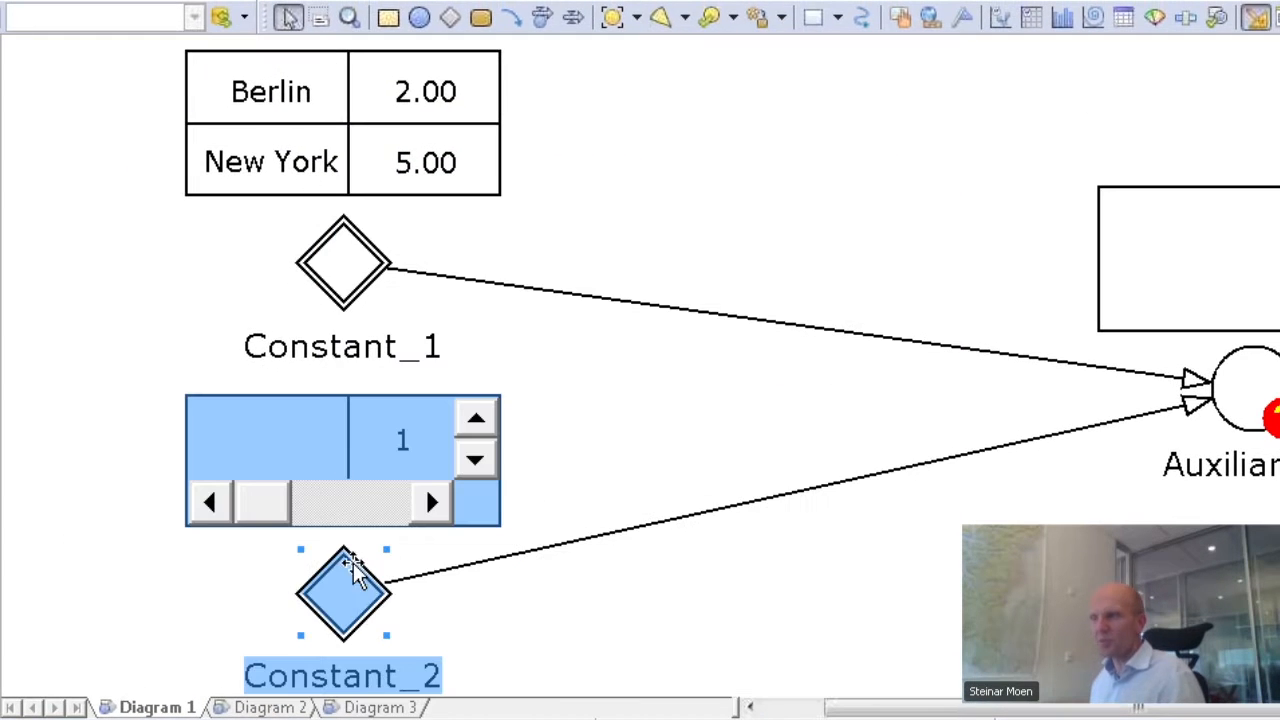
Step: Enlarge the value table of Constant_2 to fit both cities and all three columns, moving Constant_2 and Auxiliary_1 down to make room
click(313, 441)
scroll(287, 443, down, 2)
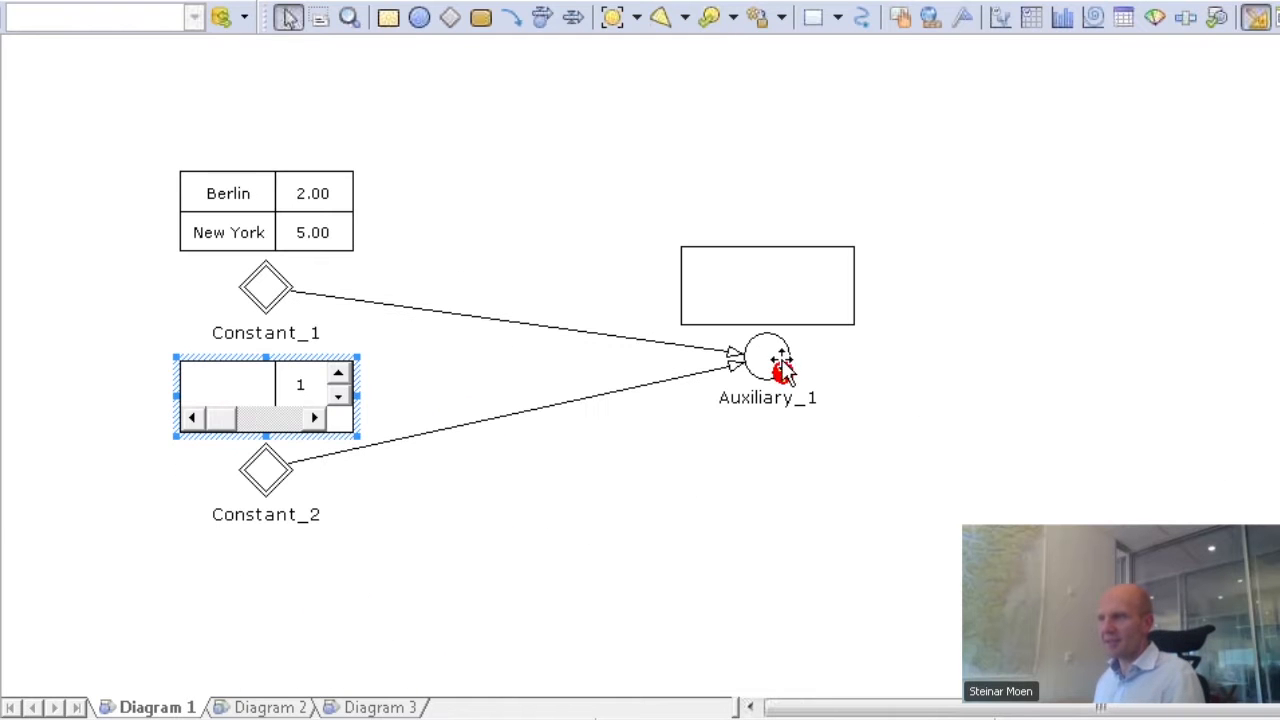
drag(257, 466, 262, 578)
click(262, 507)
drag(170, 465, 50, 369)
drag(487, 458, 560, 466)
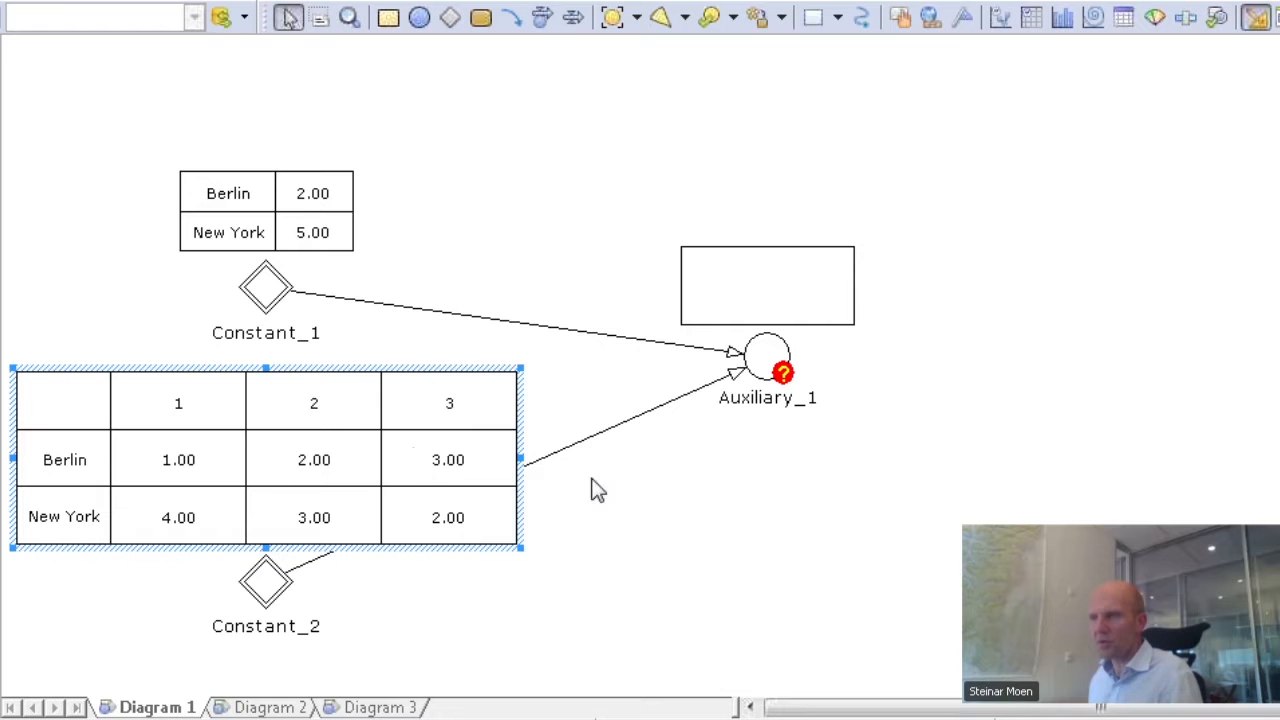
drag(779, 367, 930, 505)
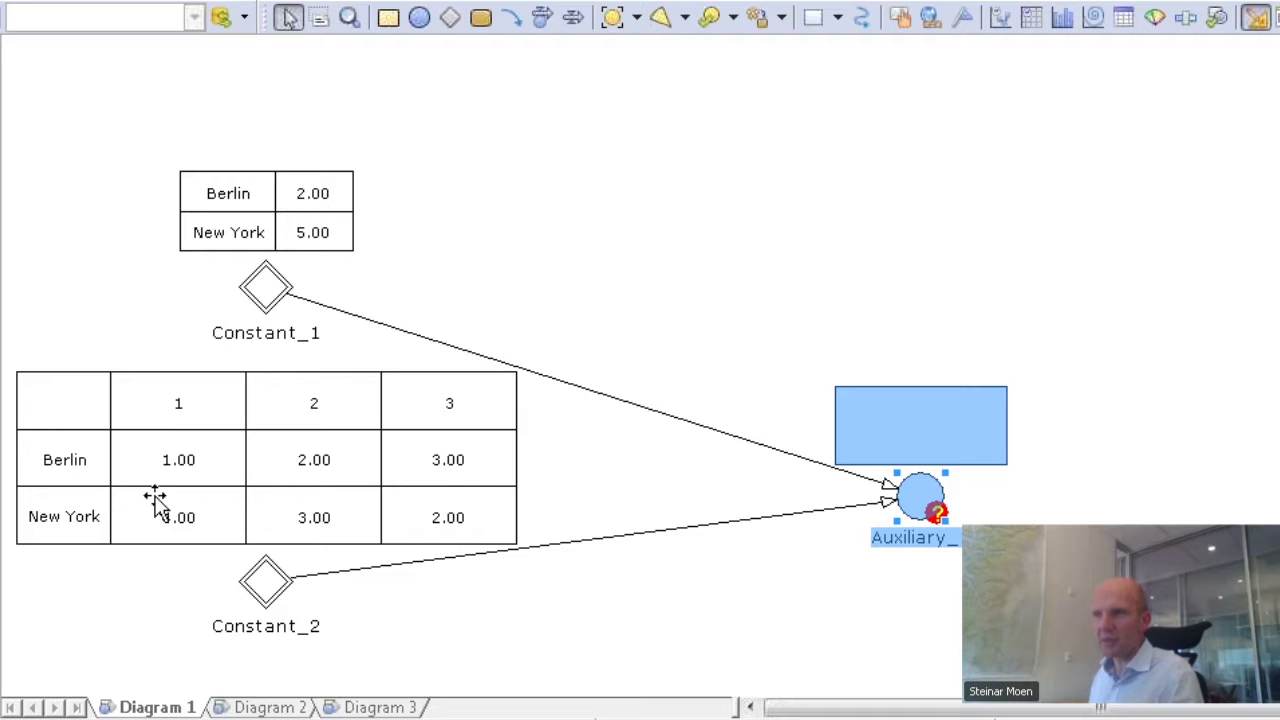
Step: Open the definition of Auxiliary_1, widen its dialog to read the full error message, and inspect the value of Constant_1
double_click(914, 497)
click(366, 447)
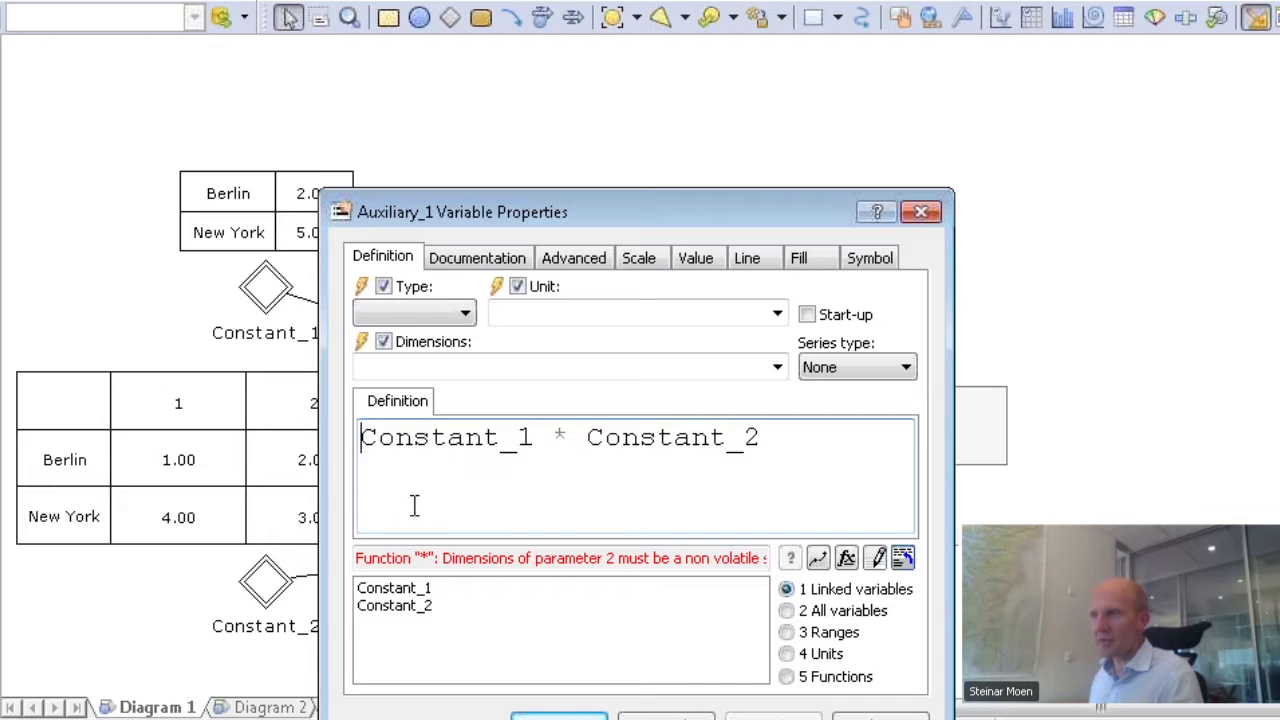
drag(946, 545, 1278, 545)
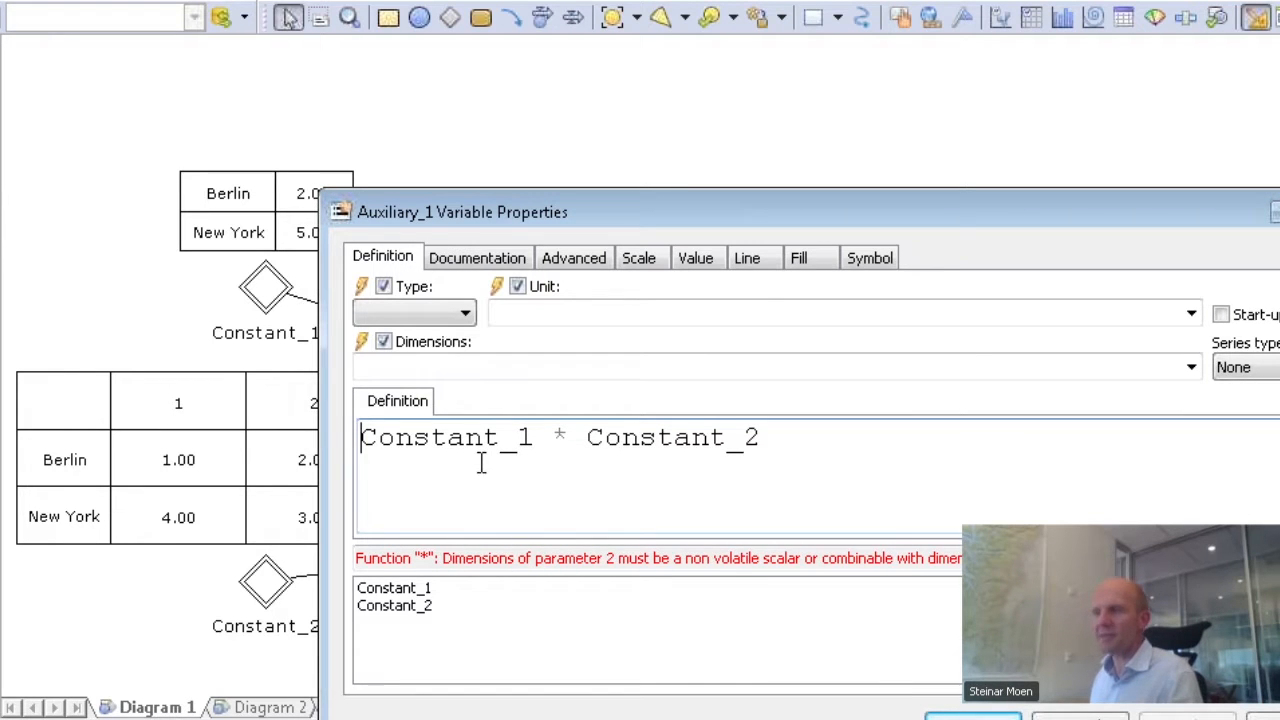
mouse_move(480, 462)
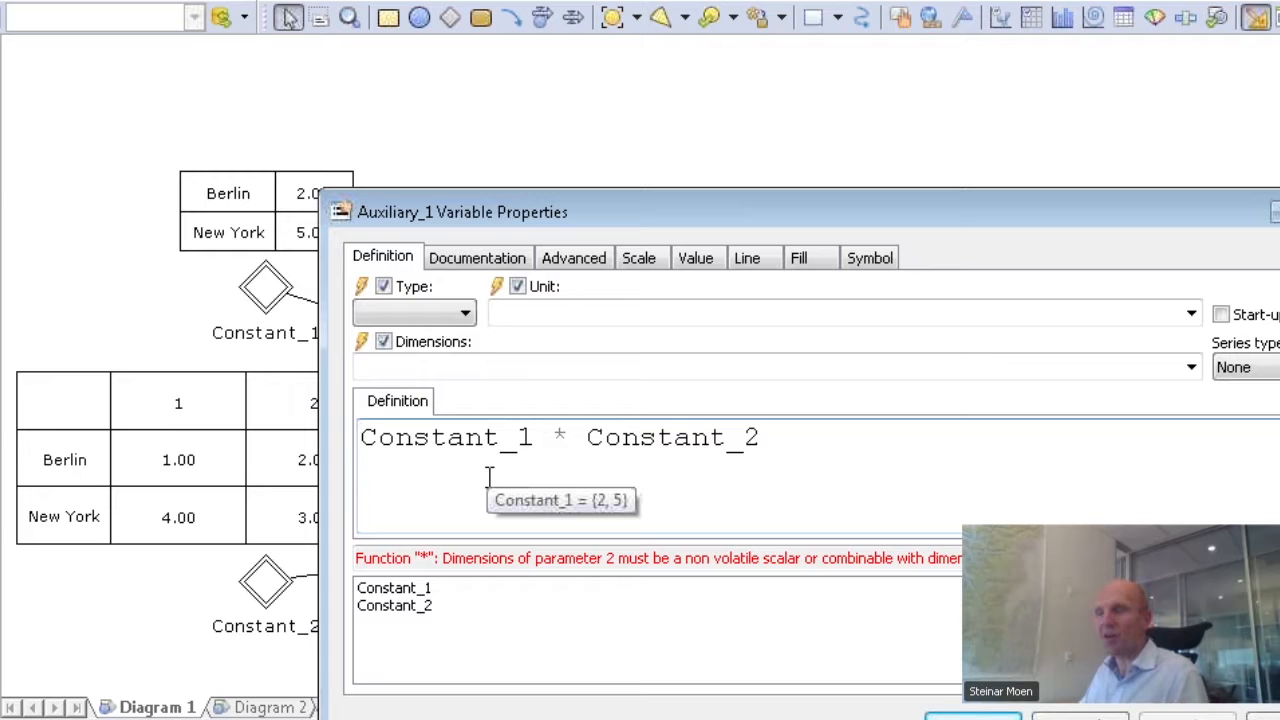
drag(614, 220, 894, 213)
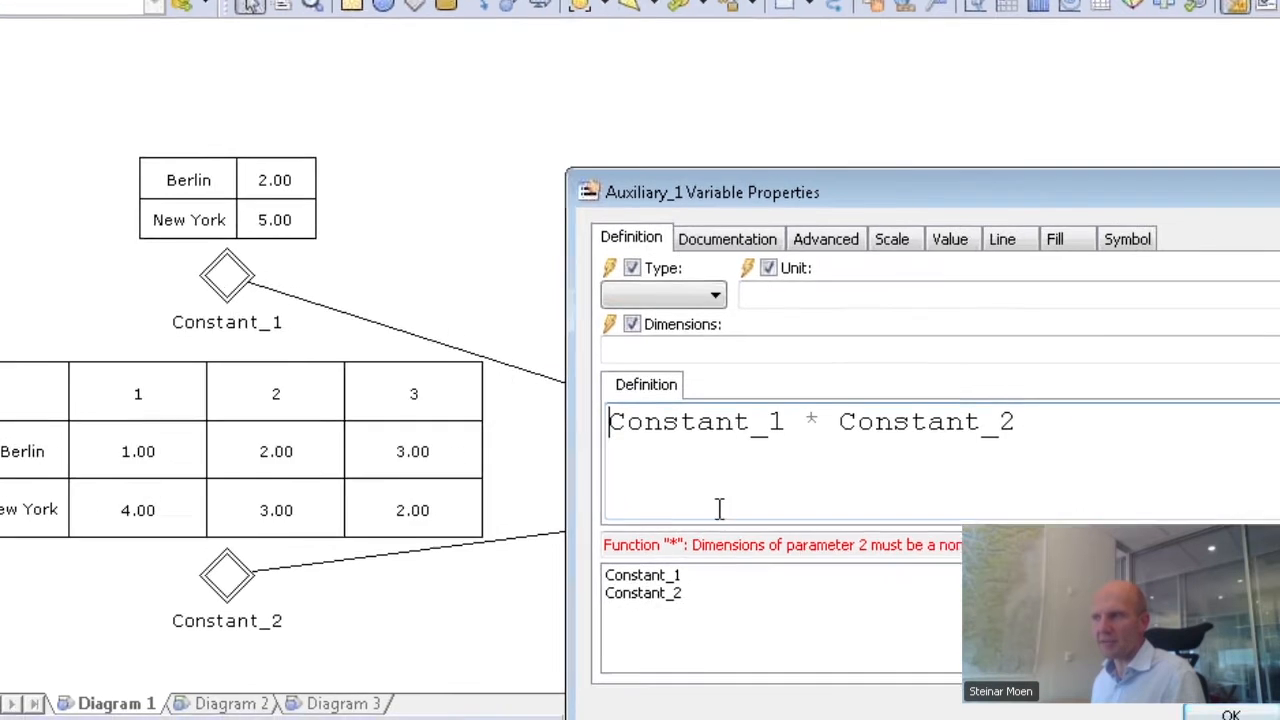
Step: Start the definition of Auxiliary_1 with for(c=Cities, i=1..3 | in front of the product of the two constants
text(for ()
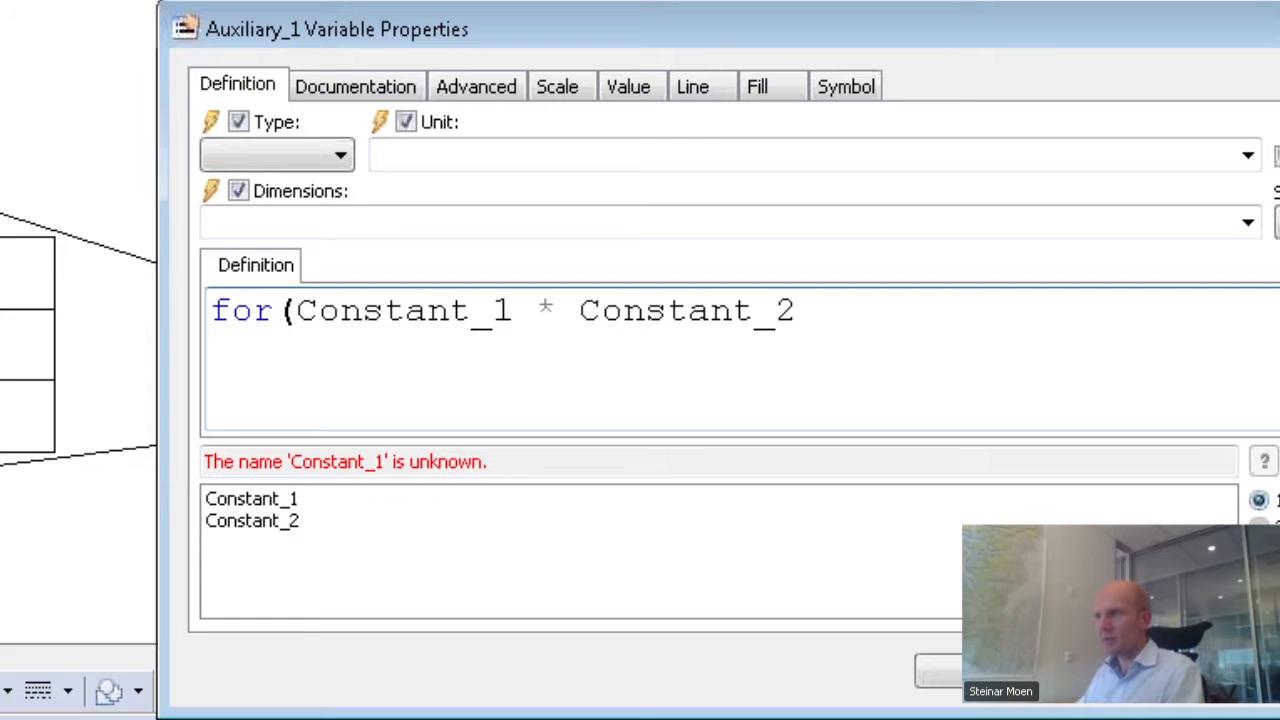
key(Return)
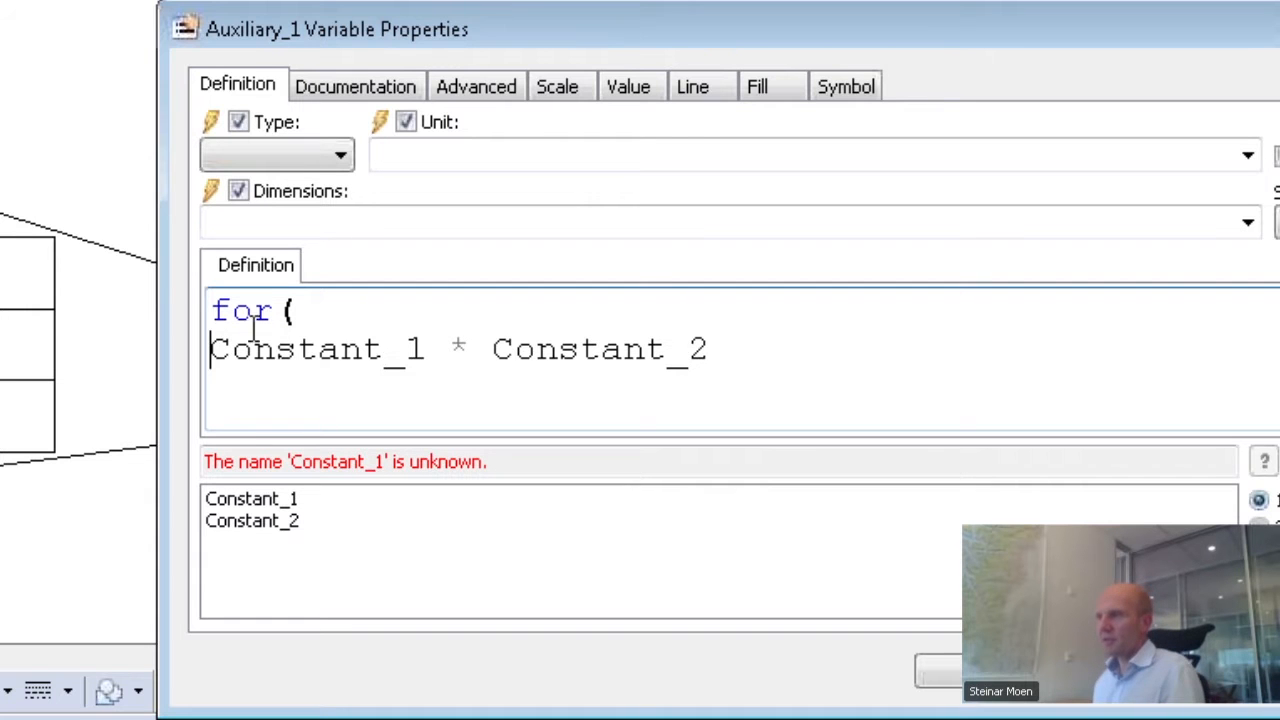
mouse_move(243, 315)
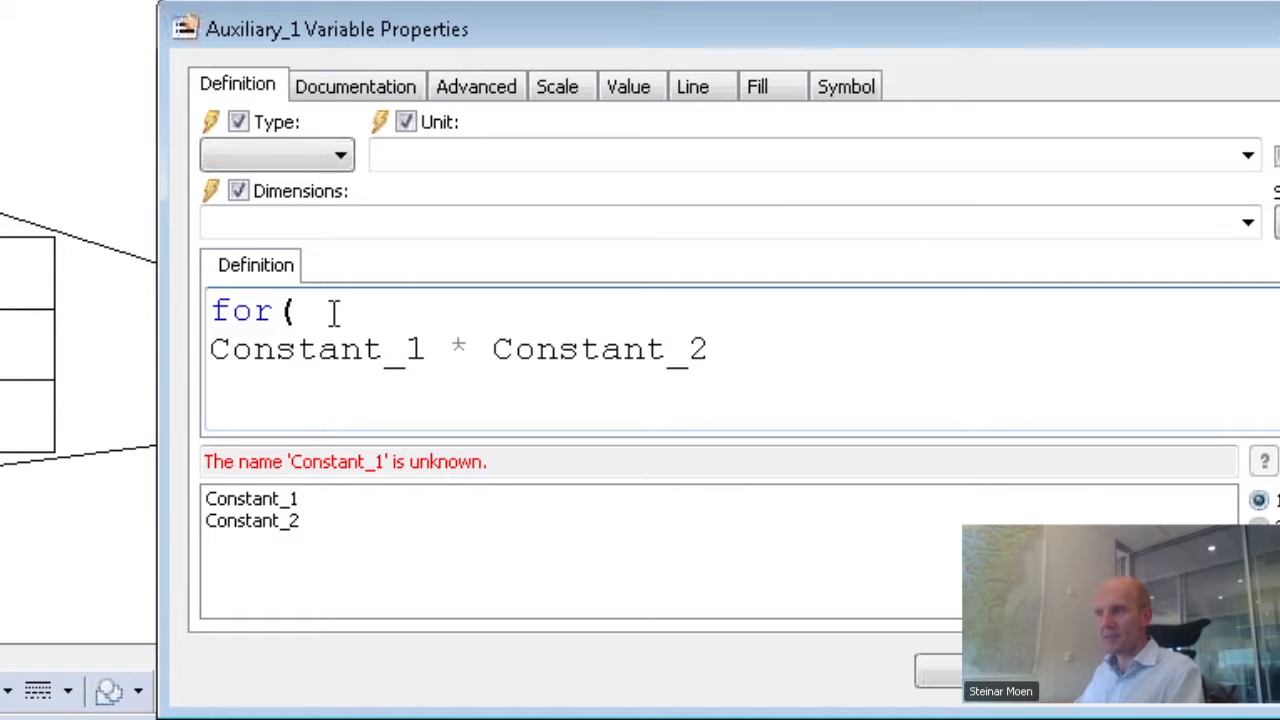
text(c=Cities, i=1)
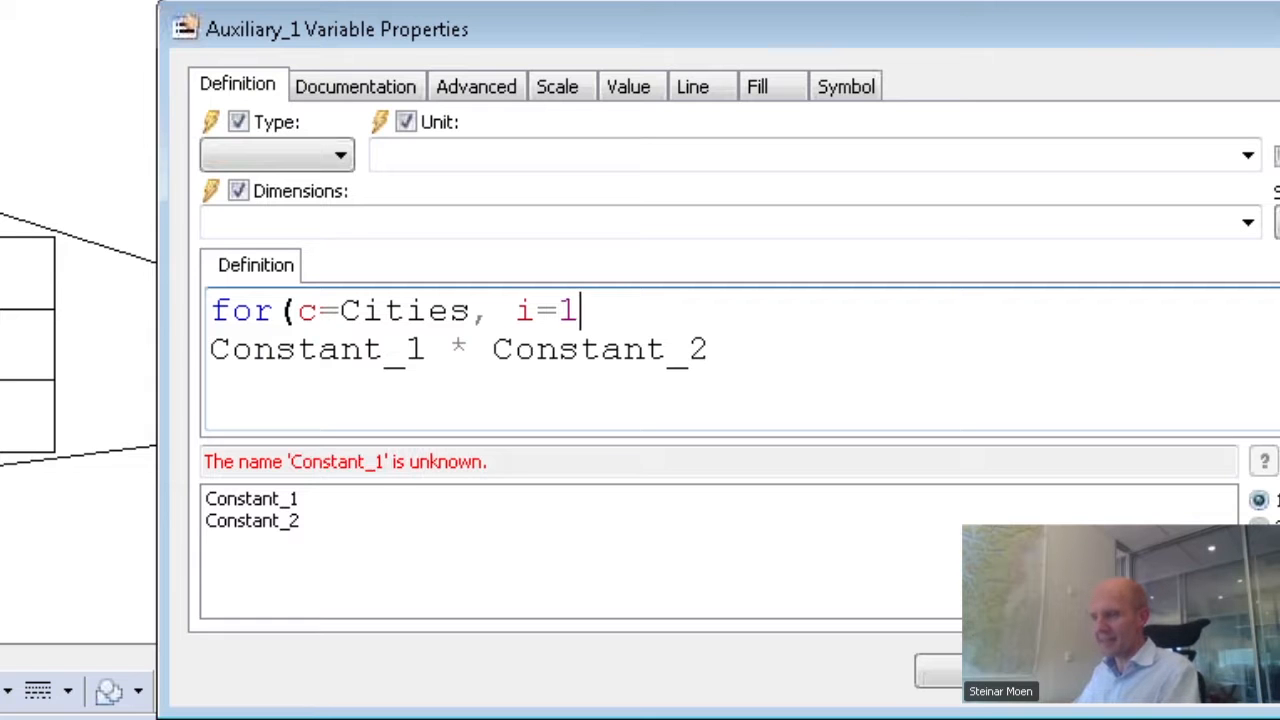
text(3 |)
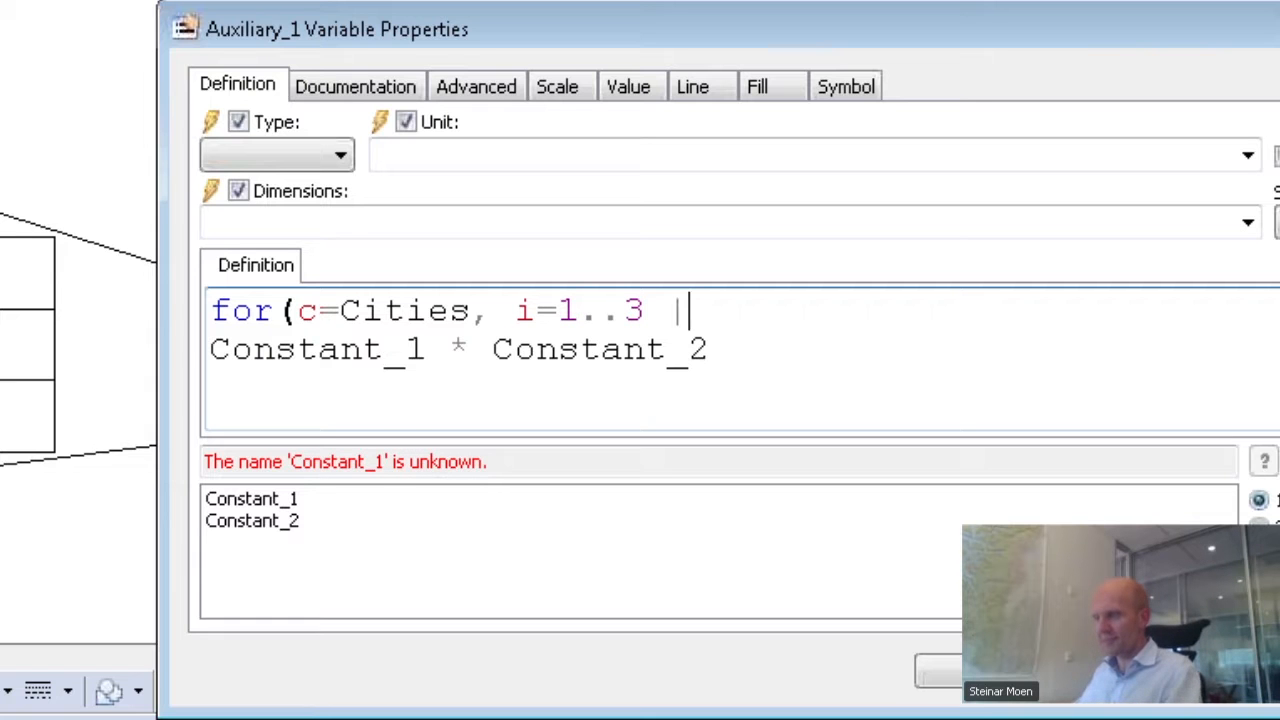
key(Right)
key(End)
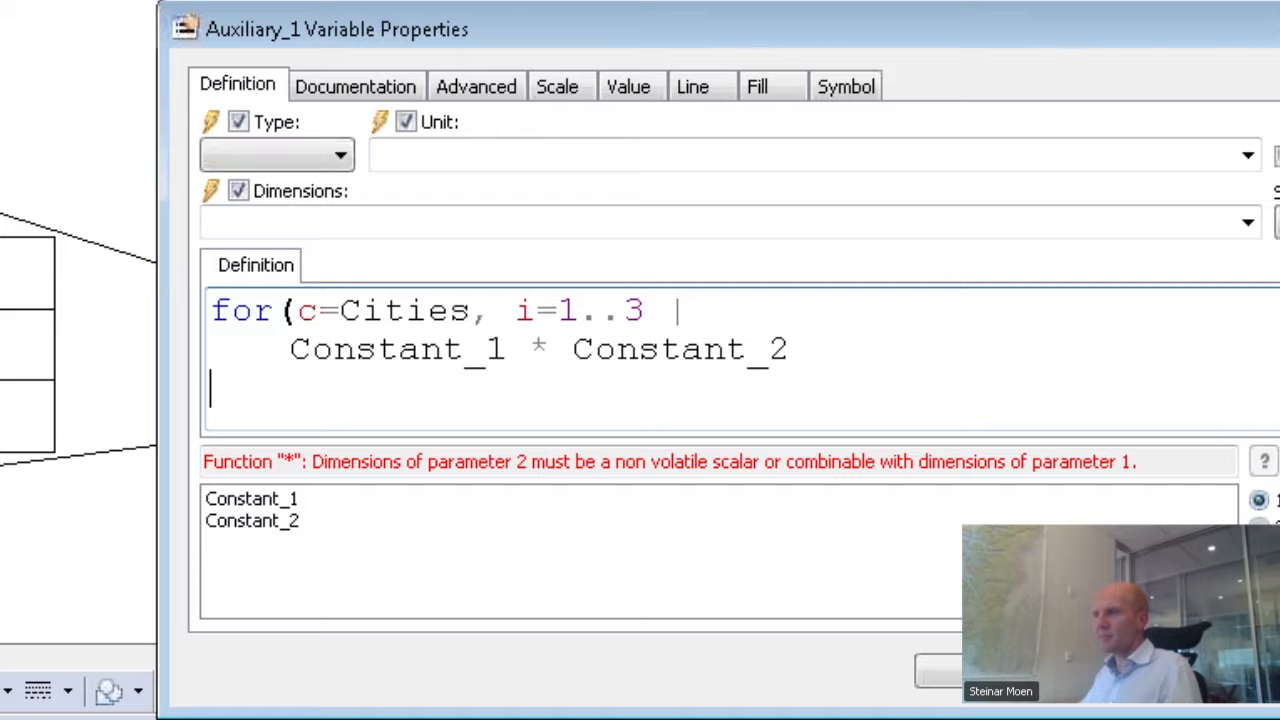
Step: Bring the for expression of Auxiliary_1 onto a single line and close it with a parenthesis after Constant_2
key(BackSpace)
key(BackSpace)
key(BackSpace)
key(BackSpace)
key(BackSpace)
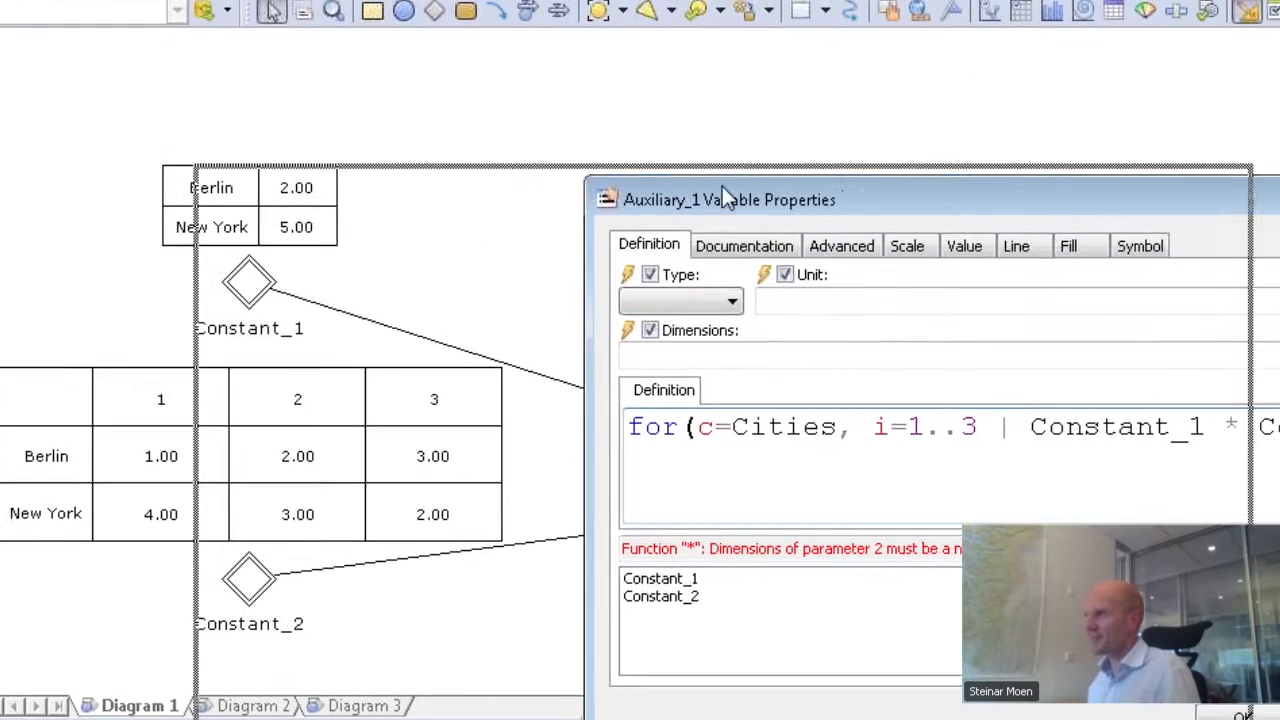
drag(722, 186, 666, 84)
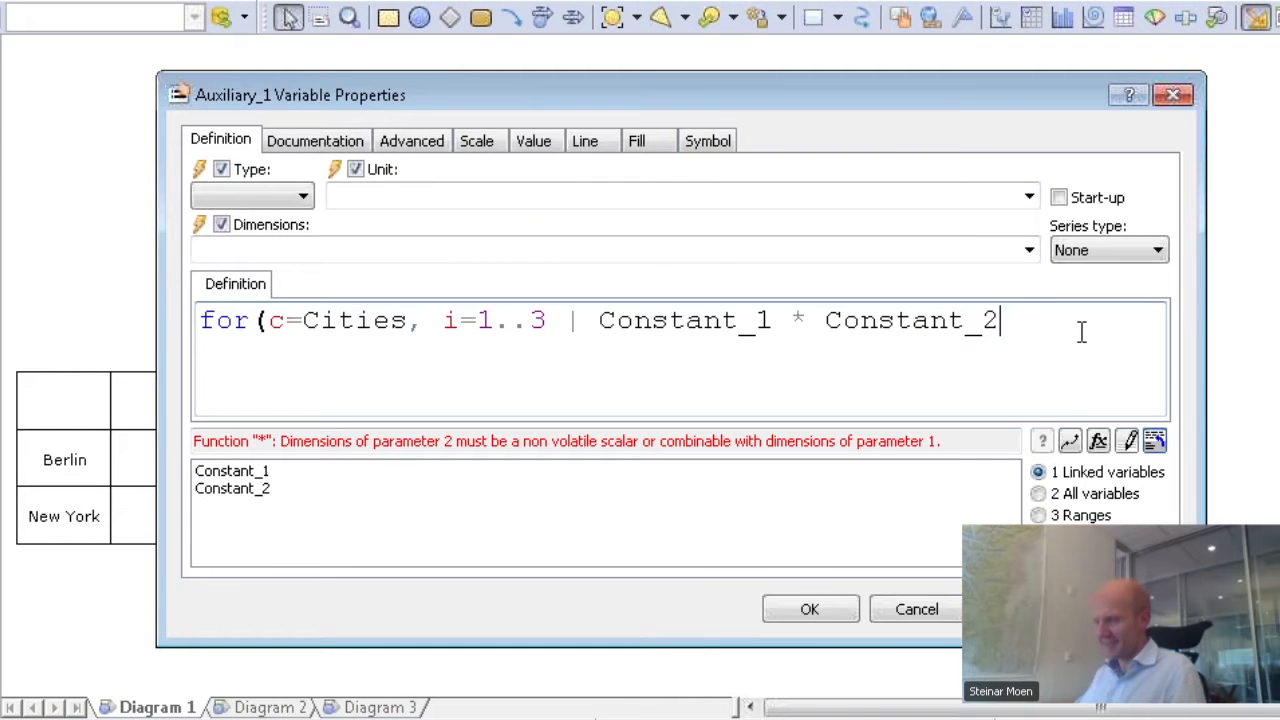
text())
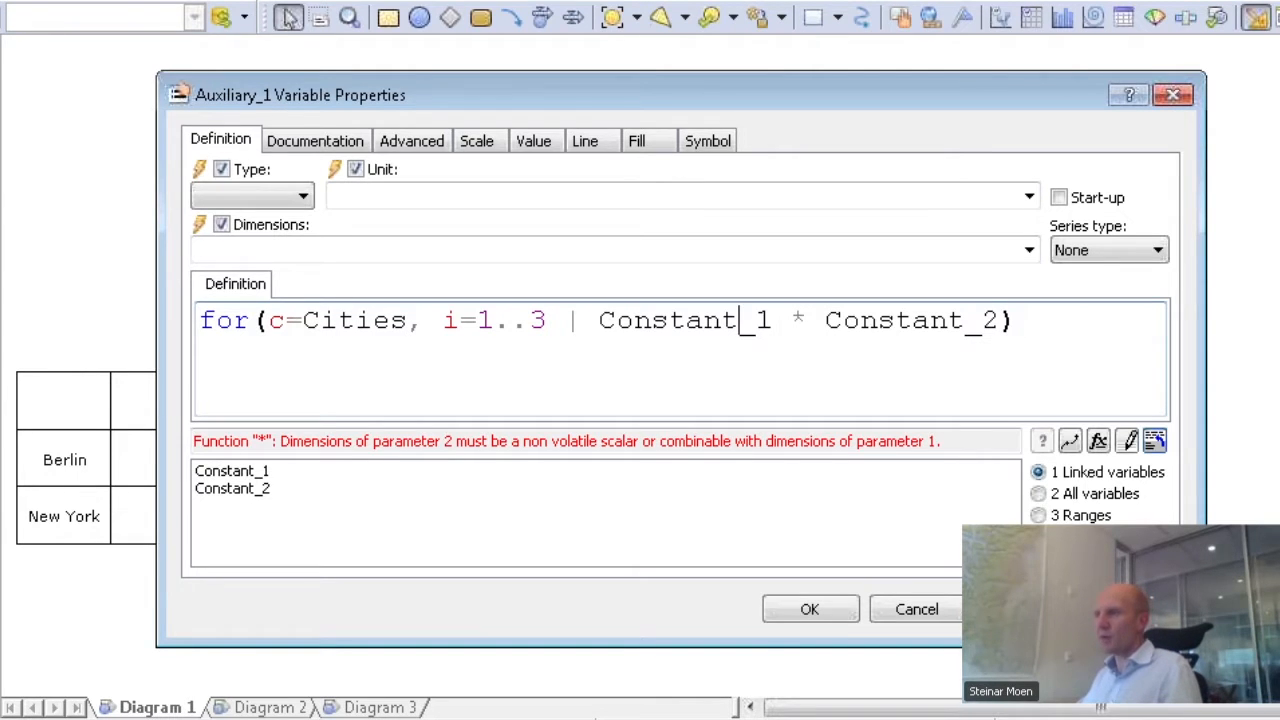
Step: Index Constant_1 with [c] inside the for expression of Auxiliary_1
drag(599, 320, 999, 320)
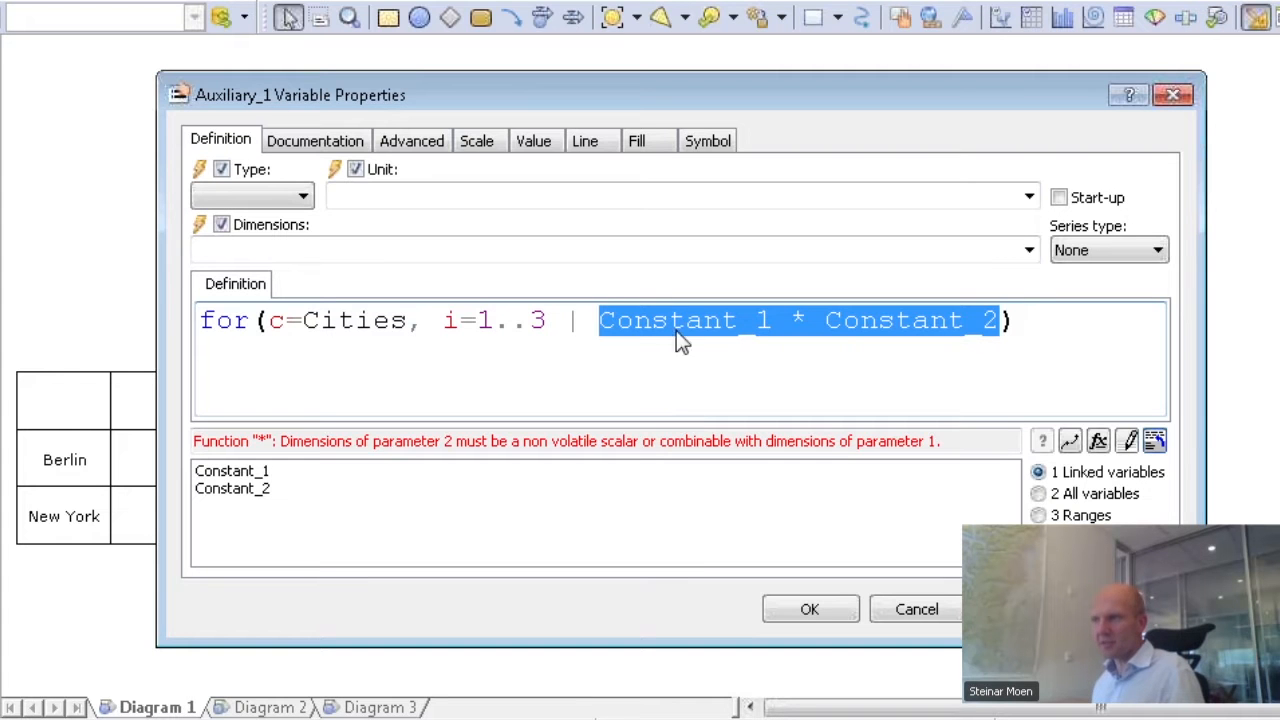
click(765, 340)
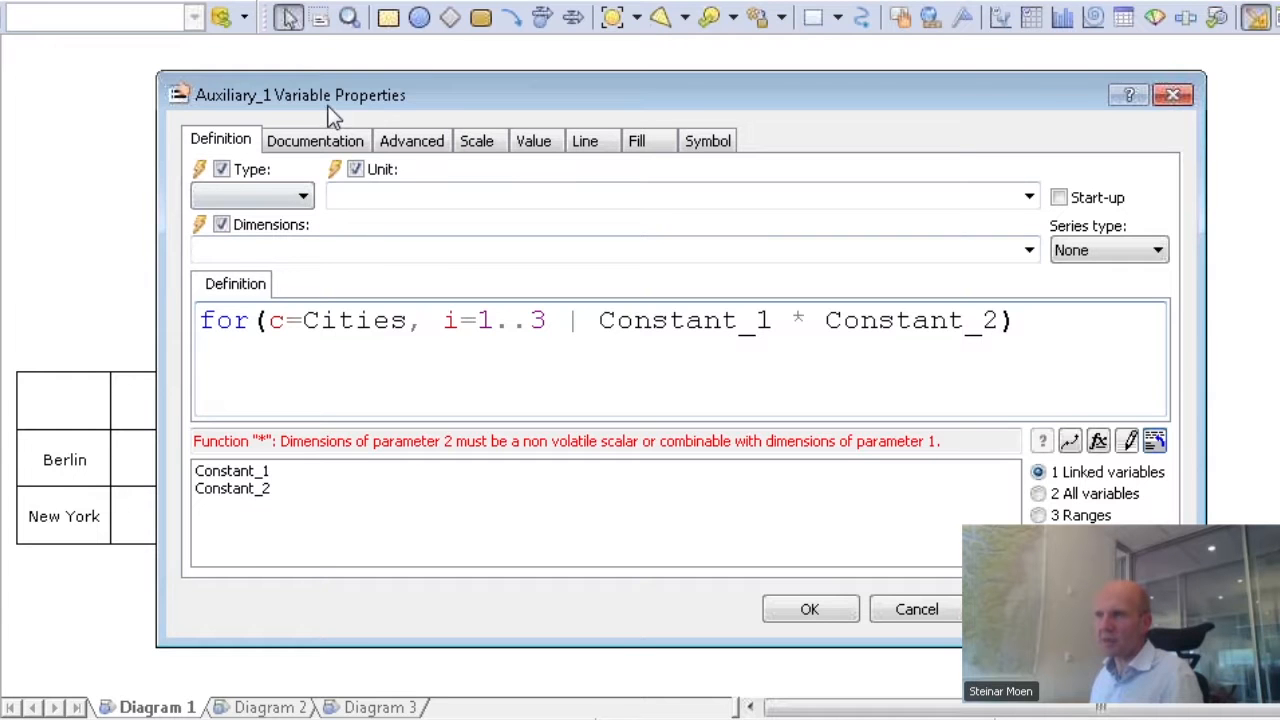
drag(380, 114, 317, 75)
text([])
key(Left)
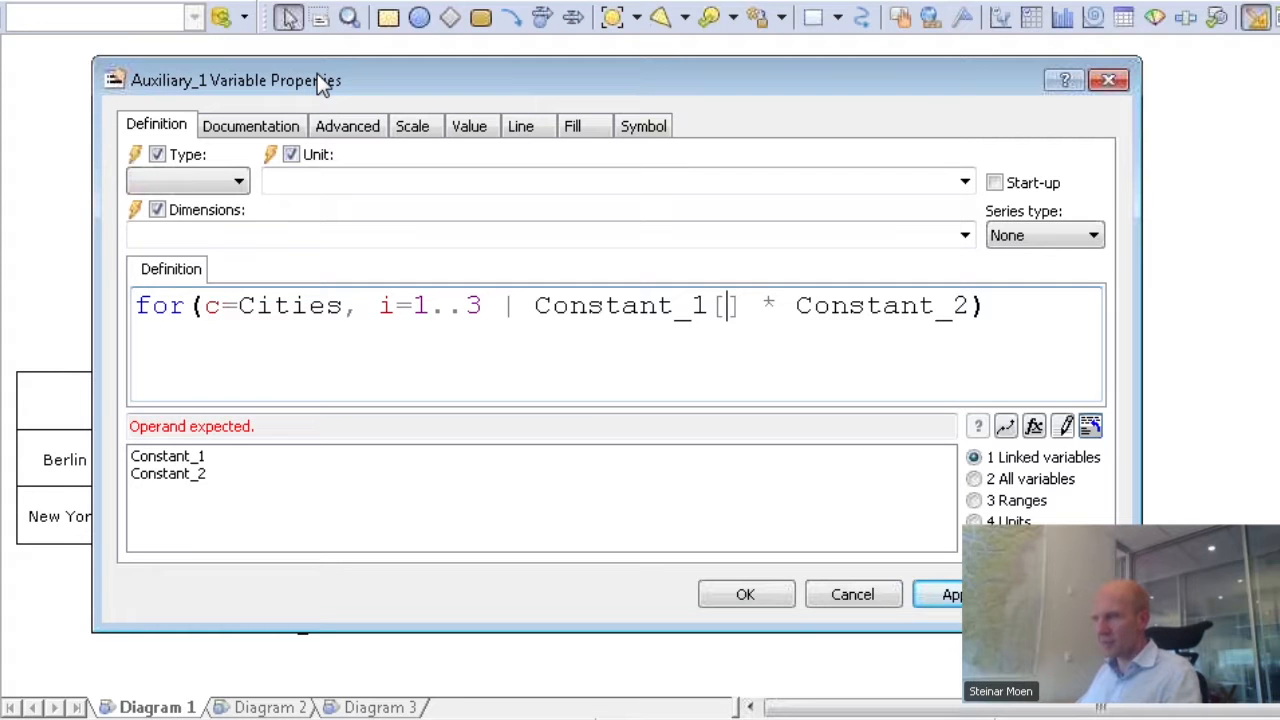
text(c)
key(Right)
key(Right)
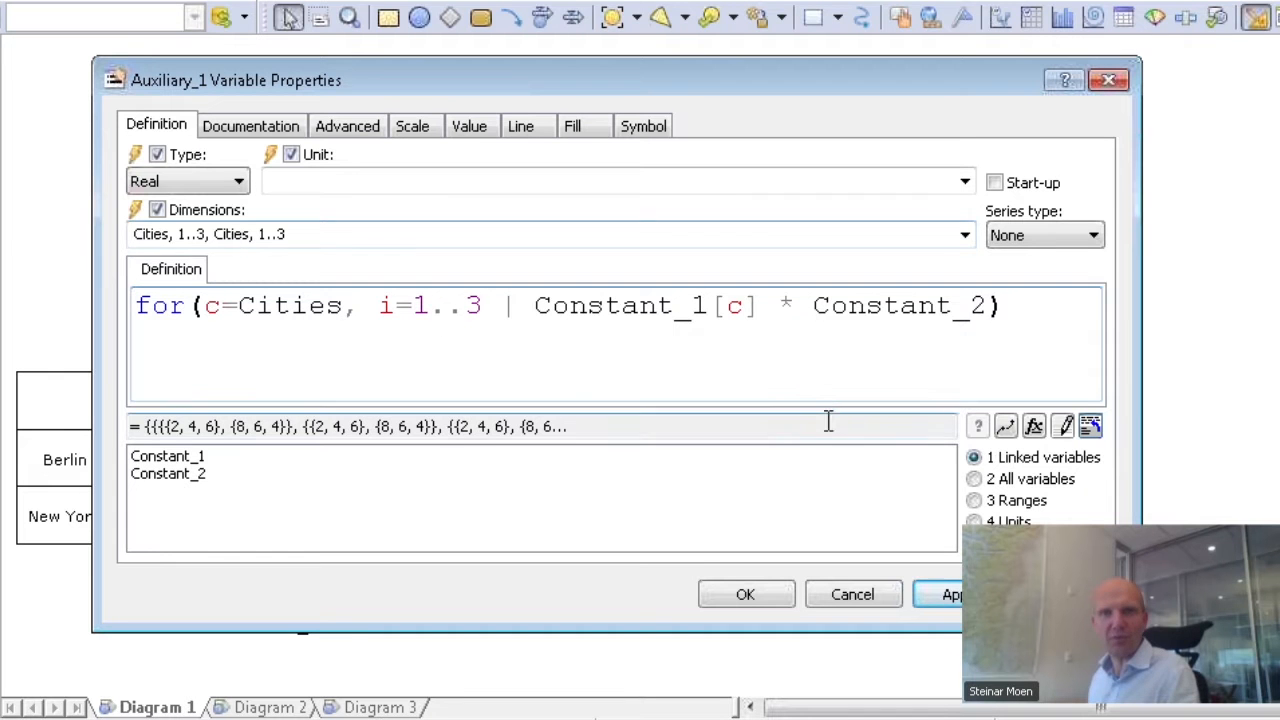
Step: Index Constant_2 with [c,i] inside the for expression of Auxiliary_1
click(998, 308)
text([)
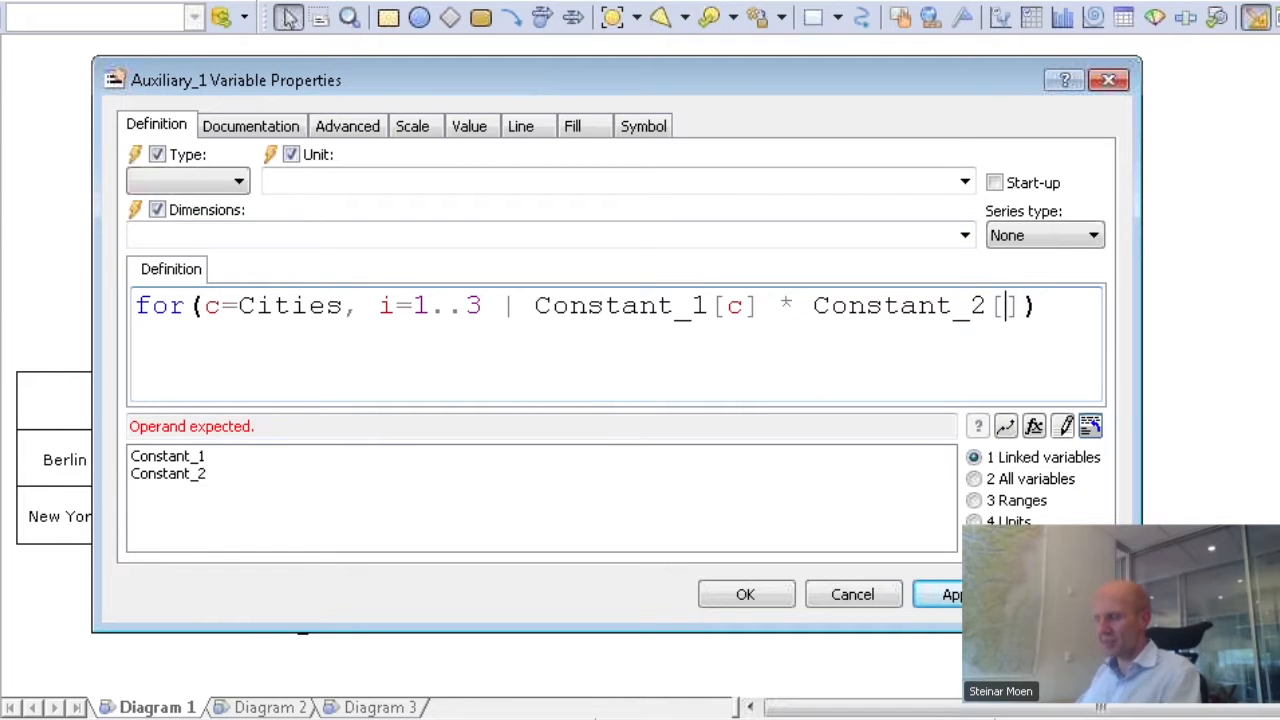
text(c,i)
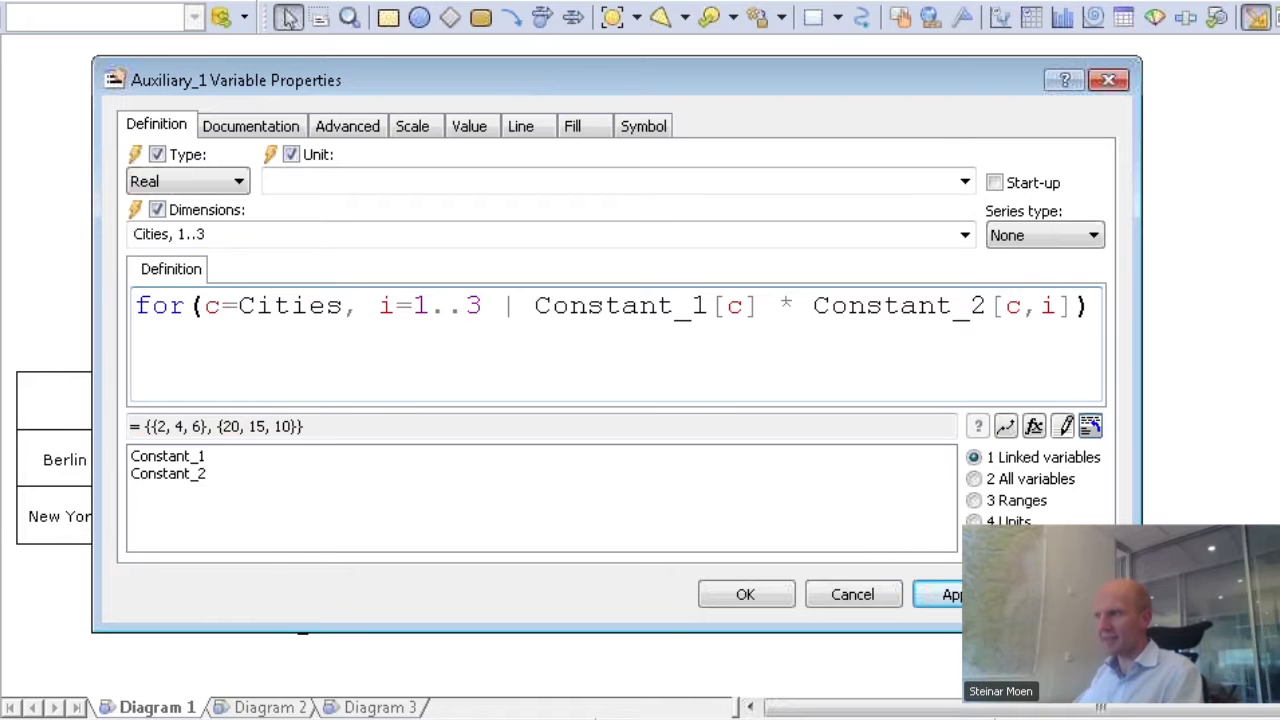
Step: Confirm the Auxiliary_1 definition and enlarge its value table to show all Berlin and New York values in three columns
key(Return)
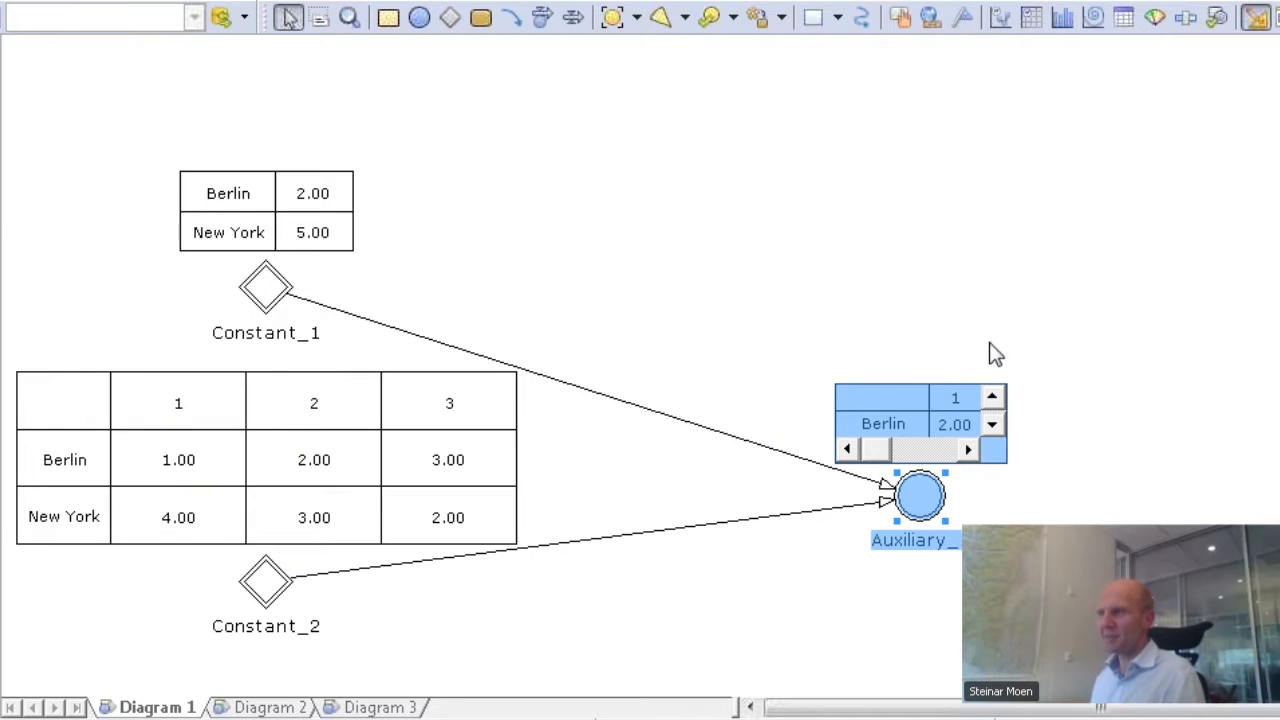
click(955, 398)
drag(1016, 374, 1197, 217)
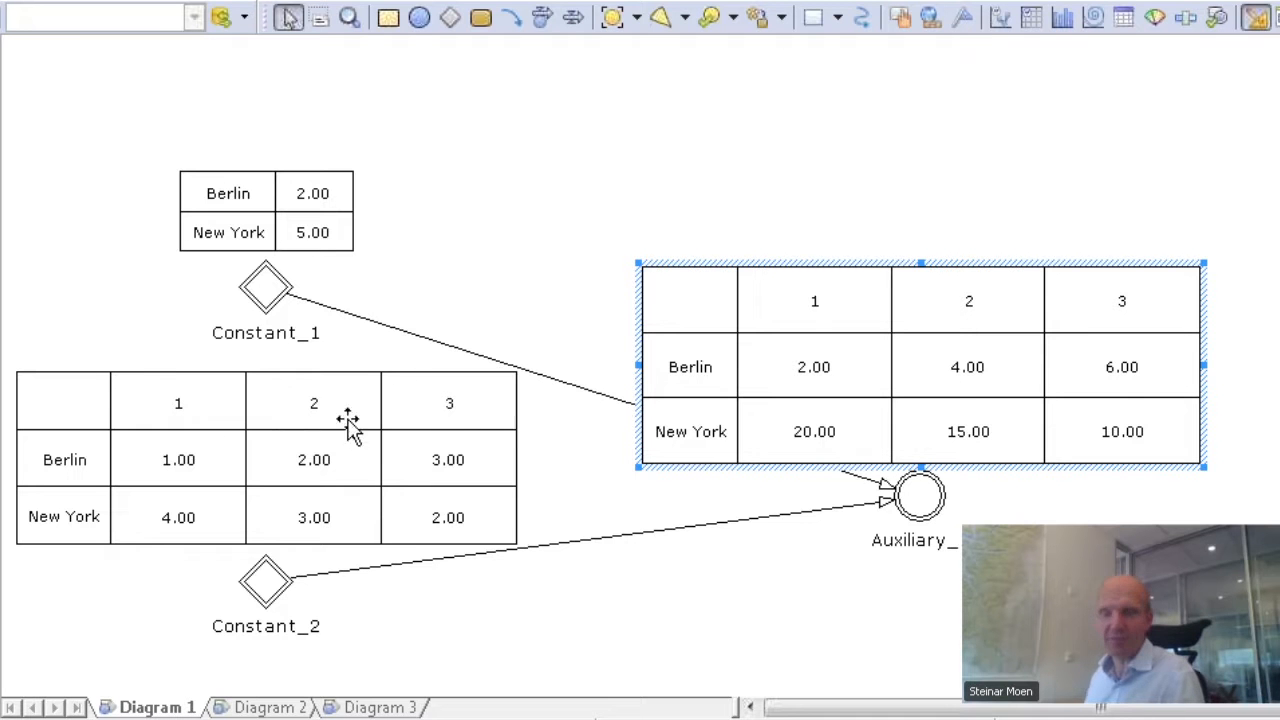
Step: Move Auxiliary_1 together with its value table up in the diagram, level with Constant_1
drag(925, 505, 1037, 436)
scroll(463, 186, down, 4)
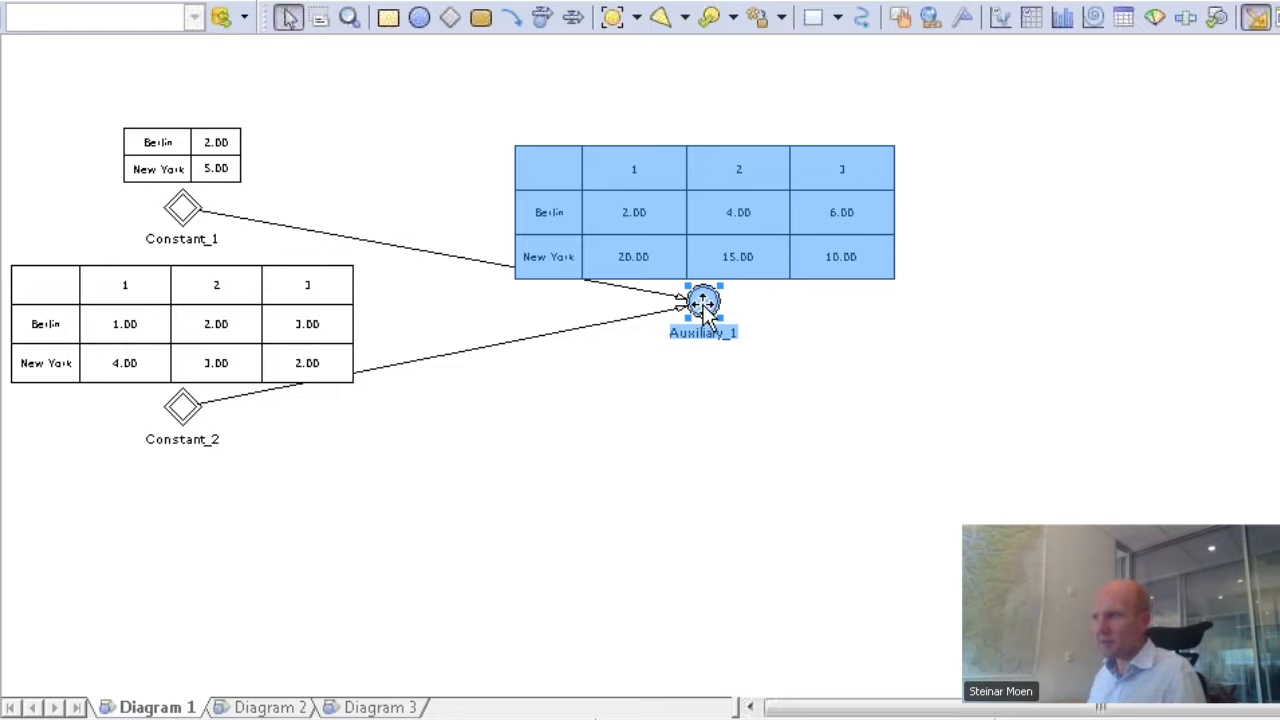
drag(706, 306, 748, 222)
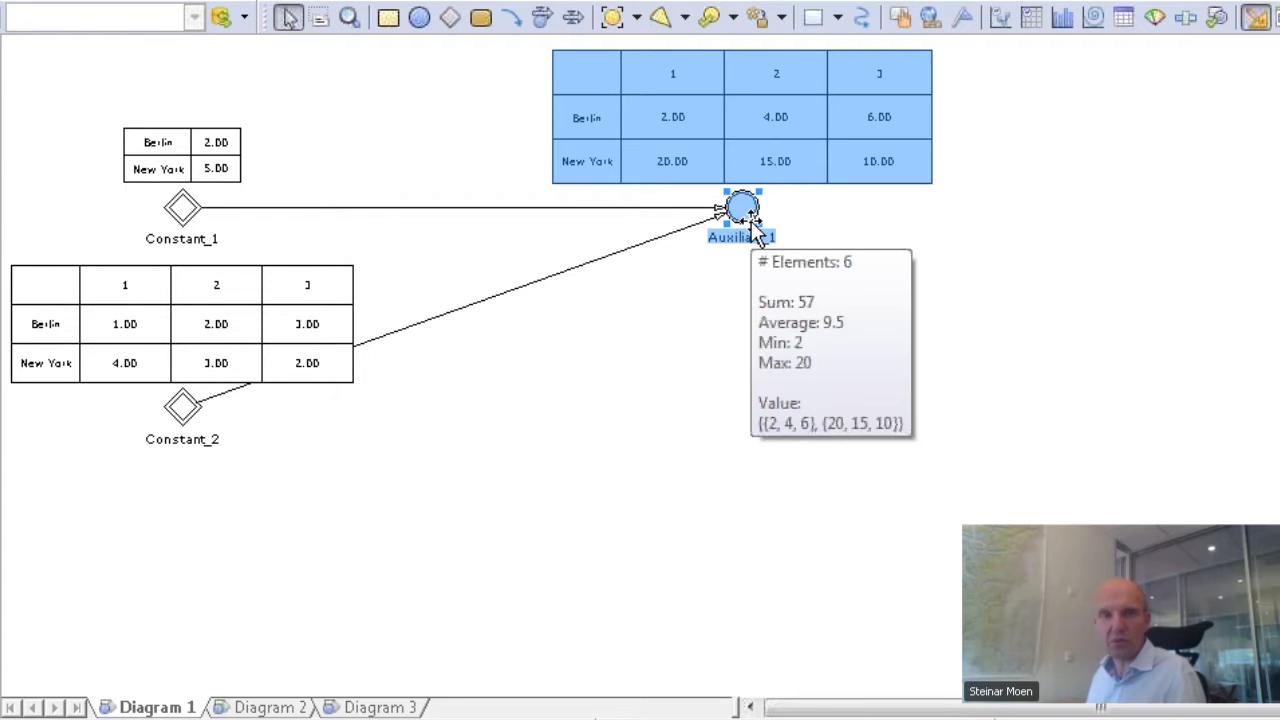
mouse_move(745, 238)
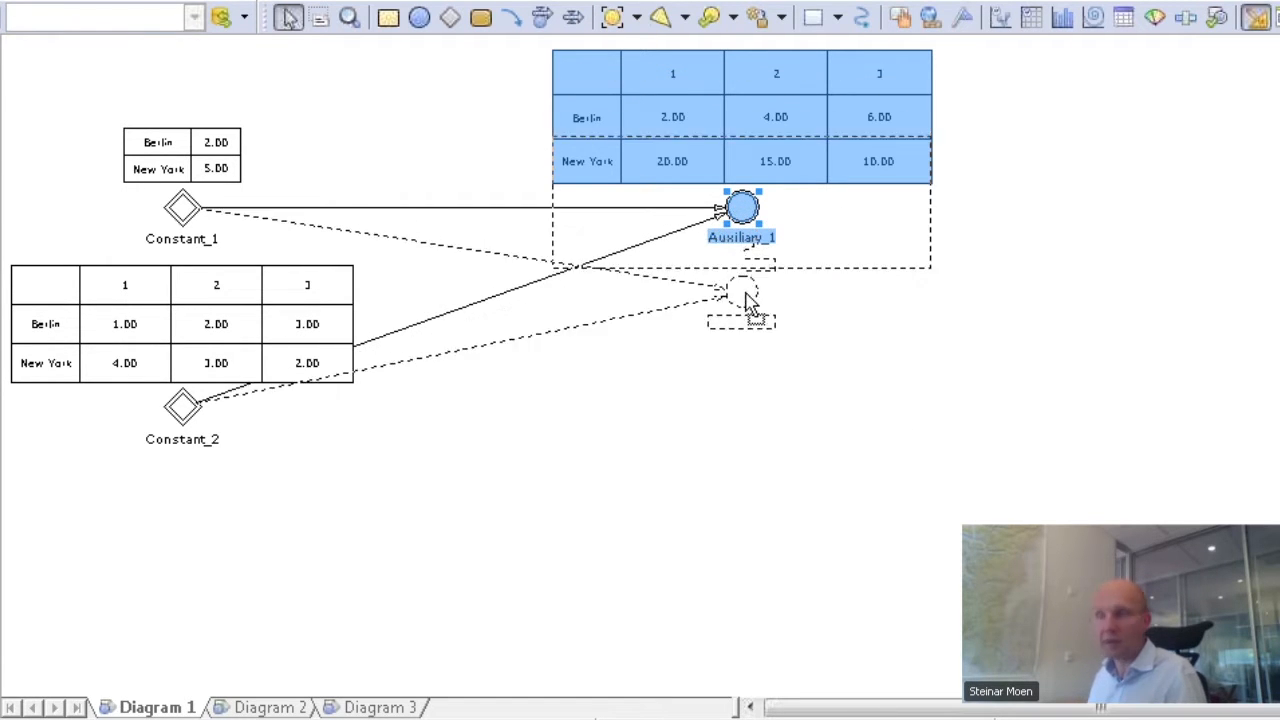
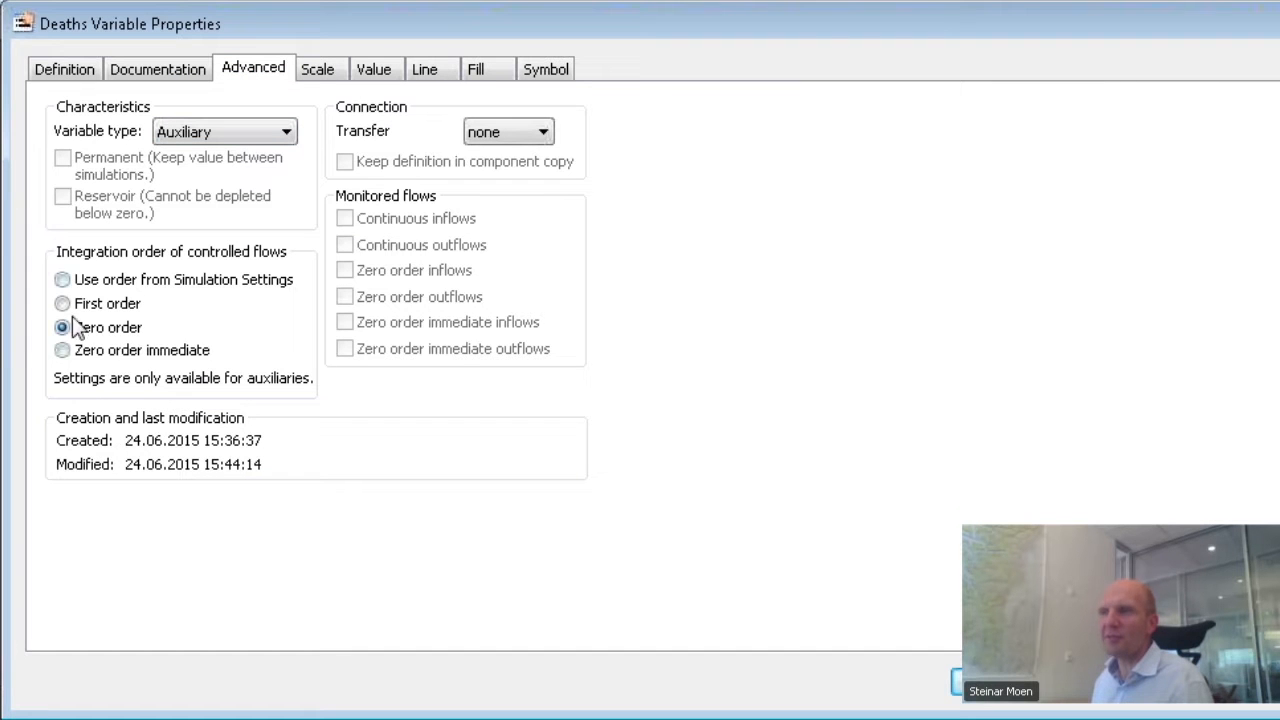
Step: Check the Deaths definition Pop * 90% and accept its properties with zero order integration
click(66, 70)
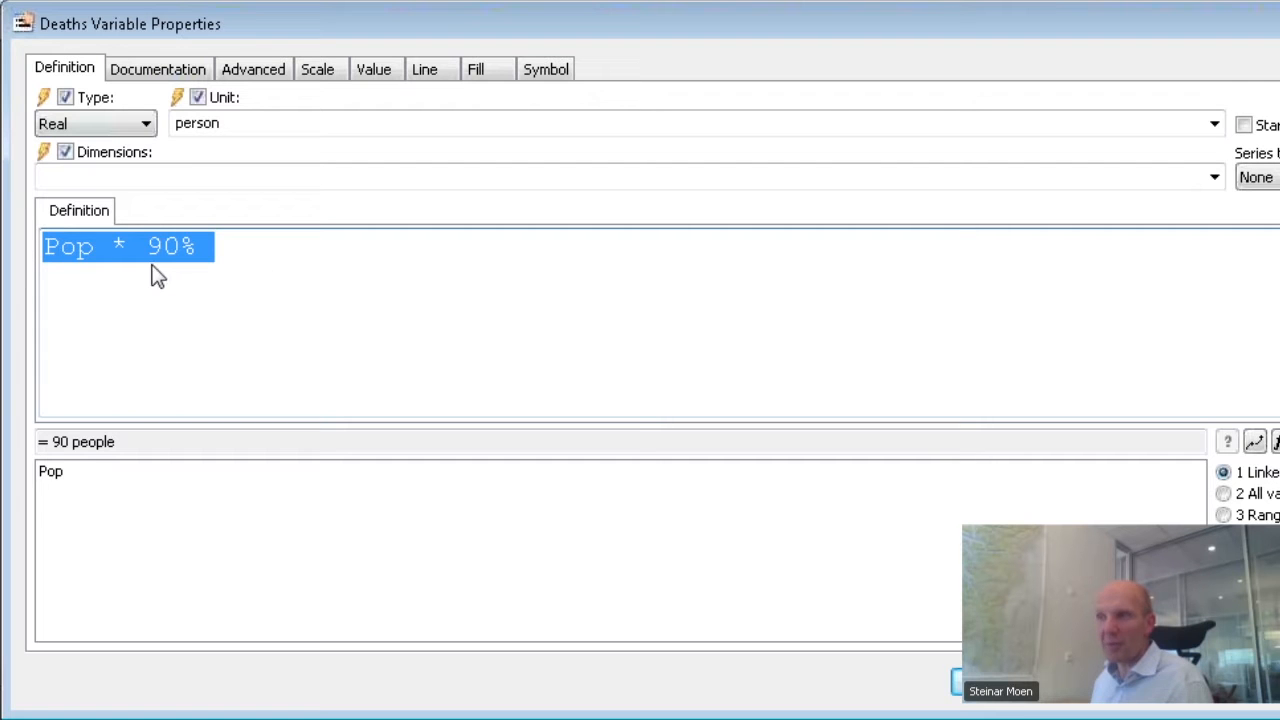
mouse_move(148, 276)
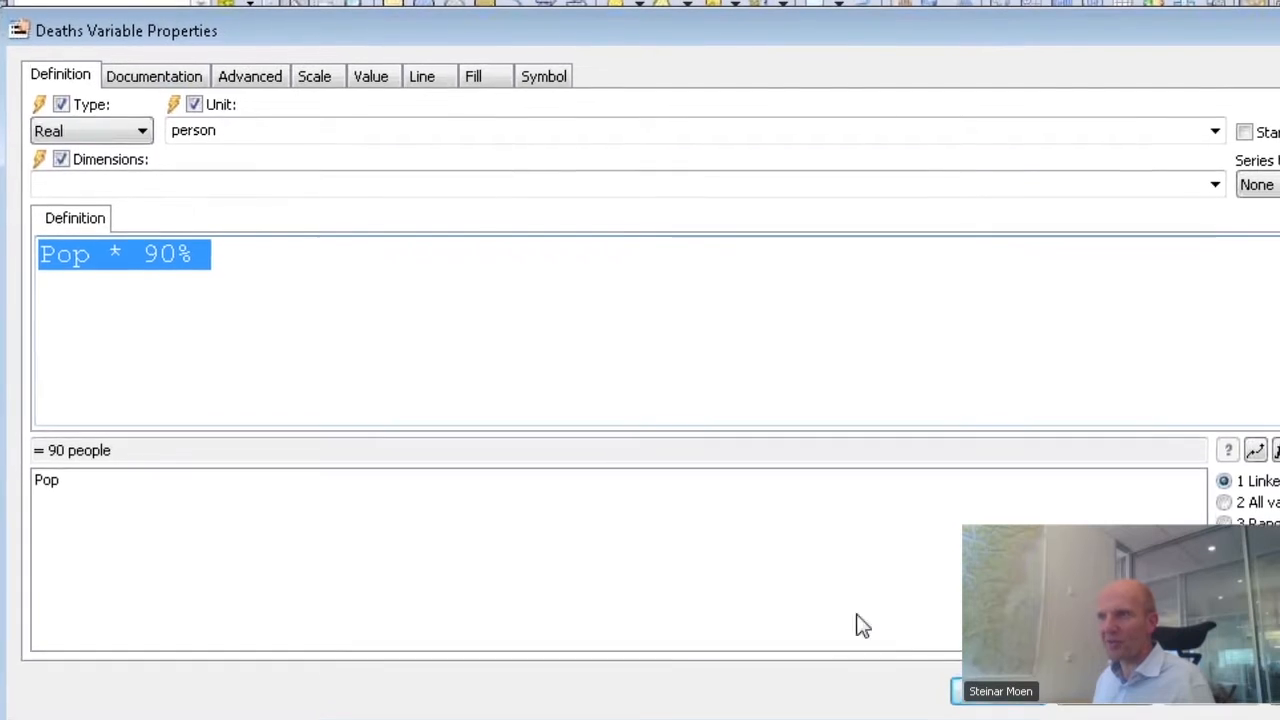
click(991, 703)
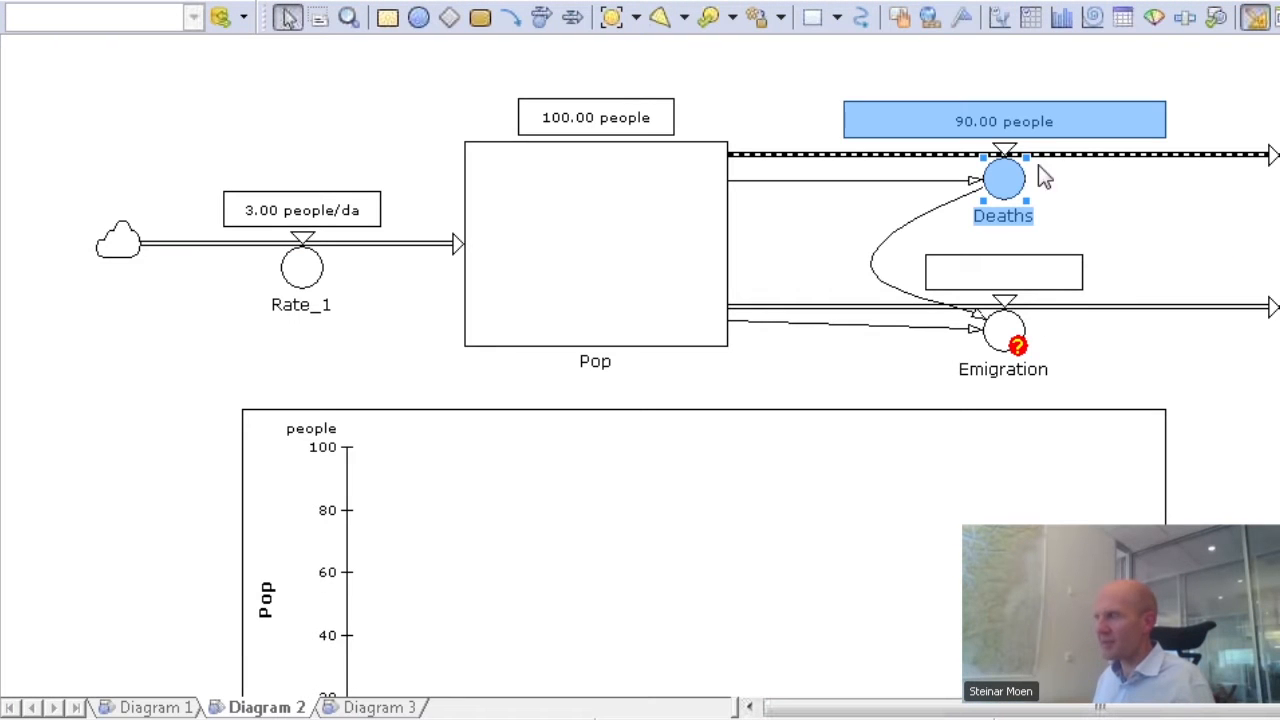
Step: Remove *TIMESTEP from the Emigration definition so that only Deaths is subtracted from Pop
double_click(1000, 333)
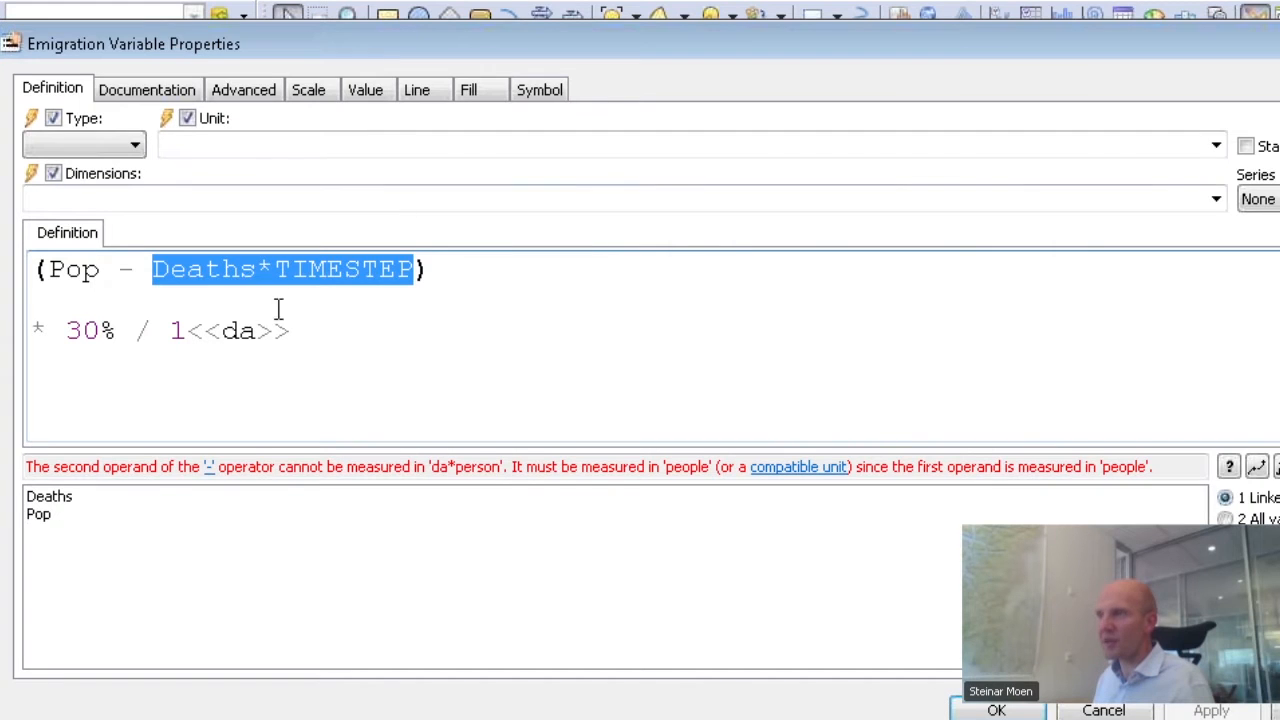
double_click(300, 278)
key(Delete)
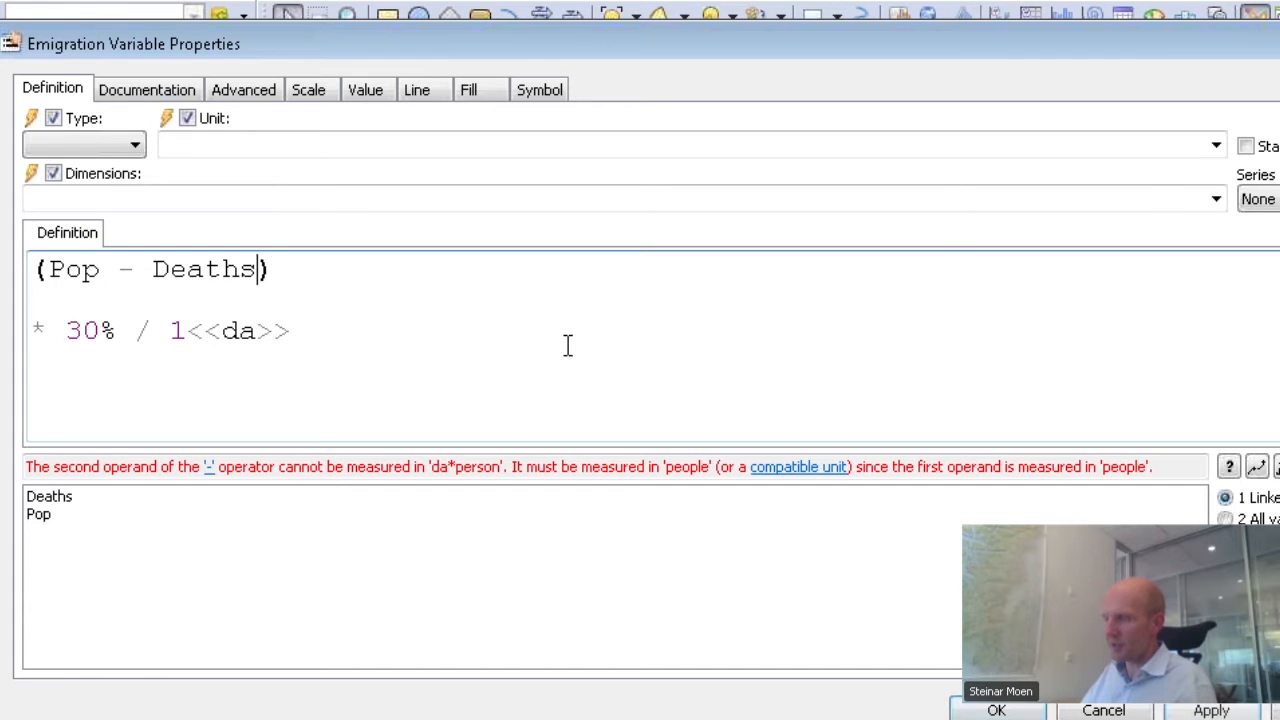
key(Return)
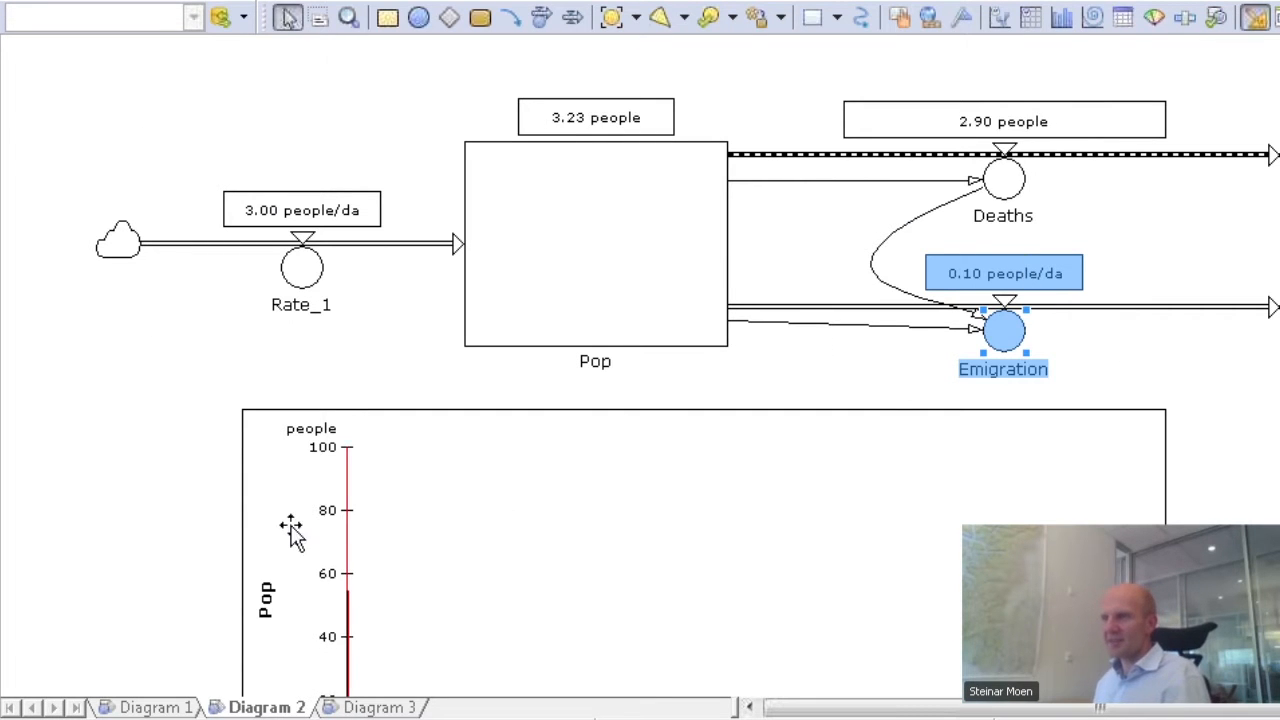
Step: Increase the timestep in the simulation settings by two increments to test the model with longer steps
scroll(44, 482, down, 3)
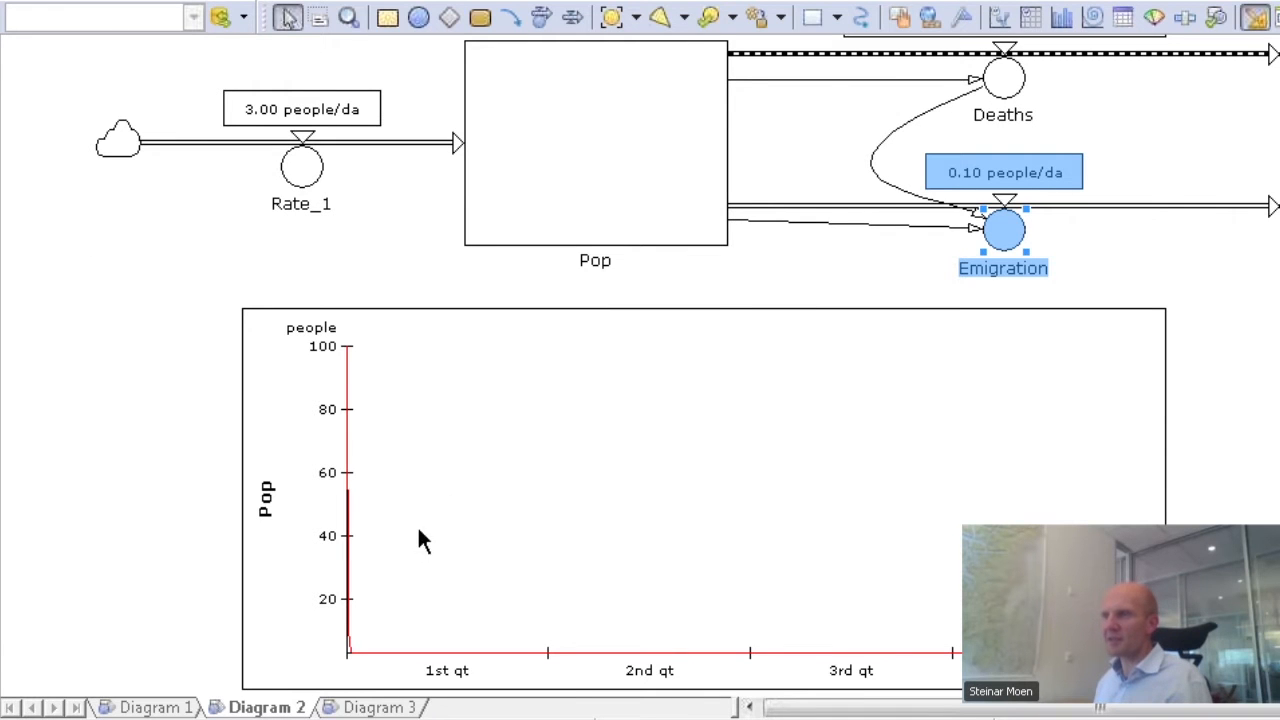
click(110, 0)
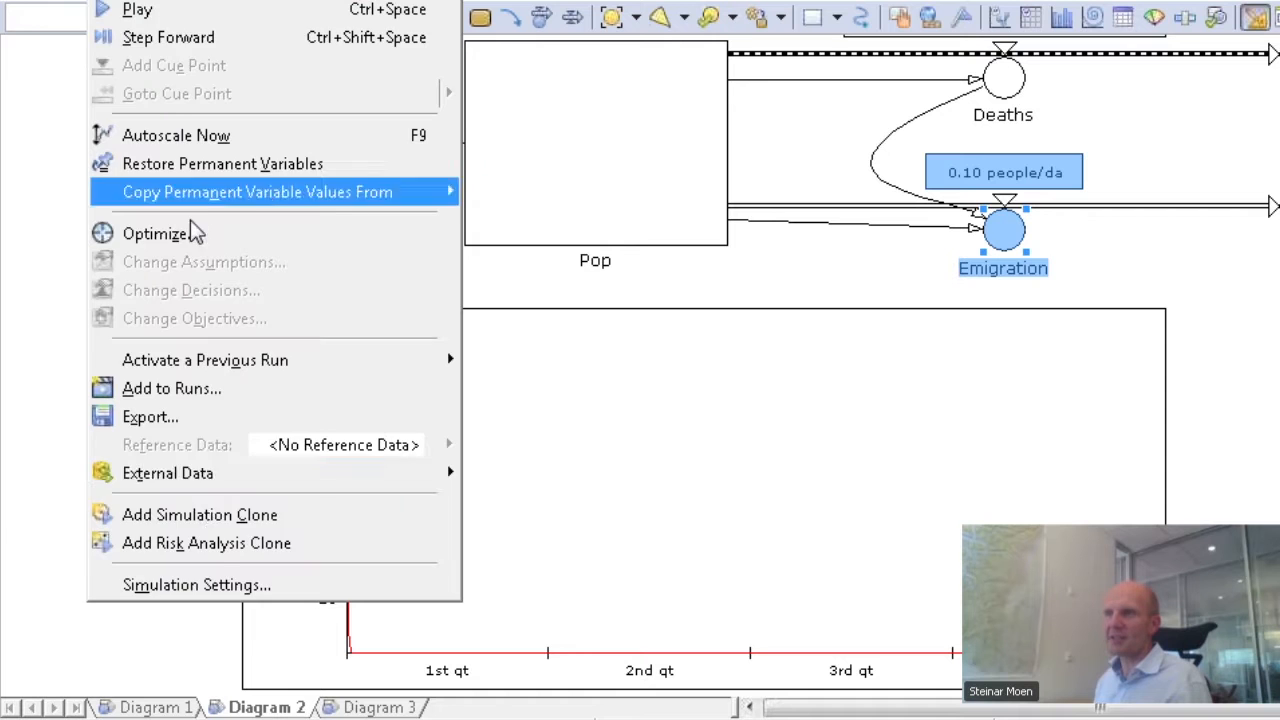
click(230, 584)
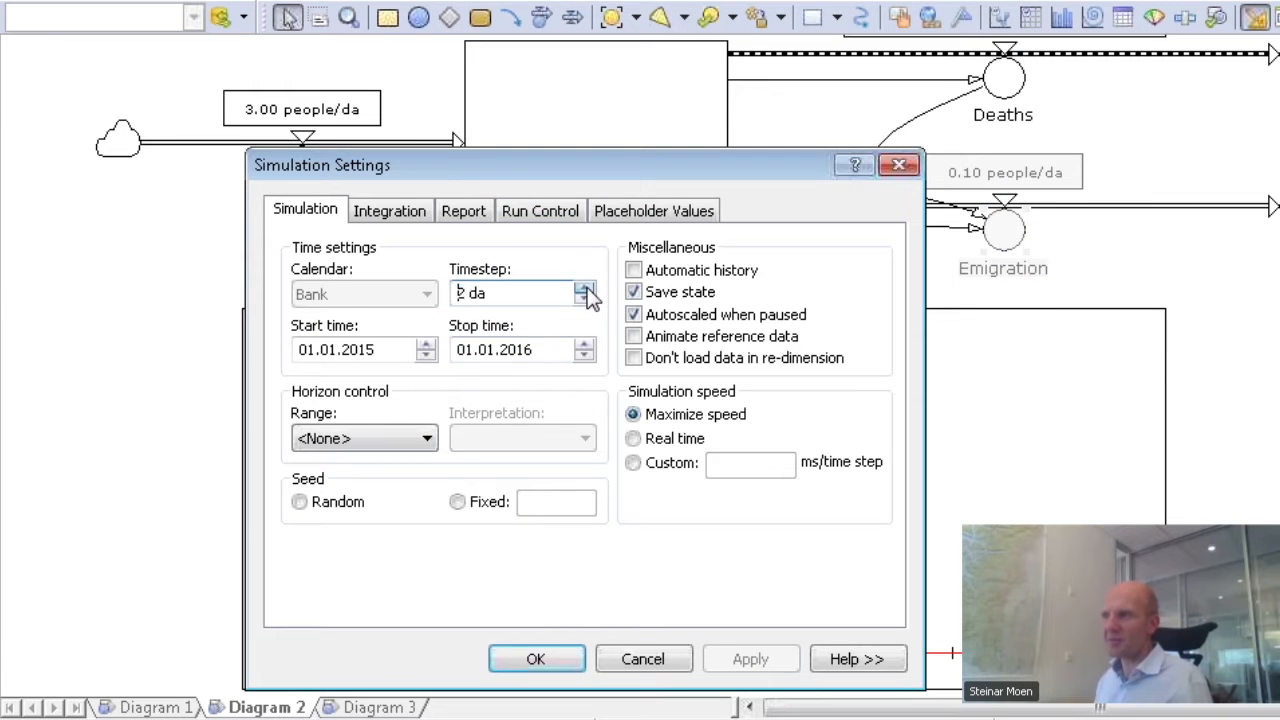
click(584, 287)
click(584, 287)
click(537, 660)
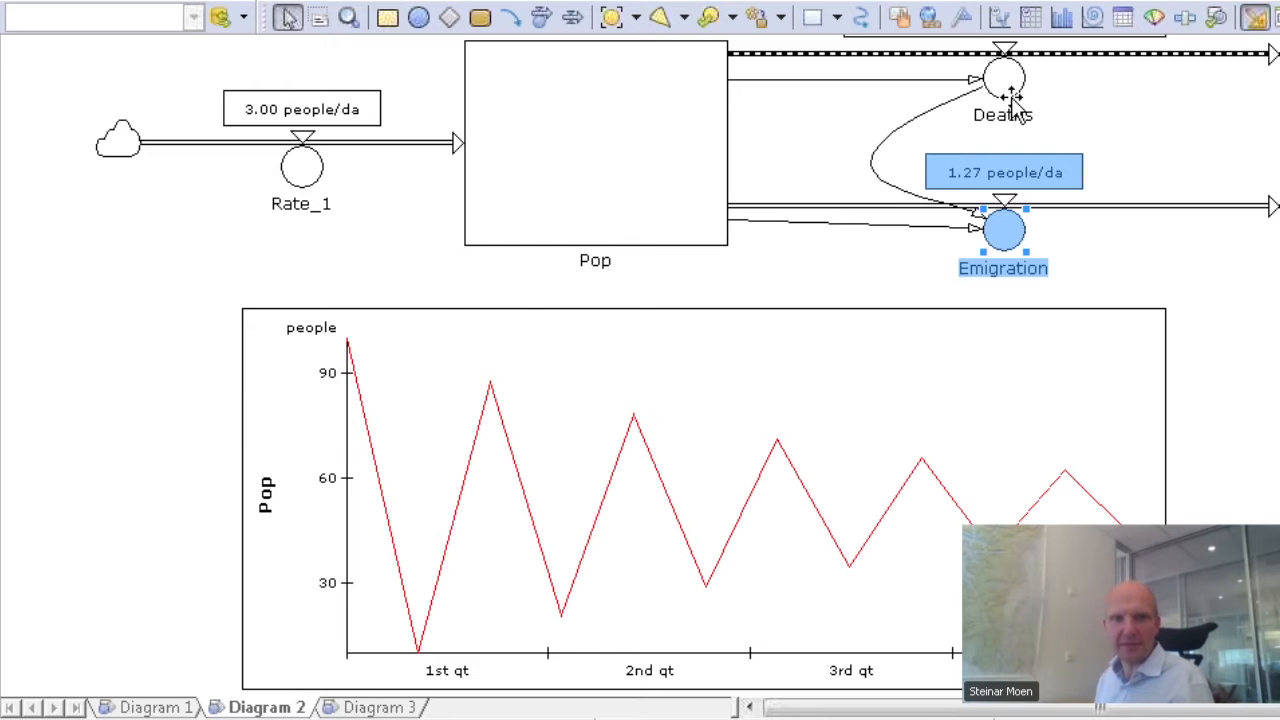
Step: Review the definition of Deaths and close its properties without changes
scroll(1087, 160, up, 3)
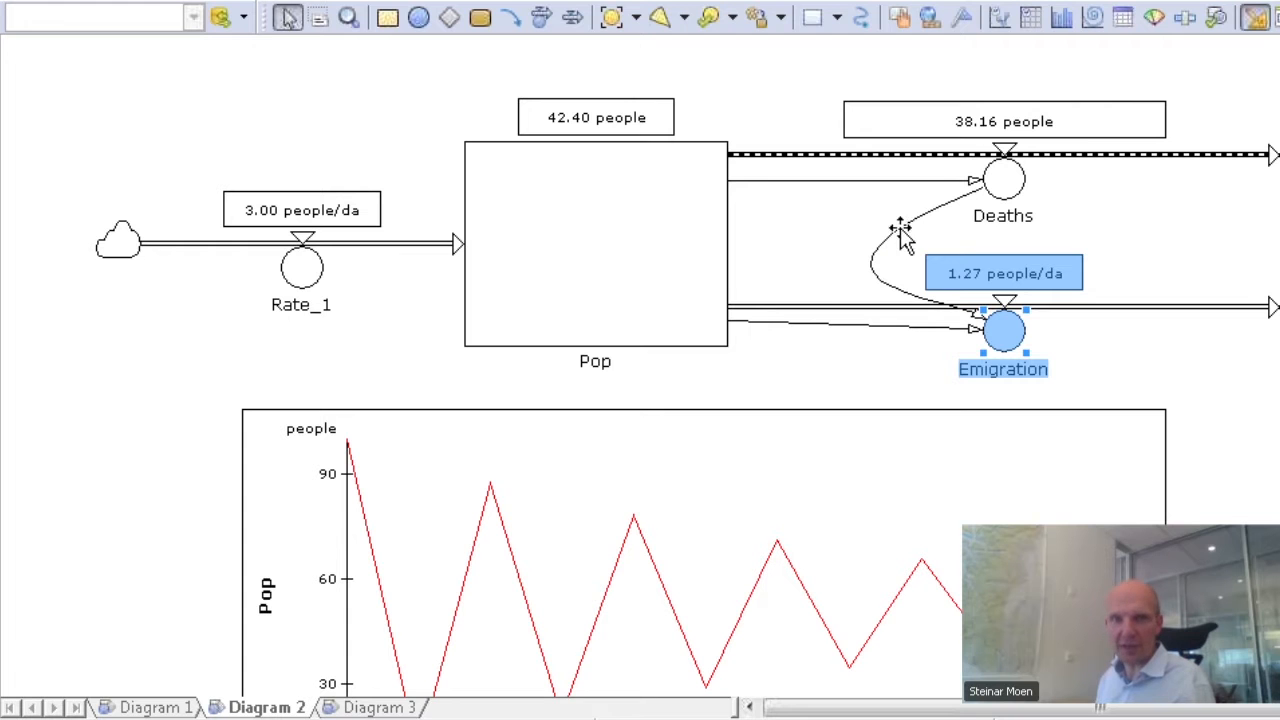
double_click(1003, 183)
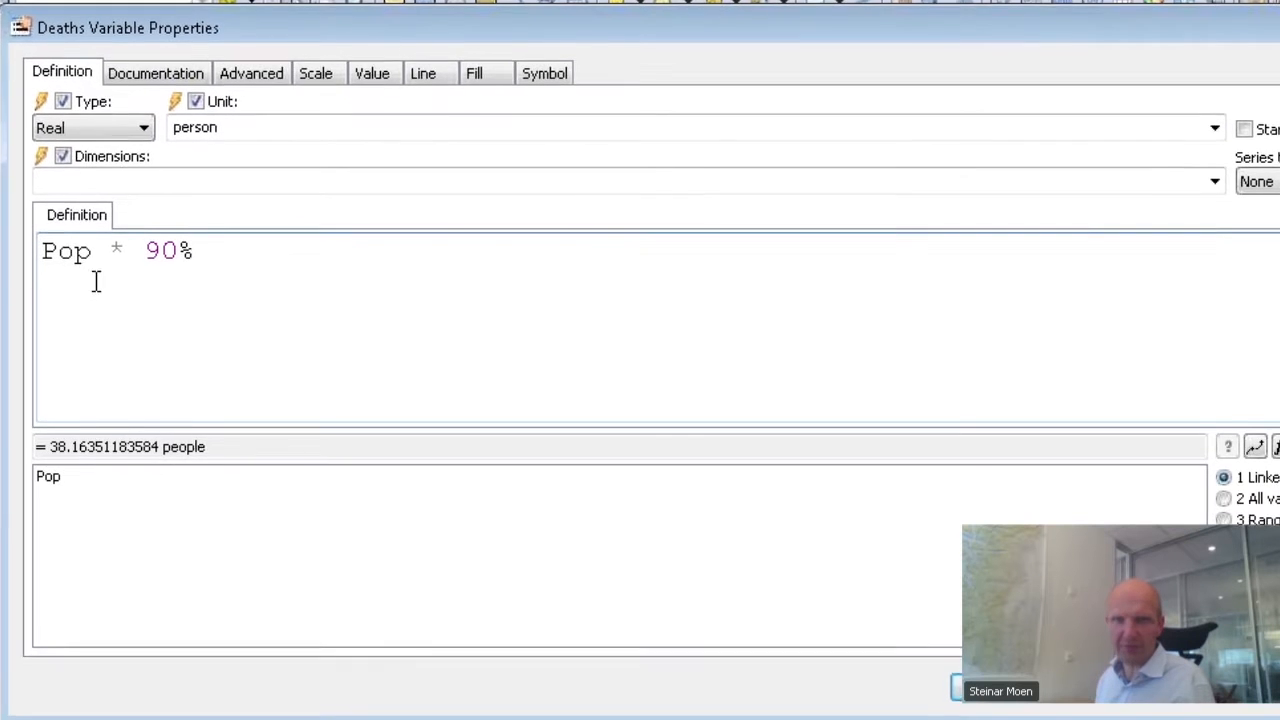
key(Escape)
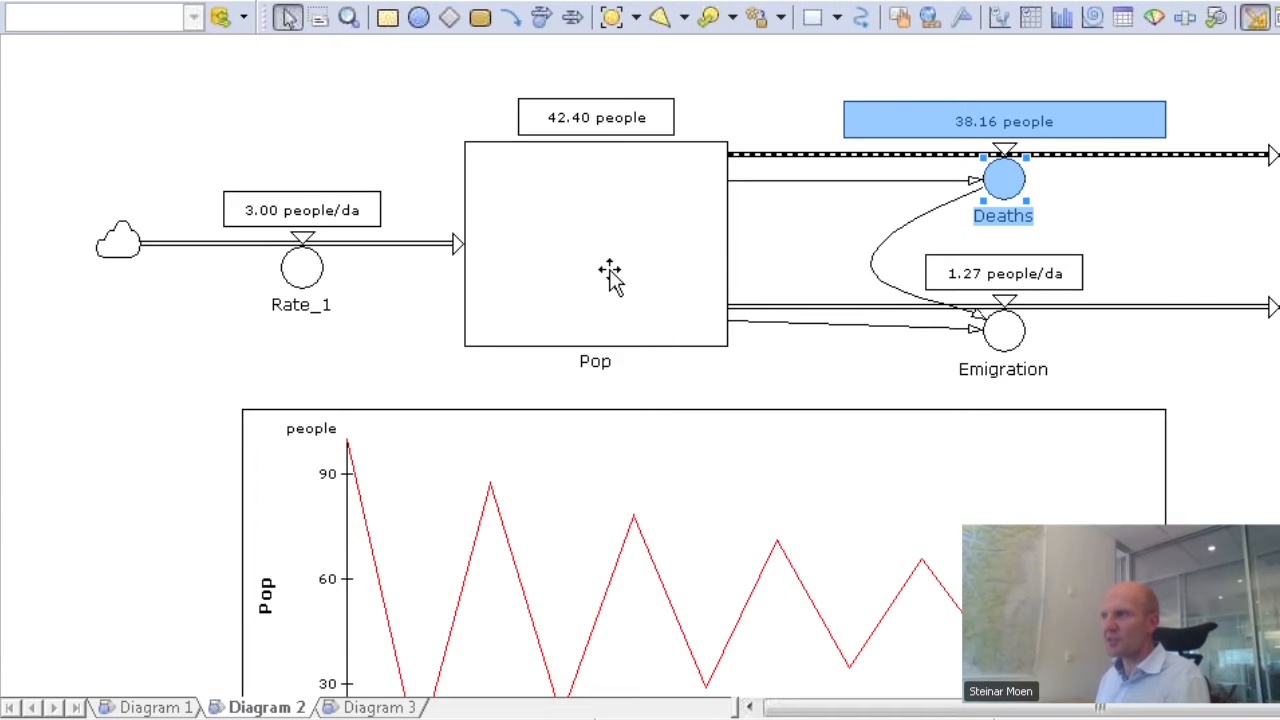
Step: Undo the timestep change and the Emigration and Deaths edits, back to Deaths as a per-day flow
key(ctrl+z)
key(ctrl+z)
key(ctrl+z)
key(ctrl+z)
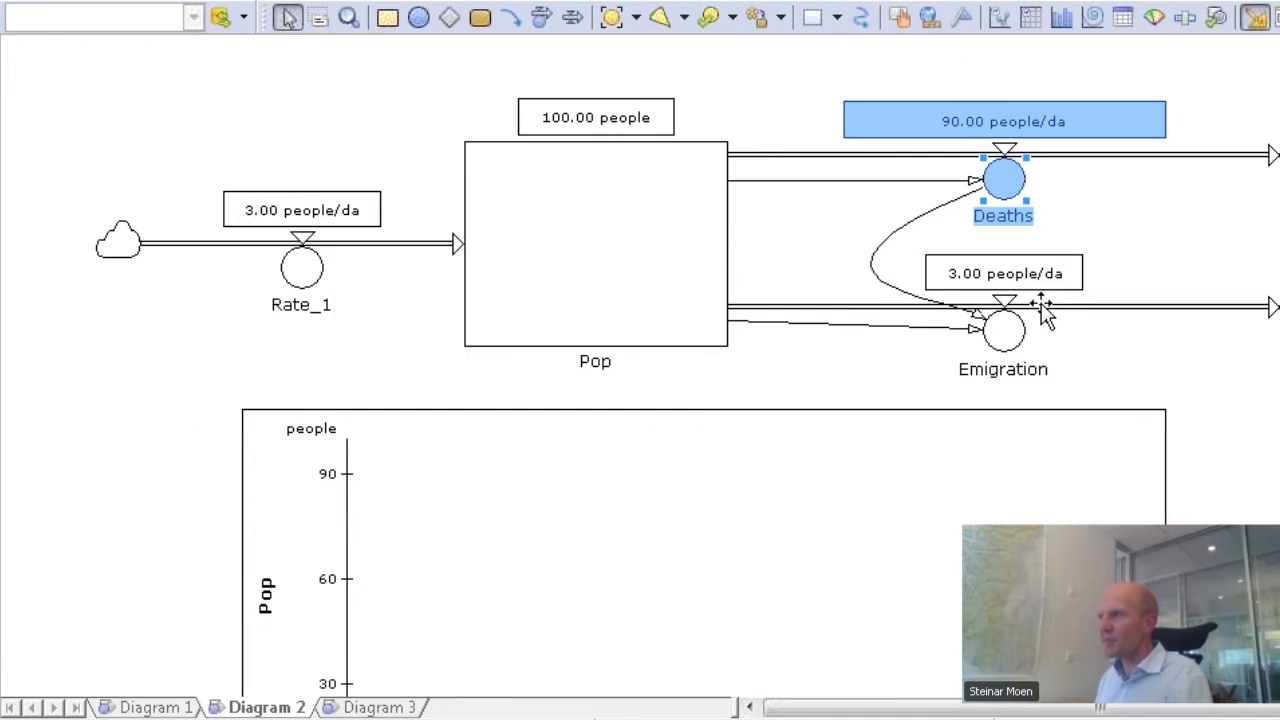
Step: Review the Emigration definition with its Deaths*TIMESTEP term and close the properties
mouse_move(1005, 190)
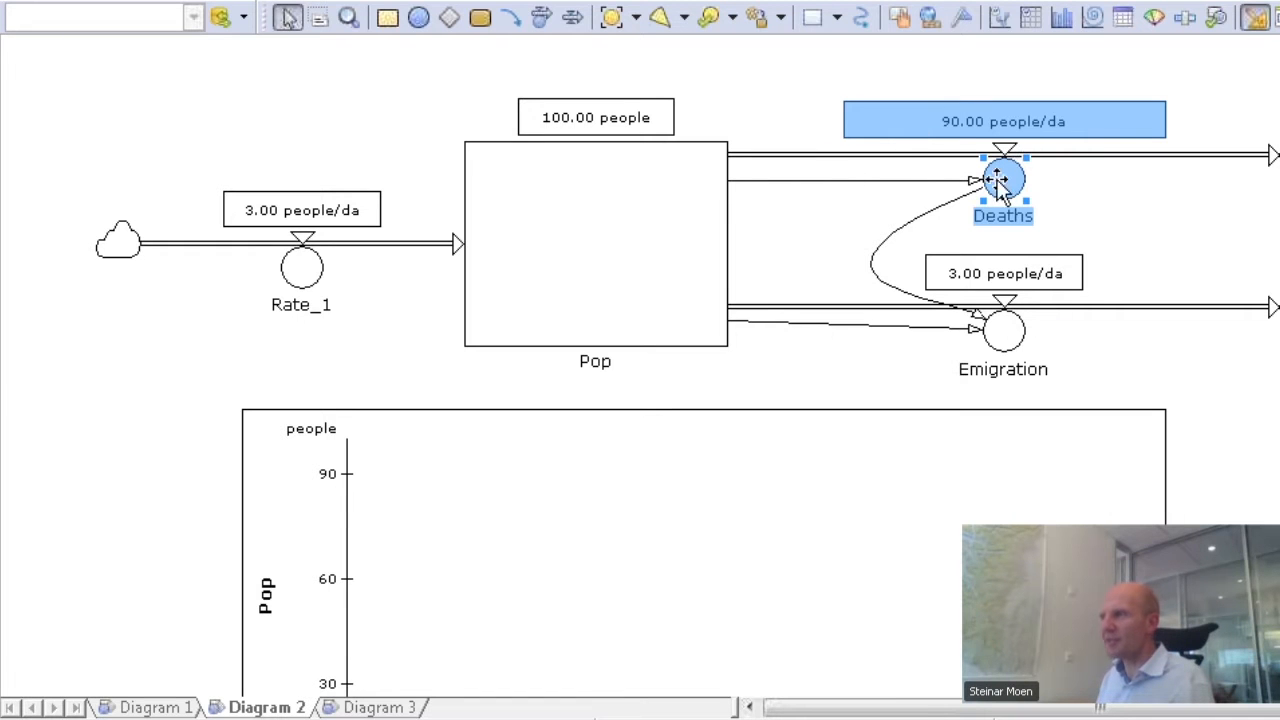
double_click(1008, 326)
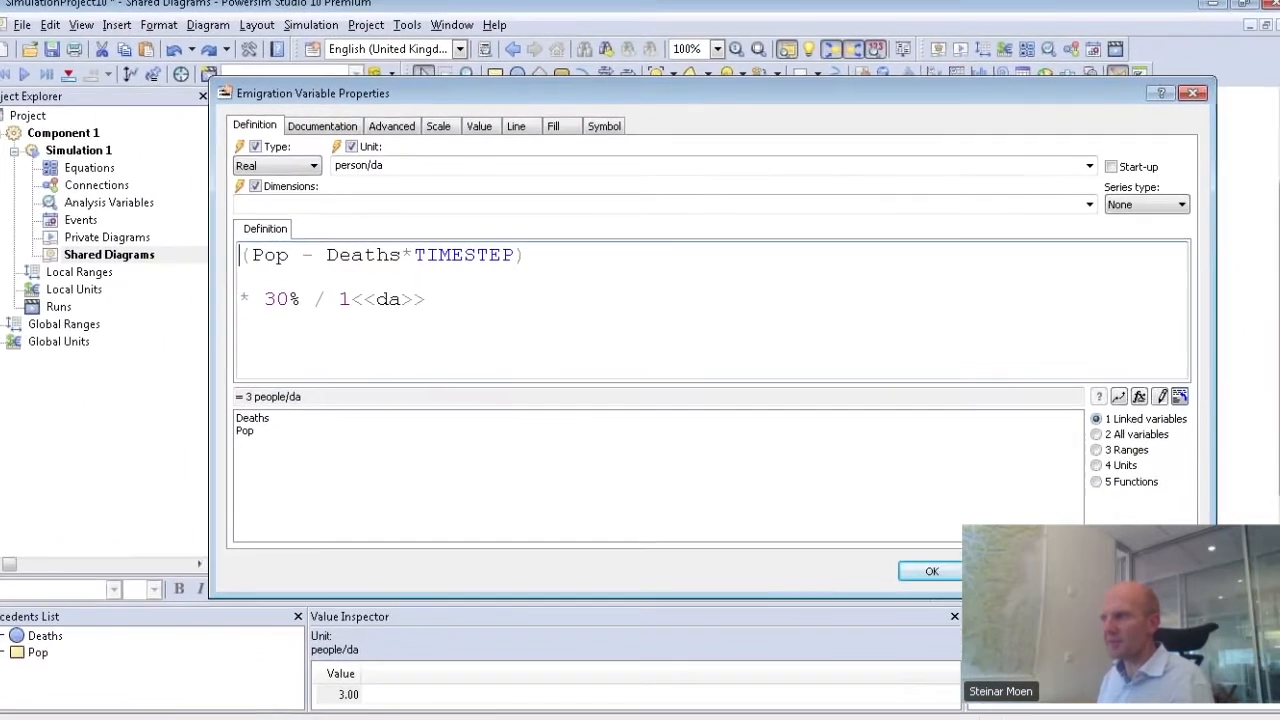
click(942, 611)
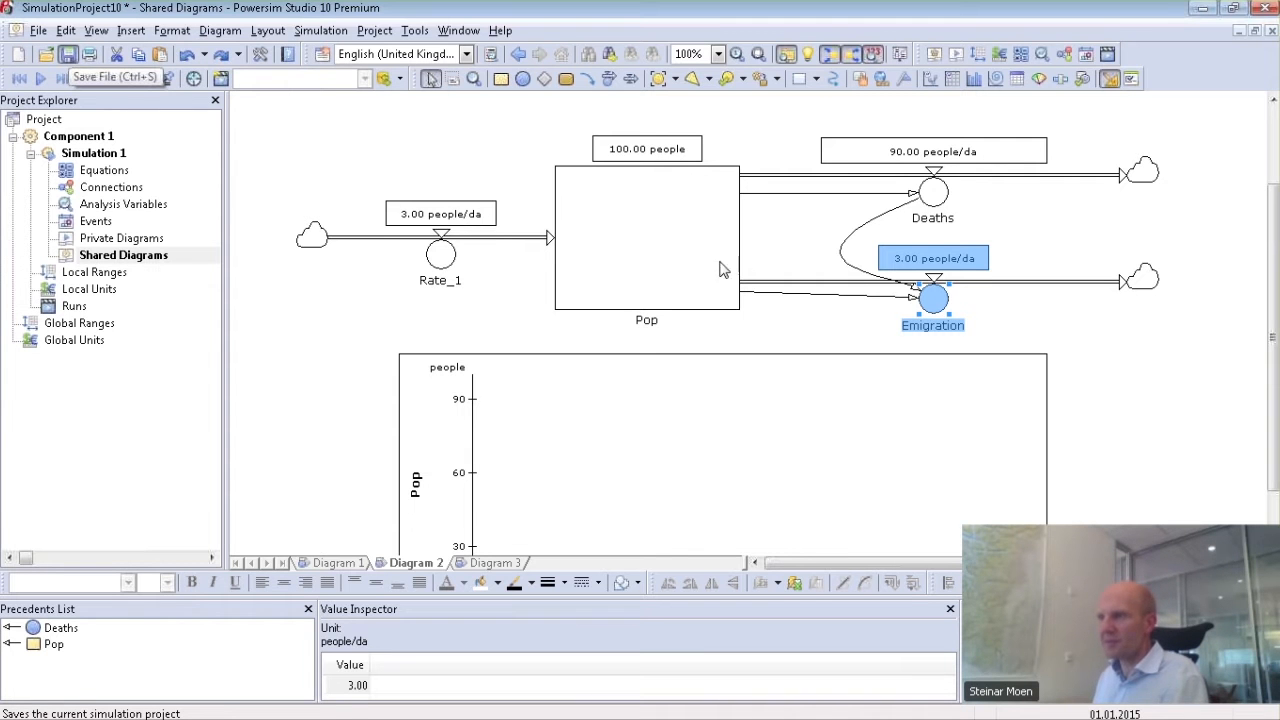
Step: Save the simulation project under the file name WN
key(ctrl+s)
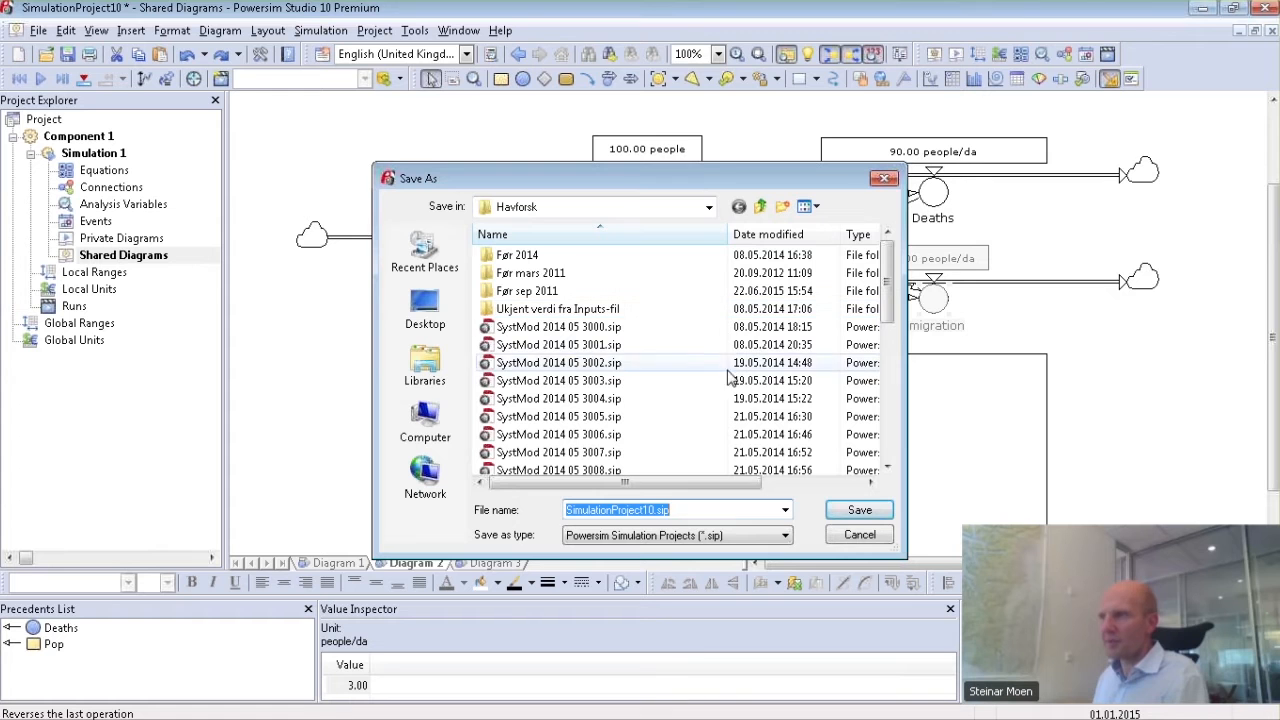
text(WN)
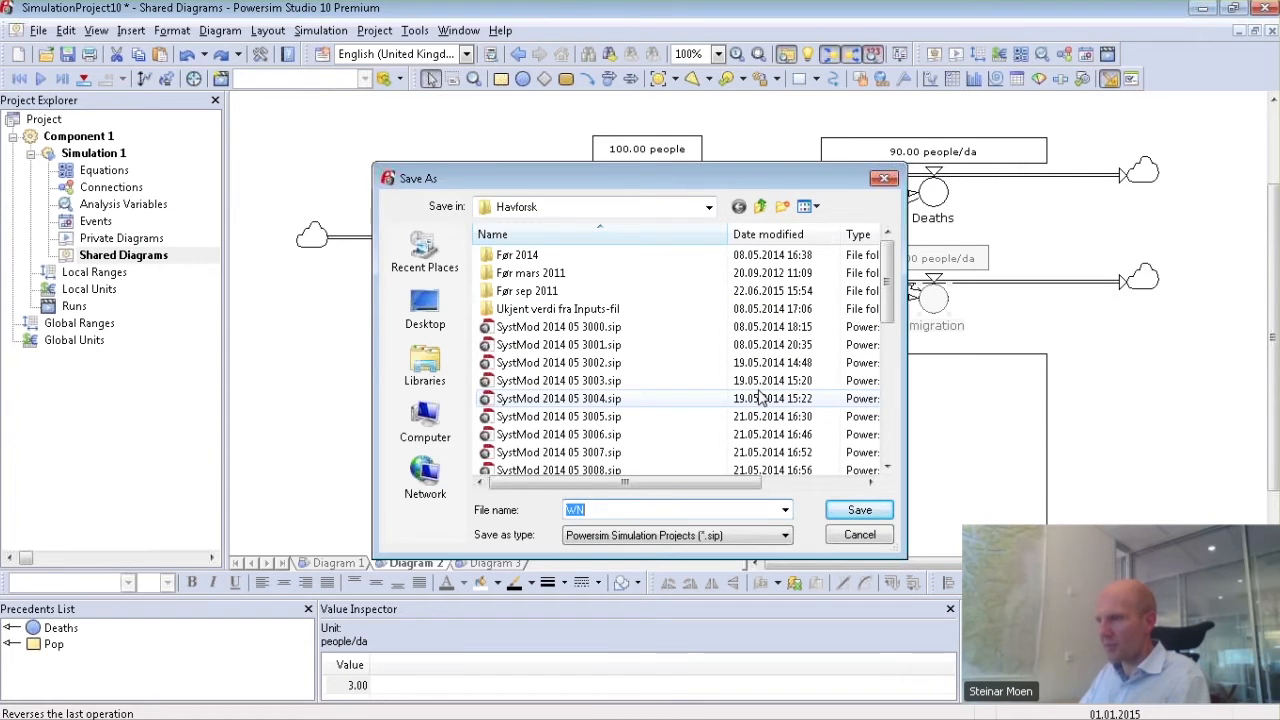
key(Return)
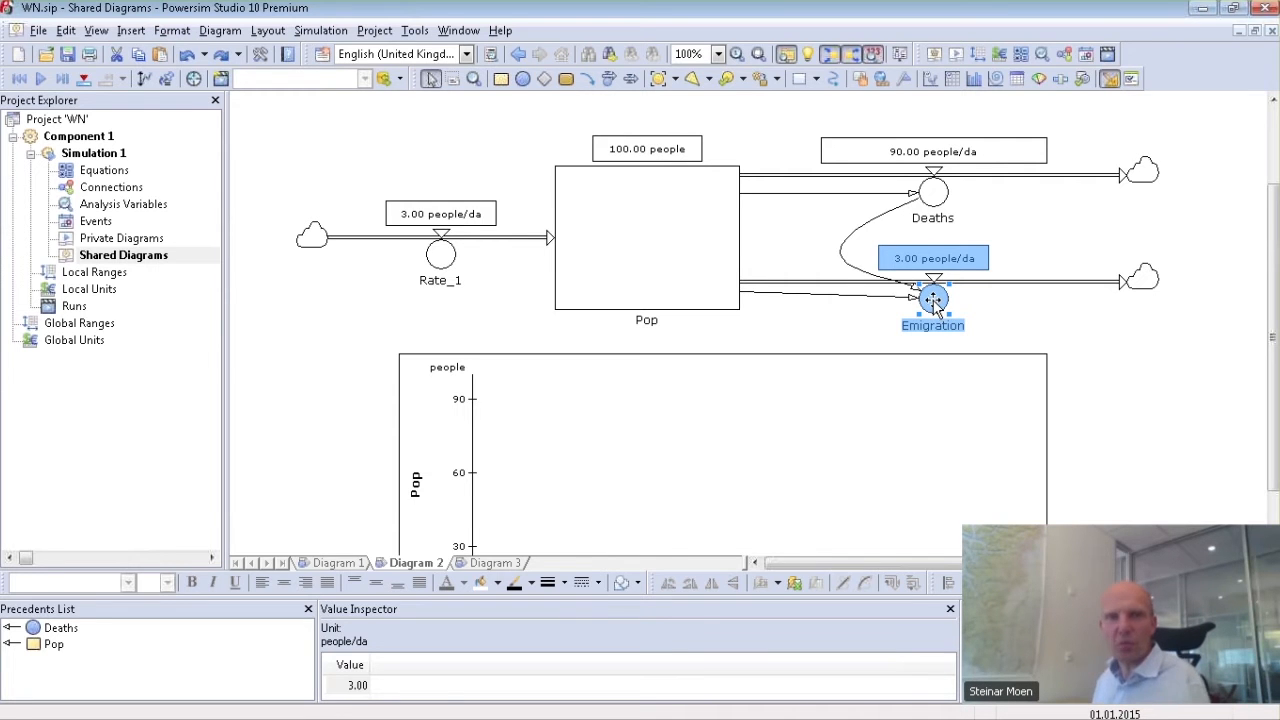
Step: Turn the Deaths rate into a two-element array by changing its definition to Pop * {90,70}% / 1<<da>>
click(933, 192)
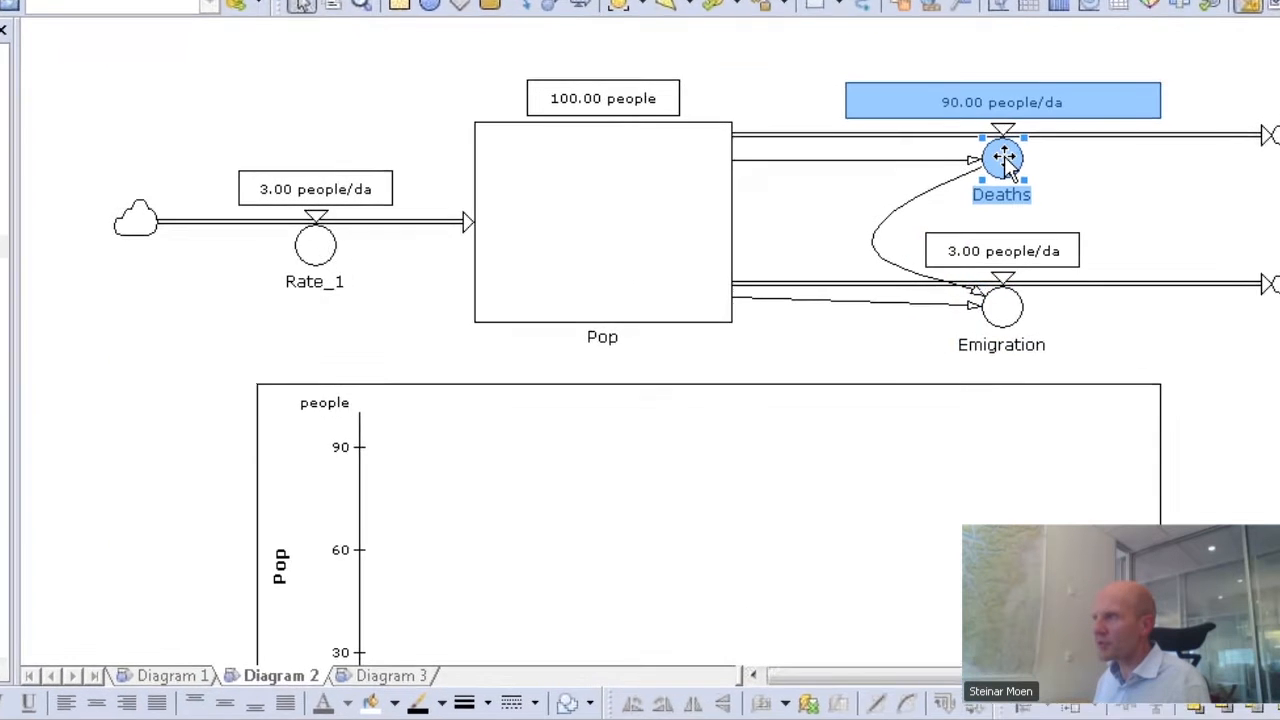
double_click(1002, 160)
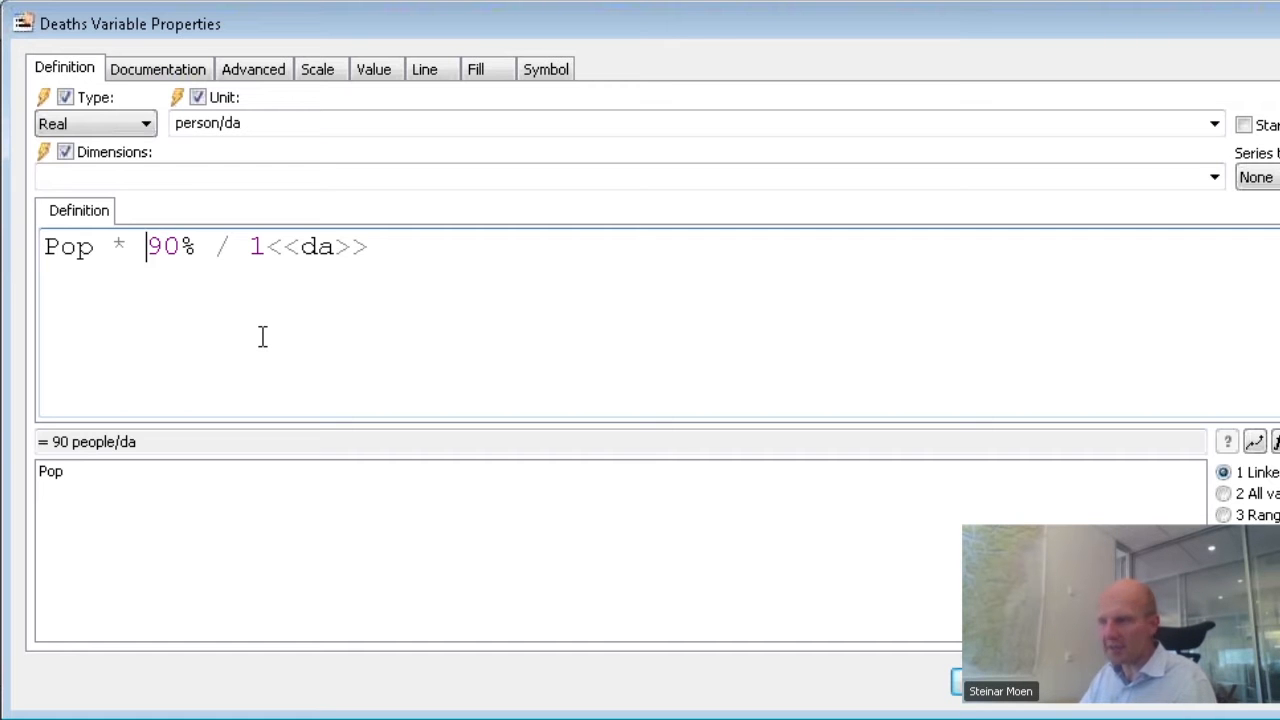
click(148, 246)
text({)
key(Right)
key(Right)
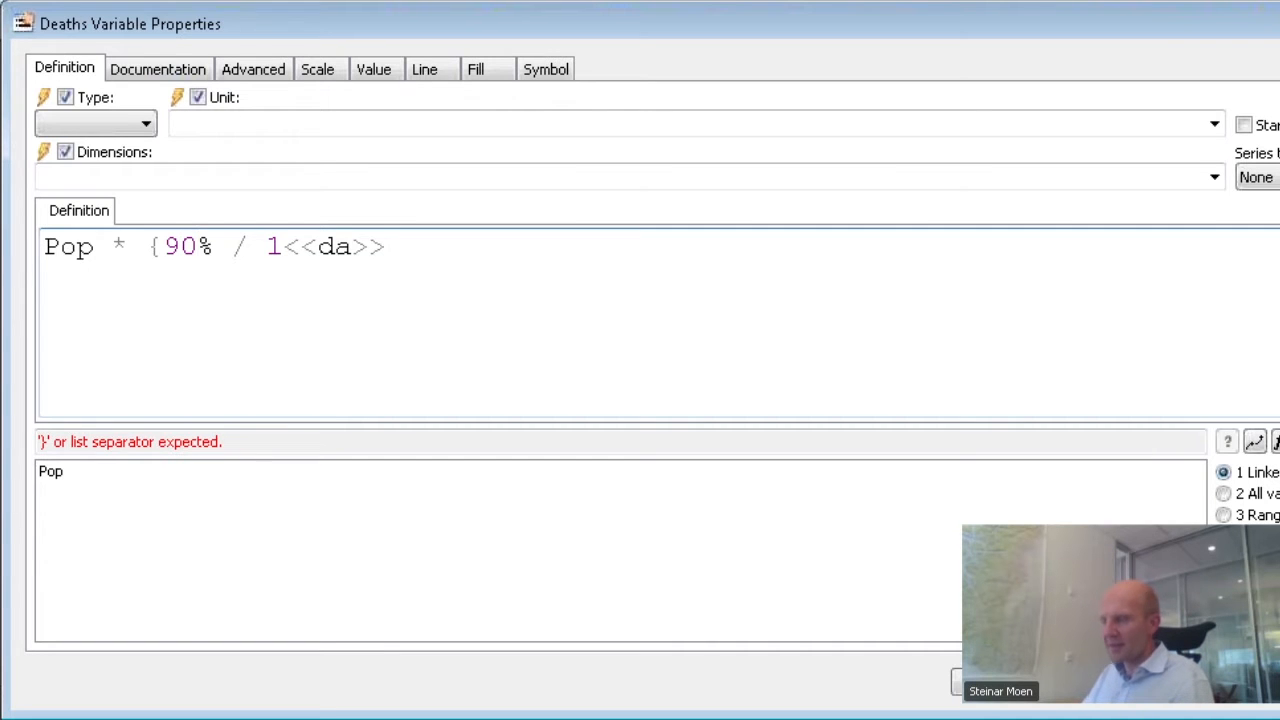
text(,)
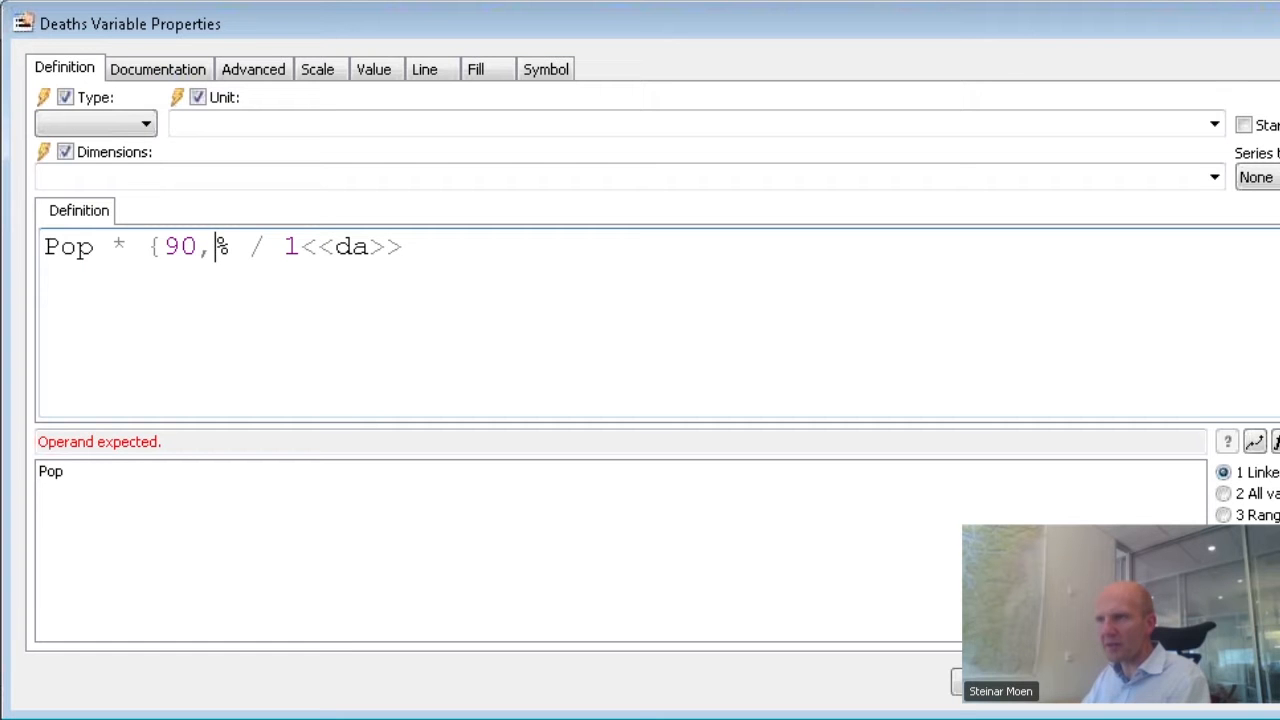
text(70)
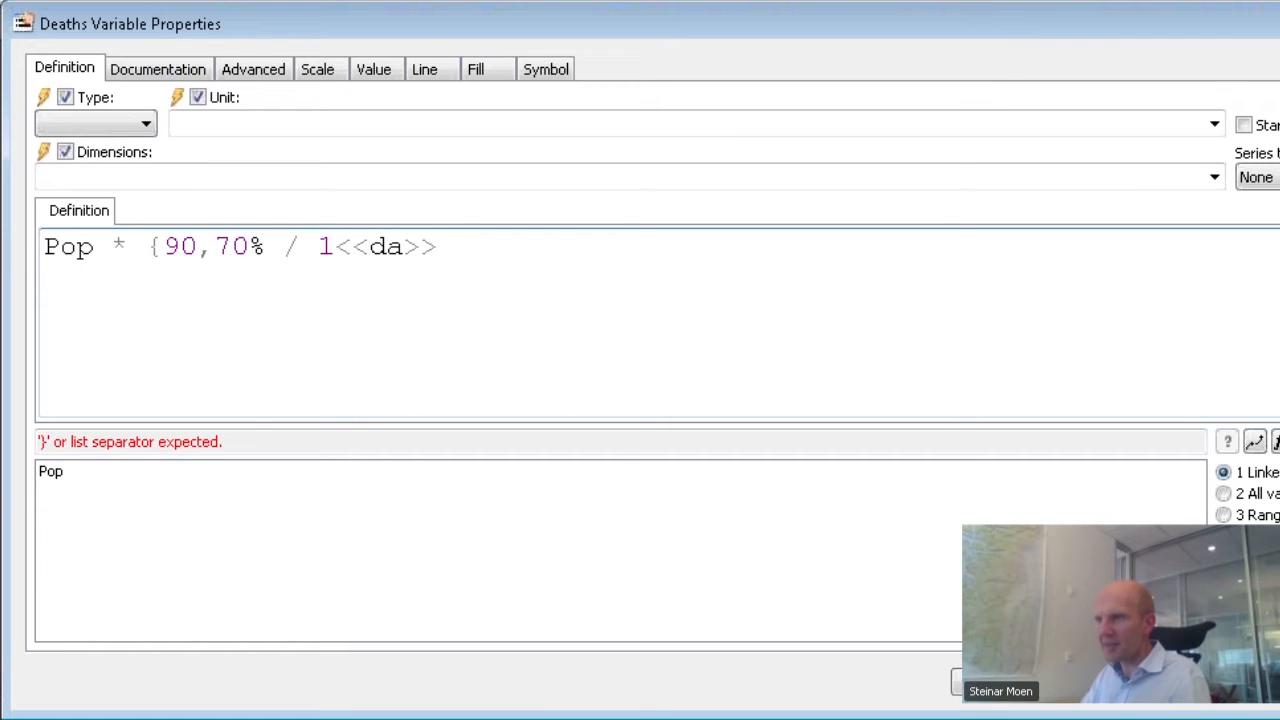
text(})
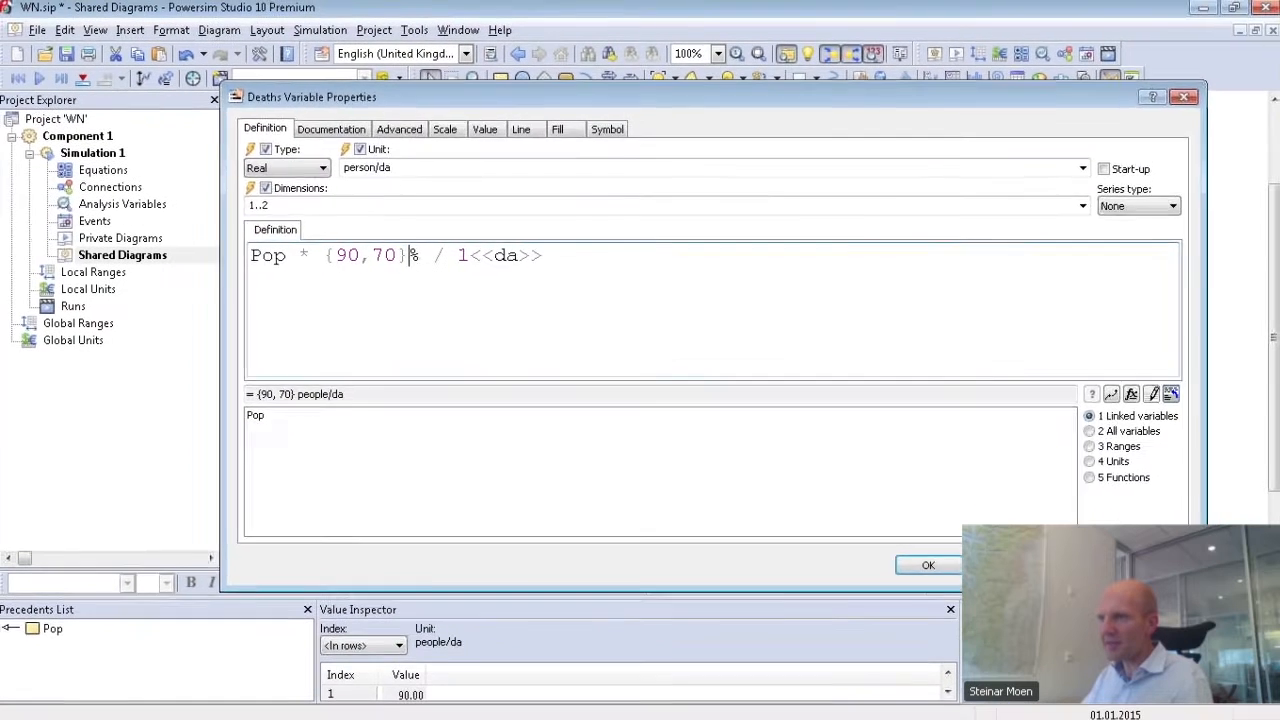
key(Return)
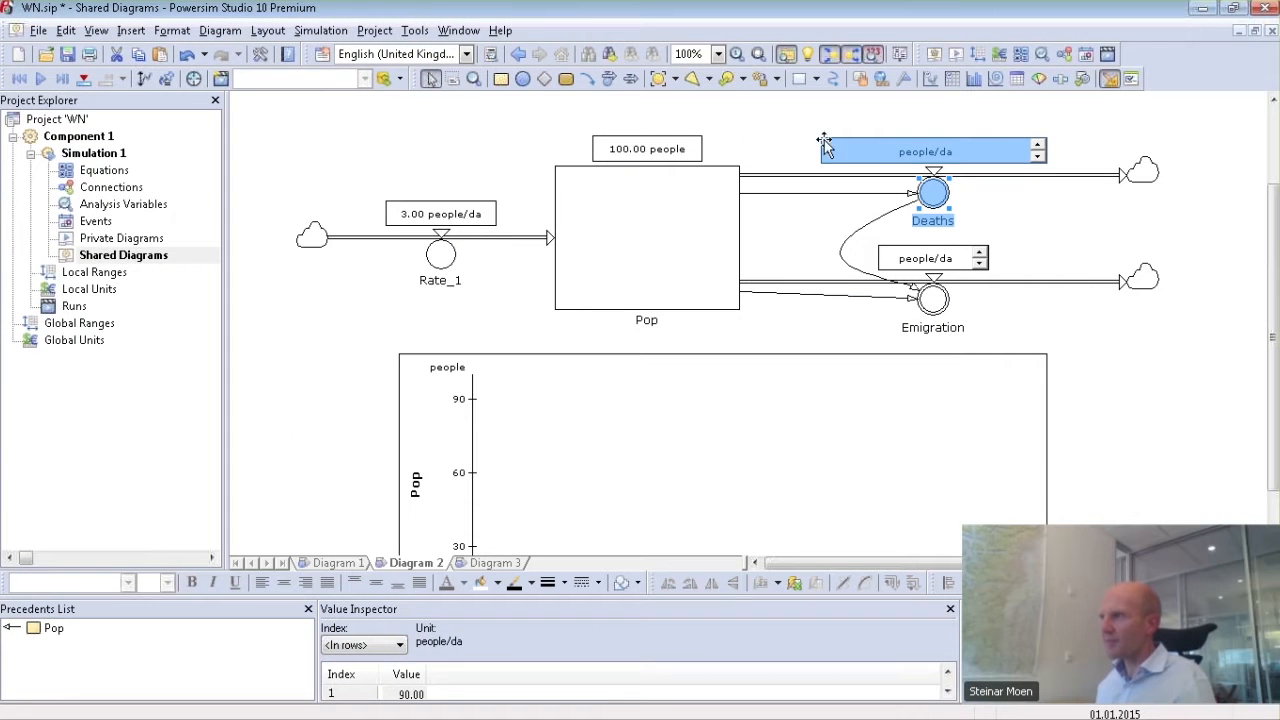
Step: Enlarge the Deaths value display to show both array elements, and select the Pop level
click(925, 152)
drag(933, 135, 931, 108)
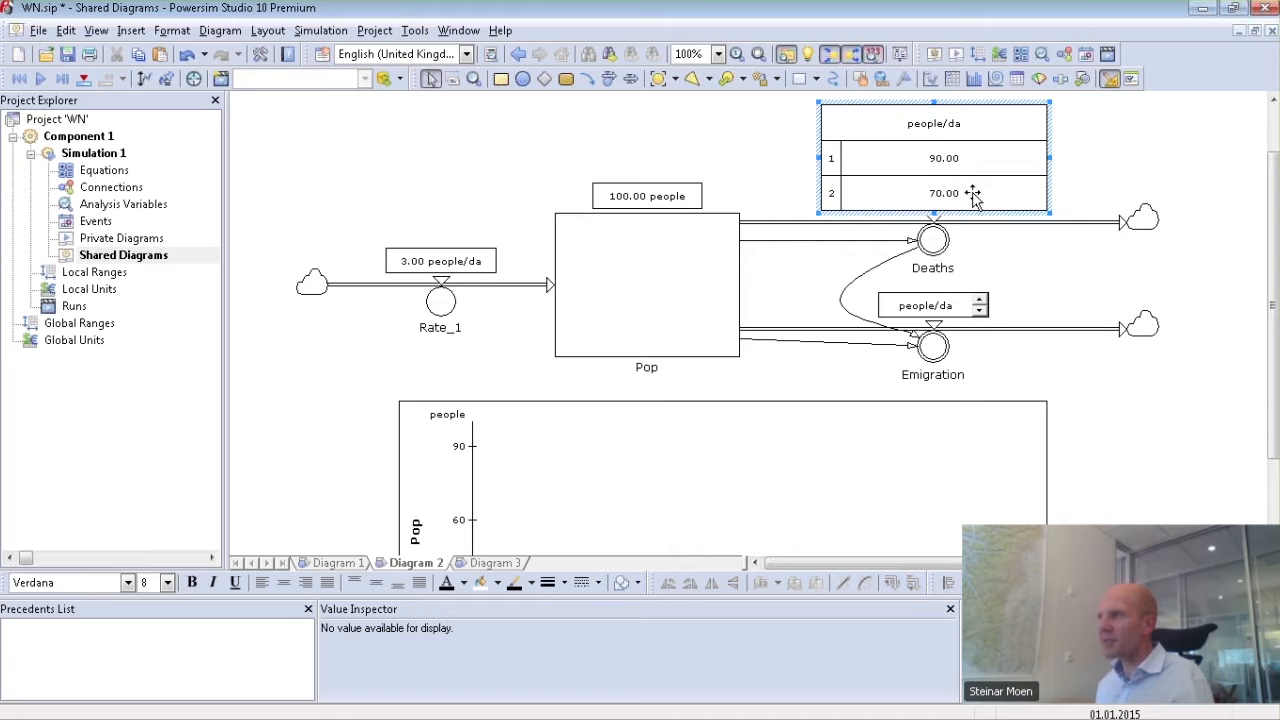
click(664, 286)
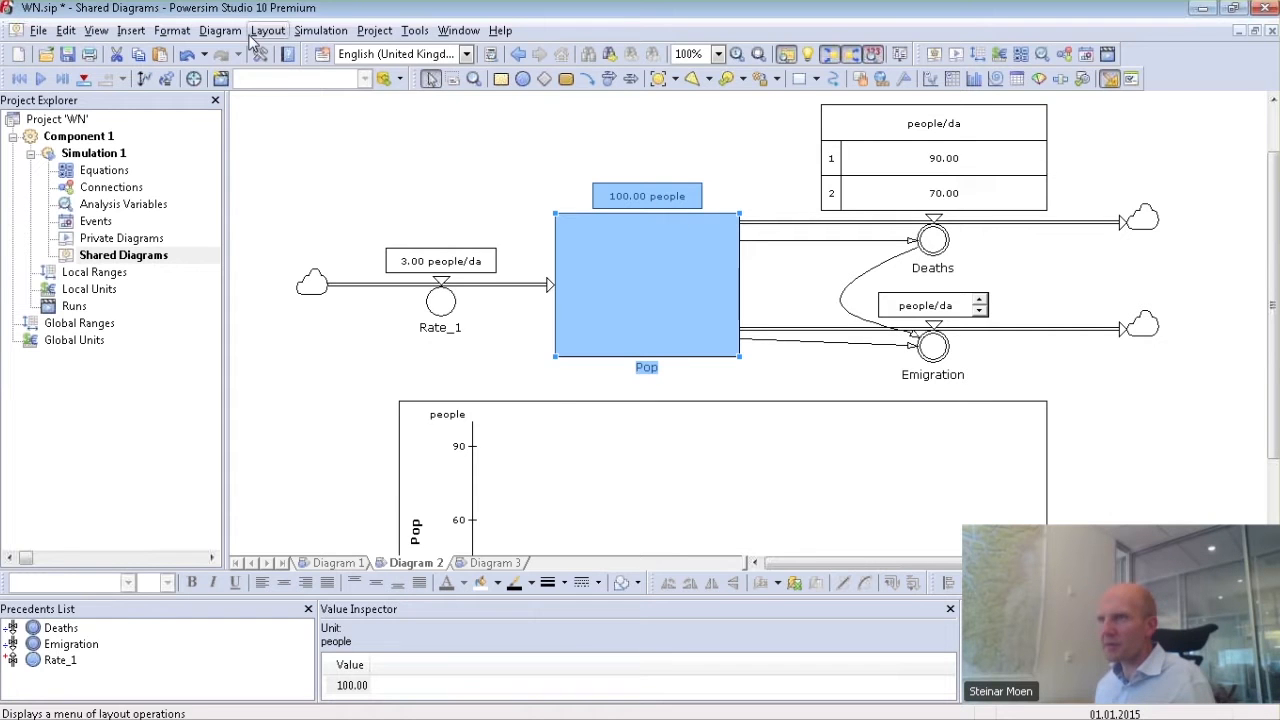
Step: Check the time settings in the simulation settings without changing them, and advance the simulation by one timestep
click(320, 30)
click(425, 478)
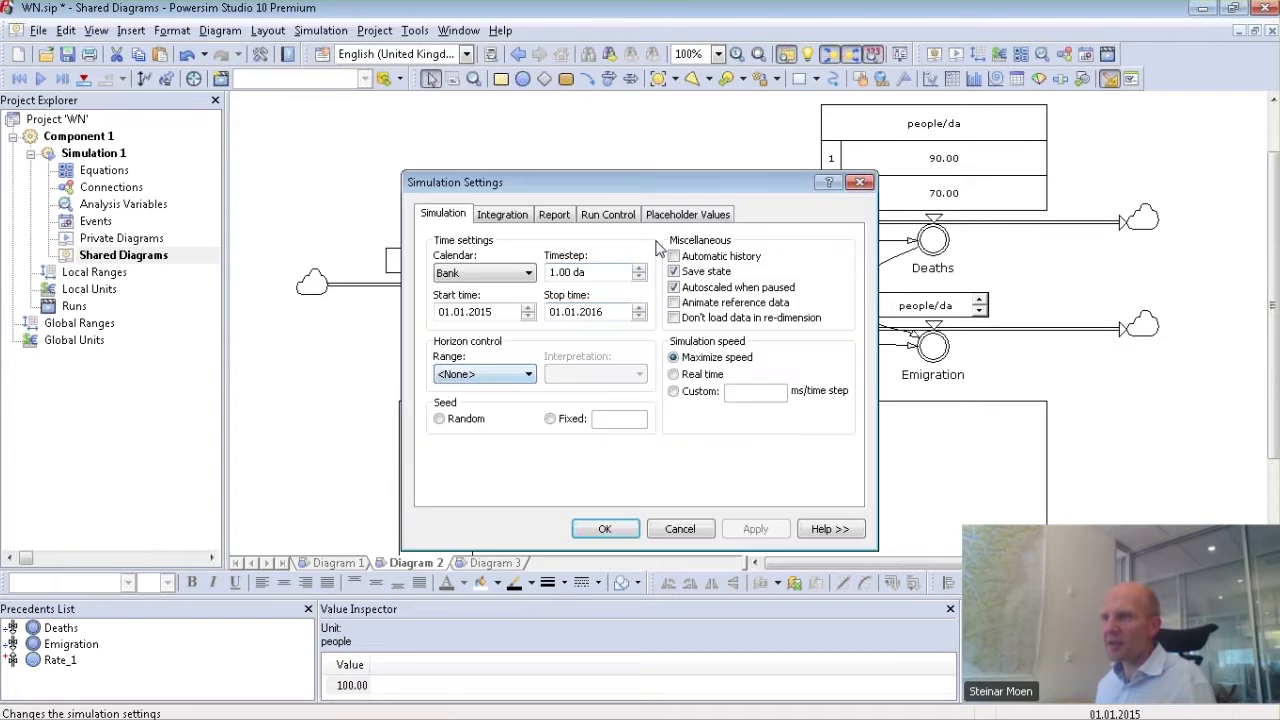
click(678, 529)
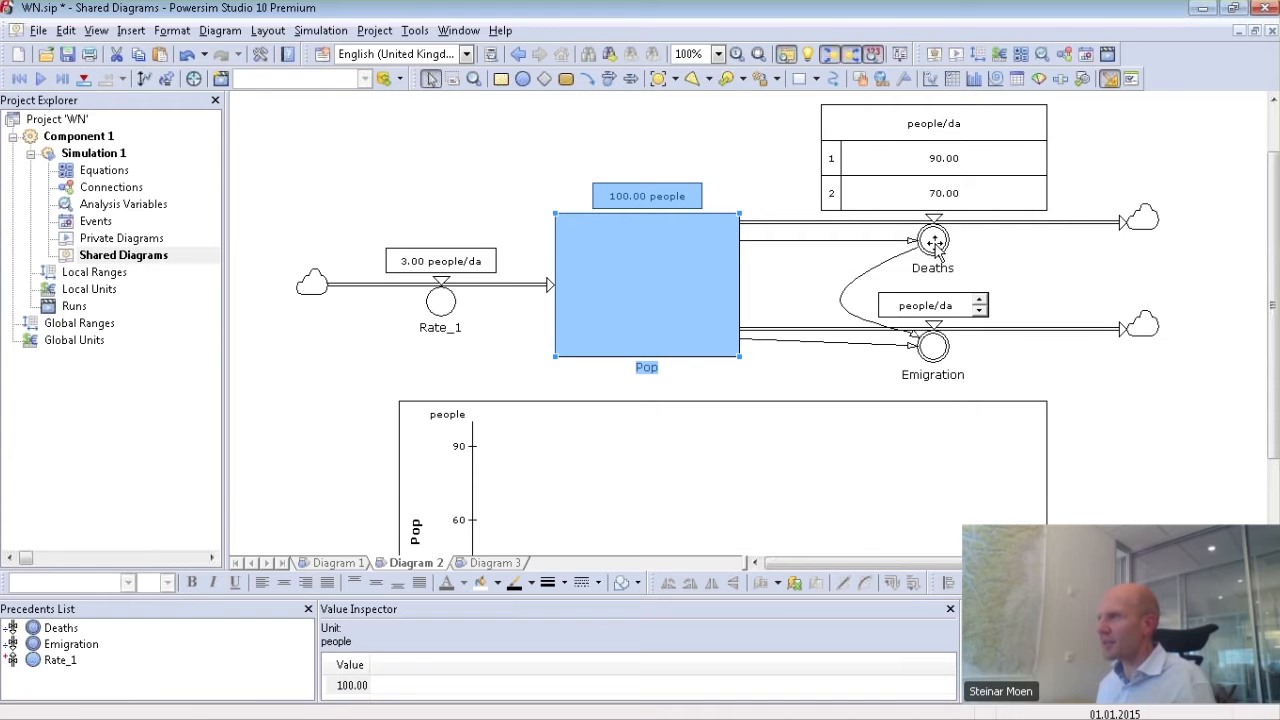
click(61, 78)
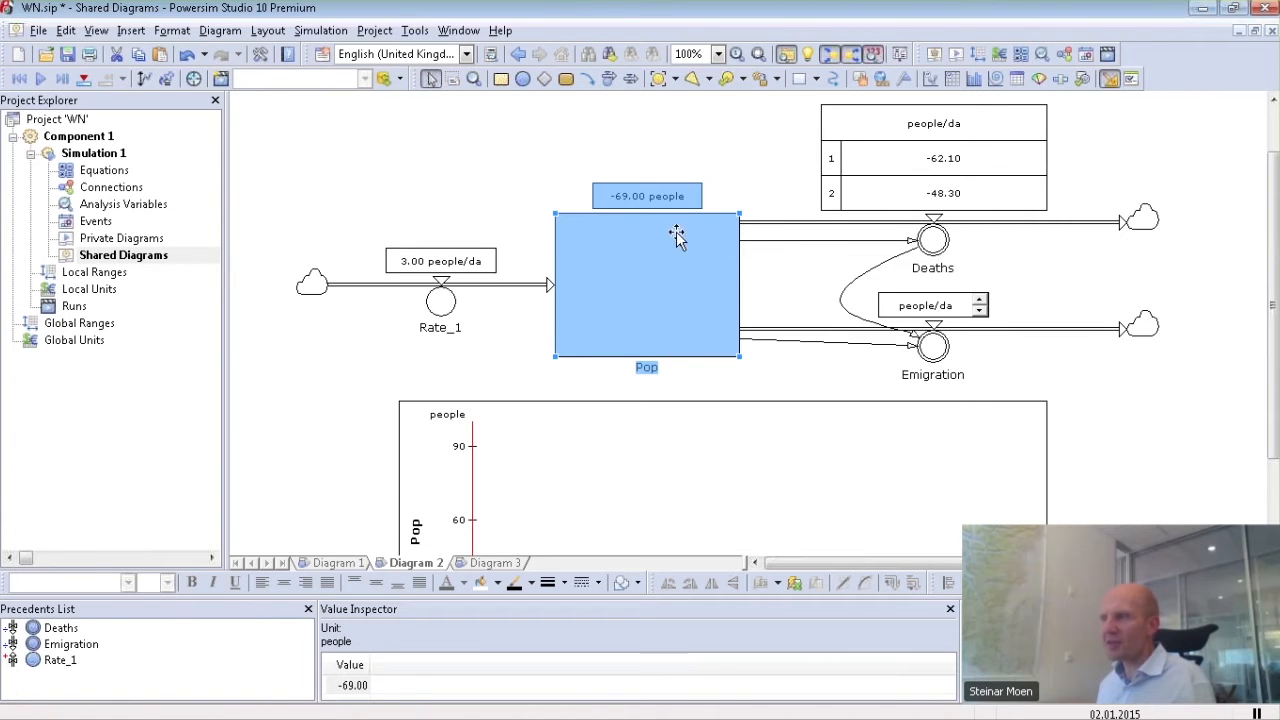
key(Escape)
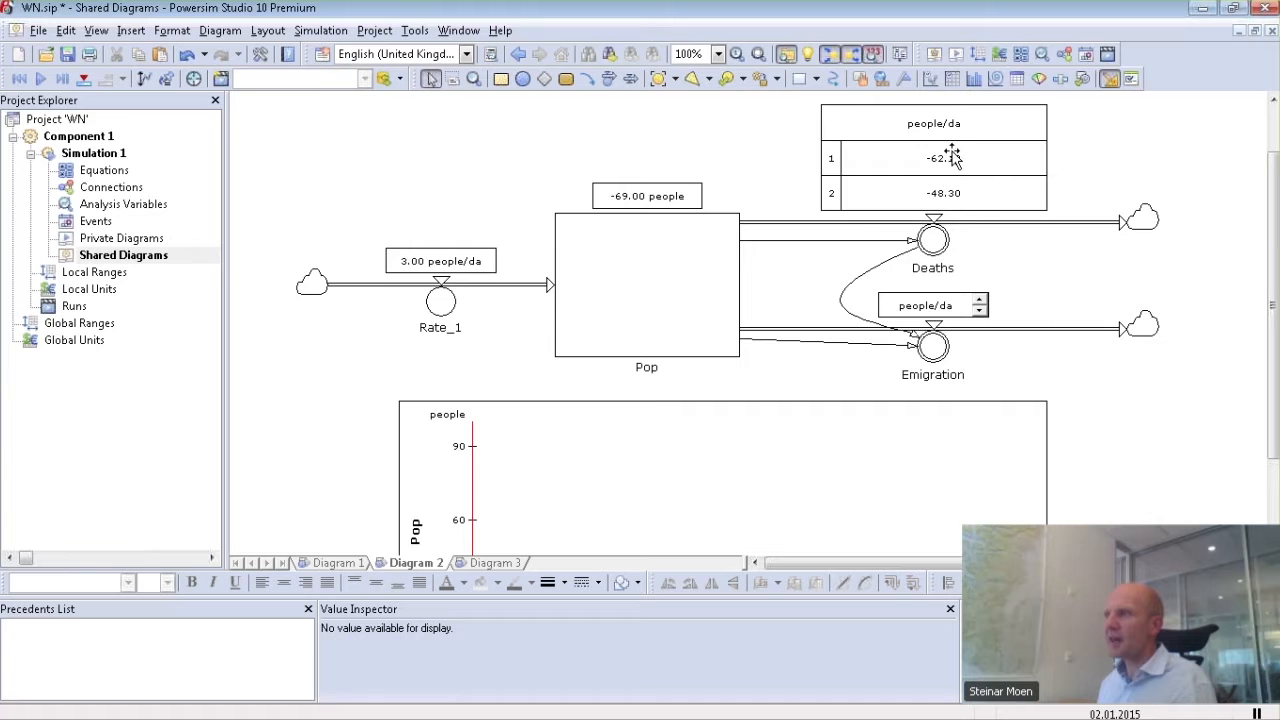
Step: Move the Emigration value display beside its rate symbol and enlarge it to show both array elements
drag(945, 306, 1012, 312)
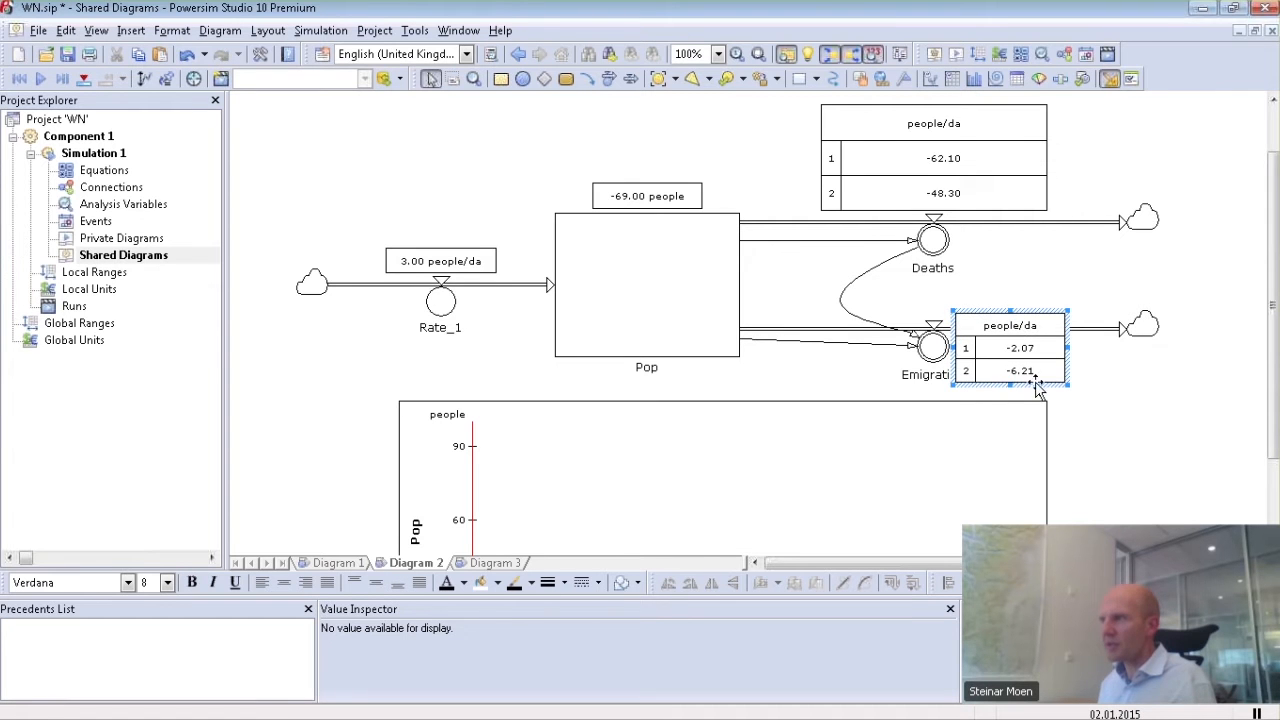
drag(1000, 360, 1001, 334)
click(1097, 377)
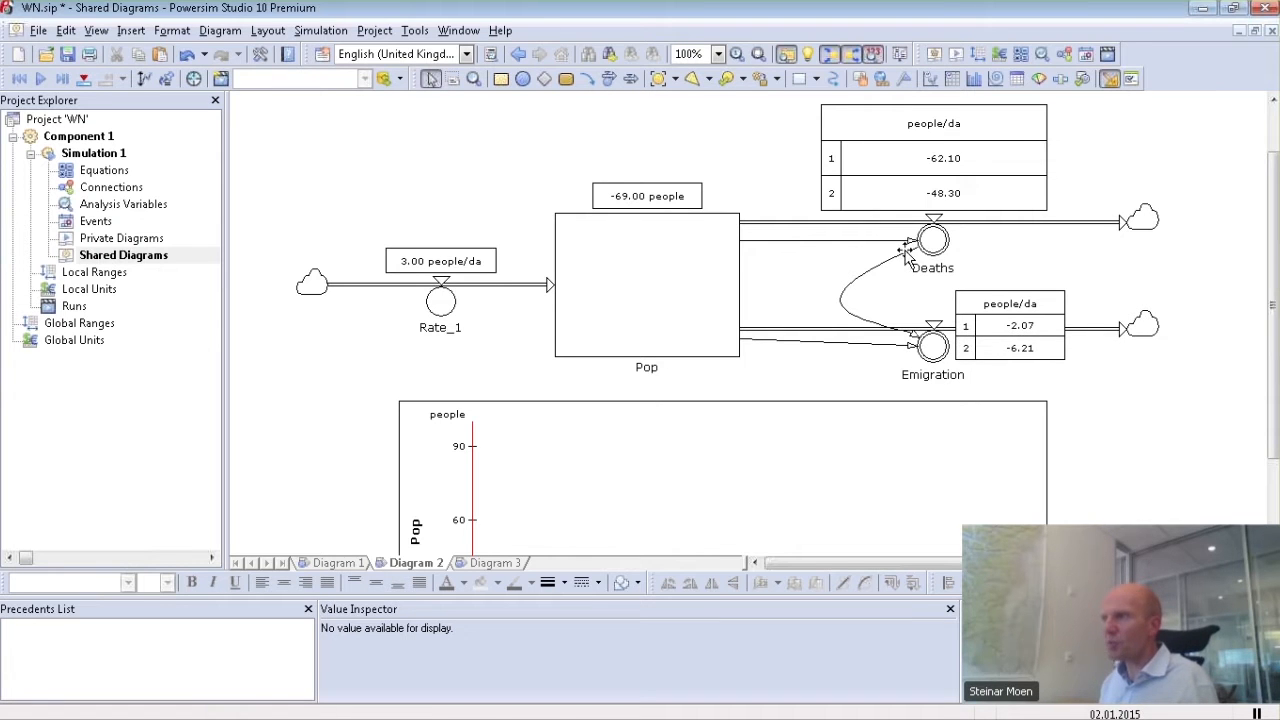
Step: Add an auxiliary between Pop and the two outflows, linking Deaths to it and linking it to Emigration
mouse_move(929, 239)
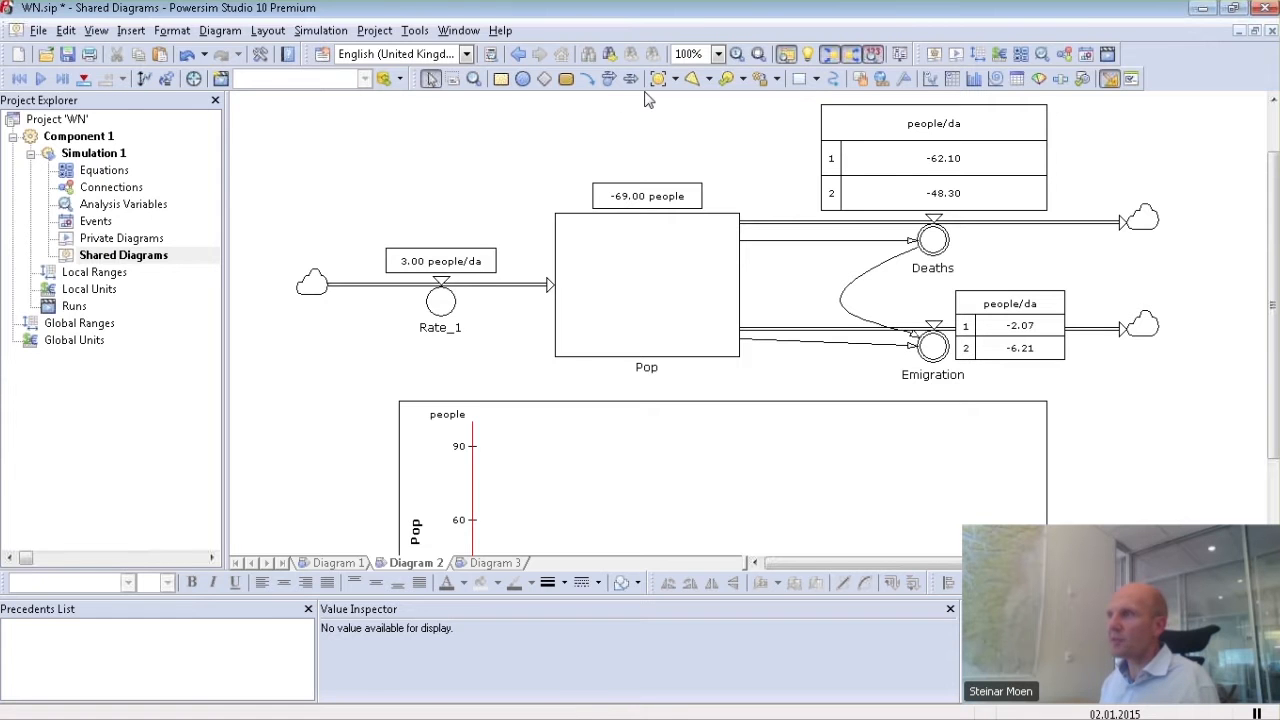
click(522, 78)
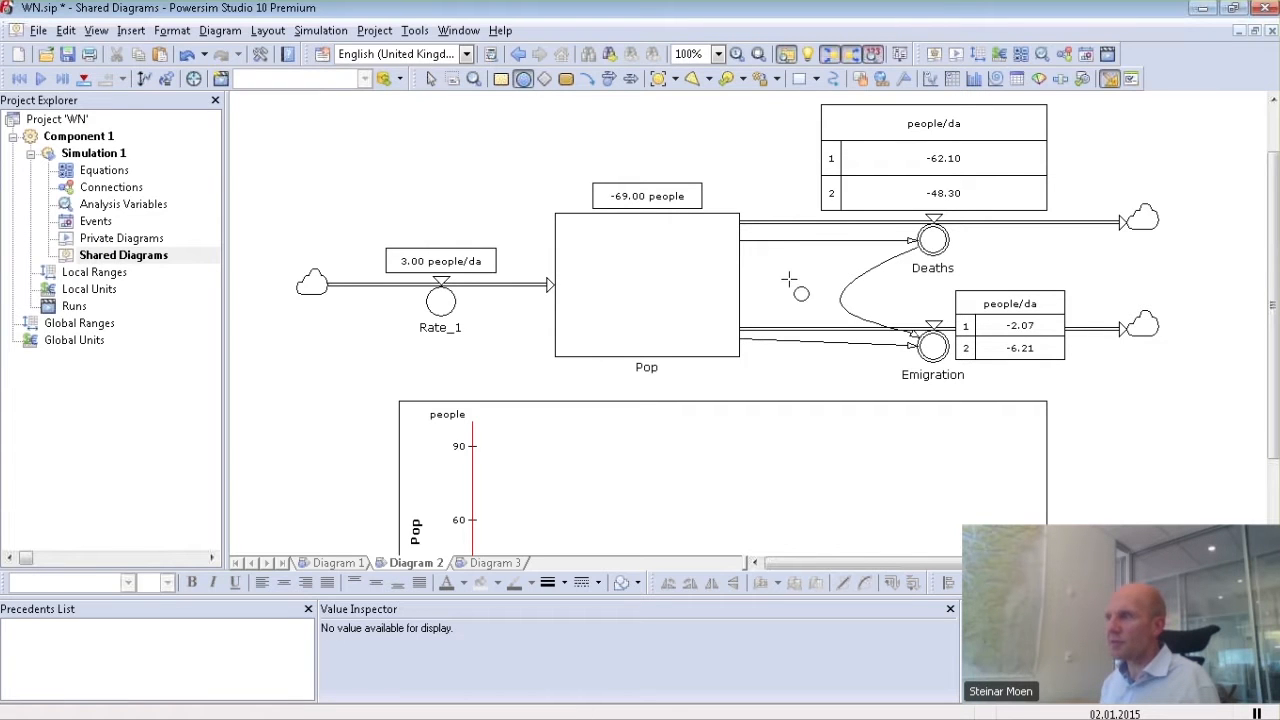
click(789, 276)
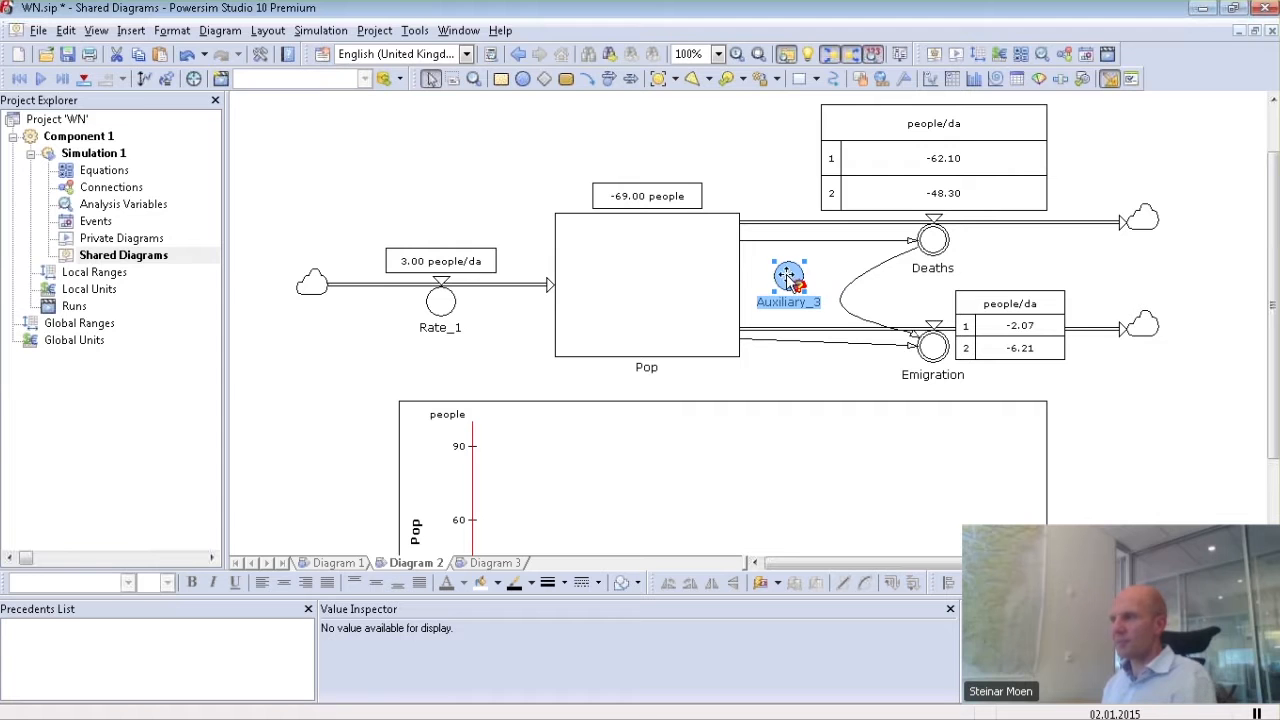
click(588, 78)
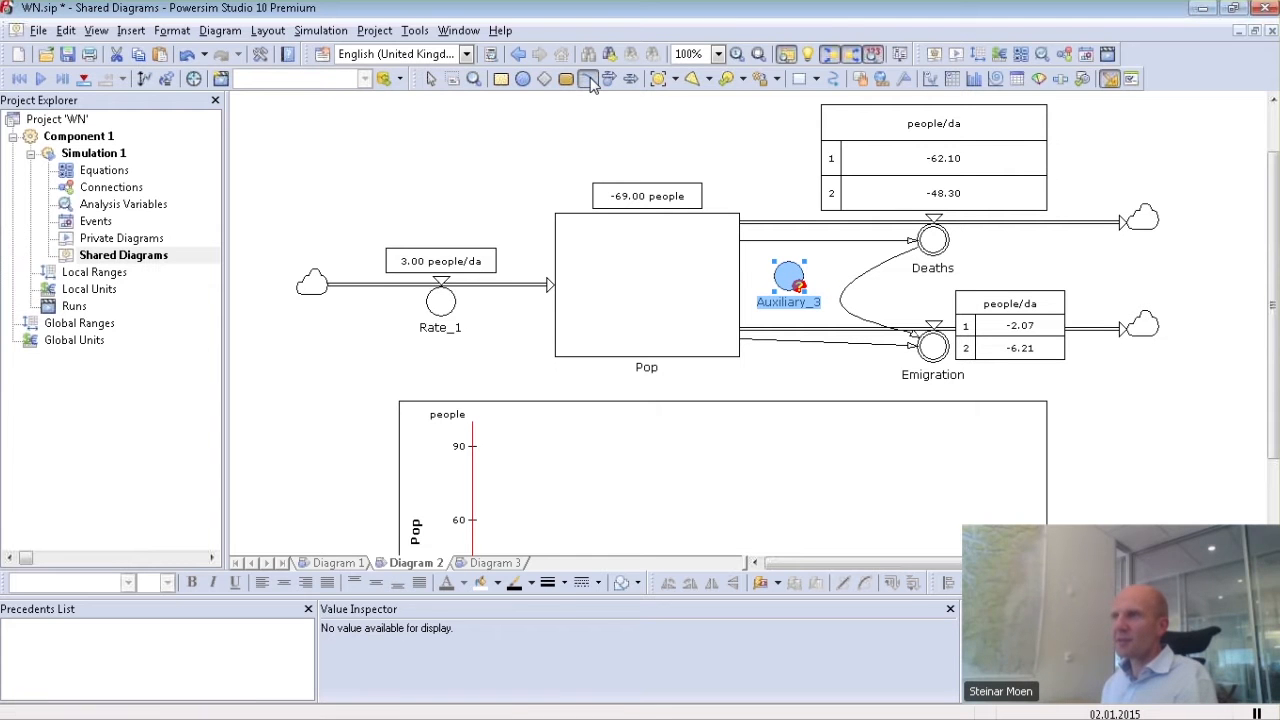
click(922, 243)
click(808, 271)
click(798, 285)
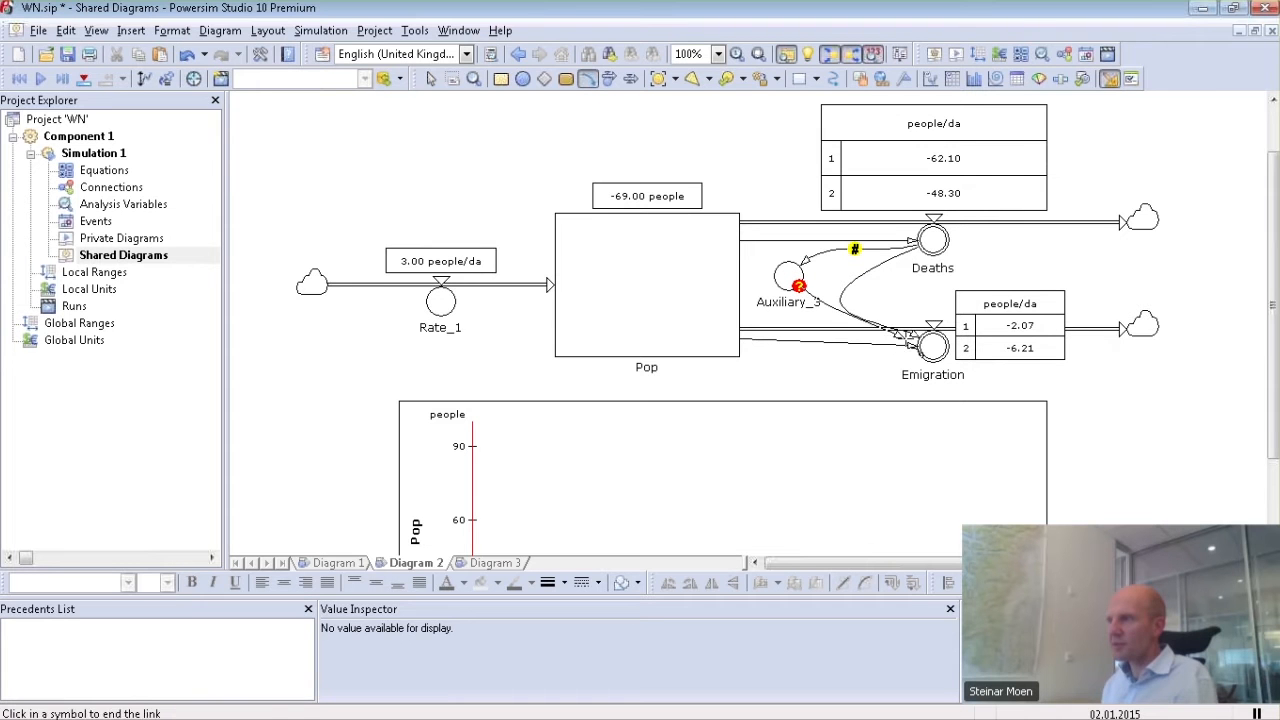
click(928, 347)
key(Escape)
Step: Delete the direct link from Deaths to Emigration, and link Pop to the new auxiliary
click(863, 276)
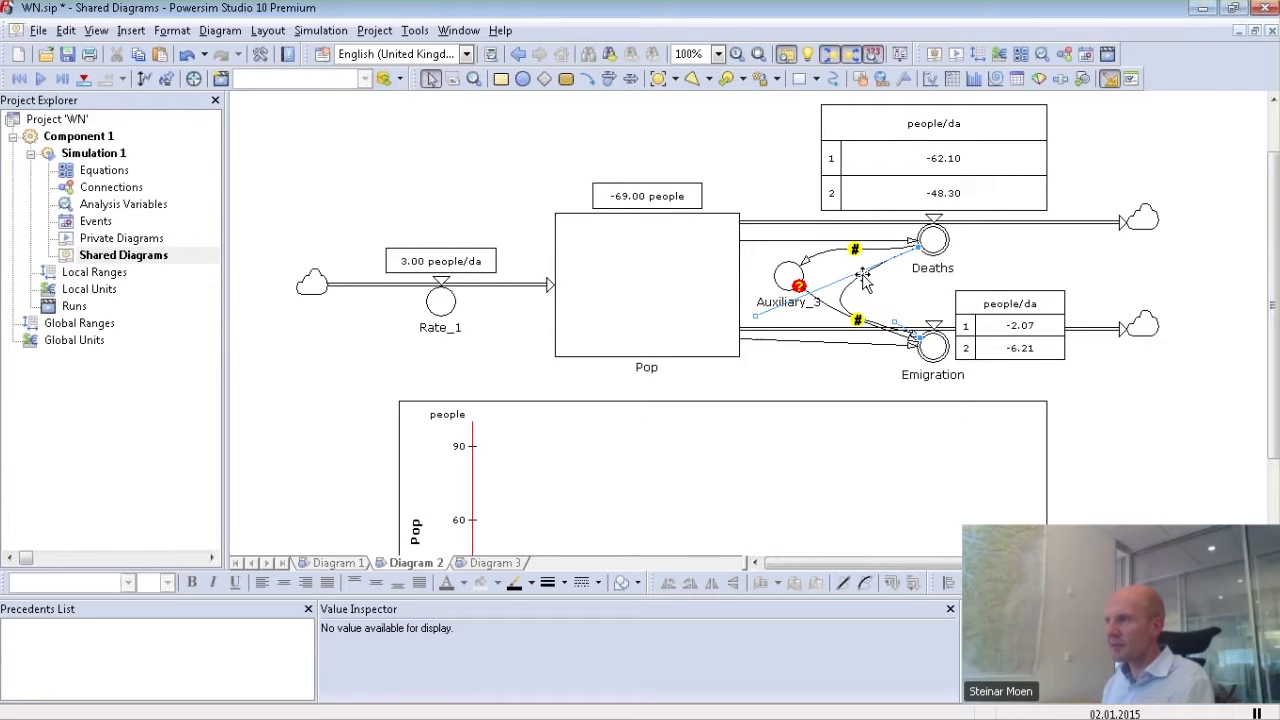
double_click(790, 276)
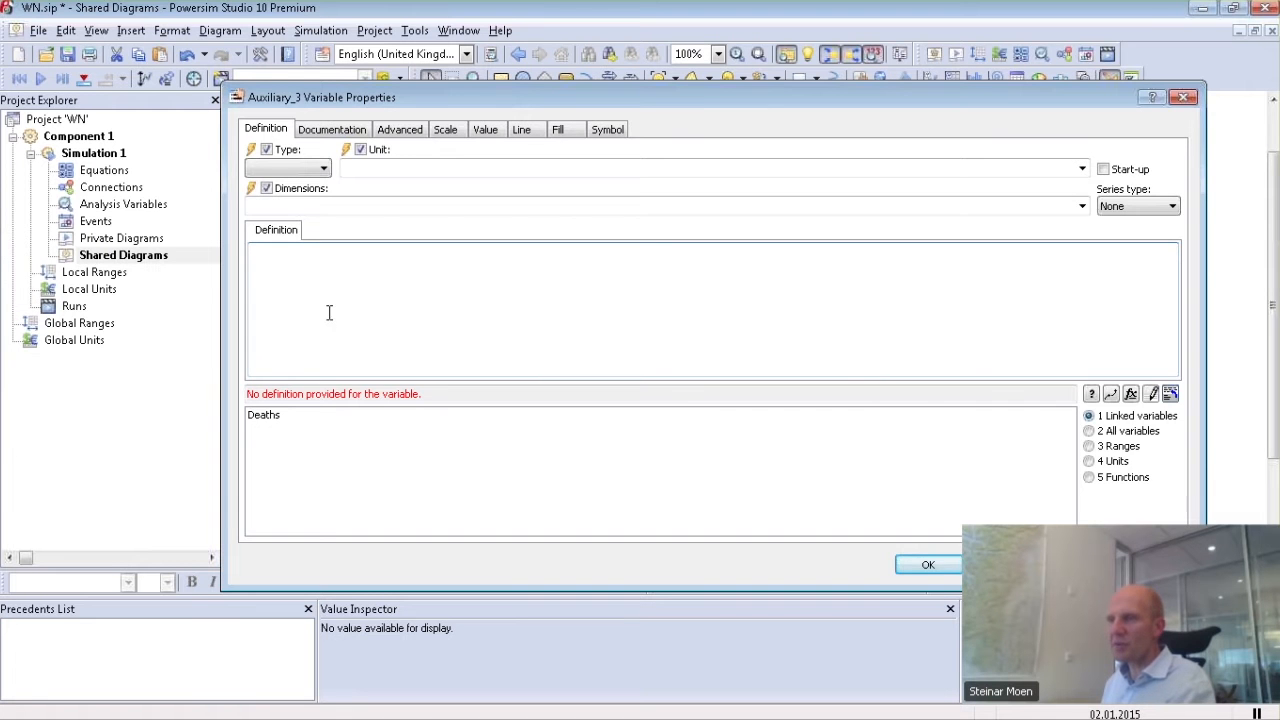
key(Escape)
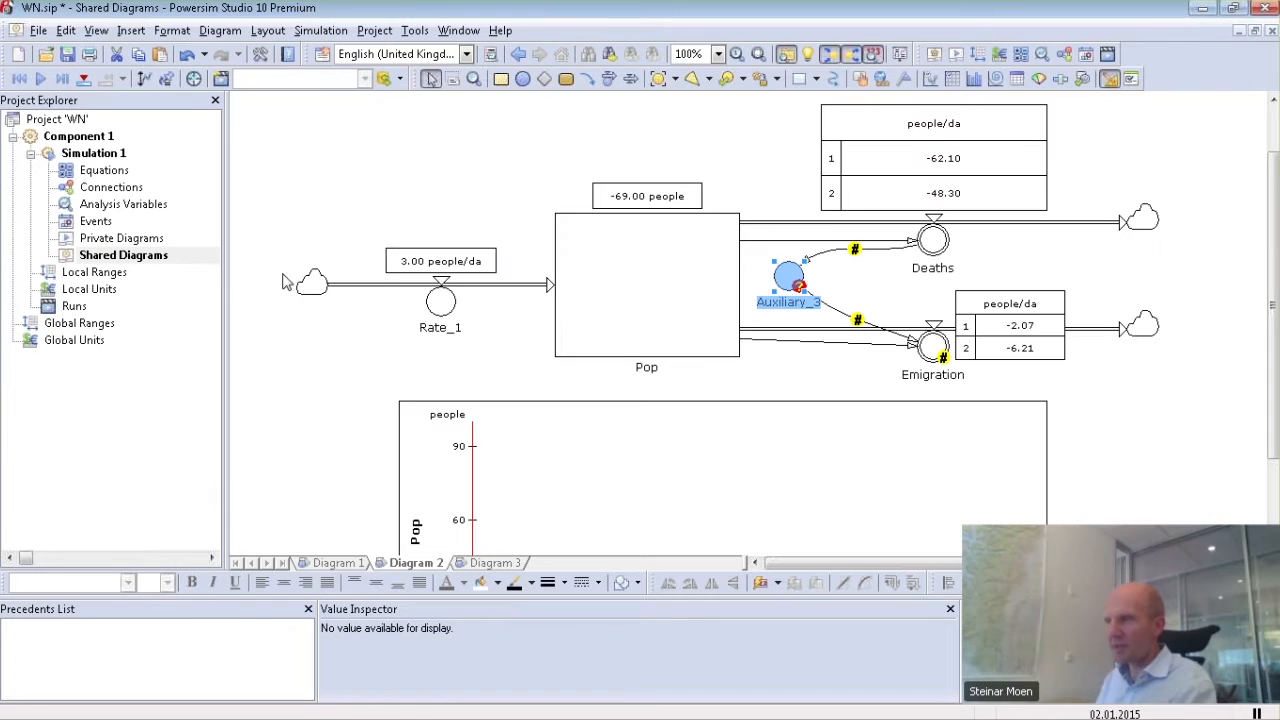
click(589, 79)
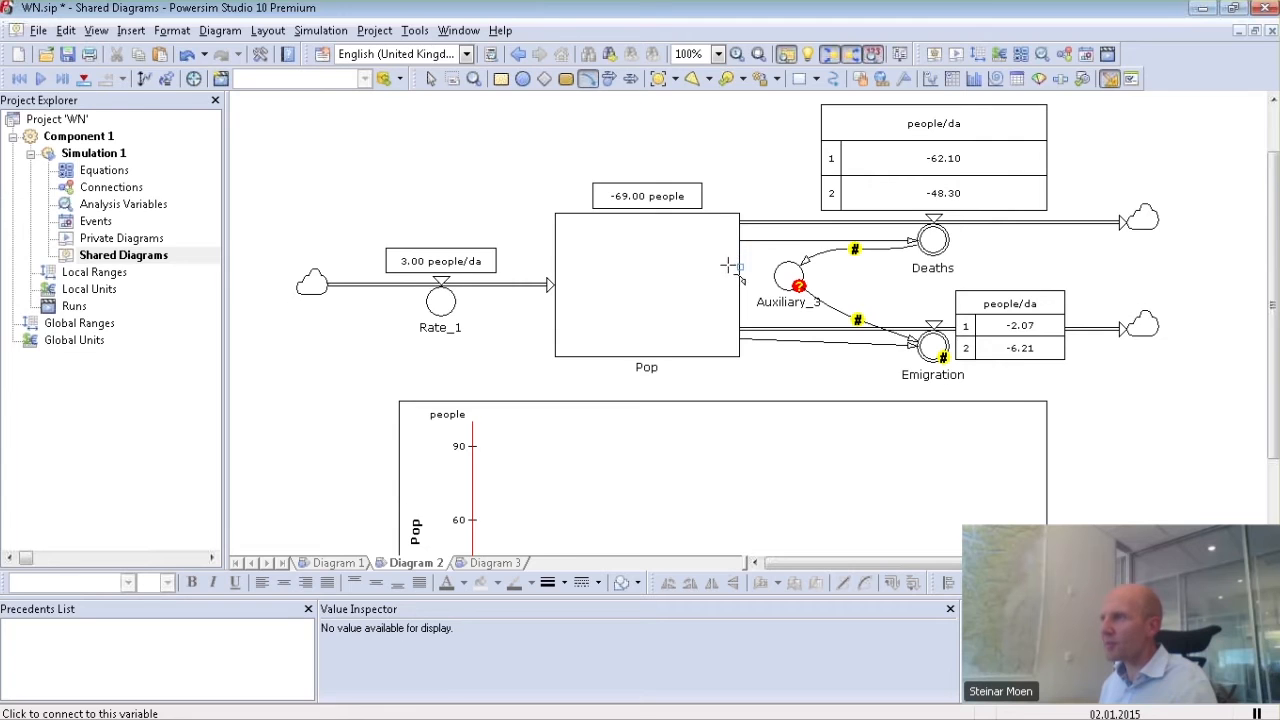
drag(728, 265, 788, 276)
Step: Define Auxiliary_3 as RESULTANTFLOW(Pop,Deaths), enabling the features of Studio 9 with Feature Pack 3 for the project
double_click(788, 276)
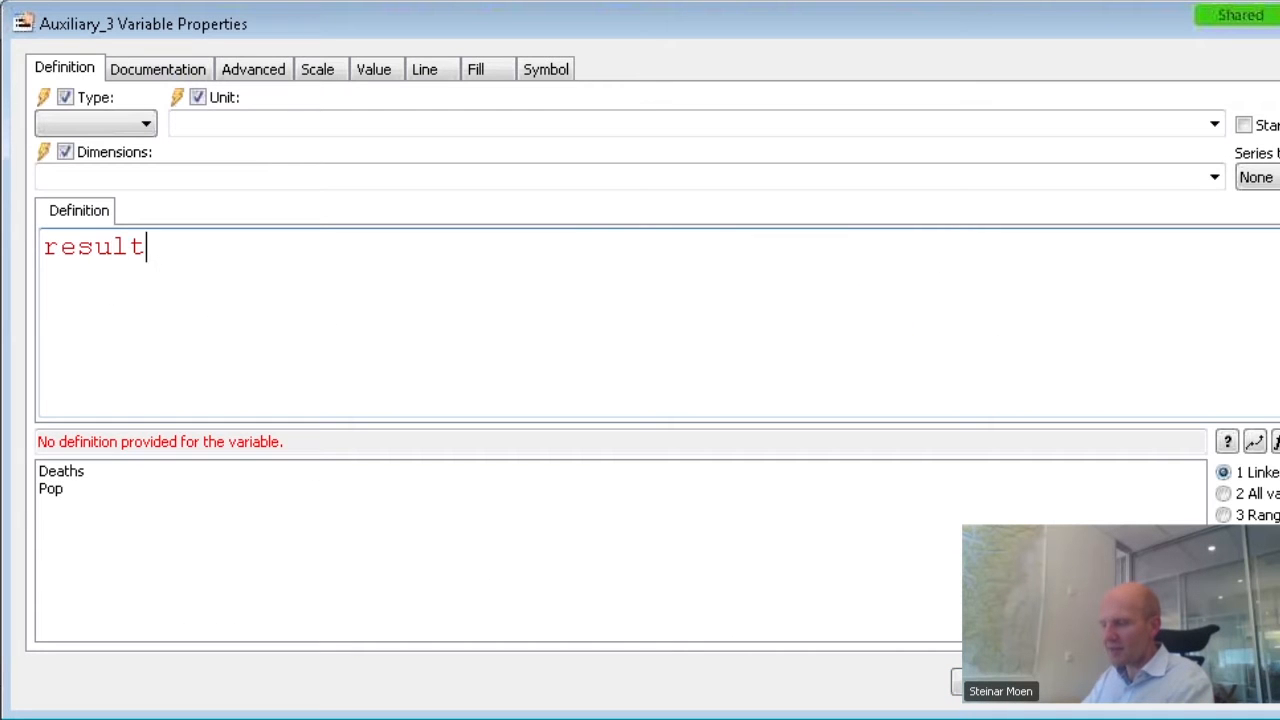
text(resultantflow()
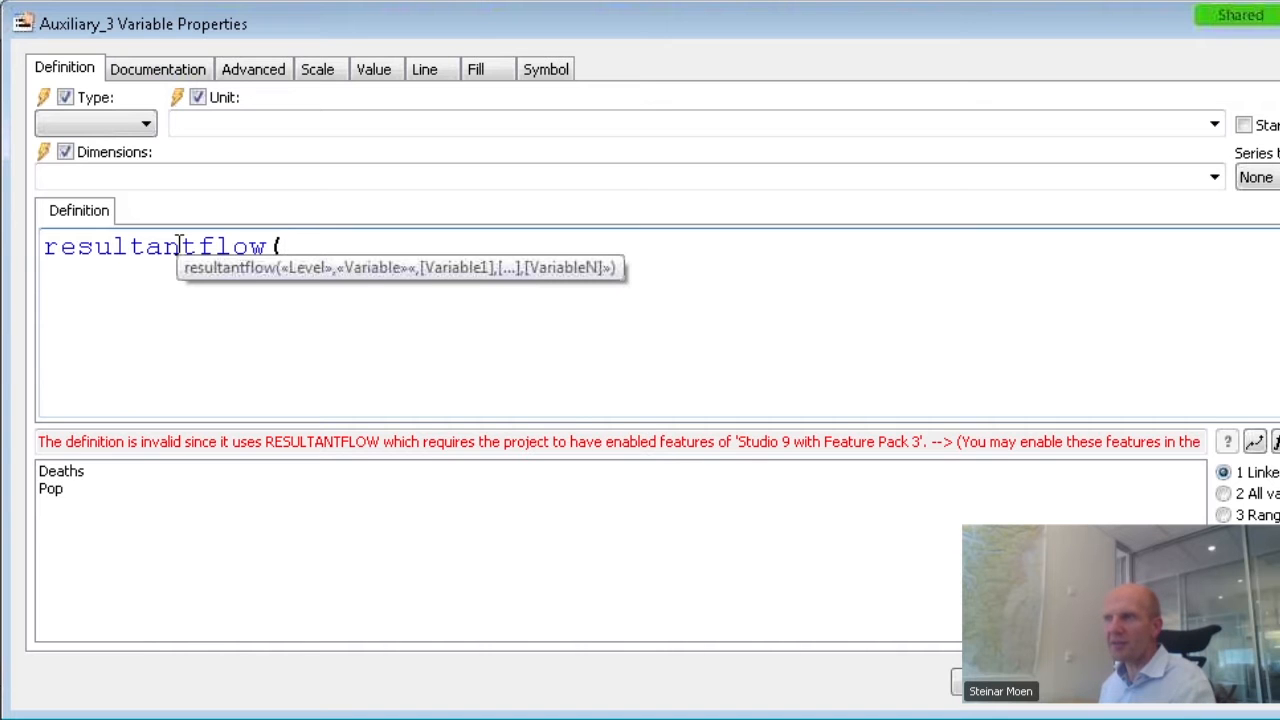
click(52, 489)
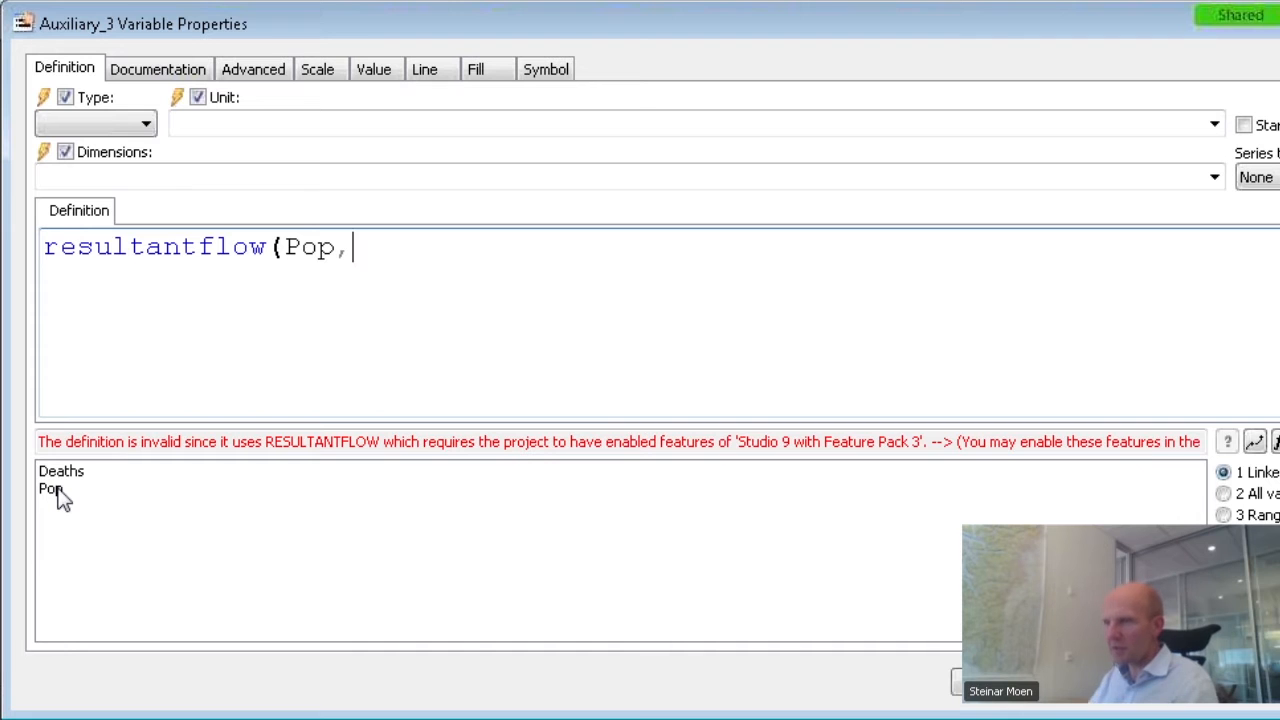
text(,)
click(57, 474)
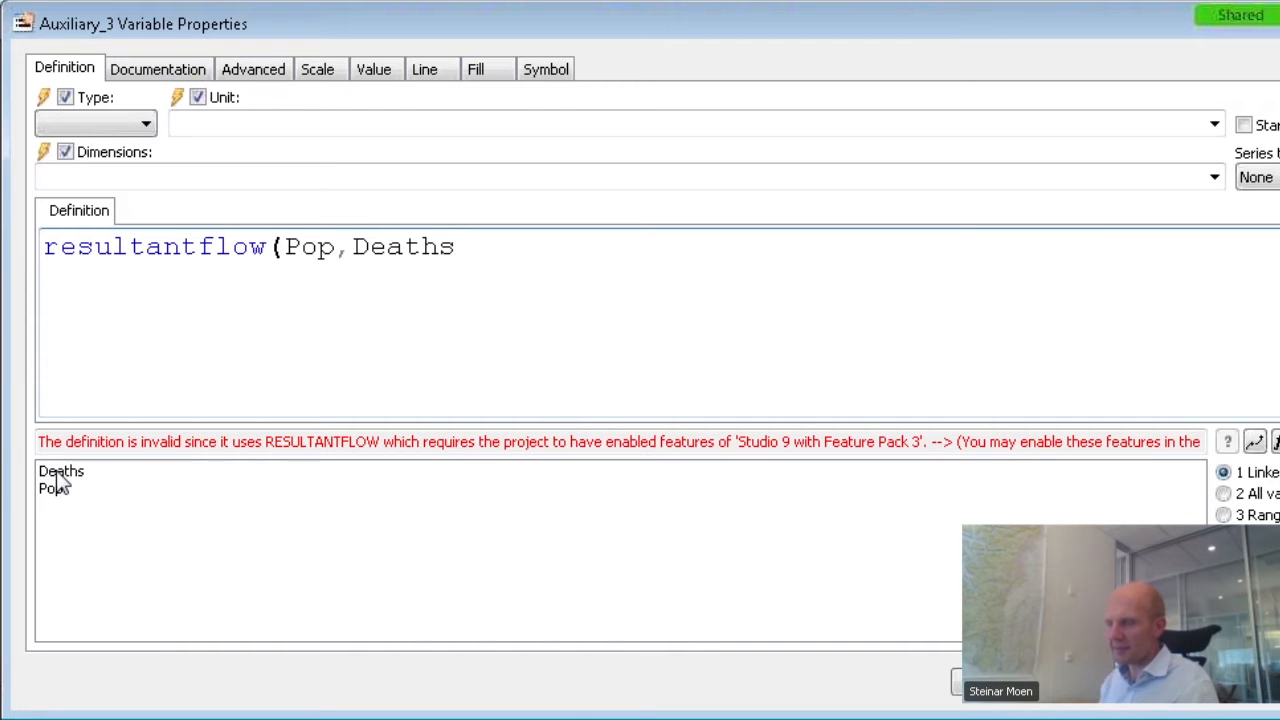
click(57, 471)
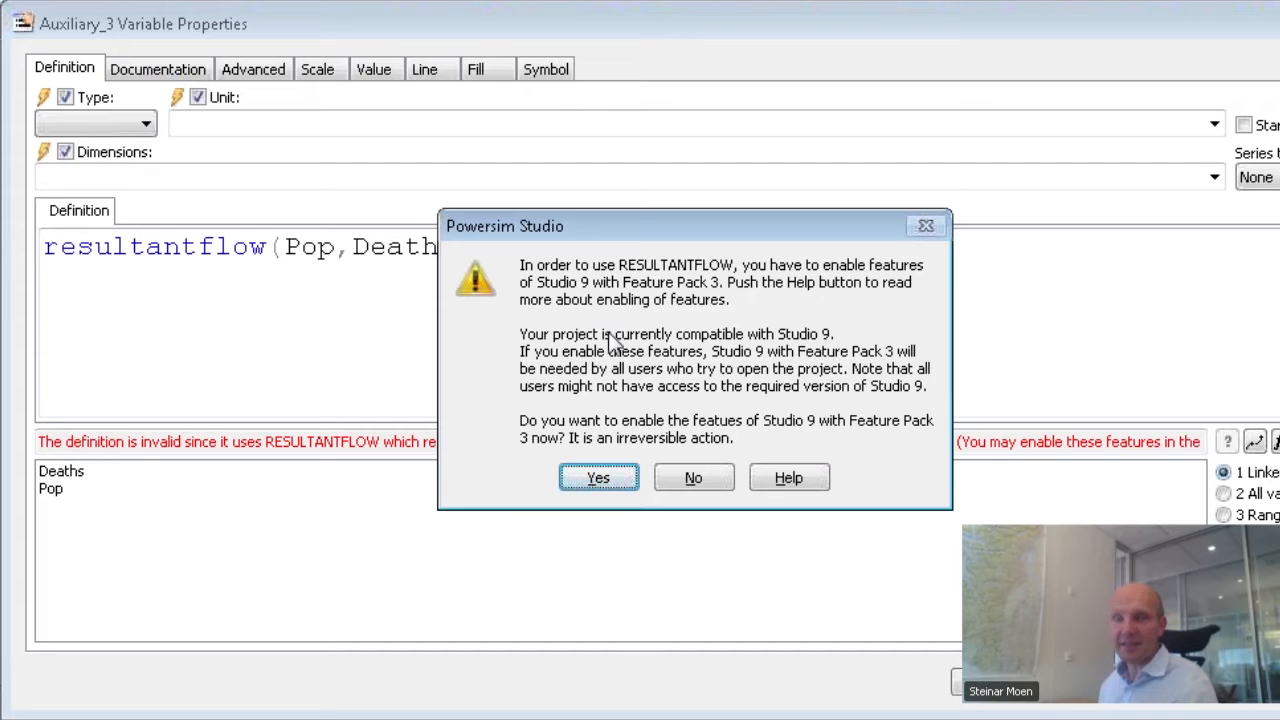
click(597, 478)
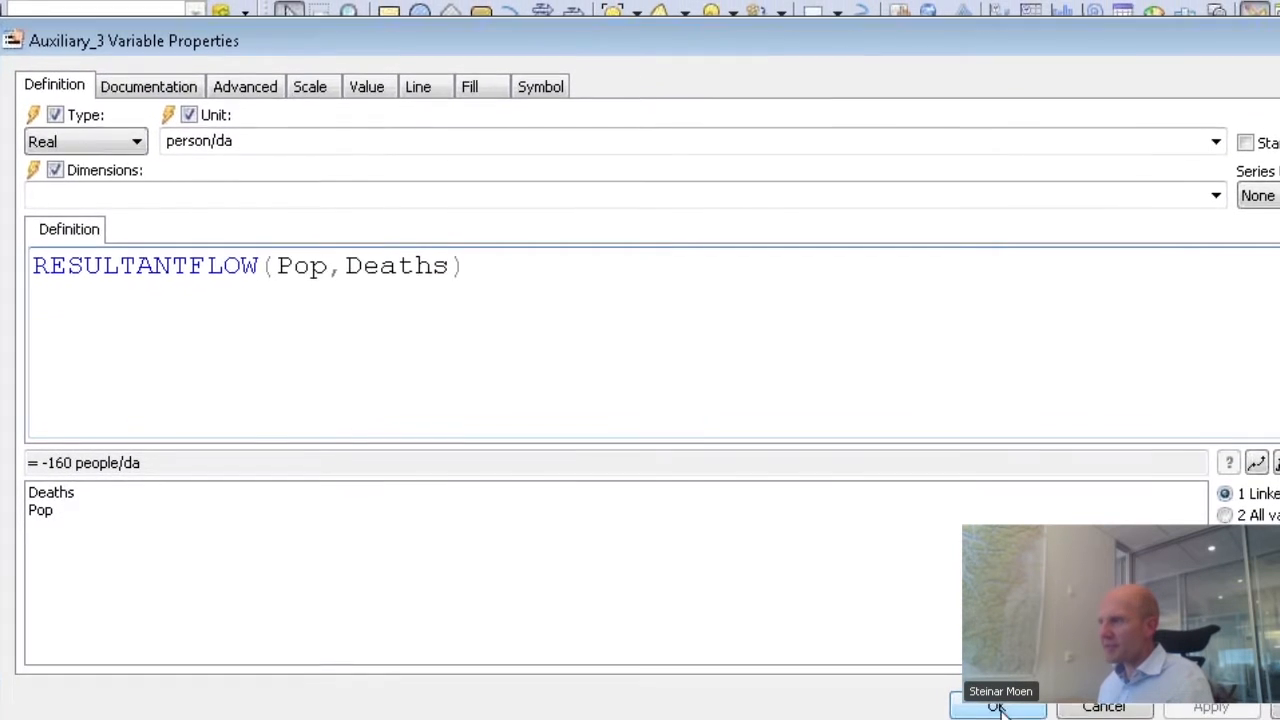
click(998, 683)
Step: Show an auto report with the current value on Auxiliary_3
right_click(805, 298)
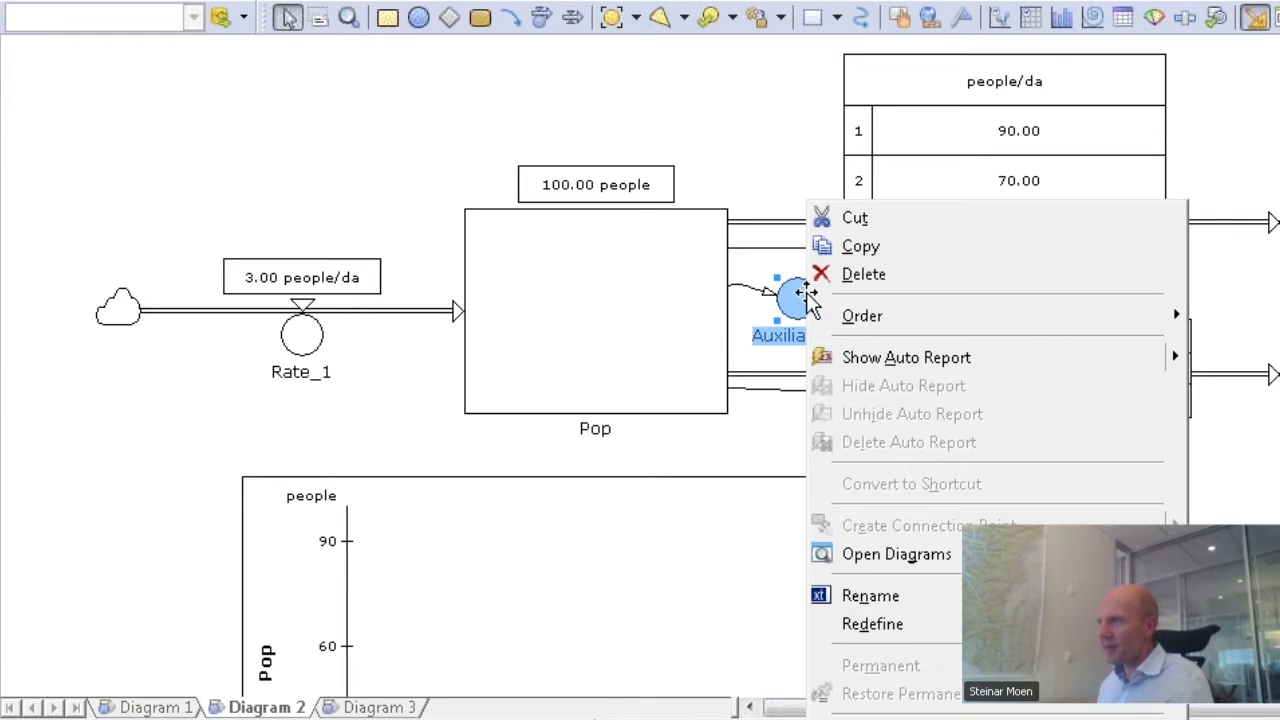
click(888, 357)
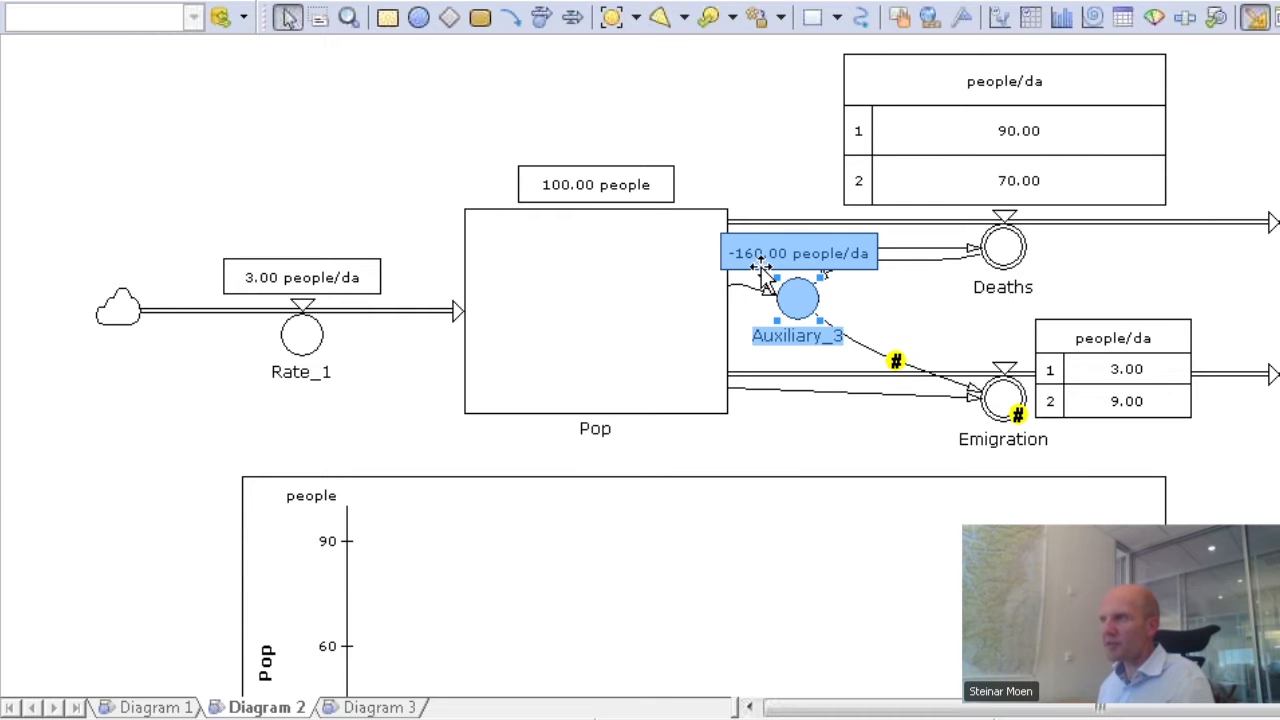
click(876, 297)
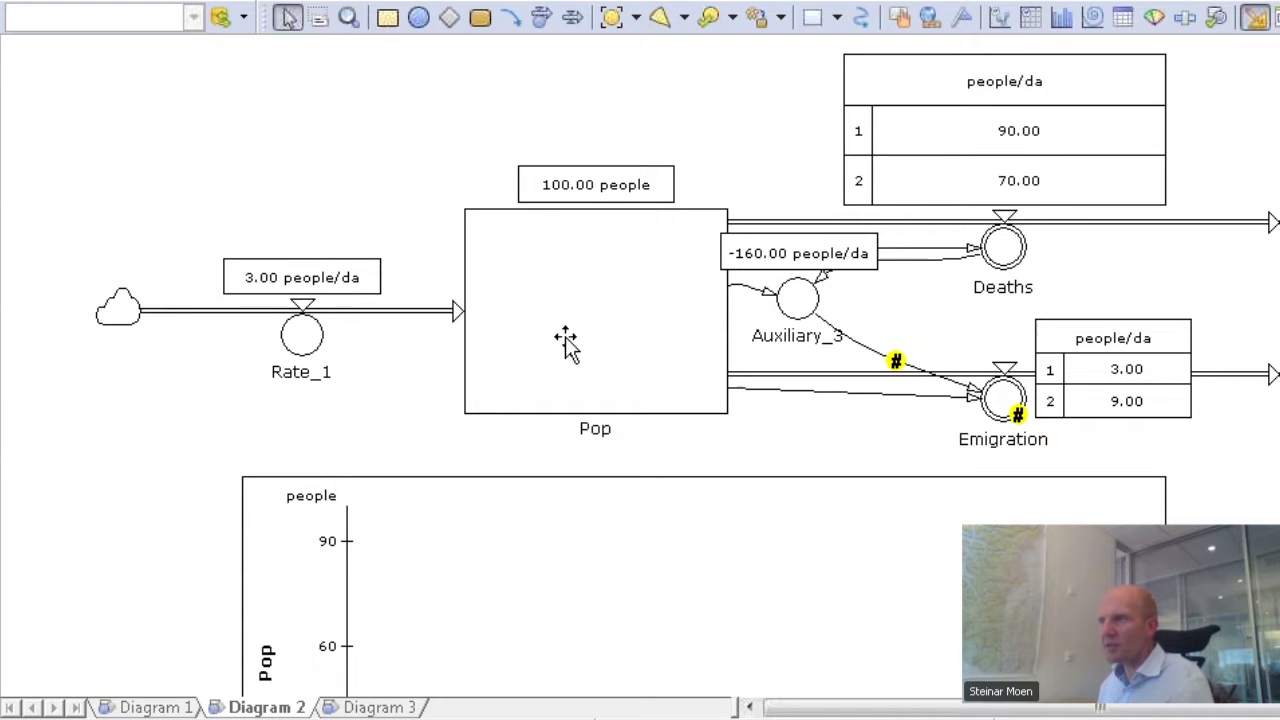
Step: Change the first element in the Deaths definition to 10, giving Pop * {10,70}% / 1<<da>>, and check the auxiliary's value
double_click(1003, 245)
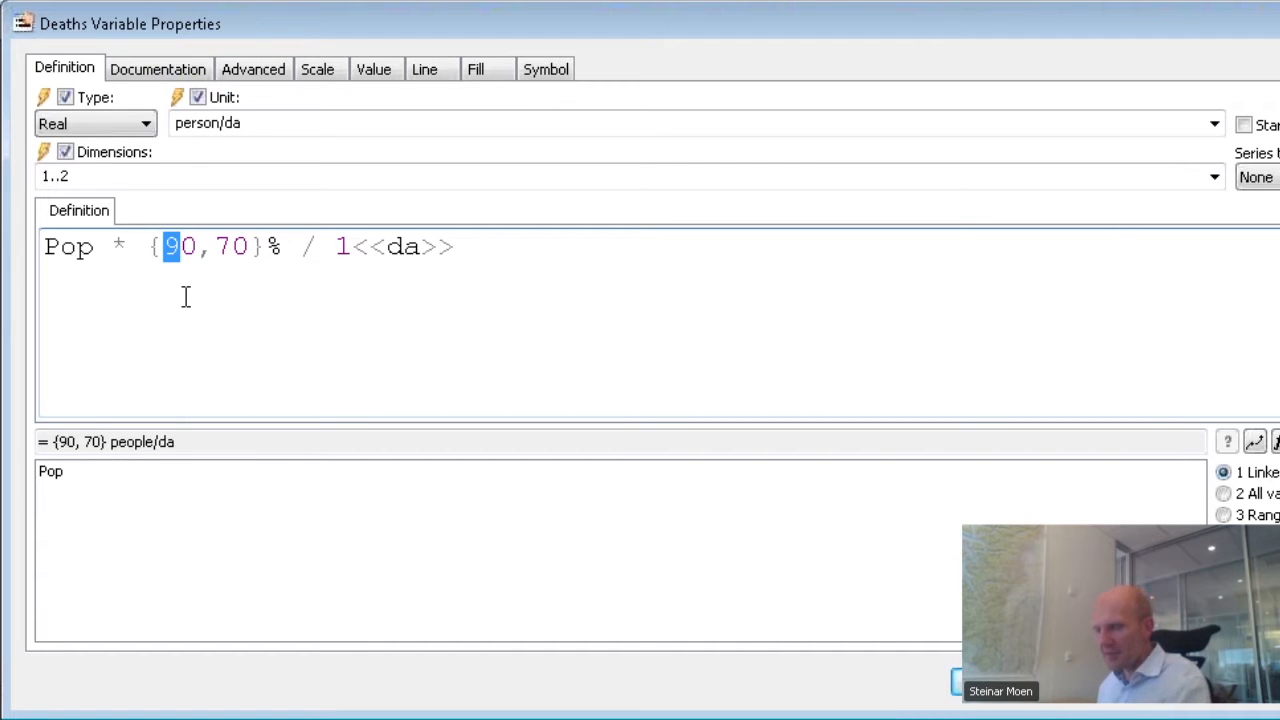
text(1)
click(1033, 710)
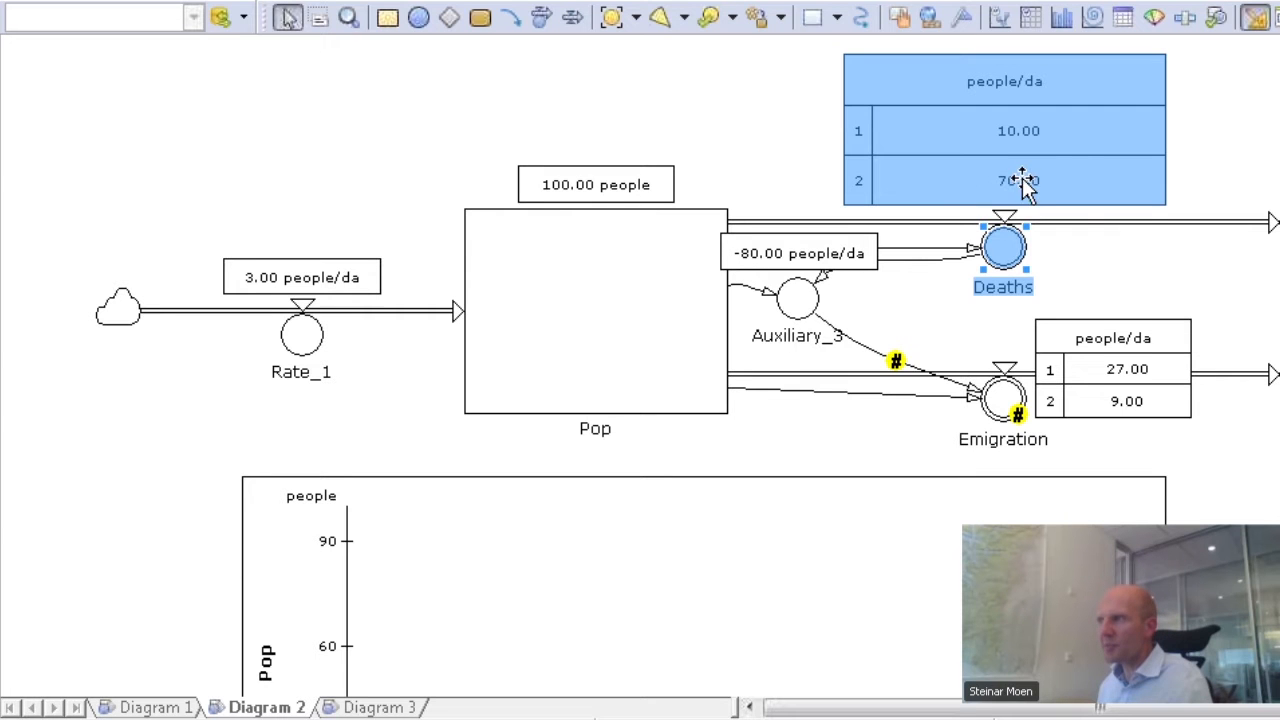
click(1240, 315)
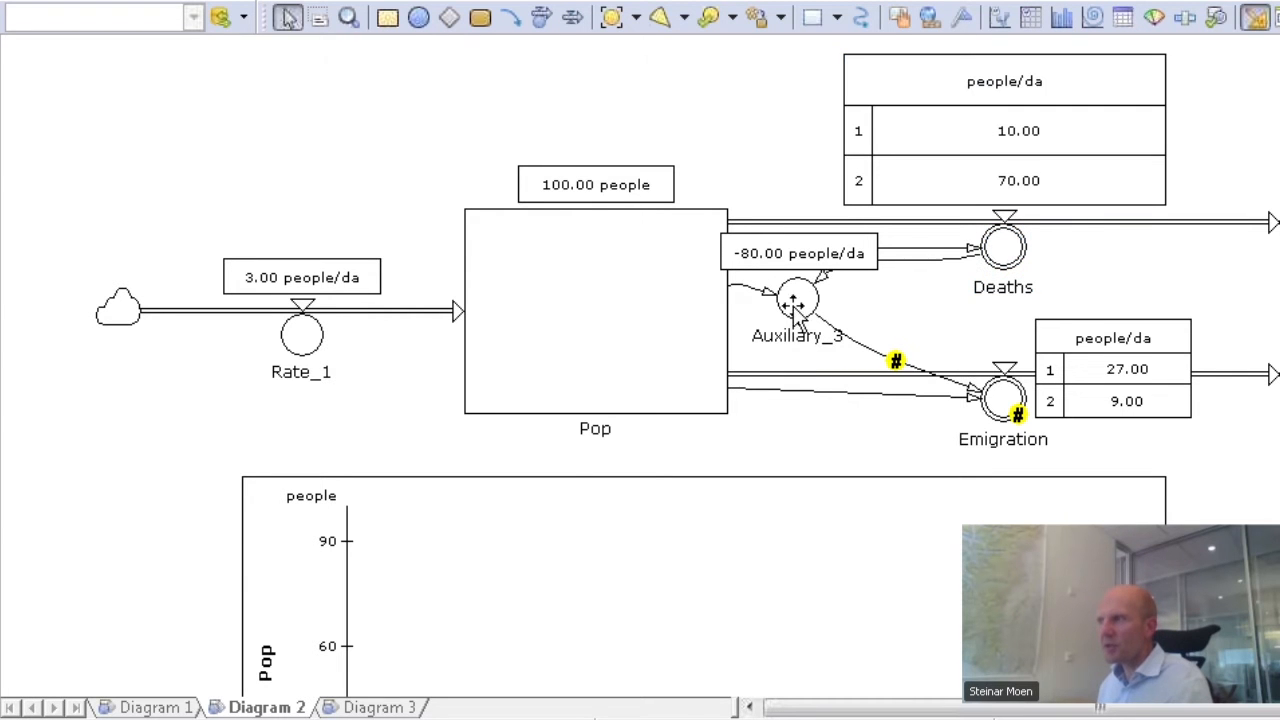
mouse_move(811, 293)
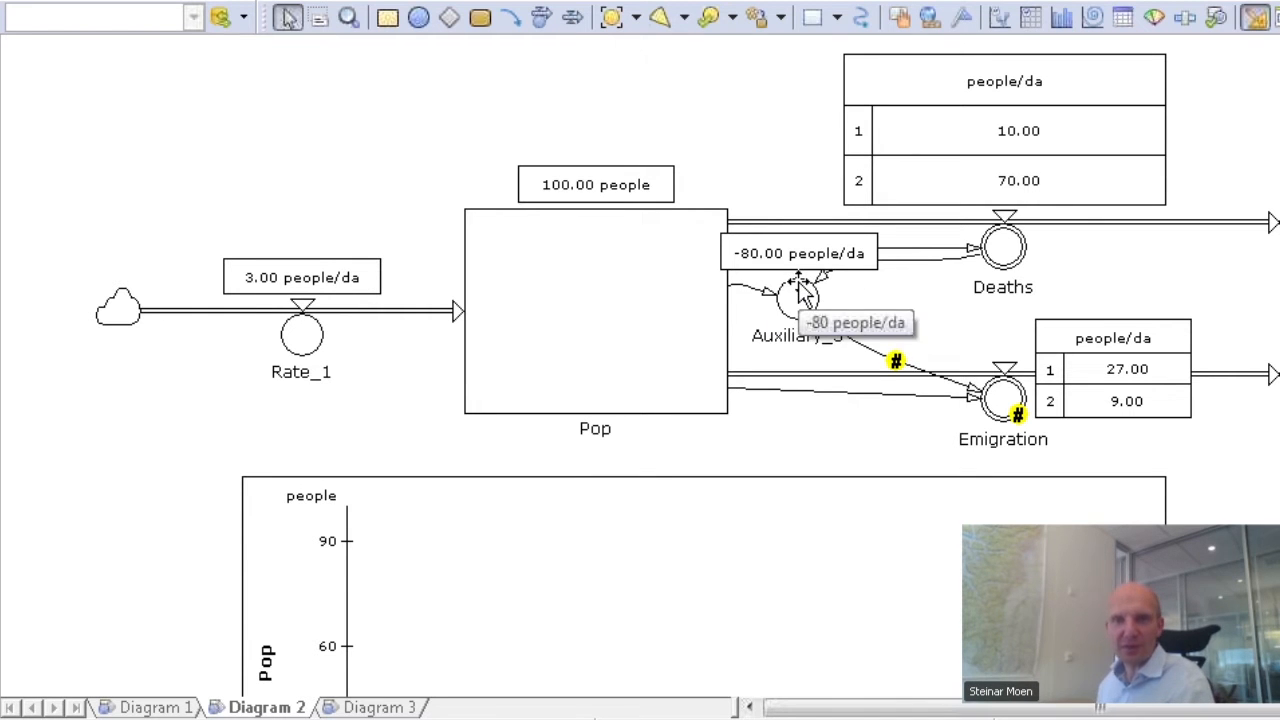
Step: Replace Deaths with Auxiliary_3 in the Emigration definition, giving (Pop - Auxiliary_3*TIMESTEP) * 30% / 1<<da>>
click(1005, 398)
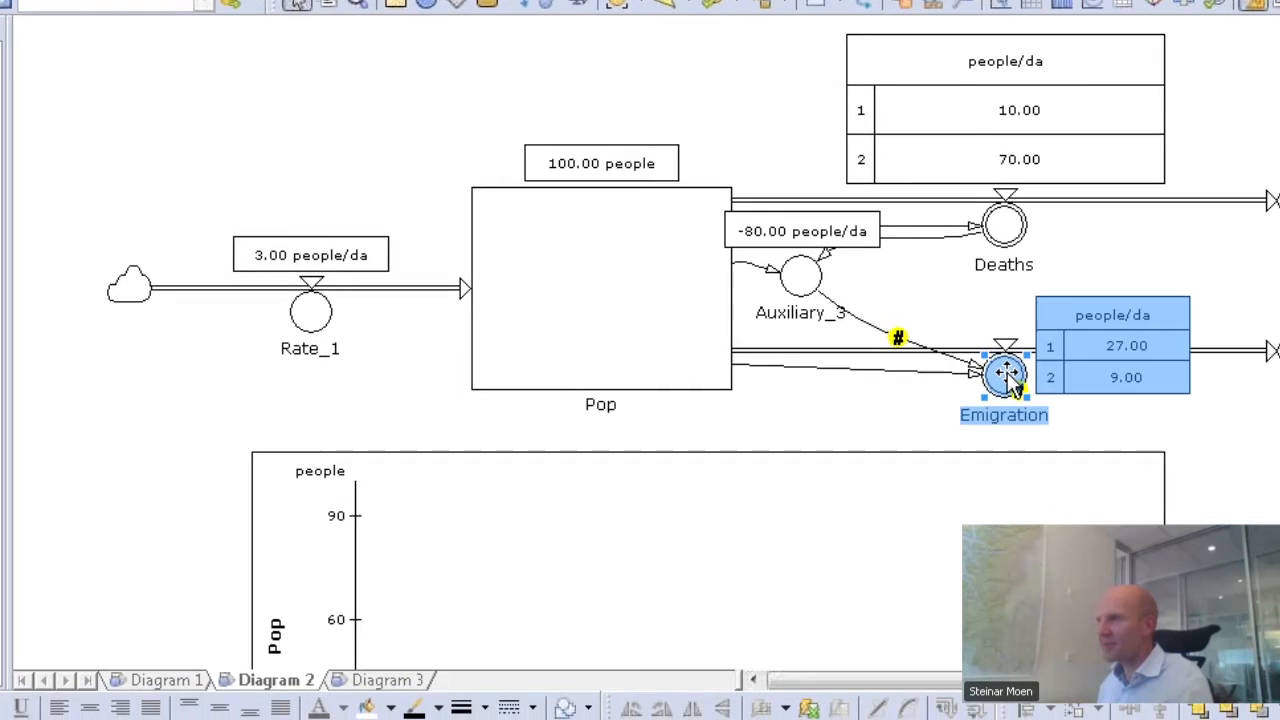
double_click(1008, 376)
double_click(218, 248)
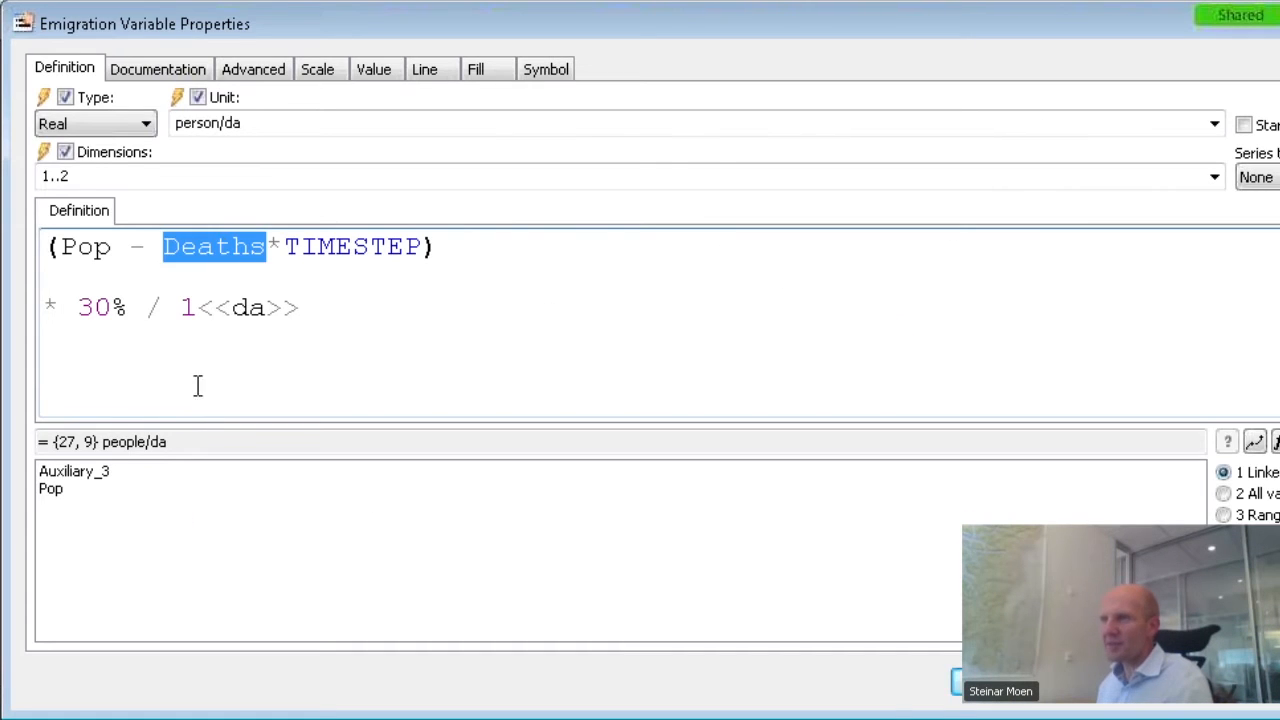
double_click(66, 471)
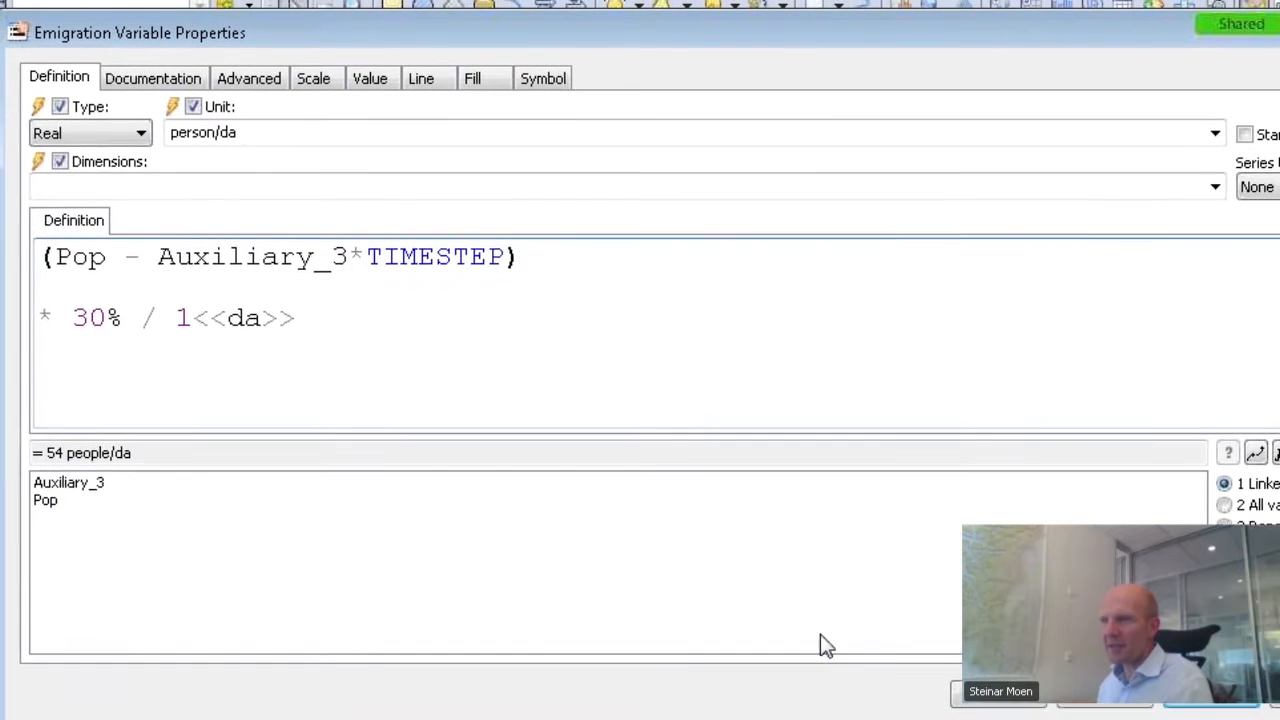
click(1003, 707)
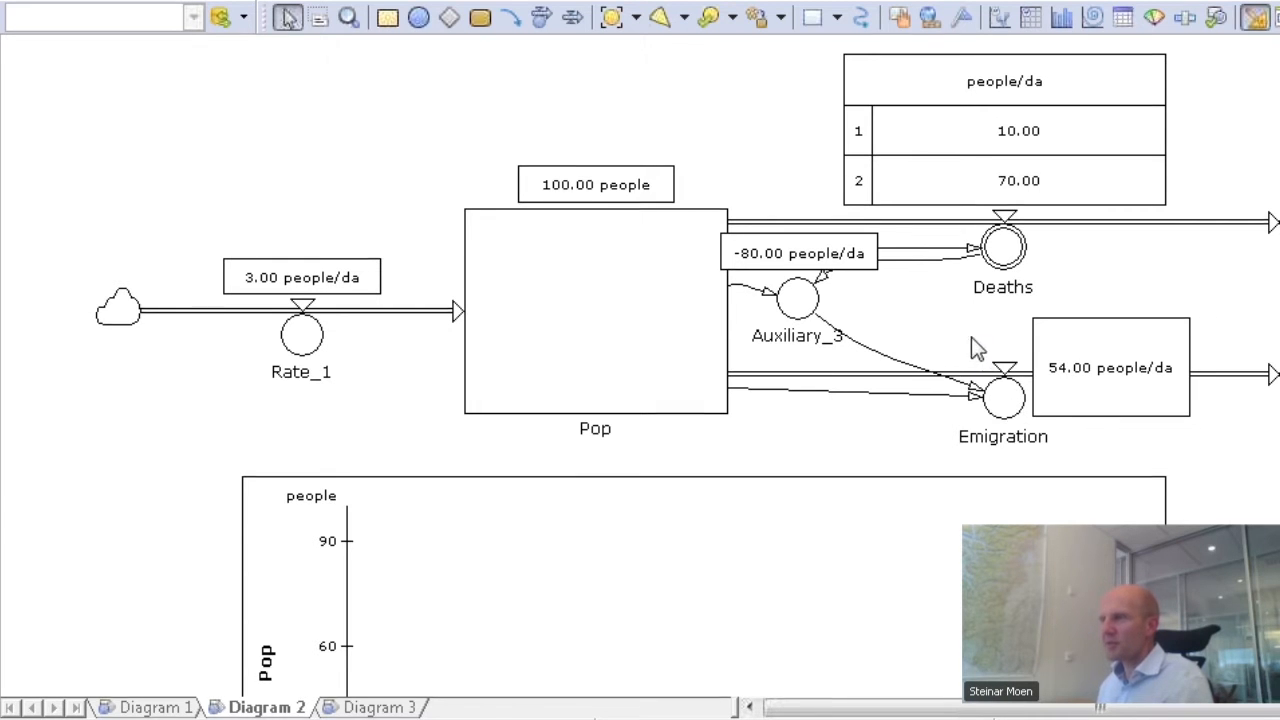
Step: Change the minus sign to a plus in the Emigration definition, giving (Pop + Auxiliary_3*TIMESTEP) * 30% / 1<<da>>
click(1005, 405)
double_click(1000, 378)
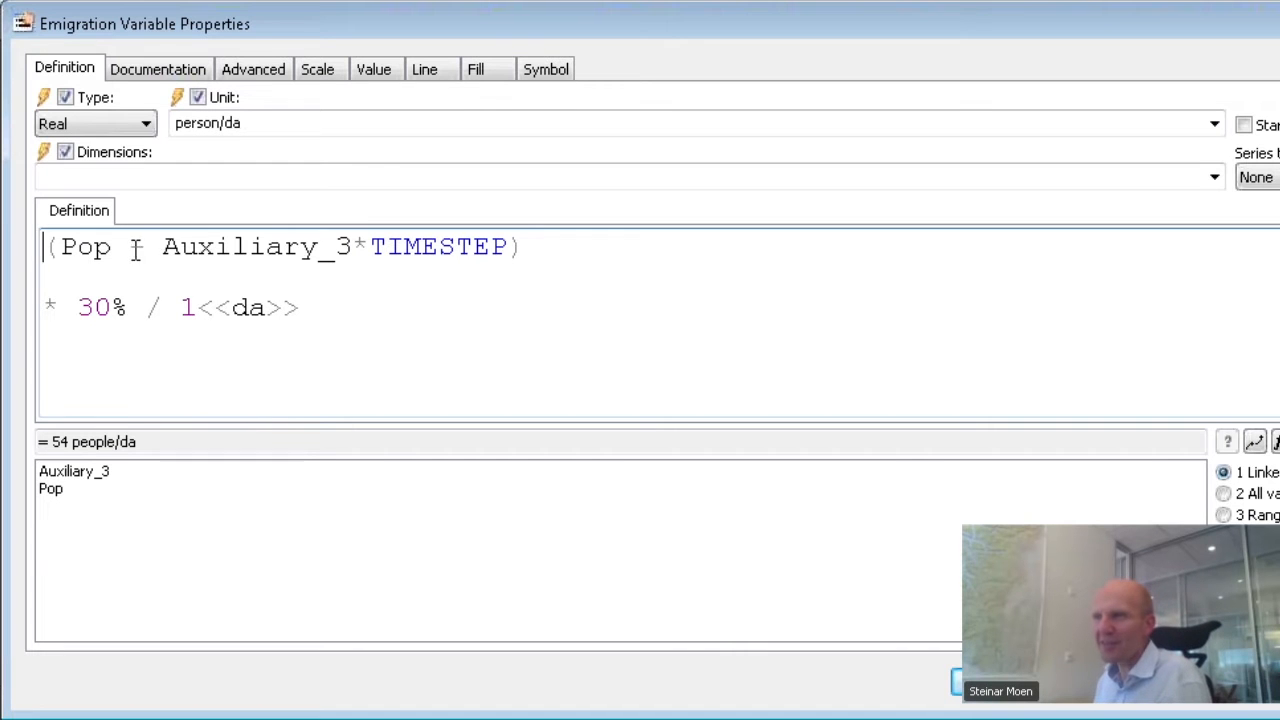
drag(131, 246, 146, 246)
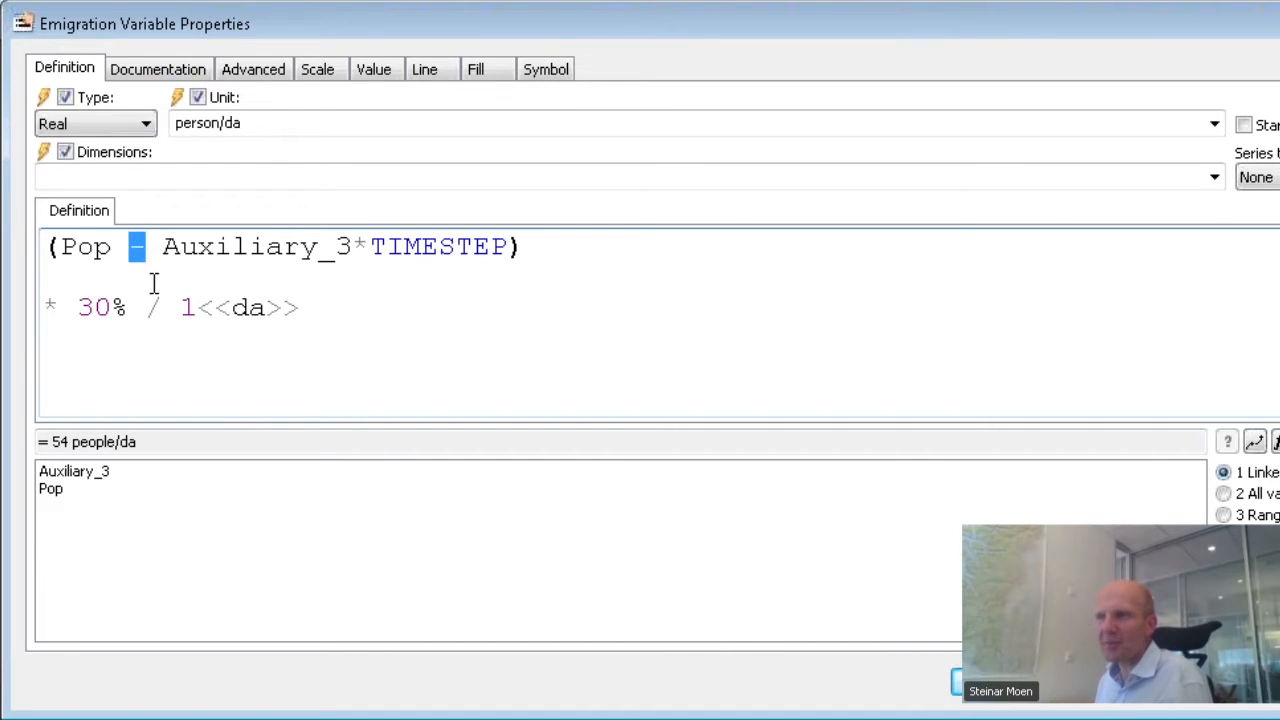
text(+)
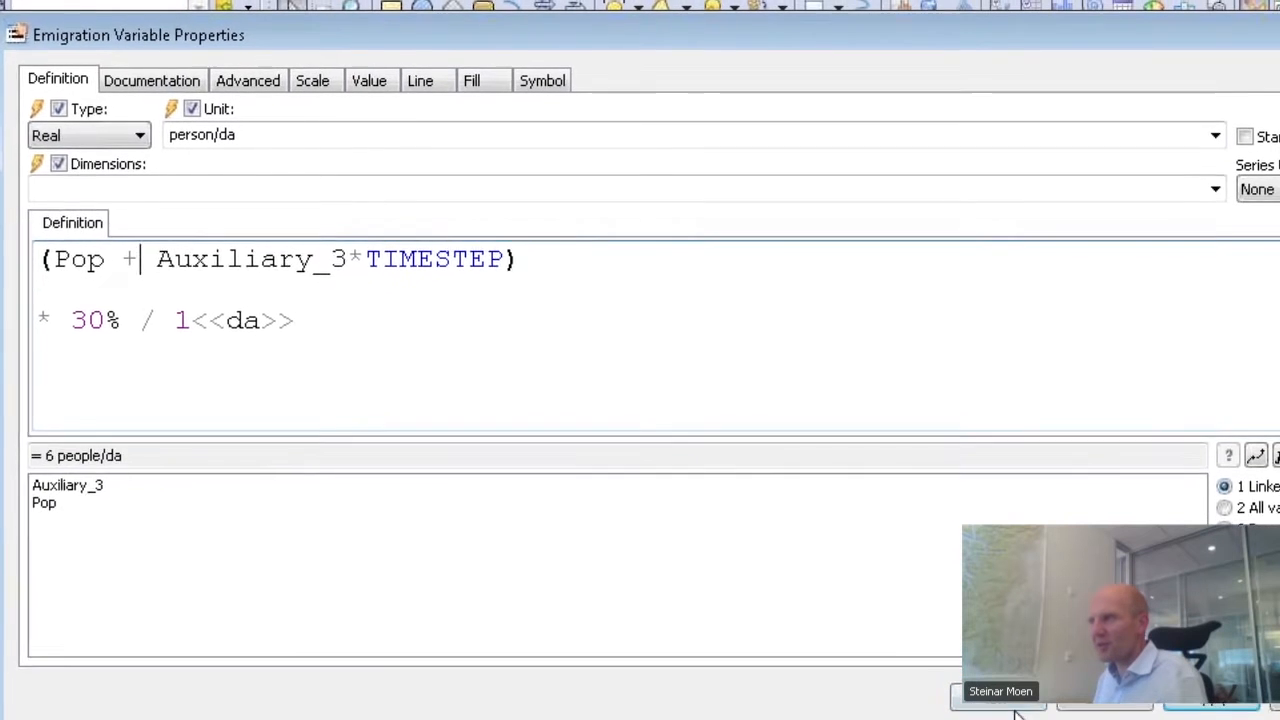
click(980, 703)
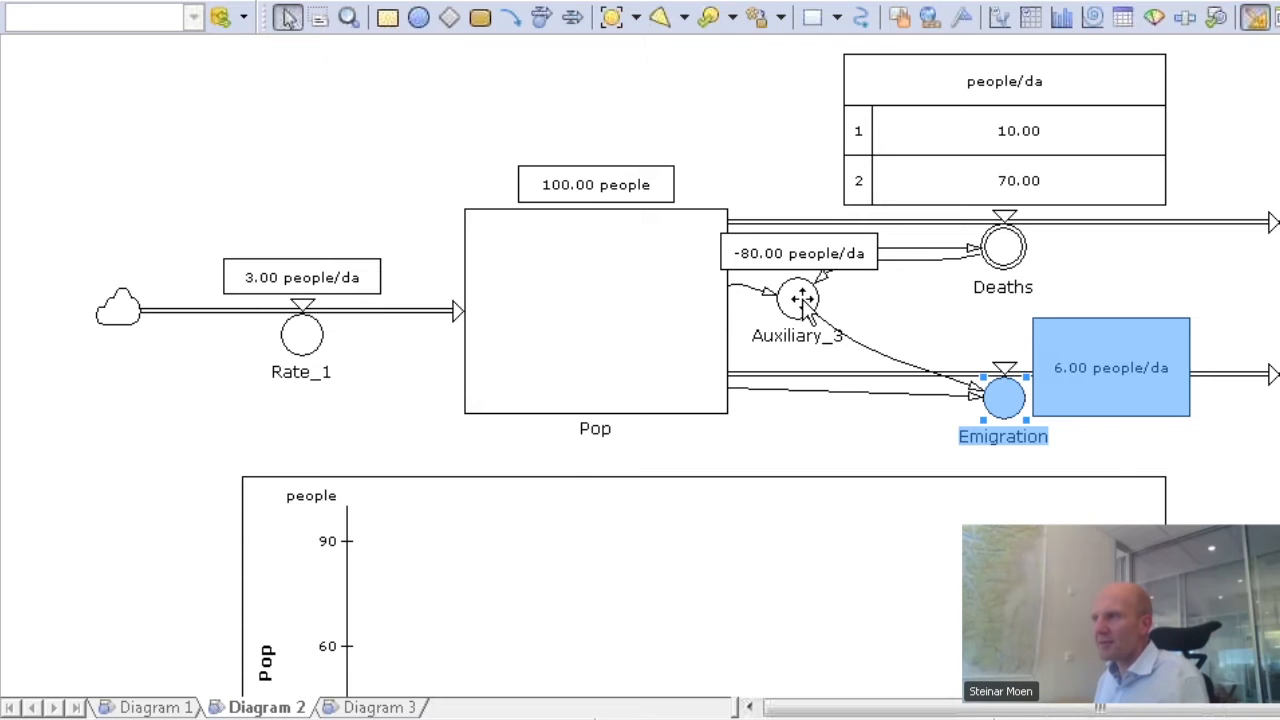
Step: Examine the automatic flow equations of the Pop level, focusing on how Deaths is collected, and close its properties
mouse_move(808, 316)
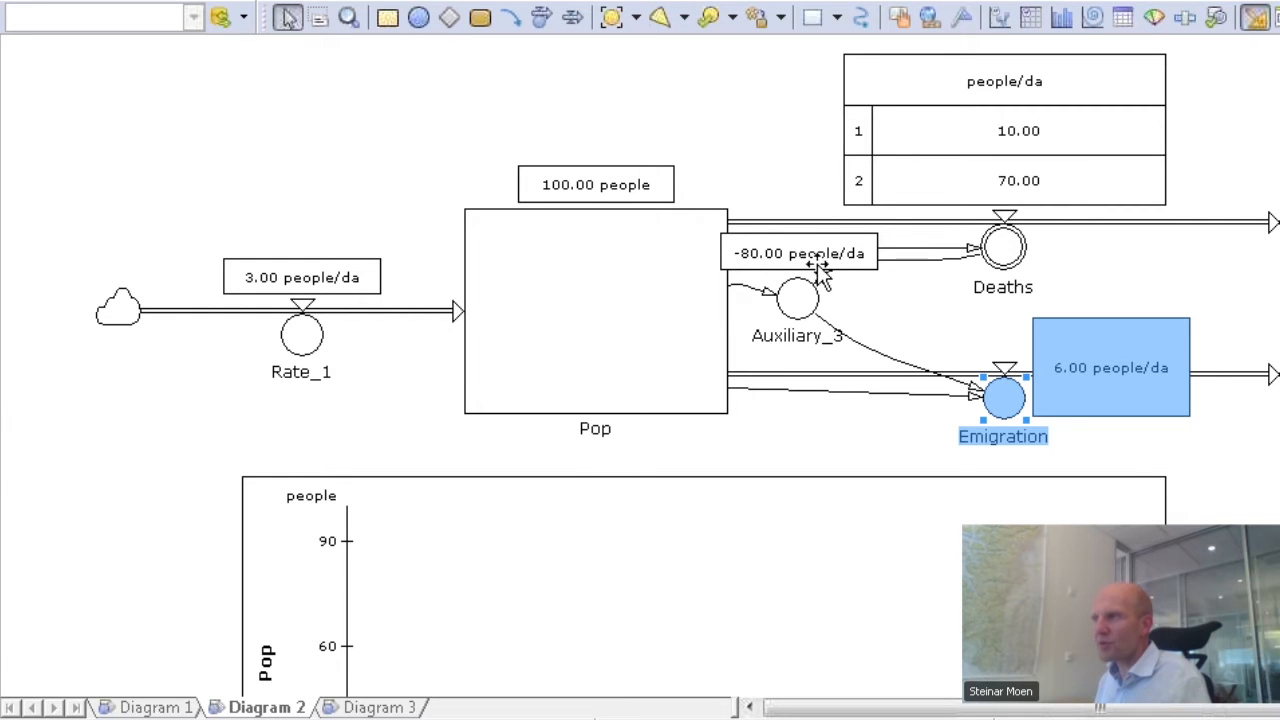
double_click(618, 288)
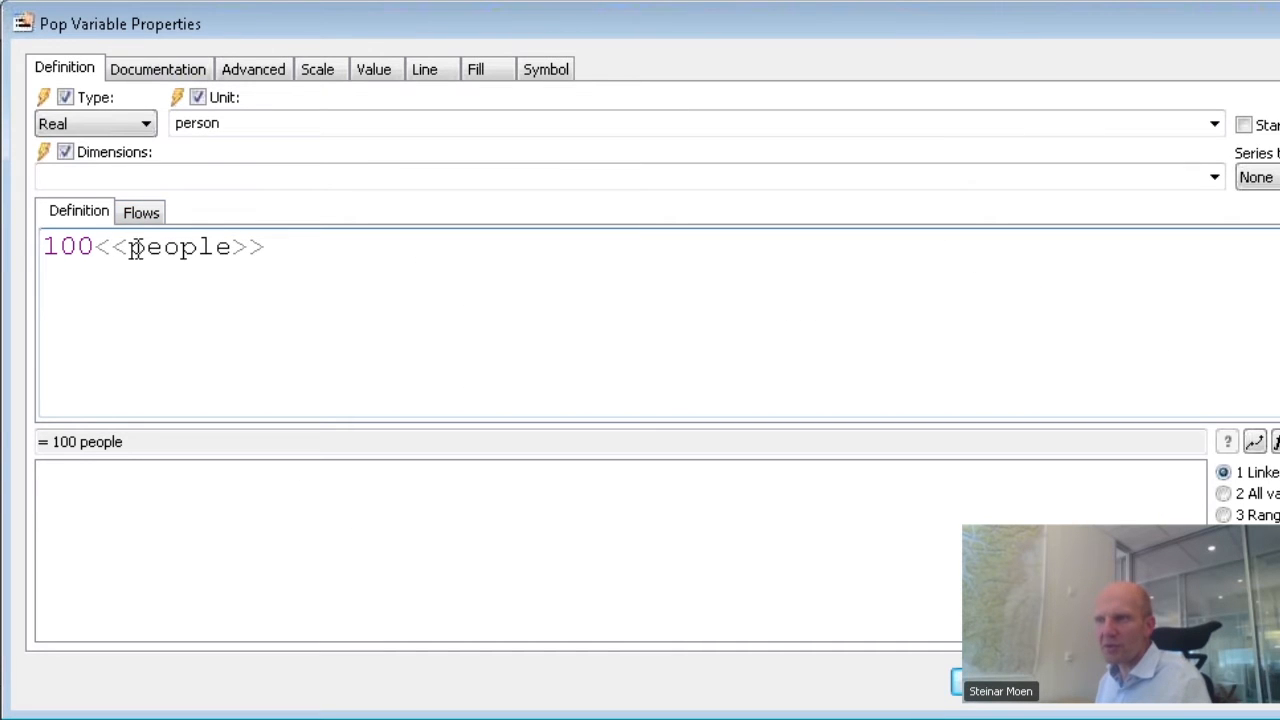
click(141, 214)
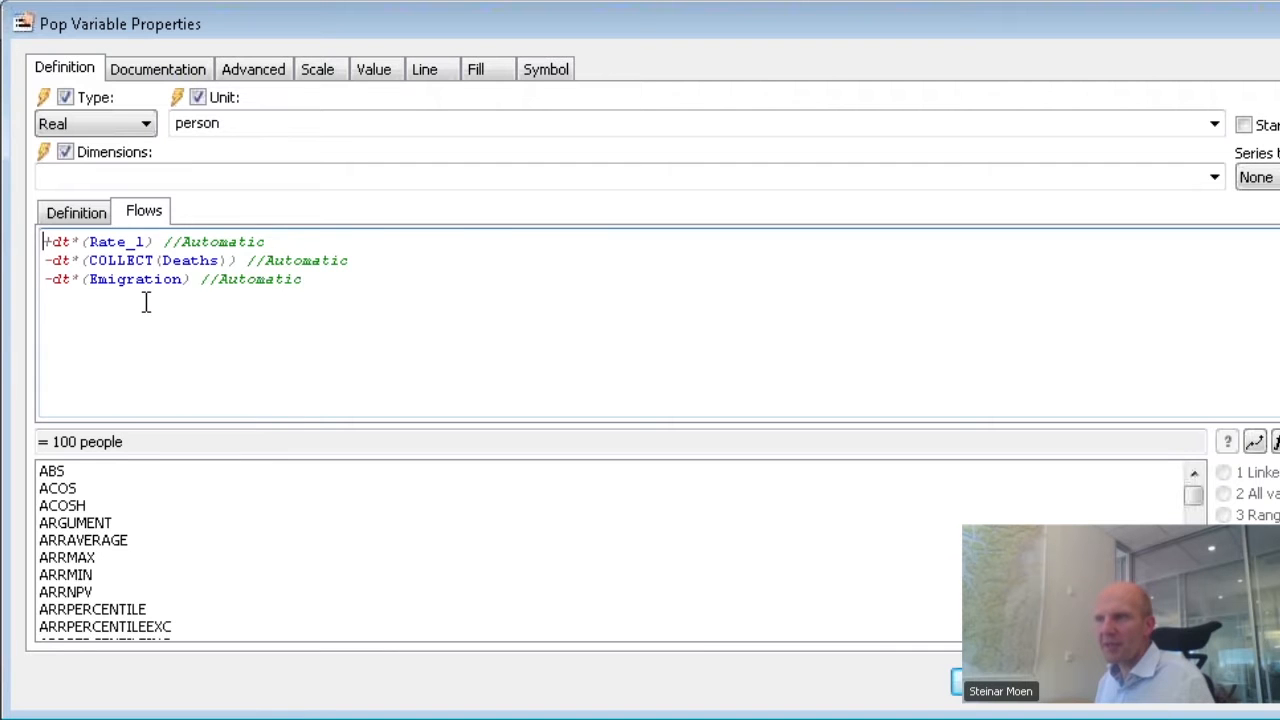
scroll(136, 380, up, 2)
scroll(436, 356, up, 1)
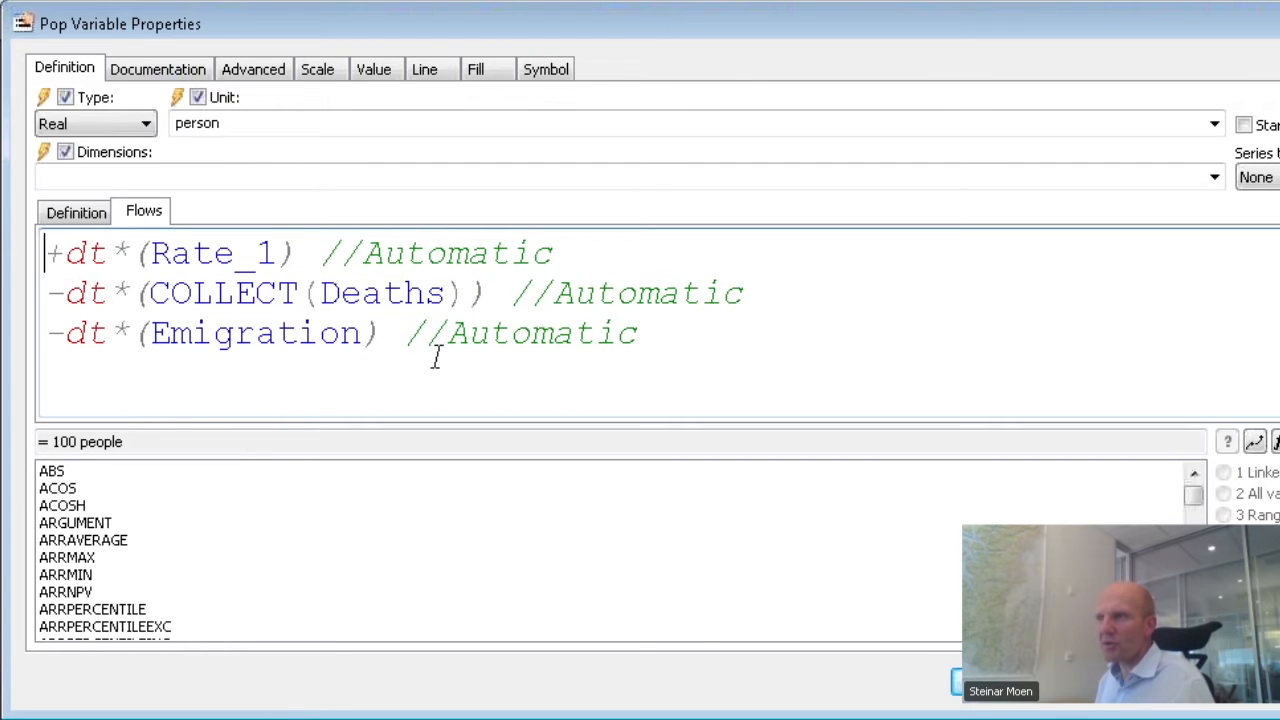
double_click(386, 298)
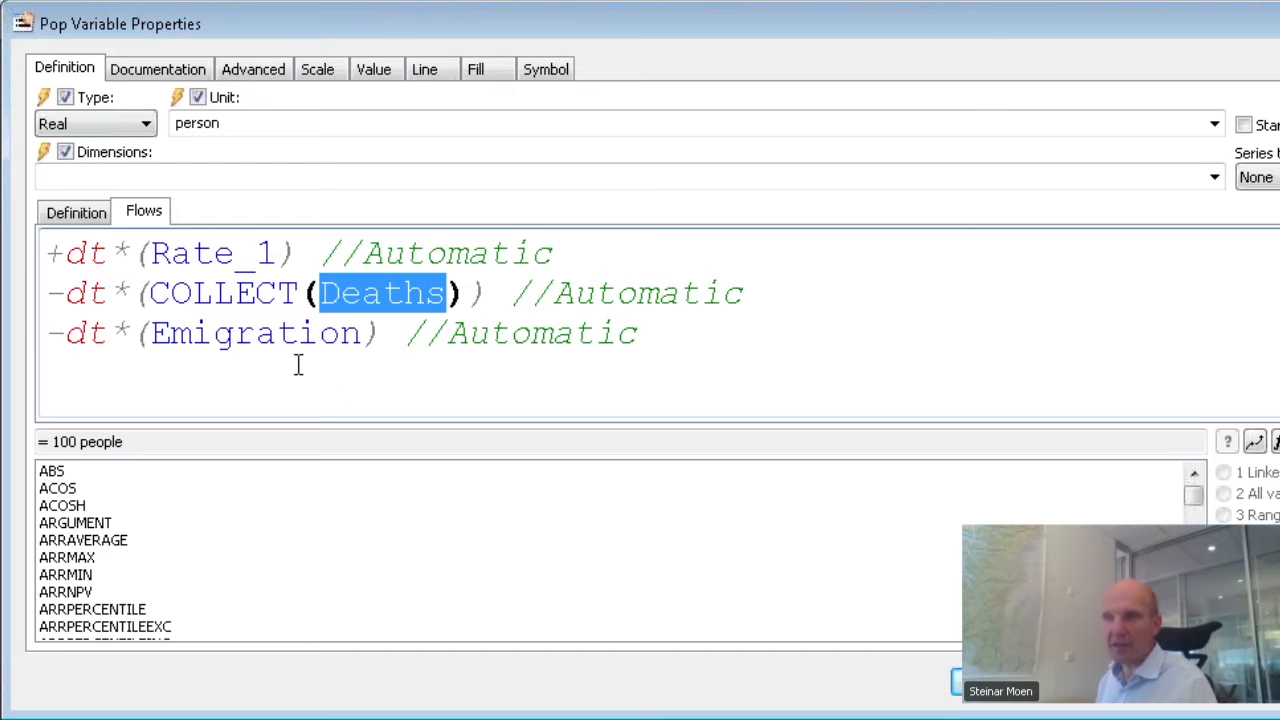
double_click(214, 289)
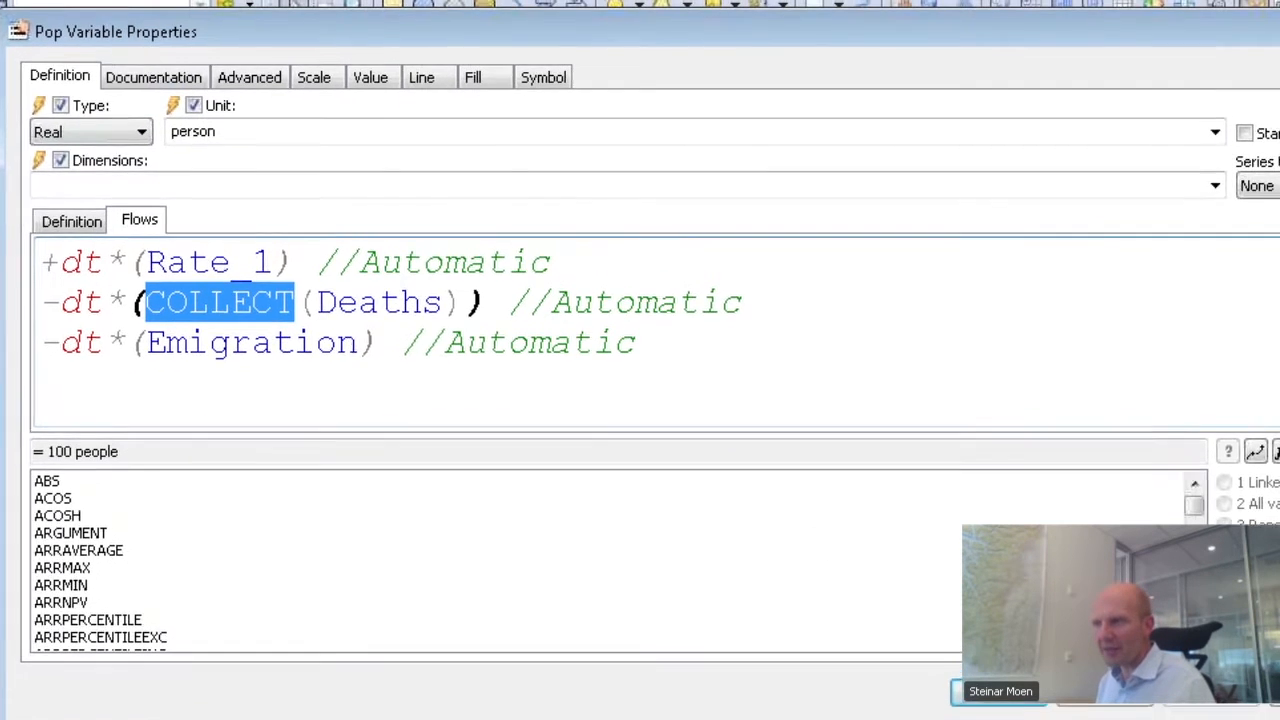
click(1000, 705)
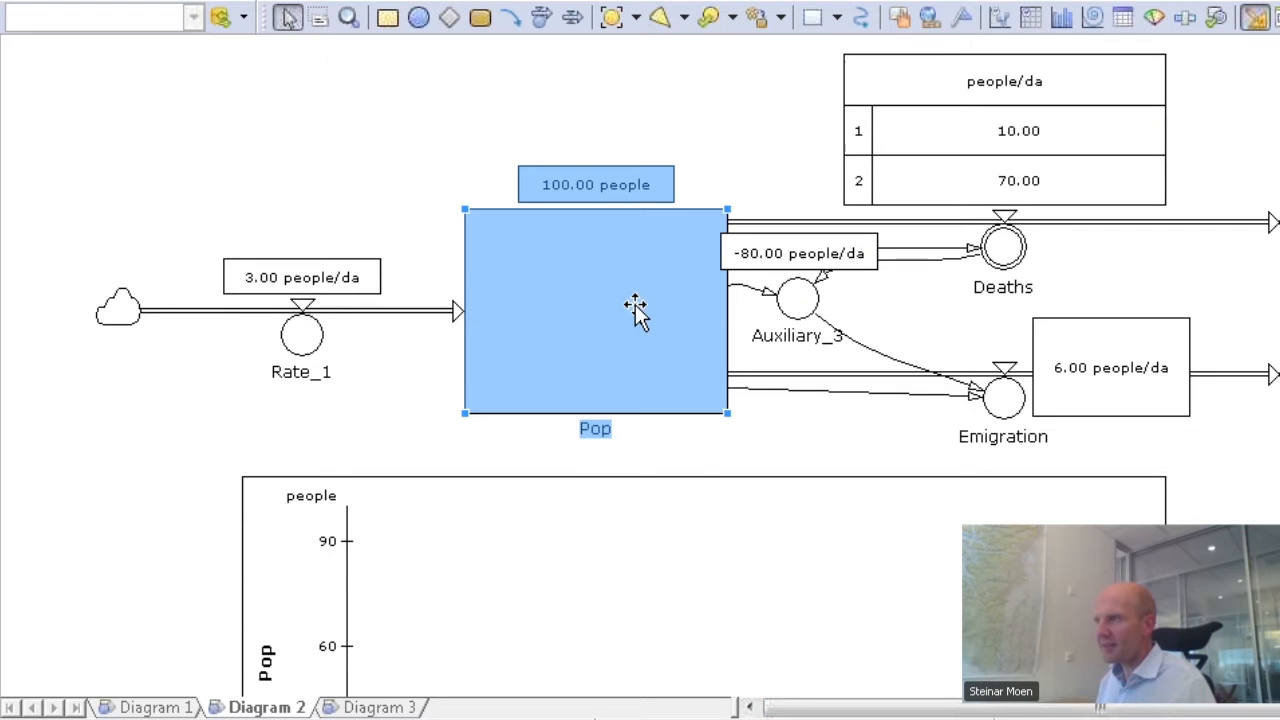
Step: Move Auxiliary_3 slightly farther from Pop in the diagram, and check the element summary of Deaths
click(1004, 248)
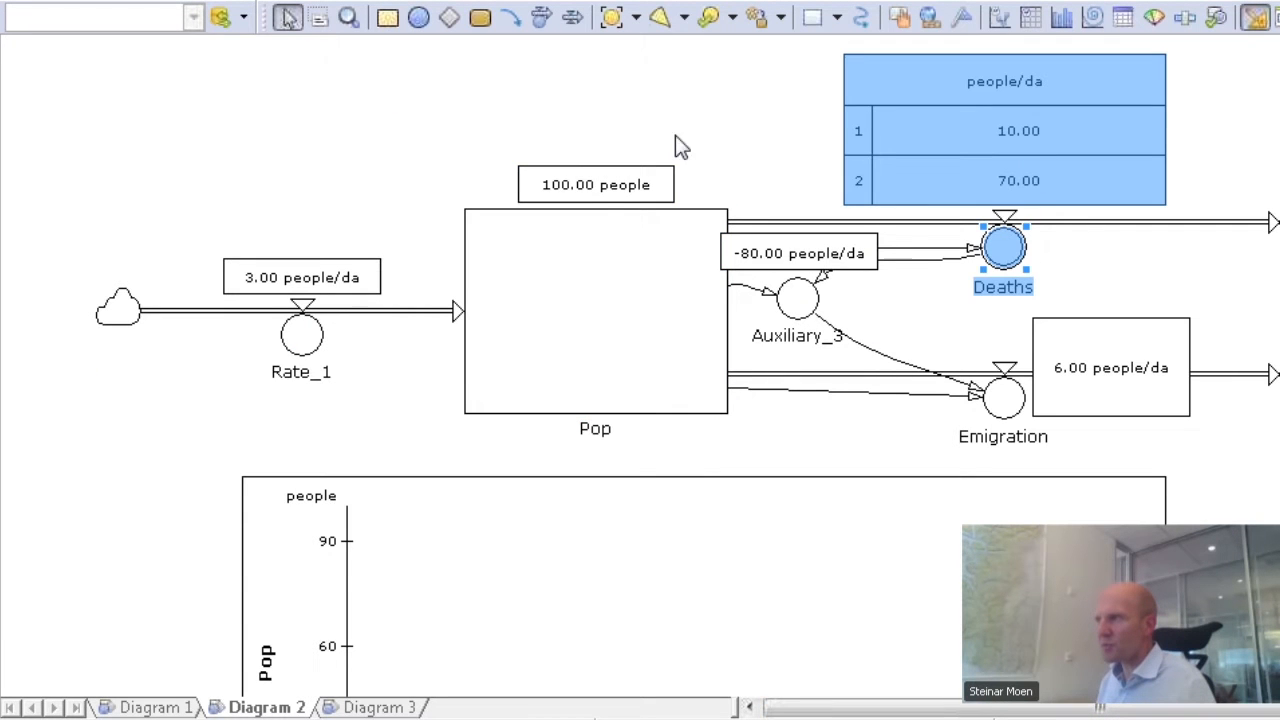
drag(797, 297, 836, 298)
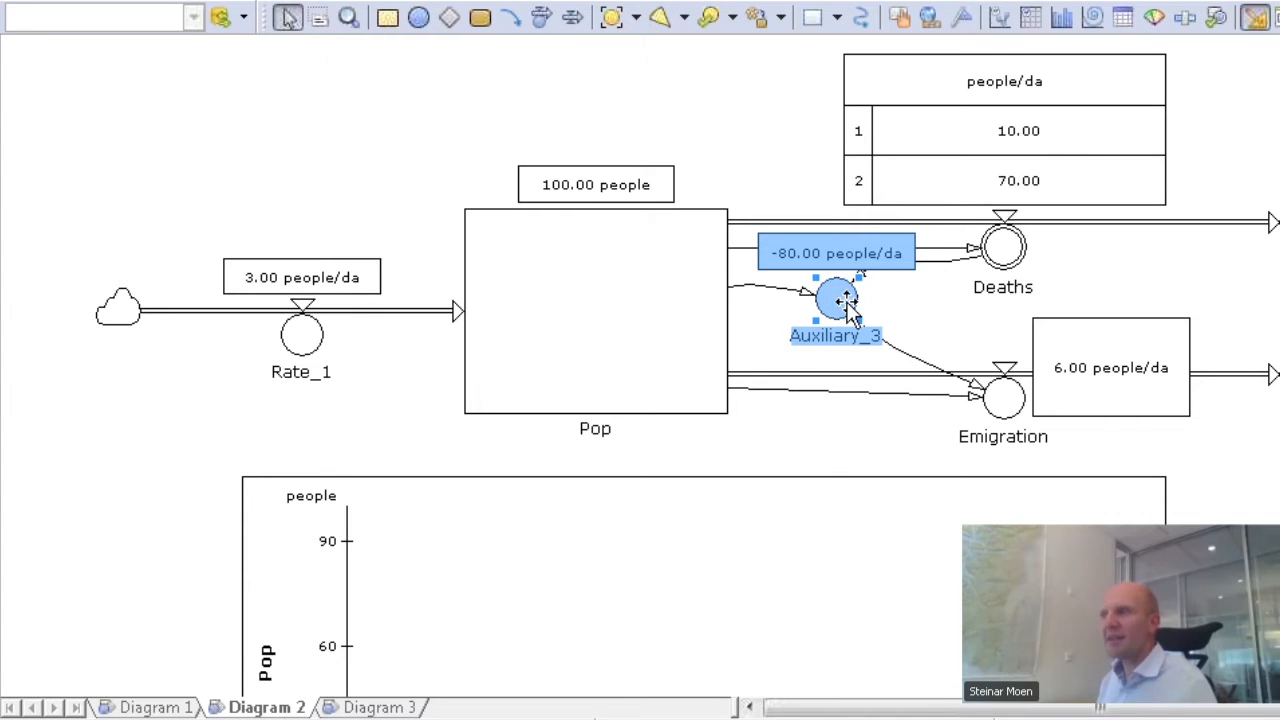
mouse_move(848, 312)
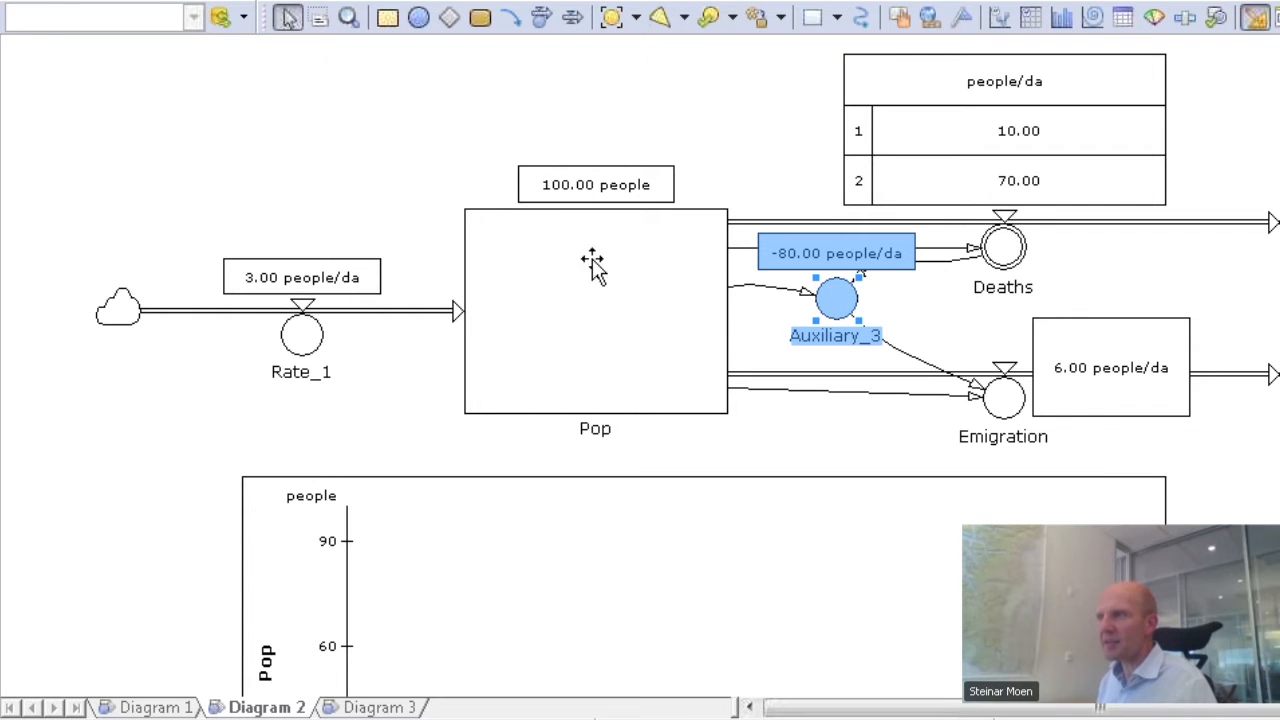
click(1004, 246)
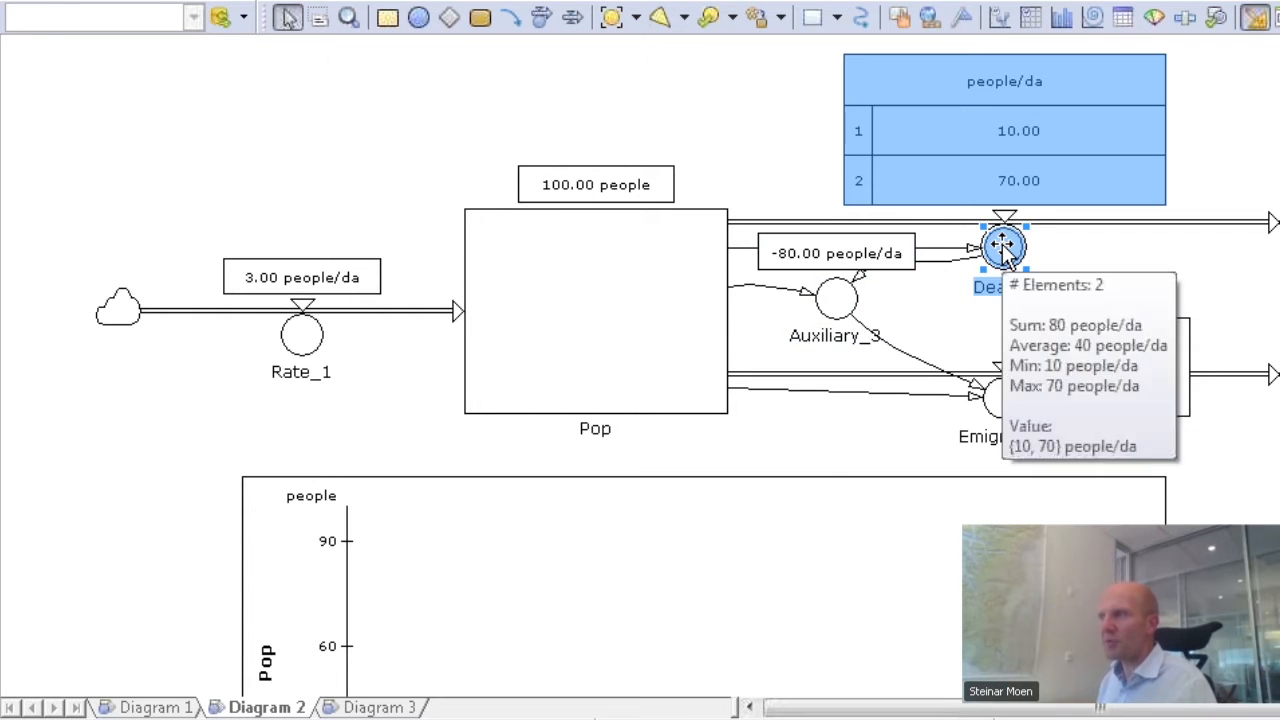
click(613, 296)
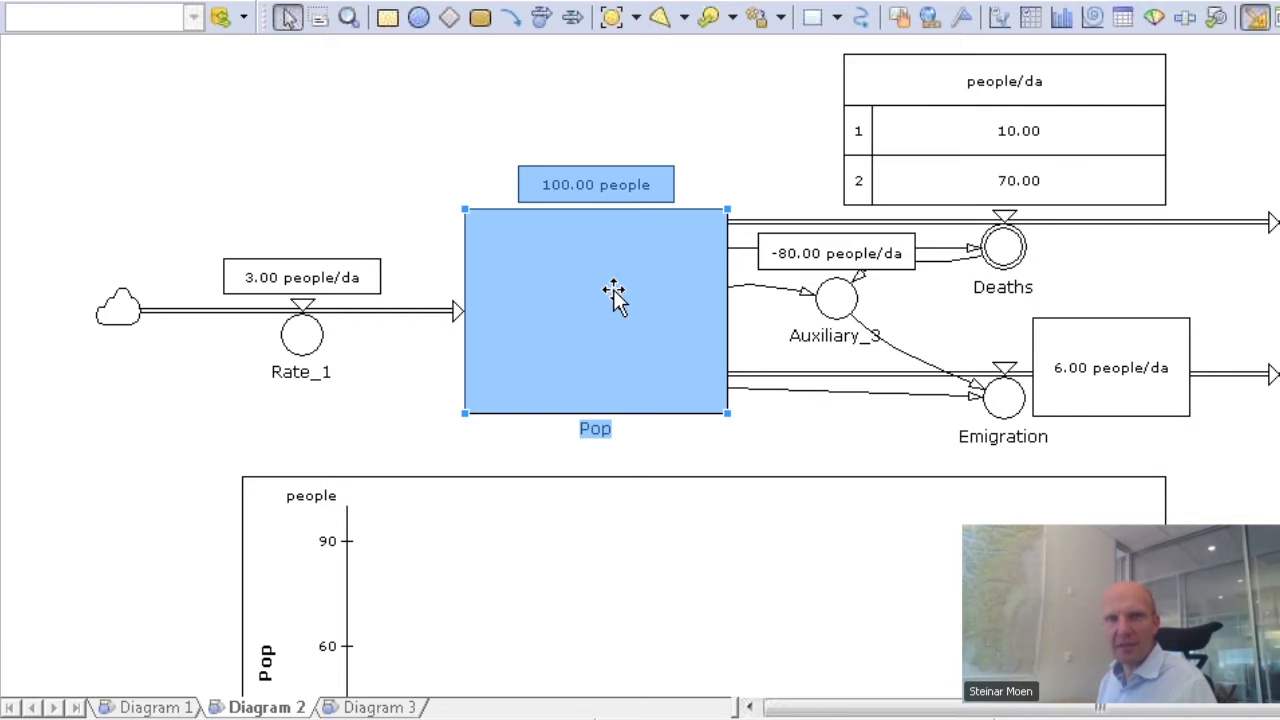
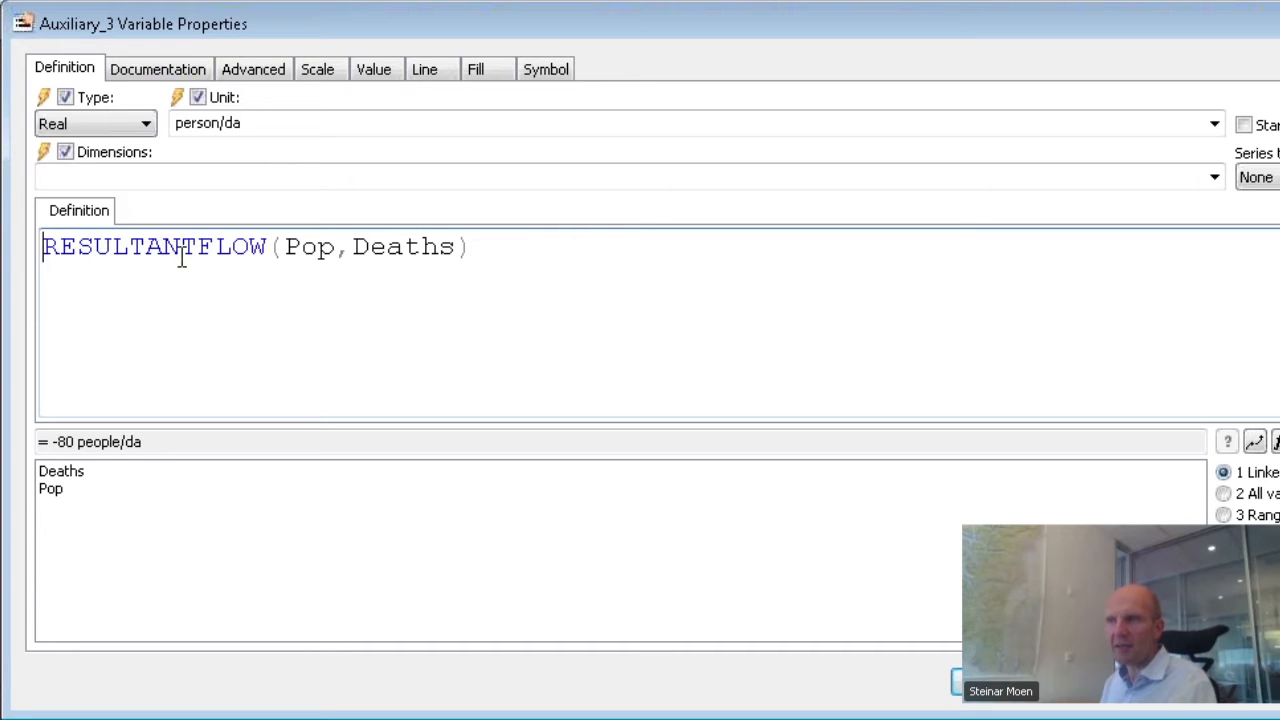
Step: Review the RESULTANTFLOW definition of Auxiliary_3, close its properties and clear the selection in the diagram
mouse_move(182, 256)
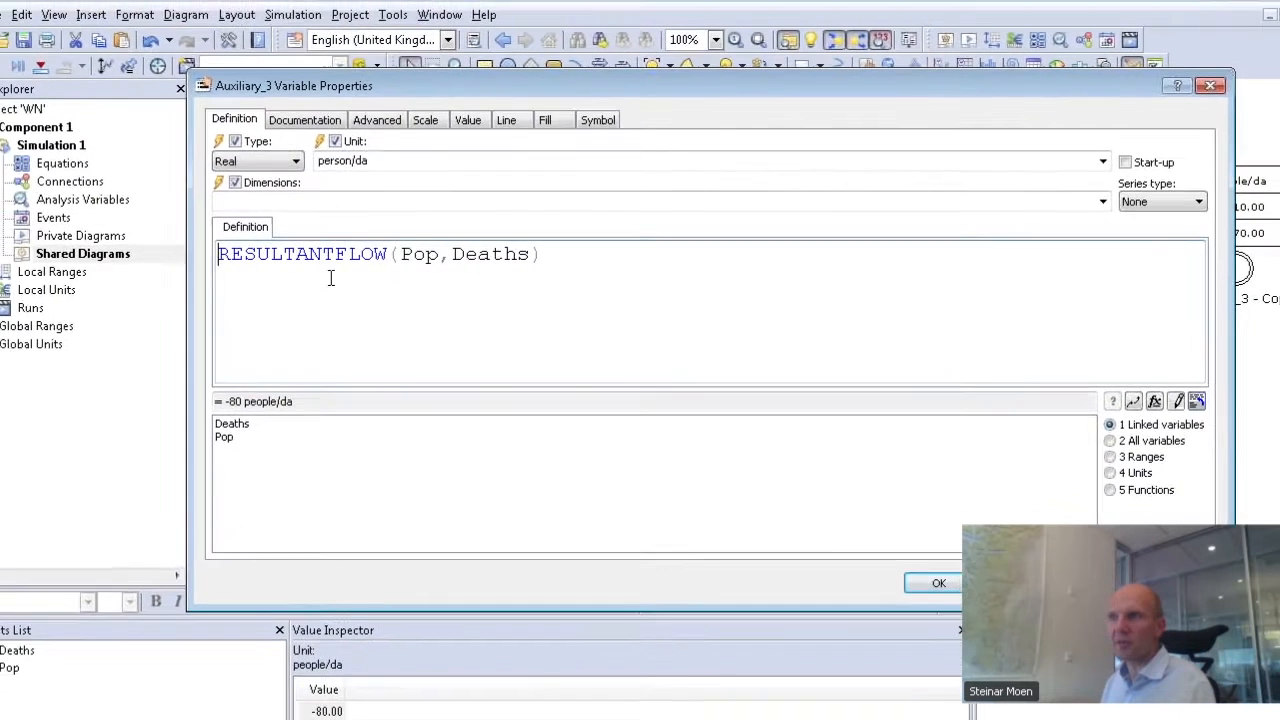
key(Escape)
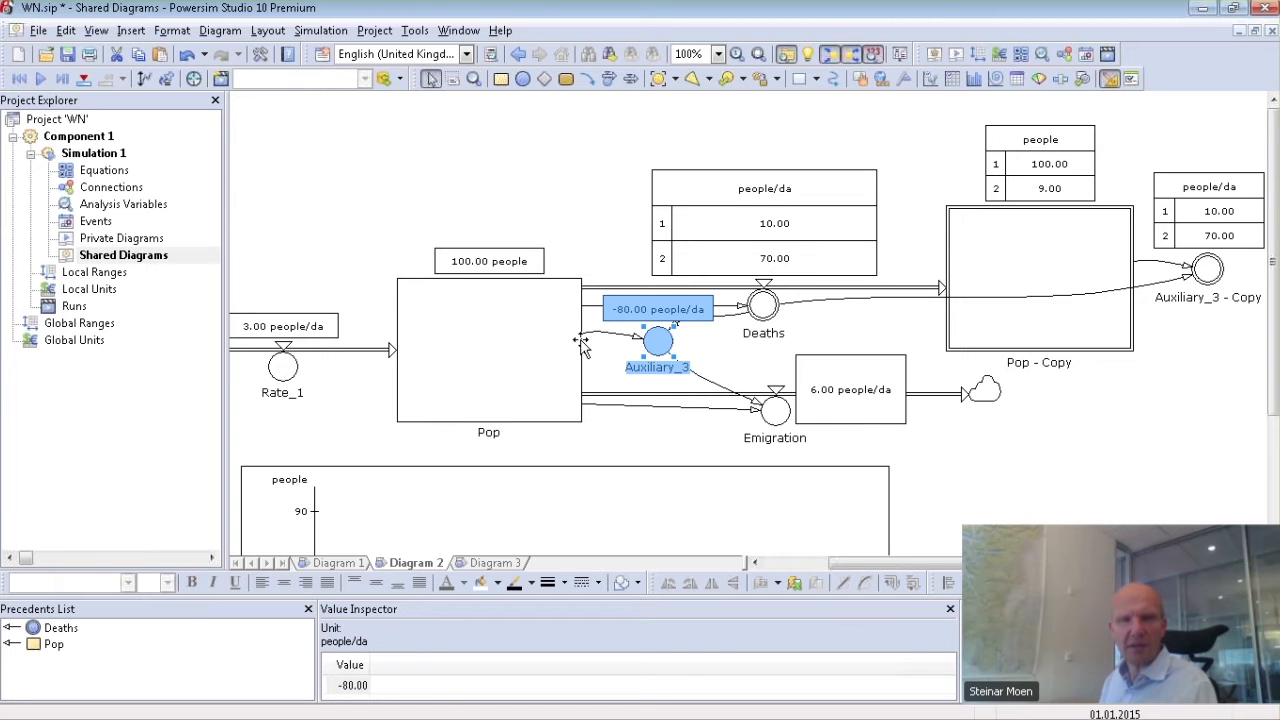
mouse_move(582, 340)
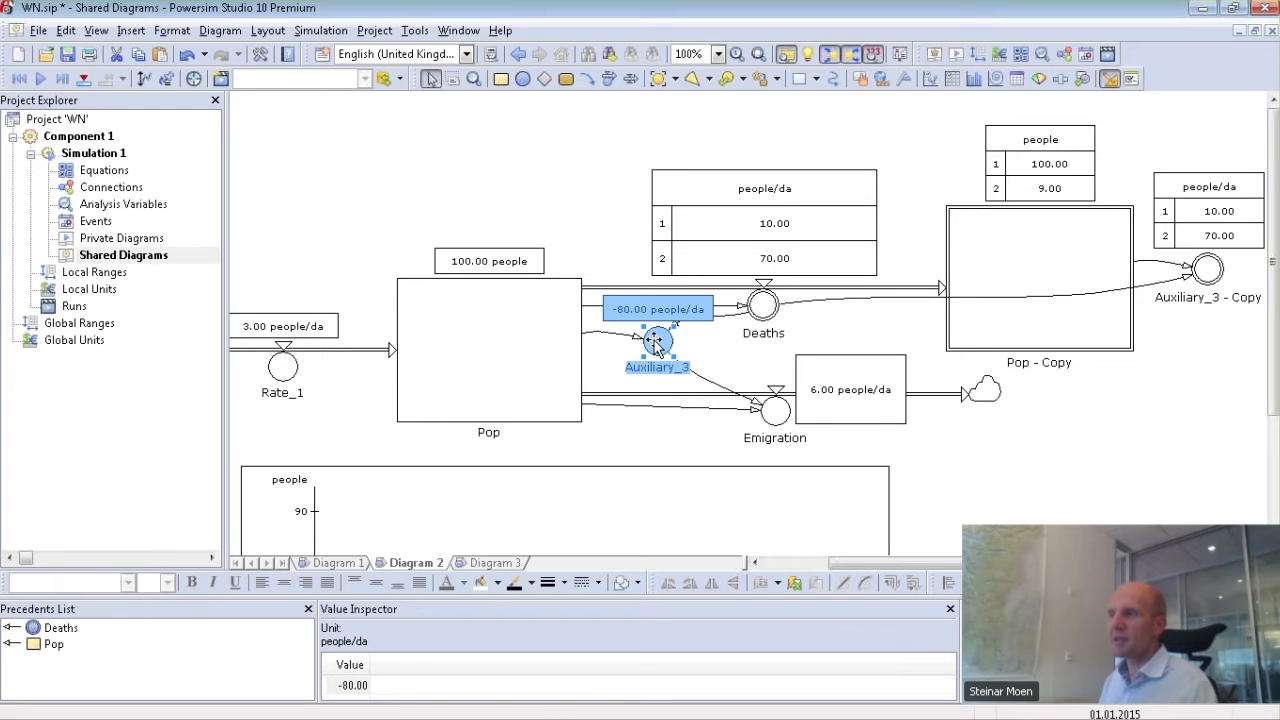
mouse_move(662, 345)
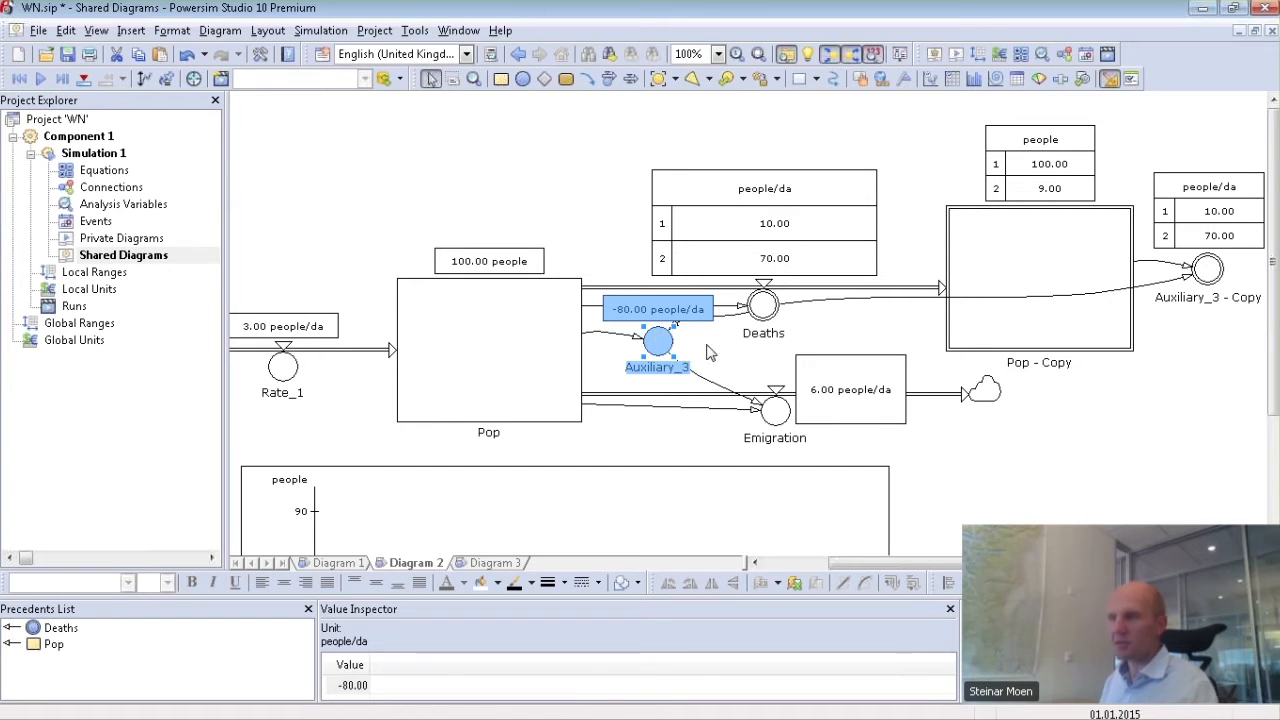
click(705, 350)
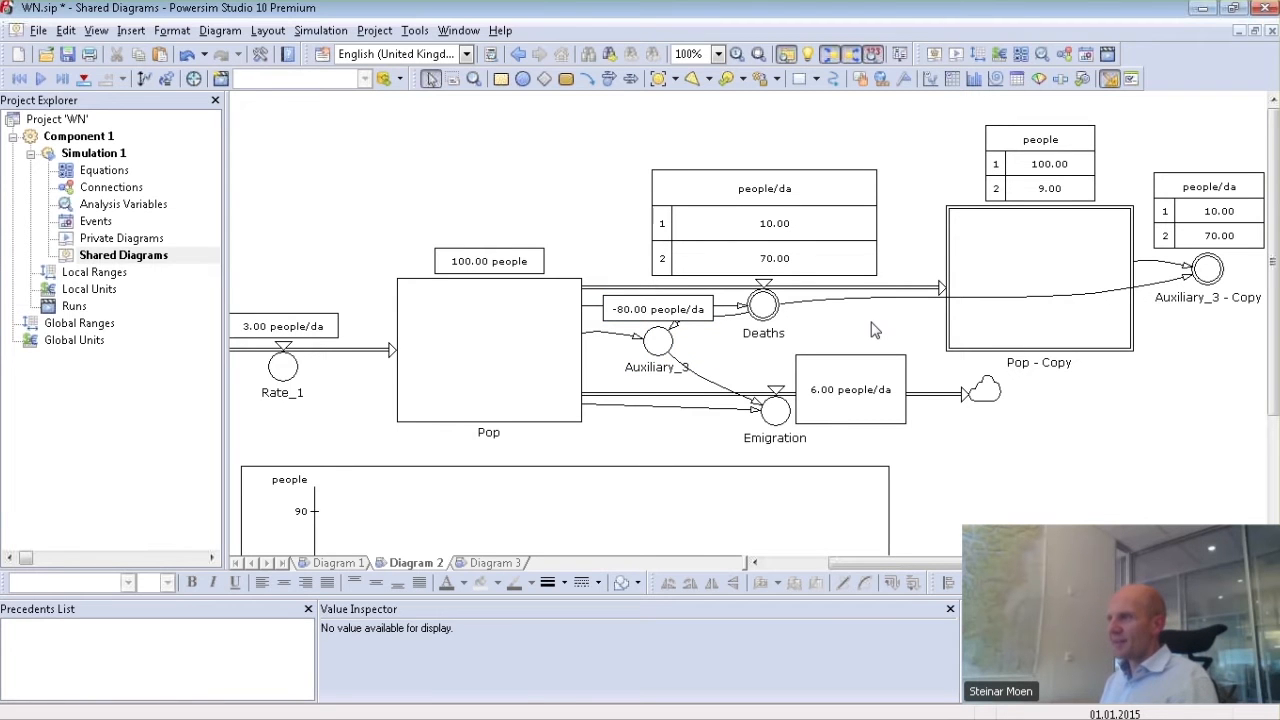
Step: Save the project under the new name WN93.sip in the Havforsk folder
click(39, 31)
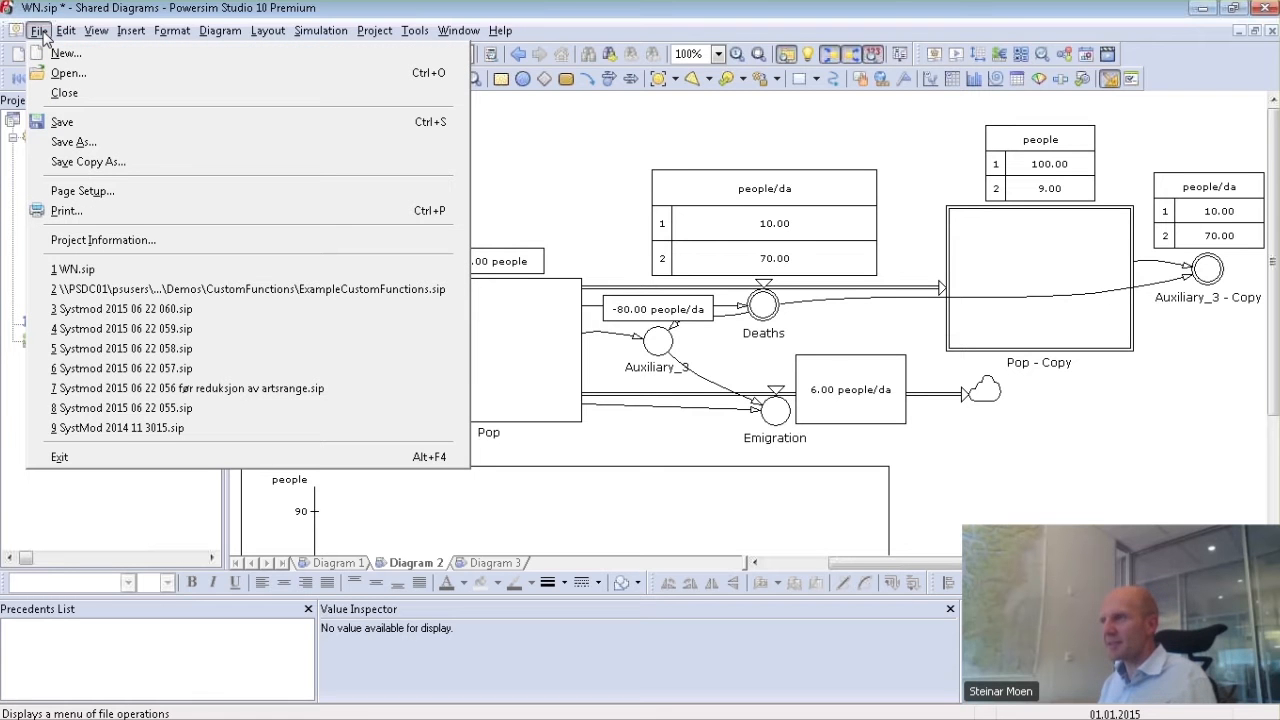
click(80, 142)
key(Left)
key(Left)
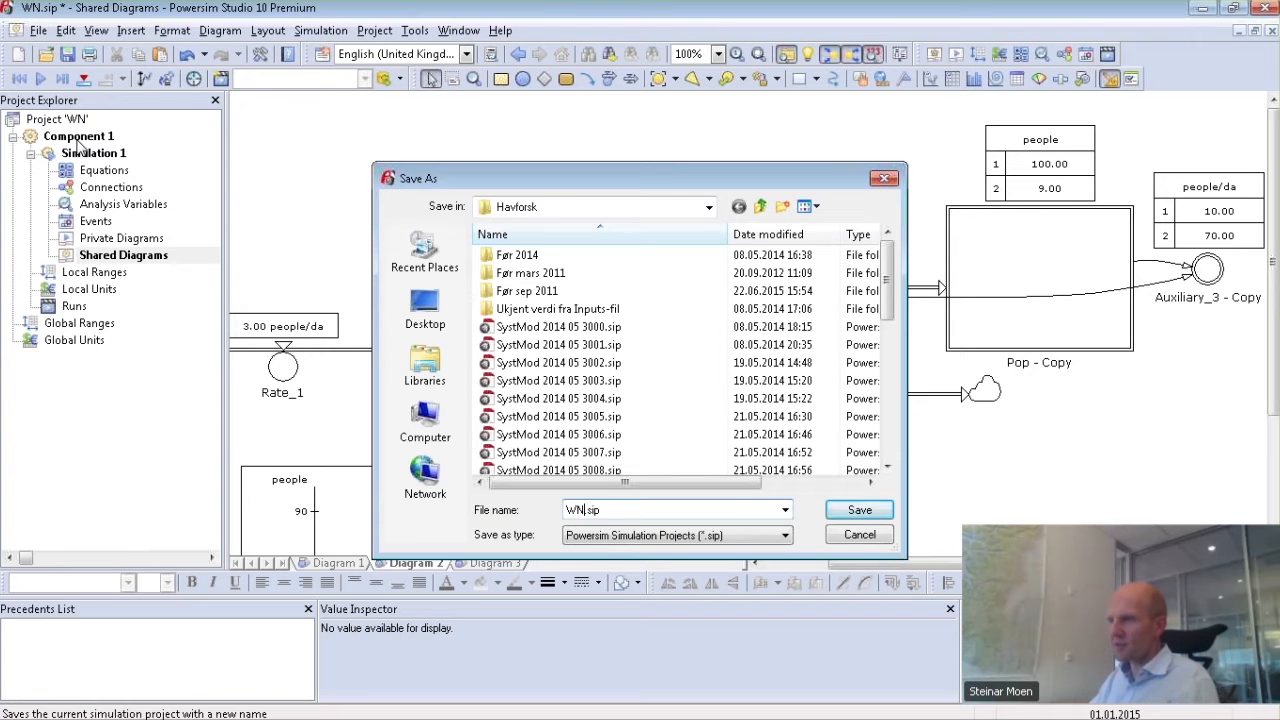
text(93)
key(Return)
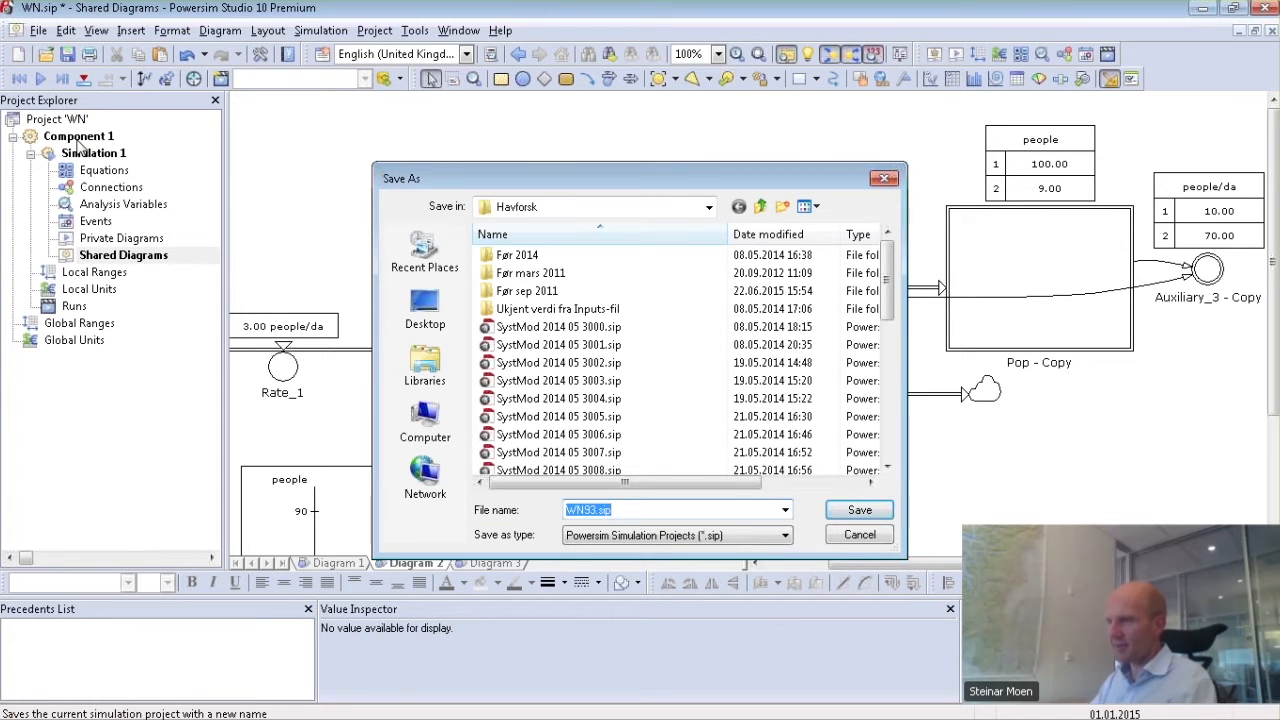
Step: Reopen the recent project WN.sip and check the webinar agenda in Diagram 1 before returning to Diagram 2
click(38, 30)
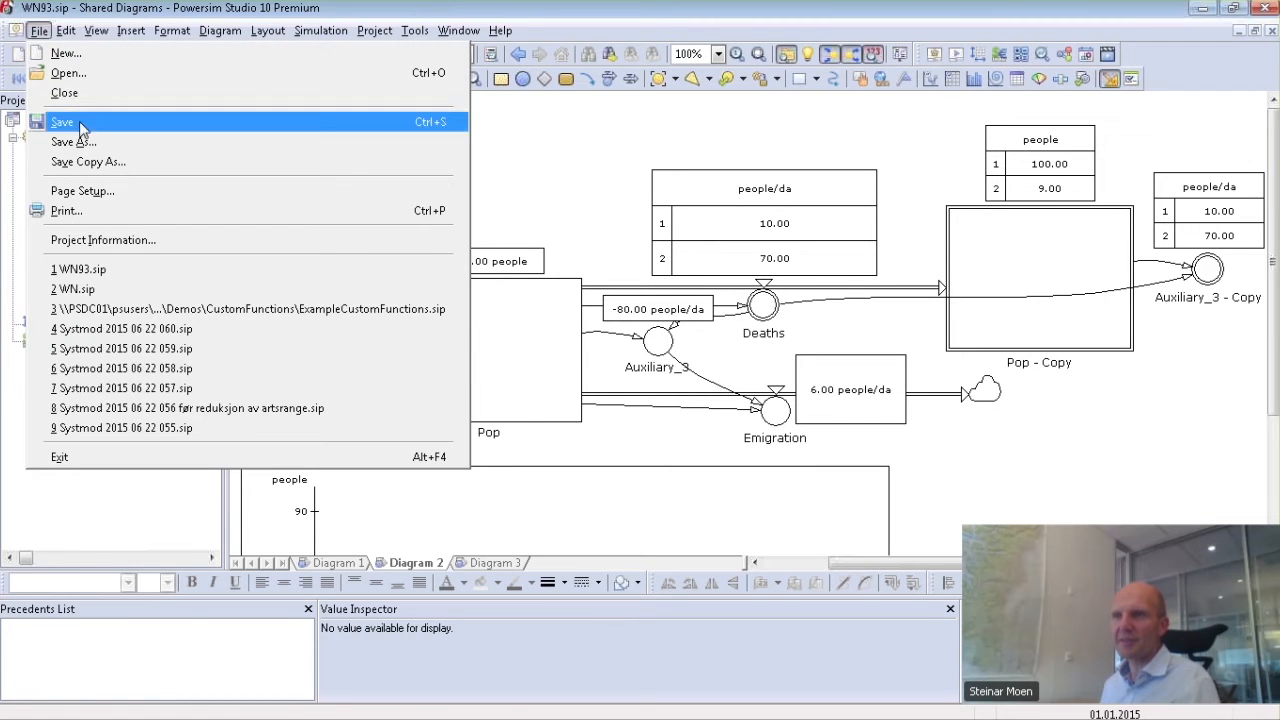
click(93, 290)
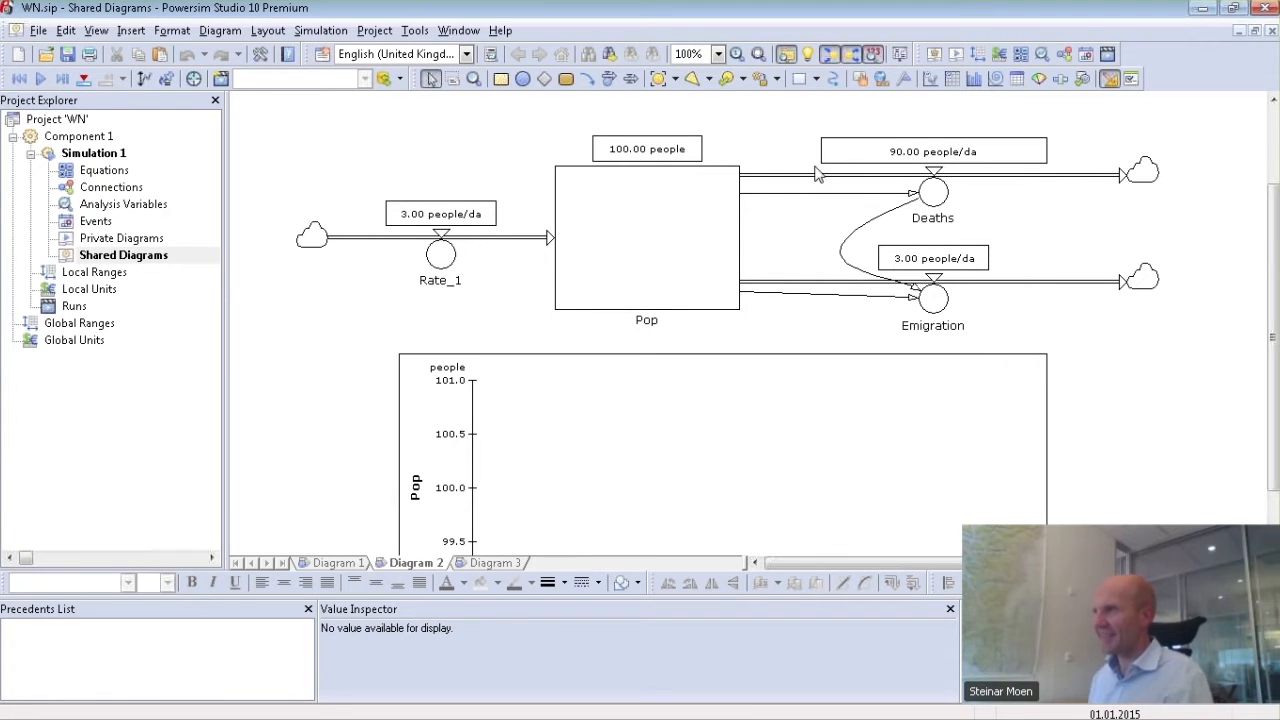
scroll(716, 342, down, 1)
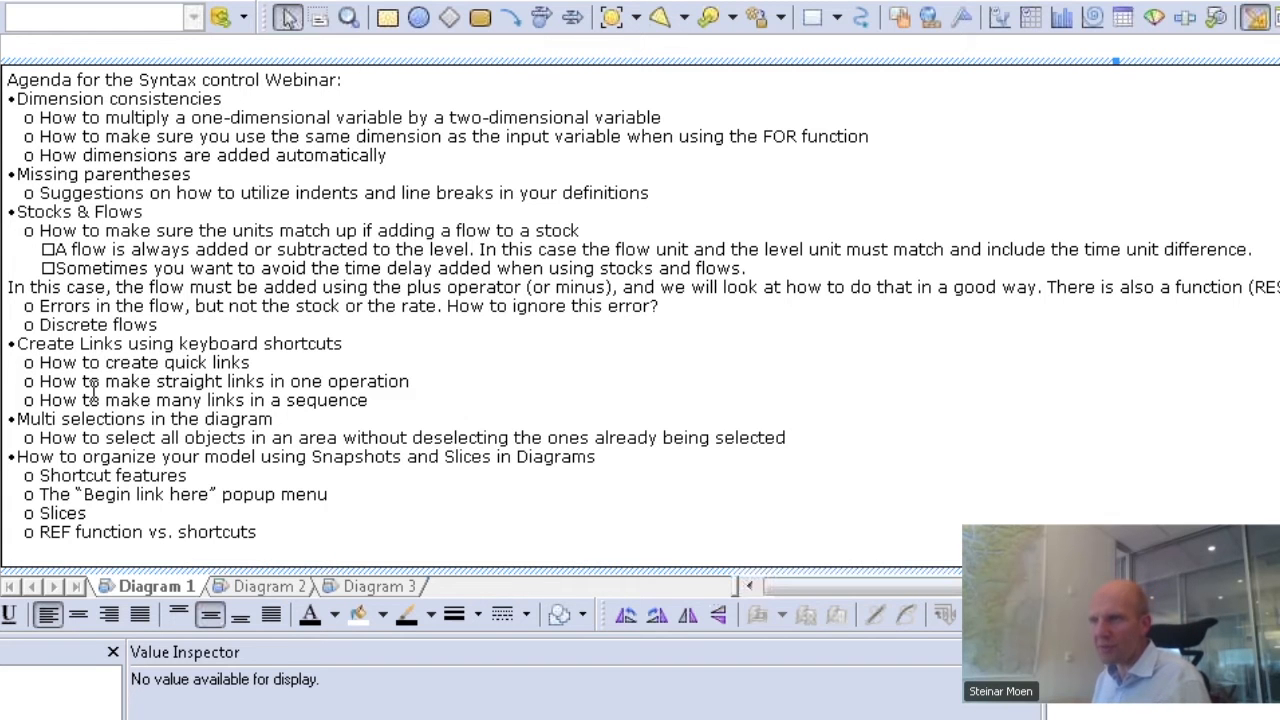
key(Escape)
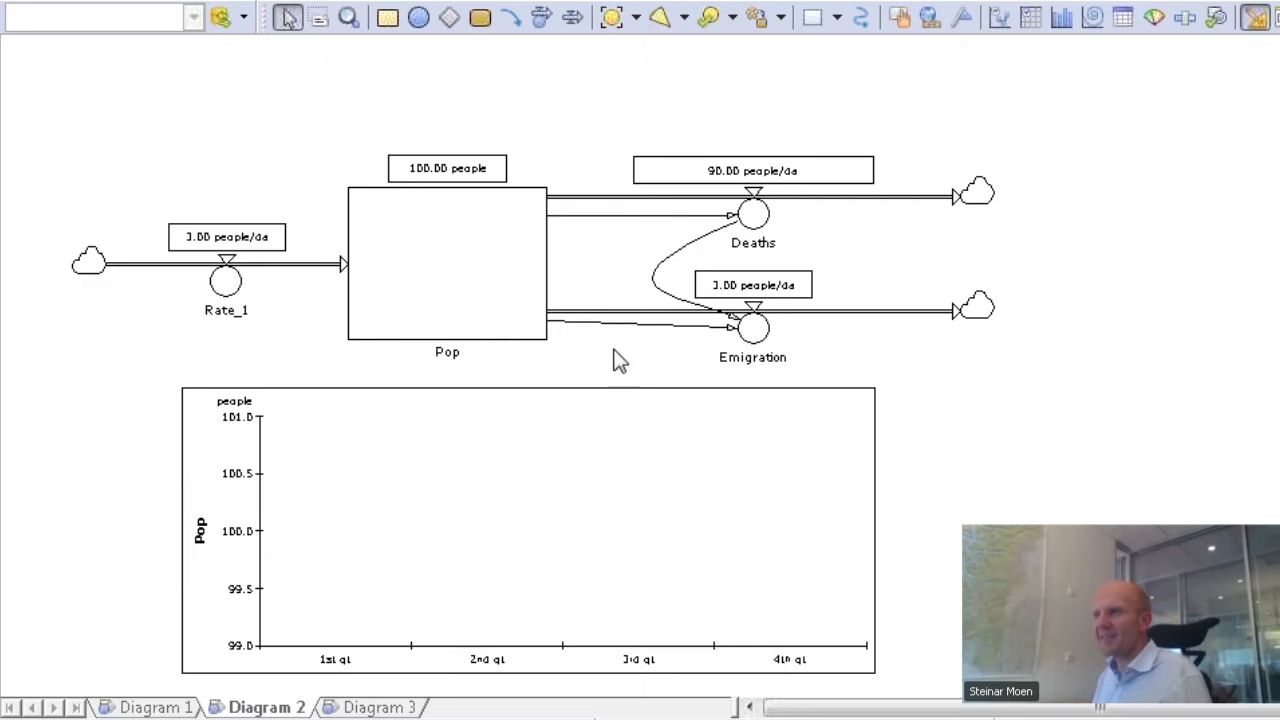
Step: Delete the link from Pop to Deaths and draw a new link between them using the link shortcut
key(Delete)
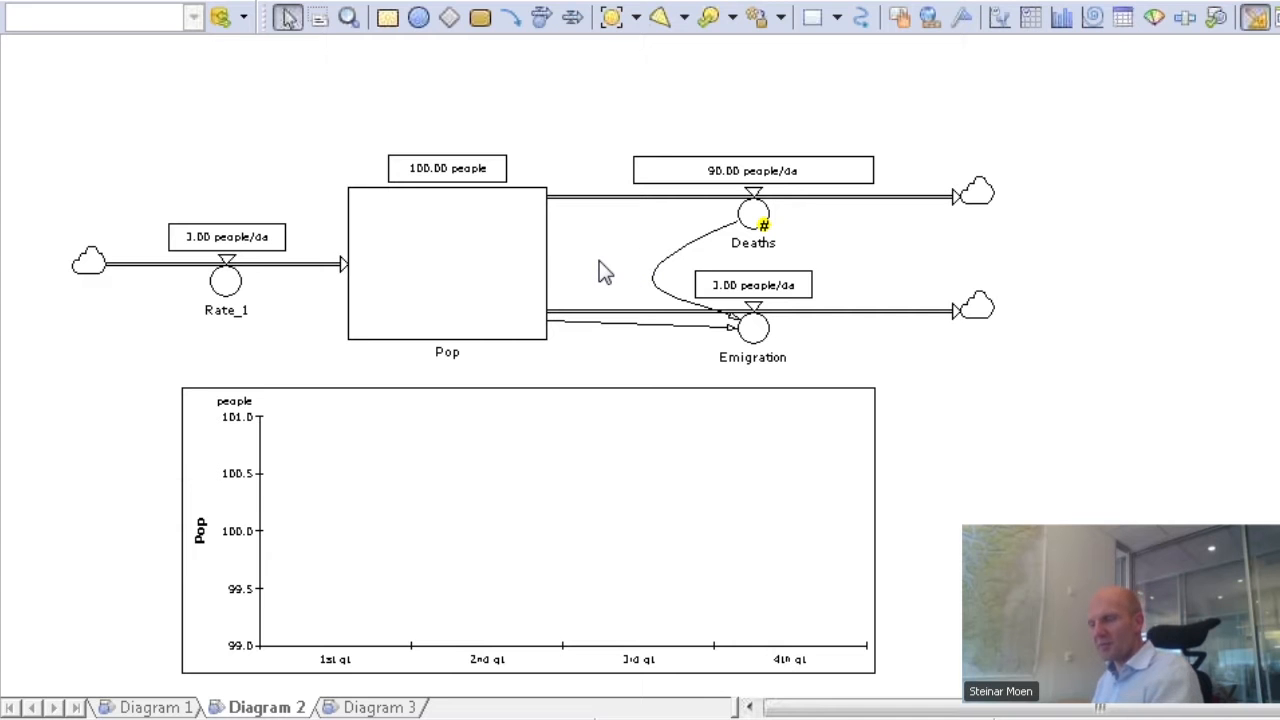
key(5)
mouse_move(540, 228)
mouse_down()
mouse_move(752, 205)
mouse_move(753, 216)
mouse_up()
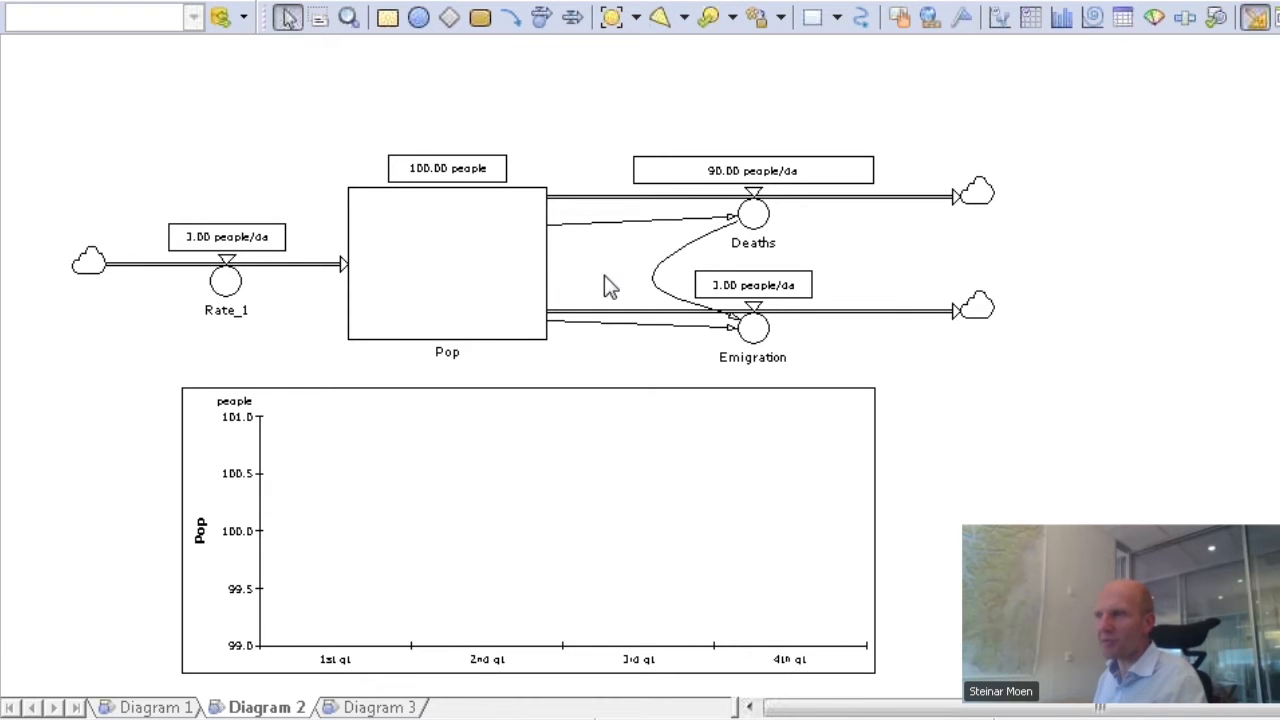
Step: Look over the zoomed-out Diagram 2 and the webinar agenda, and display the array model in Diagram 1
scroll(536, 331, down, 3)
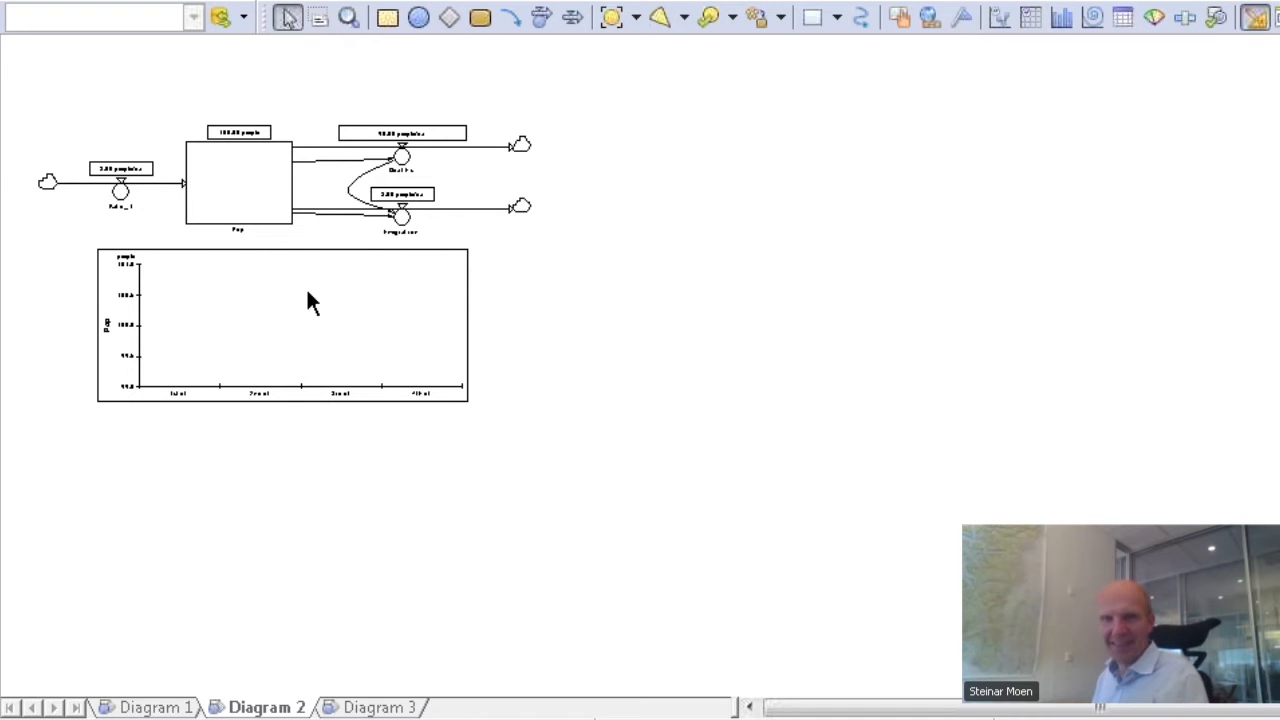
key(alt+Tab)
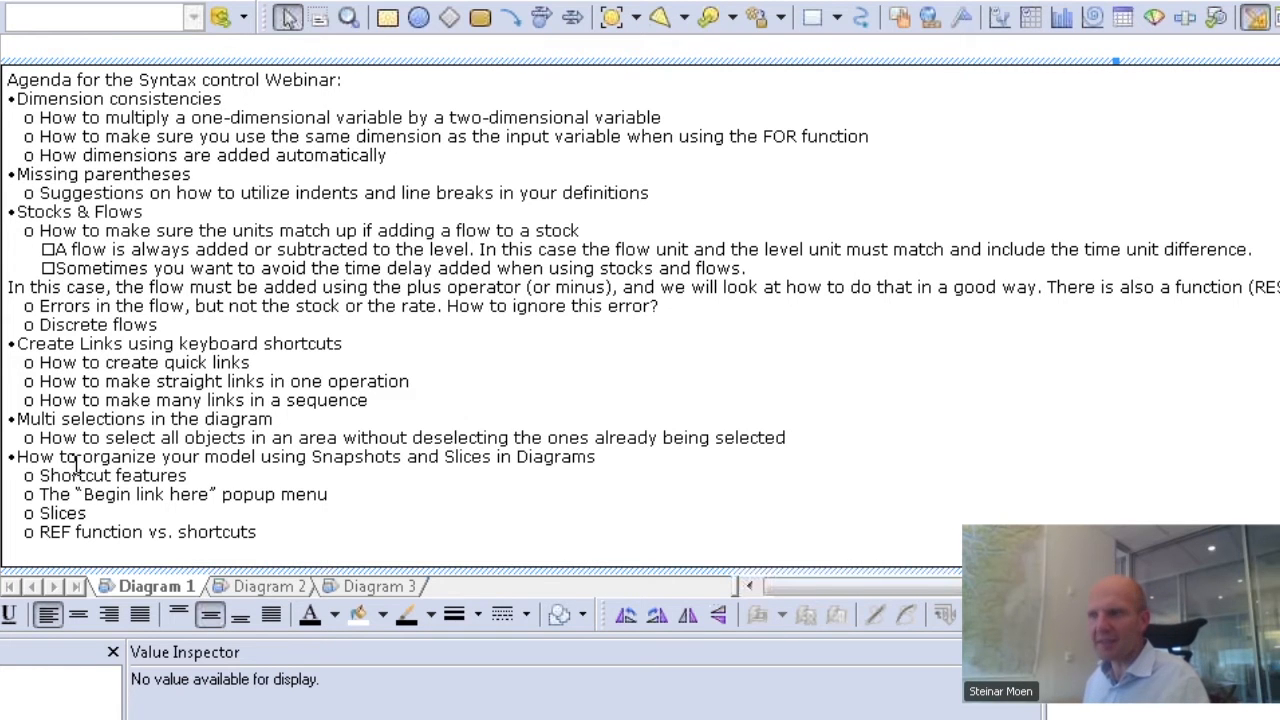
click(214, 589)
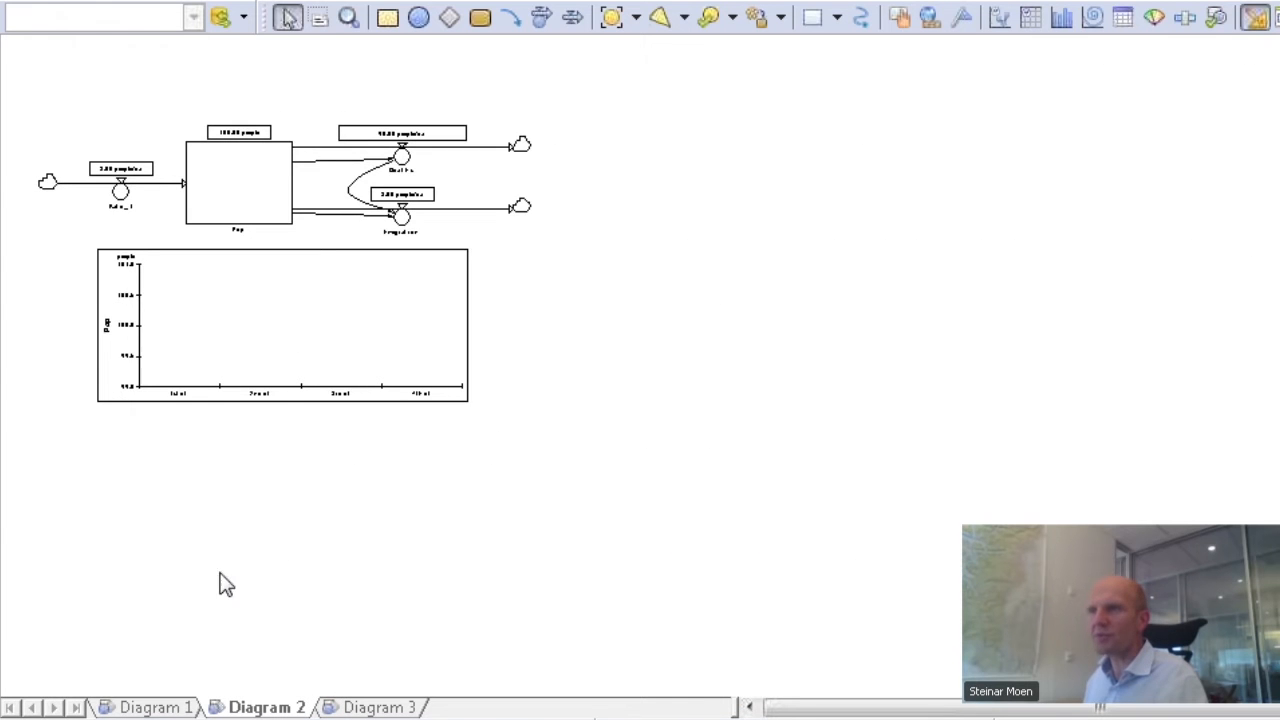
click(165, 705)
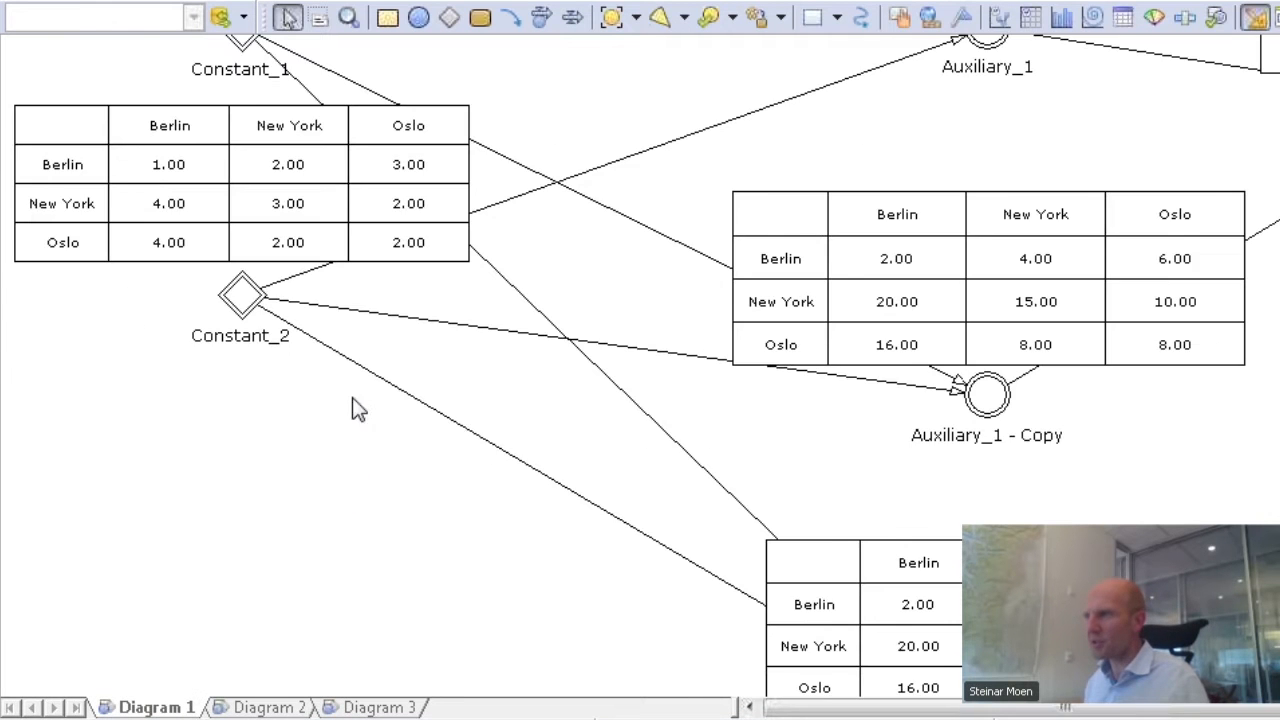
Step: Select every model variable except Constant_2 and create shortcut copies of them in the empty area right of the array model
scroll(353, 398, down, 2)
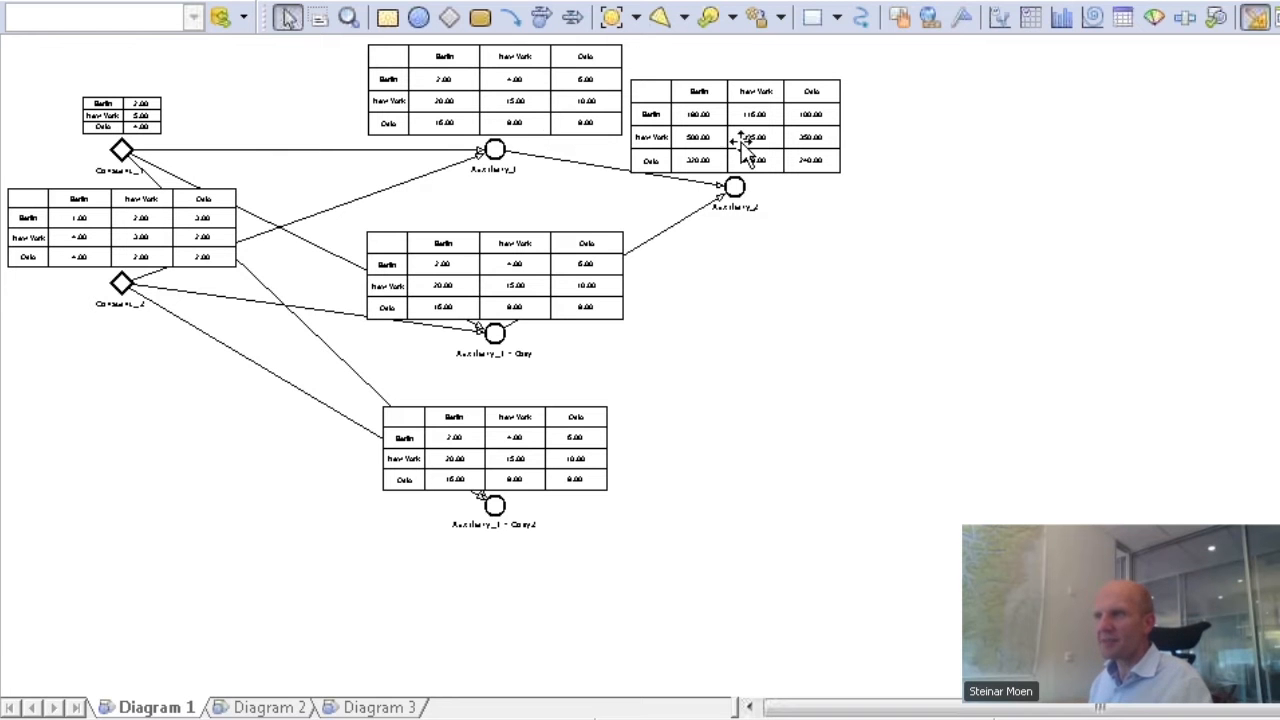
scroll(64, 70, up, 1)
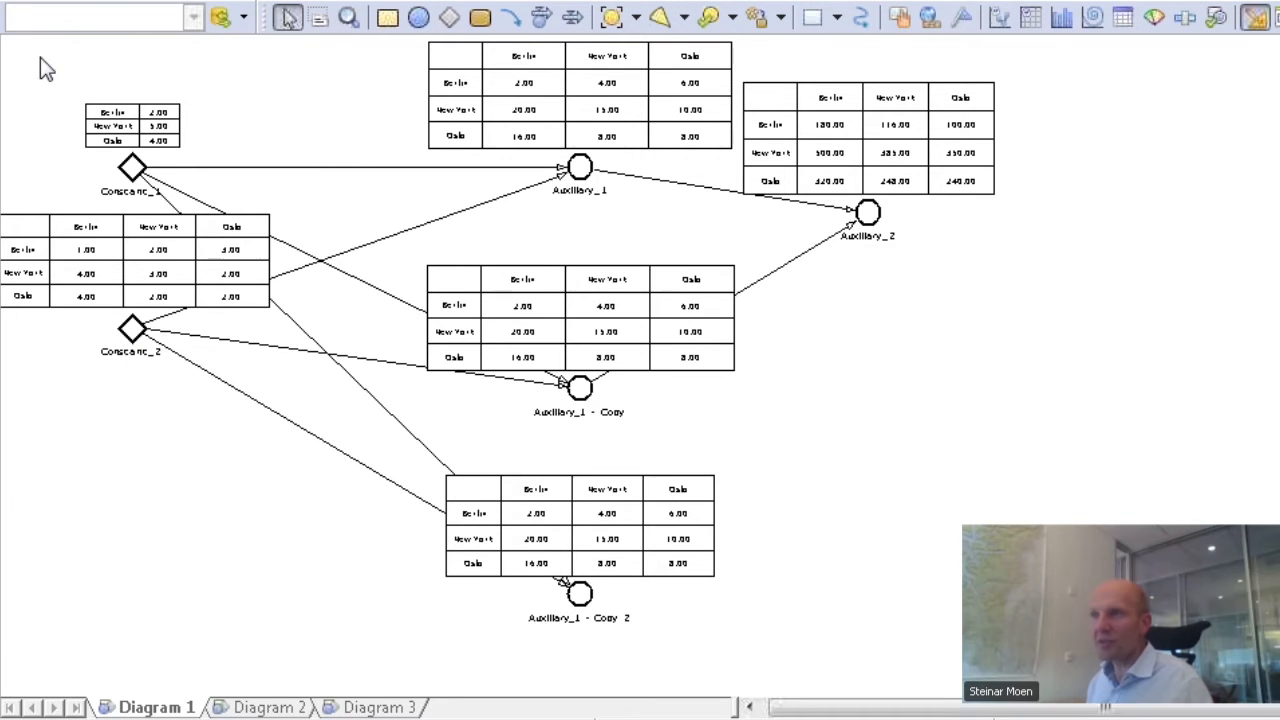
drag(29, 56, 1100, 674)
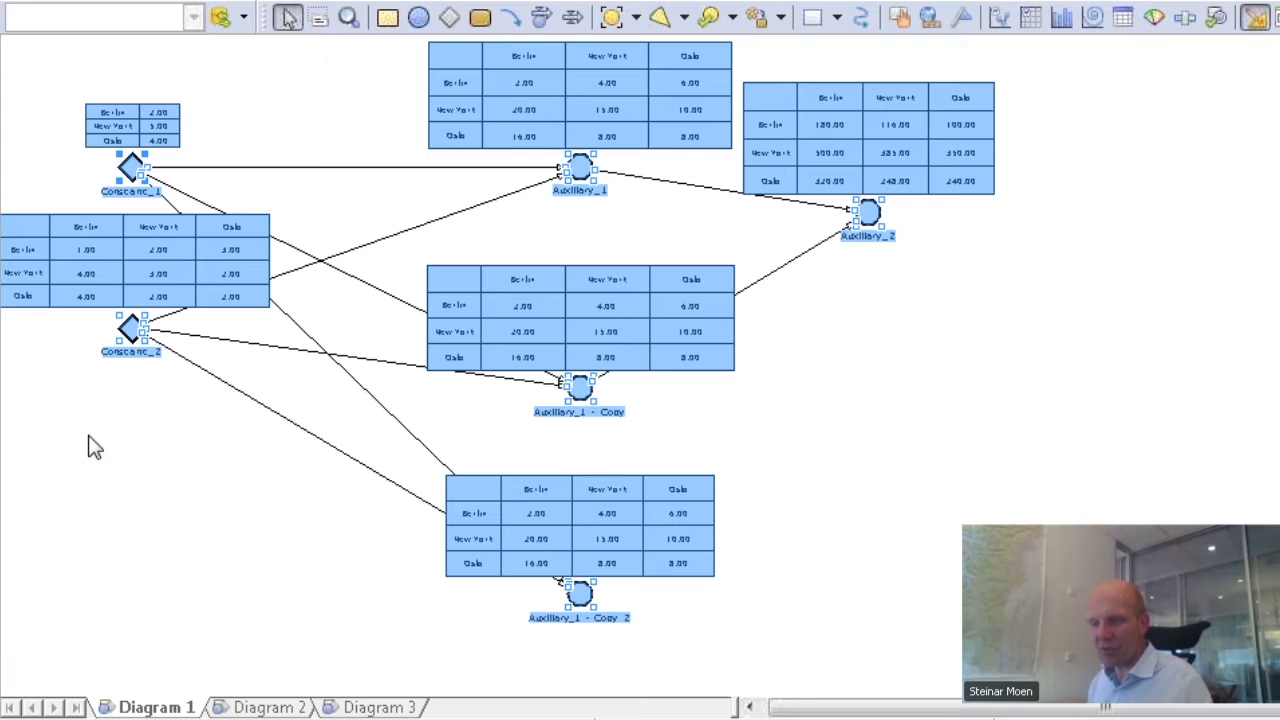
drag(64, 437, 226, 258)
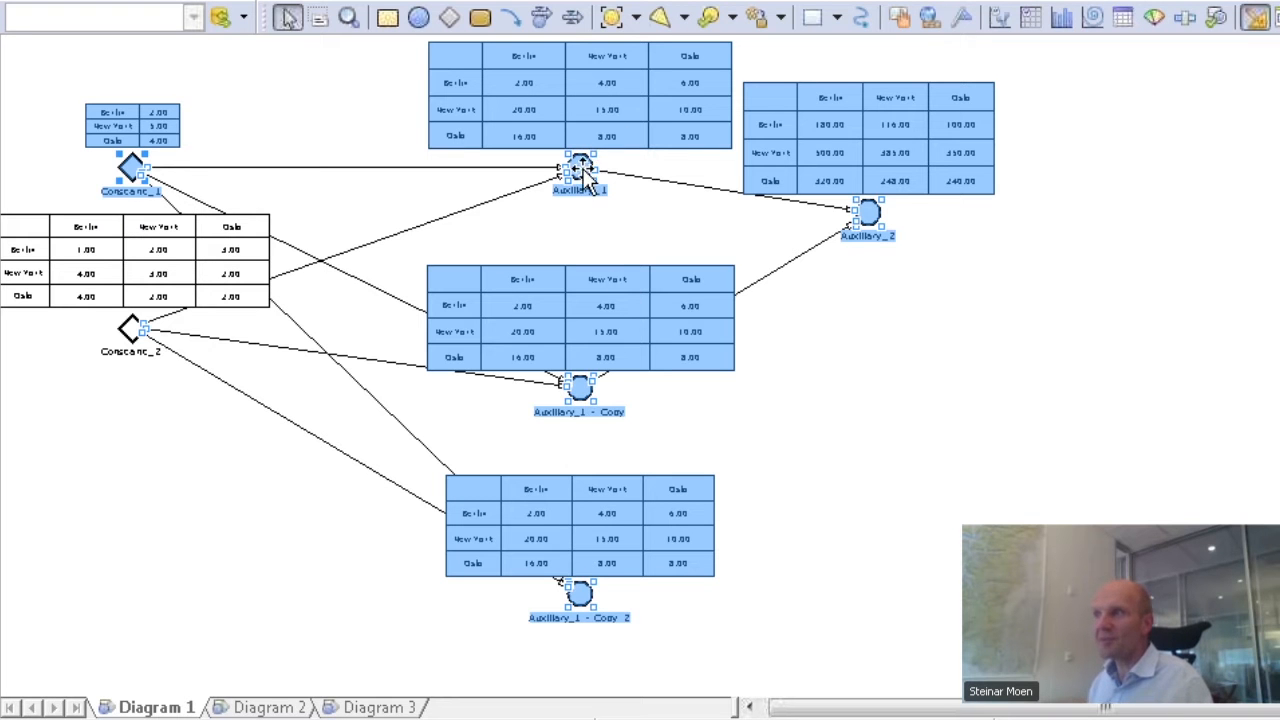
drag(587, 170, 1279, 346)
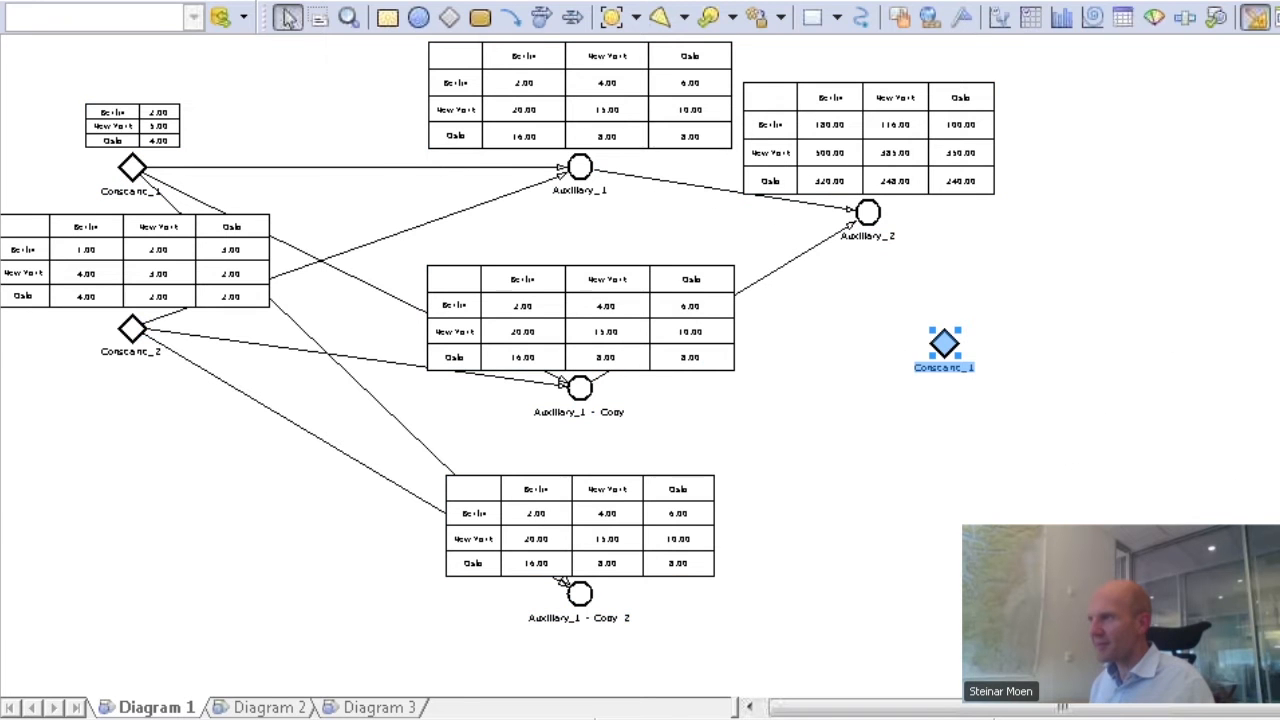
Step: Rearrange the Constant_1, Auxiliary_1, Auxiliary_2, Auxiliary_1 - Copy and Auxiliary_1 - Copy 2 shortcuts into a compact group right of the model
middle_click(1054, 506)
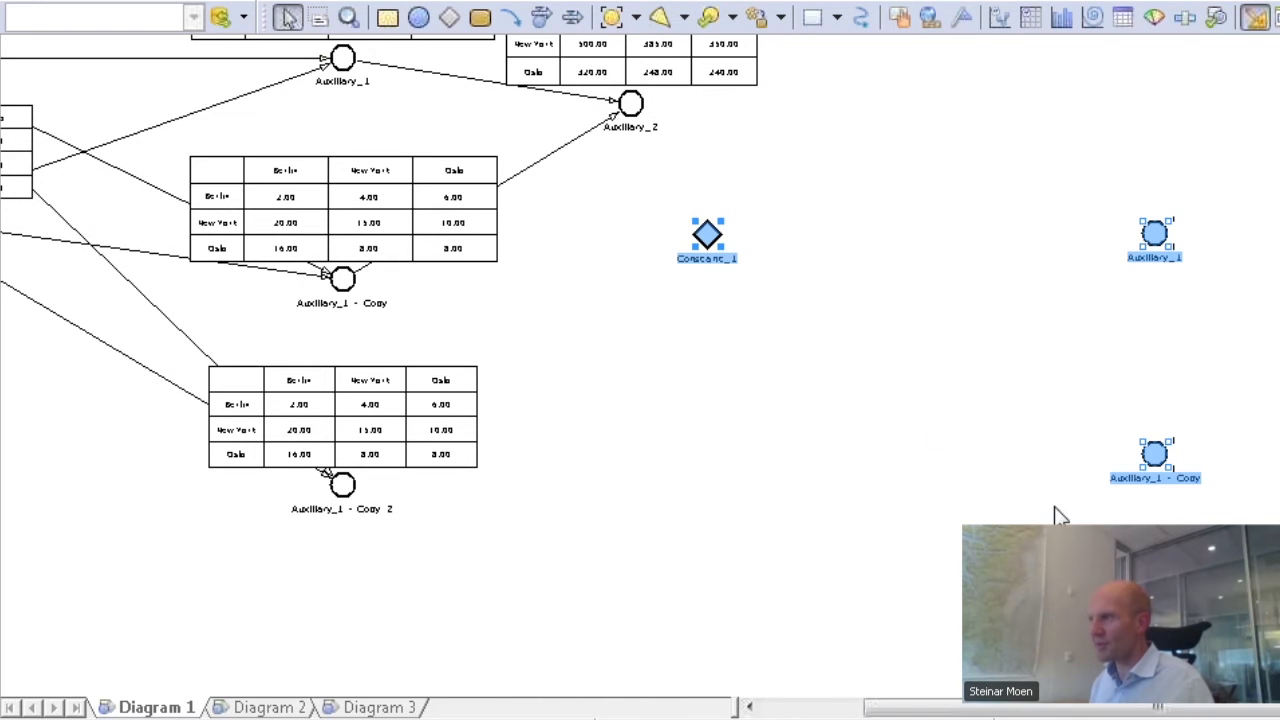
click(851, 274)
drag(712, 242, 1040, 308)
drag(1279, 279, 1279, 265)
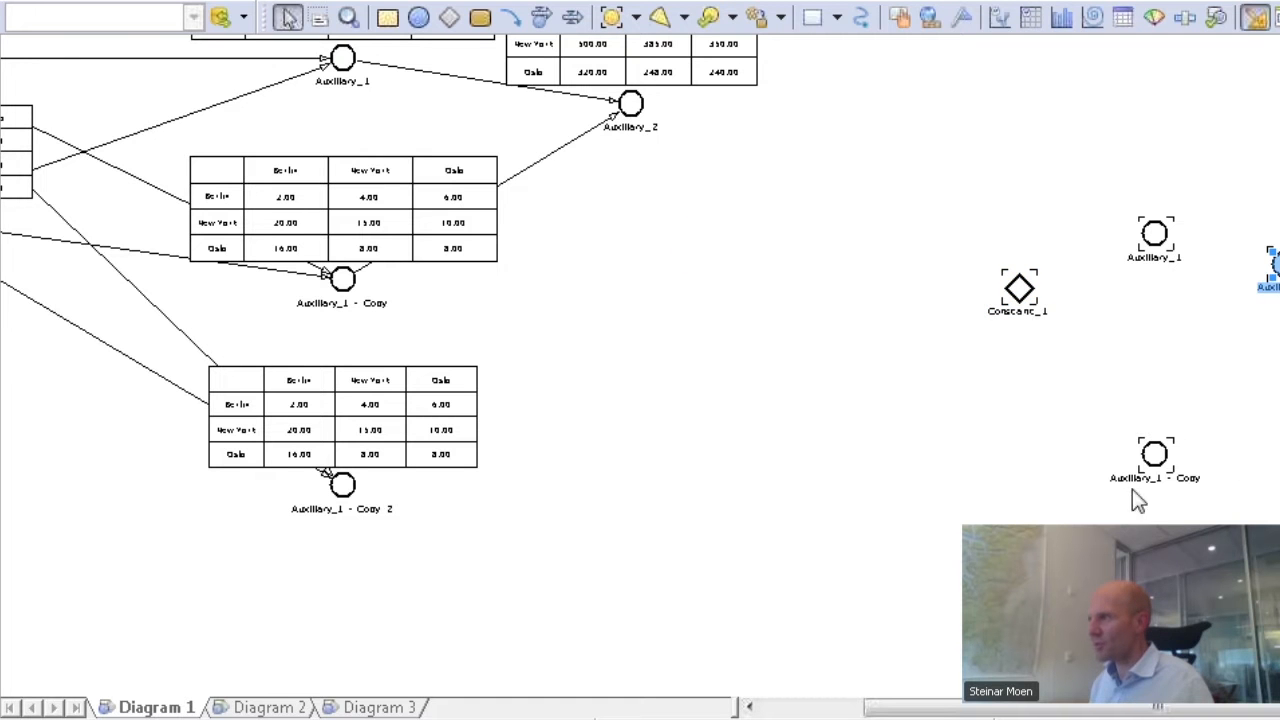
drag(1153, 458, 1146, 360)
key(Escape)
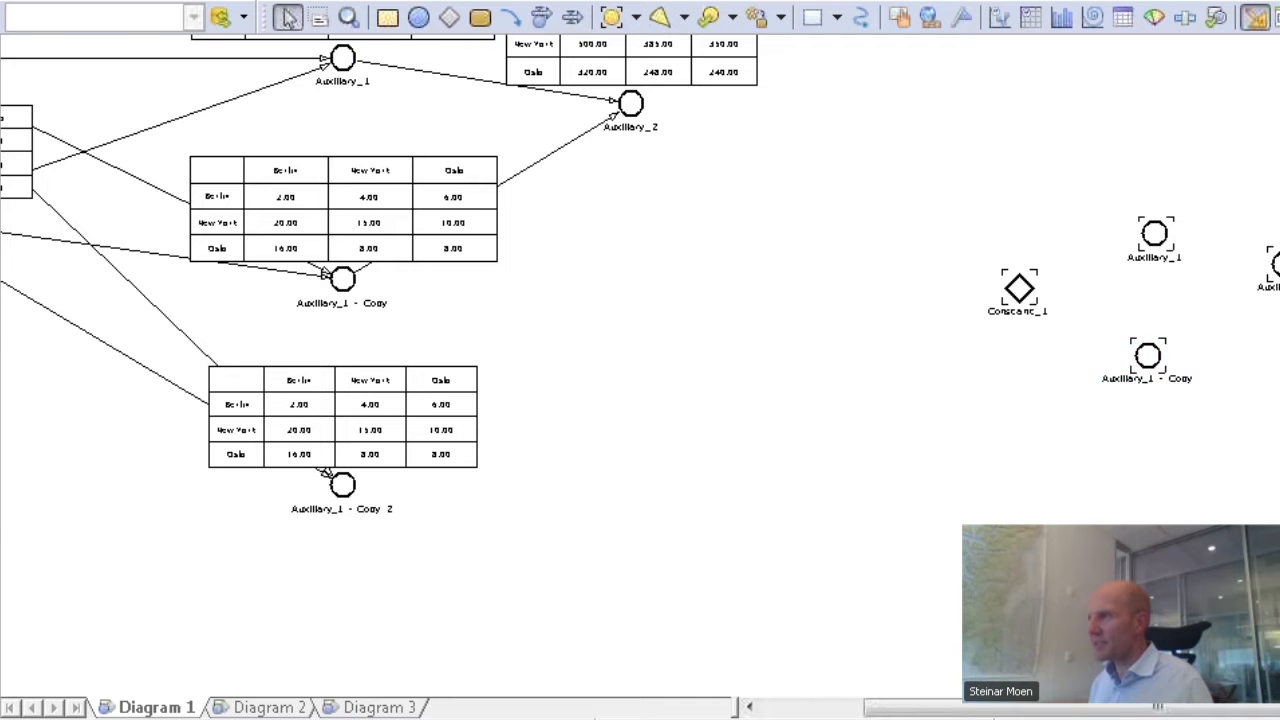
drag(1148, 655, 1143, 434)
scroll(980, 430, down, 2)
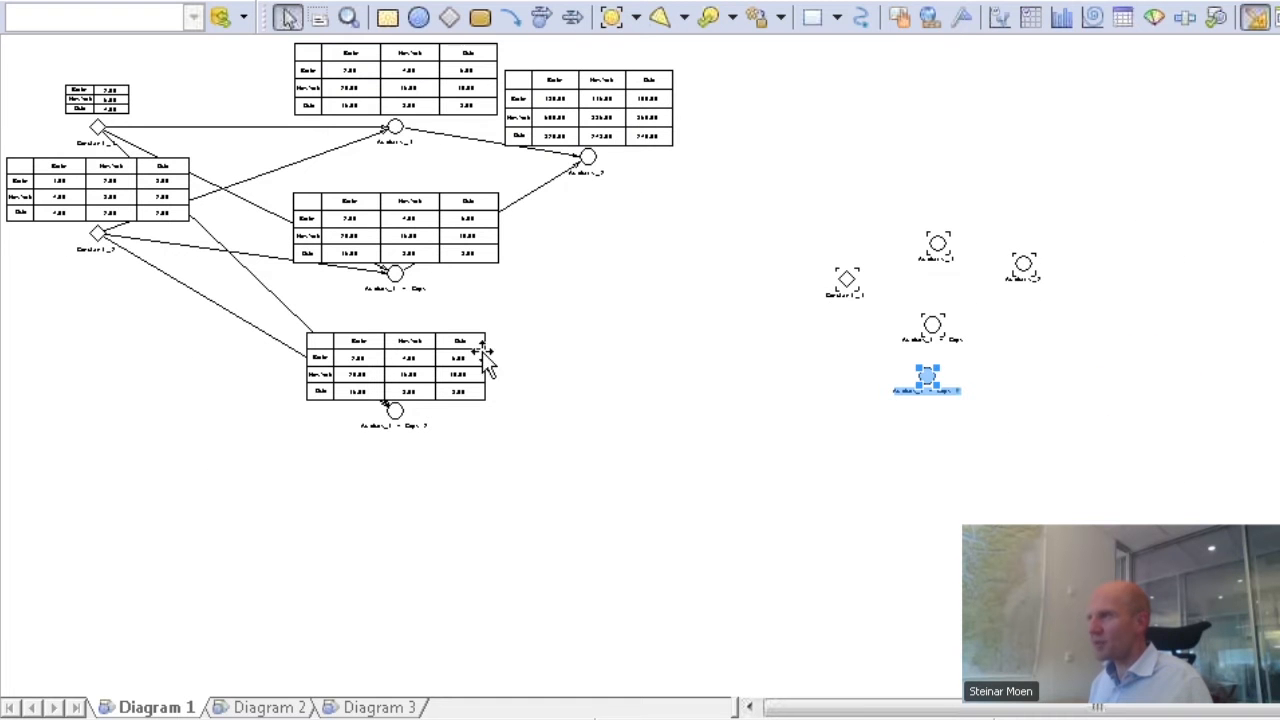
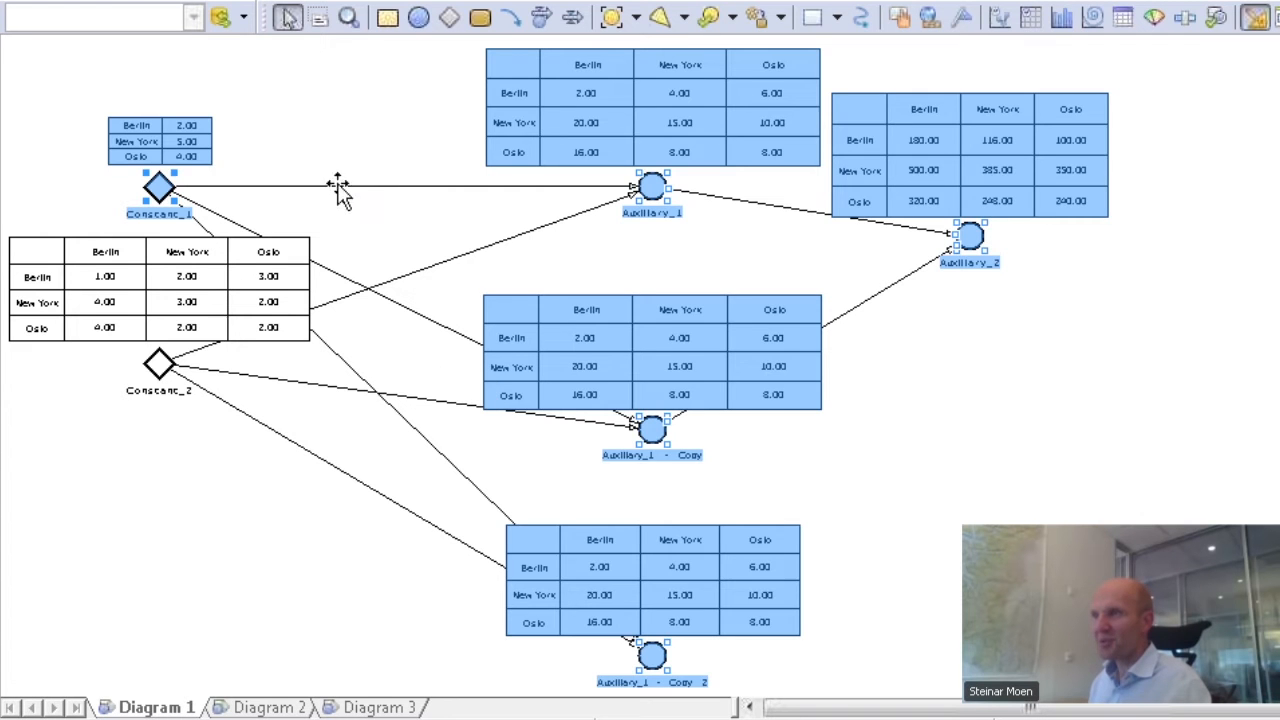
Step: Frame-select Constant_1 and all the auxiliaries, leaving out Constant_2, by extending the selection with successive frames, and clear it again
click(343, 133)
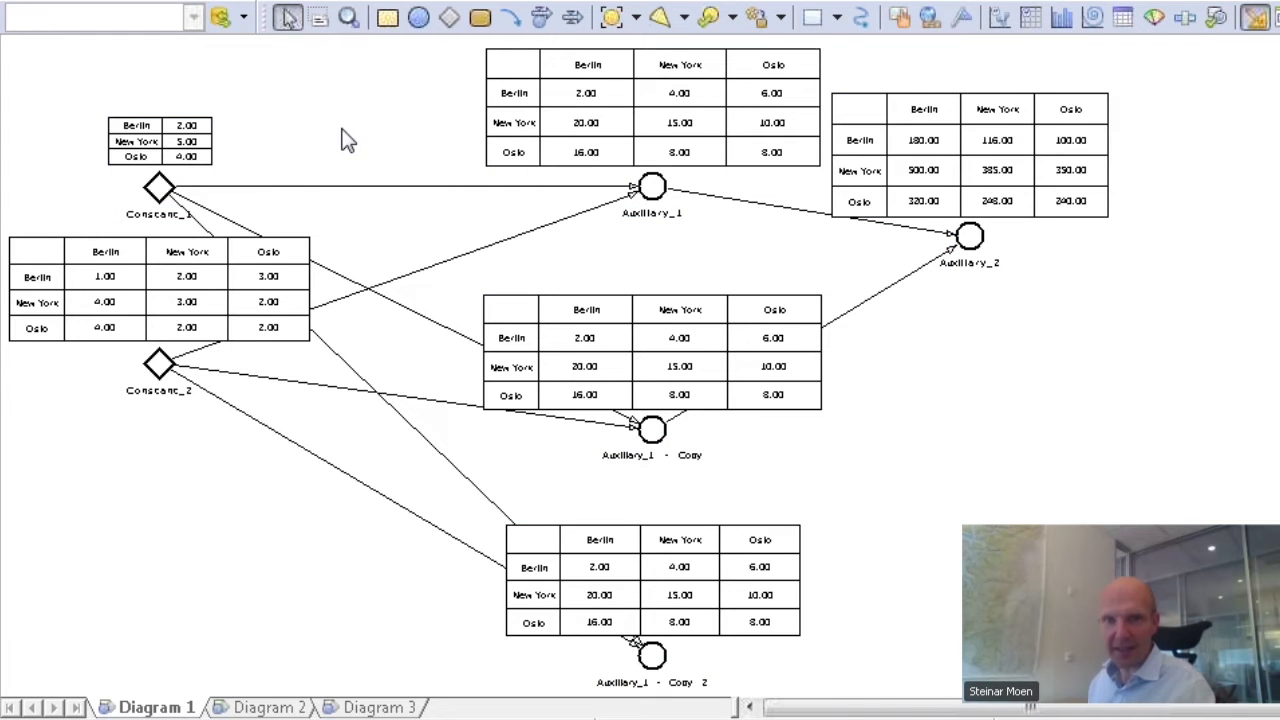
drag(55, 92, 1082, 284)
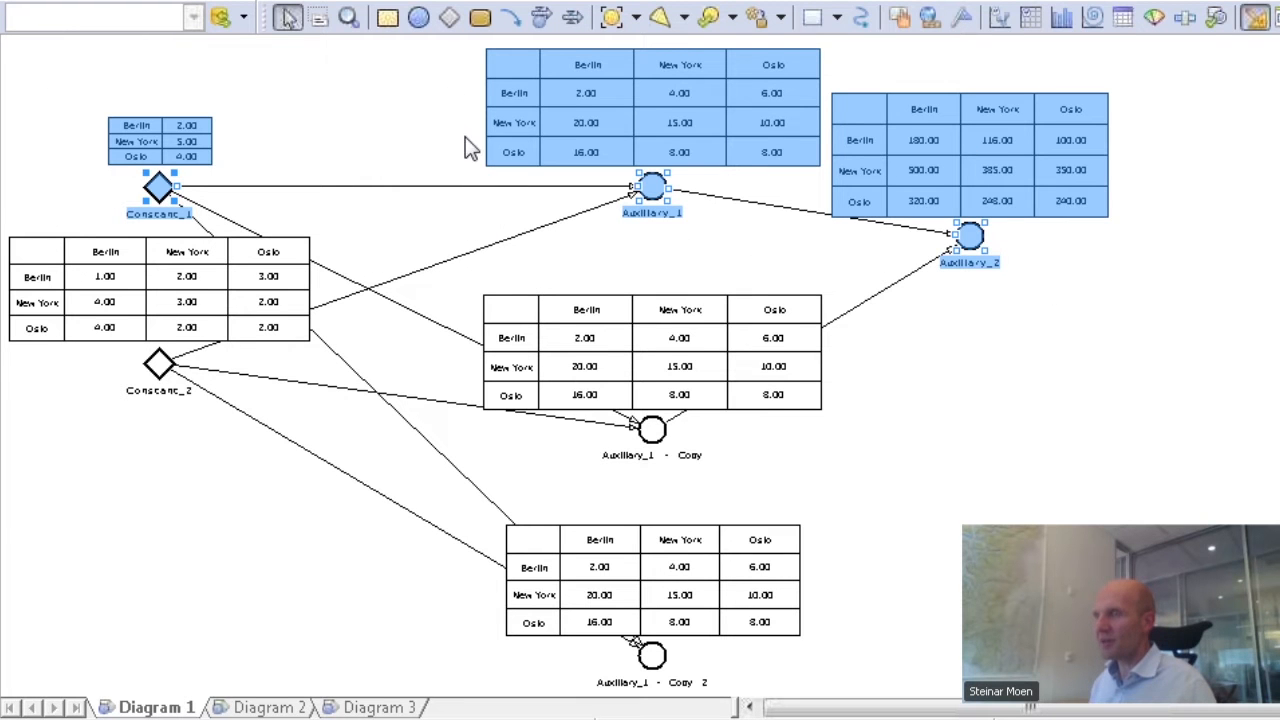
drag(436, 62, 1043, 580)
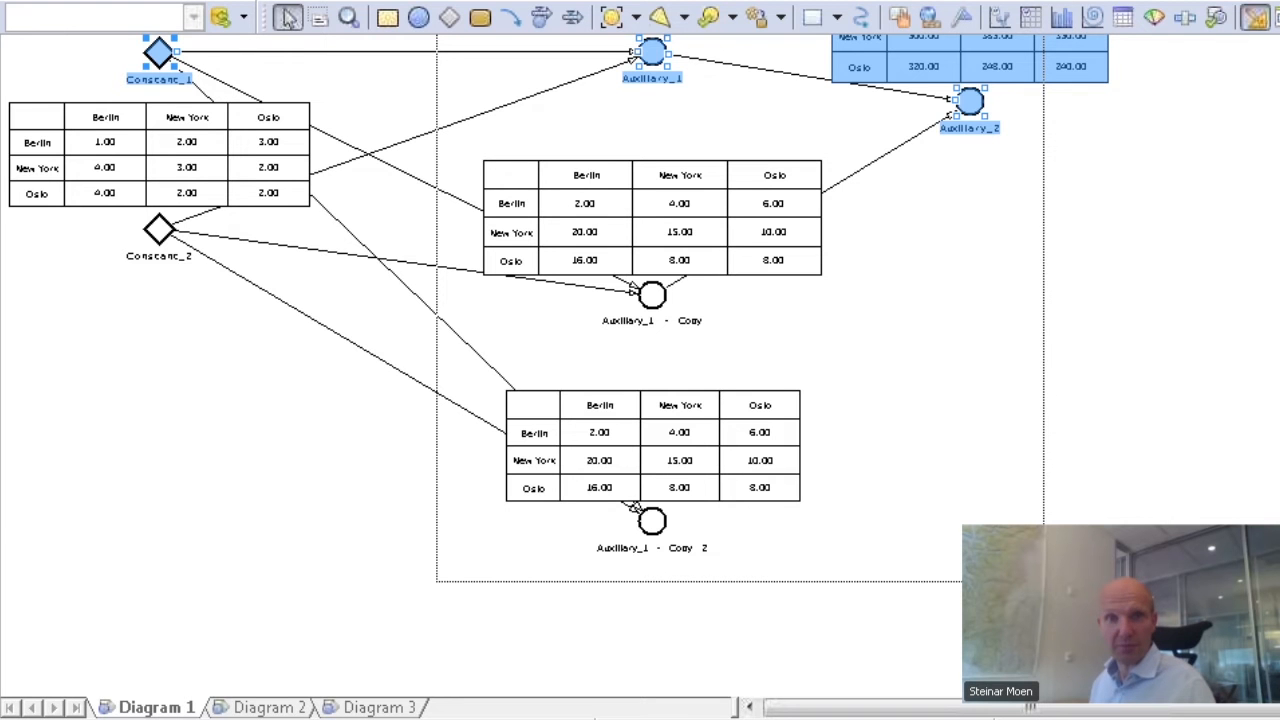
drag(1043, 580, 1045, 580)
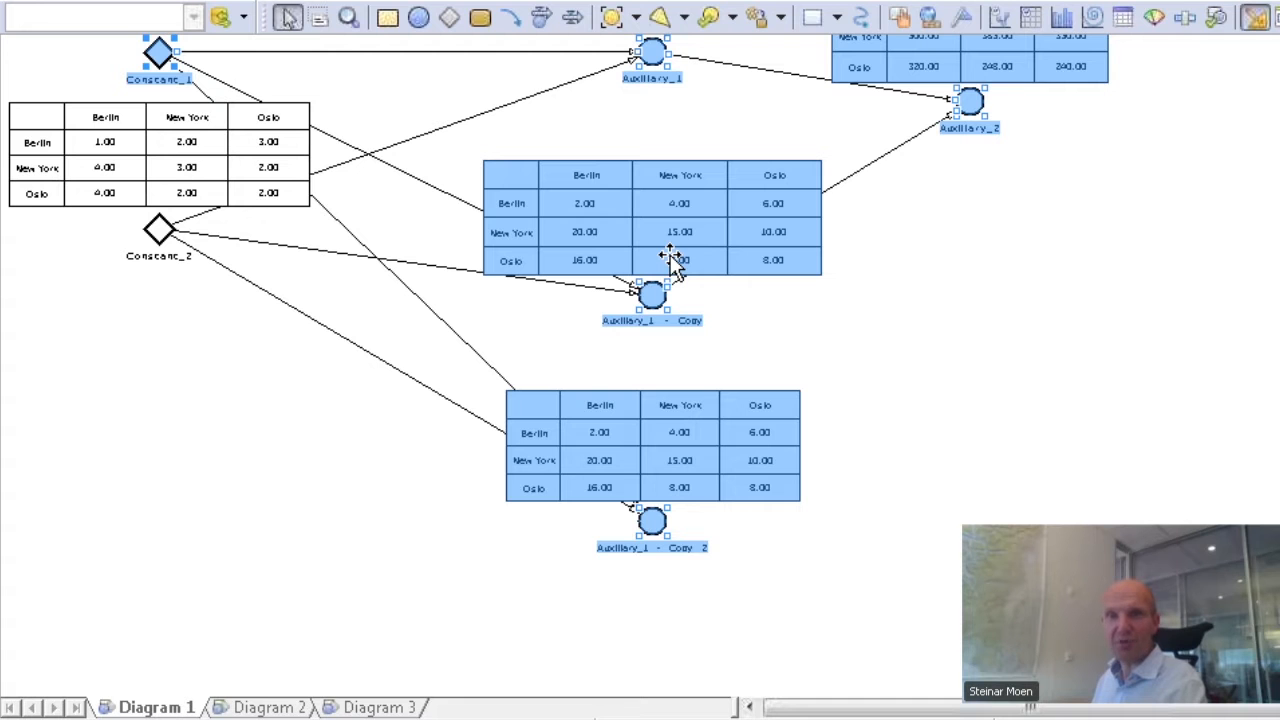
click(412, 165)
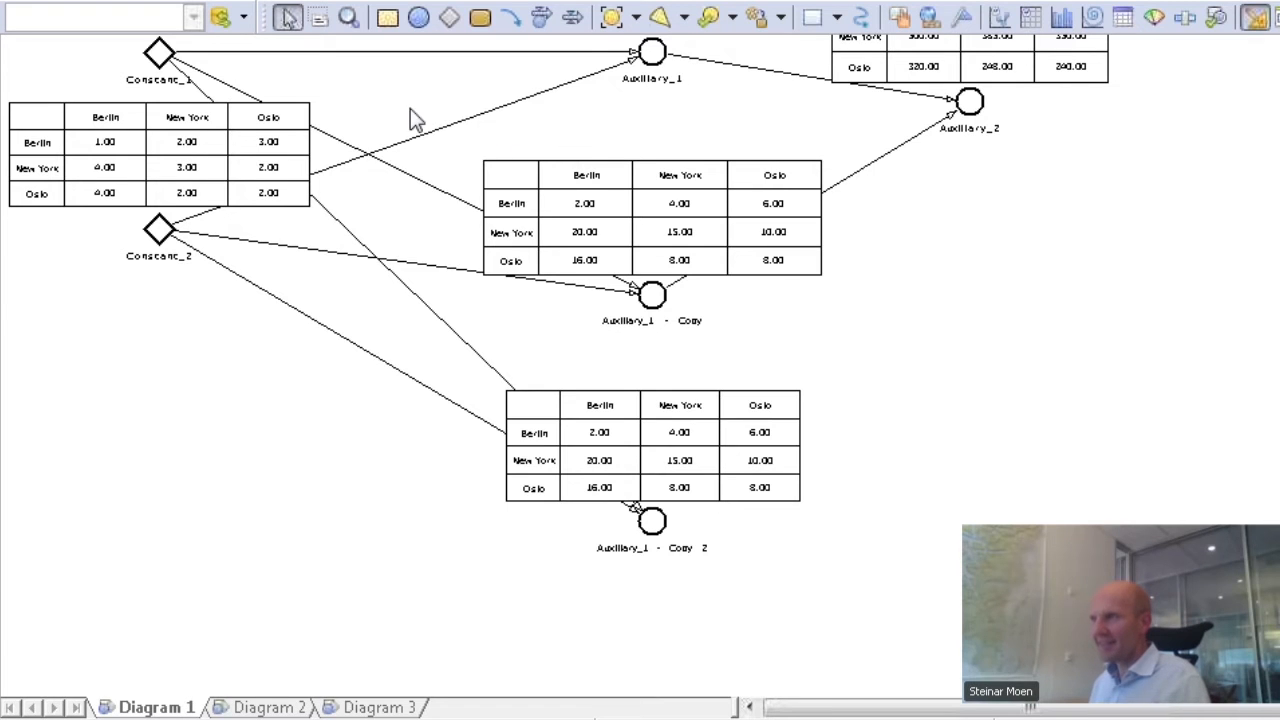
scroll(448, 172, up, 2)
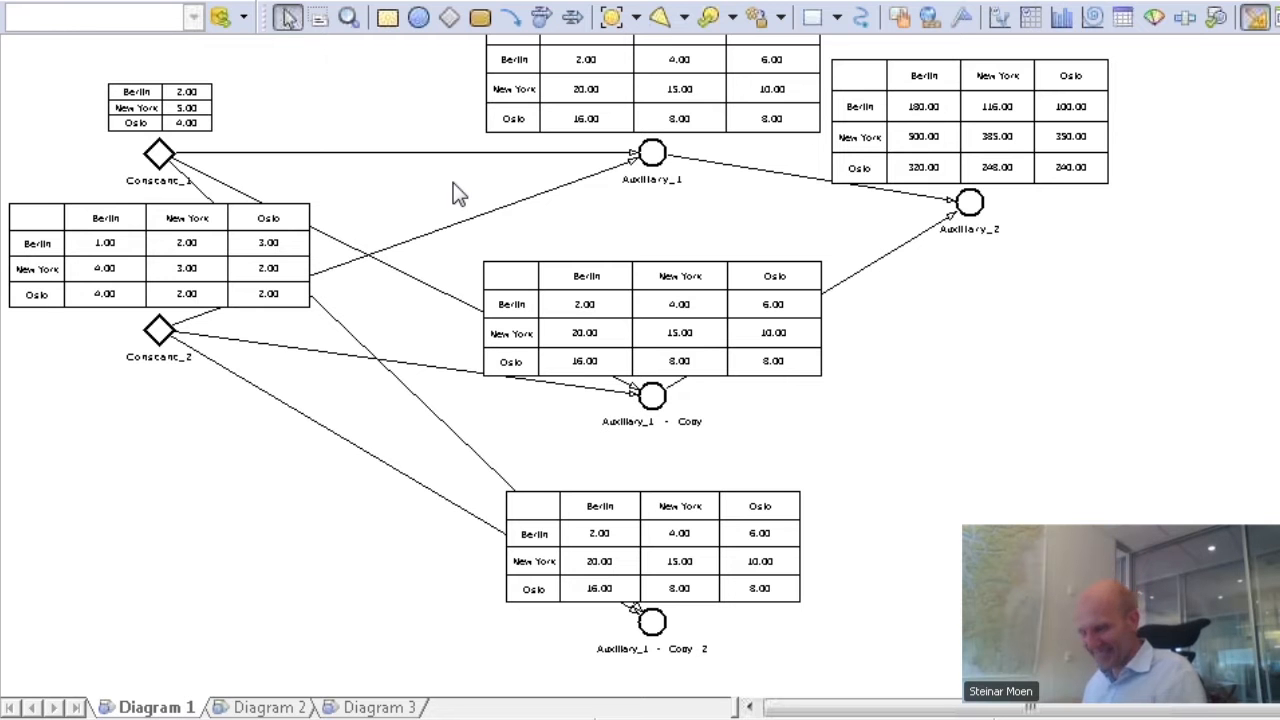
drag(83, 81, 1034, 290)
drag(528, 677, 1005, 70)
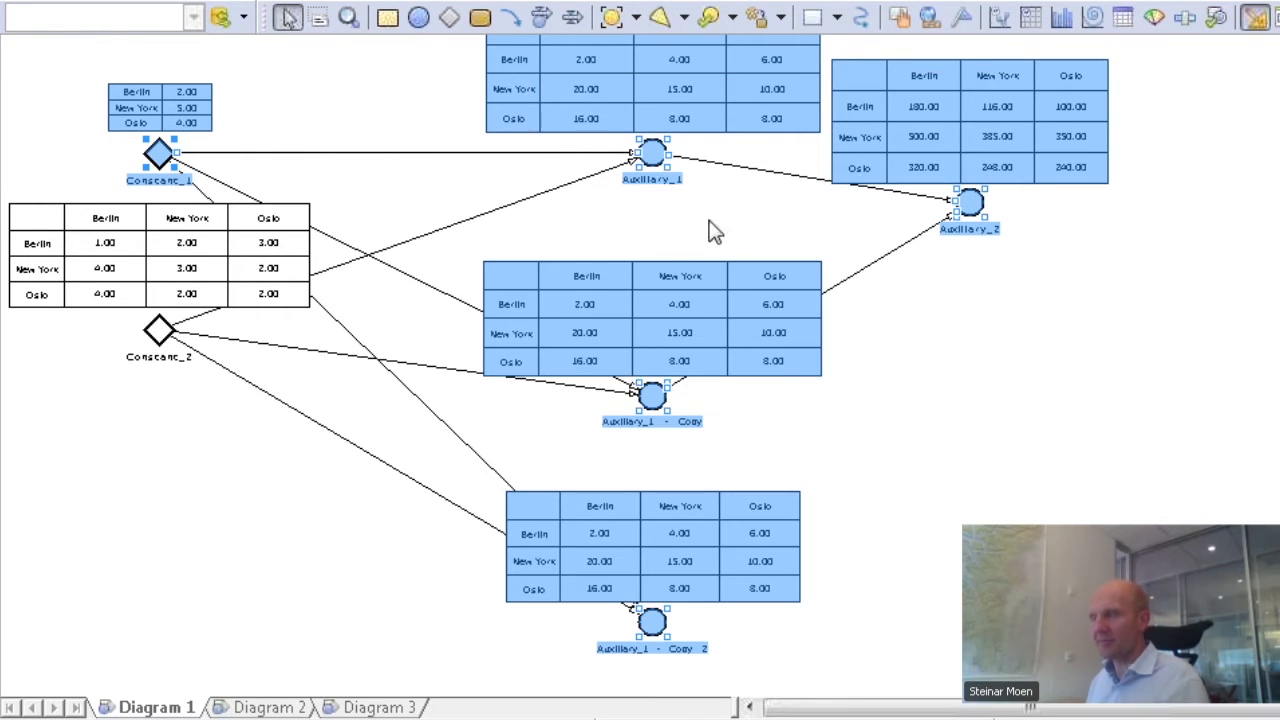
click(455, 195)
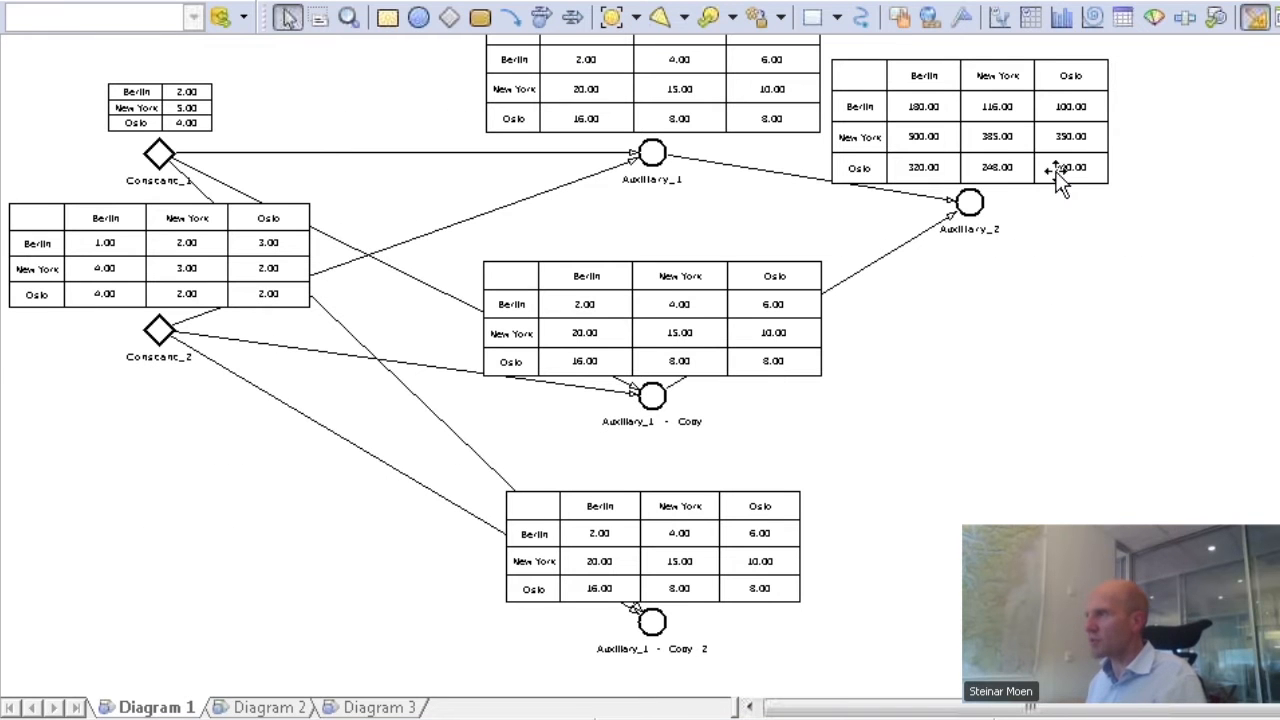
Step: Create a shortcut to Auxiliary_2 in Diagram 1 and position it in the empty area below and right of the original
drag(970, 203, 1055, 275)
scroll(1057, 211, up, 1)
scroll(1057, 211, up, 2)
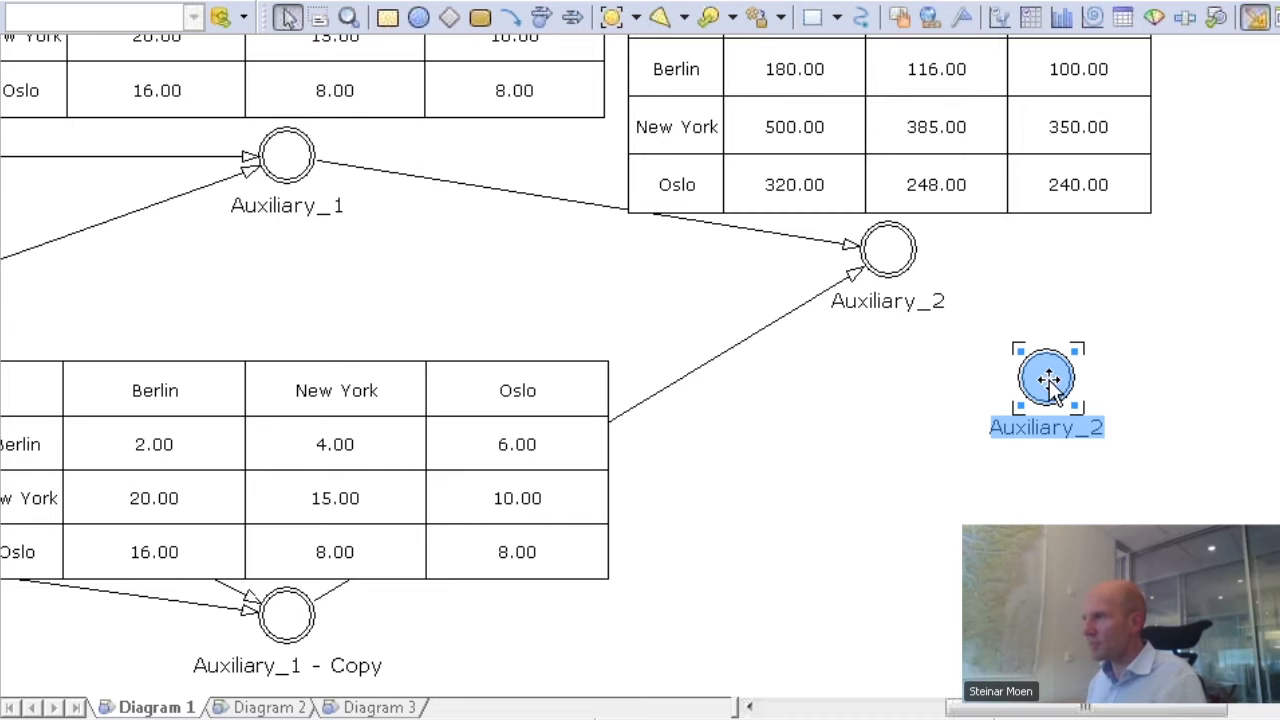
drag(1046, 374, 1171, 500)
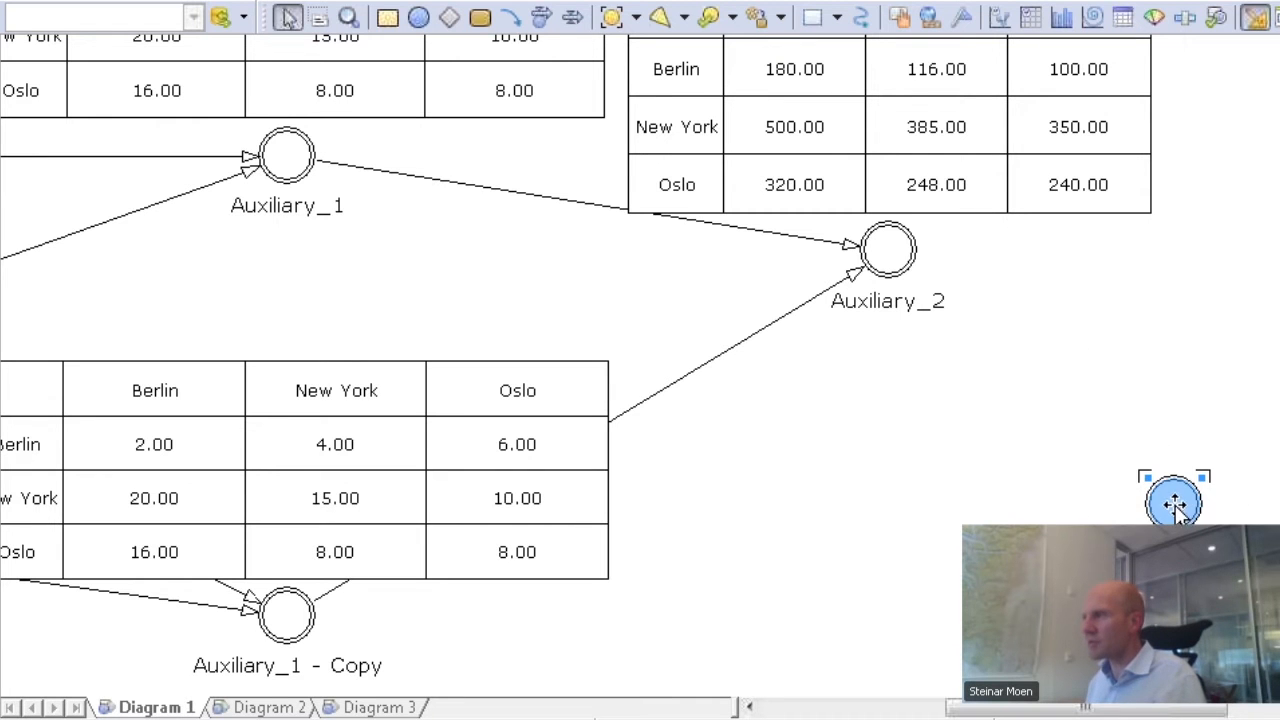
Step: Show an auto report on the new Auxiliary_2 shortcut and enlarge it so the Berlin, New York and Oslo rows fit
mouse_move(1173, 503)
click(1138, 388)
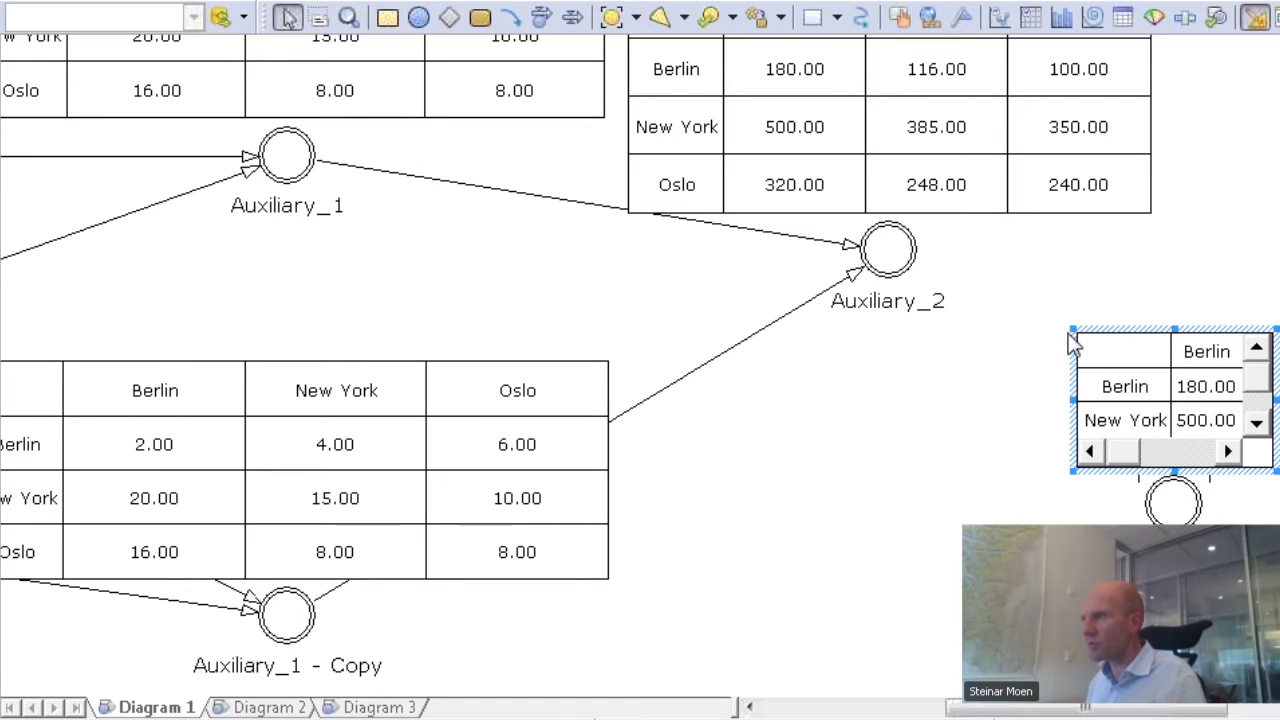
drag(1046, 310, 1016, 274)
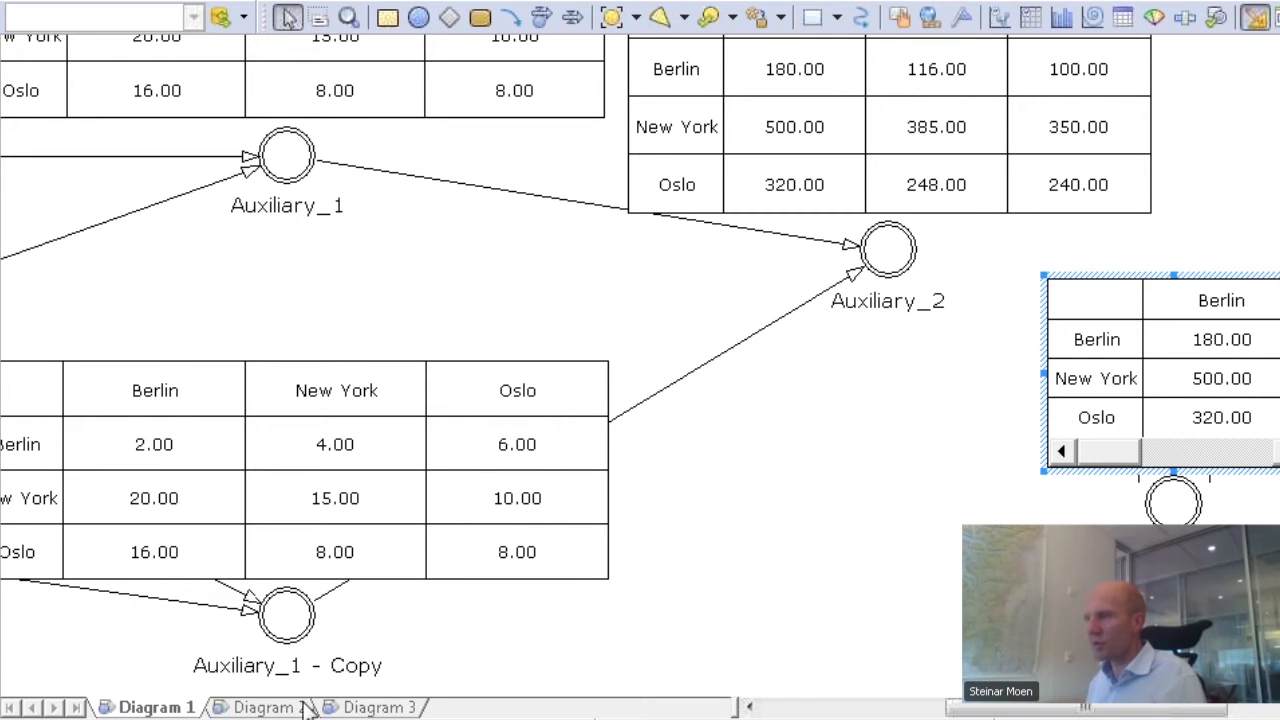
Step: Create a shortcut to Auxiliary_2 in Diagram 2 above the cloud symbol and link it to Rate_1
click(890, 252)
drag(890, 252, 76, 84)
scroll(5, 62, up, 6)
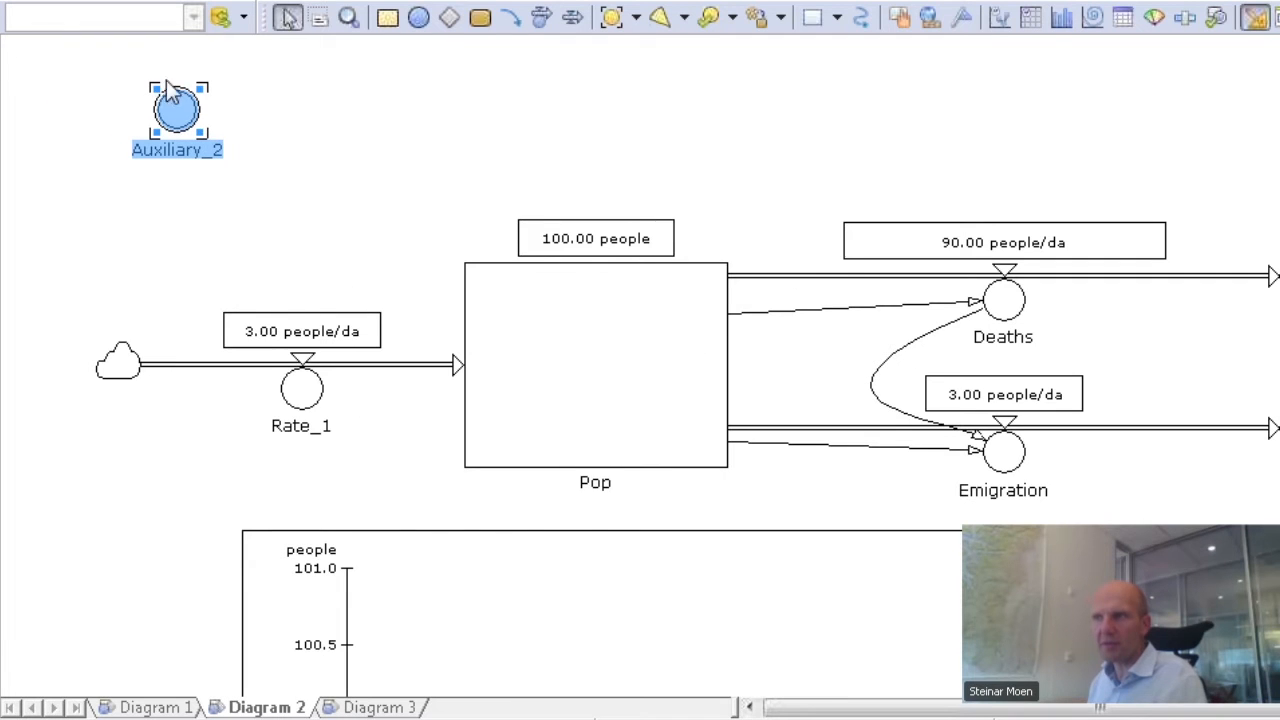
click(511, 17)
mouse_move(171, 110)
mouse_down()
mouse_move(245, 380)
mouse_move(288, 390)
mouse_up()
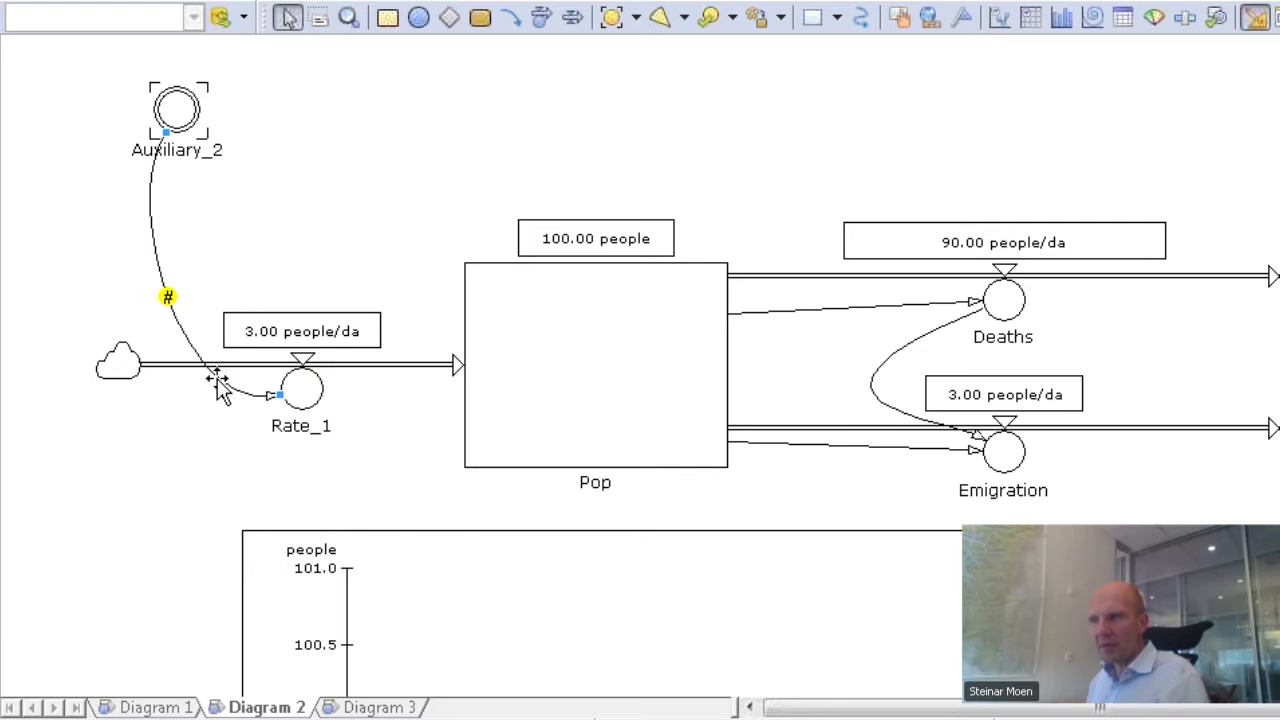
Step: Create another Auxiliary_2 shortcut below the original in Diagram 1, show its auto report and shift it slightly down and left
click(150, 707)
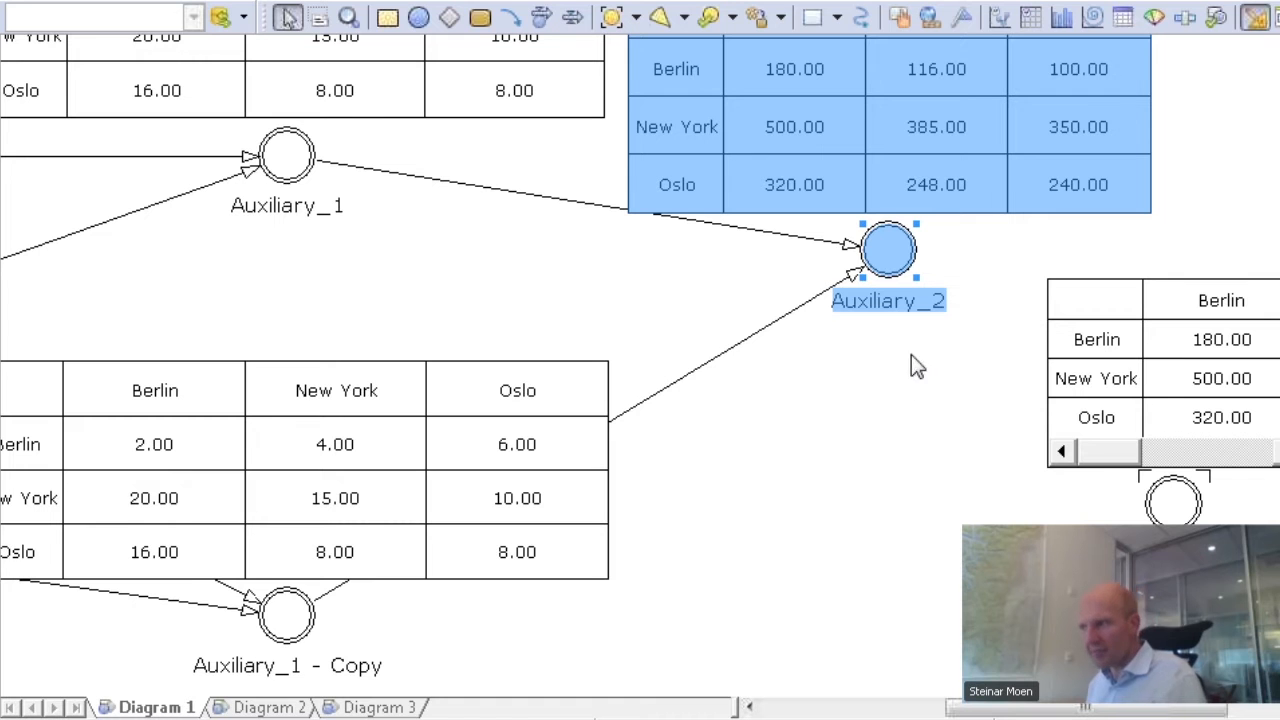
mouse_move(886, 255)
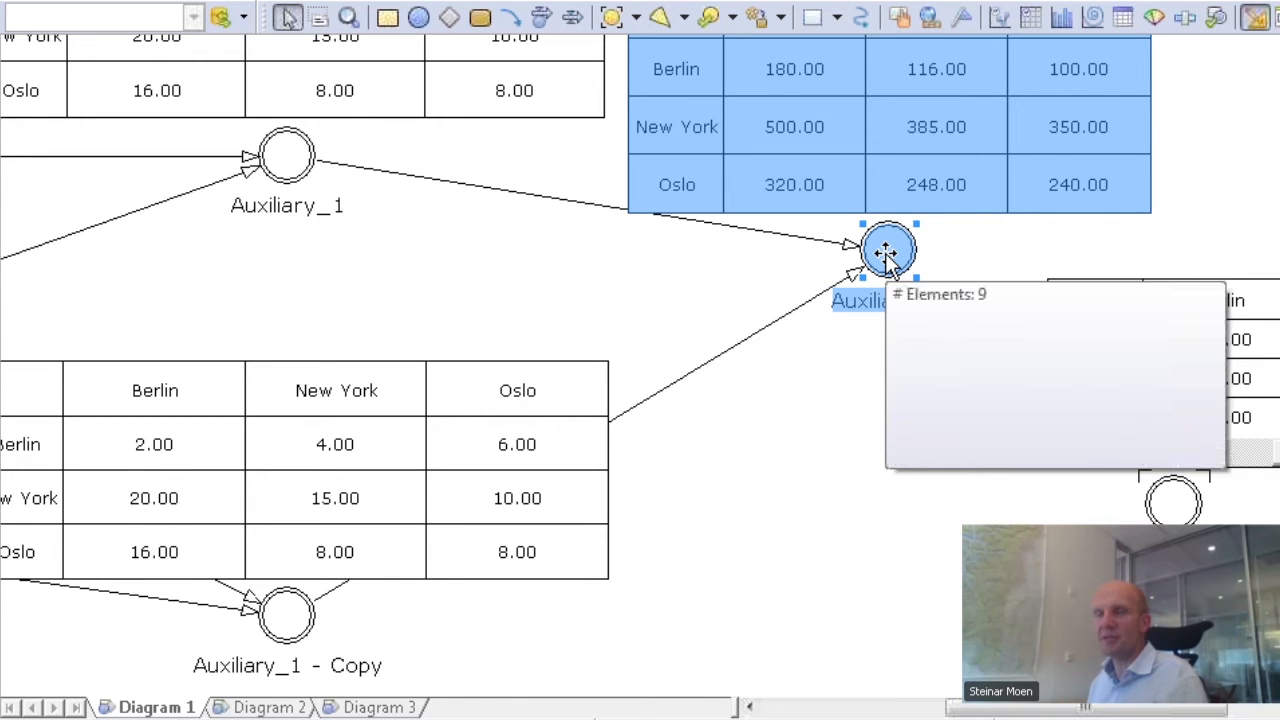
drag(886, 255, 942, 553)
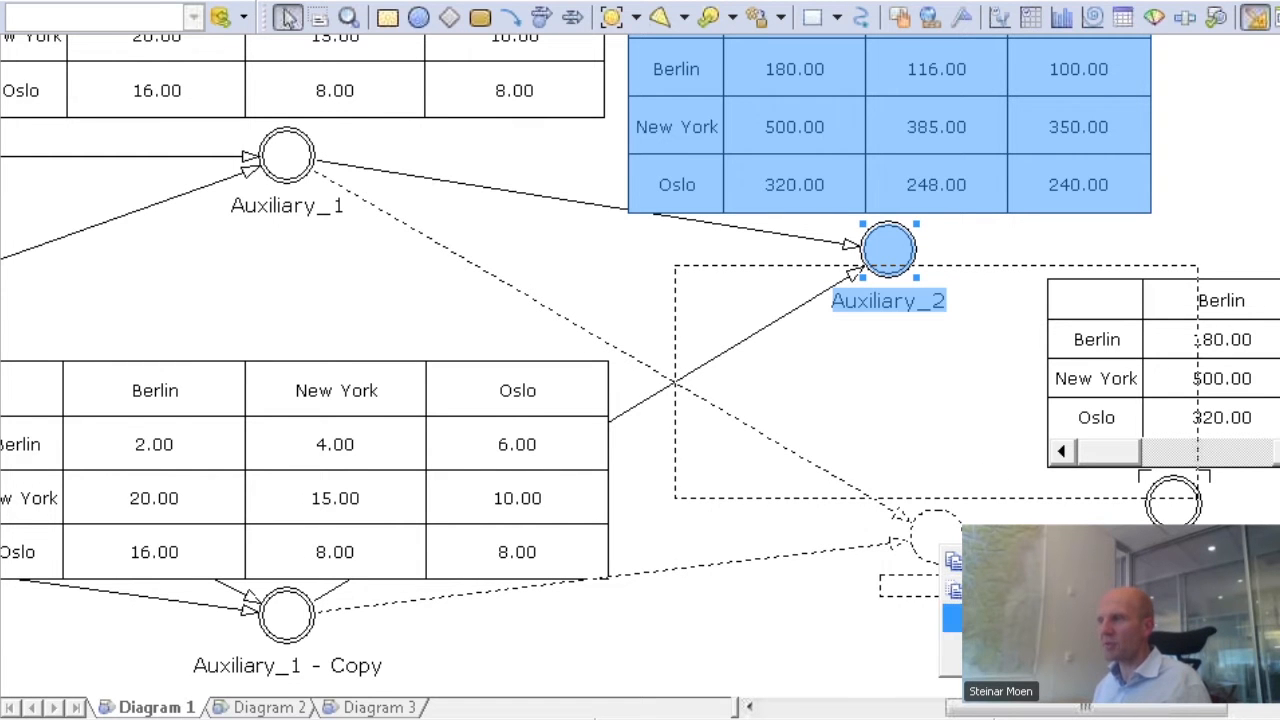
click(952, 618)
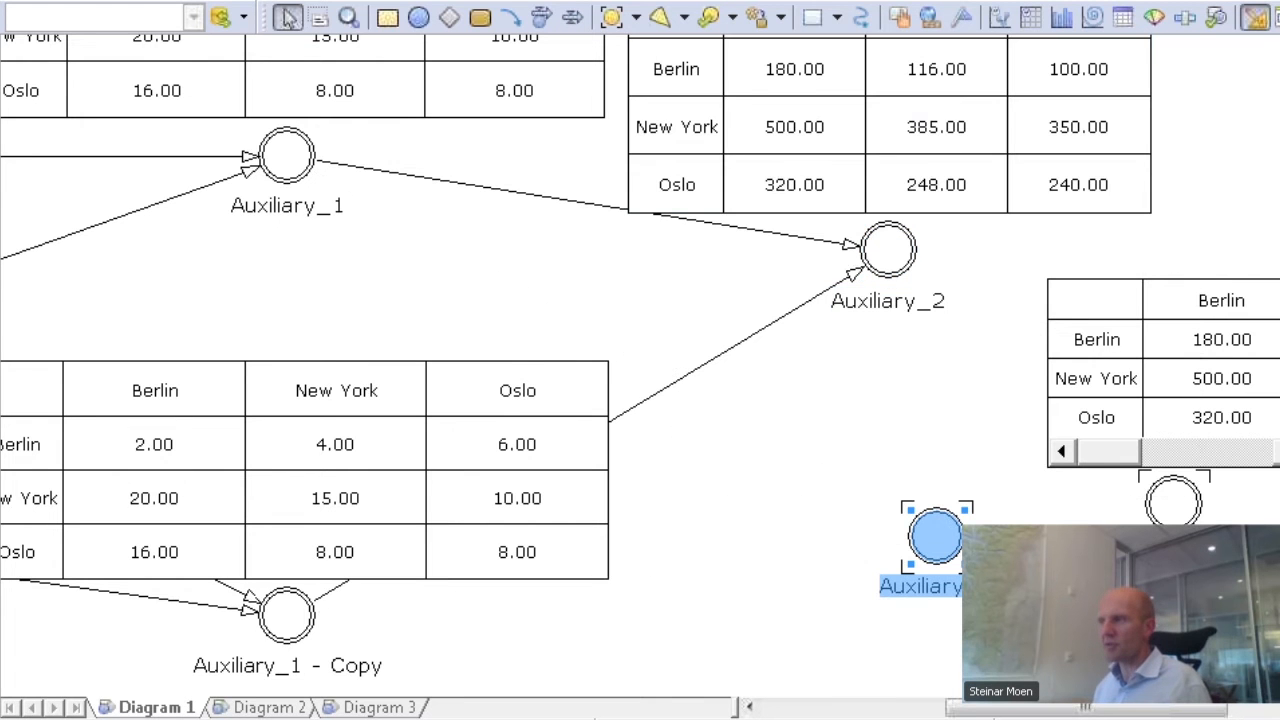
right_click(935, 540)
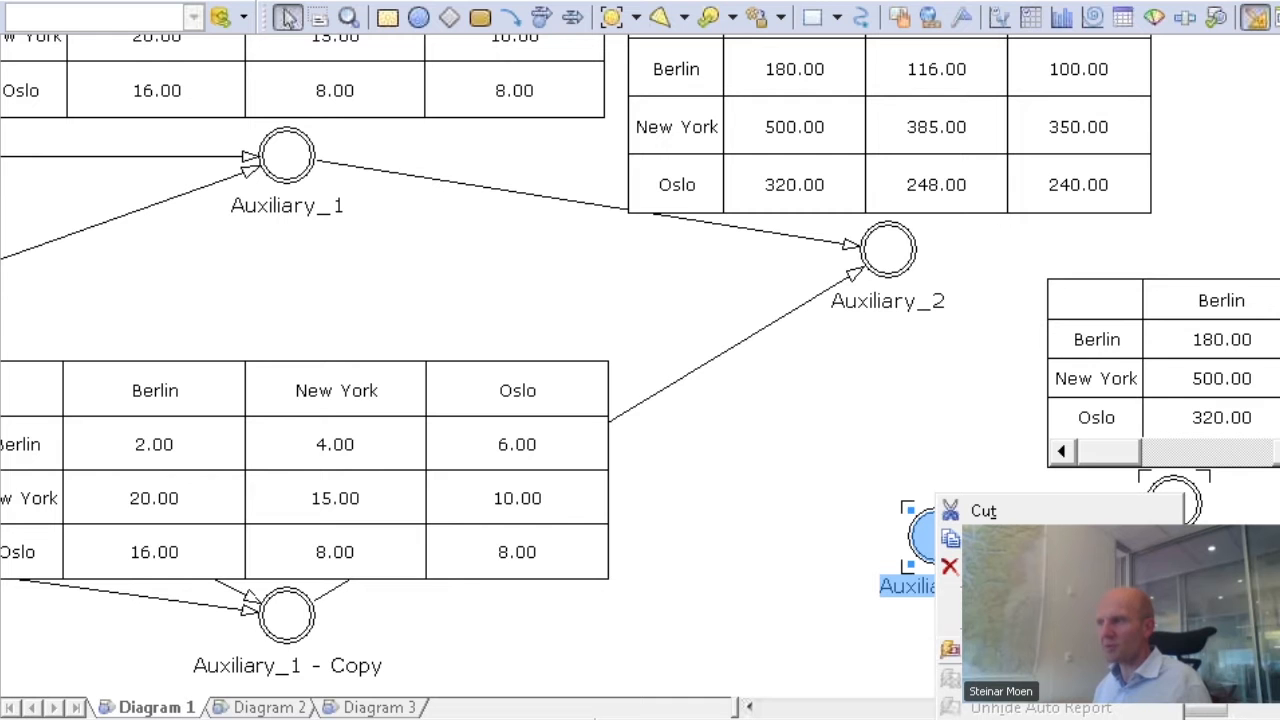
click(985, 650)
drag(936, 541, 904, 572)
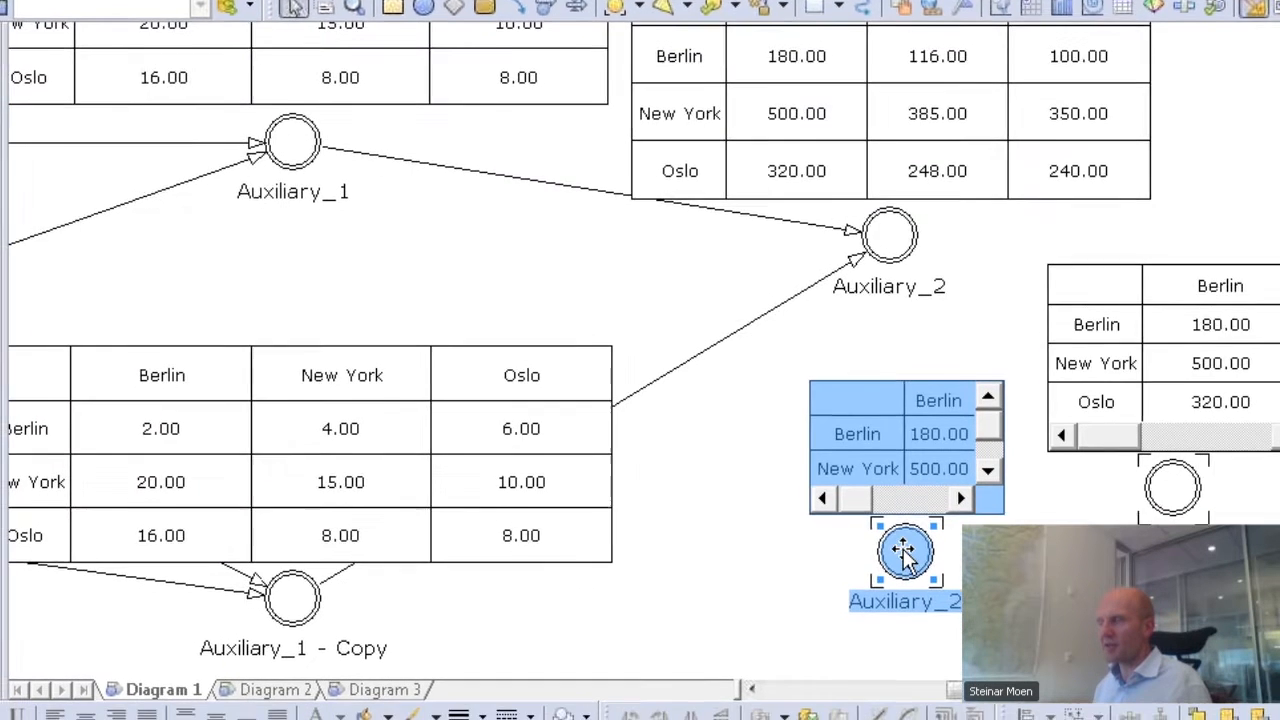
Step: Inspect the shortcut properties of the lower Auxiliary_2 shortcut and its source variable's definition, leaving both unchanged
double_click(903, 553)
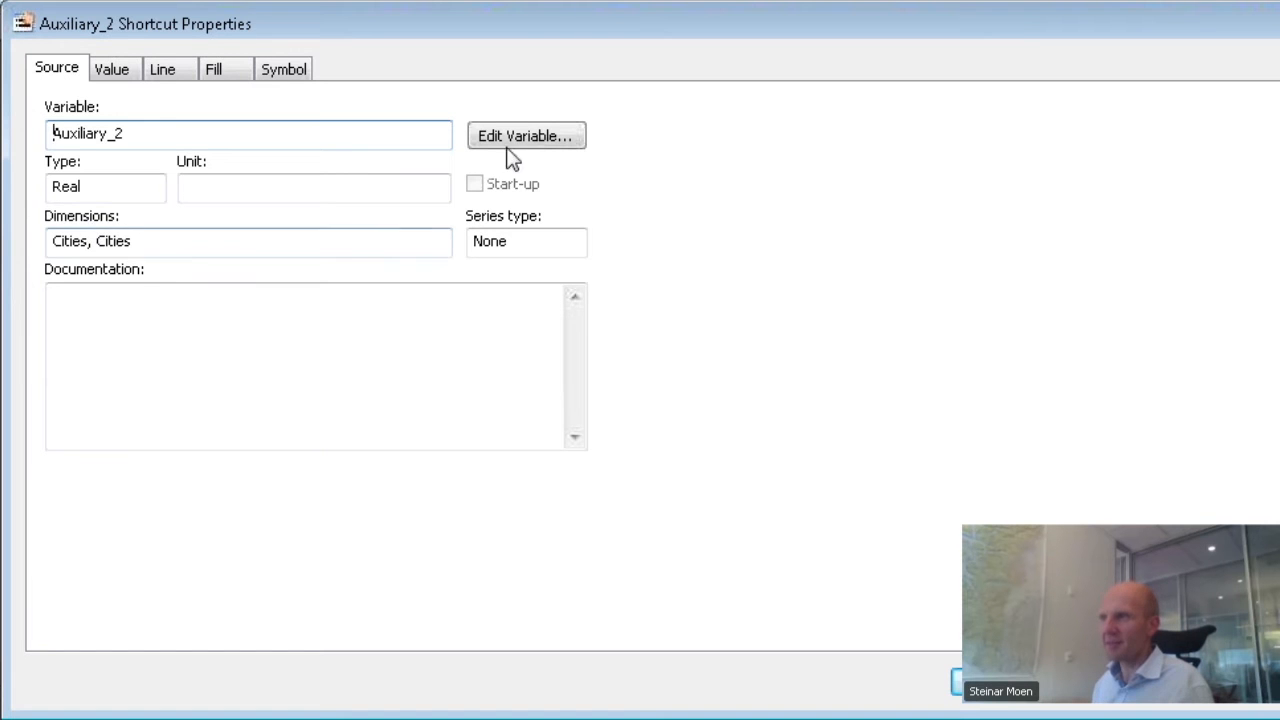
click(520, 140)
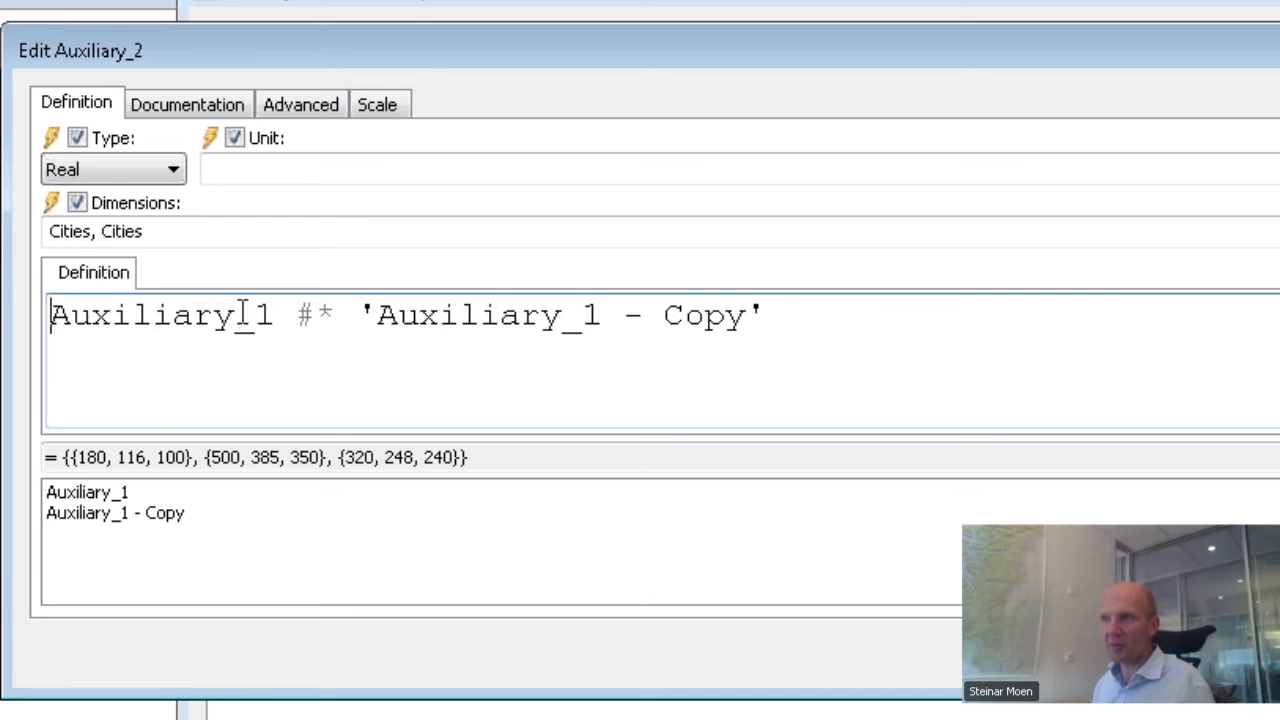
key(Escape)
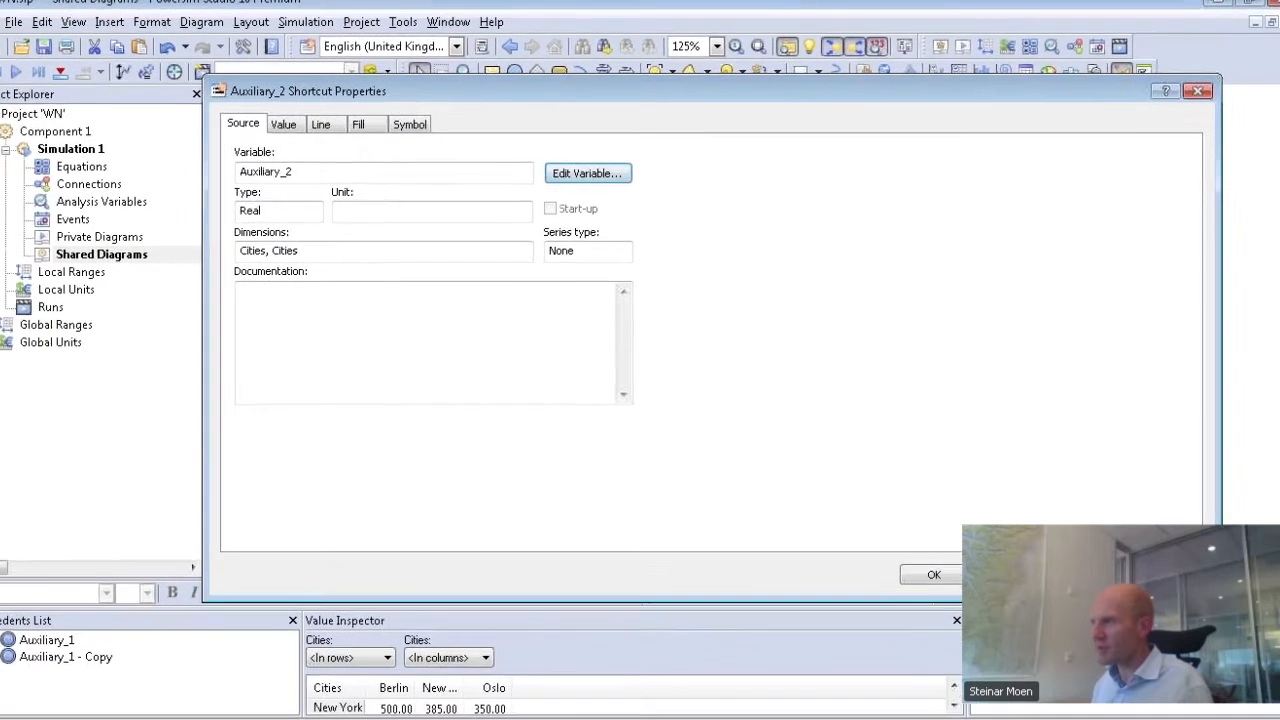
click(1094, 682)
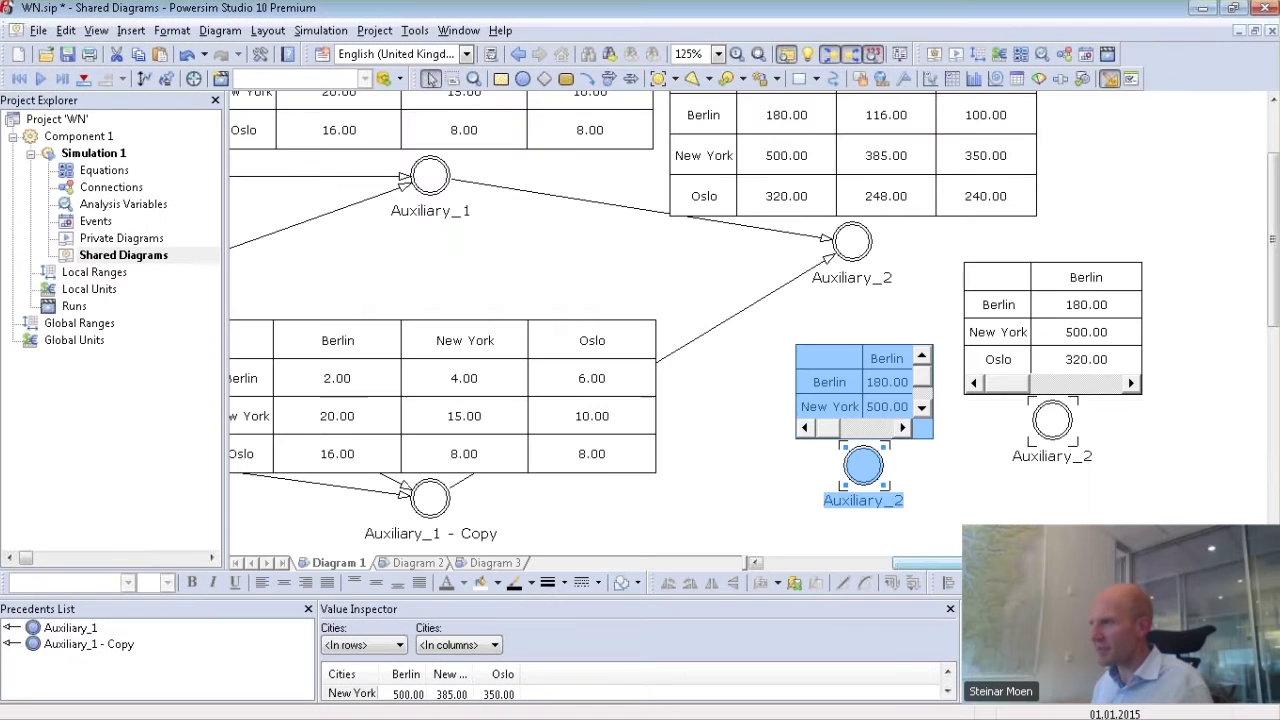
Step: Open the source variable's definition directly from the lower Auxiliary_2 shortcut, review it and close it without changes
right_click(863, 467)
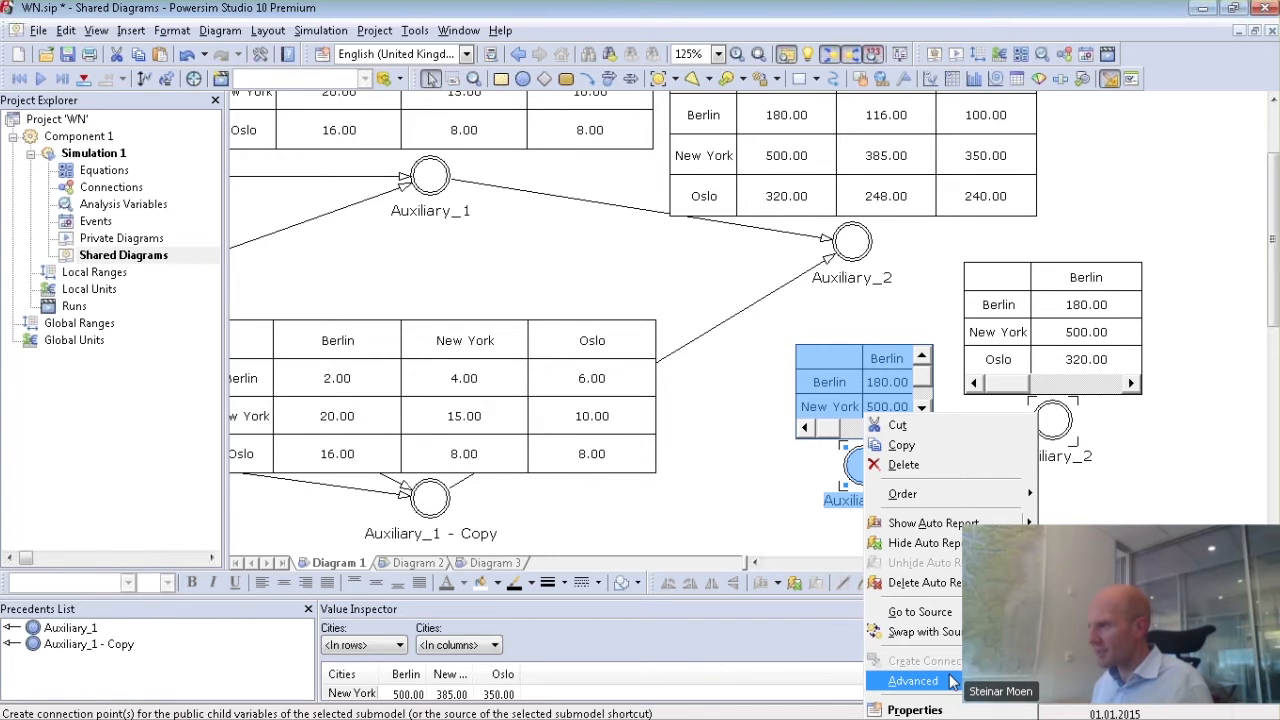
mouse_move(940, 681)
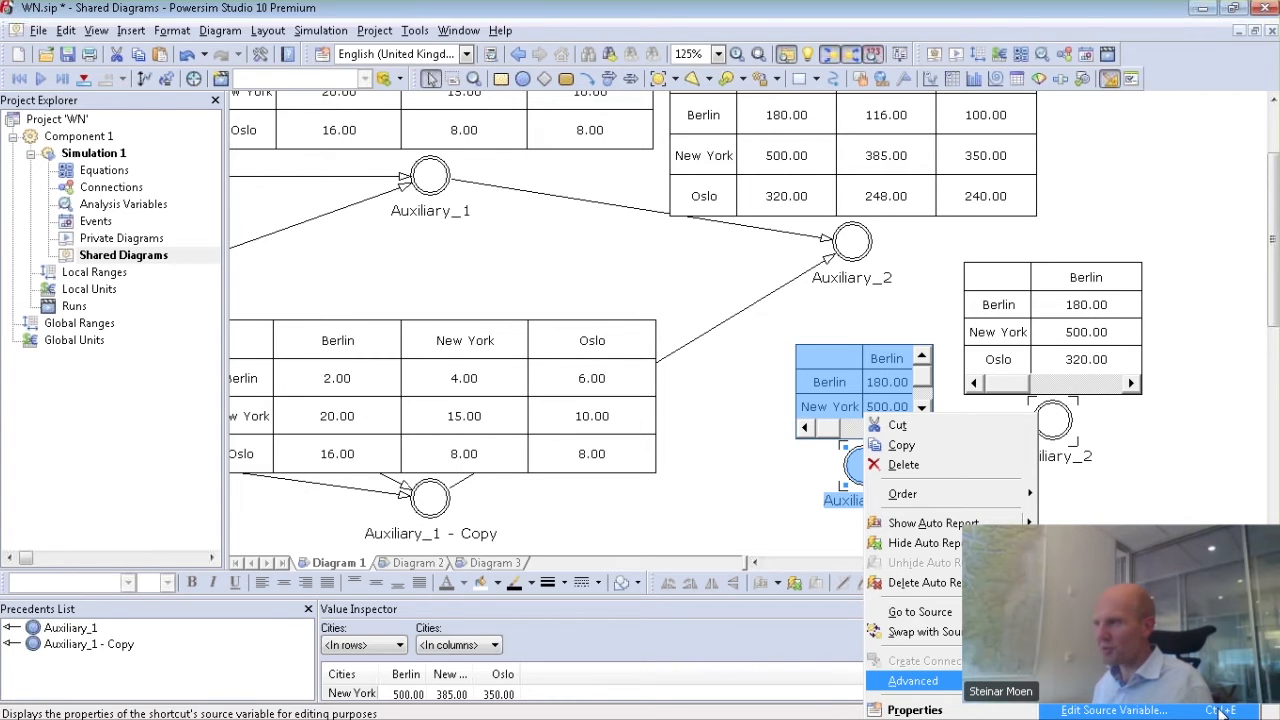
click(763, 480)
click(864, 468)
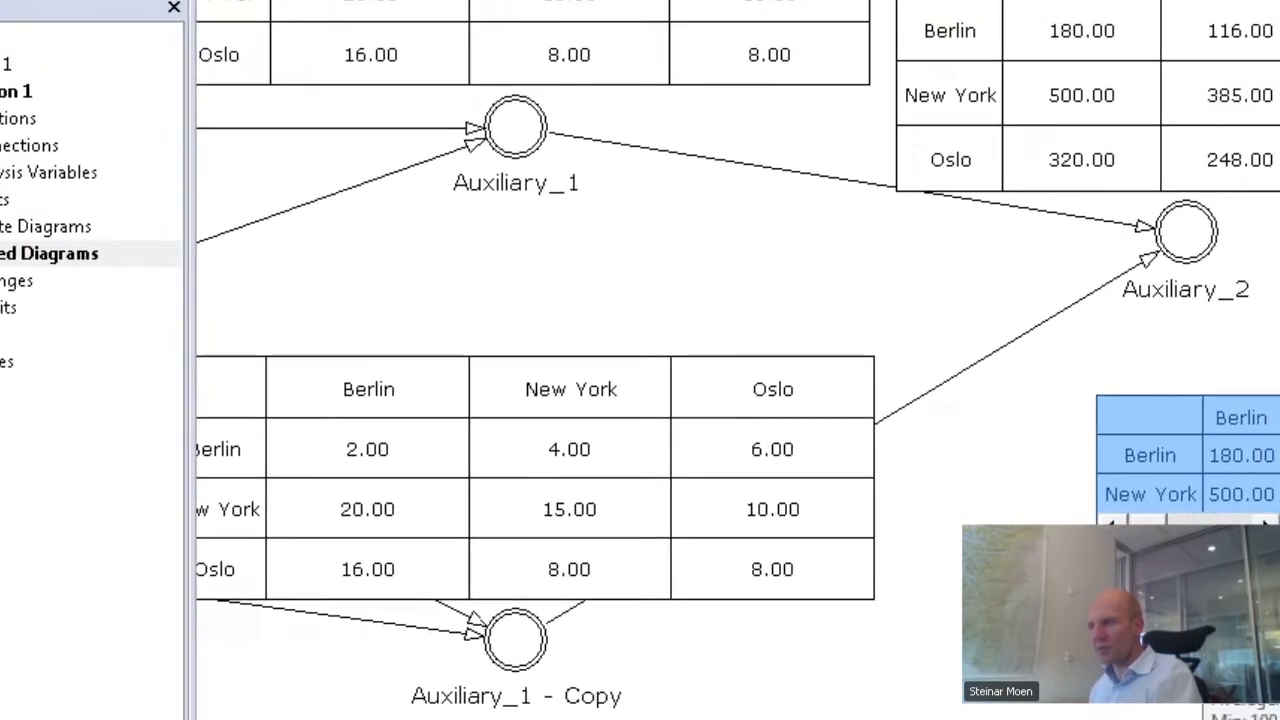
double_click(864, 468)
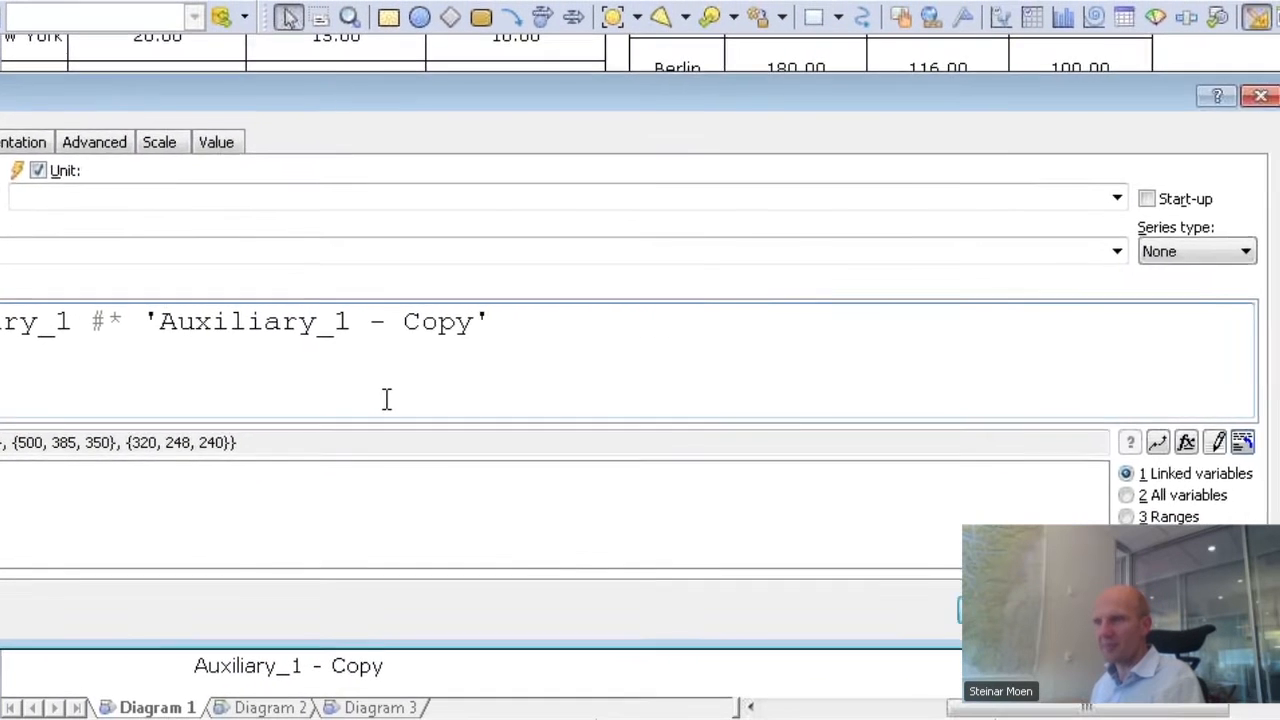
key(Escape)
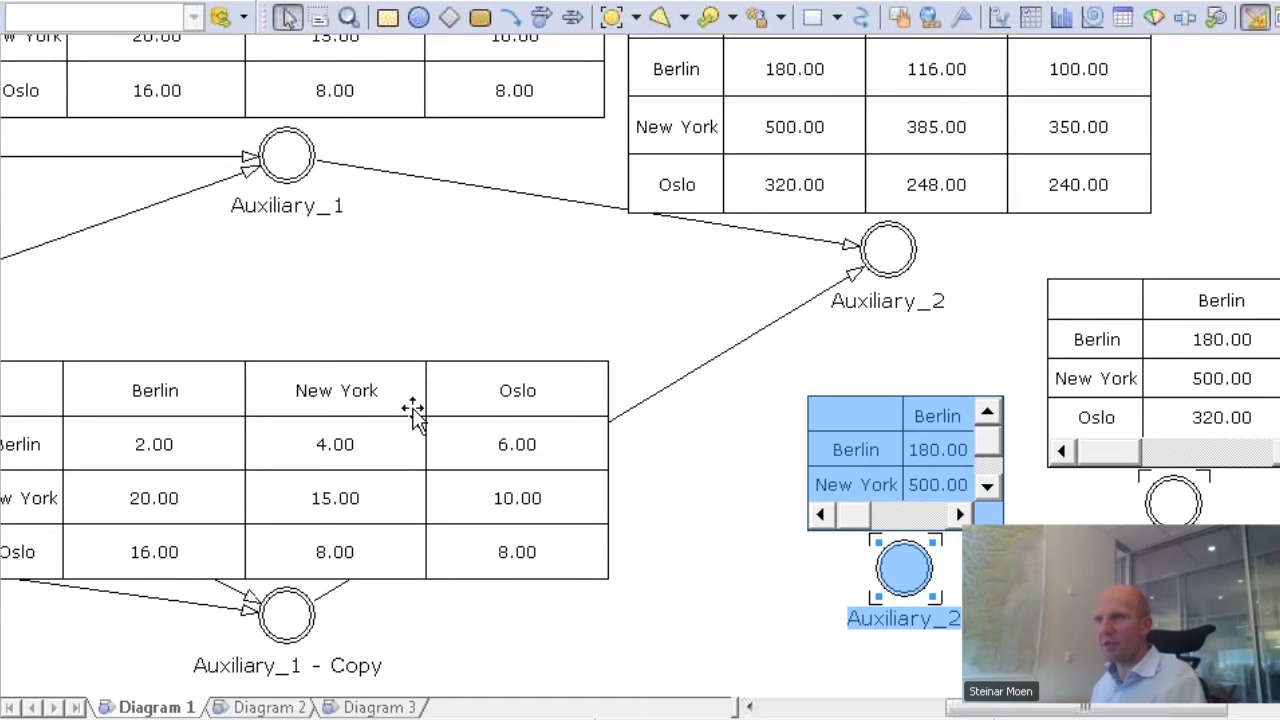
Step: Reopen the lower Auxiliary_2 shortcut's own properties for comparison and close them without changes
click(749, 492)
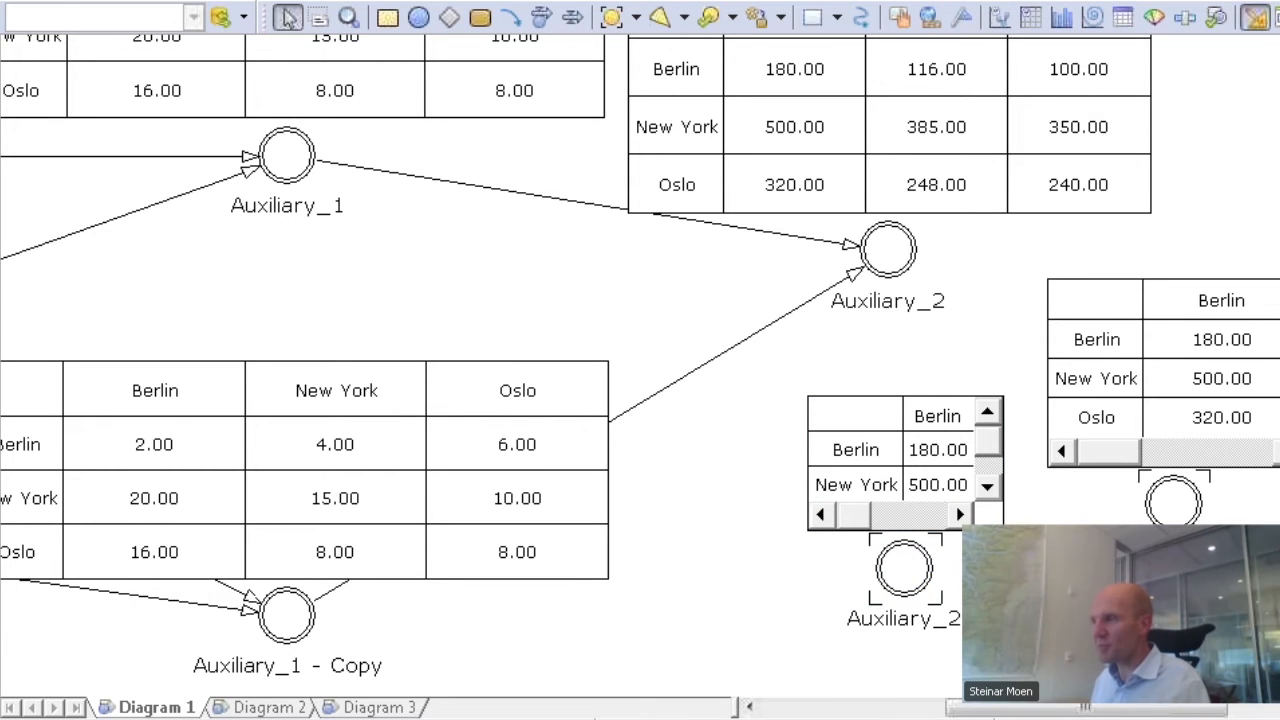
double_click(905, 568)
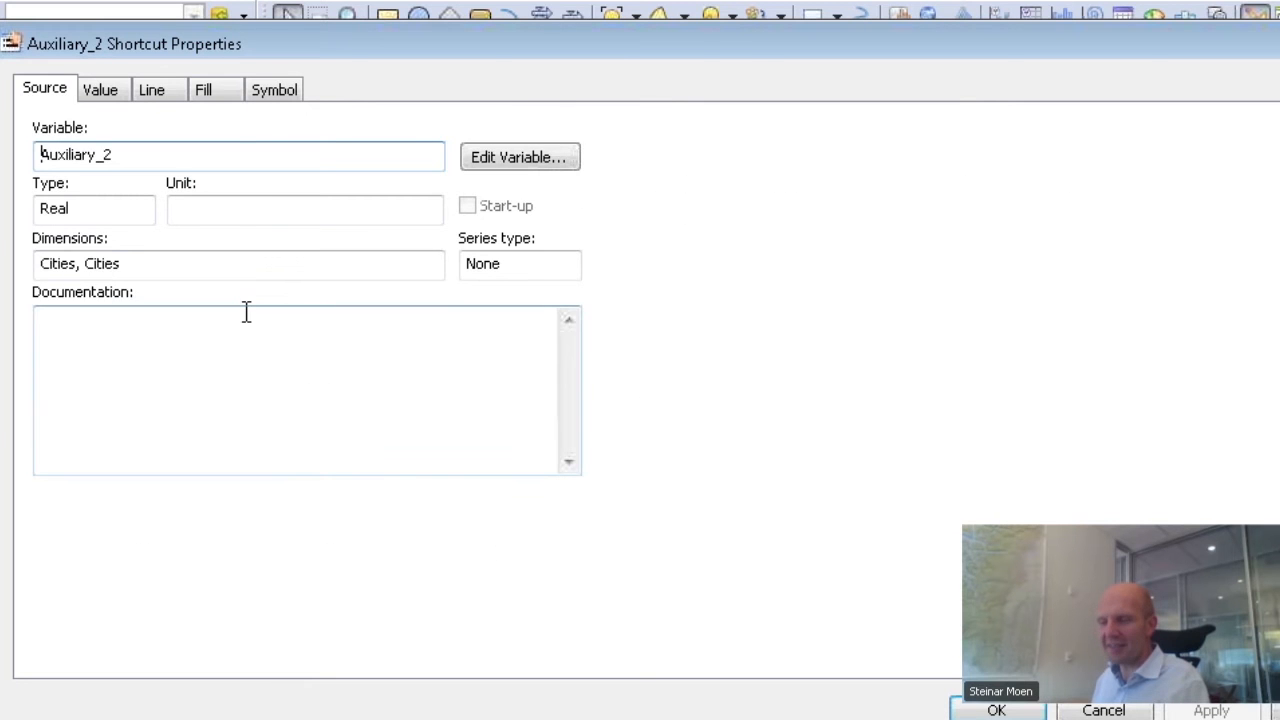
key(Escape)
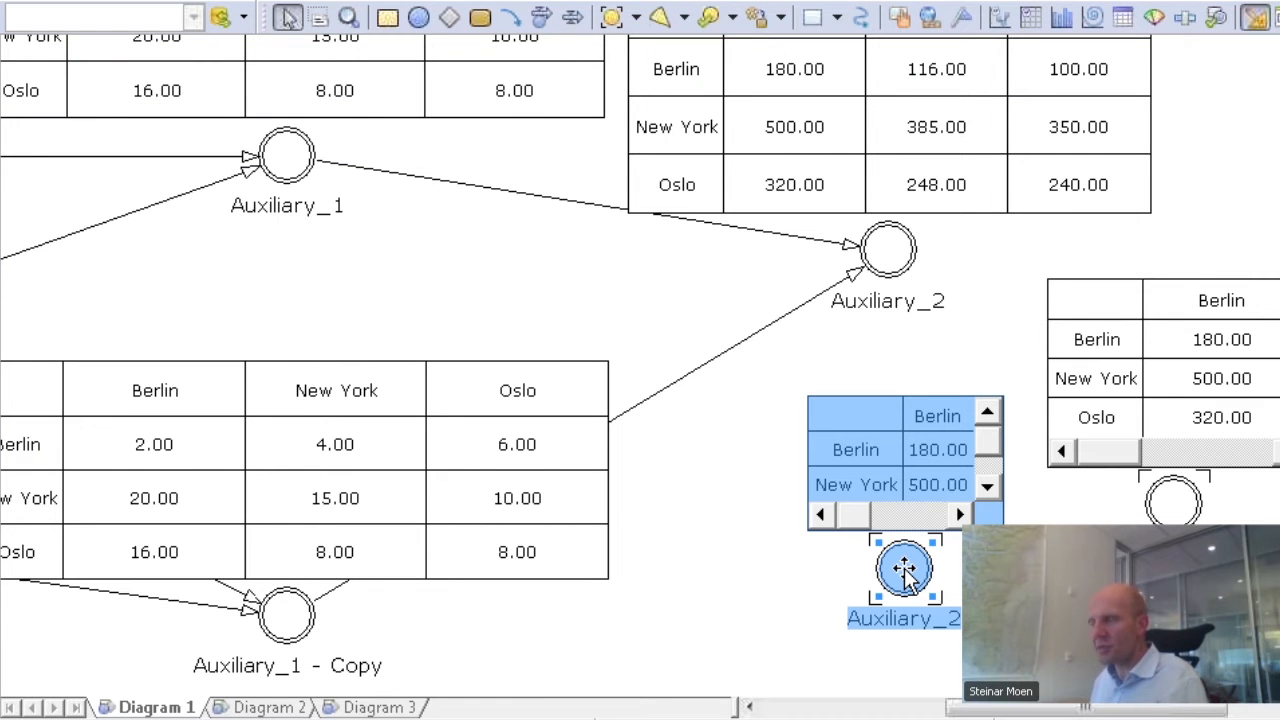
Step: Create a slice of the original Auxiliary_2 from Diagram 1 in Diagram 2, beside its existing shortcut above Rate_1
mouse_move(905, 570)
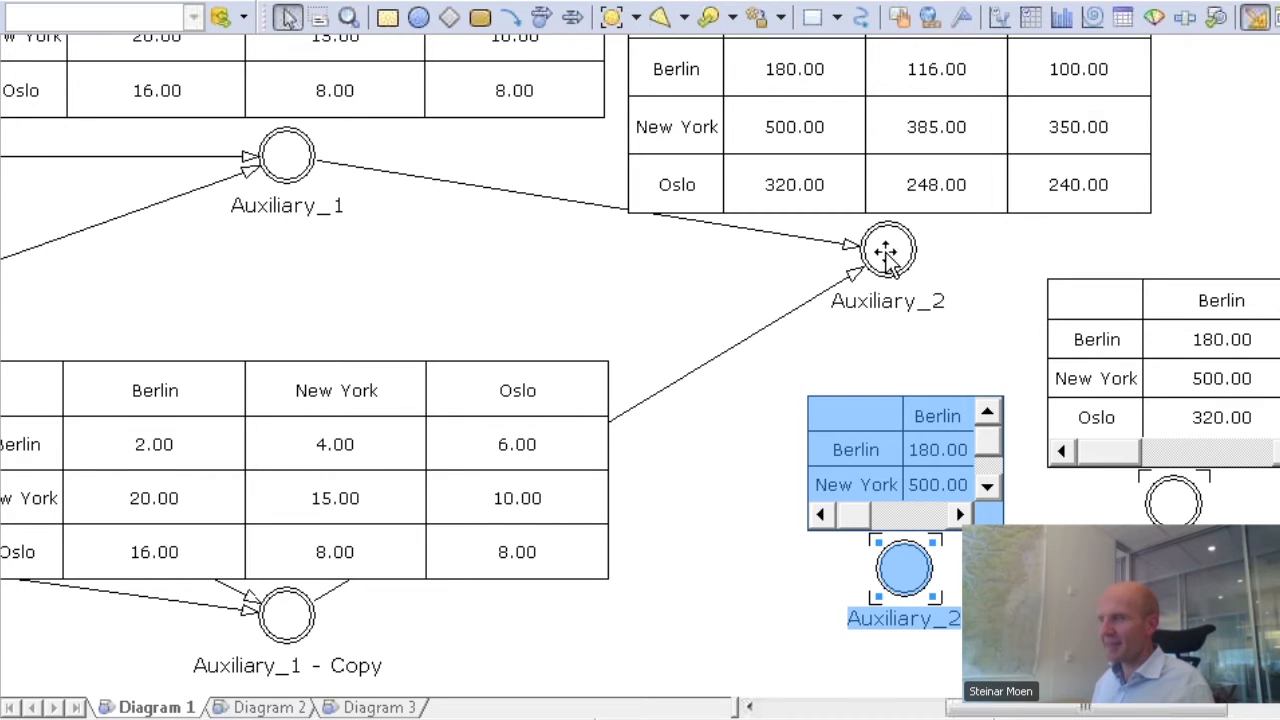
drag(886, 253, 385, 168)
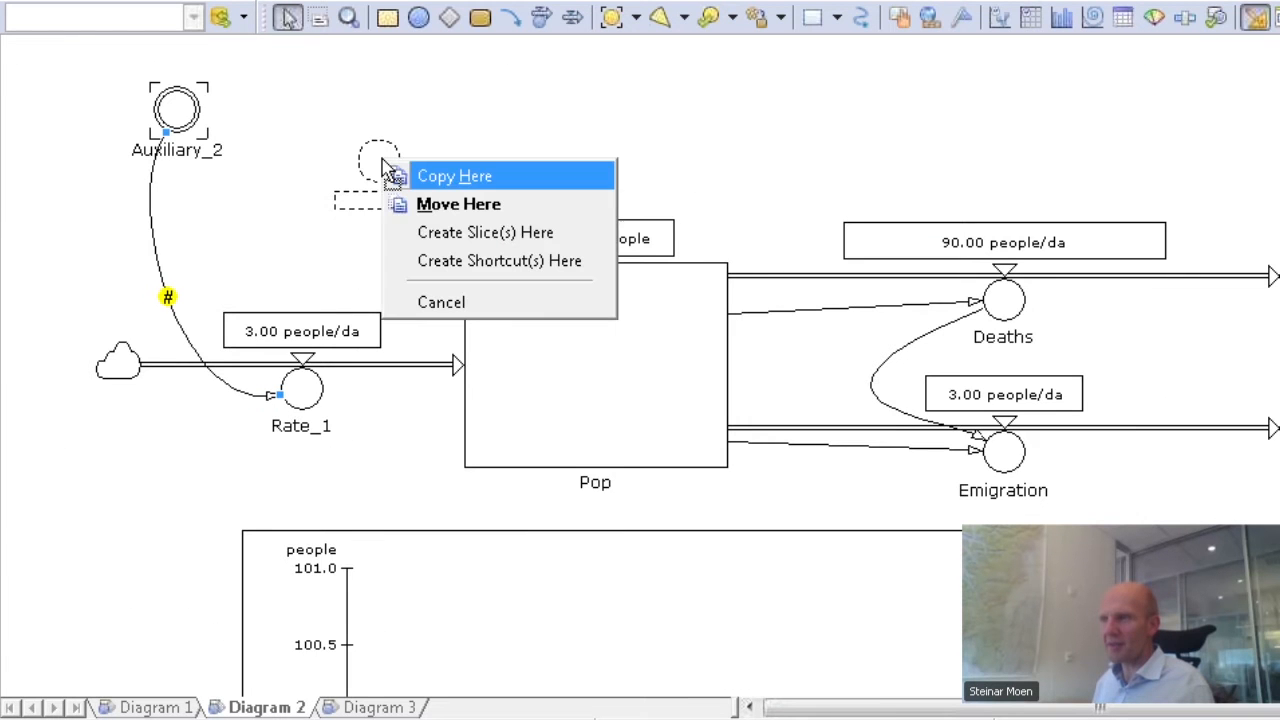
click(467, 230)
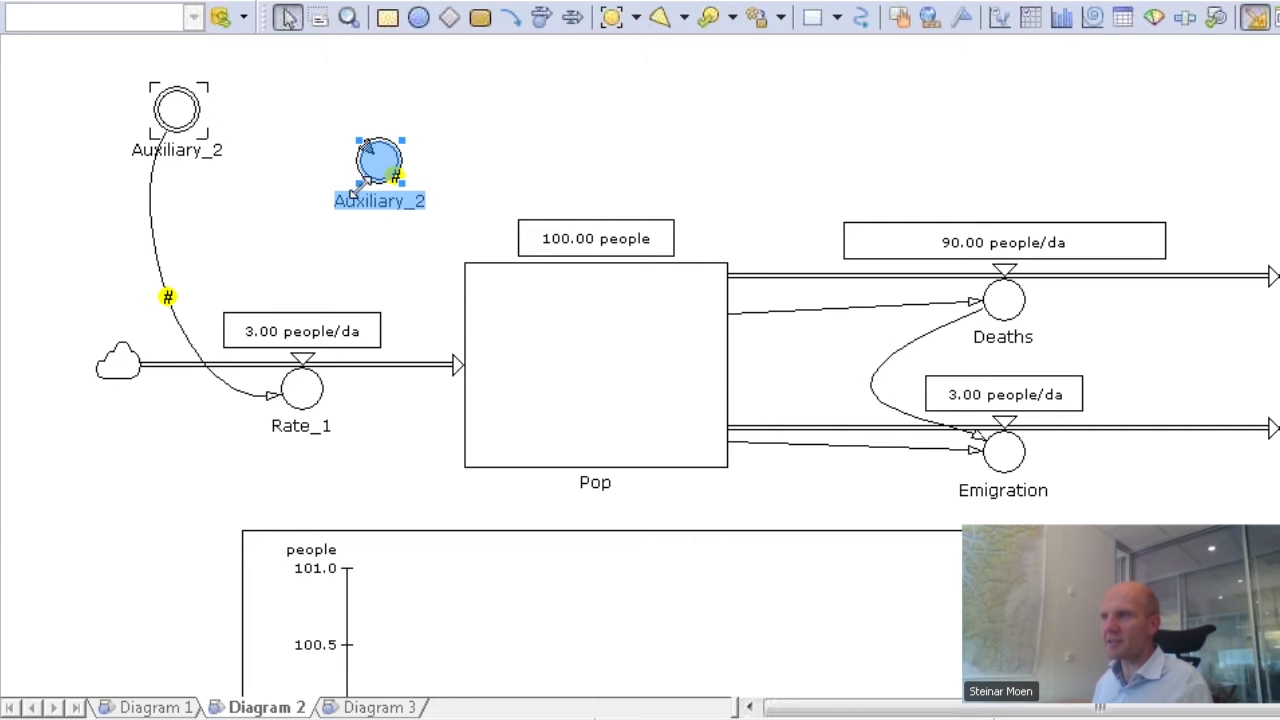
click(500, 174)
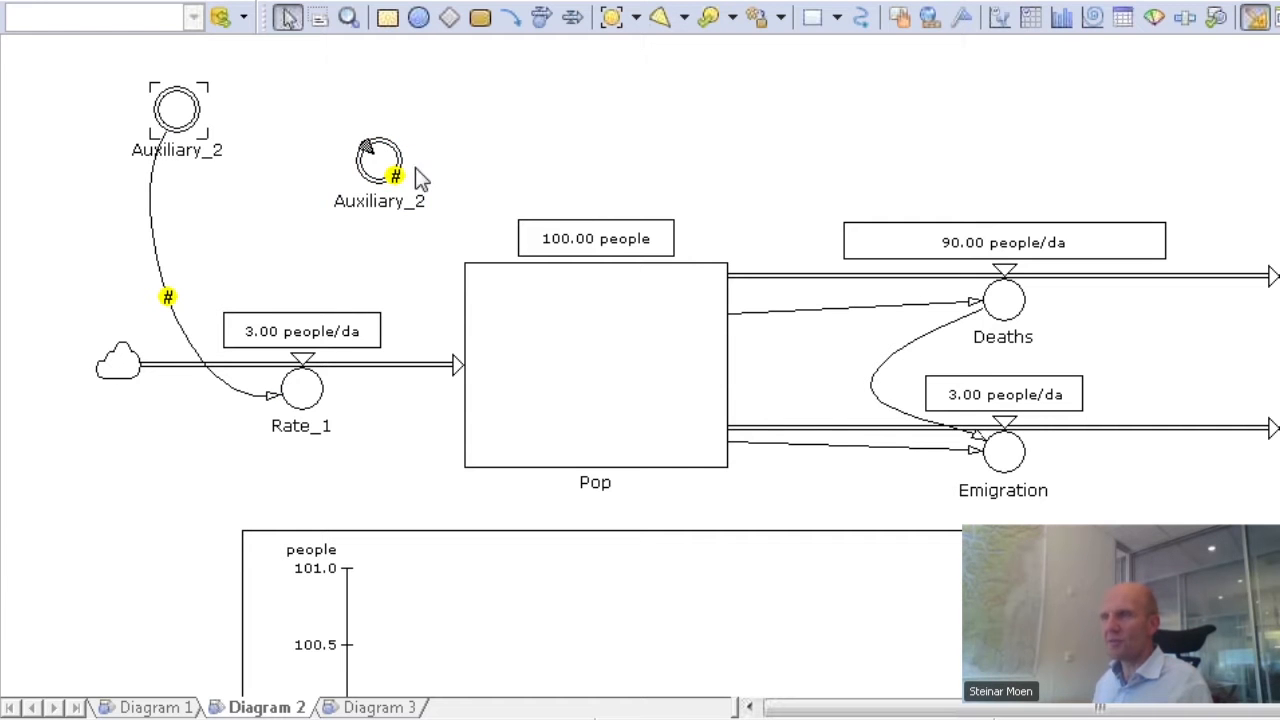
Step: Review the scope and direction options for converting surplus slices to shortcuts, and cancel without converting anything
mouse_move(396, 178)
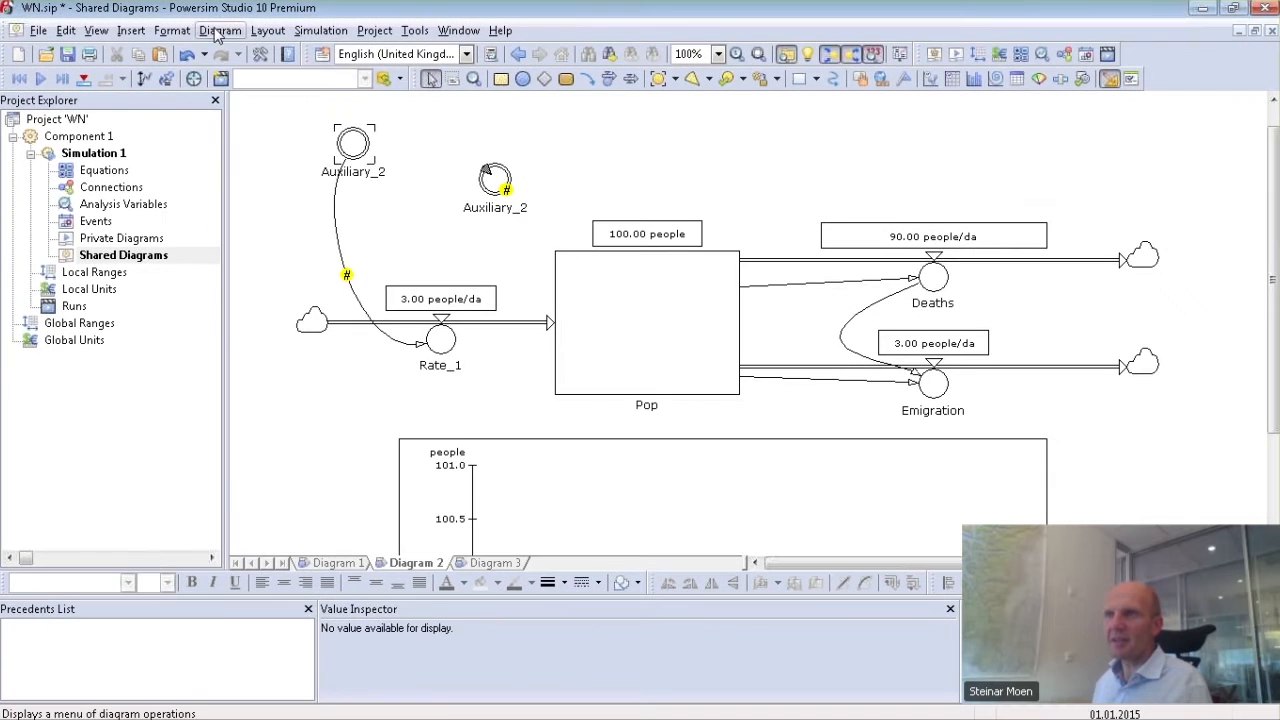
click(163, 10)
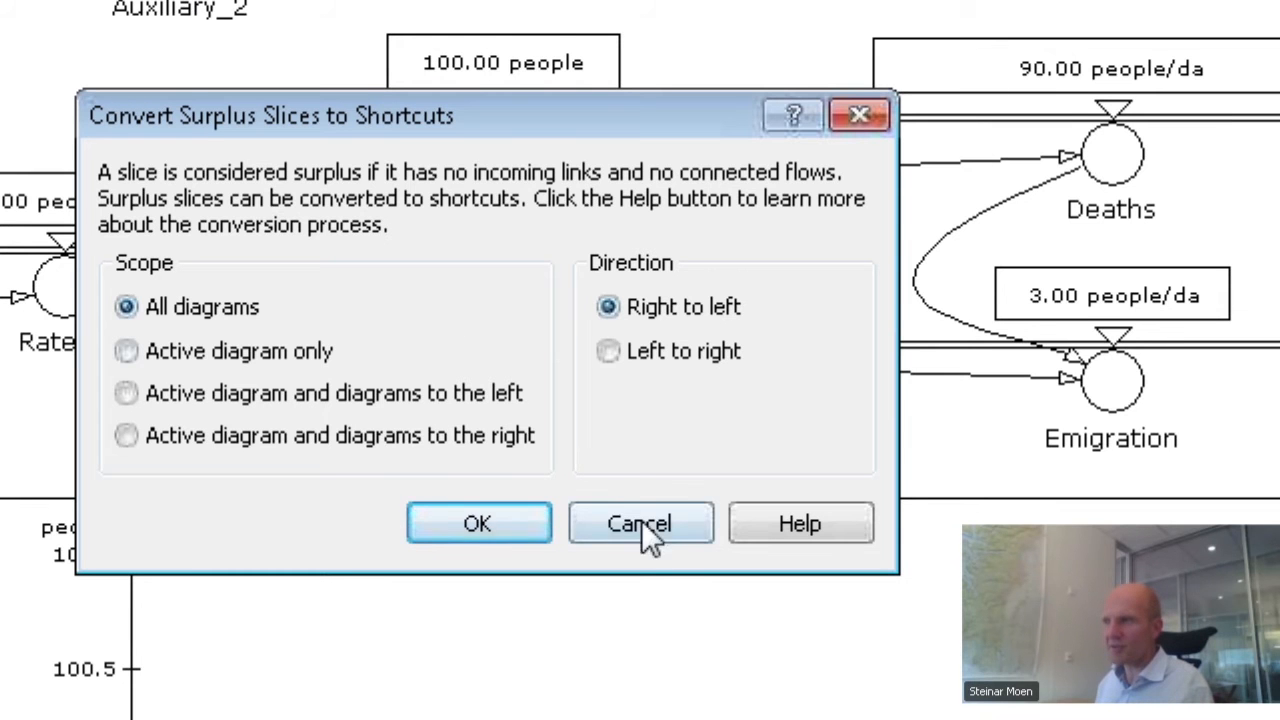
click(641, 525)
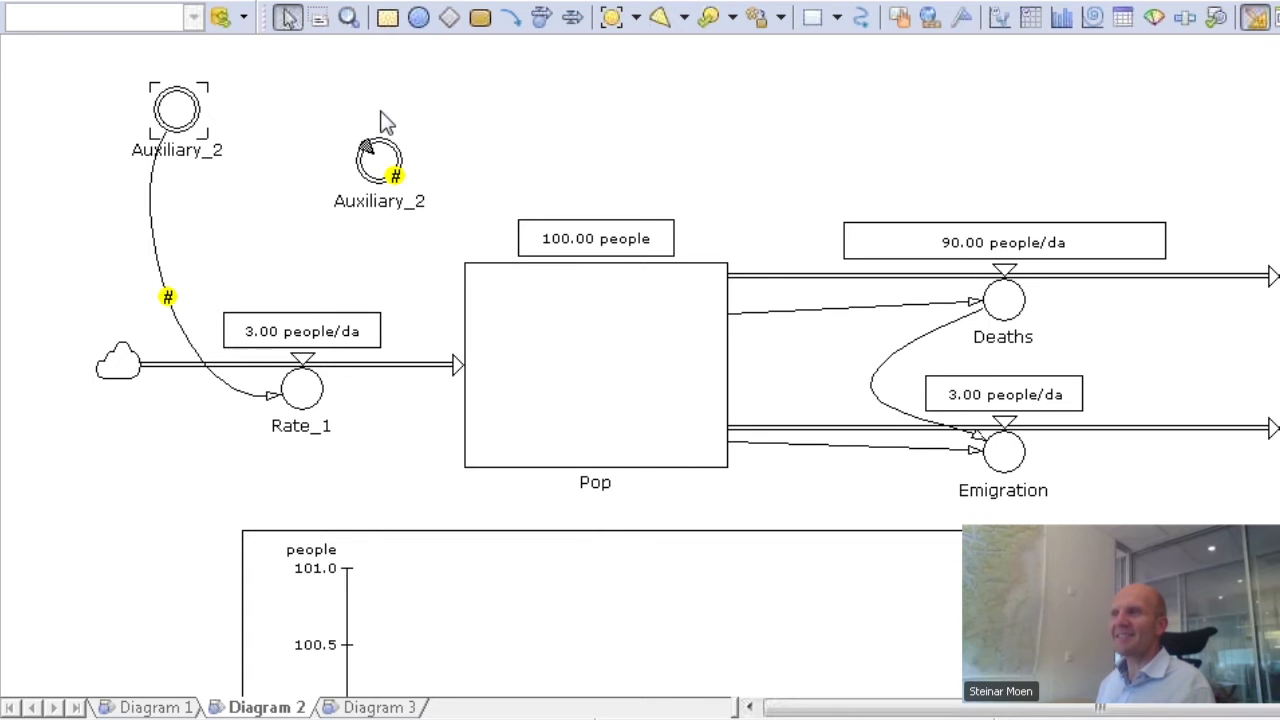
Step: Link Pop to the Auxiliary_2 slice in Diagram 2 and review the slice's variable definition without changing it
click(510, 17)
mouse_move(492, 264)
mouse_down()
mouse_move(486, 206)
mouse_move(405, 168)
mouse_up()
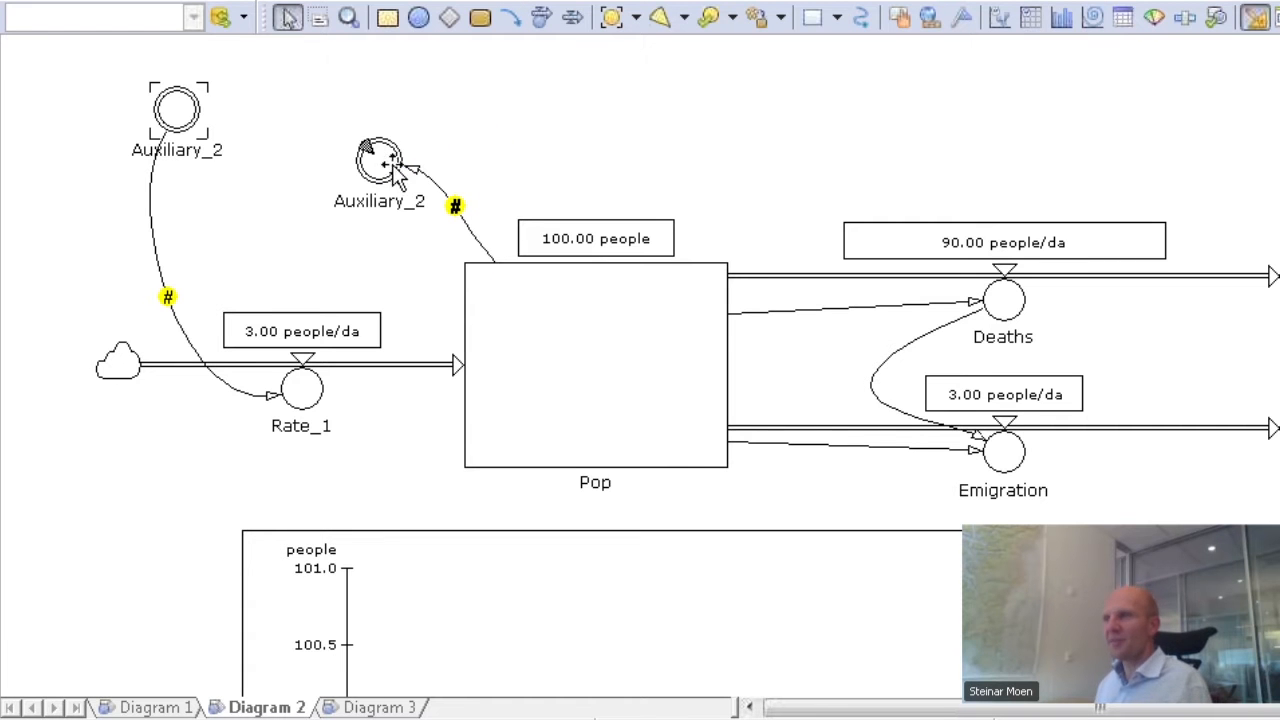
mouse_move(391, 164)
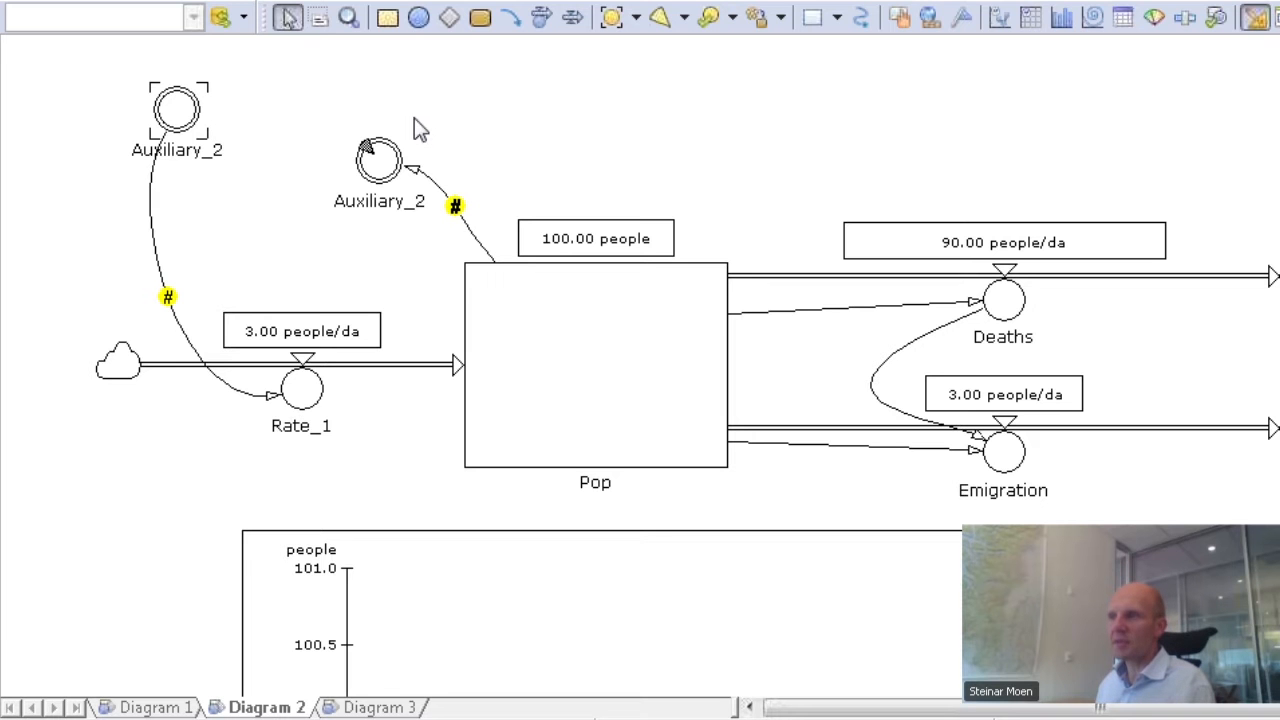
double_click(379, 158)
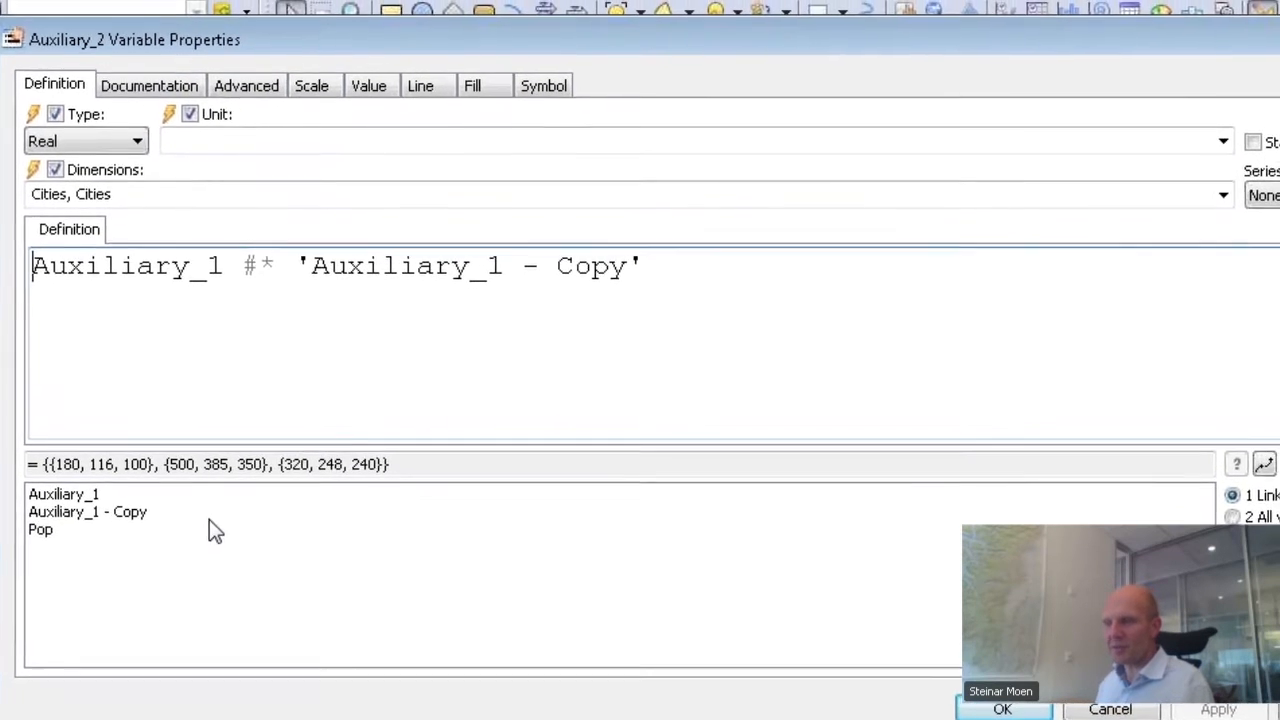
key(Escape)
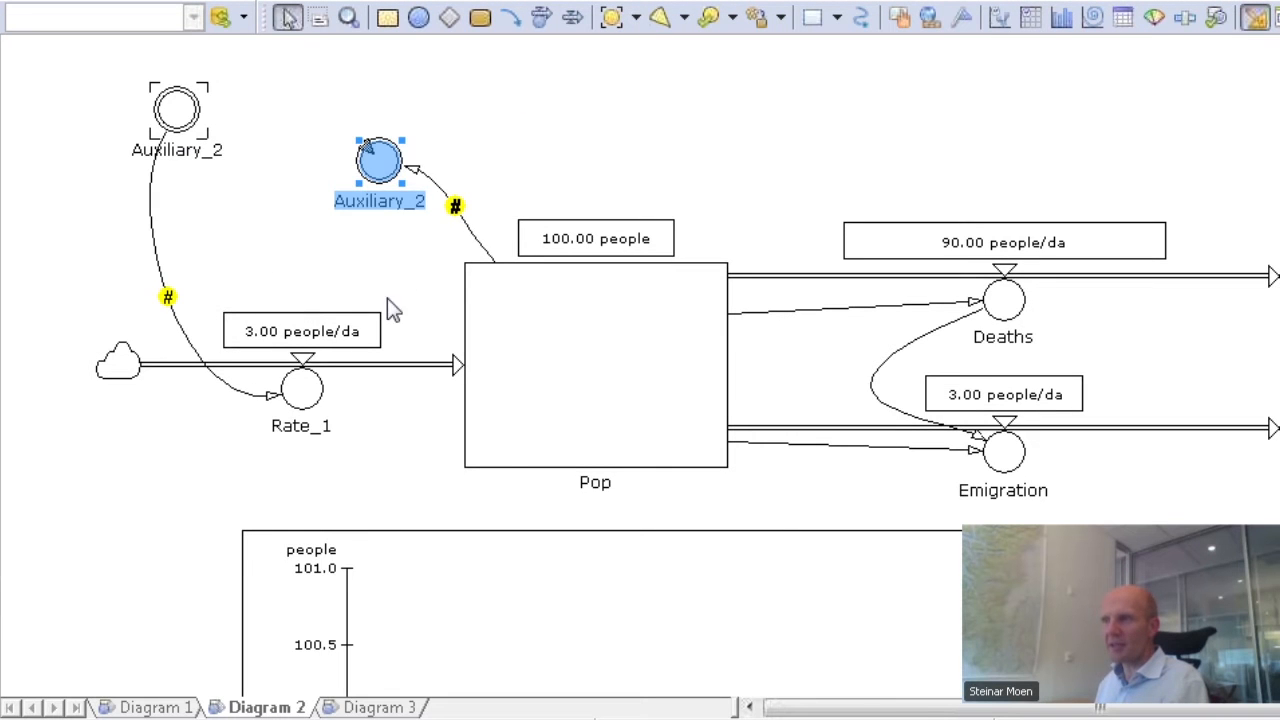
Step: Change the definition of the original Auxiliary_2 in Diagram 1 to (Auxiliary_1 #* 'Auxiliary_1 - Copy') * Pop
click(155, 707)
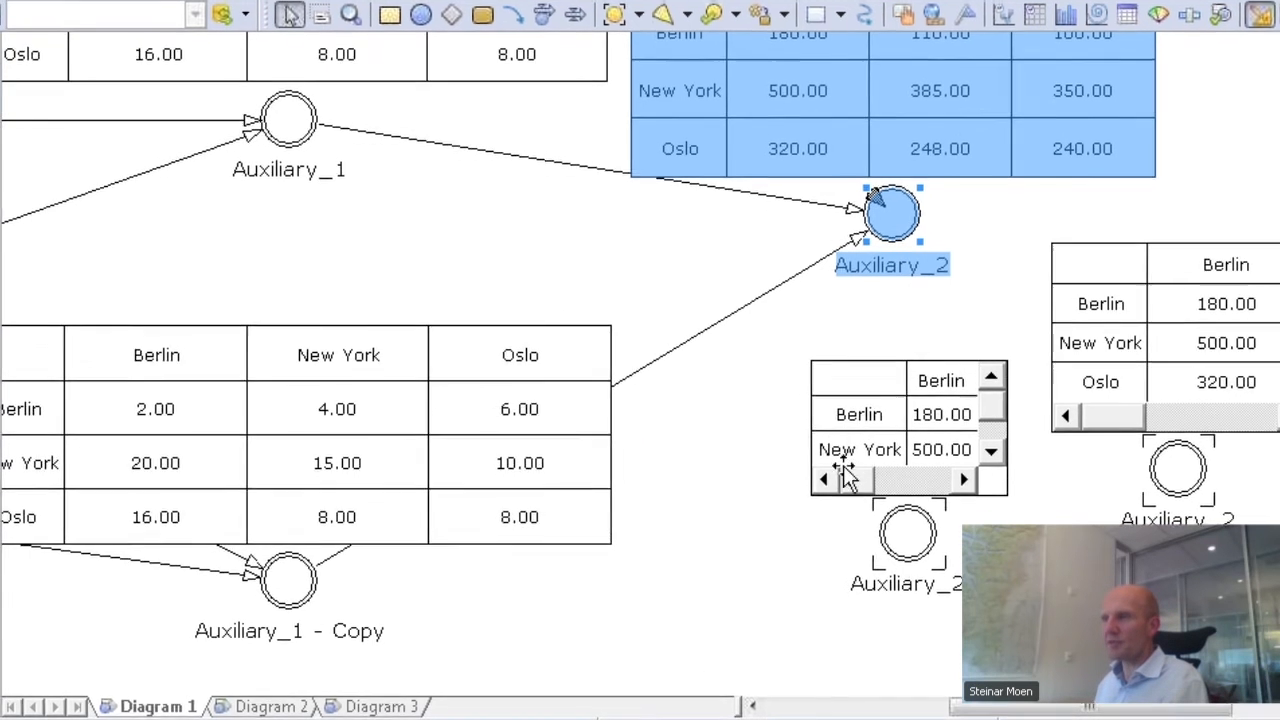
double_click(892, 211)
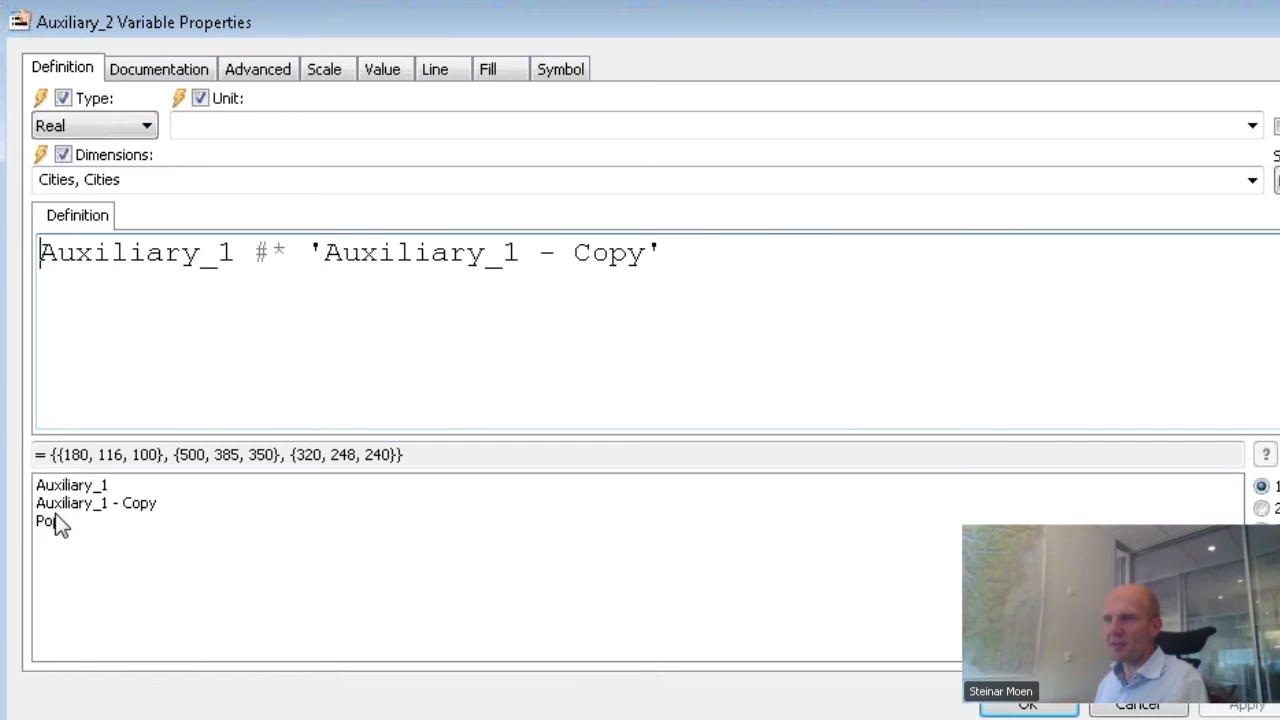
click(733, 257)
text())
key(Home)
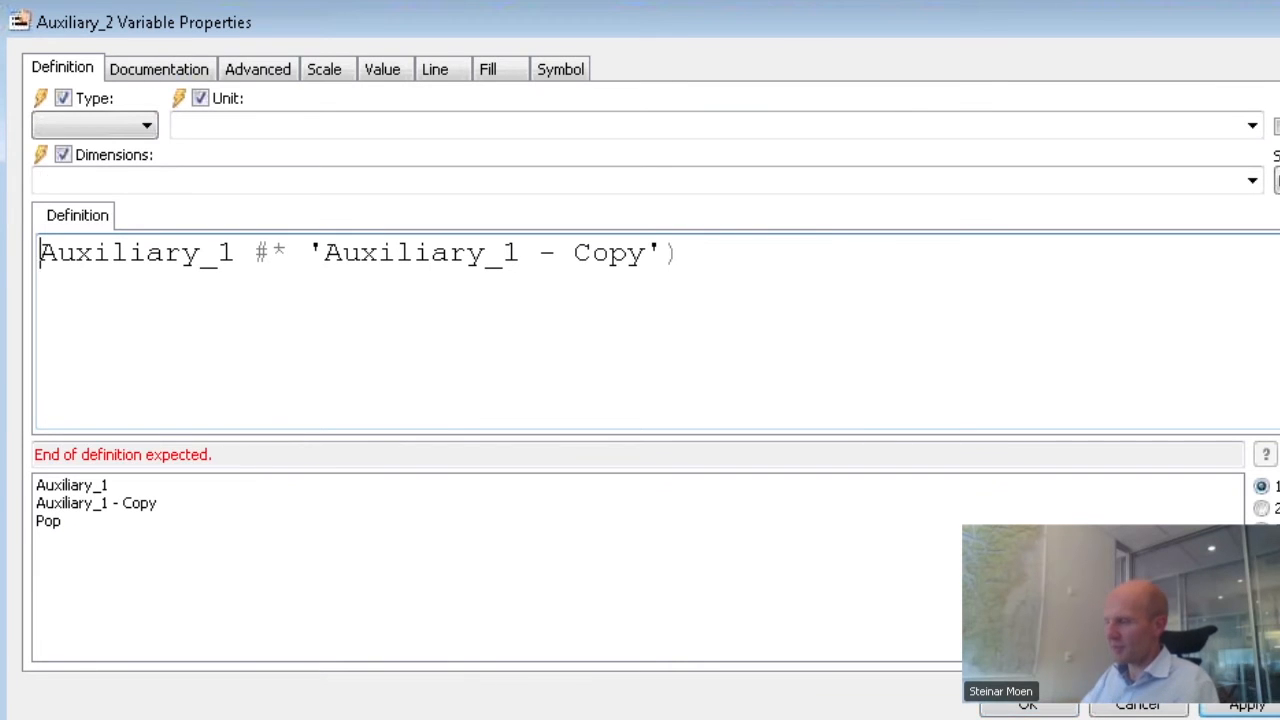
text(()
key(End)
text(*)
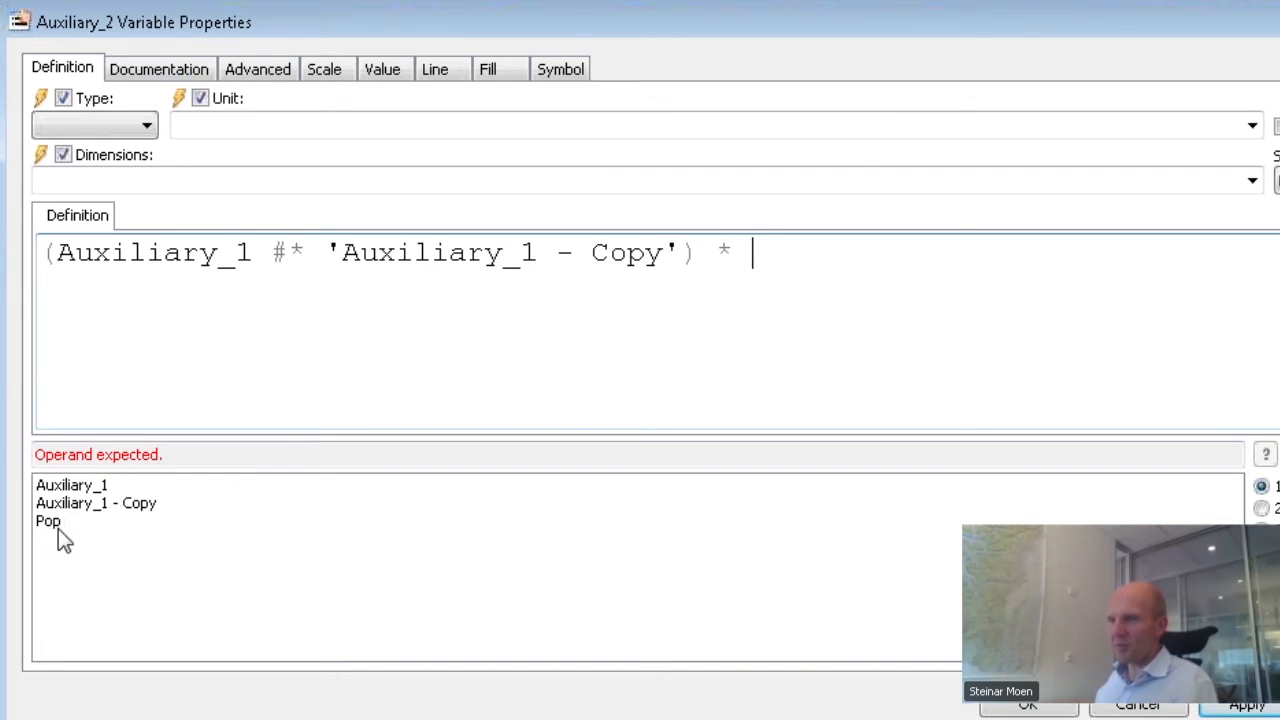
double_click(50, 522)
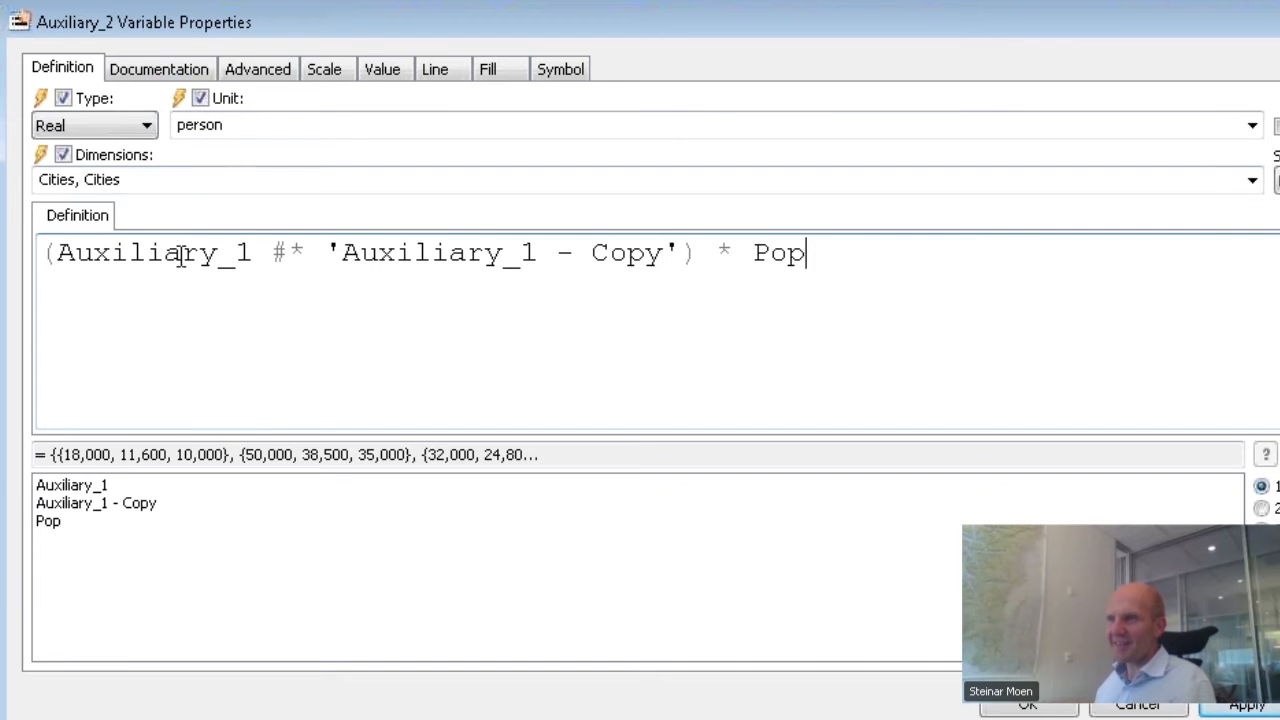
click(1045, 707)
Step: Run the simulation with the original Auxiliary_2 in view in Diagram 1, and deselect the variable
scroll(975, 290, up, 2)
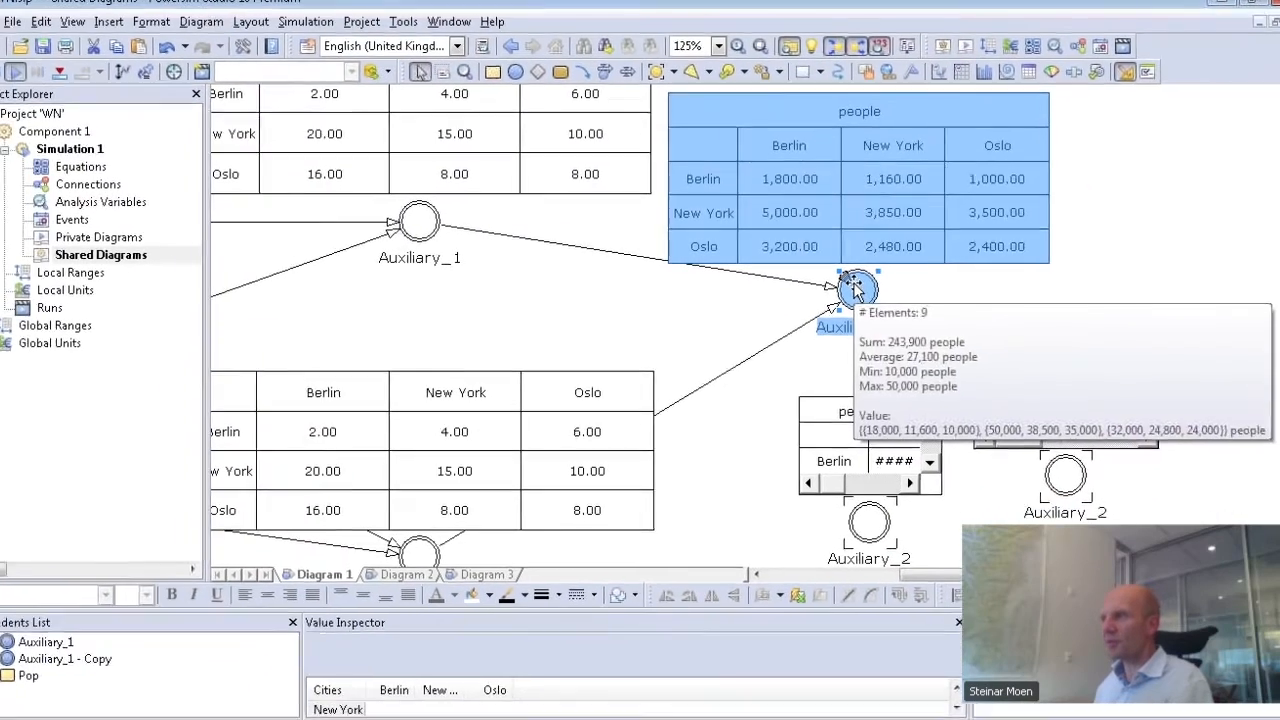
key(F5)
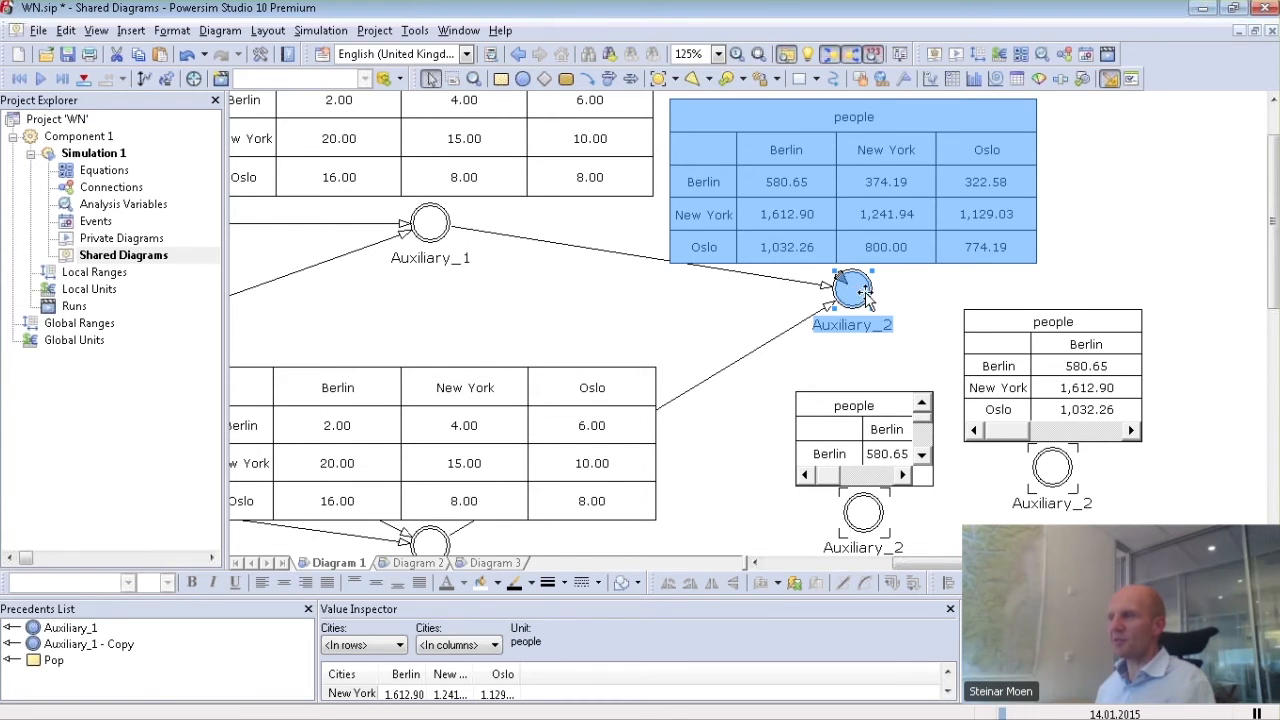
click(904, 296)
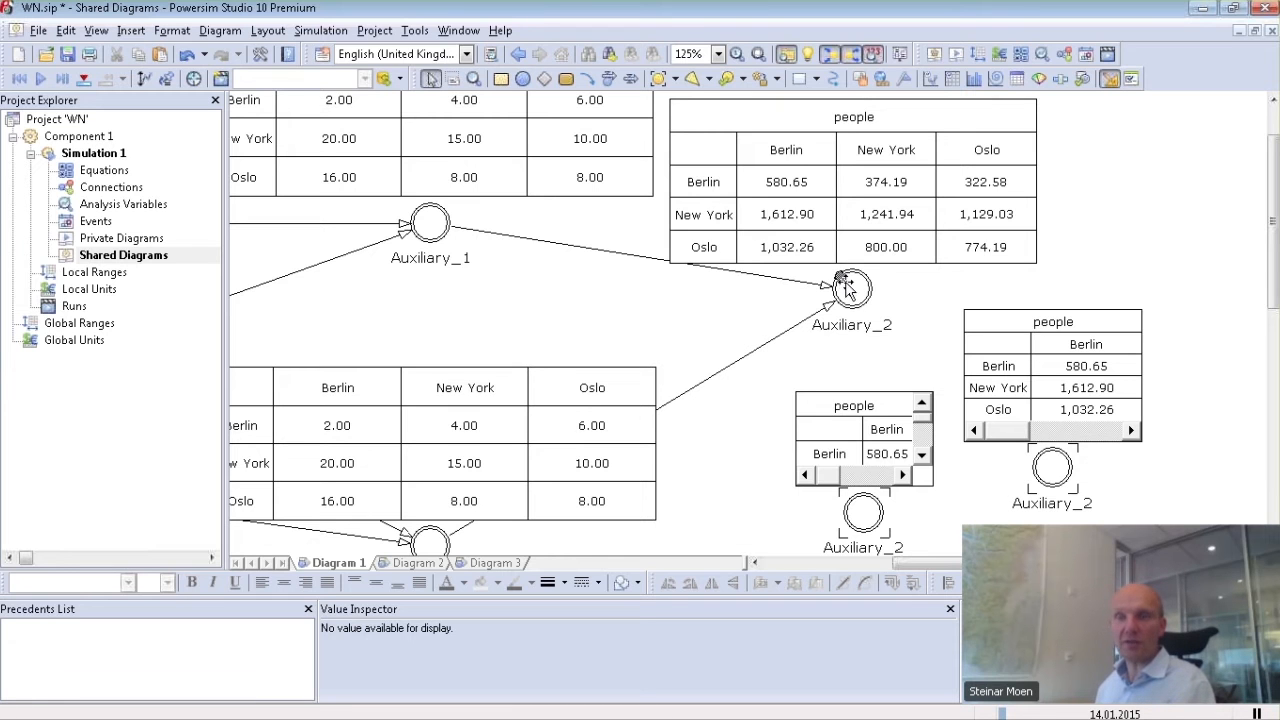
Step: Examine the Auxiliary_2 slice and its link from Pop in Diagram 2, and compare it with the original in Diagram 1
click(417, 563)
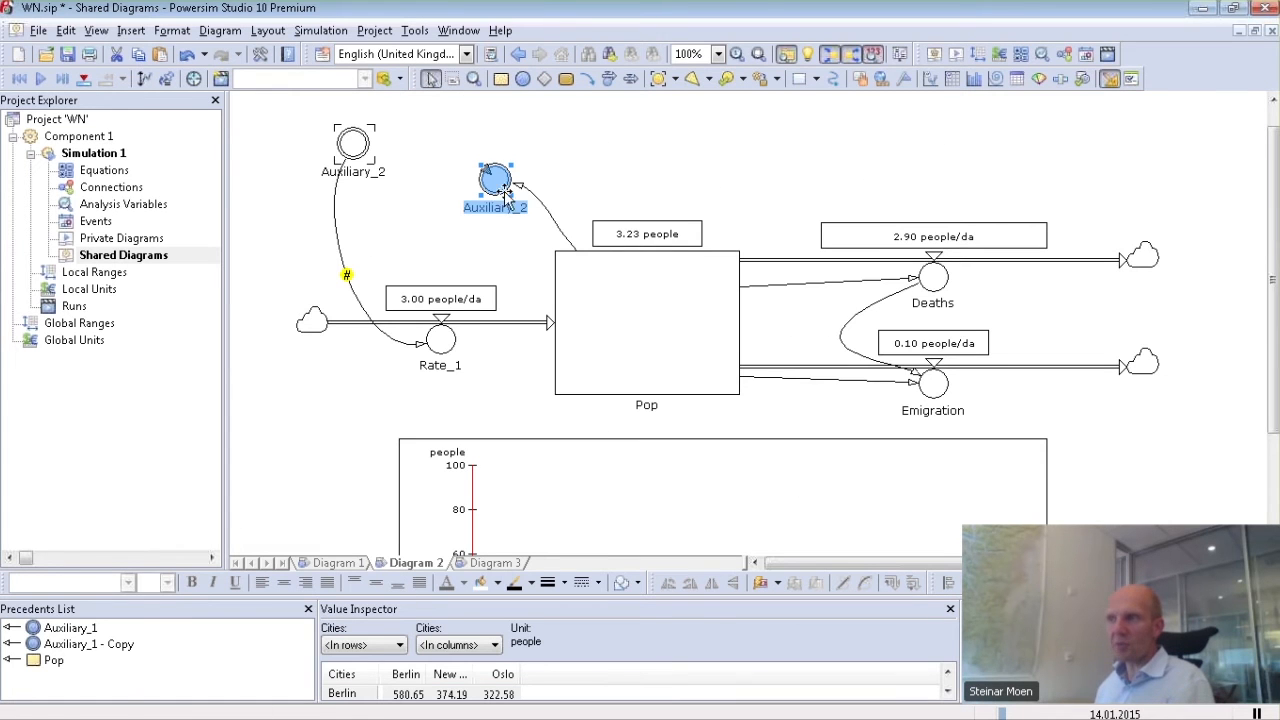
mouse_move(494, 192)
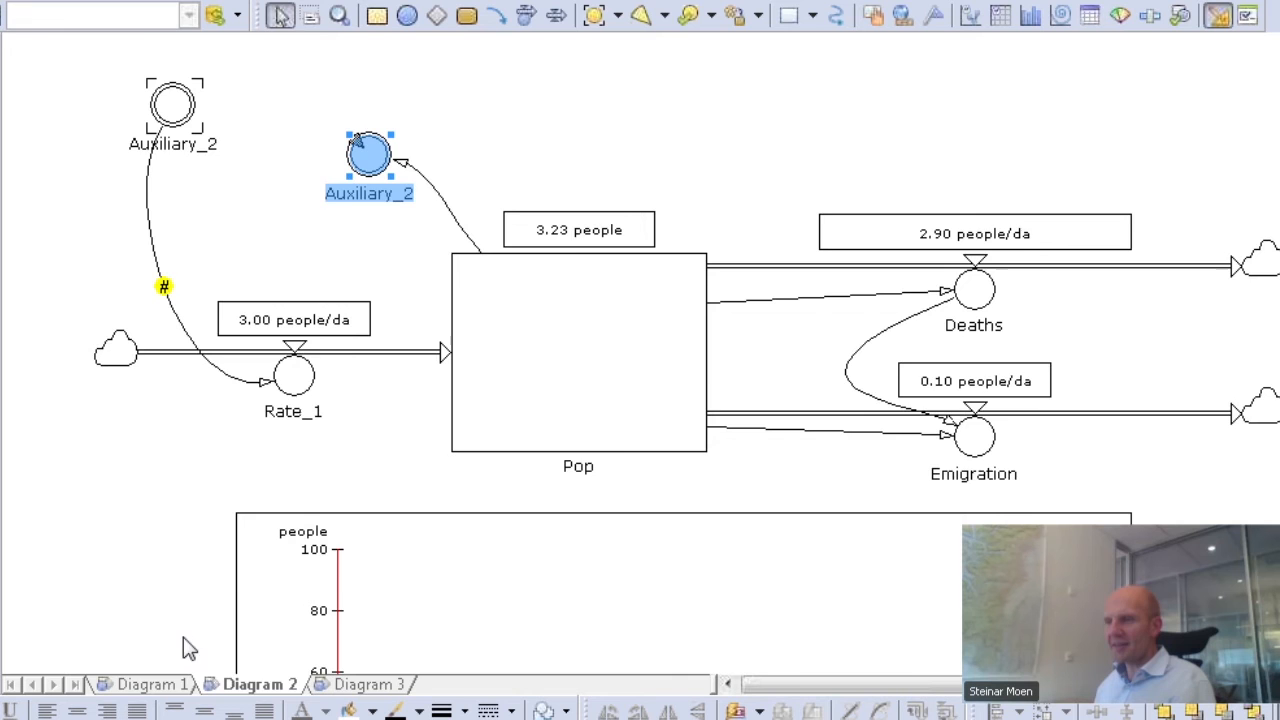
click(139, 685)
scroll(803, 350, down, 1)
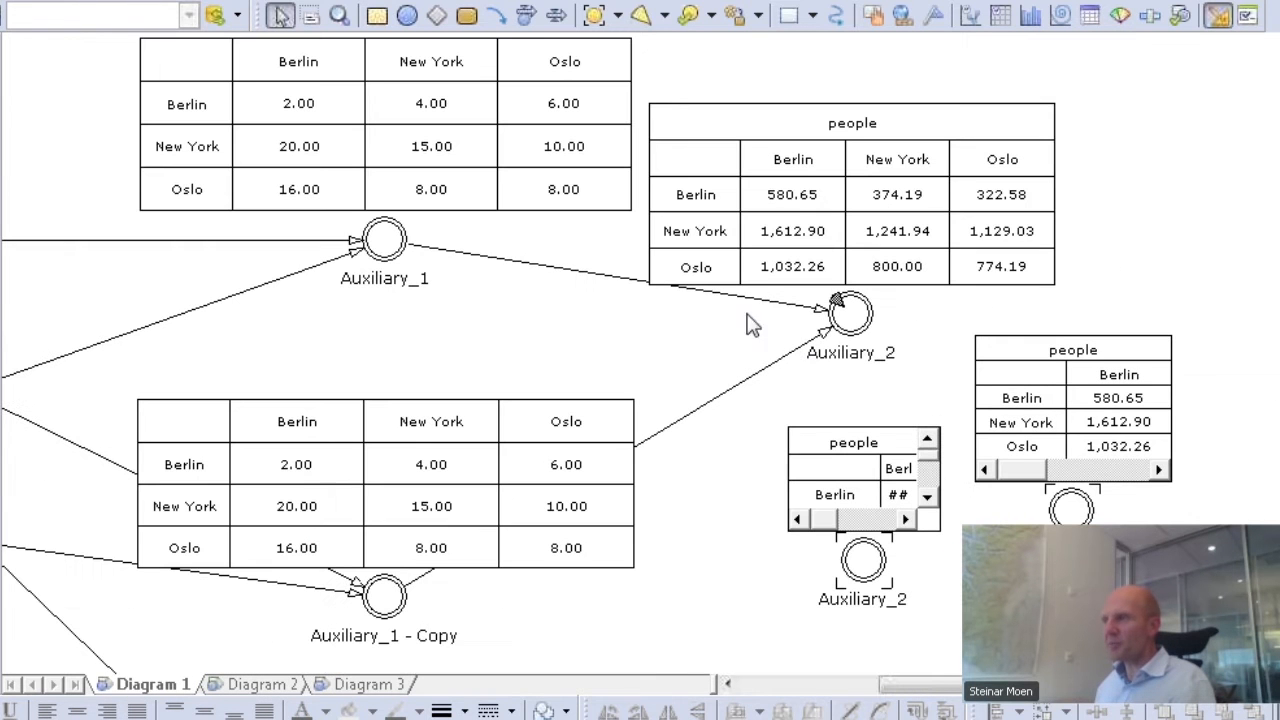
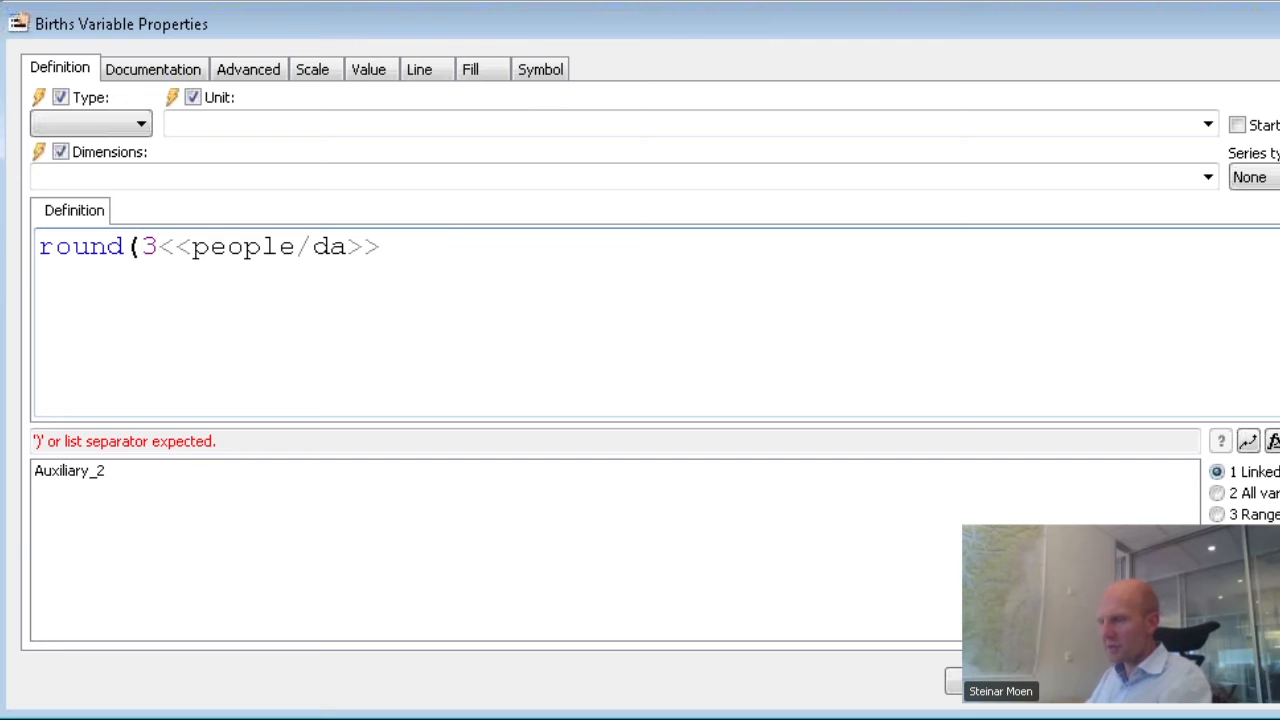
Step: Complete the definition of Births as round(random()*30<<people/da>>,1<<person/da>>) and apply it
text(())
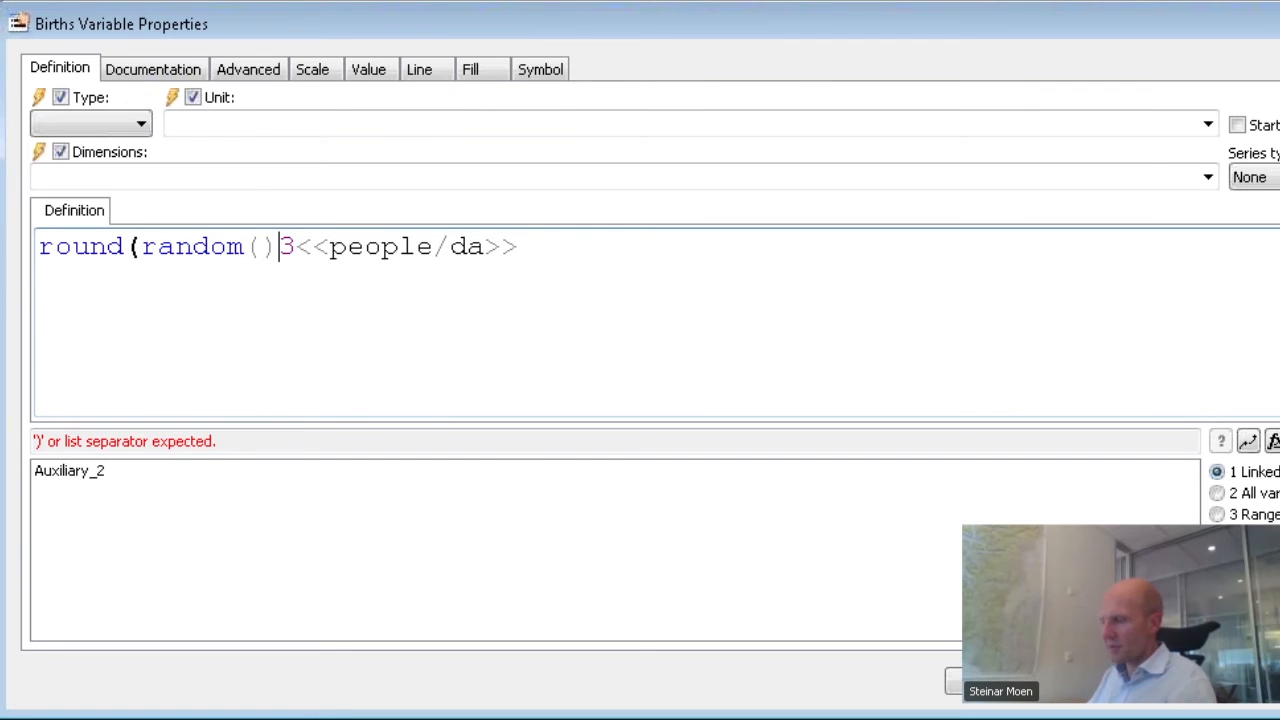
text(*3)
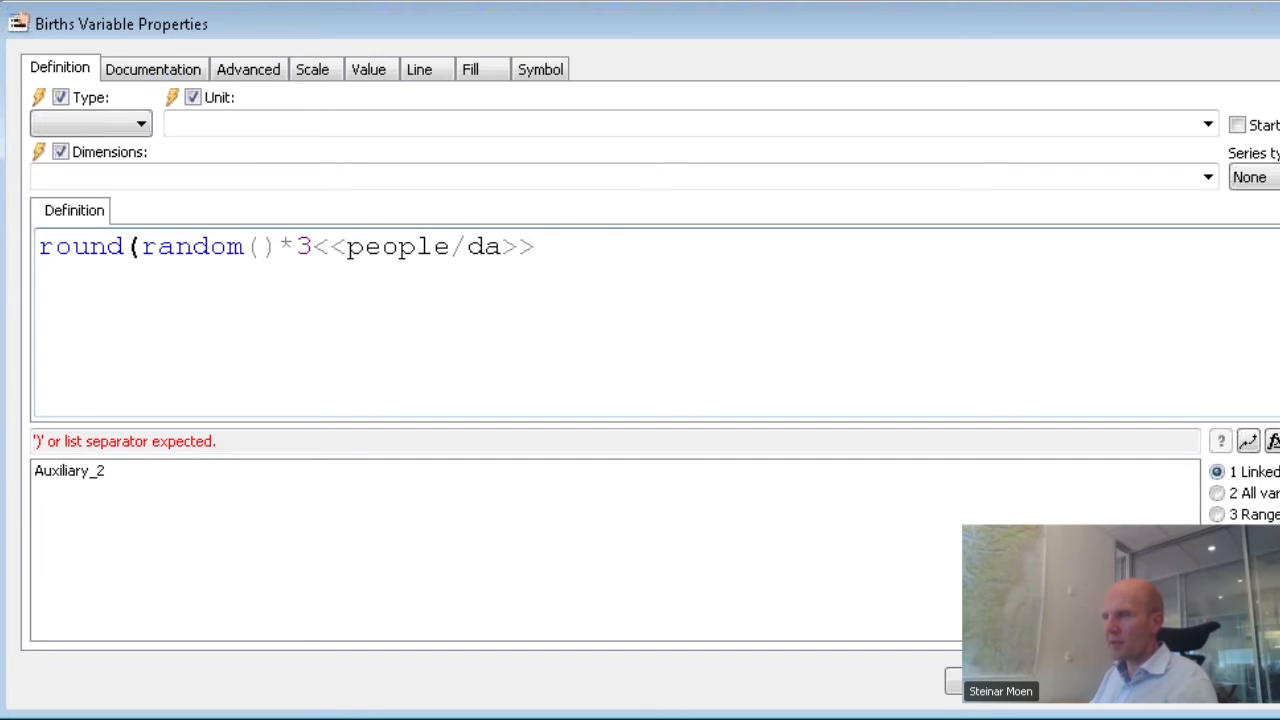
text(0)
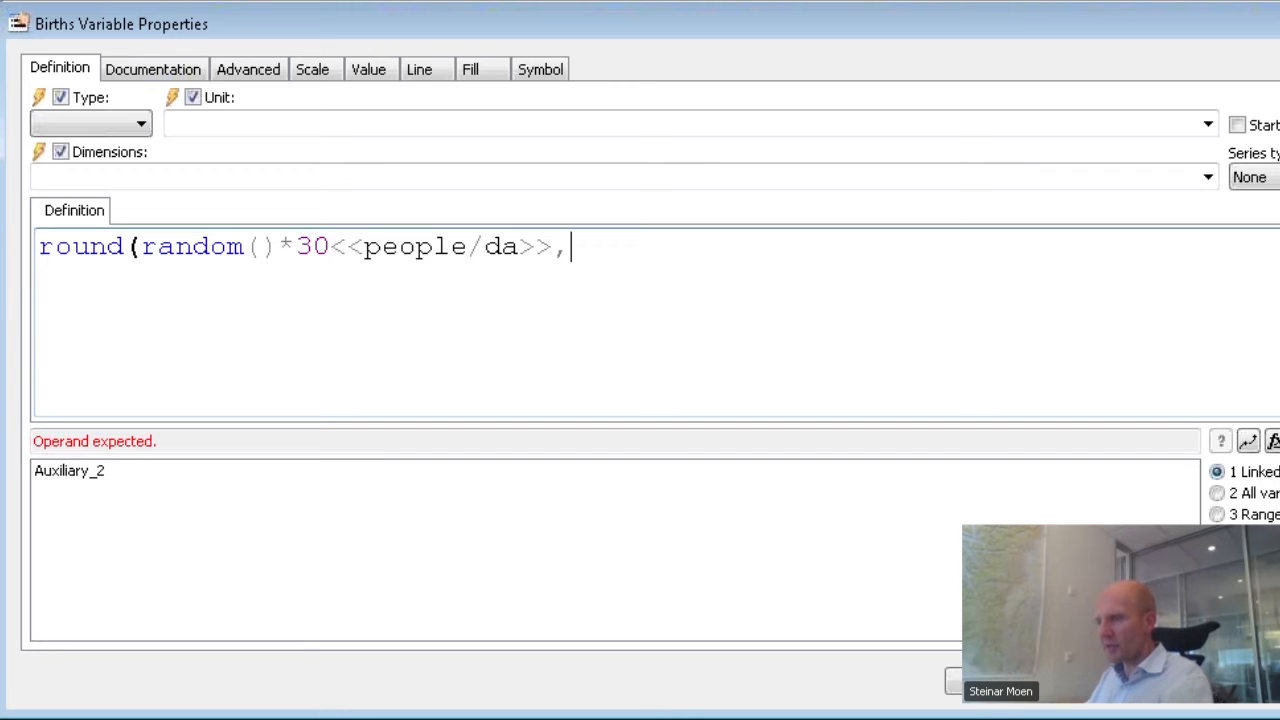
text(<<)
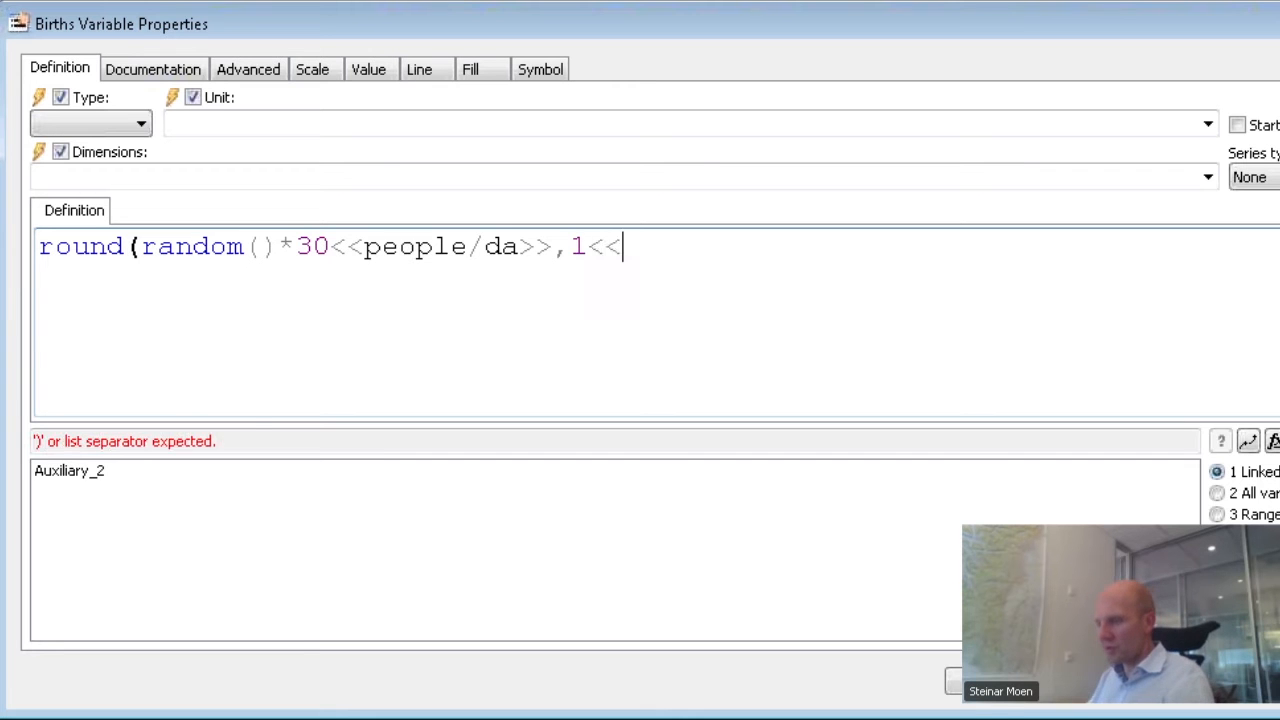
text(person/)
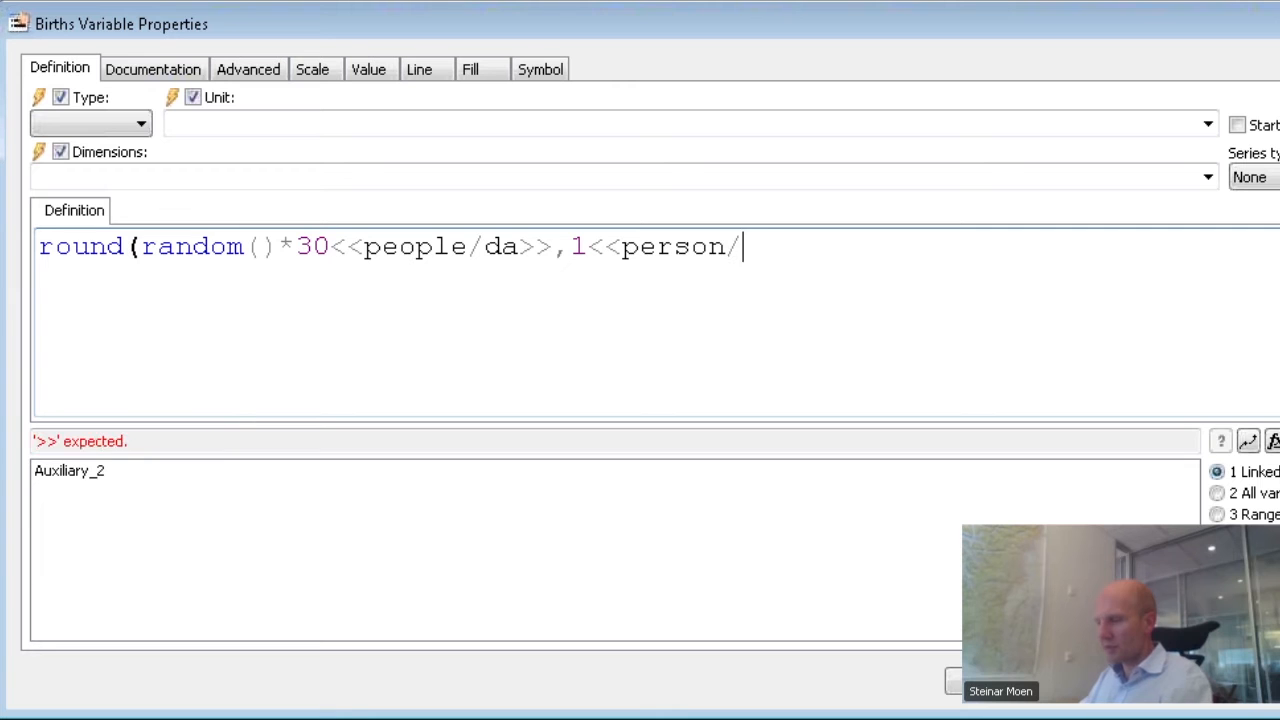
text(da>>)))
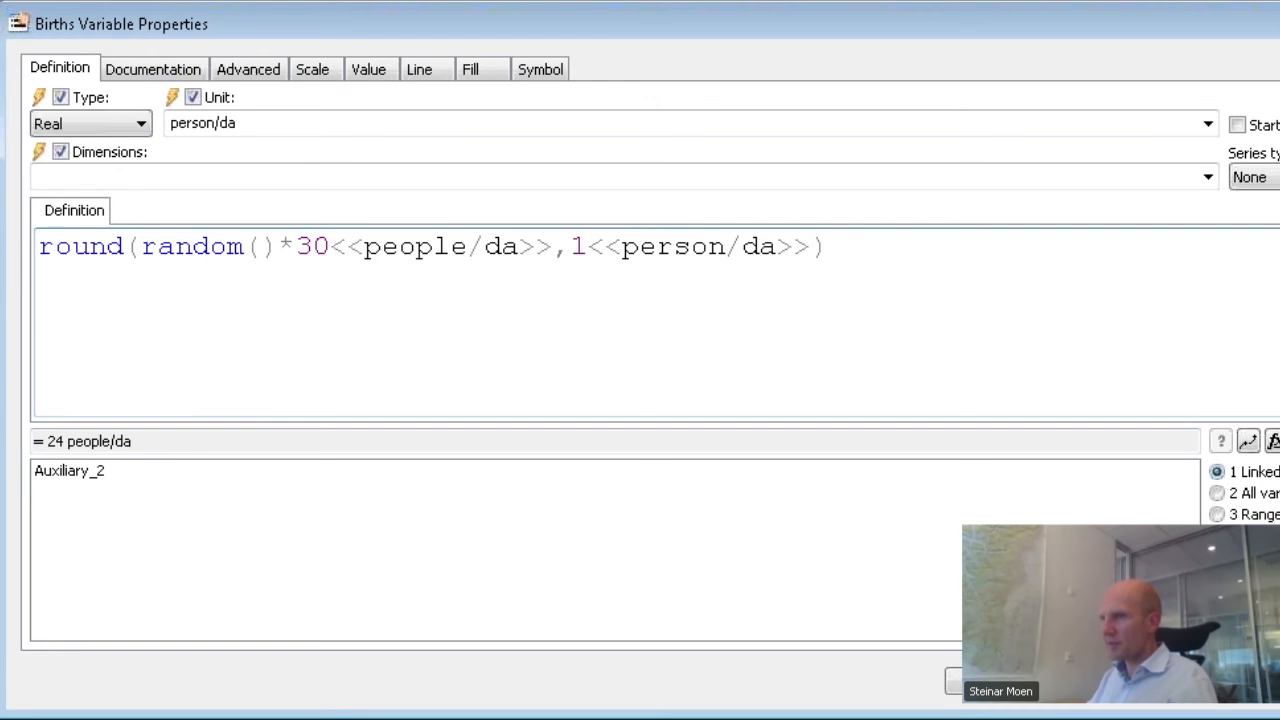
key(Return)
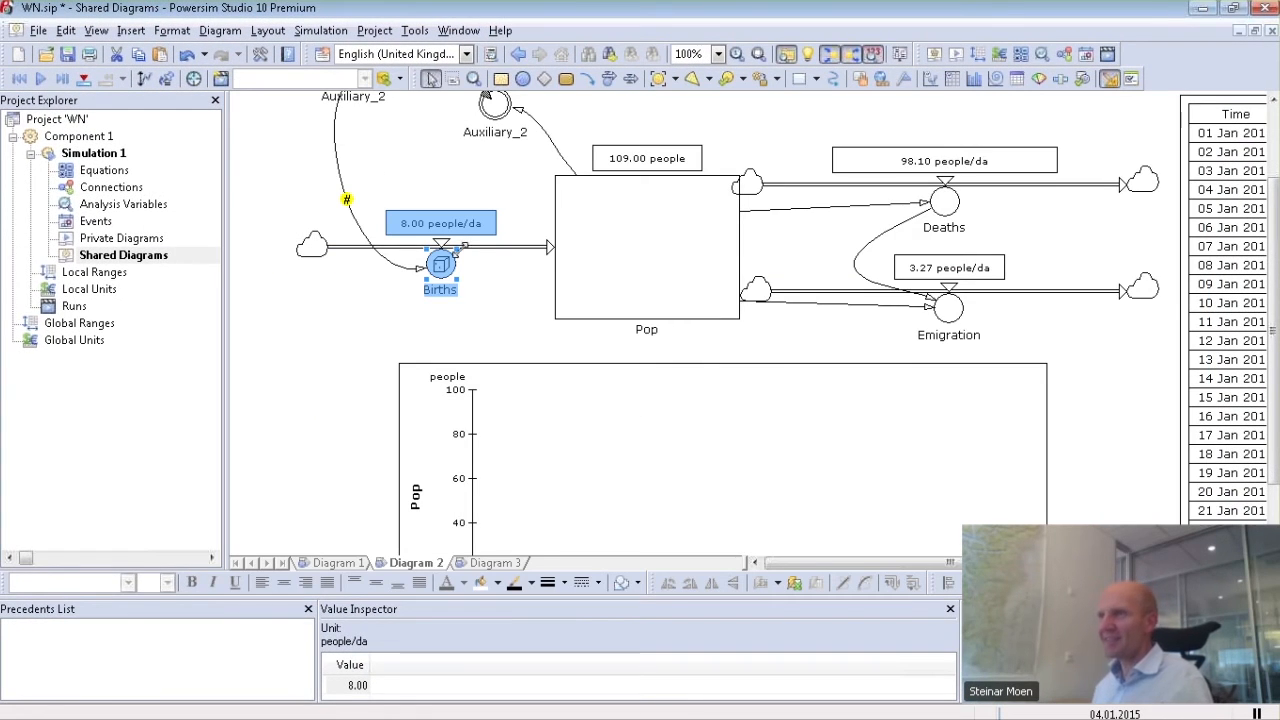
Step: Reset the simulation and advance it one time step to check Births and Pop in Diagram 2's time table
scroll(330, 260, down, 2)
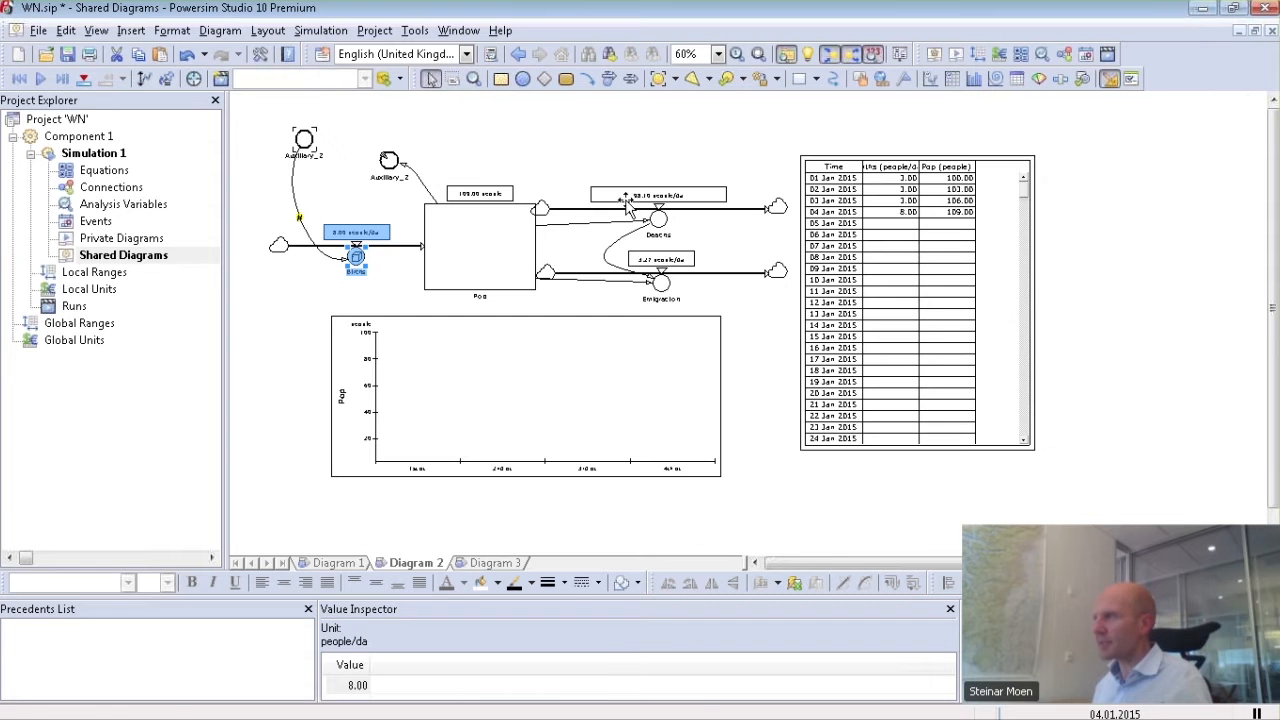
click(19, 80)
scroll(1089, 251, up, 2)
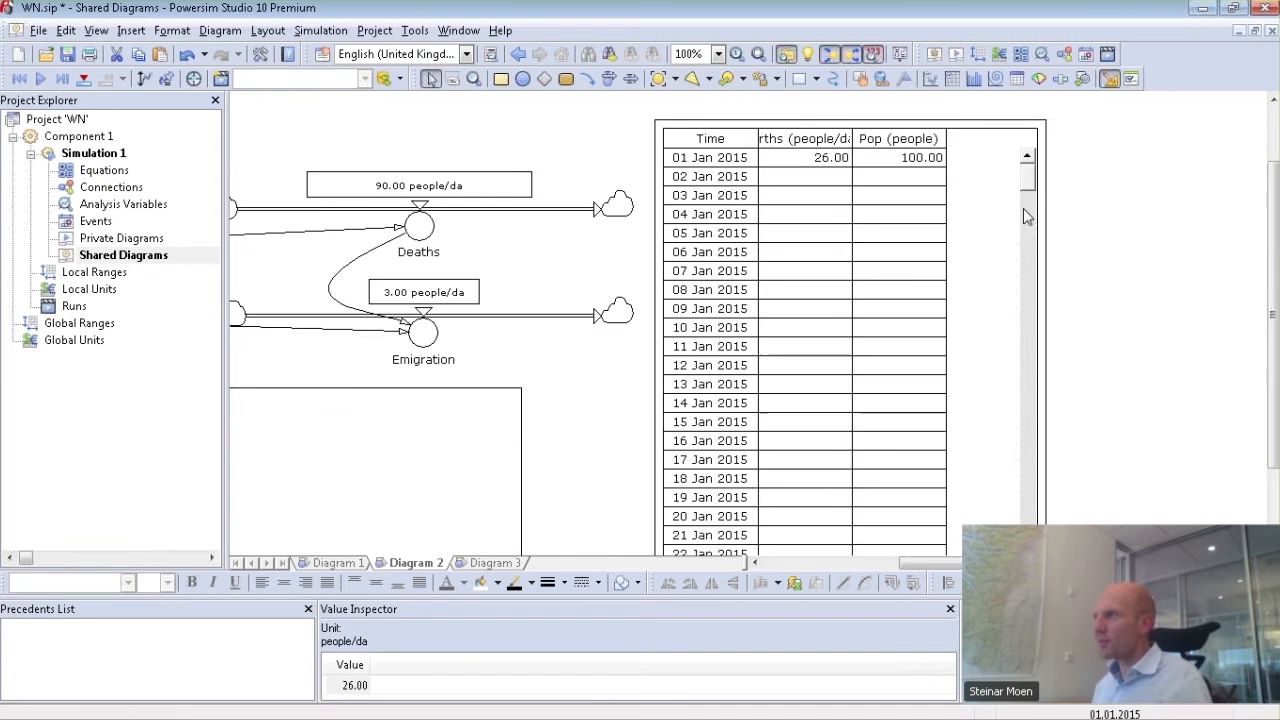
scroll(1106, 214, up, 1)
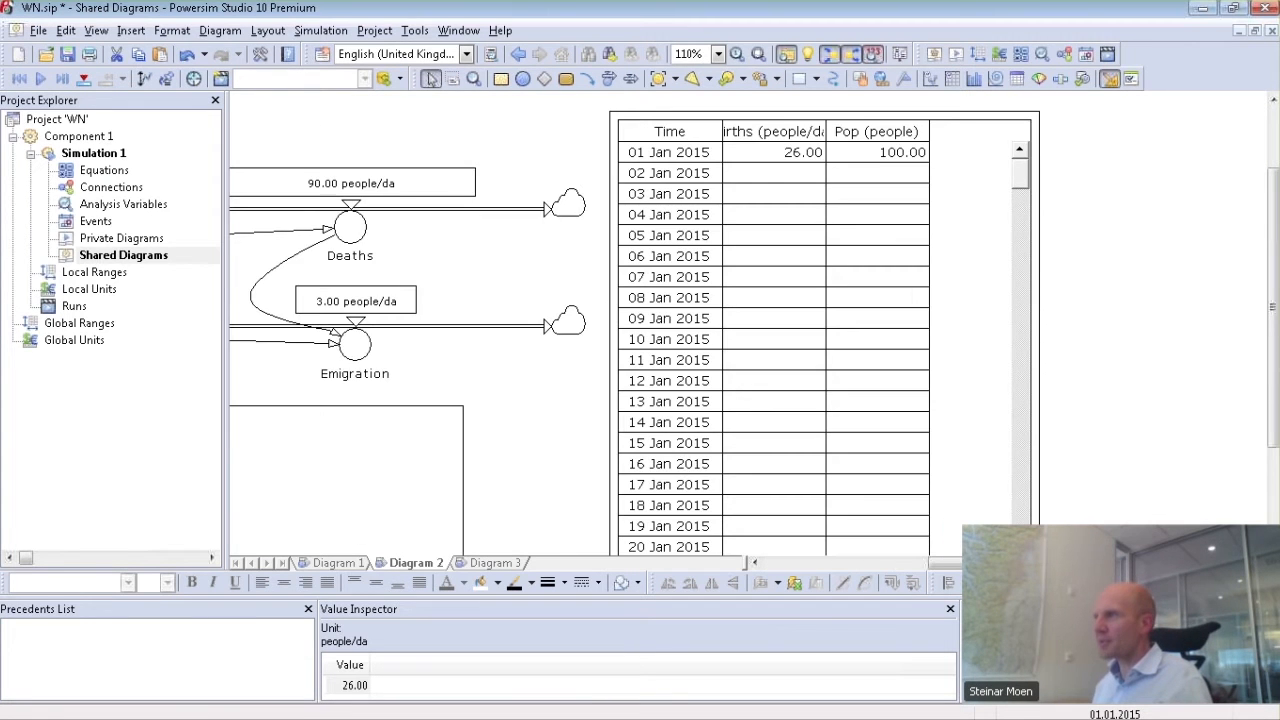
click(62, 80)
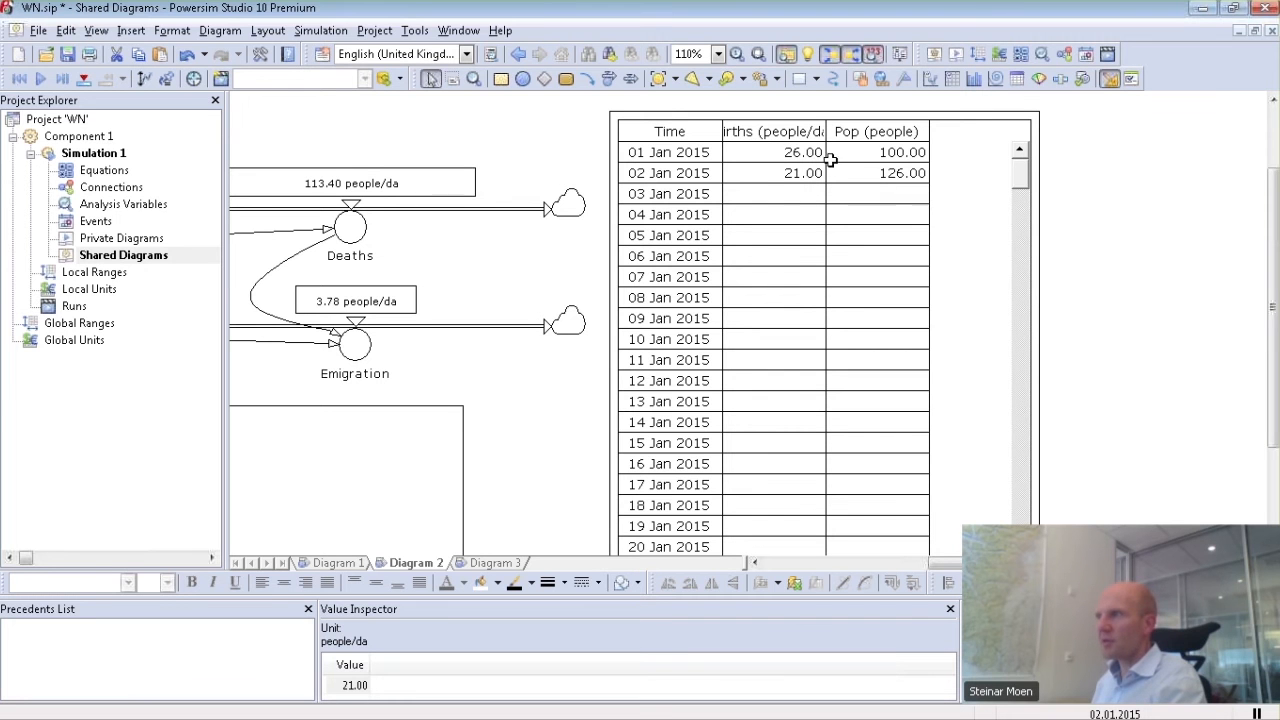
middle_click(533, 297)
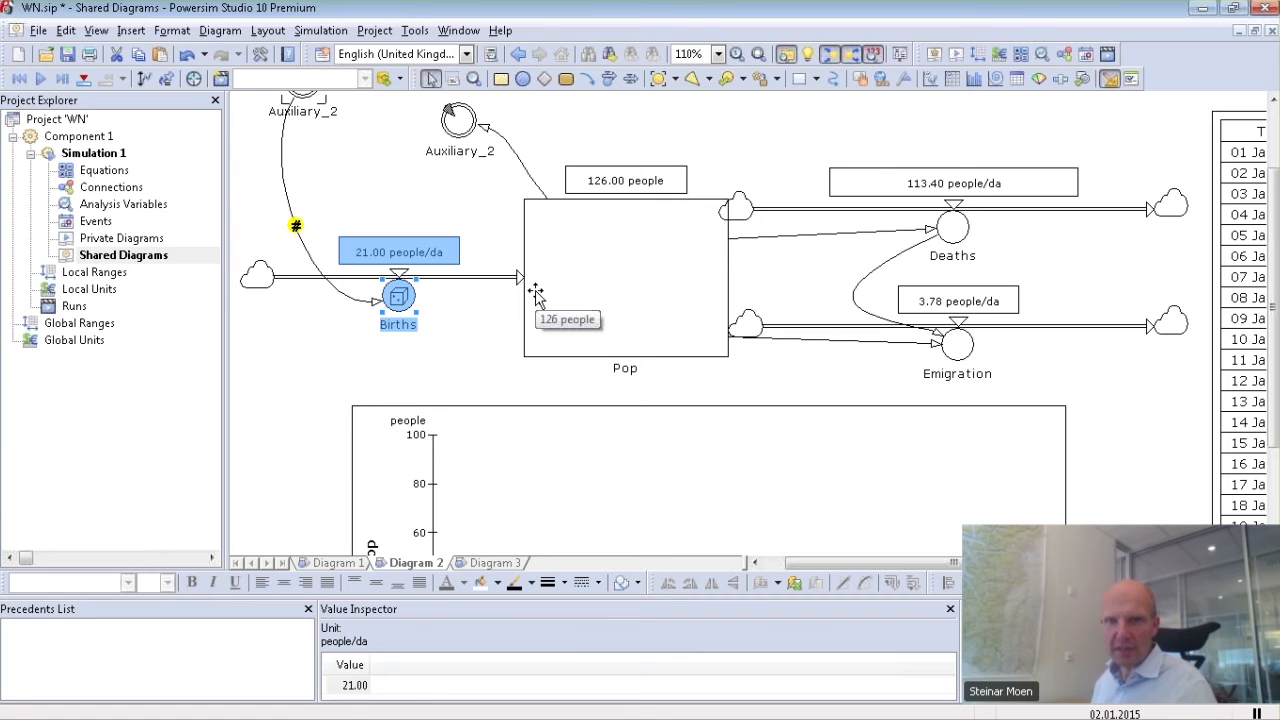
Step: Advance the simulation one more time step and check Births and Pop in Diagram 2's time table
middle_click(500, 290)
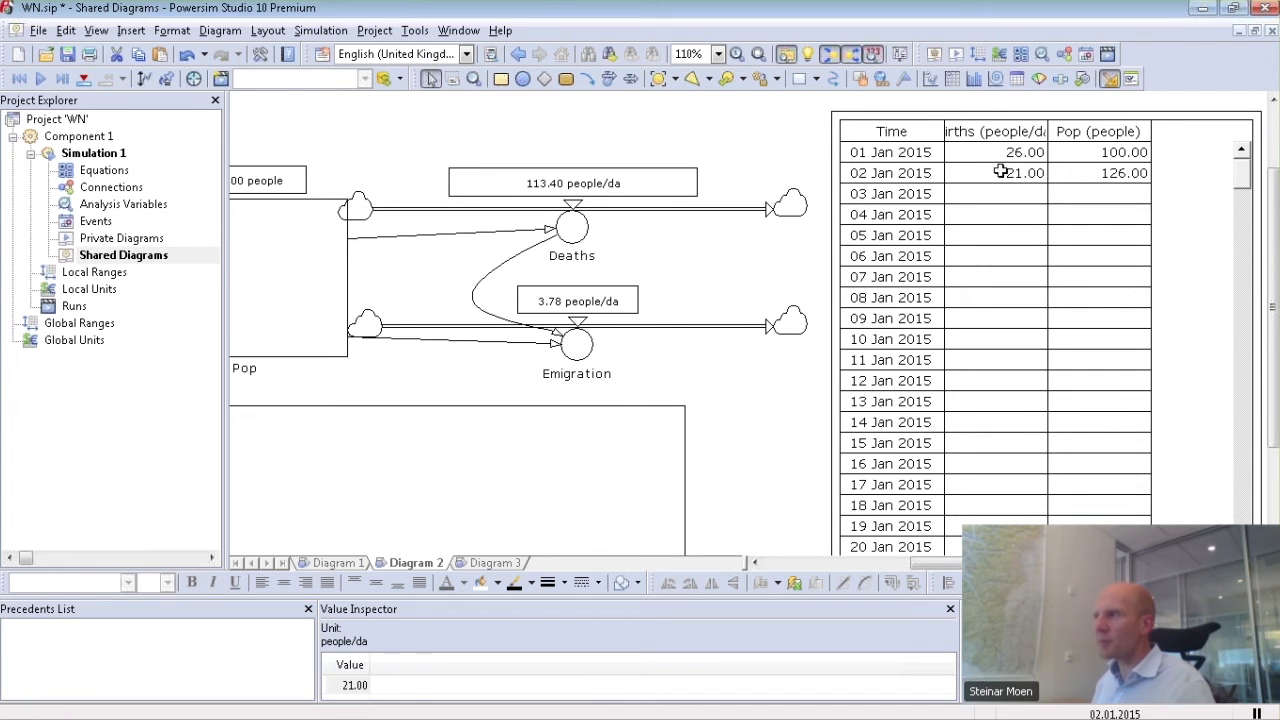
click(62, 78)
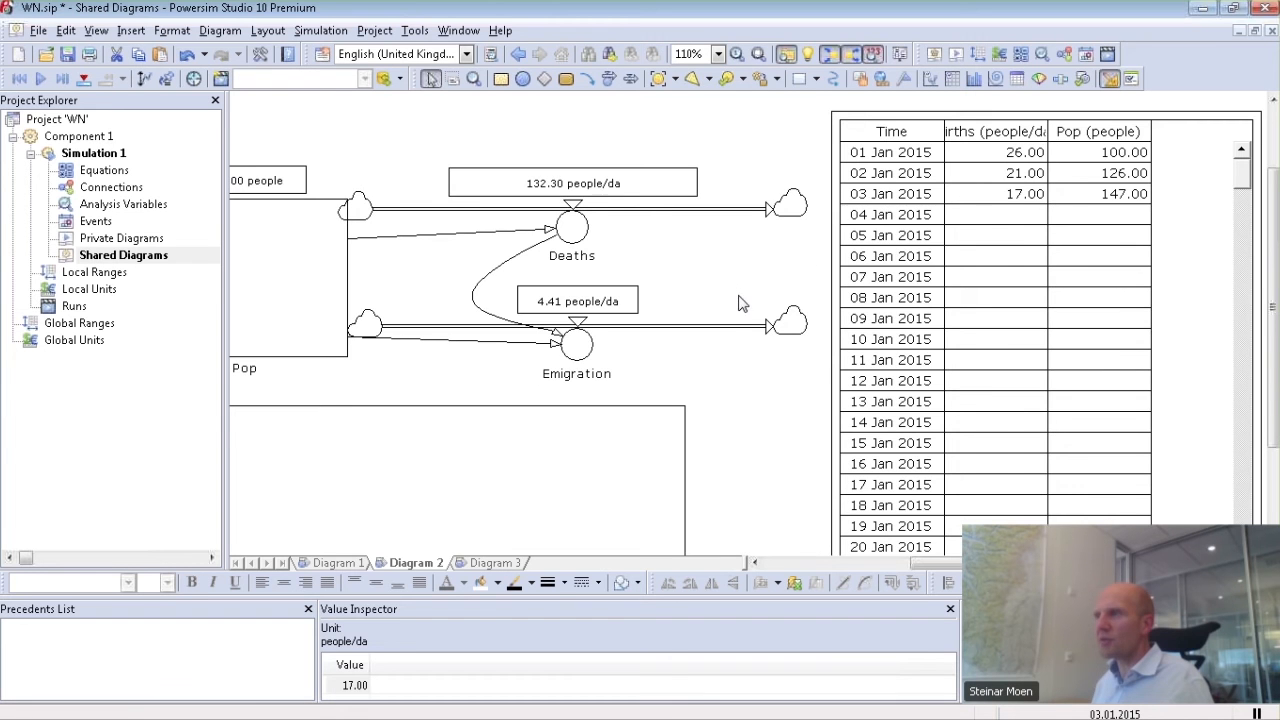
Step: Move the Pop graph down and create an auxiliary named Pop available in the space below Pop
scroll(715, 330, left, 5)
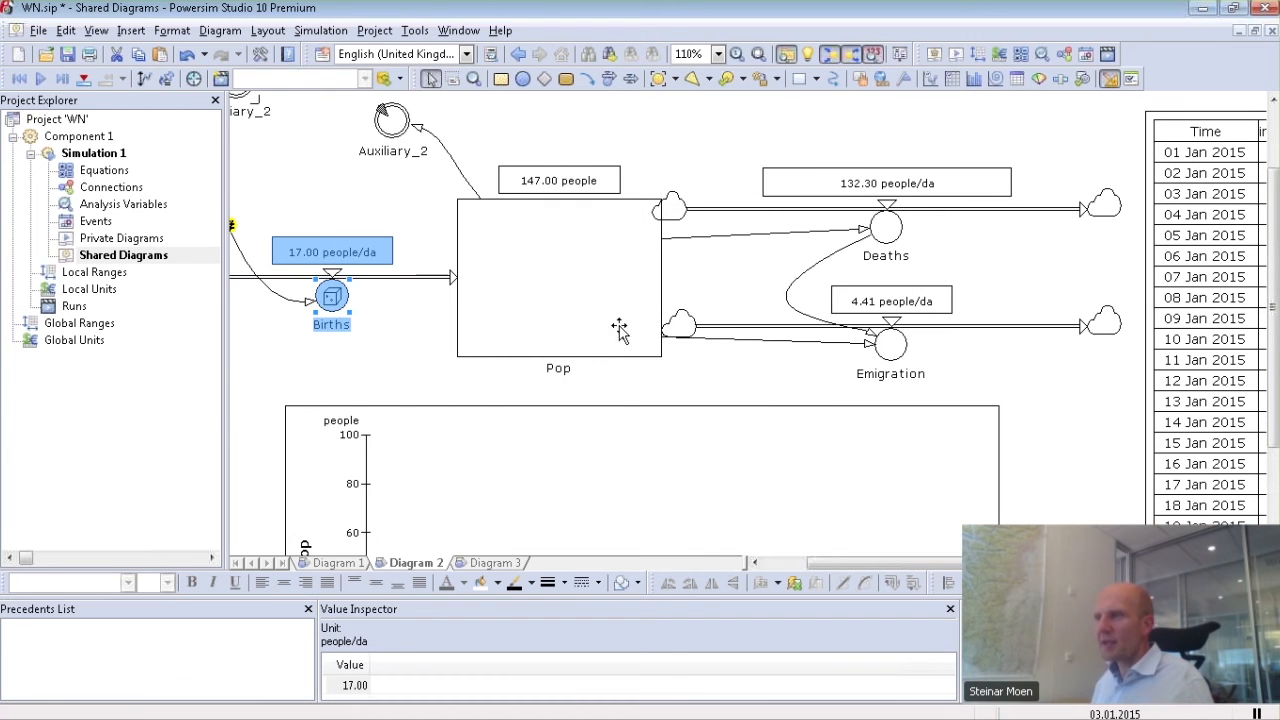
click(625, 428)
drag(625, 428, 617, 545)
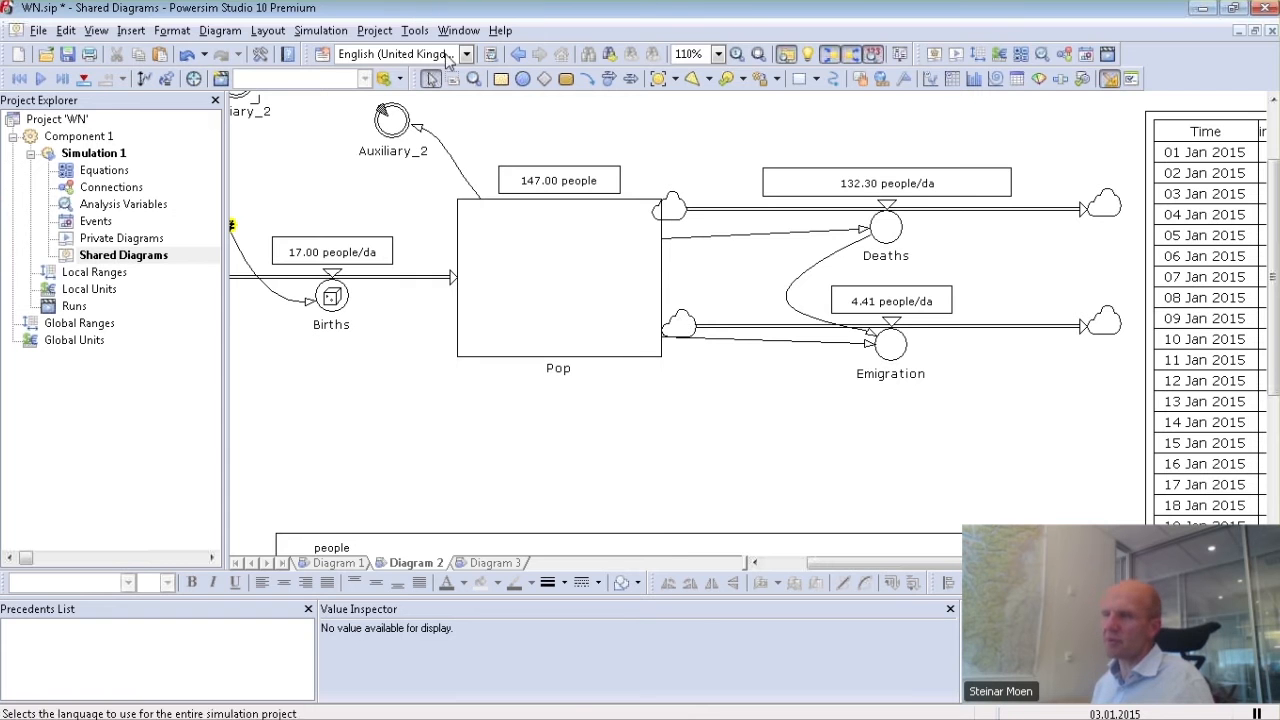
click(522, 78)
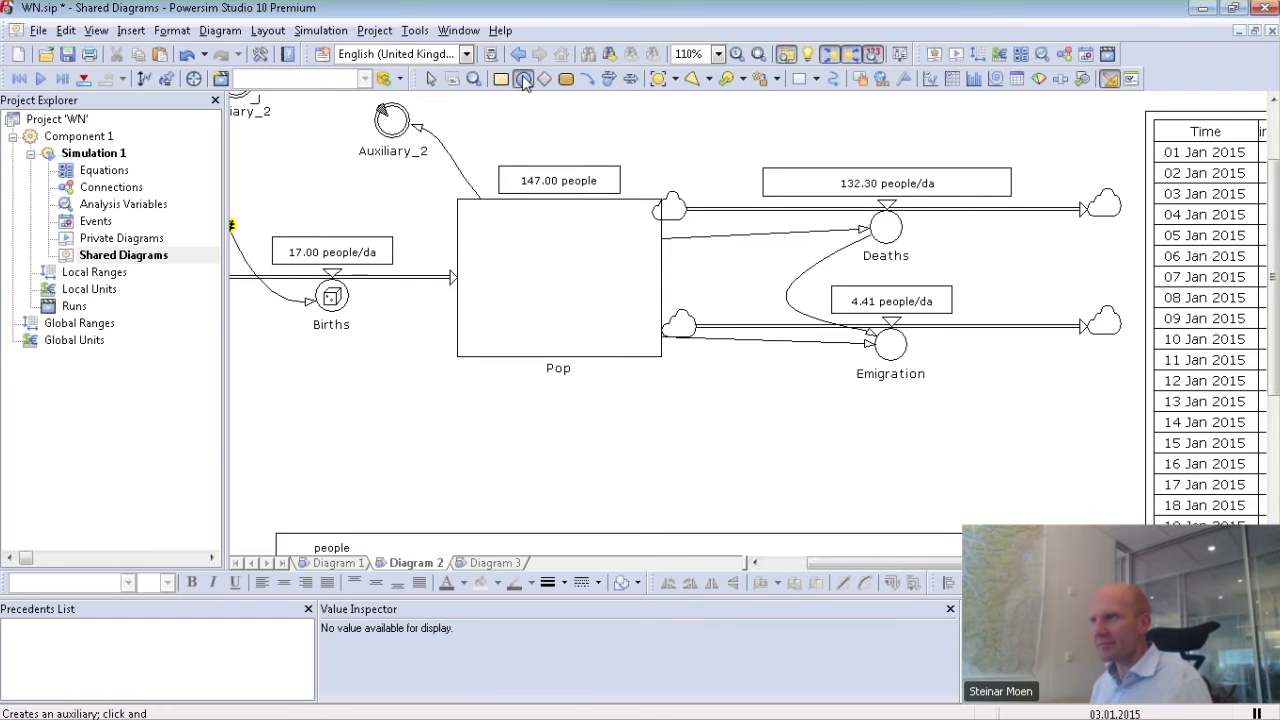
click(580, 455)
text(Po)
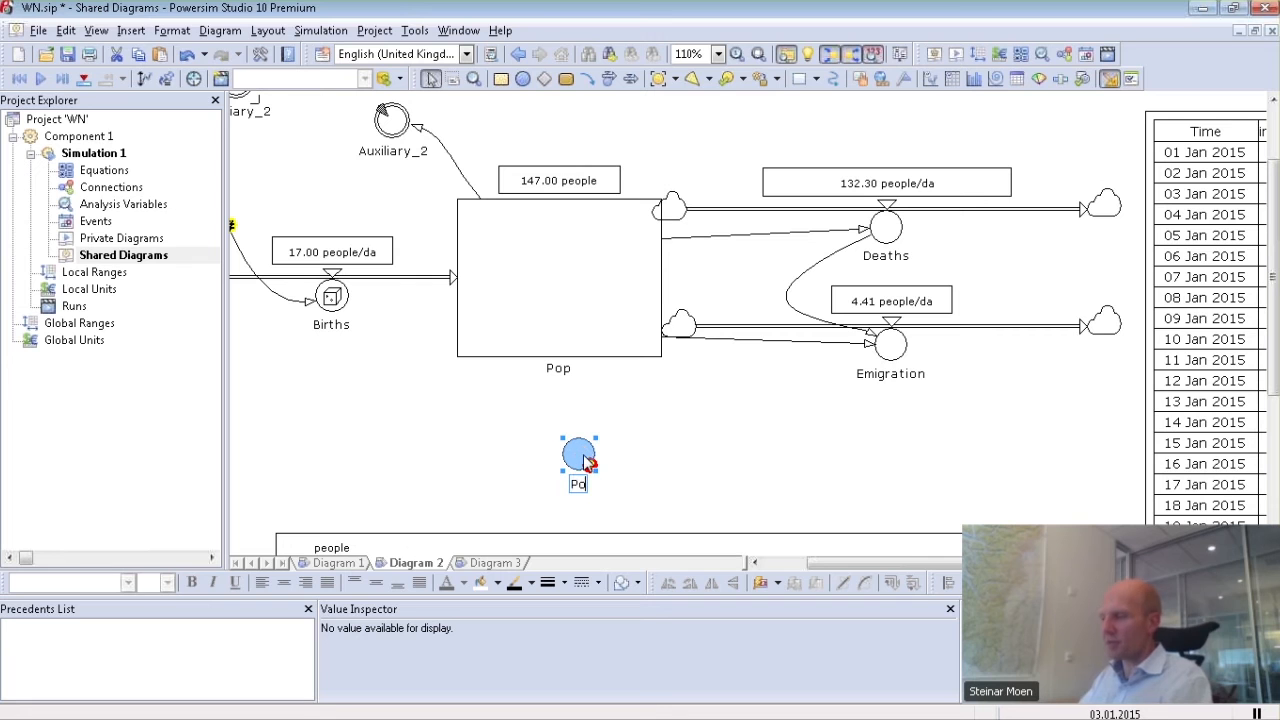
text(p available)
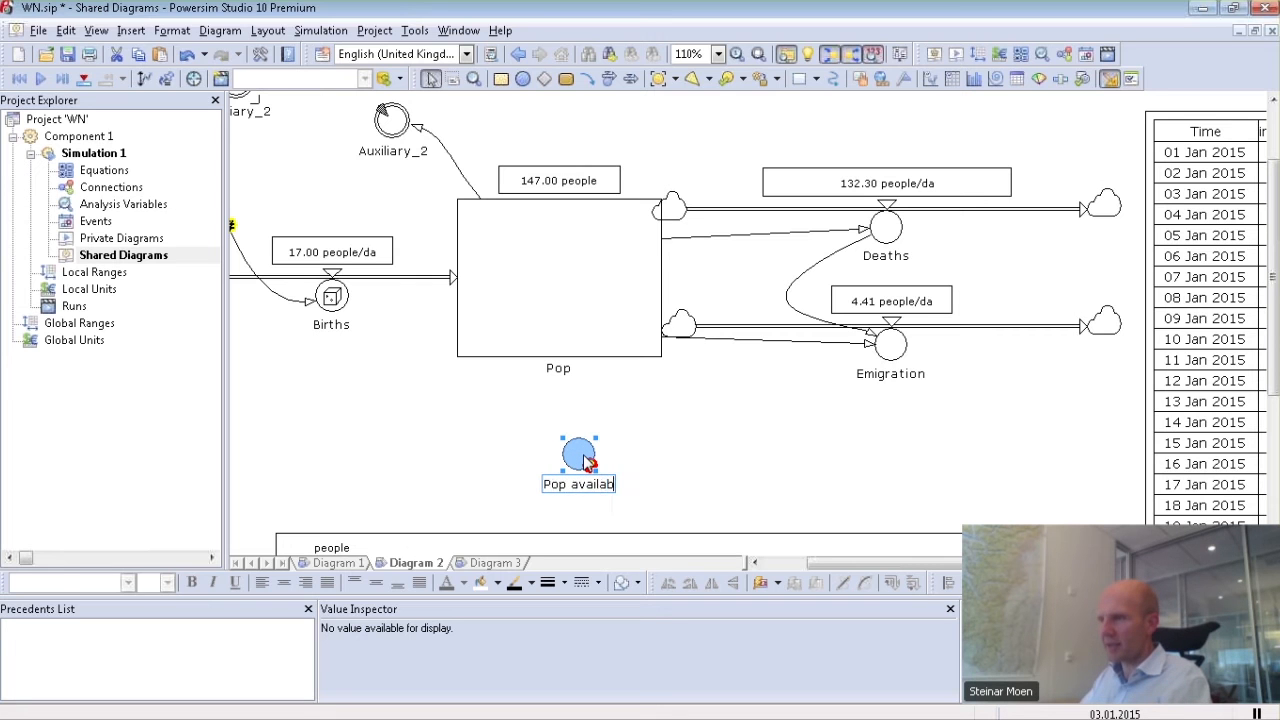
key(Return)
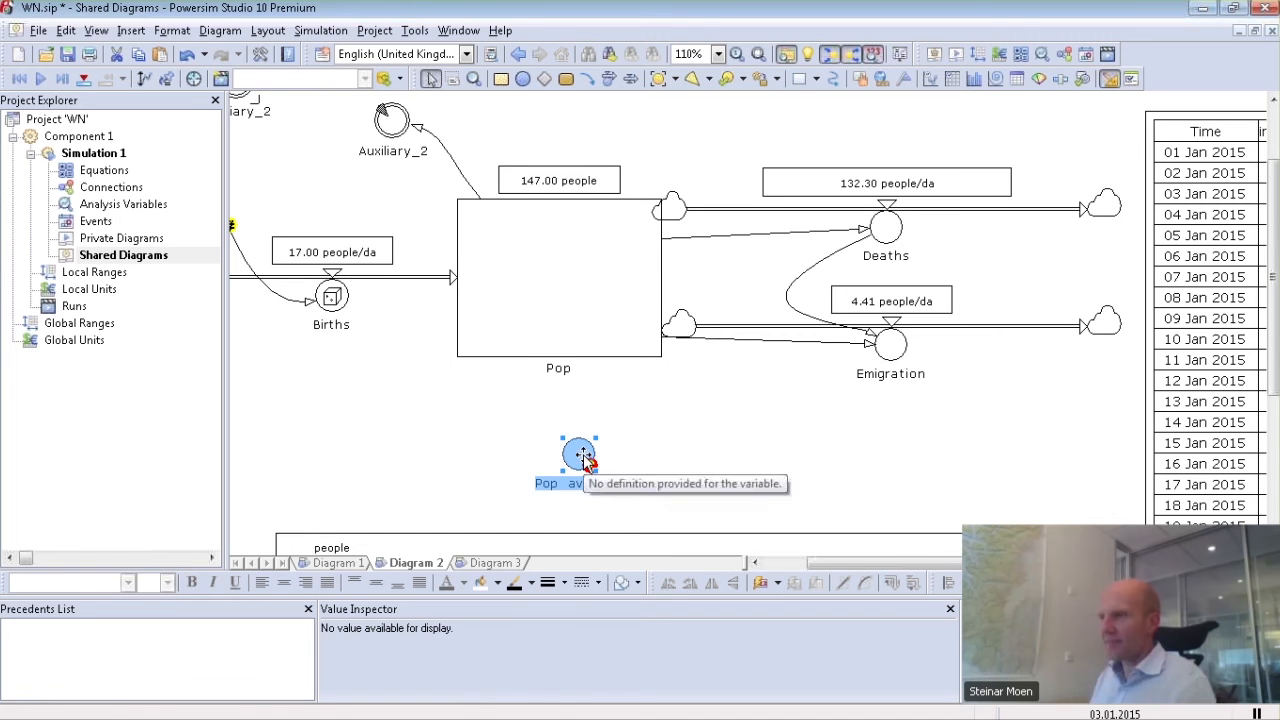
Step: Link both Pop and Births to the Pop available auxiliary
click(588, 78)
click(506, 350)
click(574, 453)
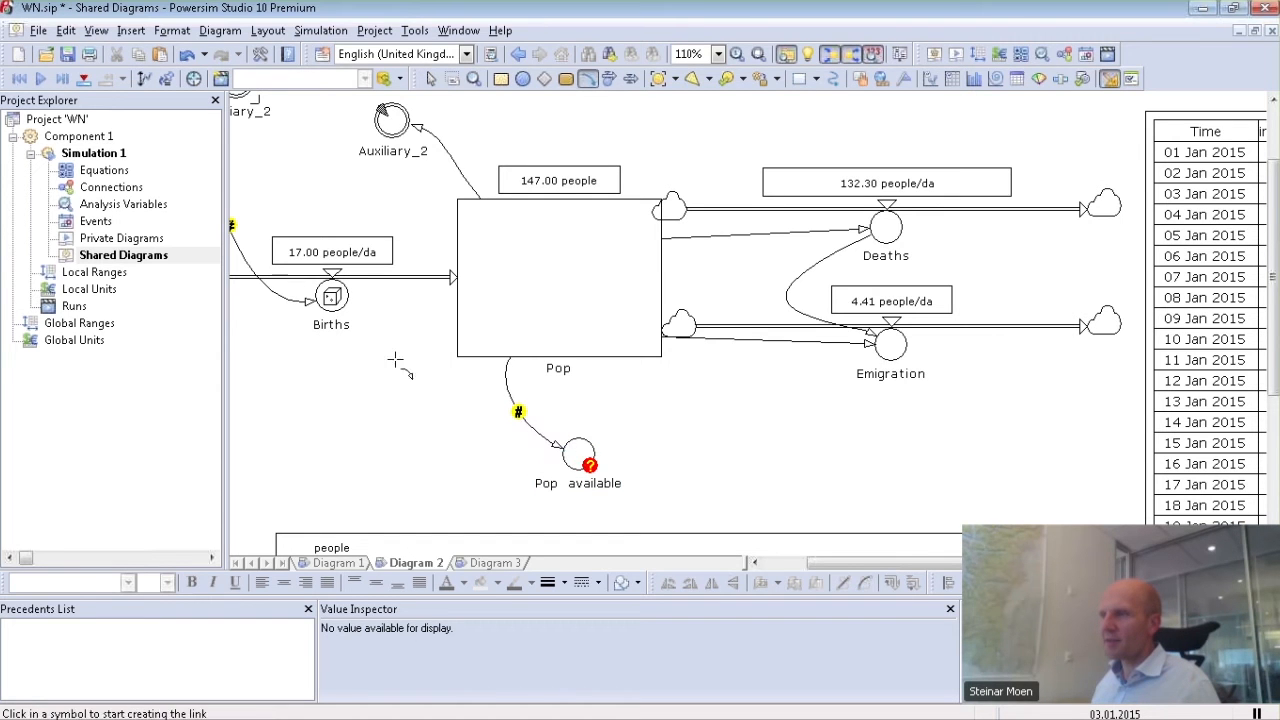
click(343, 305)
click(576, 462)
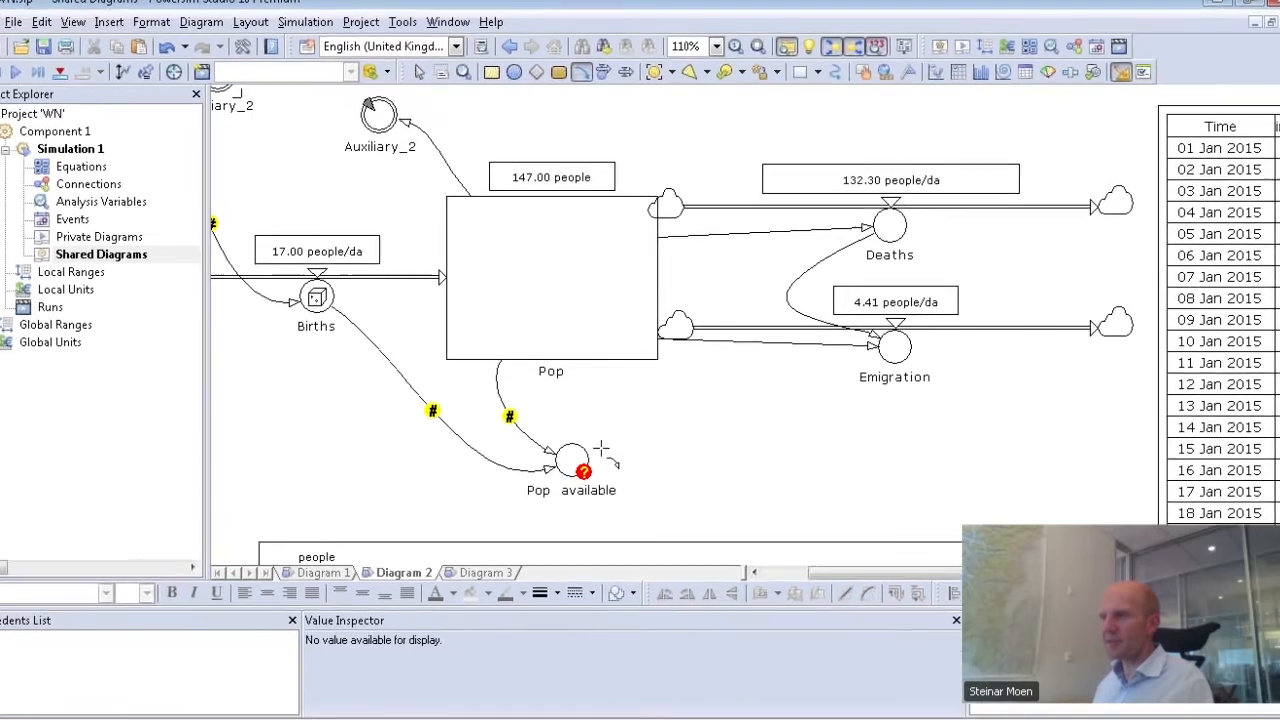
Step: Define Pop available as Pop + Births*TIMESTEP and apply the definition
double_click(548, 483)
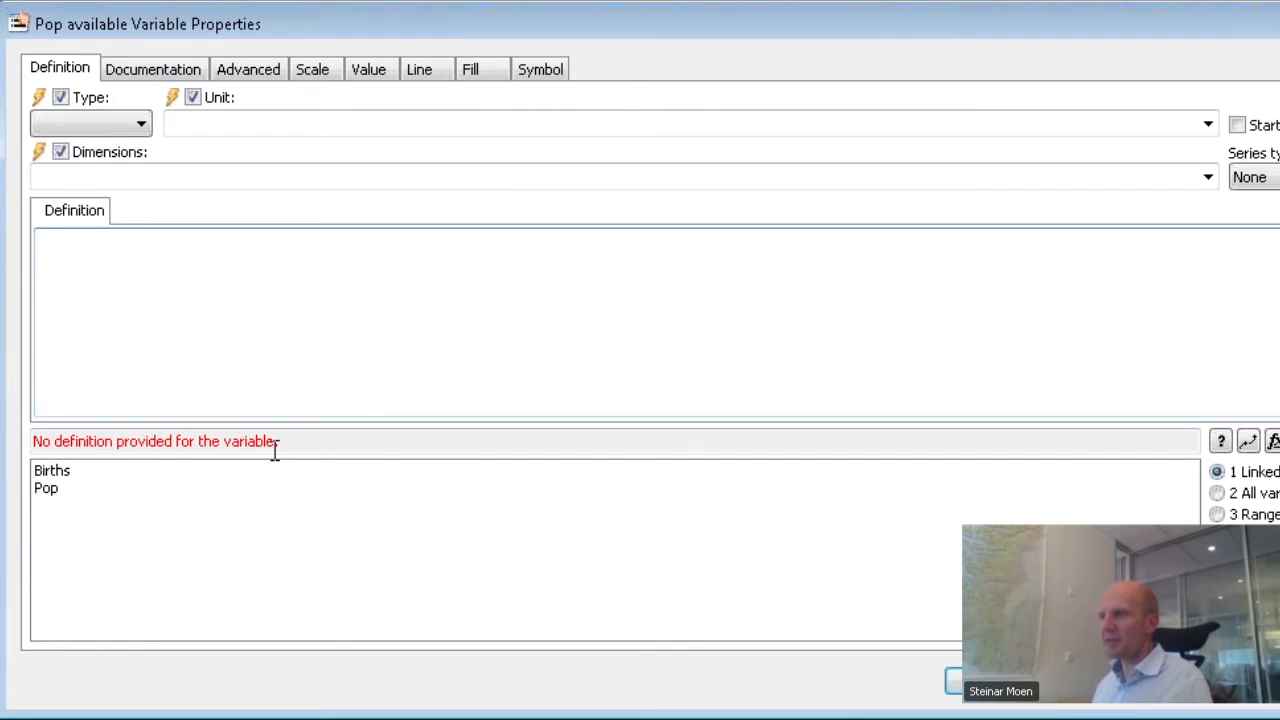
click(47, 489)
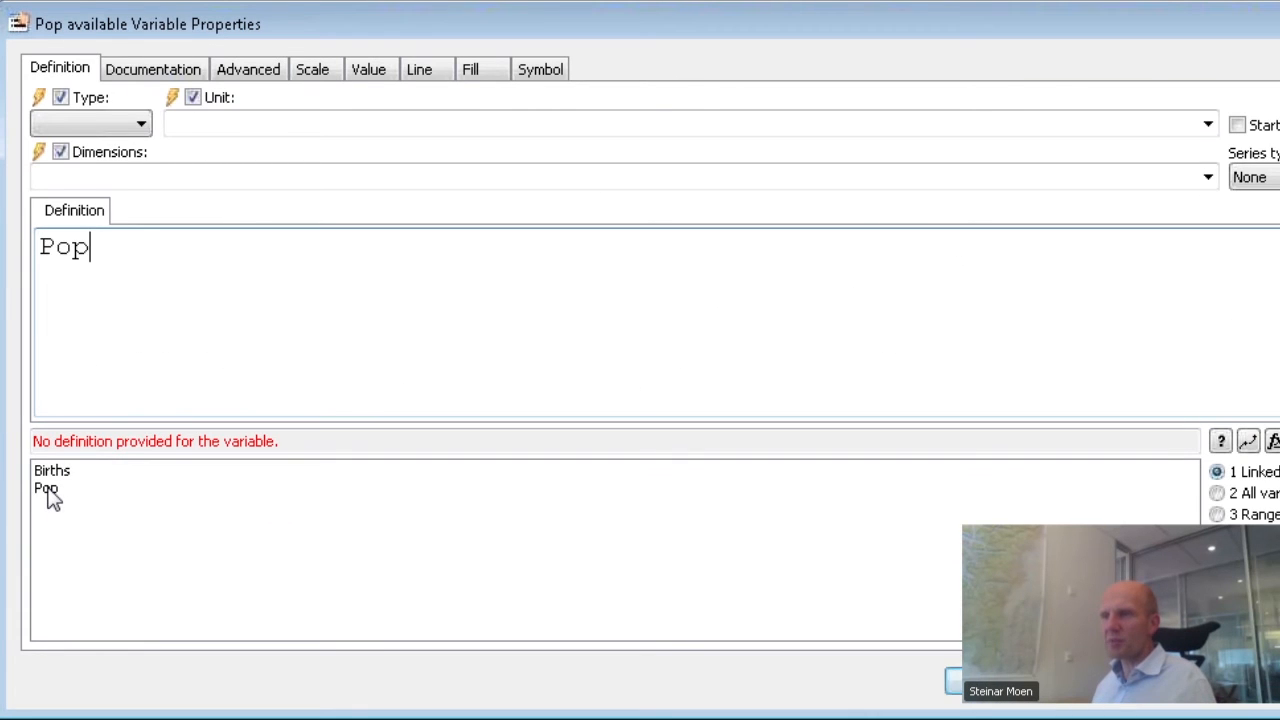
text(+)
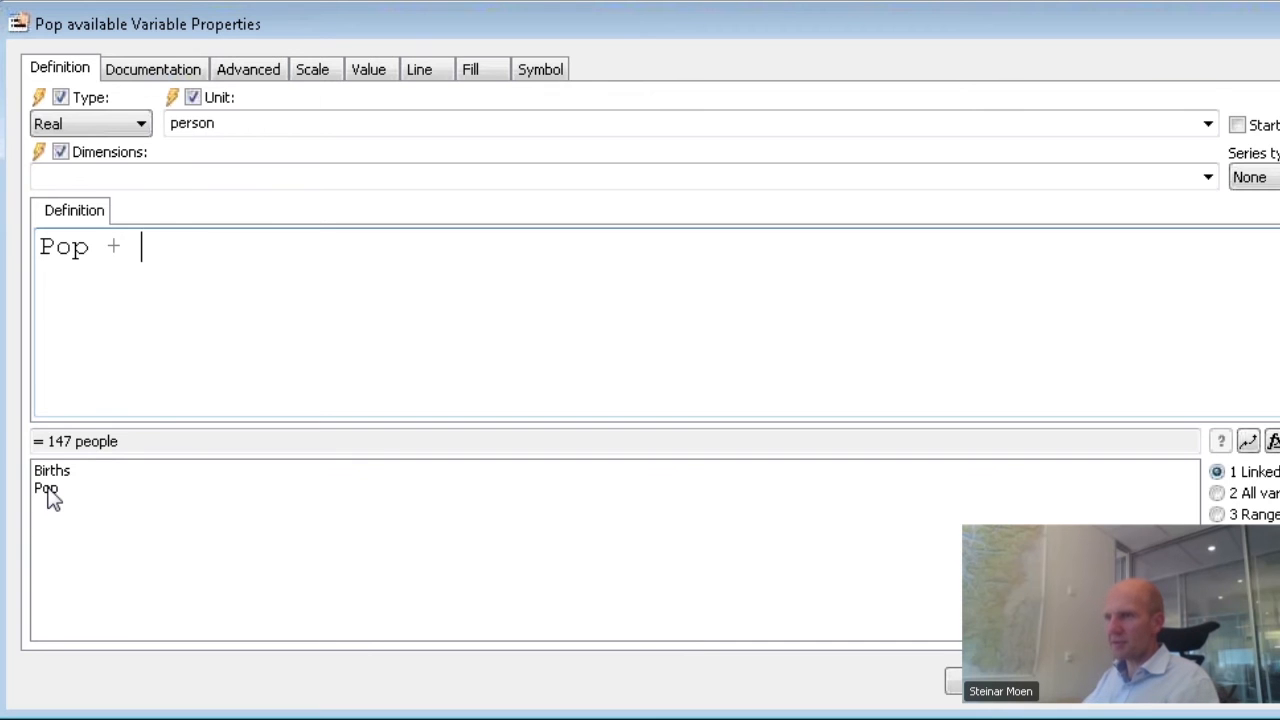
click(47, 488)
key(BackSpace)
key(BackSpace)
key(BackSpace)
click(46, 471)
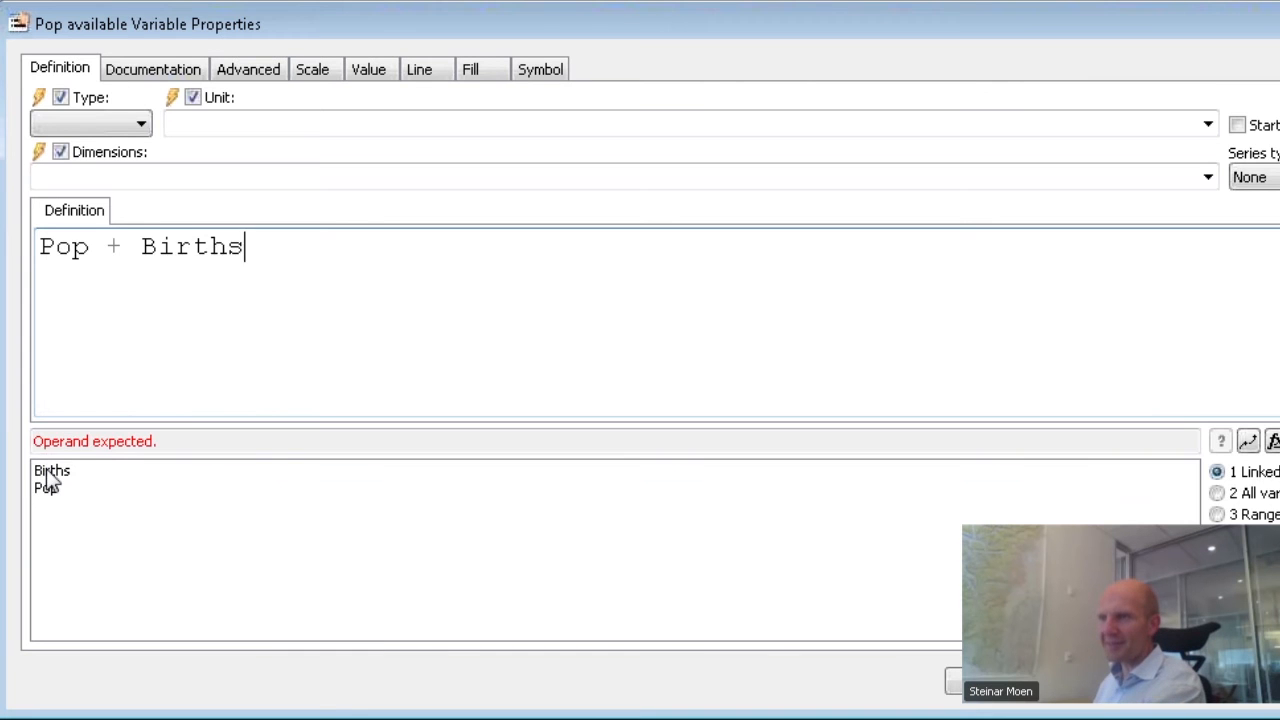
click(243, 257)
text(*timestpe)
key(BackSpace)
key(BackSpace)
text(ep)
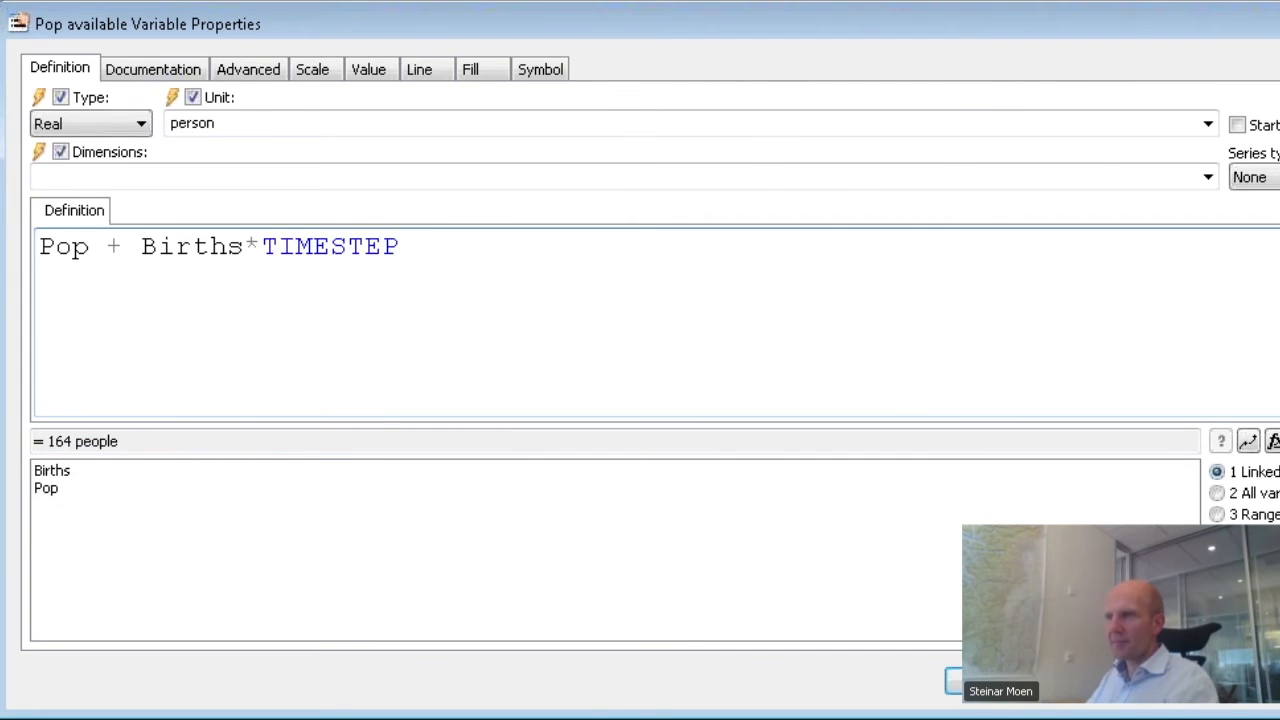
key(Return)
Step: Examine the automatic flow equation of Pop, enlarged for reading, and close its properties without changes
click(456, 290)
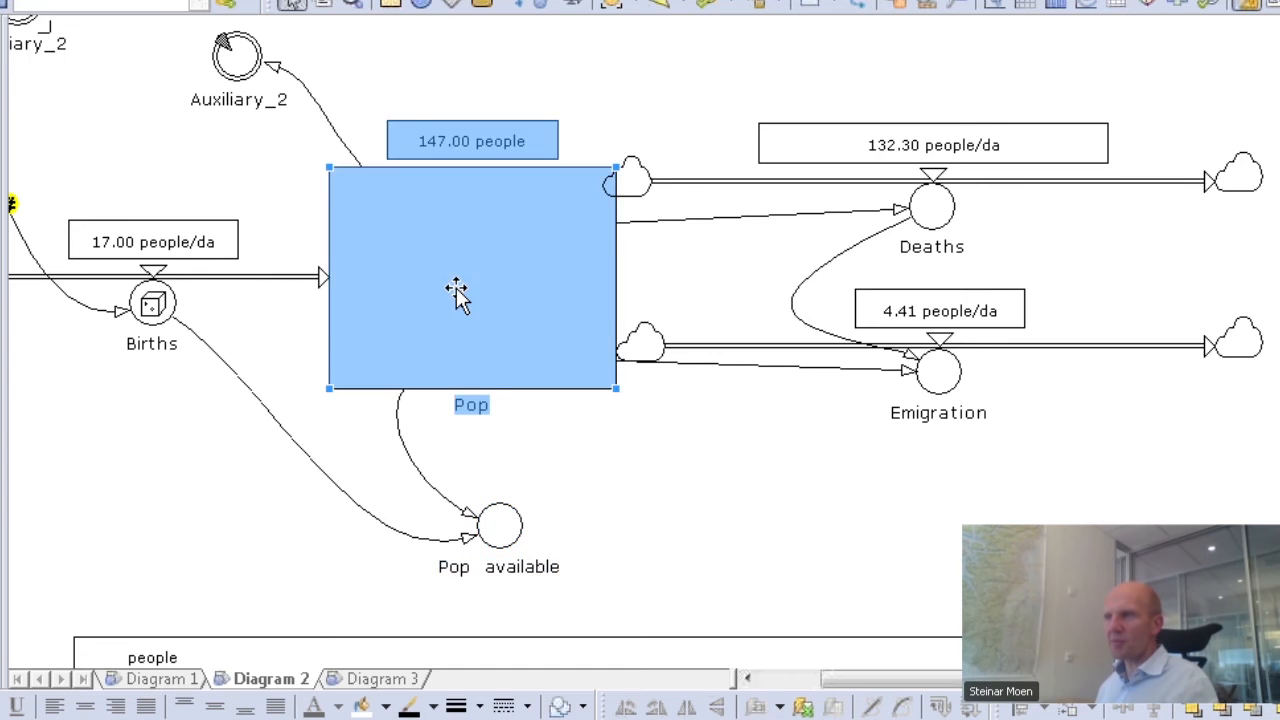
double_click(456, 290)
click(128, 214)
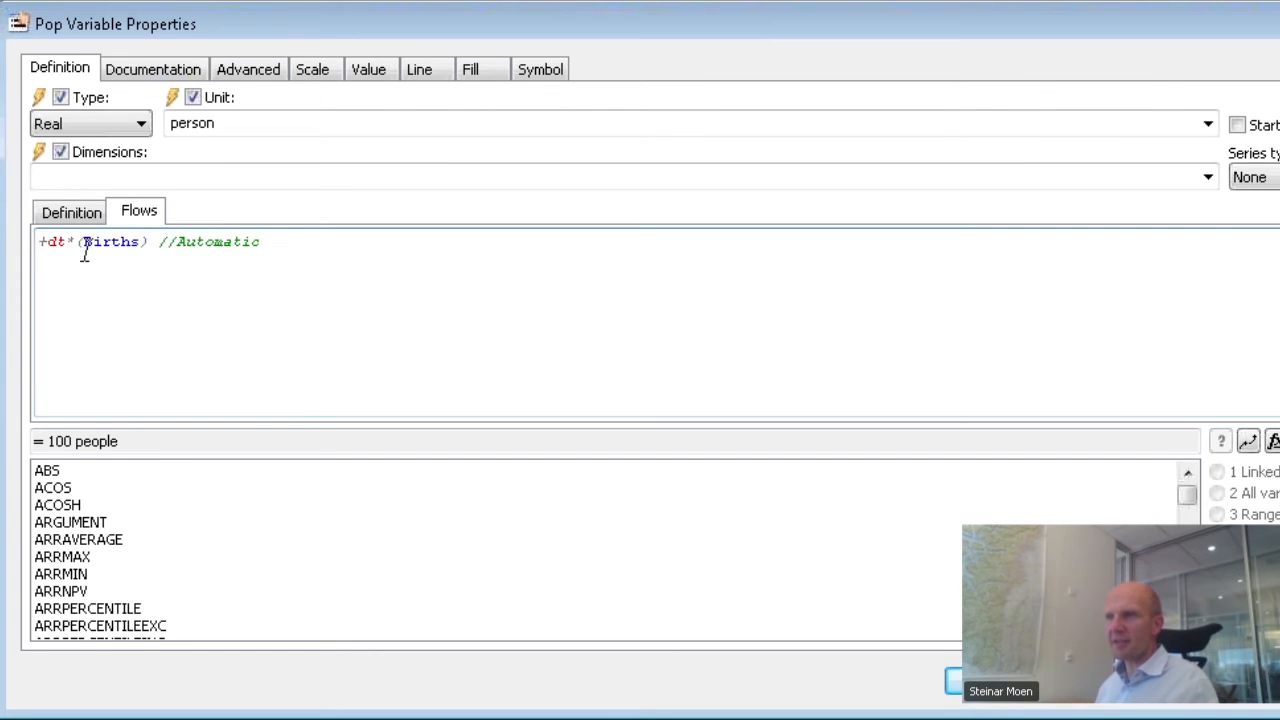
scroll(103, 272, up, 5)
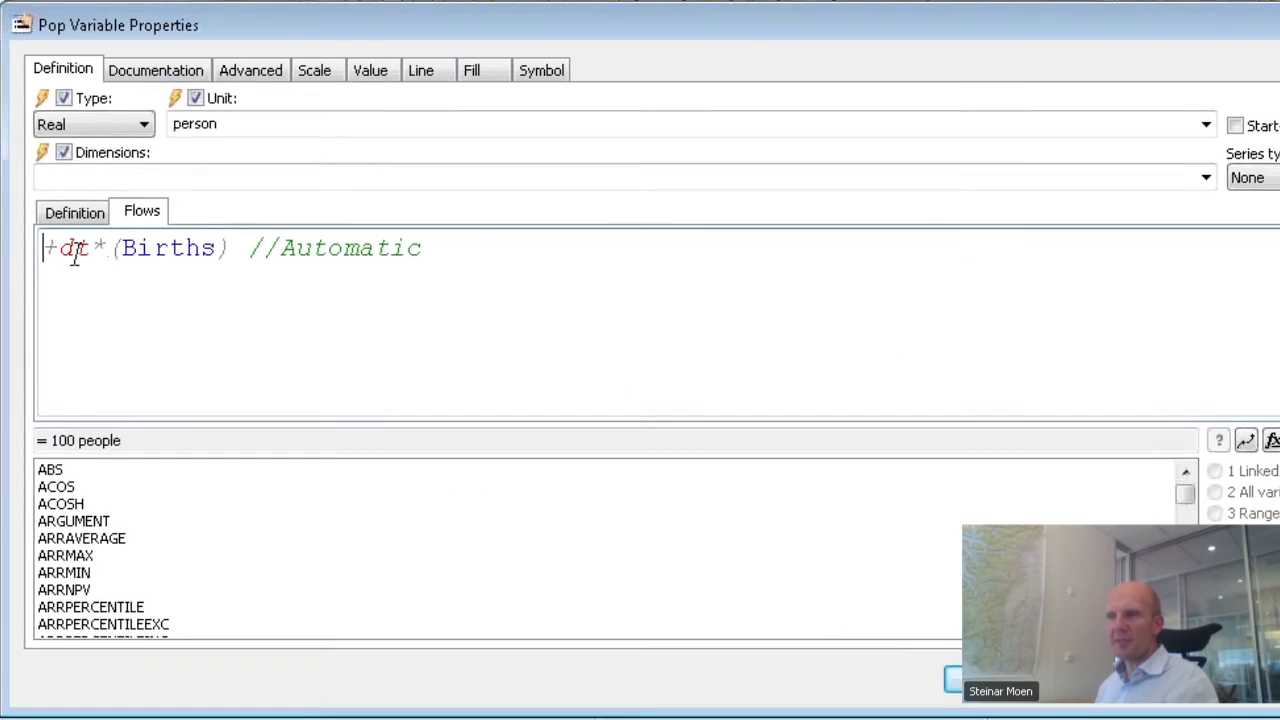
key(Escape)
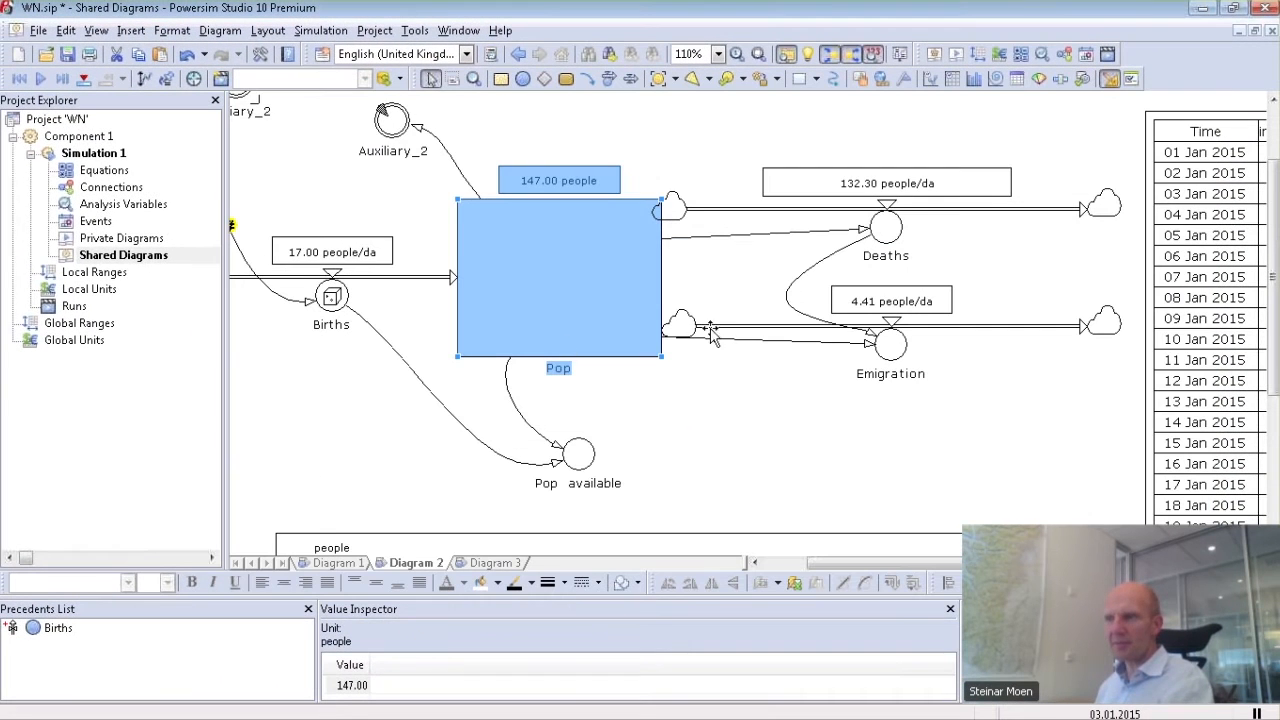
Step: Add Pop available to Diagram 2's time table, widened to fit the extra column, and reset the simulation
click(578, 455)
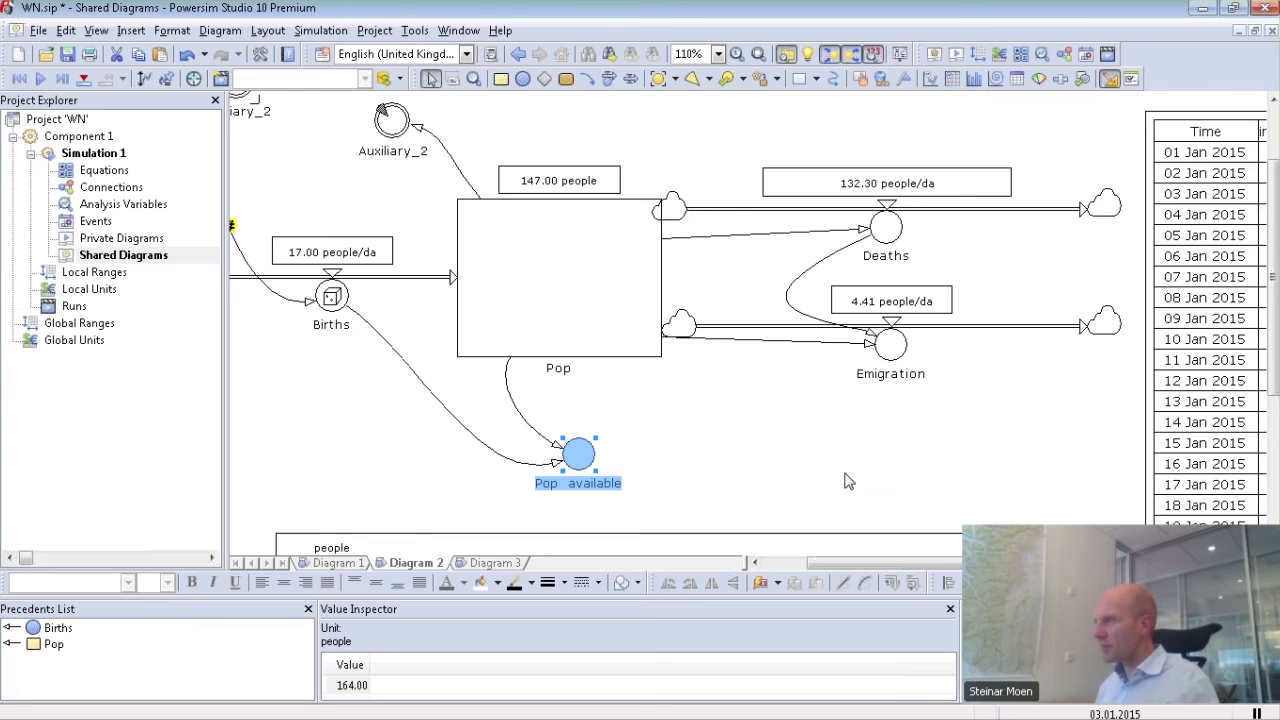
scroll(703, 450, down, 5)
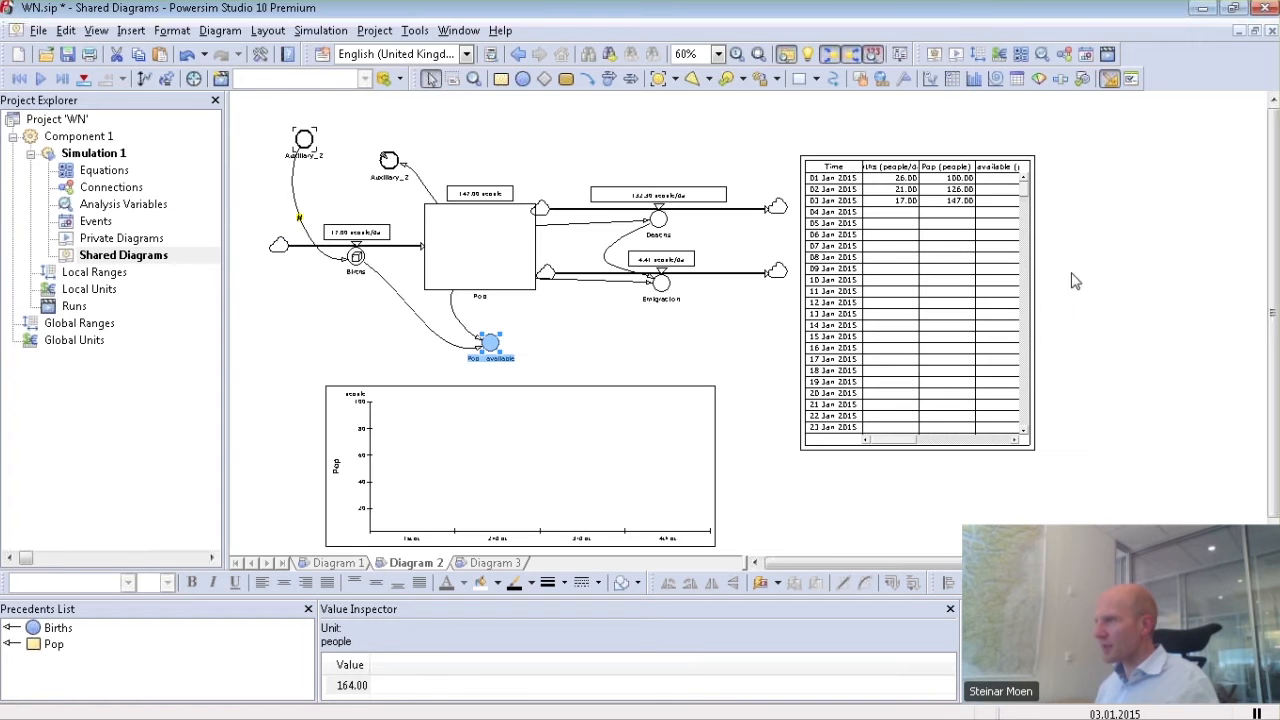
click(19, 78)
click(1025, 332)
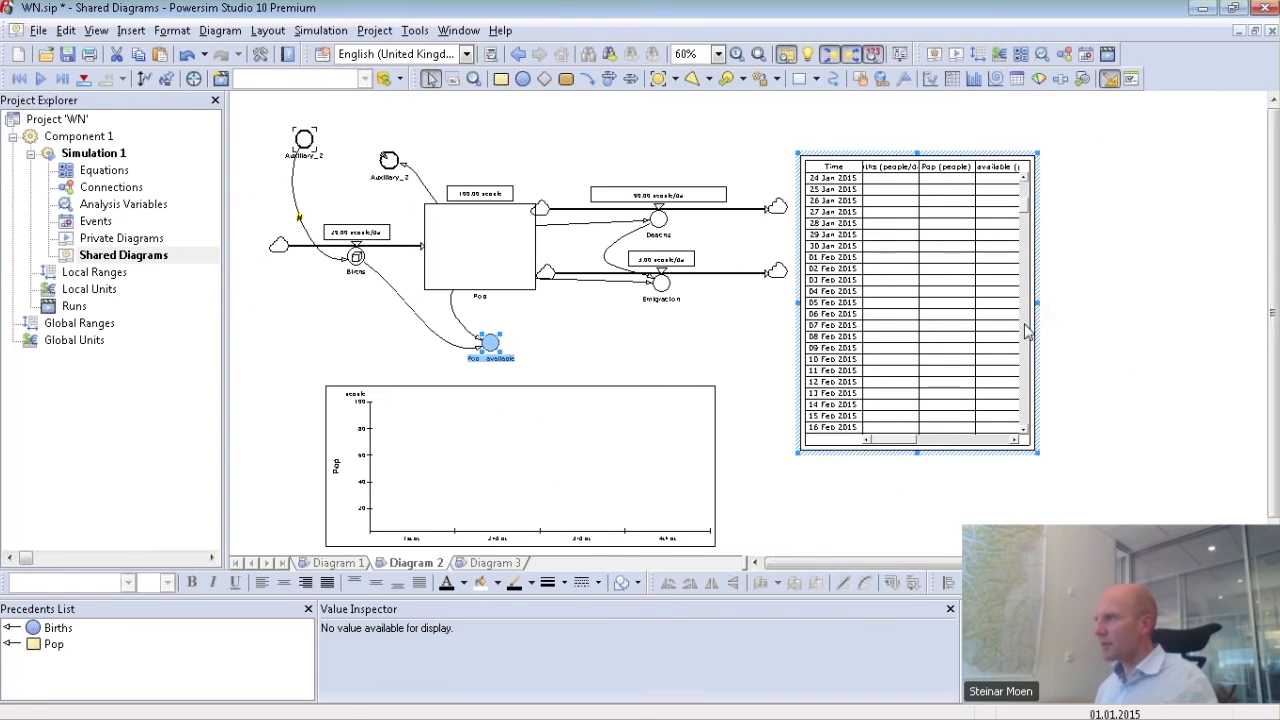
drag(1037, 302, 1143, 302)
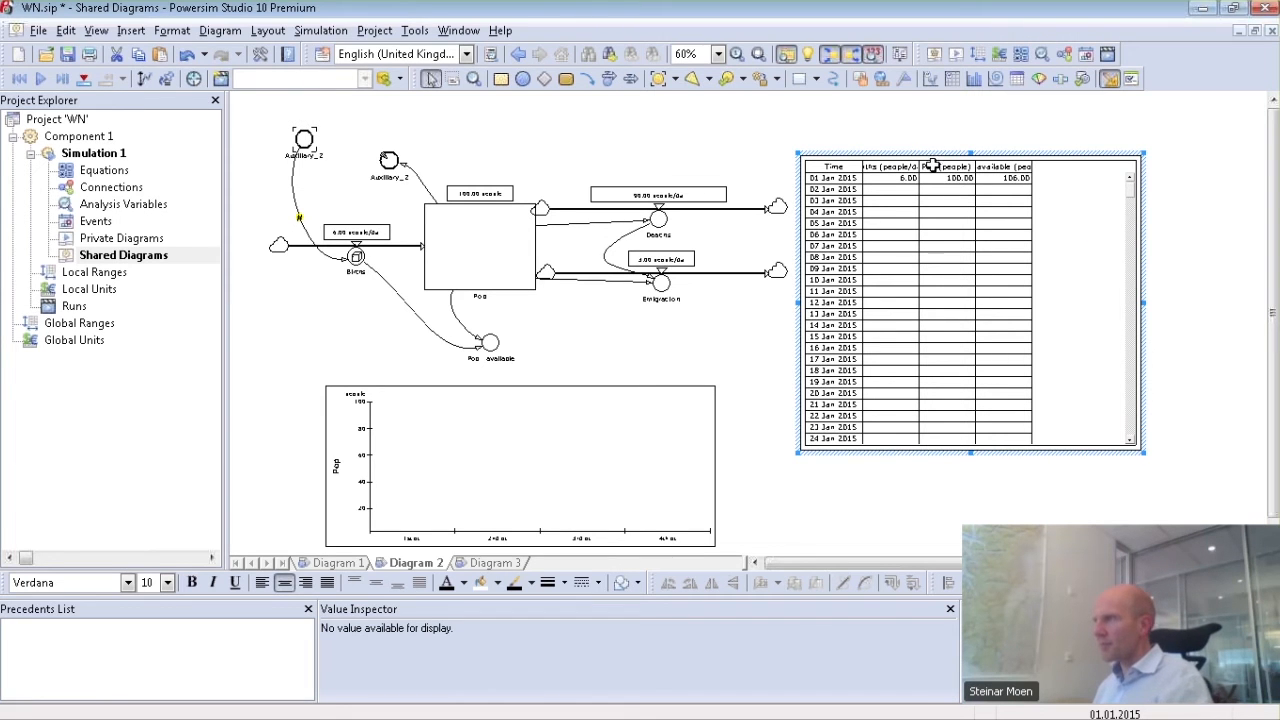
Step: Advance the simulation day by day to 10 Jan 2015, comparing Births, Pop and Pop available in the enlarged time table
ctrl+scroll(947, 167, up, 3)
ctrl+scroll(947, 167, up, 2)
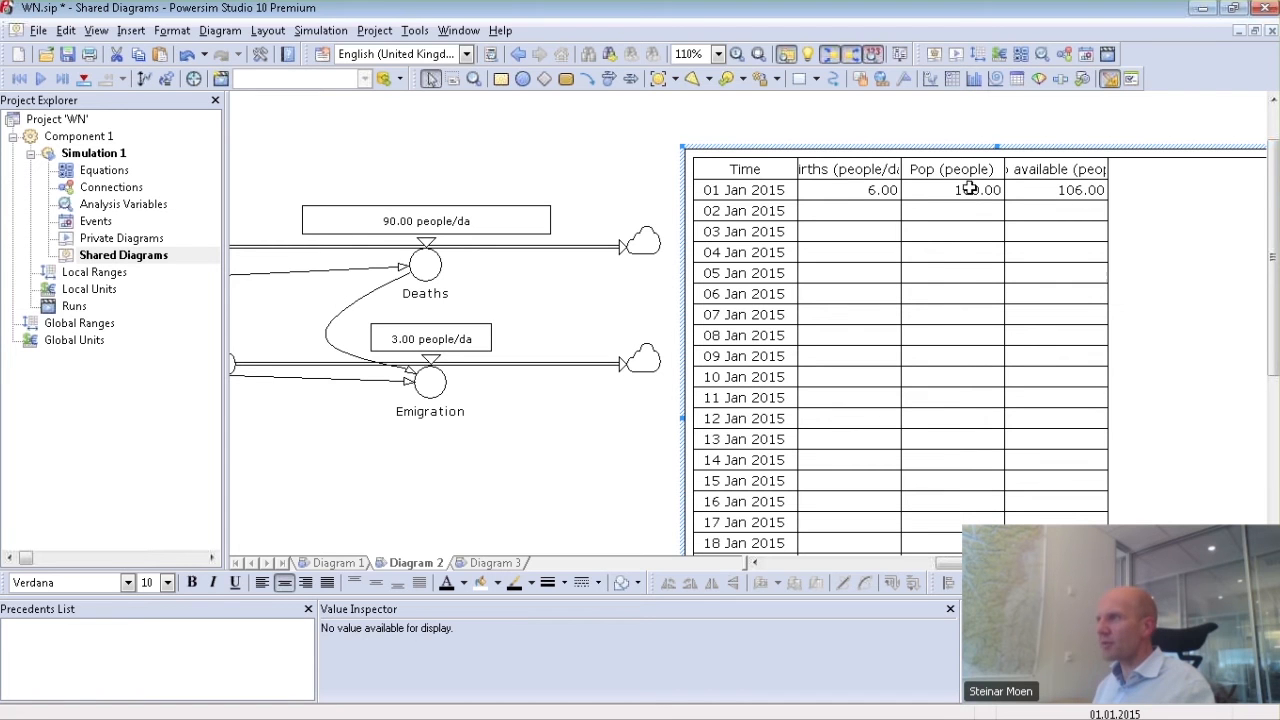
key(space)
key(space)
key(space)
key(space)
key(space)
key(space)
key(space)
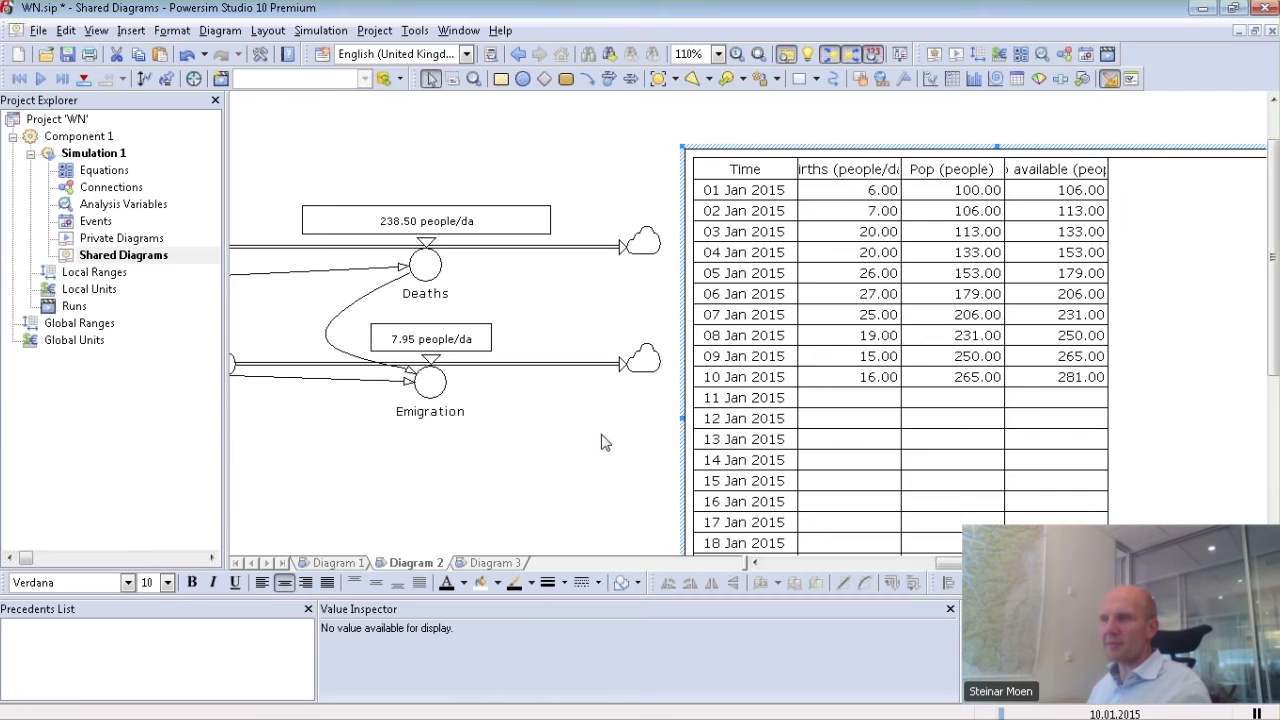
Step: Link Pop available to both Deaths and Emigration
scroll(603, 443, left, 5)
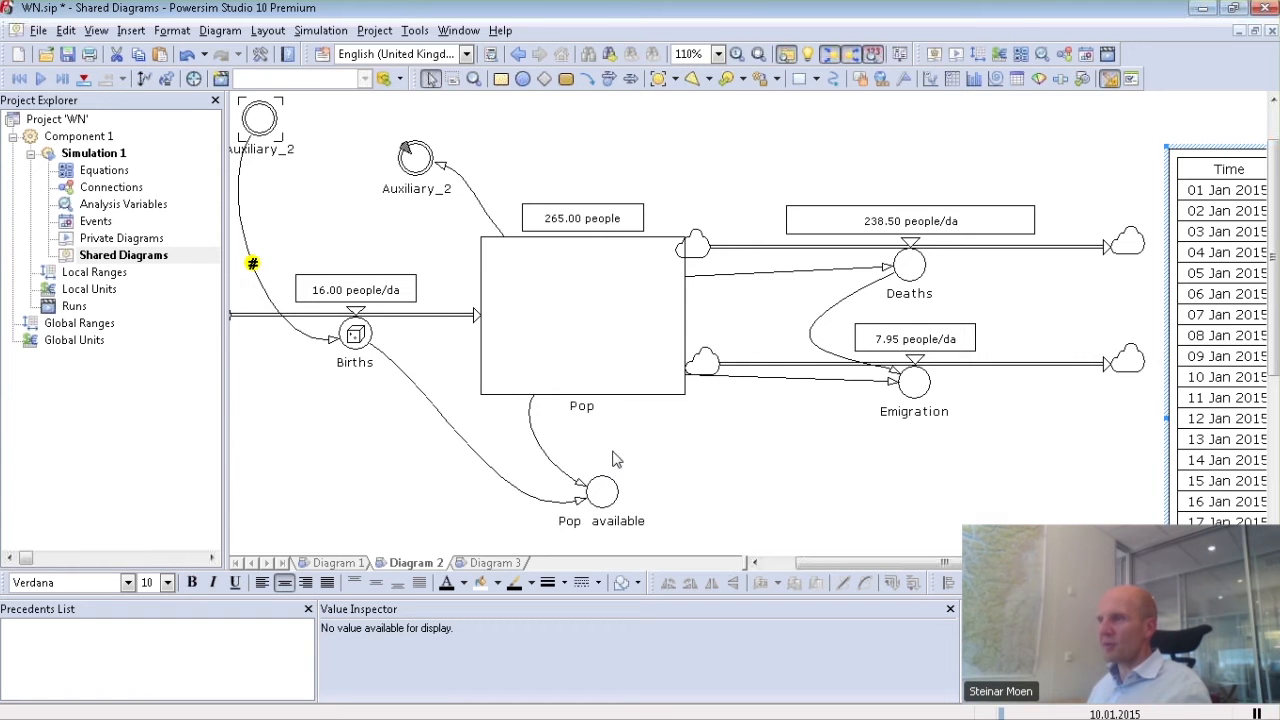
click(587, 78)
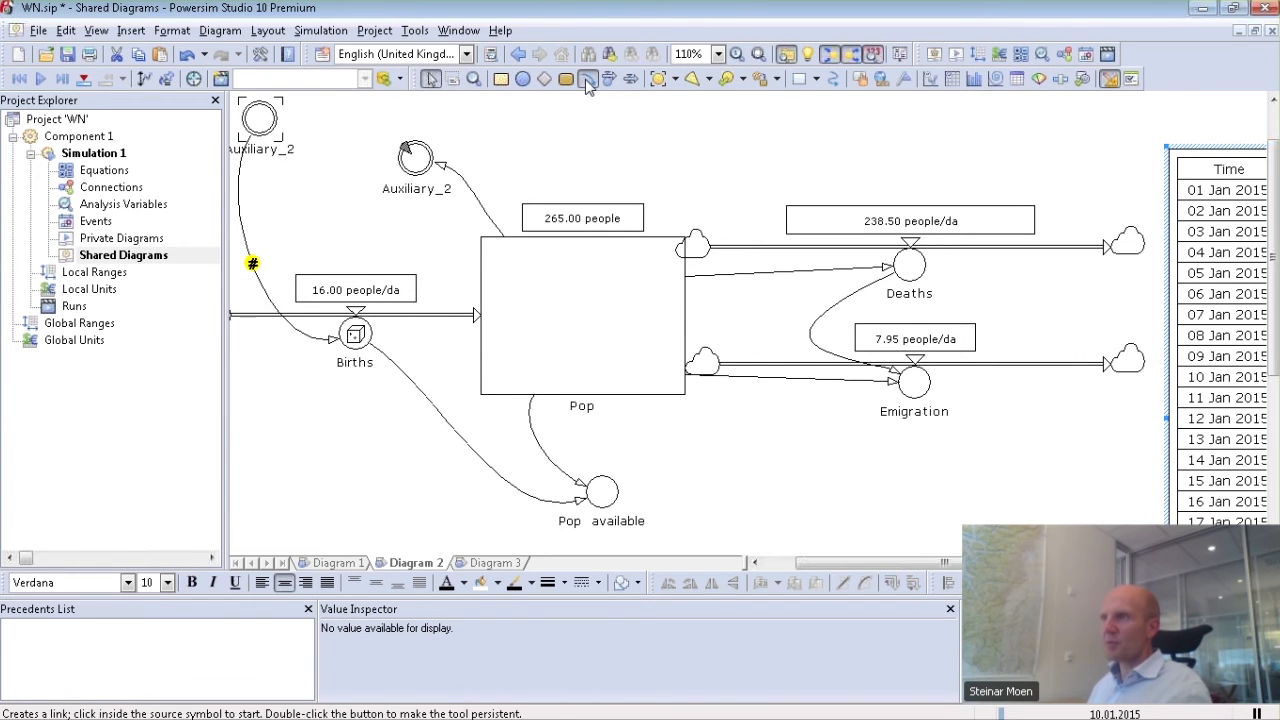
click(610, 480)
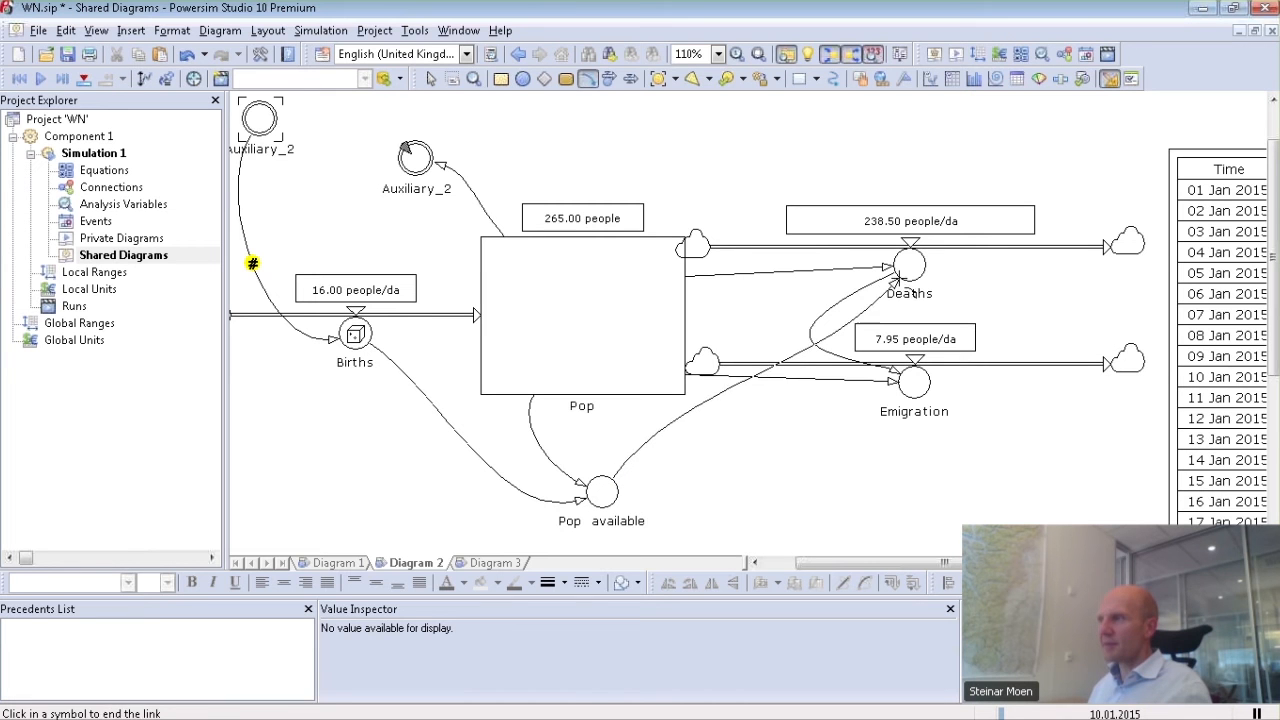
click(905, 266)
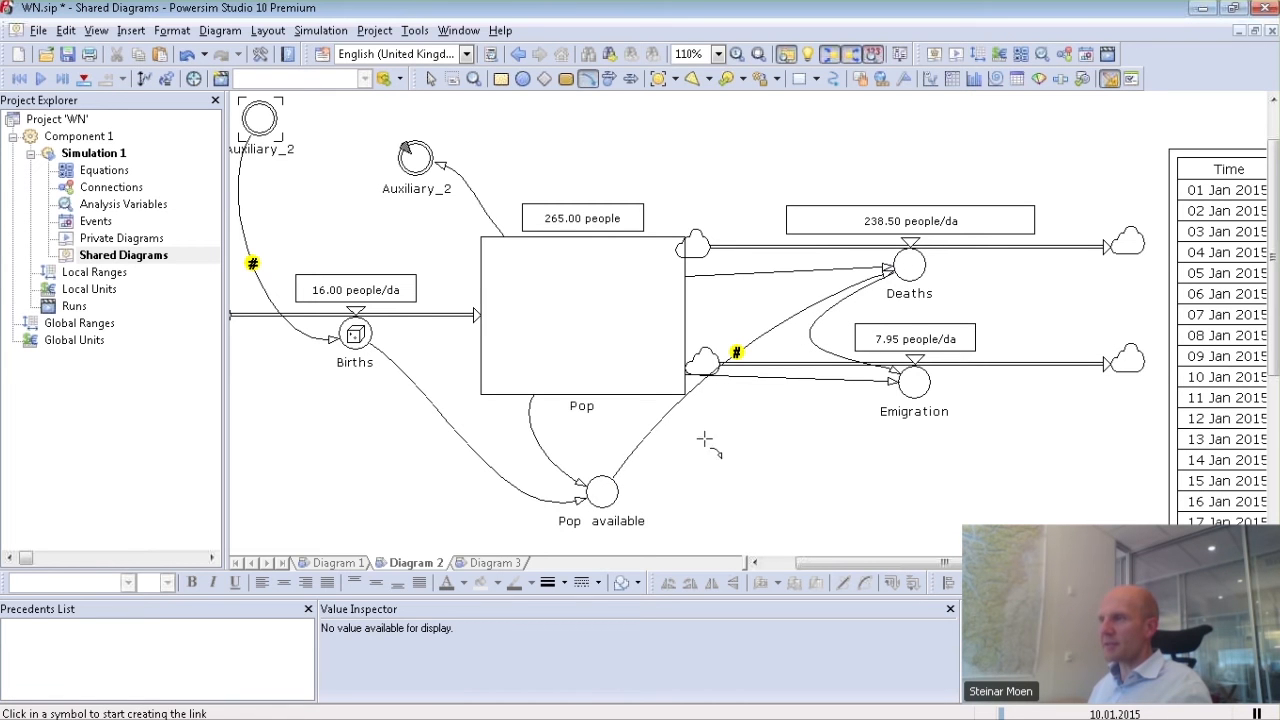
click(607, 487)
click(914, 394)
key(Escape)
Step: Delete the direct links from Pop to Deaths and from Pop to Emigration
click(783, 272)
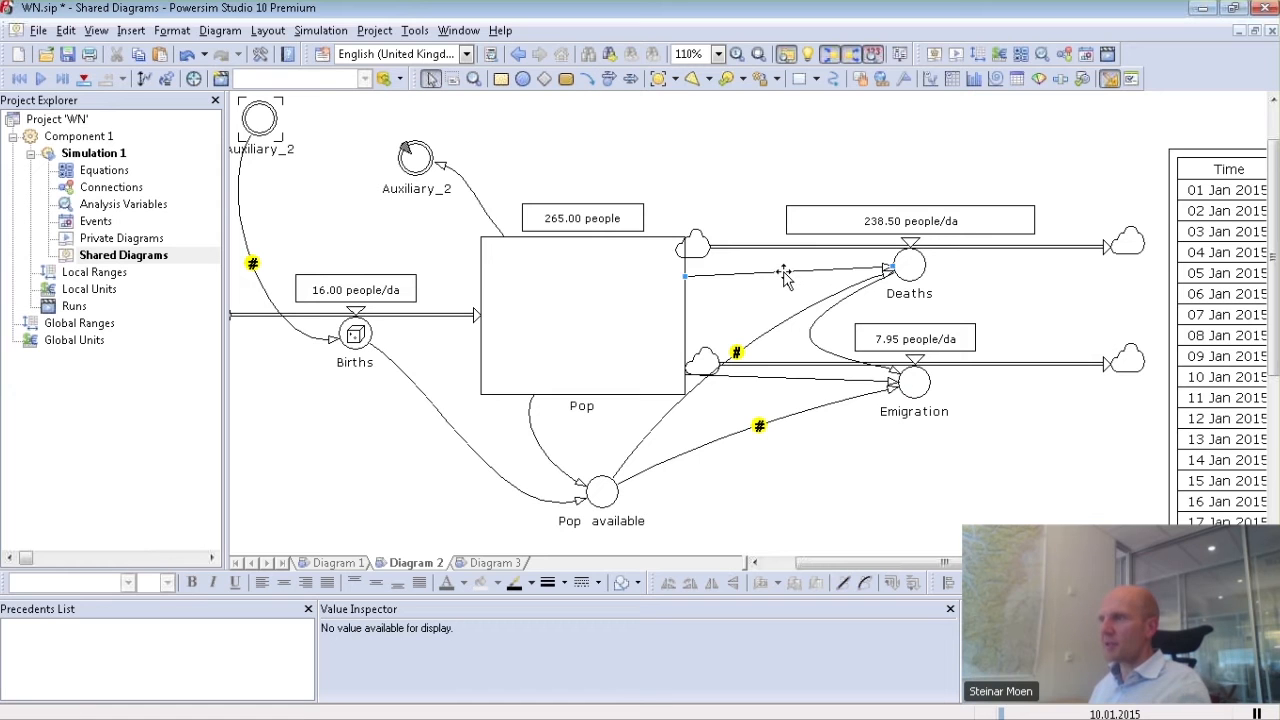
key(Delete)
click(789, 375)
key(Delete)
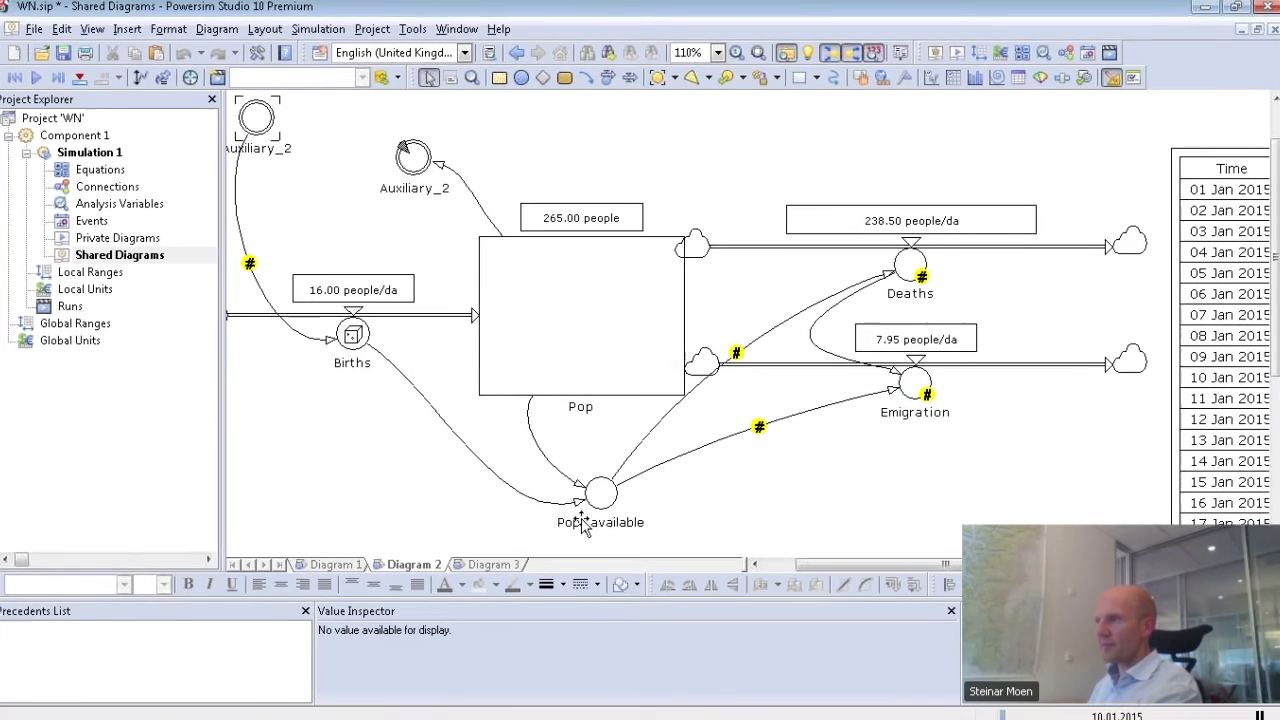
Step: Replace Pop with 'Pop available' in the definition of Deaths, keeping * 90% / 1<<da>>, and apply it
double_click(922, 265)
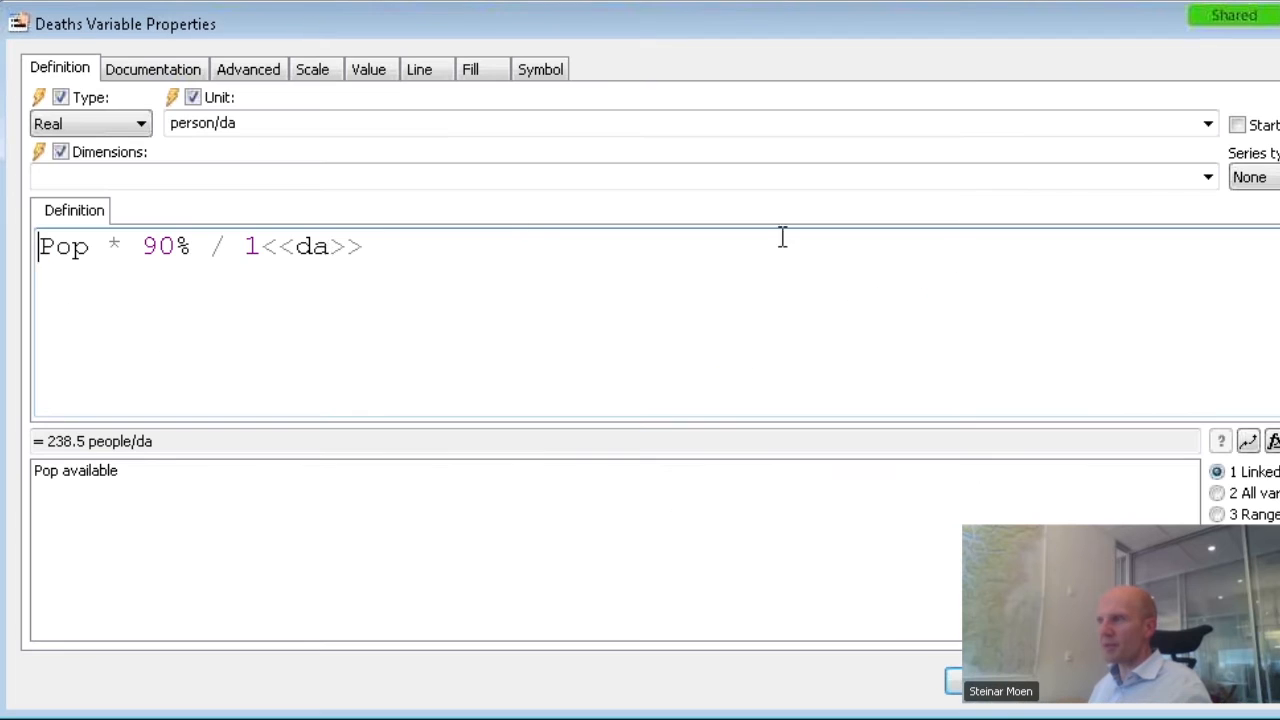
double_click(82, 254)
double_click(86, 478)
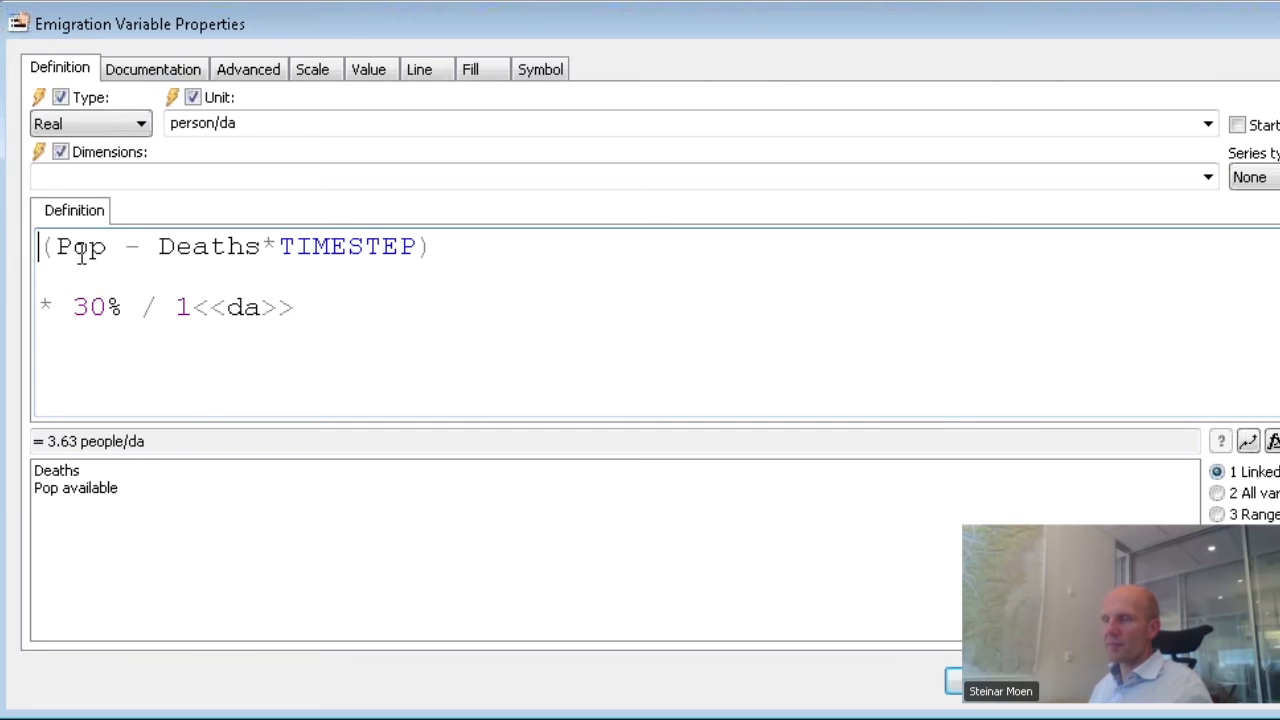
Step: Change the definition of Emigration to ('Pop available' - Deaths*TIMESTEP) * 30% / 1<<da>> and apply it
double_click(80, 248)
double_click(66, 487)
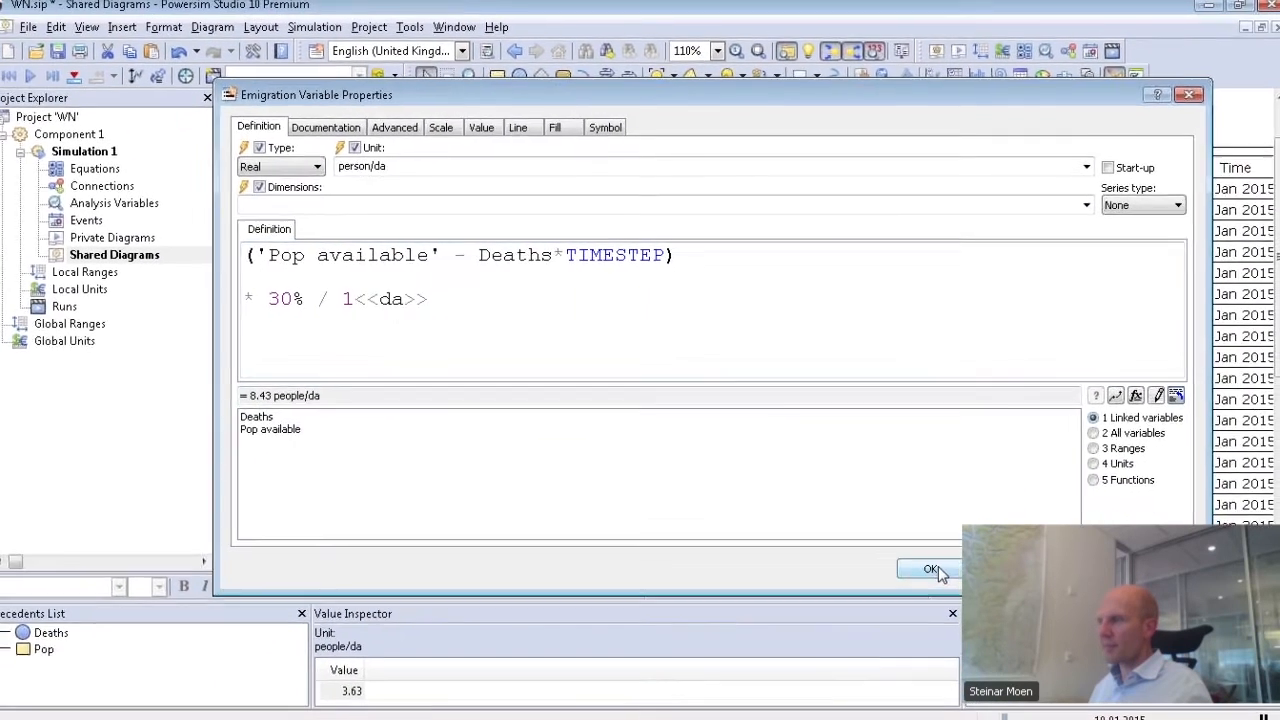
click(932, 570)
Step: Reattach the starting ends of the Deaths and Emigration flows to the Pop level so both drain from it
click(748, 248)
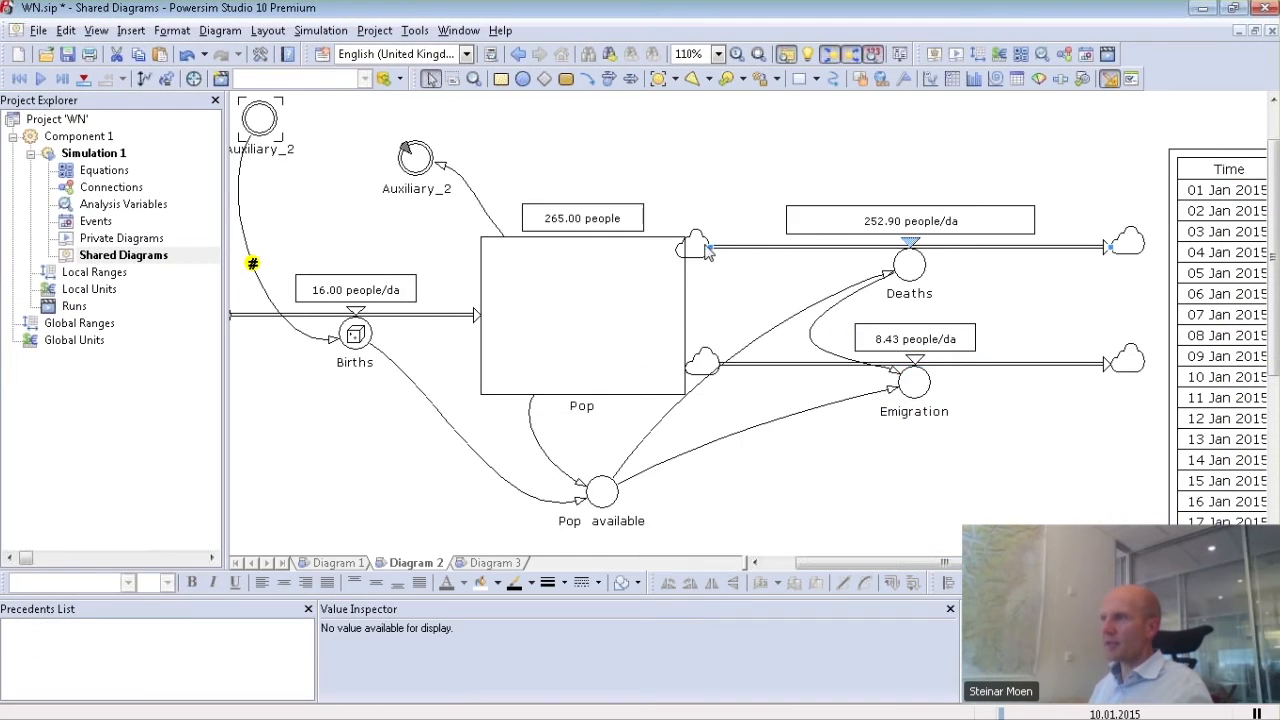
drag(710, 245, 670, 247)
click(749, 365)
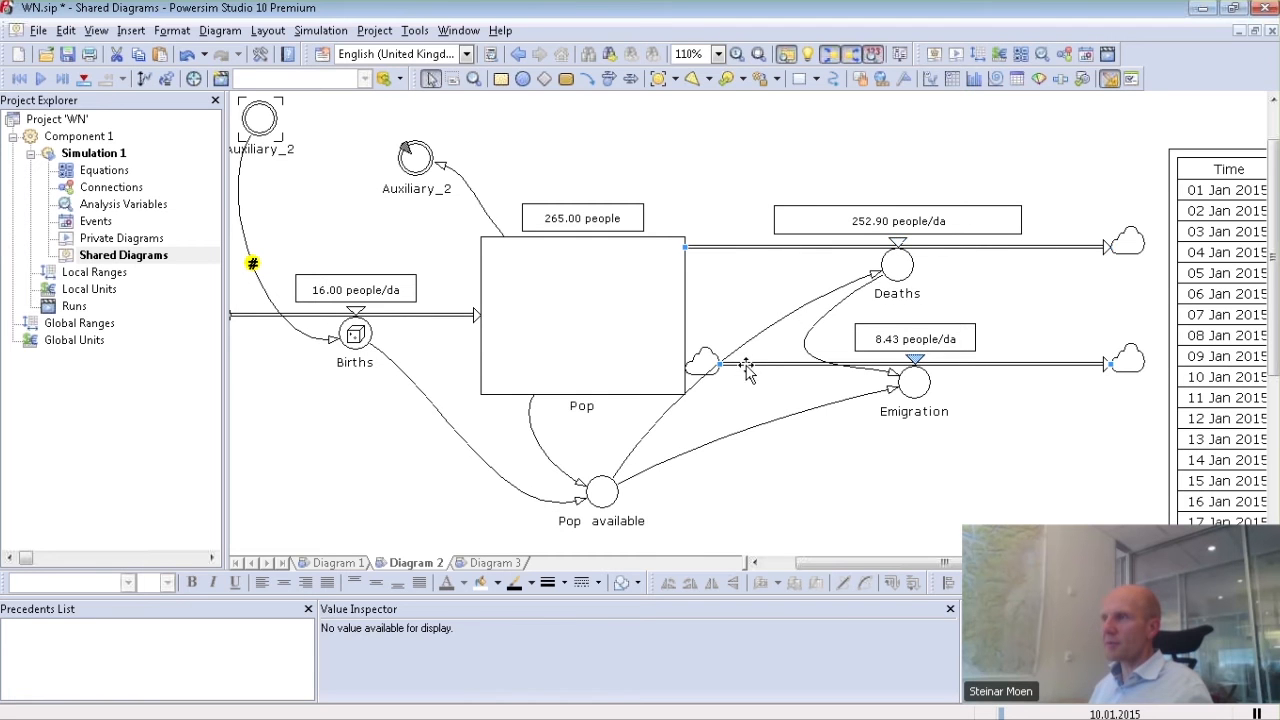
drag(712, 364, 676, 368)
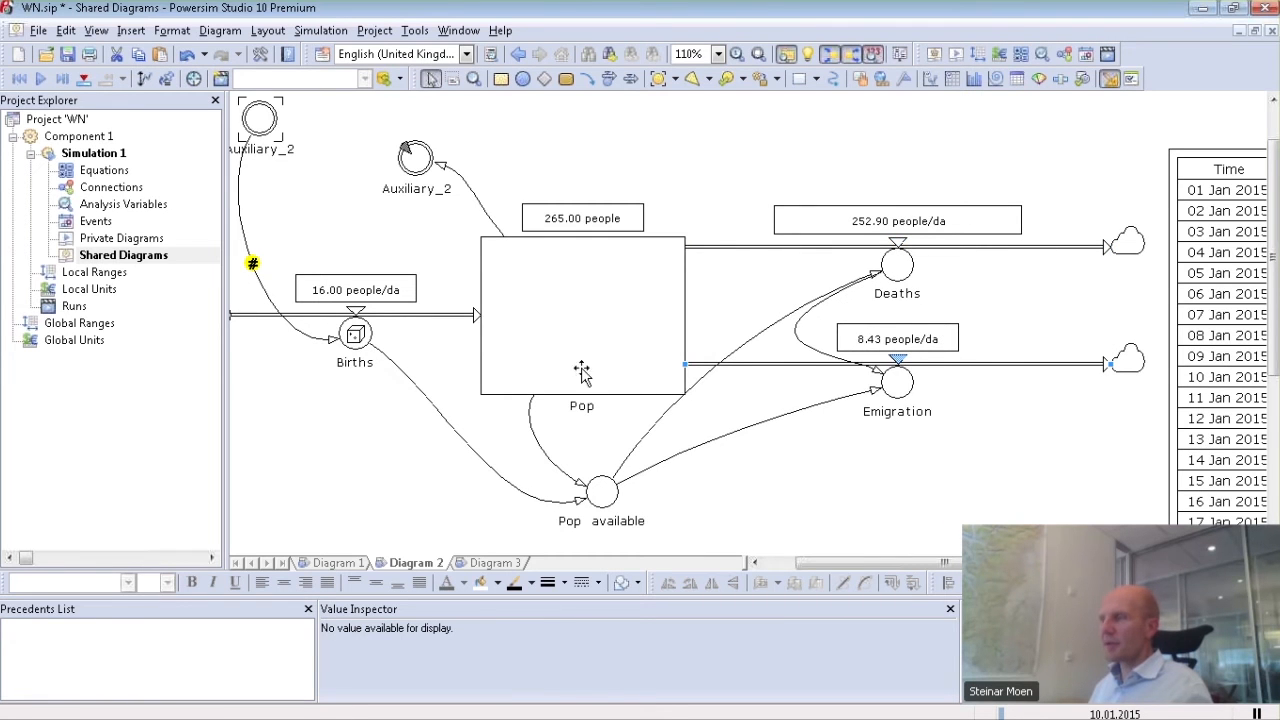
Step: Advance the simulation to 26 Jan 2015 and examine Births, Pop and Pop available in the time table
scroll(460, 356, down, 4)
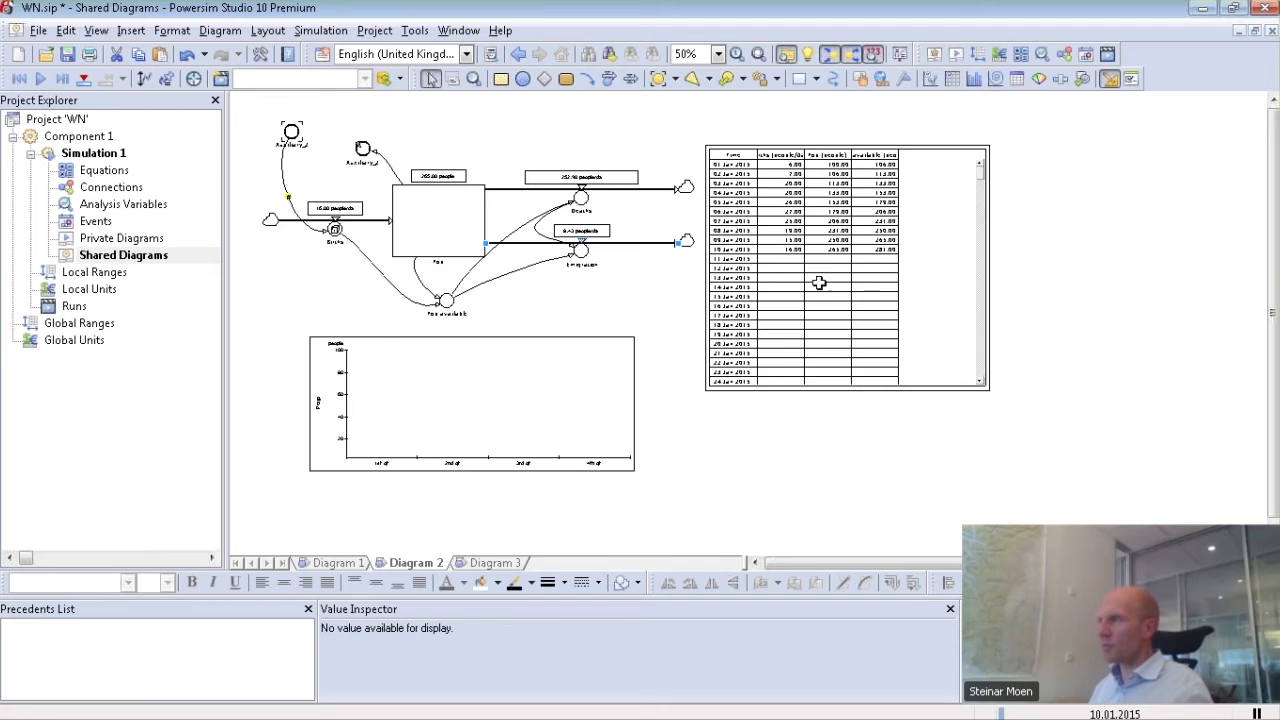
scroll(888, 266, up, 4)
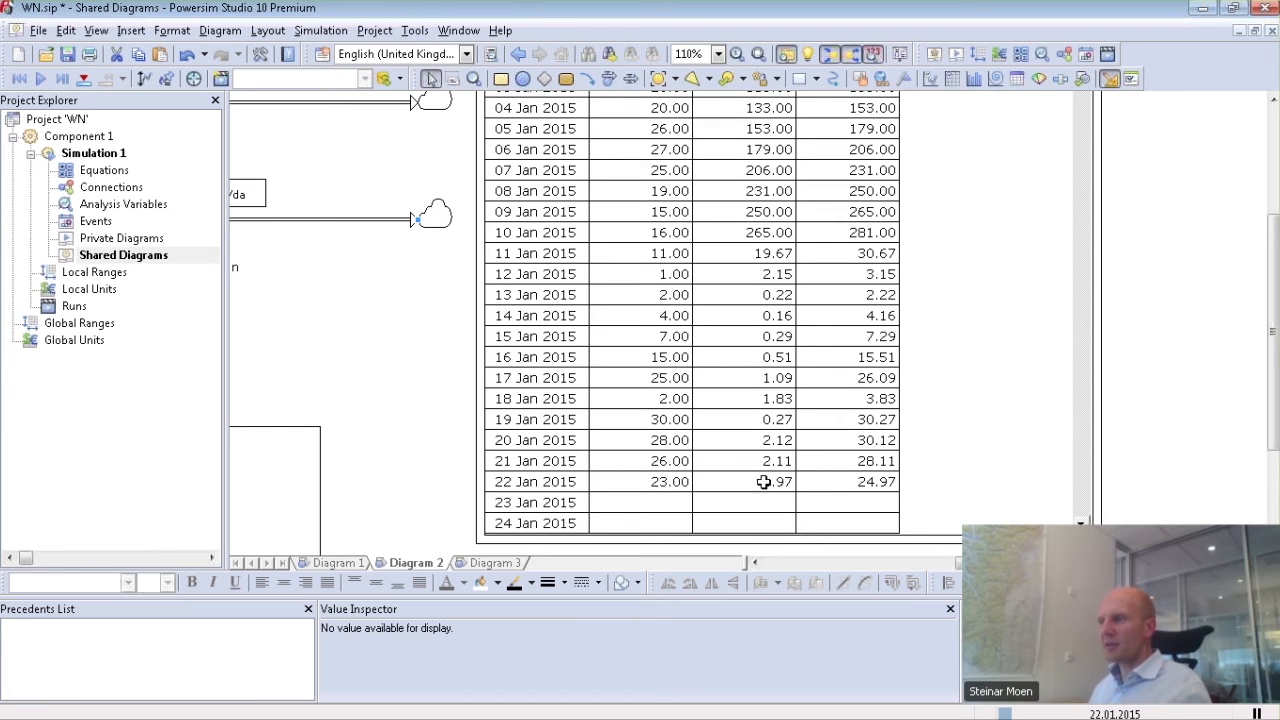
middle_click(693, 450)
scroll(826, 332, up, 2)
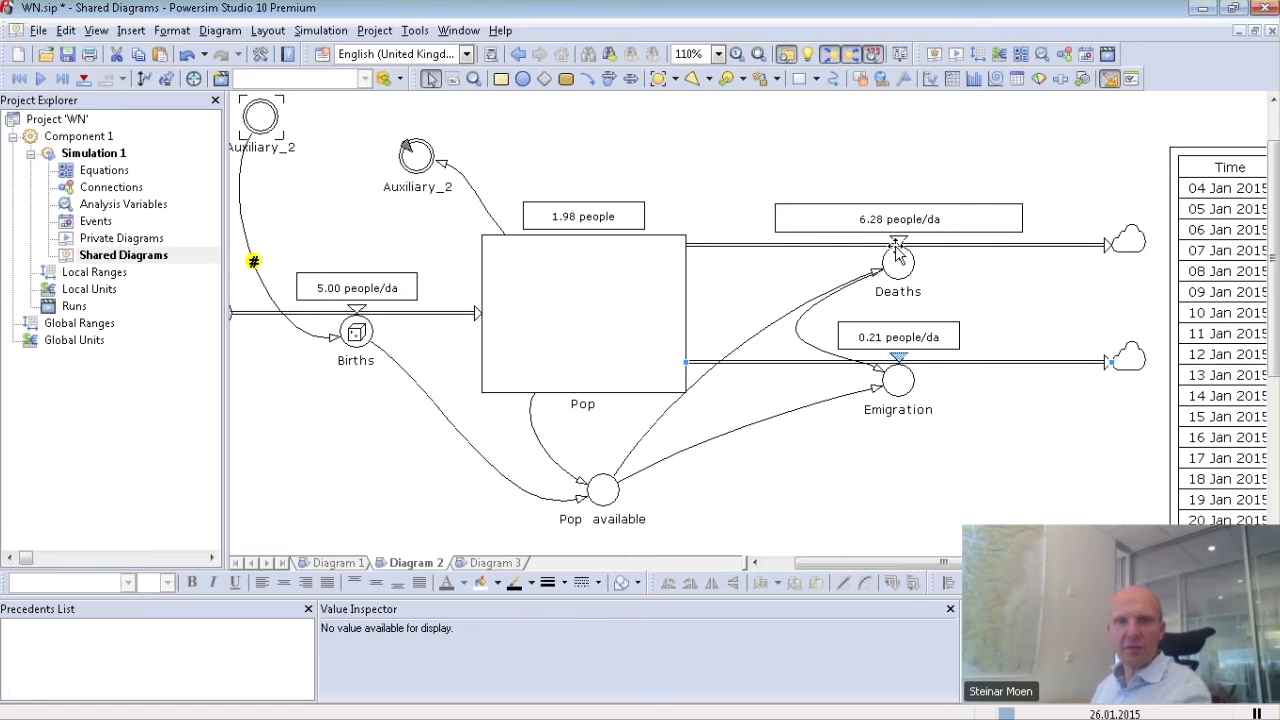
Step: Review the definitions of Emigration, Pop available and Deaths to check how they build on one another
click(601, 490)
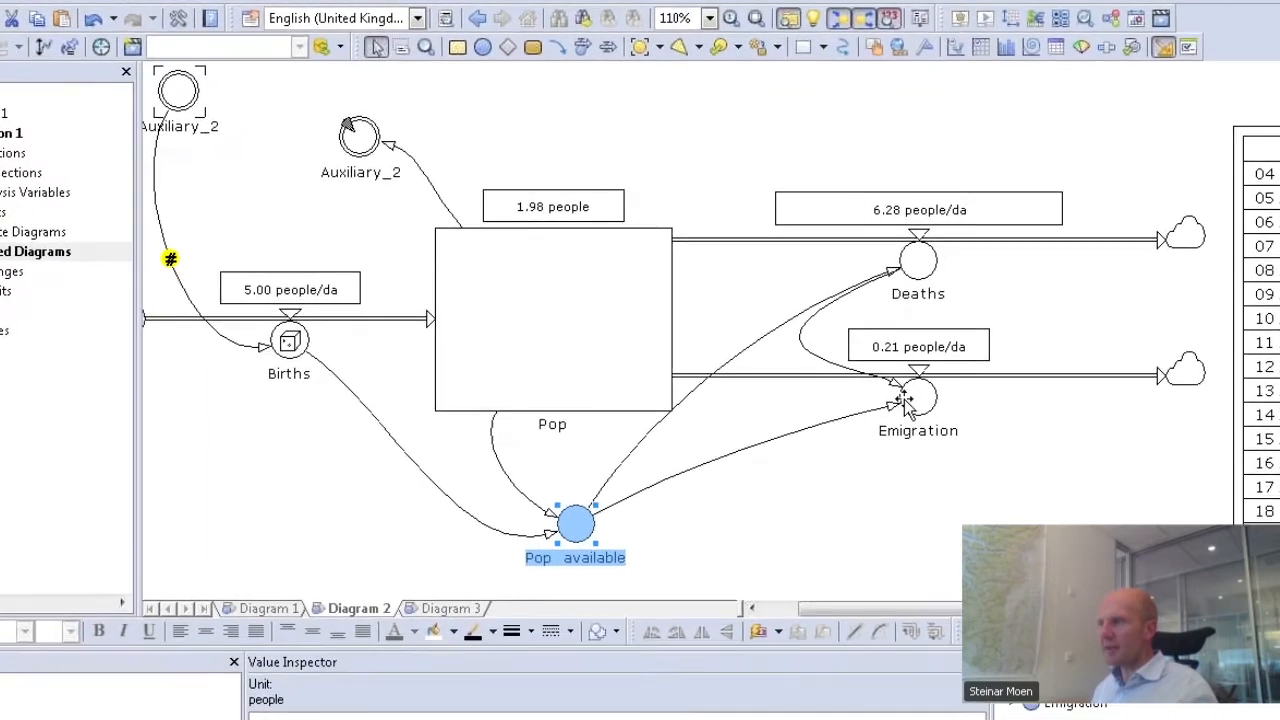
double_click(898, 380)
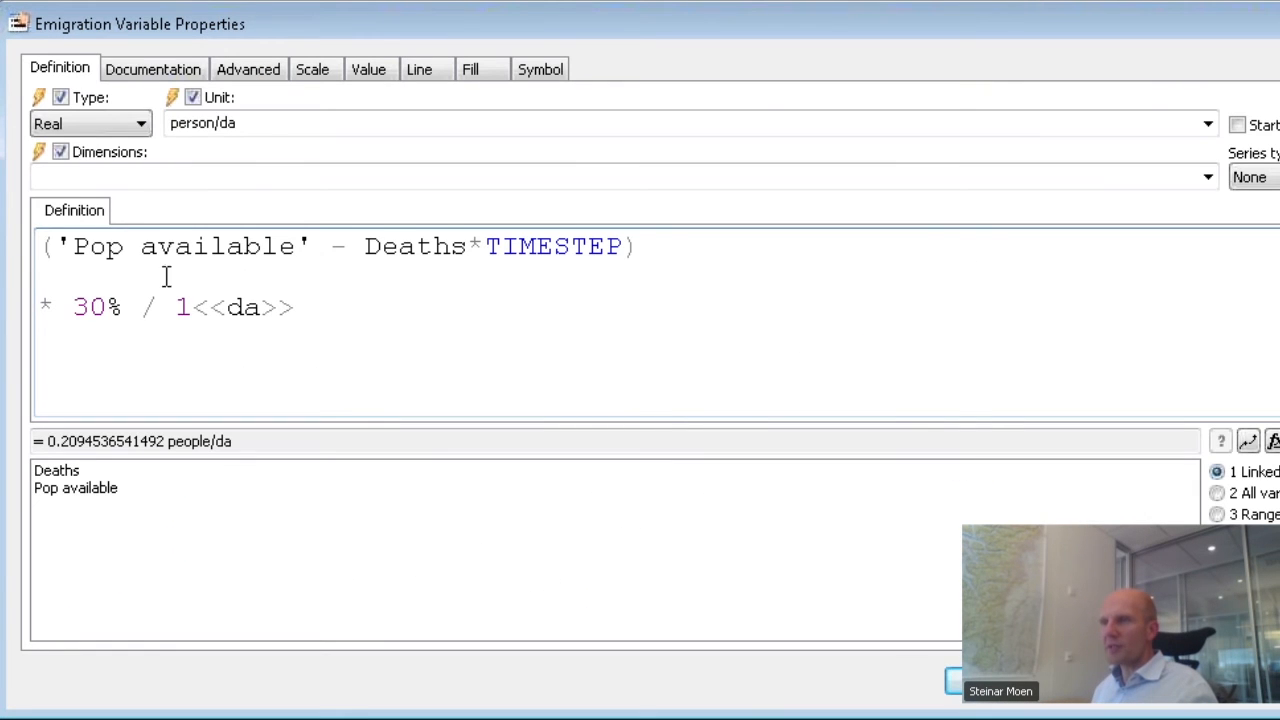
key(Escape)
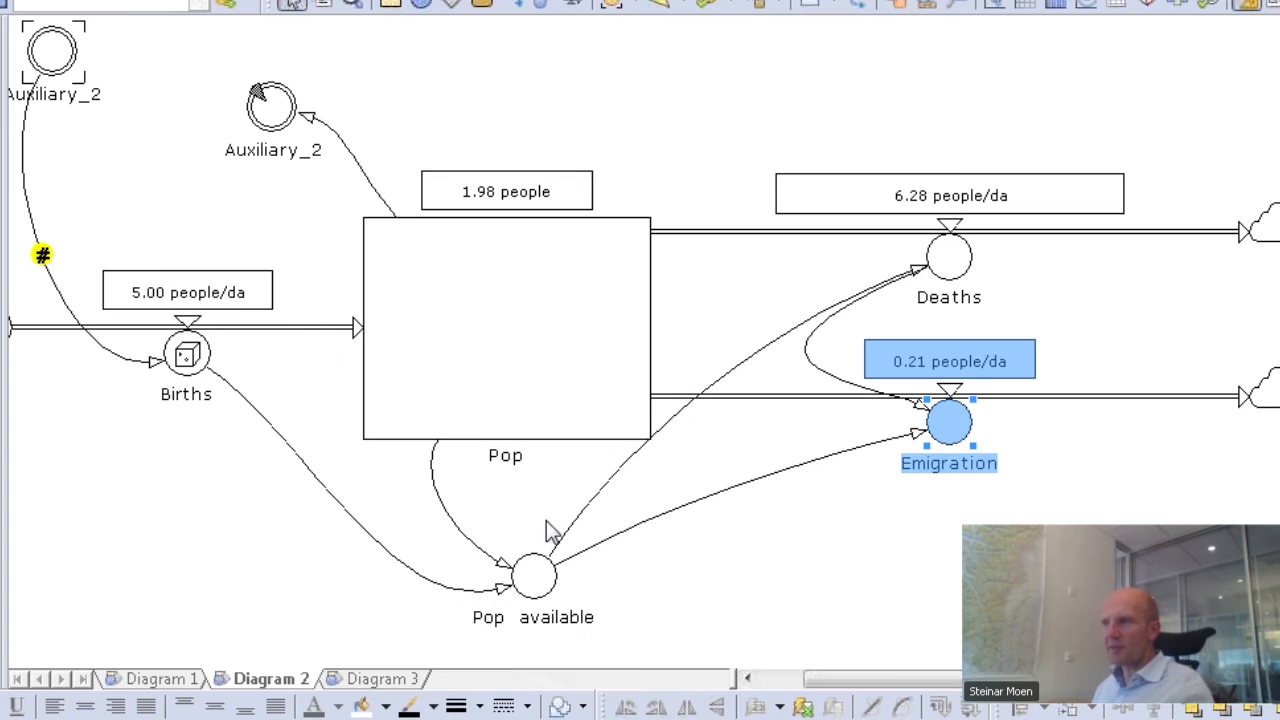
click(535, 575)
double_click(535, 575)
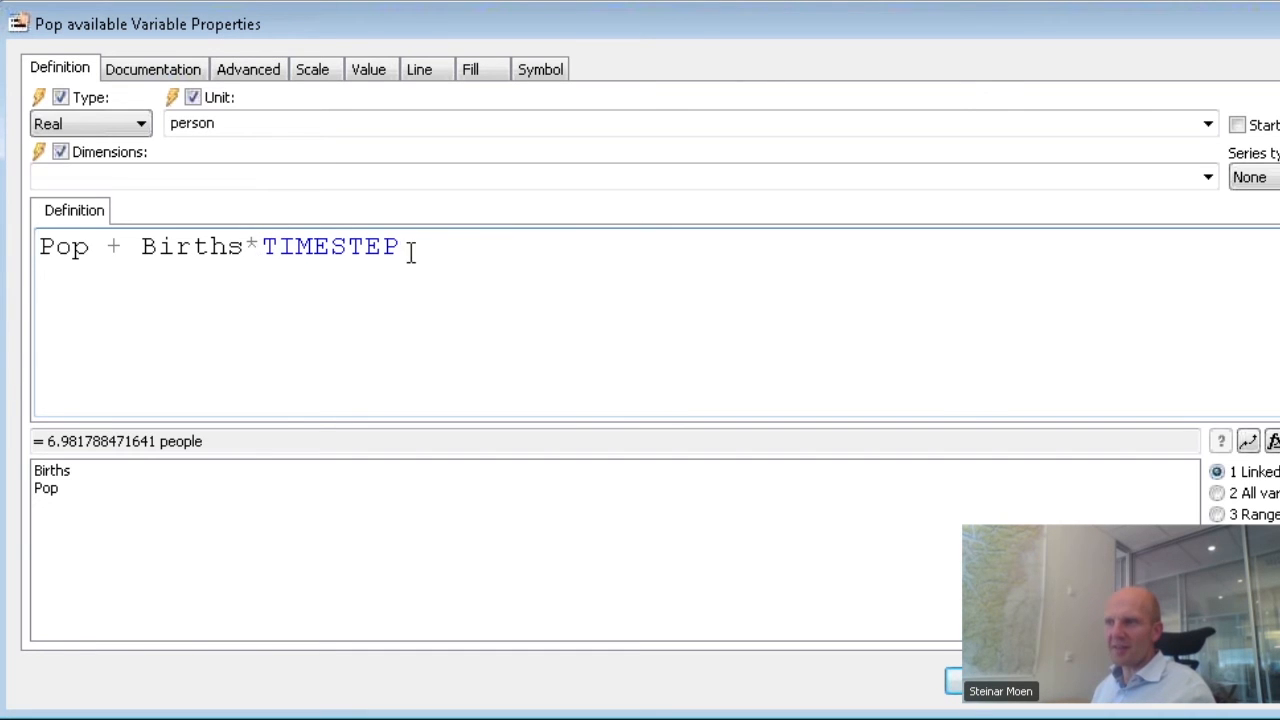
mouse_move(266, 246)
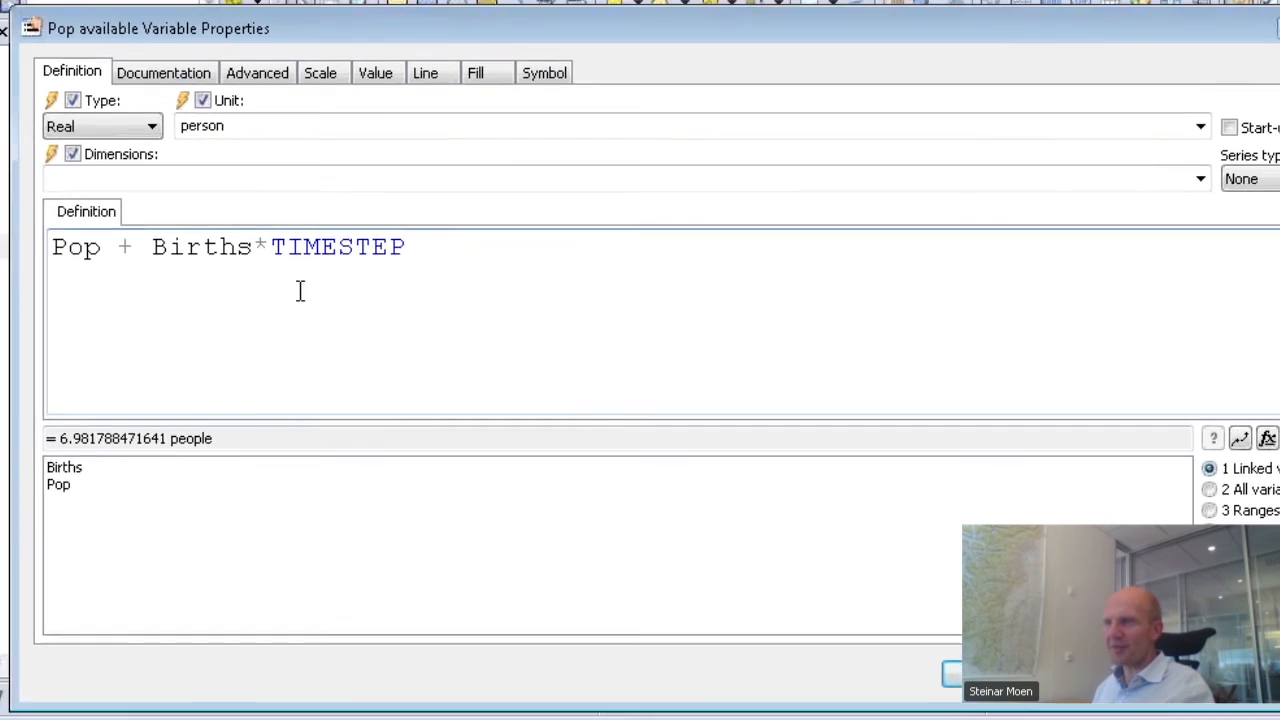
key(Escape)
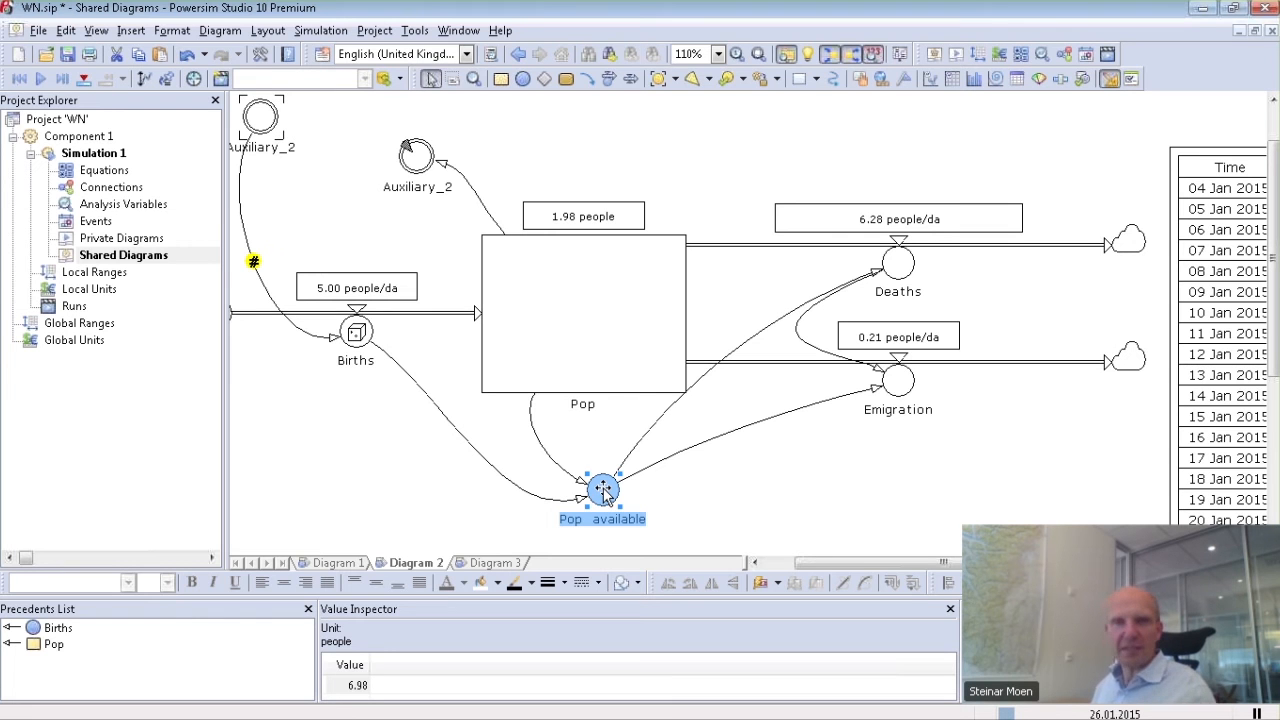
mouse_move(603, 490)
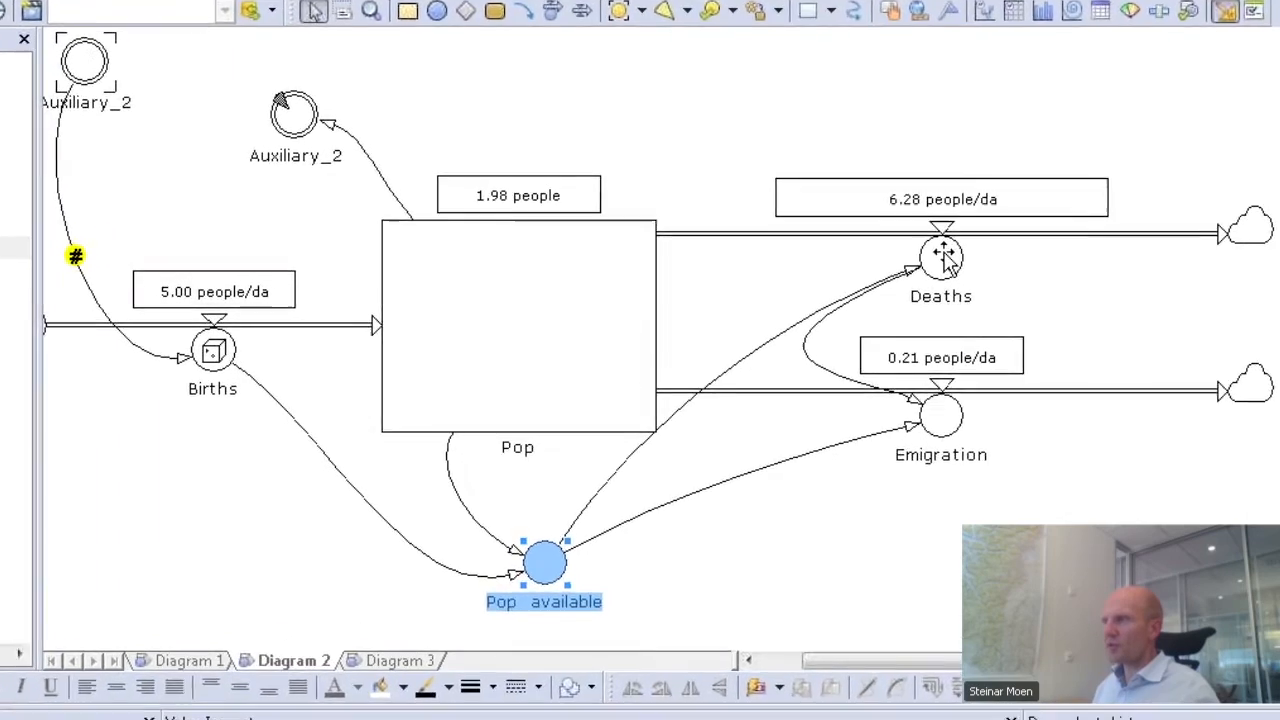
double_click(943, 257)
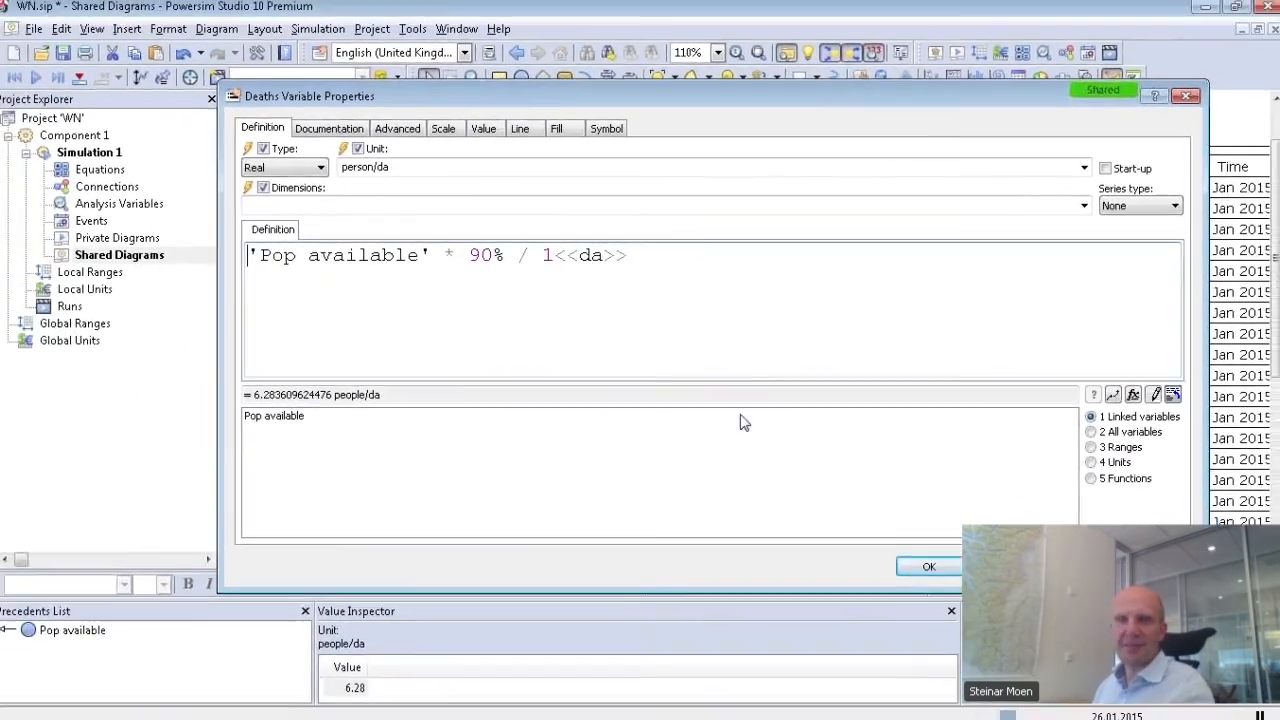
key(Escape)
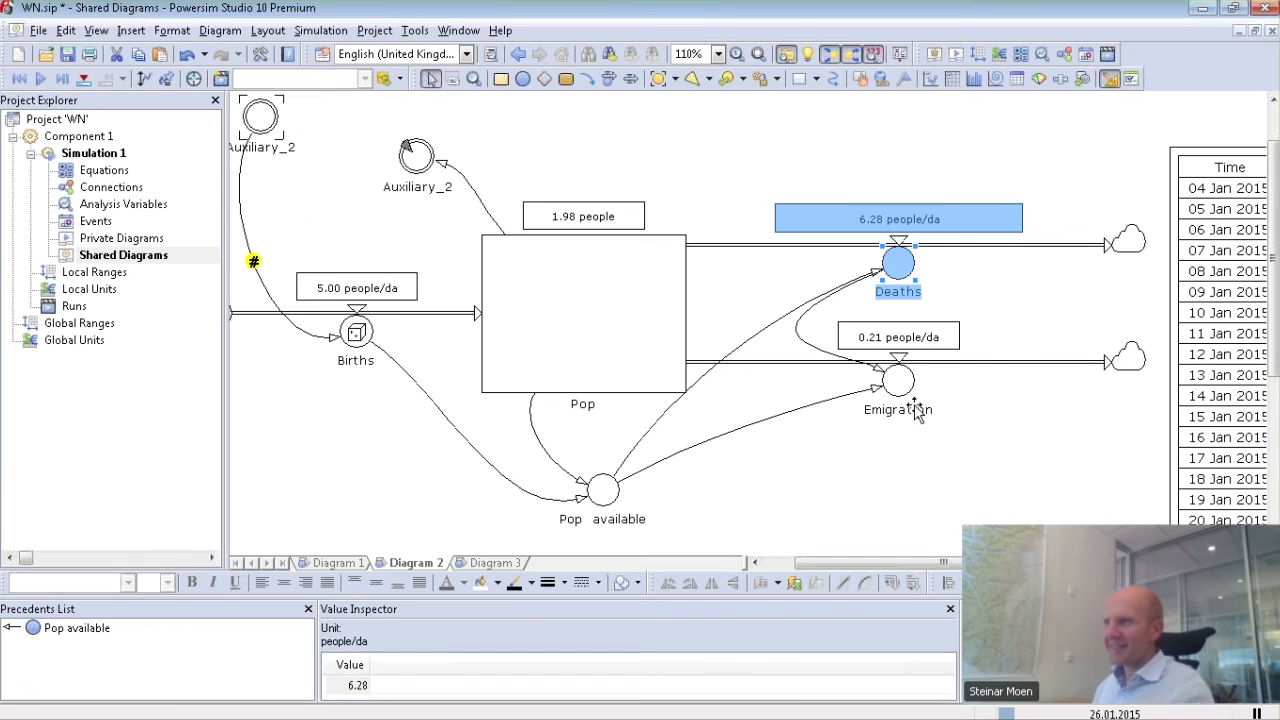
click(804, 497)
scroll(602, 429, down, 2)
scroll(600, 430, down, 3)
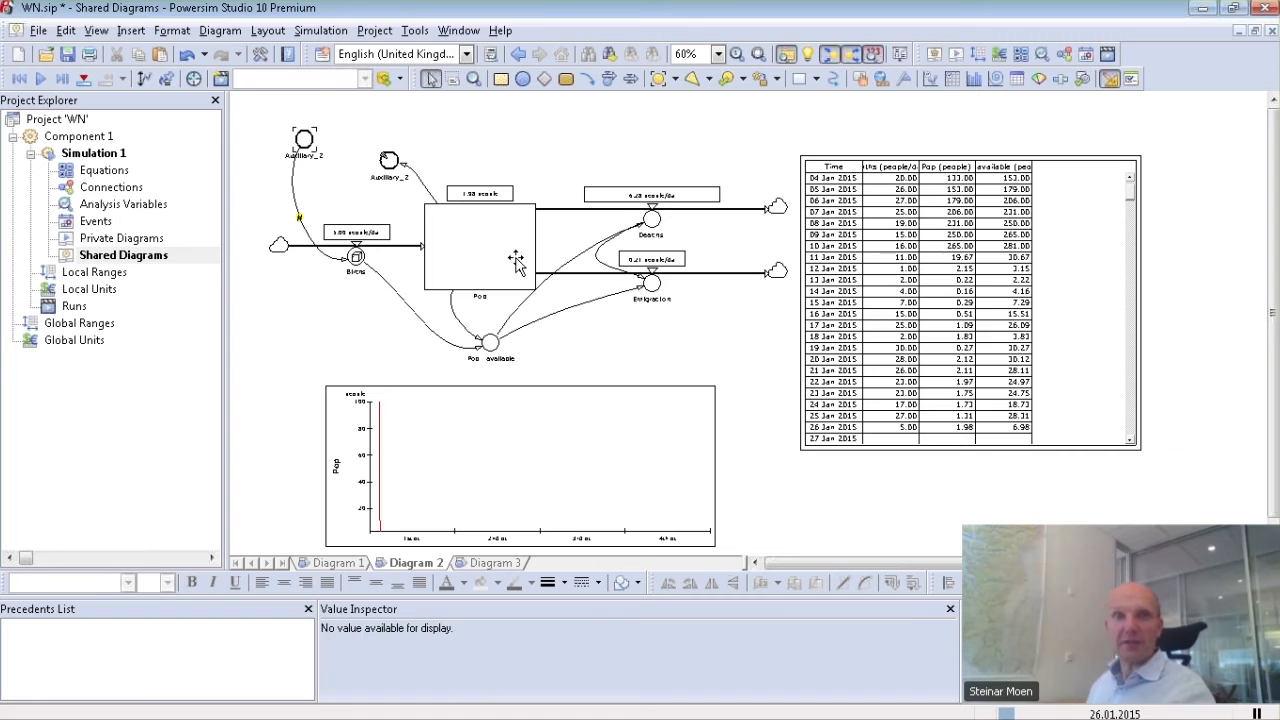
mouse_move(515, 260)
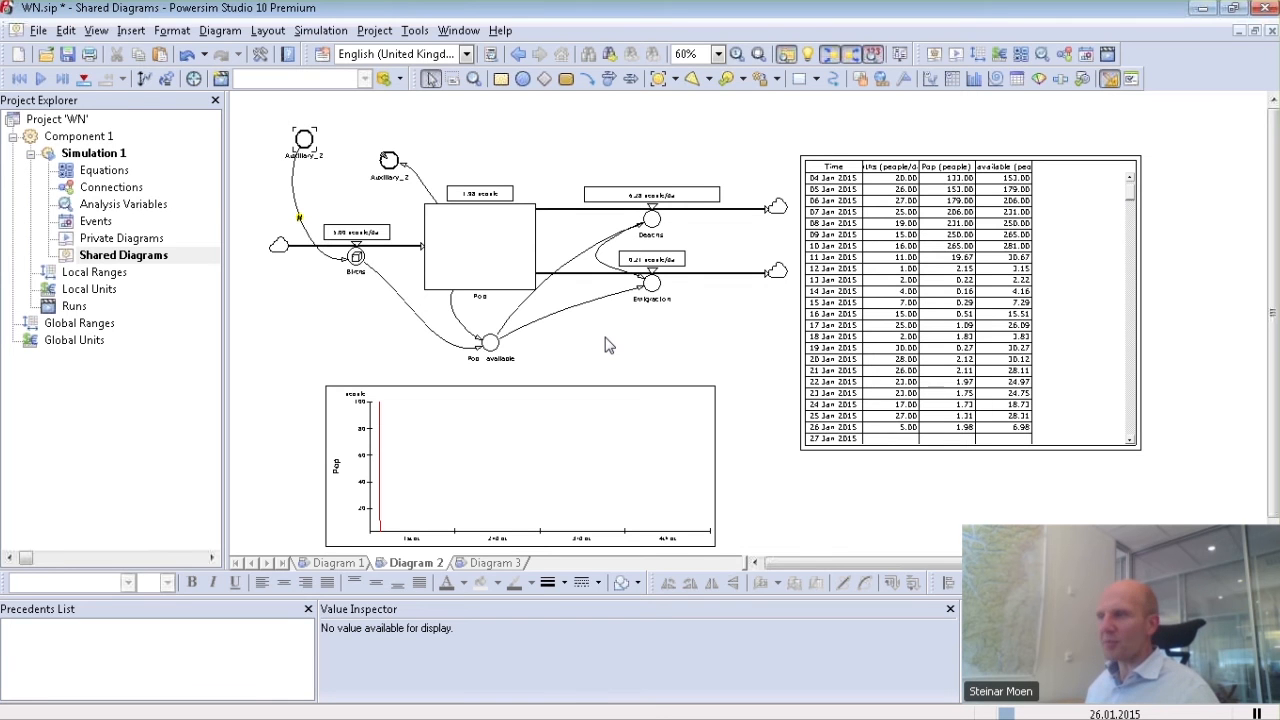
scroll(614, 341, down, 2)
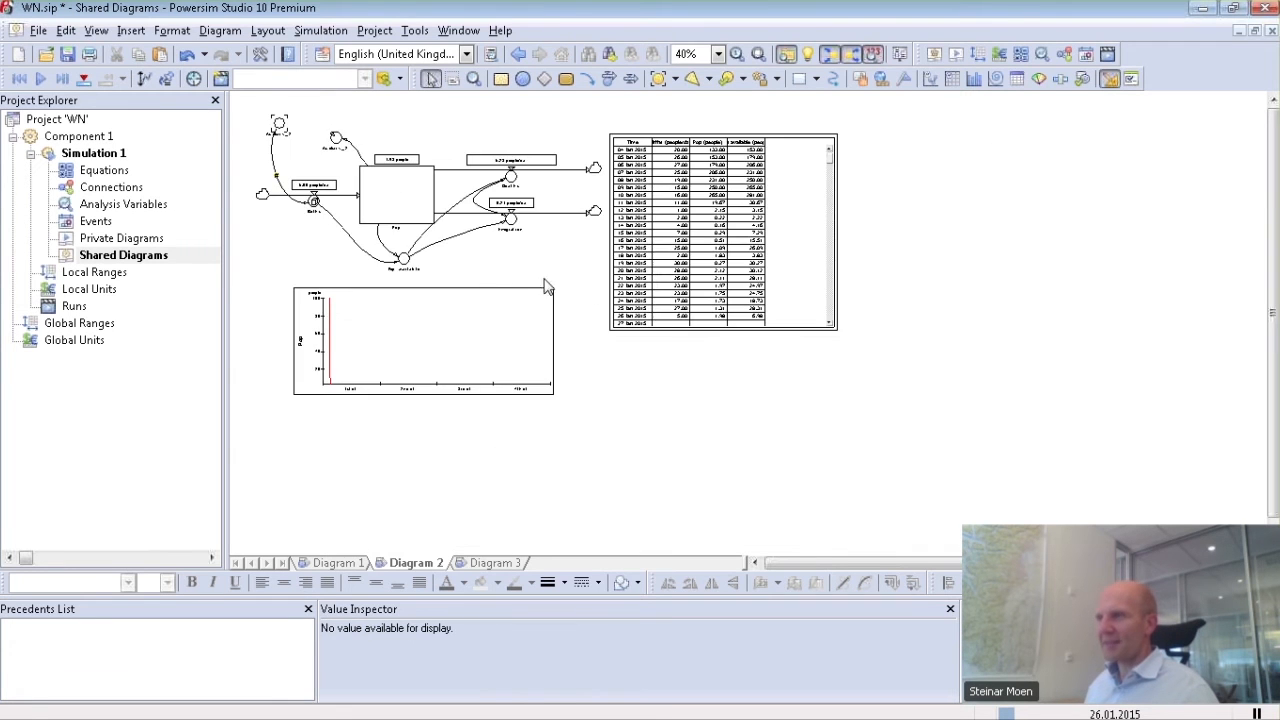
scroll(305, 170, up, 2)
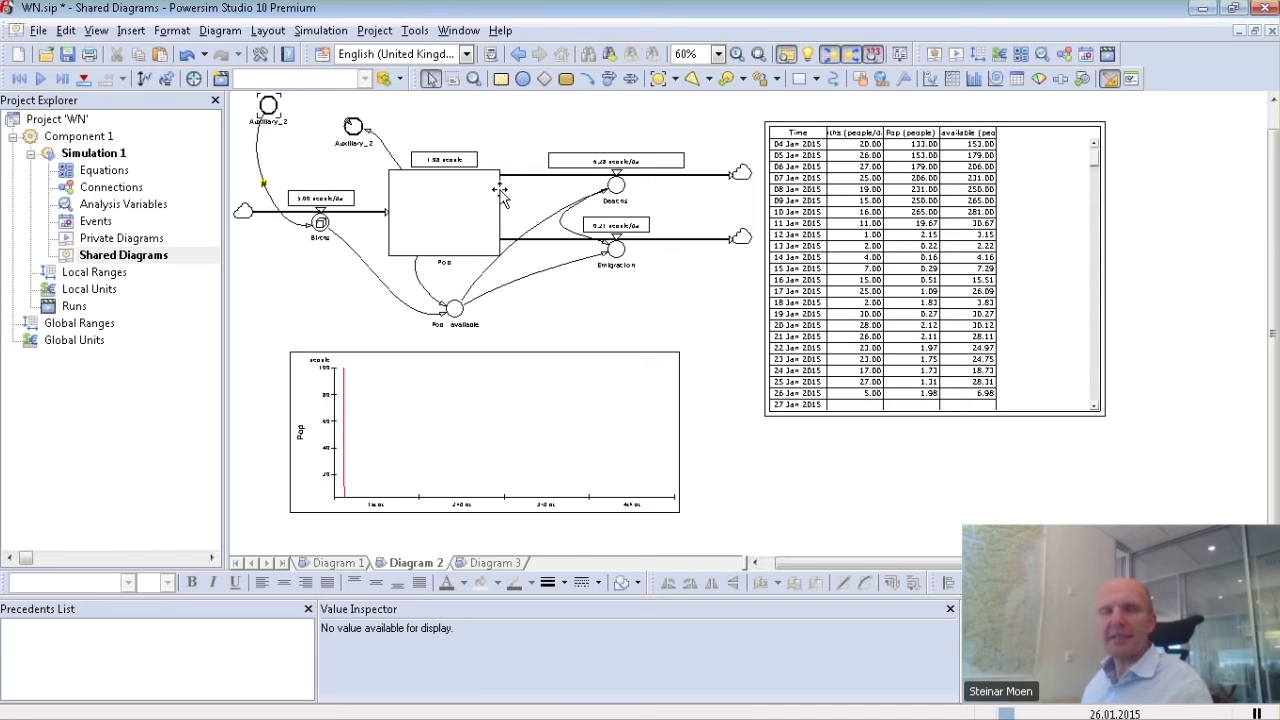
mouse_move(500, 190)
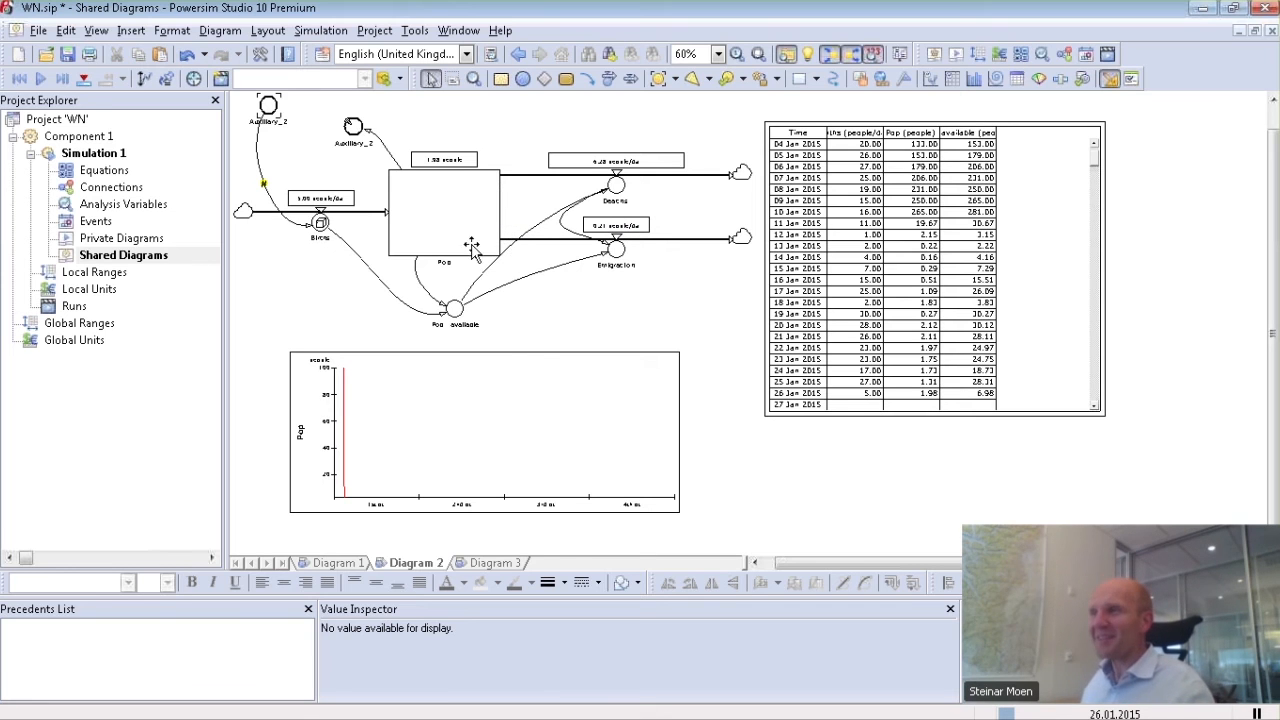
mouse_move(395, 222)
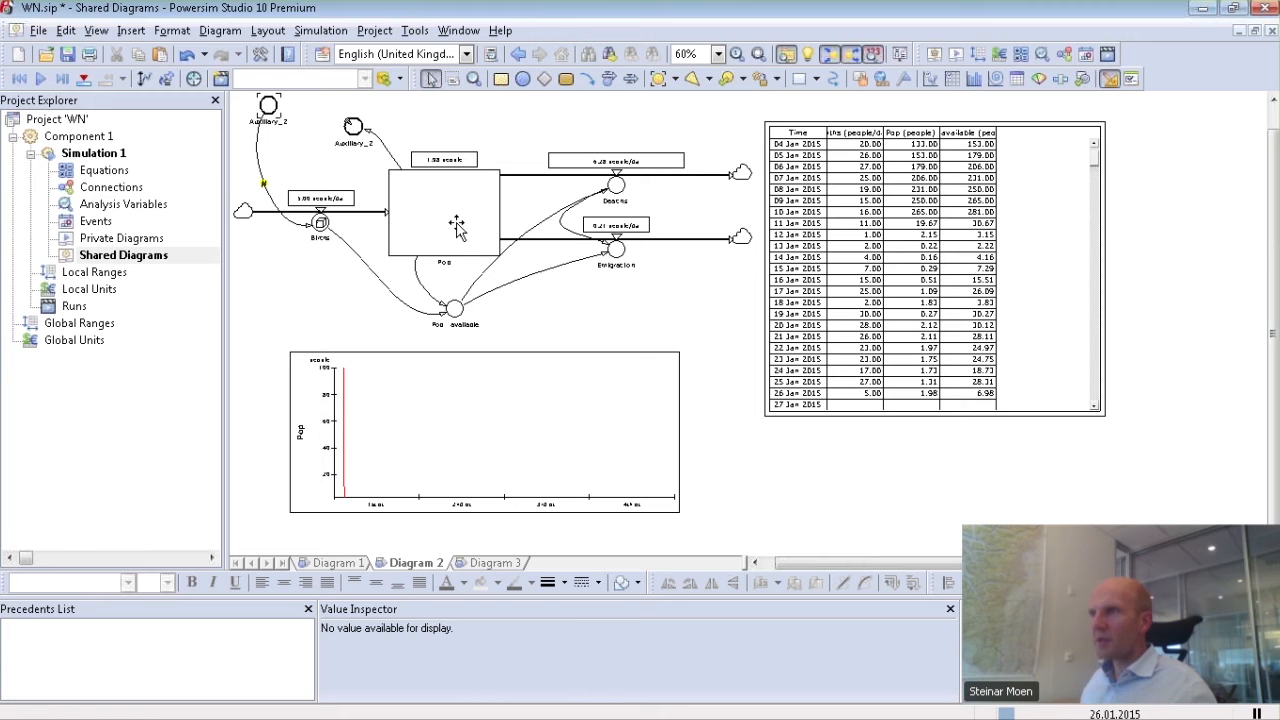
mouse_move(457, 228)
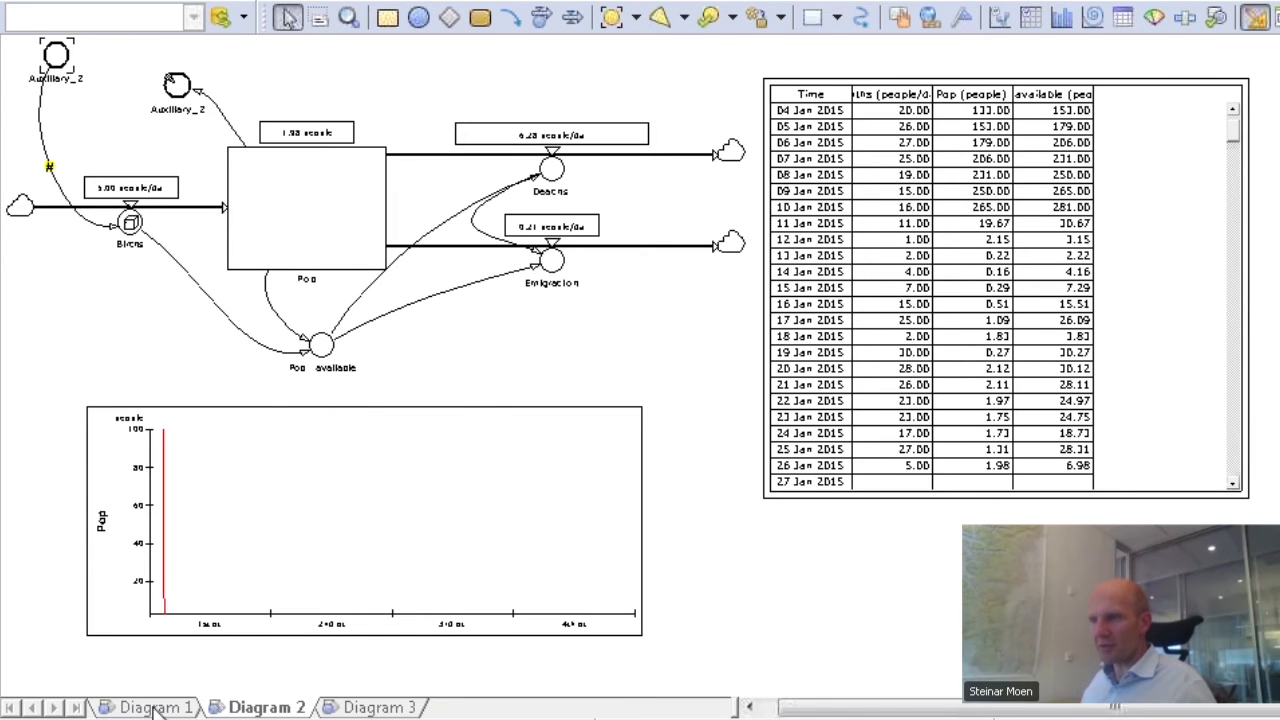
Step: In Diagram 1, move the Auxiliary_2 shortcut with the smaller value table slightly lower
click(155, 708)
scroll(931, 271, up, 5)
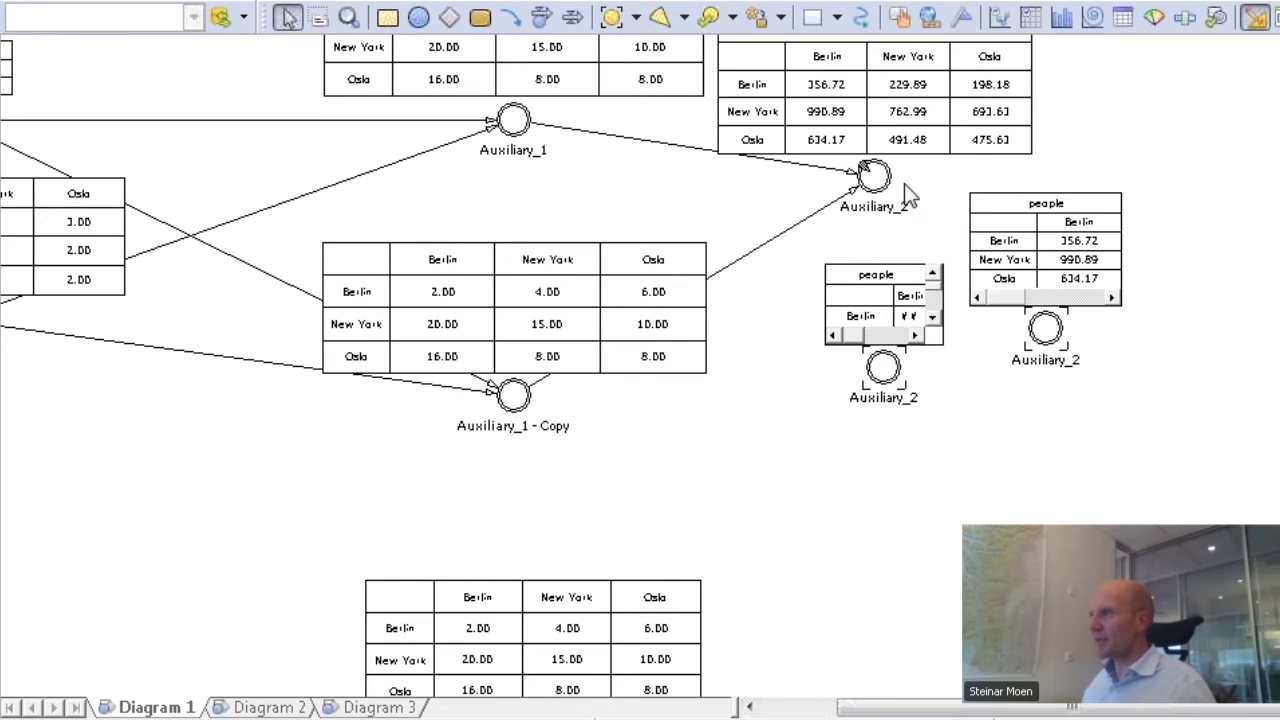
drag(885, 365, 895, 430)
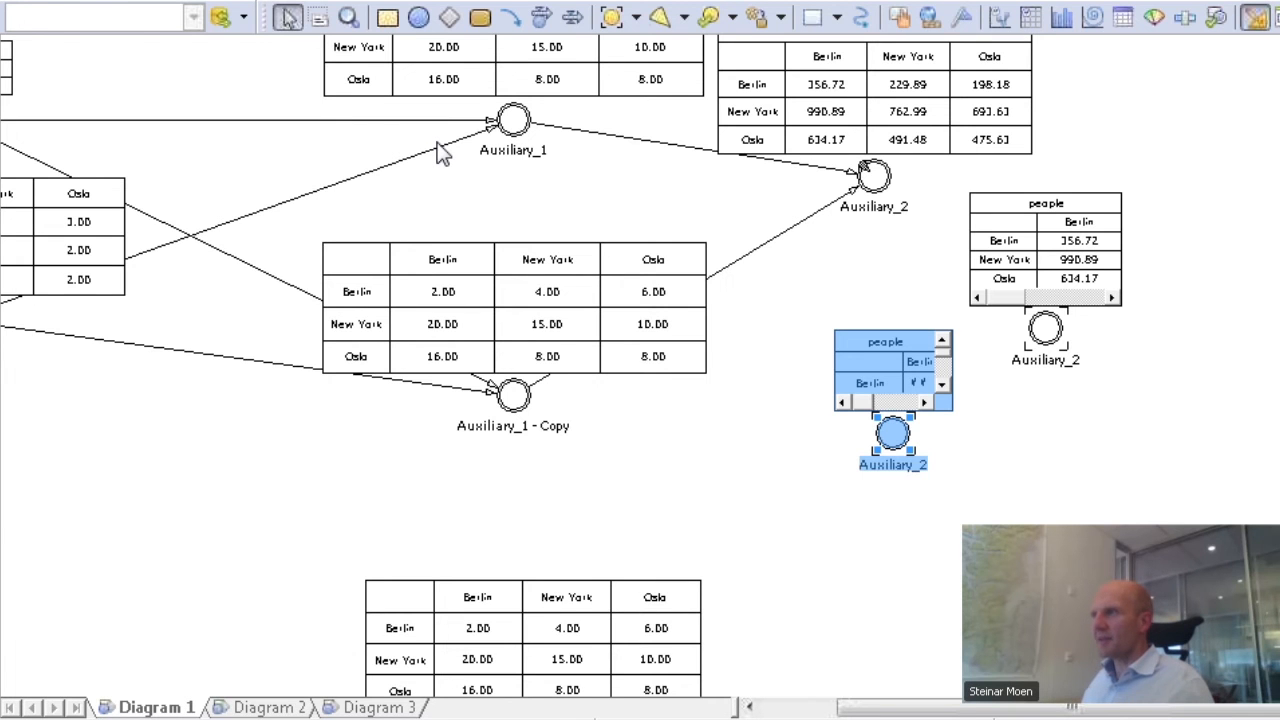
Step: Add a constant to Diagram 3 and enter 8<<l>> as its definition
click(449, 17)
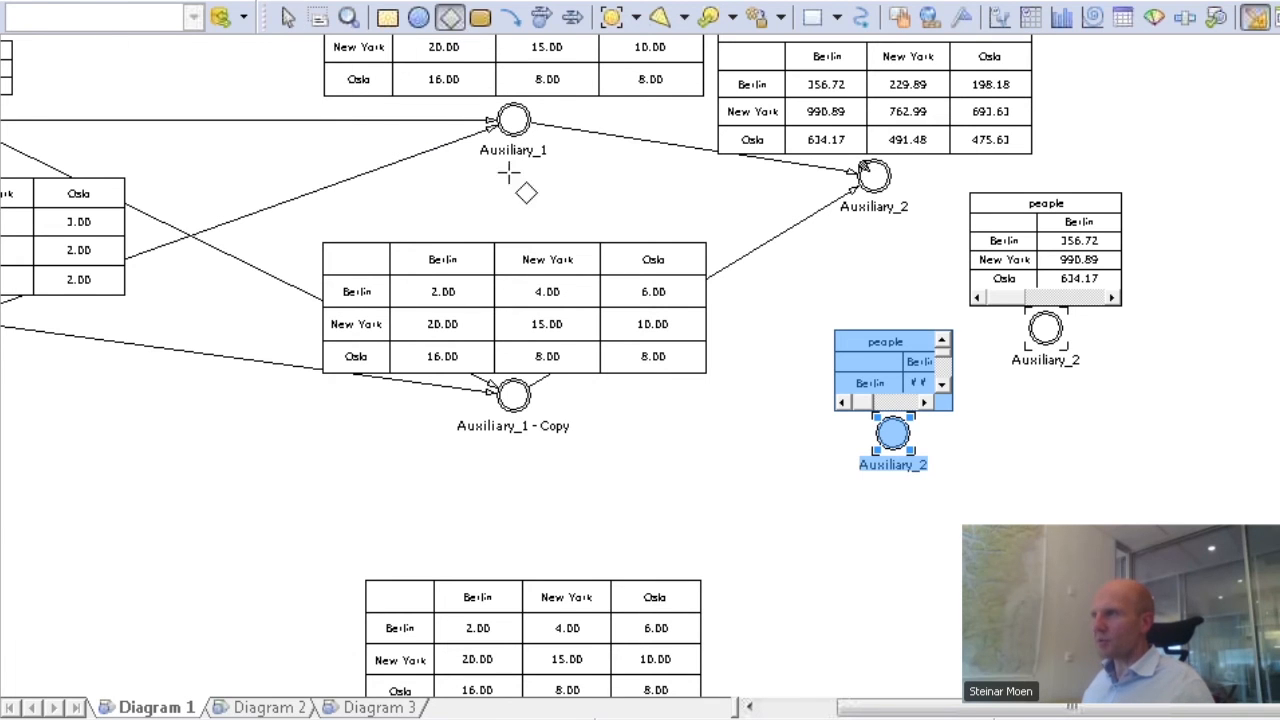
click(366, 707)
click(193, 363)
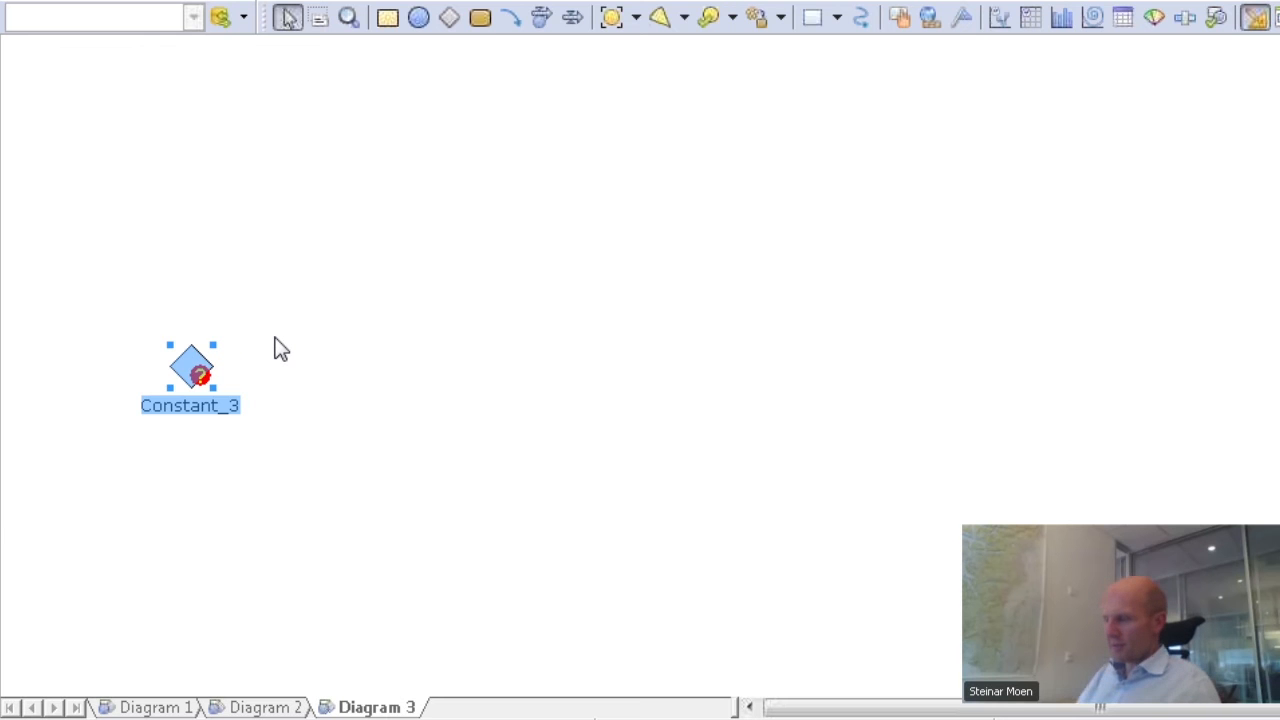
text(=8<<)
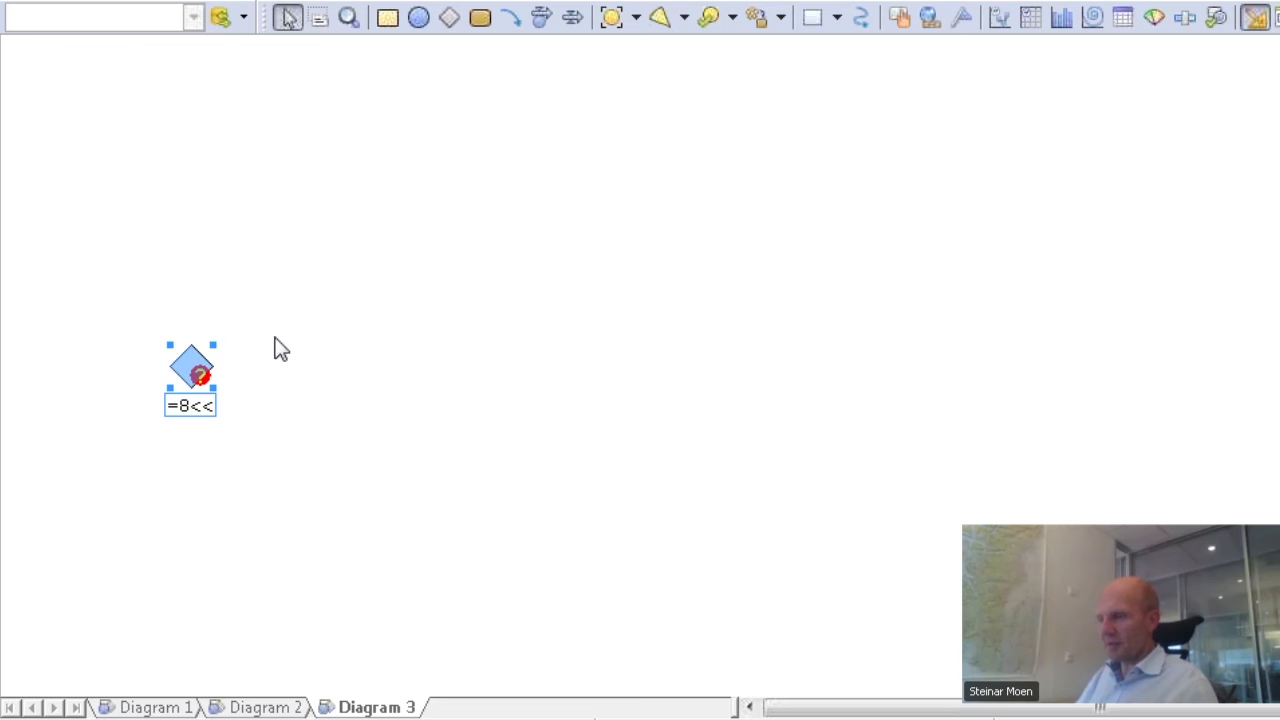
text(l>>)
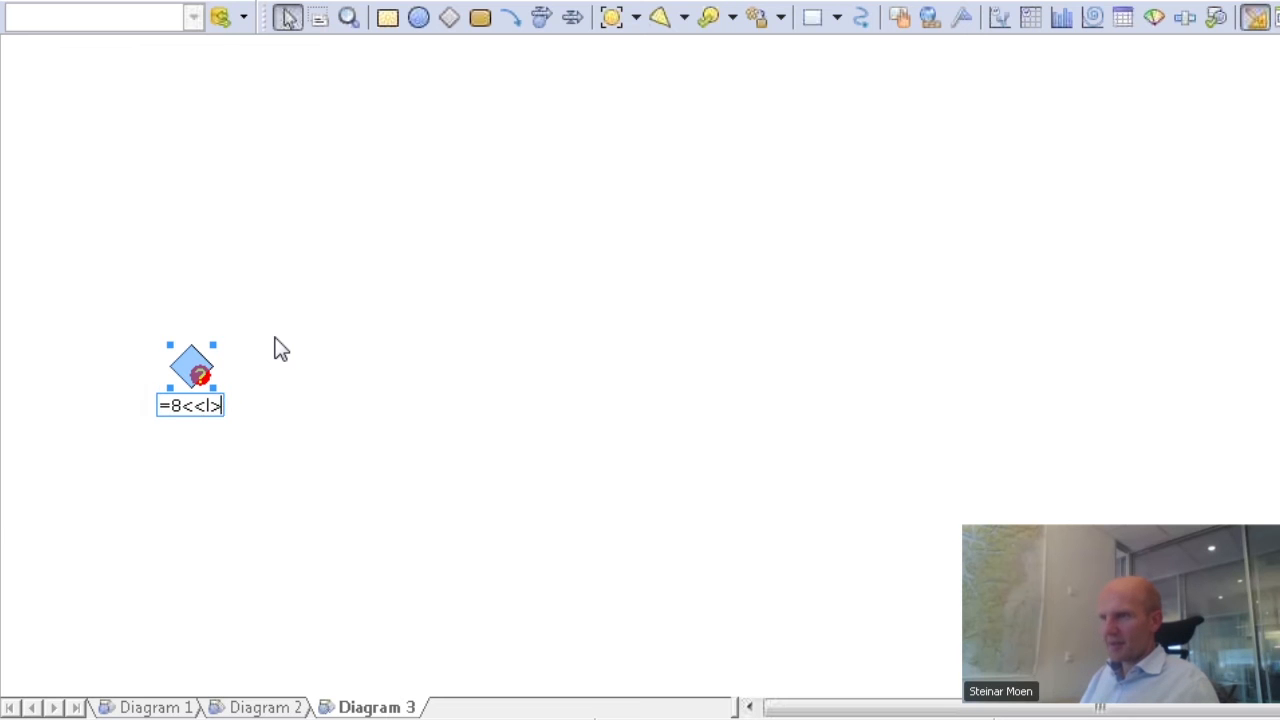
key(Return)
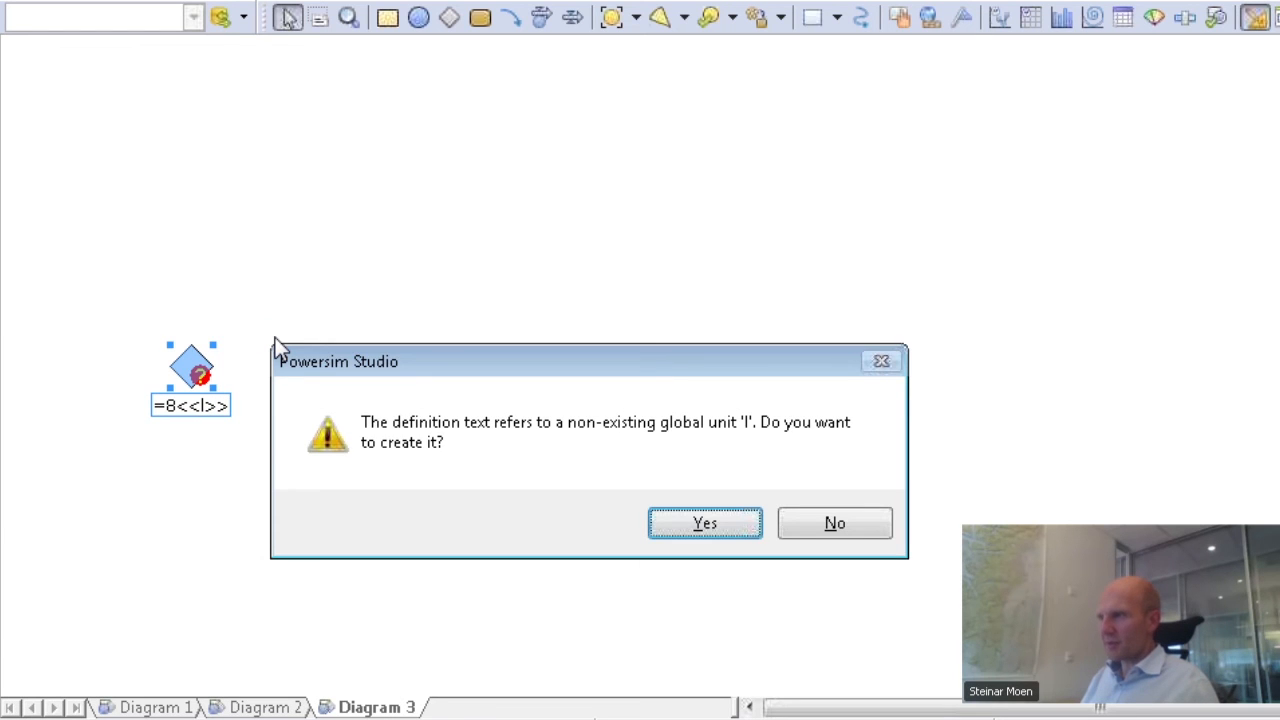
Step: Create the global unit l from the built-in liter volume unit and shift the new constant slightly
key(Return)
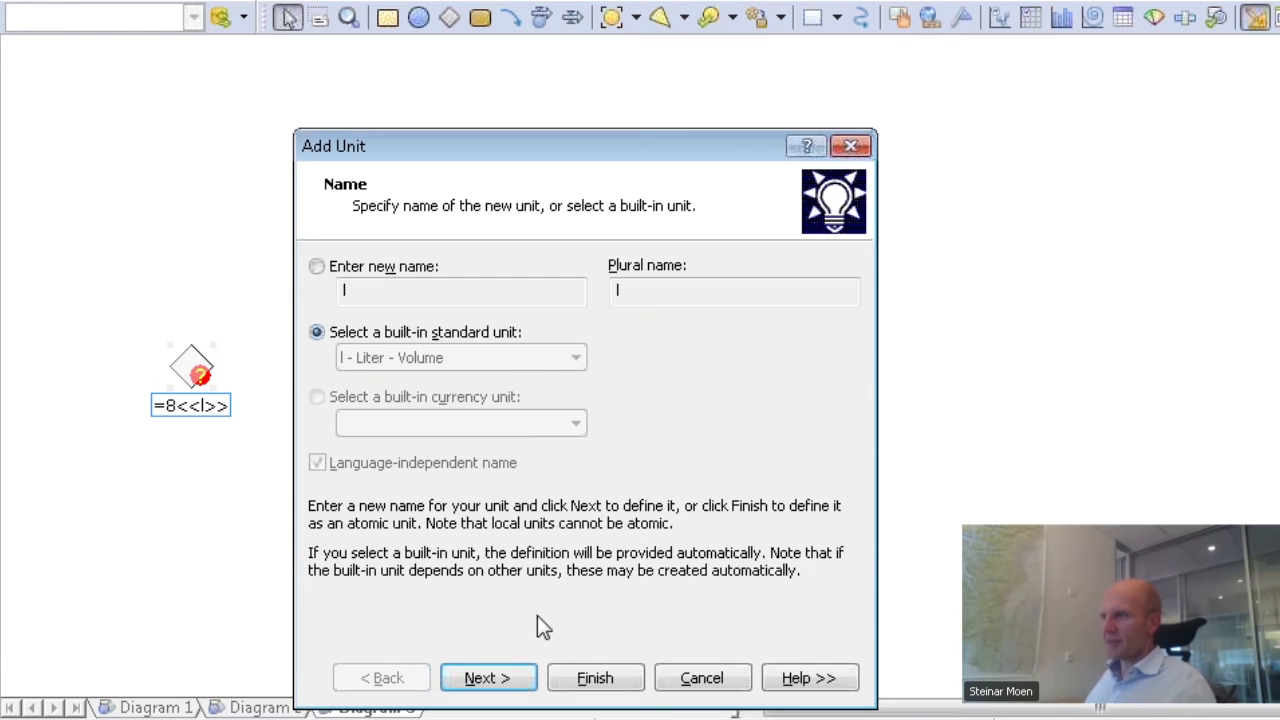
click(592, 680)
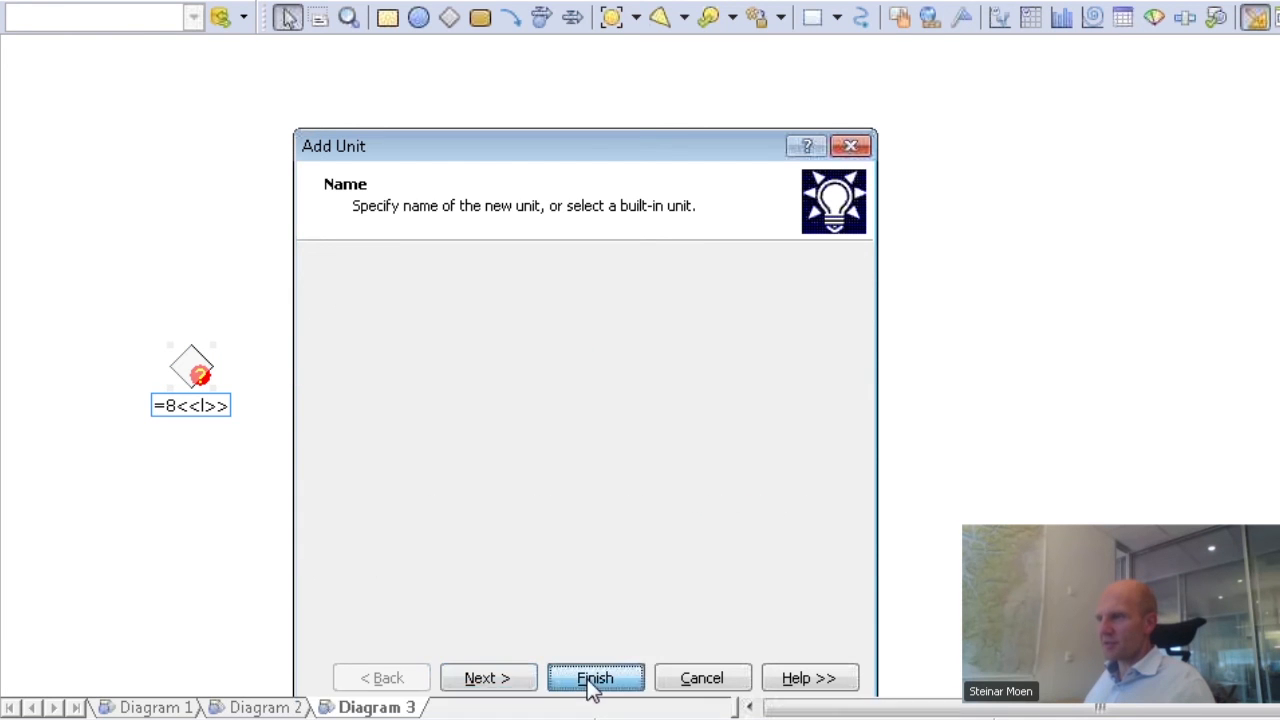
drag(192, 368, 230, 380)
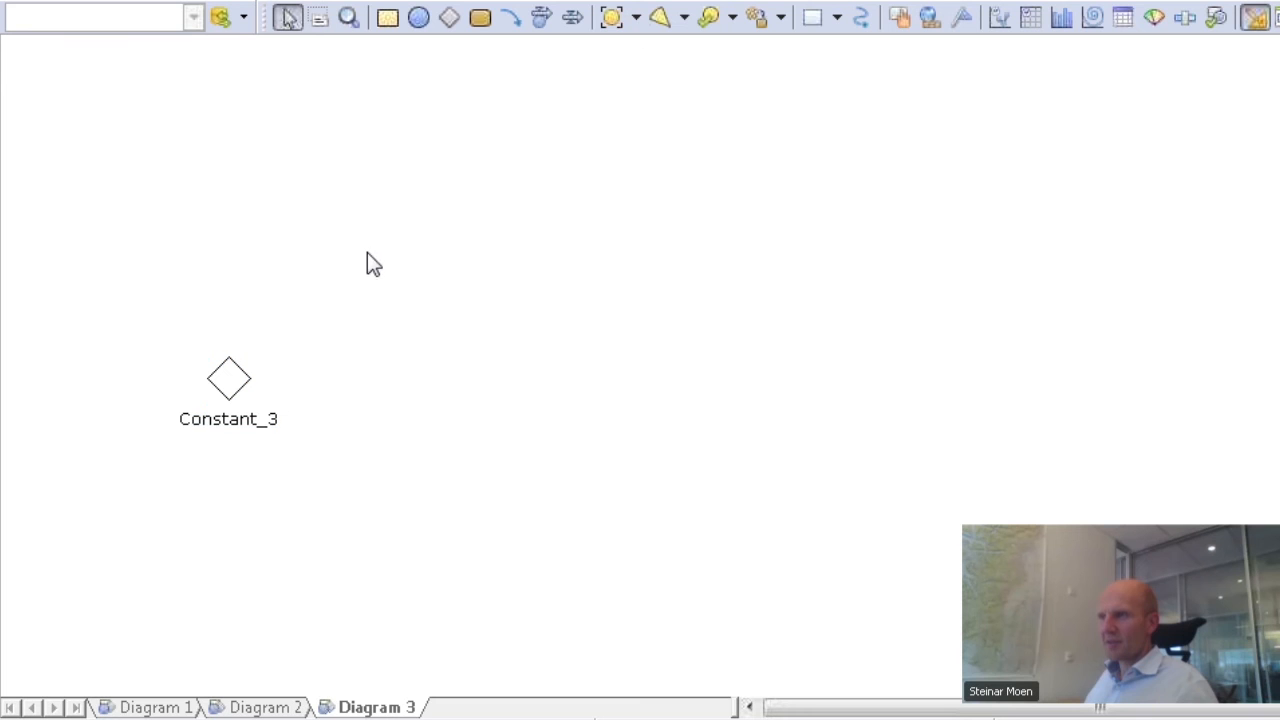
Step: Place a second constant level with Constant_3 in Diagram 3 and link Constant_3 to it
click(451, 20)
click(498, 380)
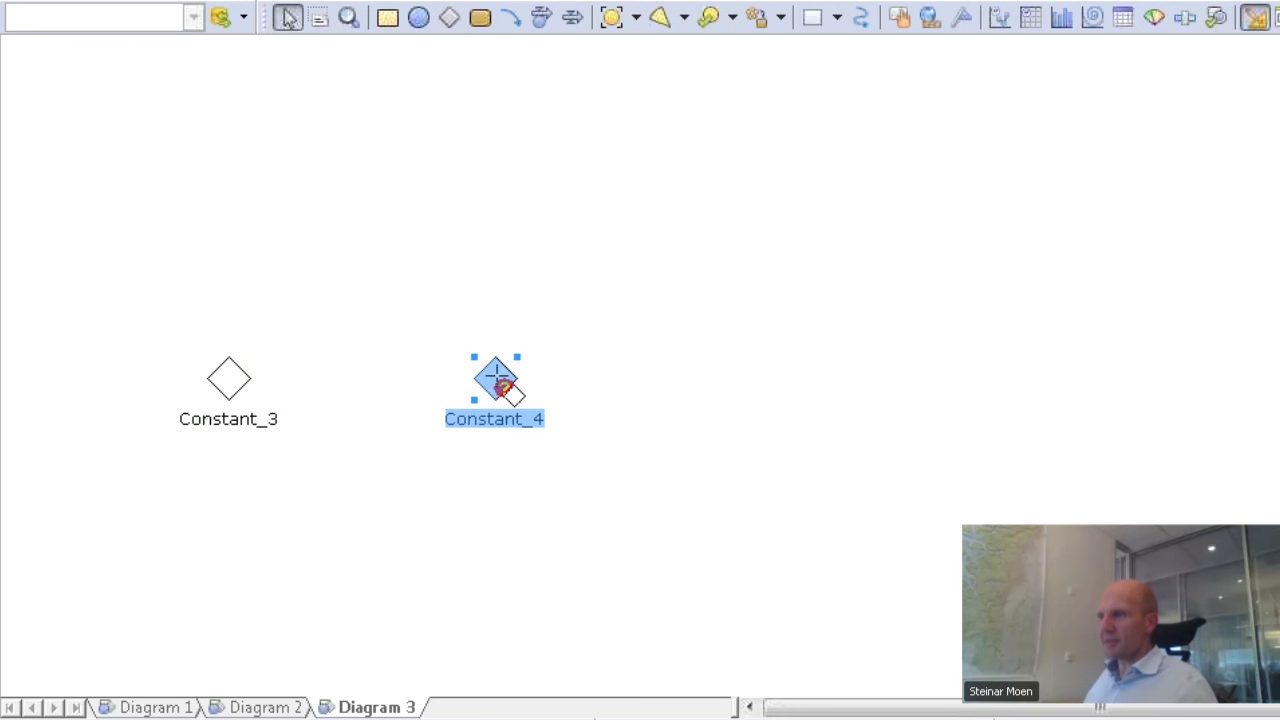
click(510, 19)
mouse_move(246, 377)
mouse_down()
mouse_move(492, 378)
mouse_move(500, 364)
mouse_up()
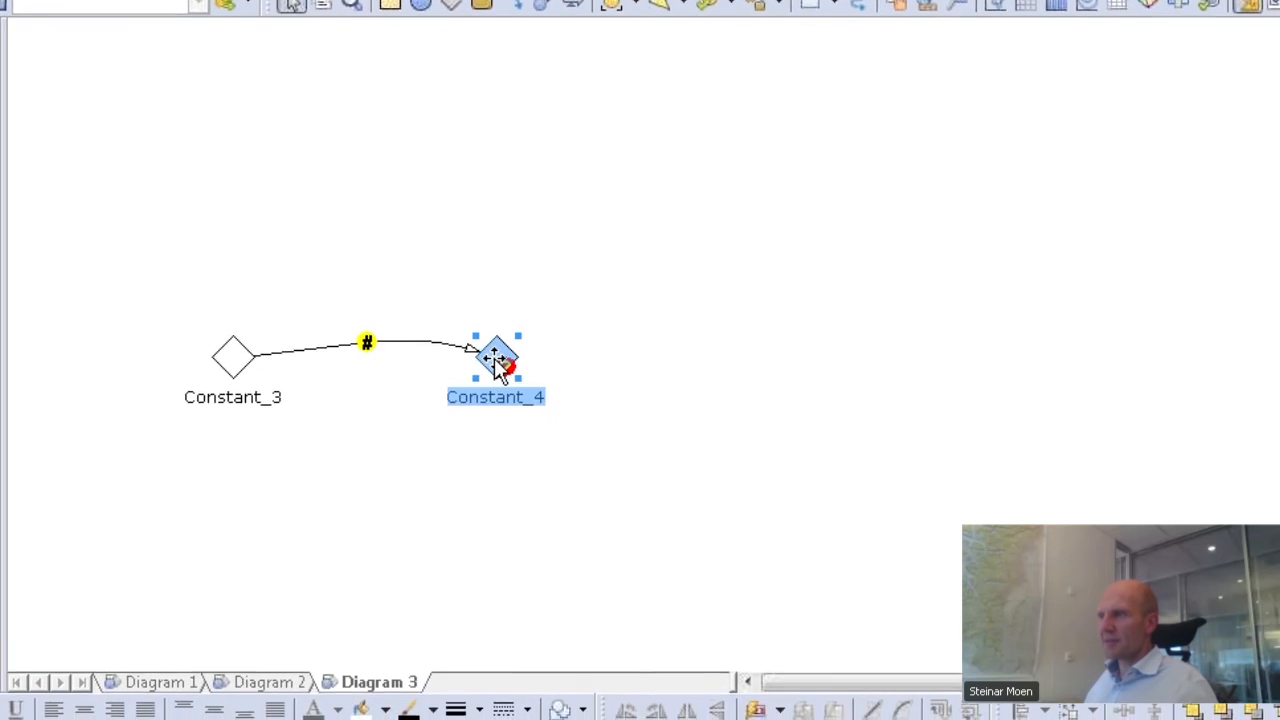
double_click(500, 364)
text(ref()
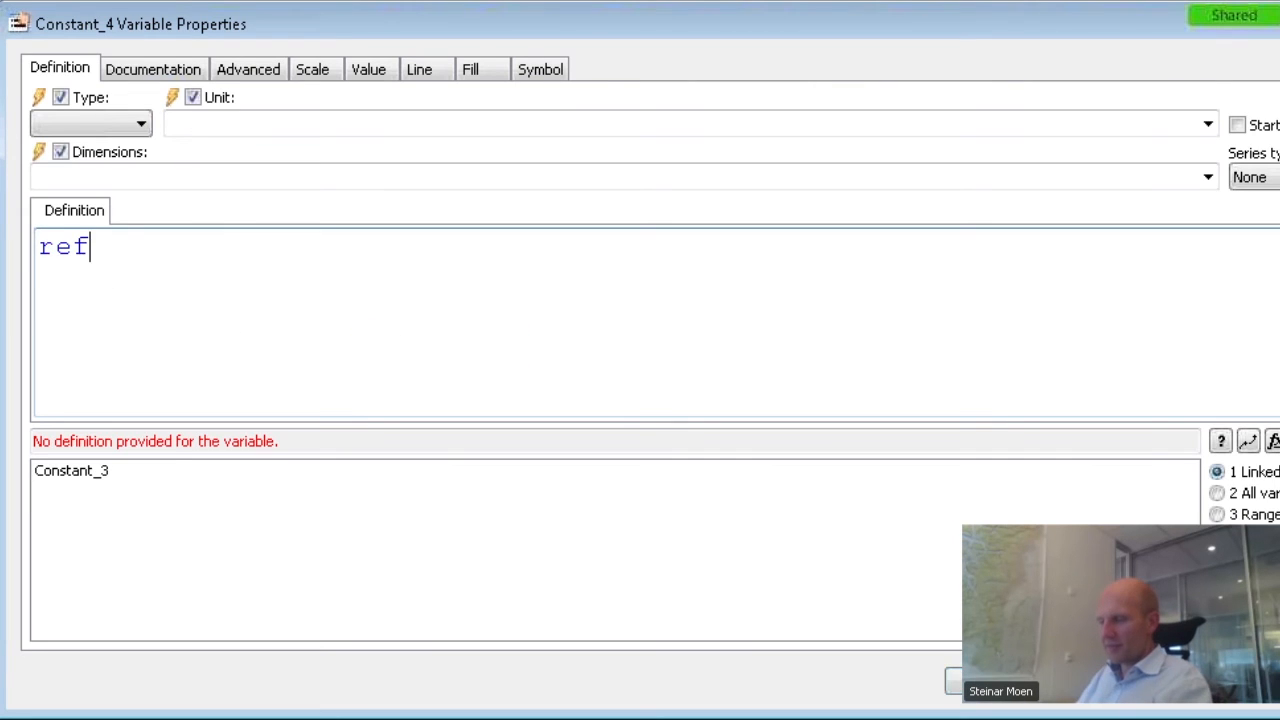
double_click(88, 474)
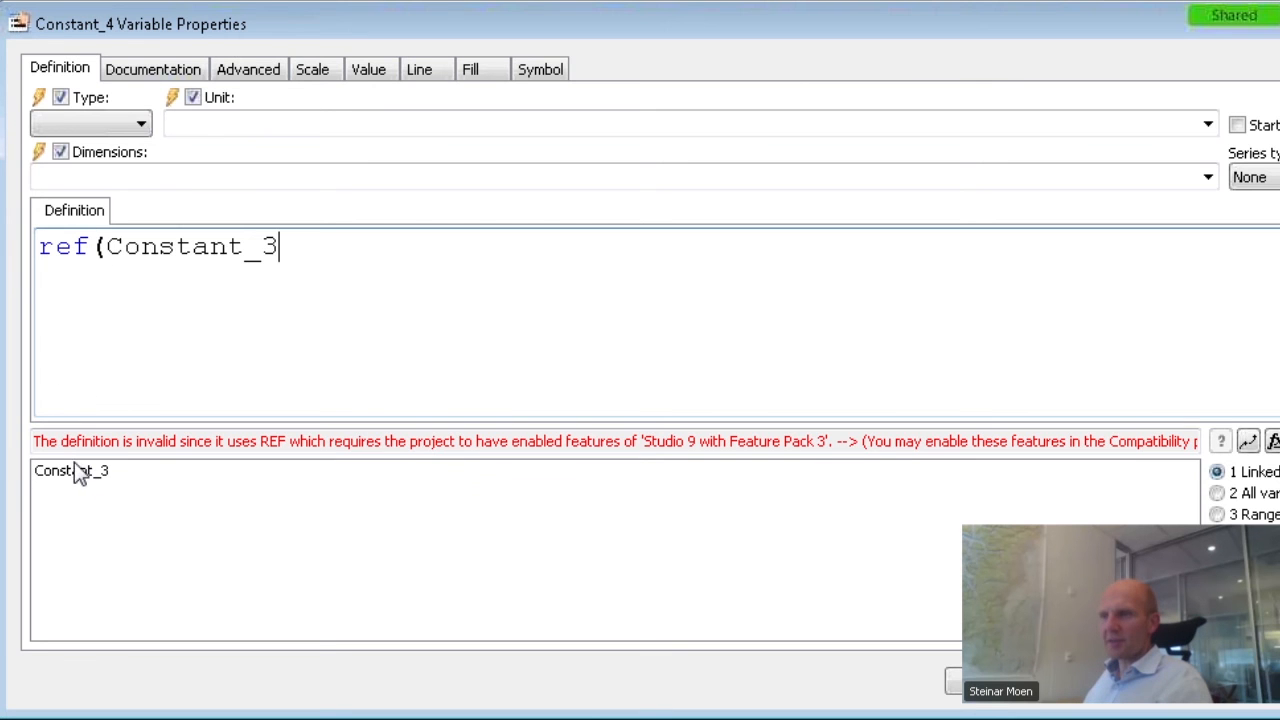
text())
click(66, 445)
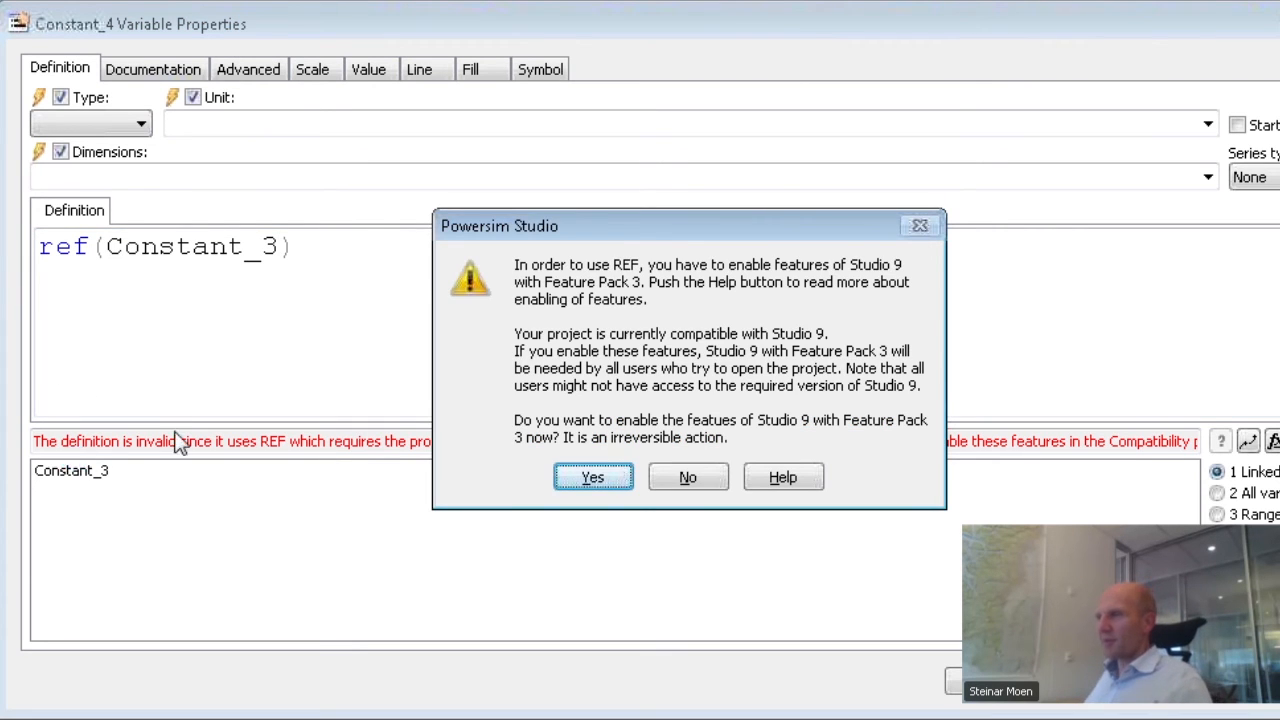
click(699, 478)
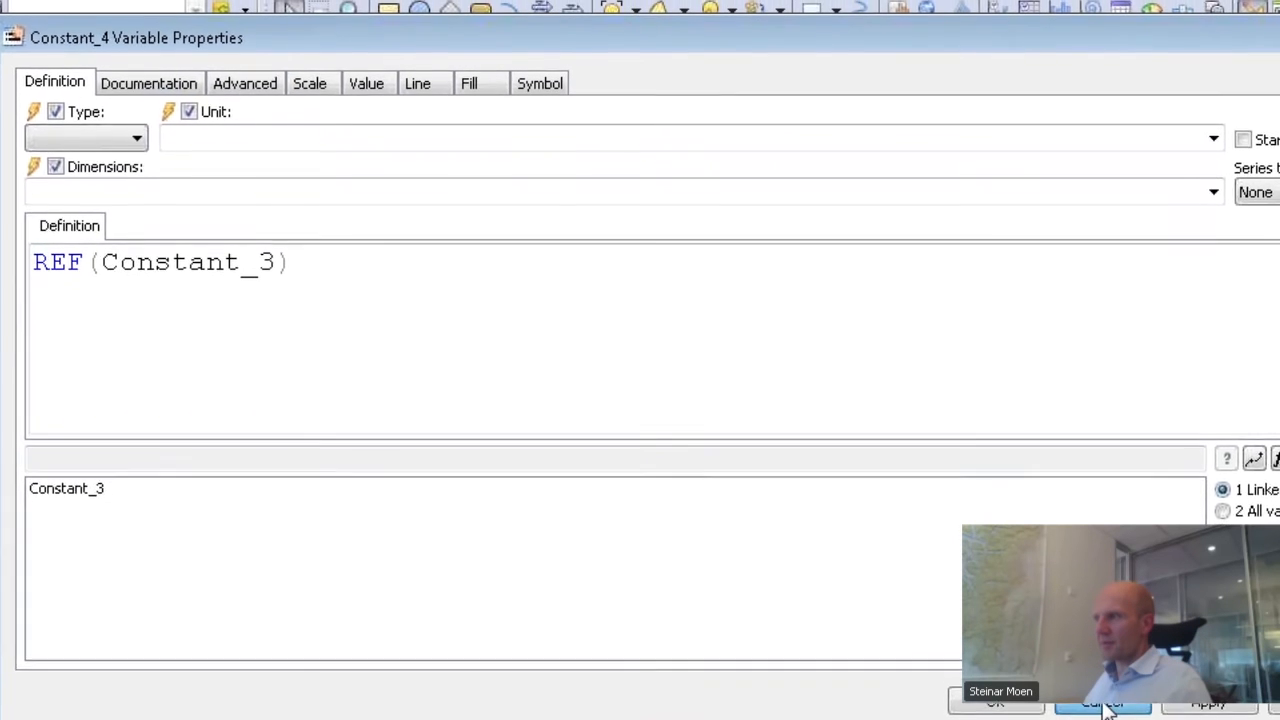
click(1106, 710)
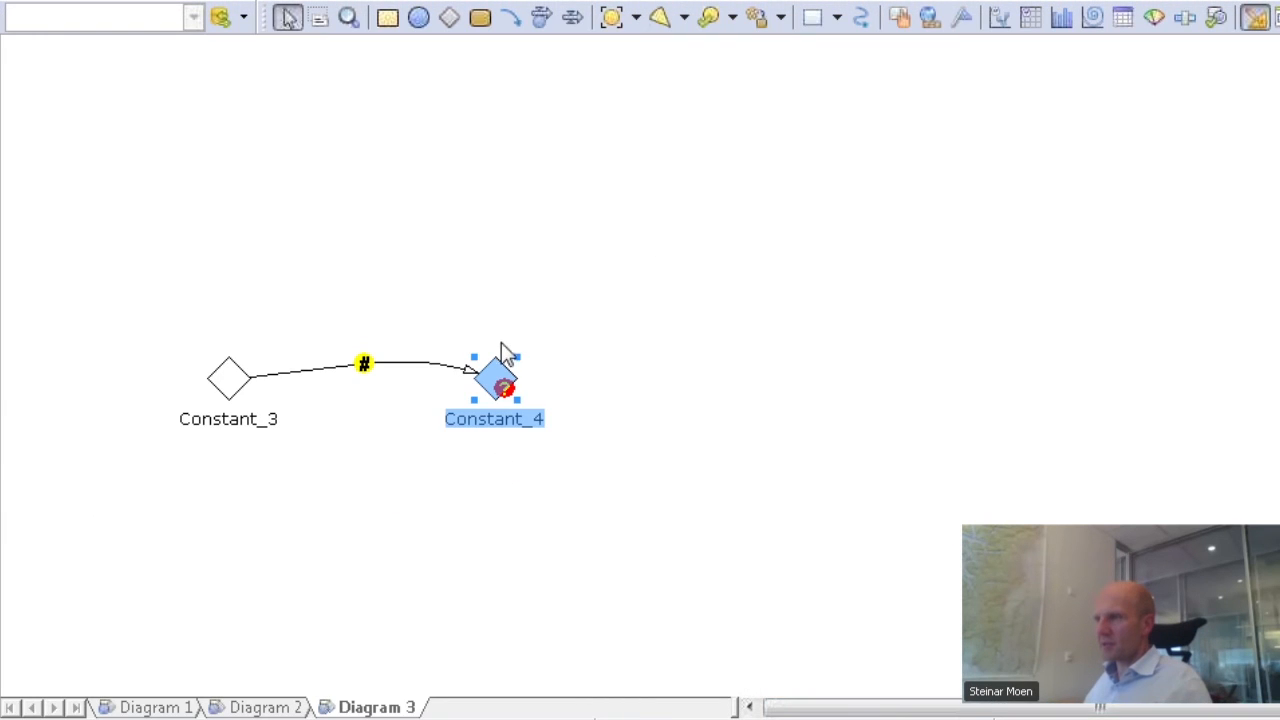
Step: Examine the file format compatibility options in the project settings, leaving them as they are
click(55, 2)
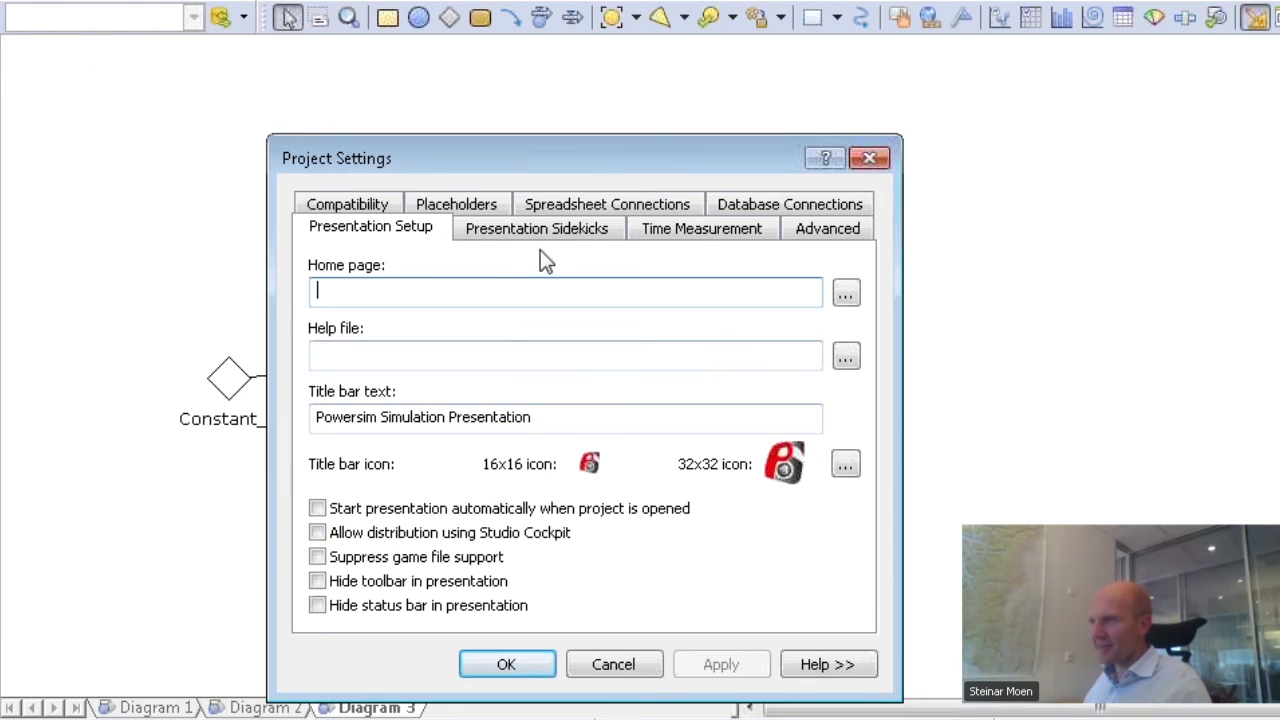
click(388, 210)
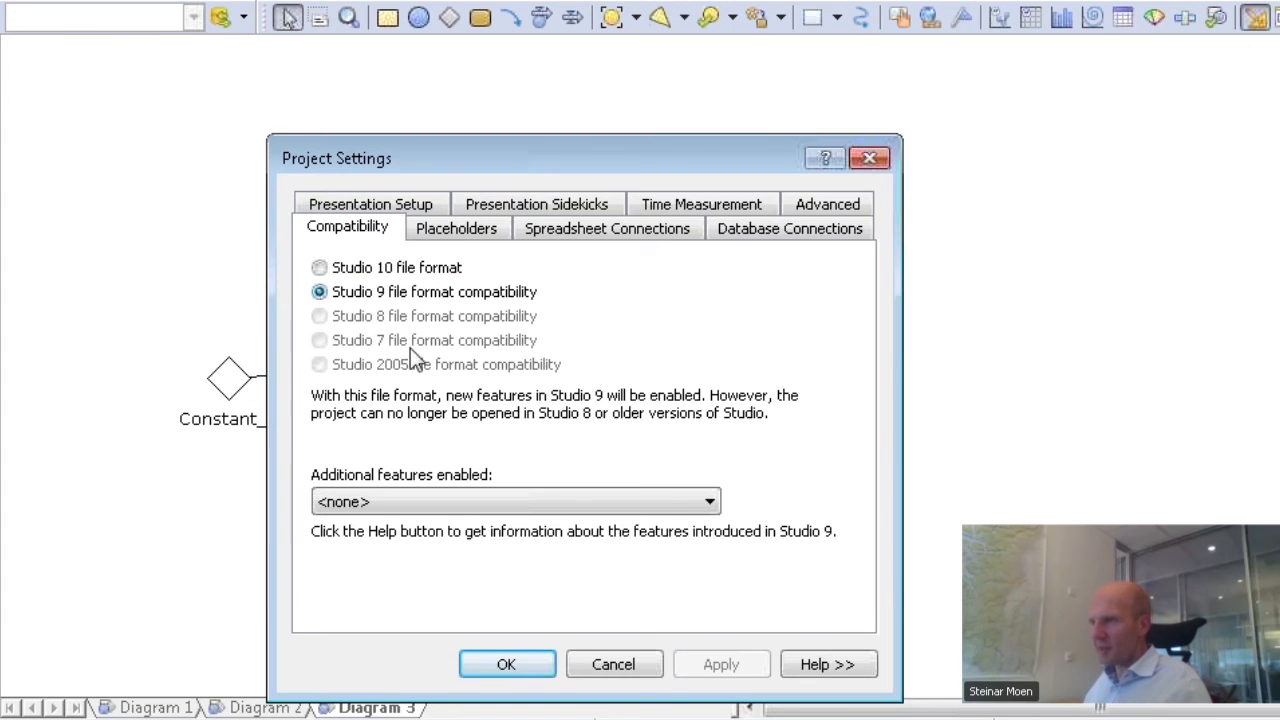
click(616, 666)
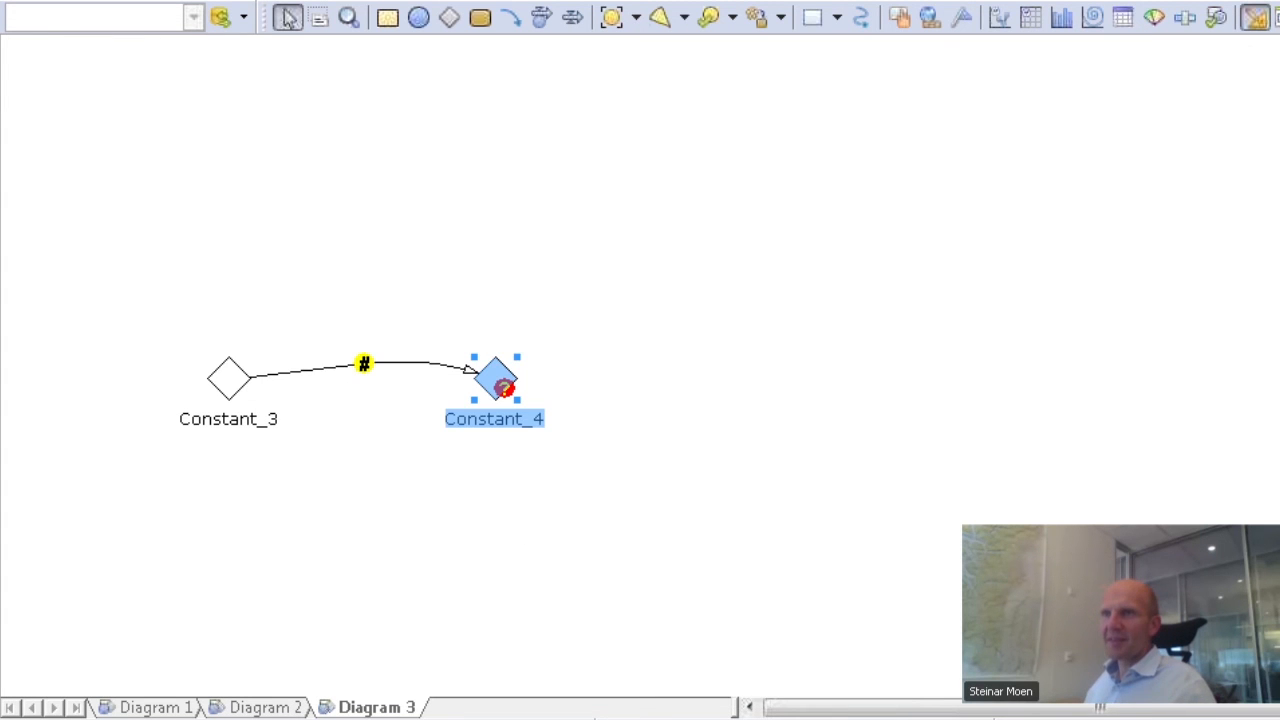
Step: Define Constant_4 as ref(Constant_3) and enable the Studio 9 with Feature Pack 3 features for the project
double_click(496, 376)
text(ref()
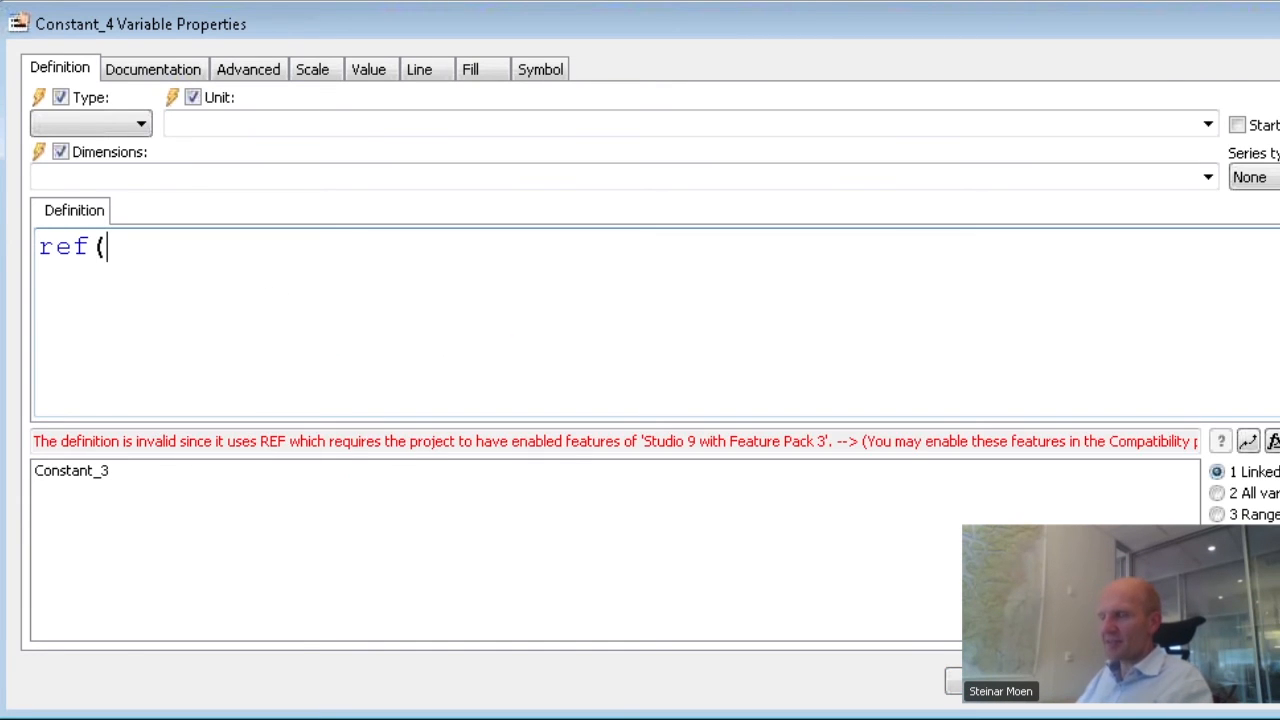
double_click(68, 478)
text())
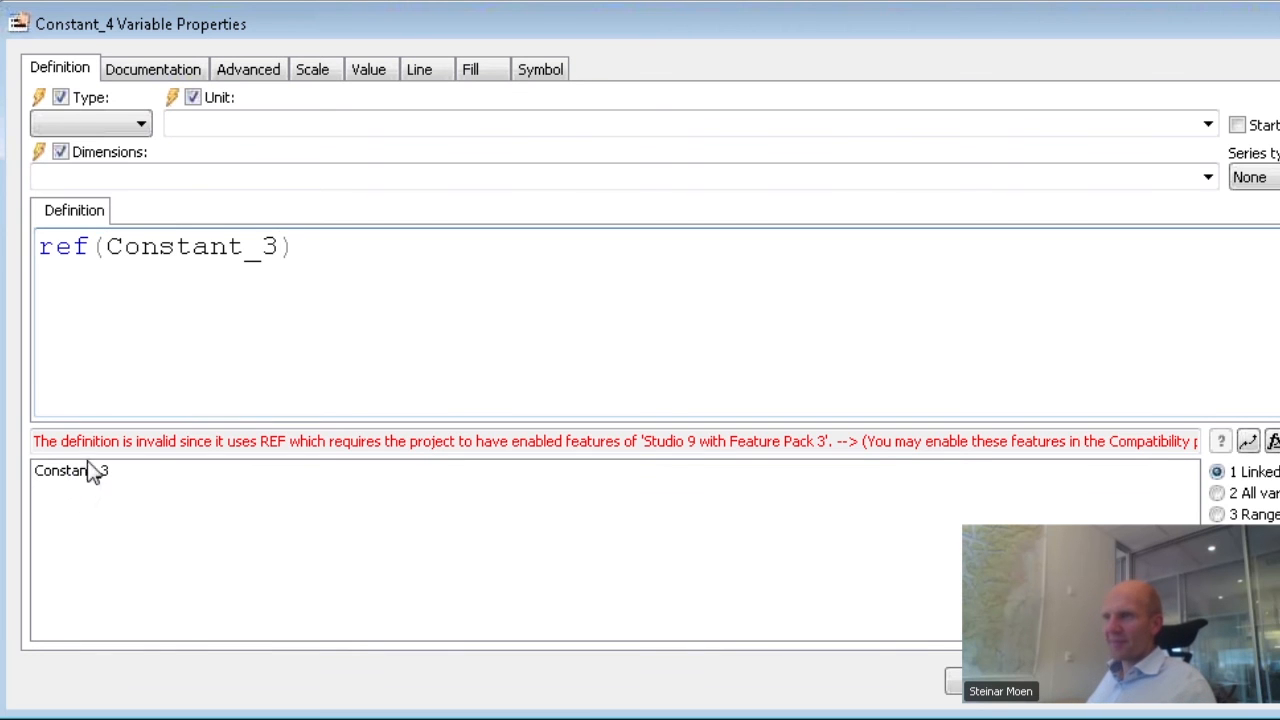
click(958, 680)
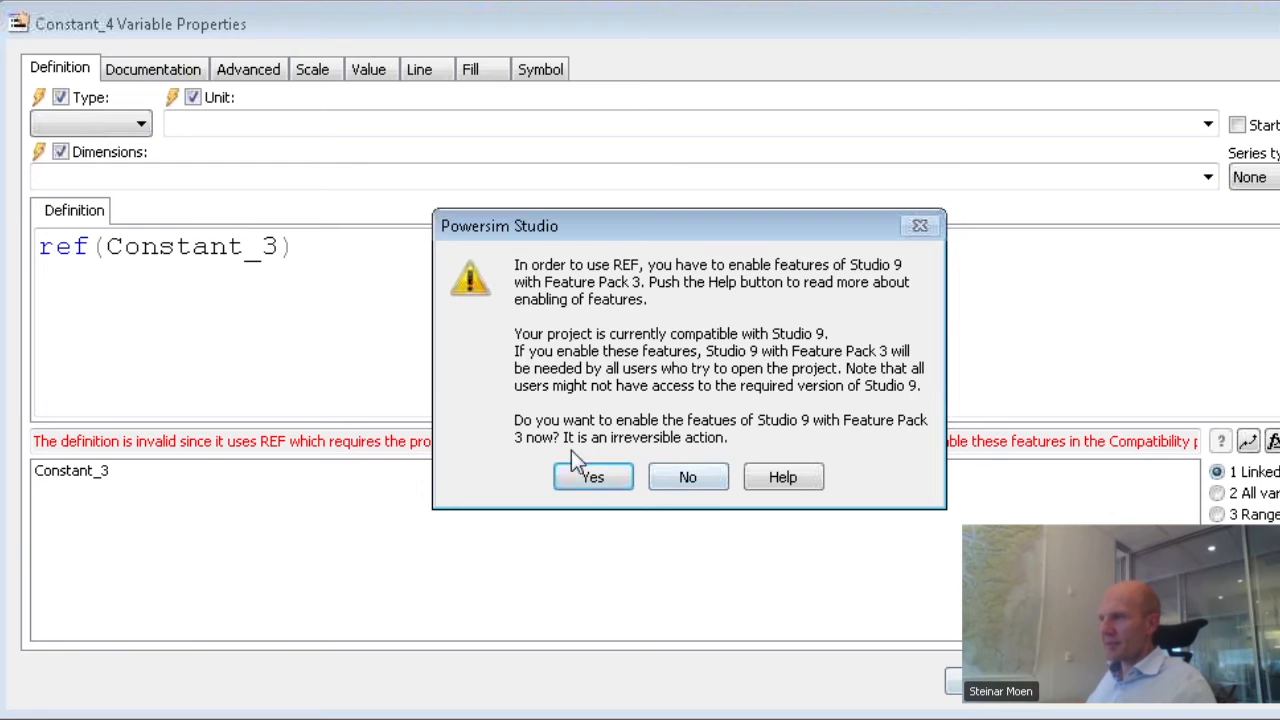
click(590, 480)
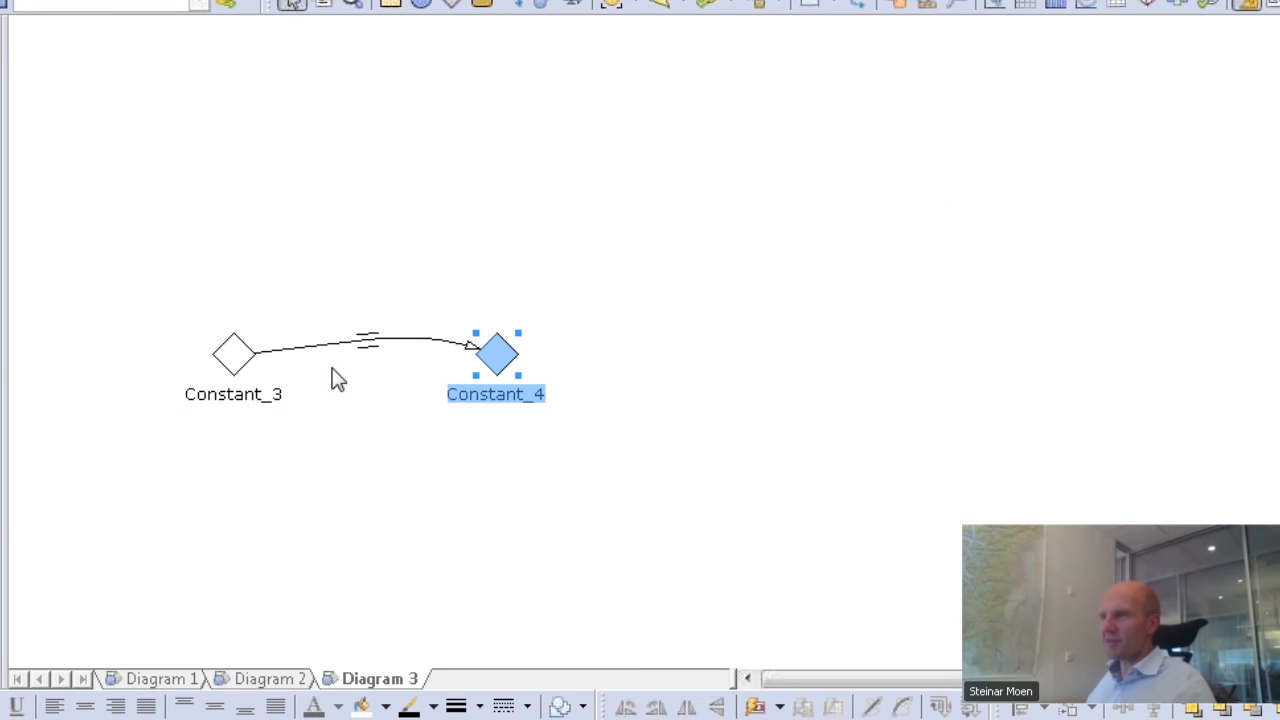
Step: Show auto reports for Constant_3 and Constant_4 and shift both constants horizontally to the right in the diagram
scroll(280, 377, up, 3)
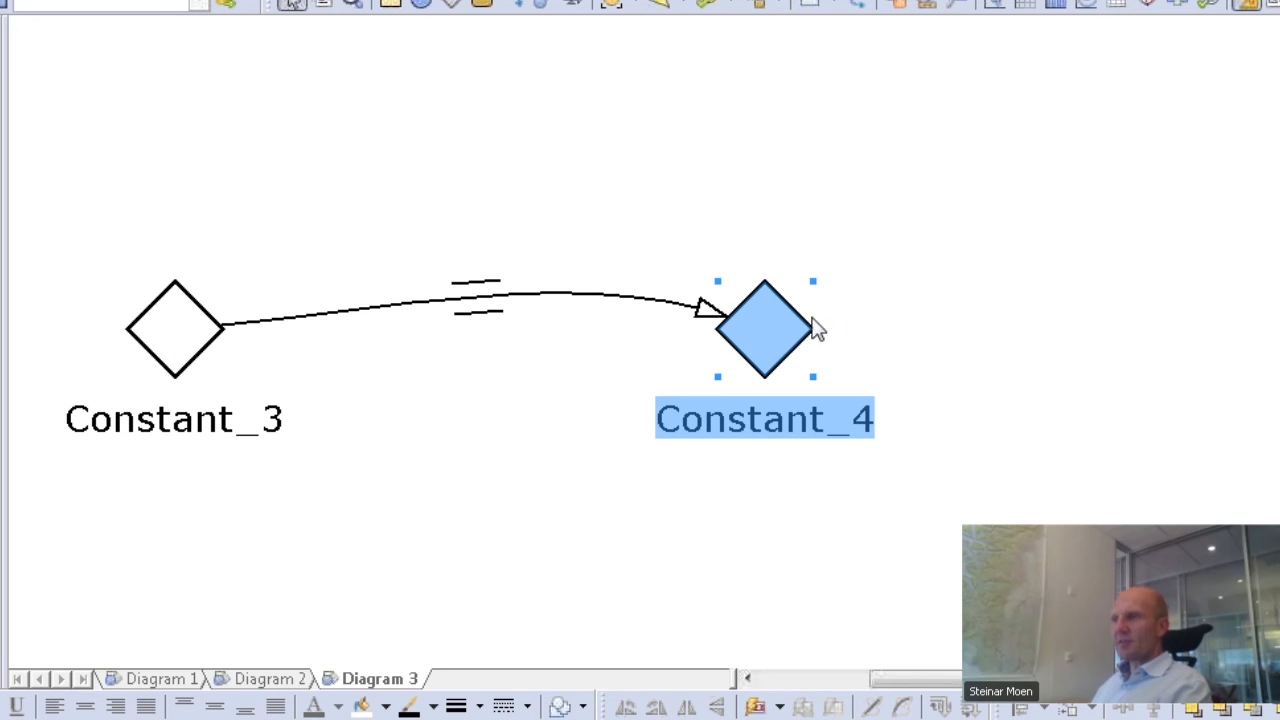
right_click(192, 328)
click(323, 343)
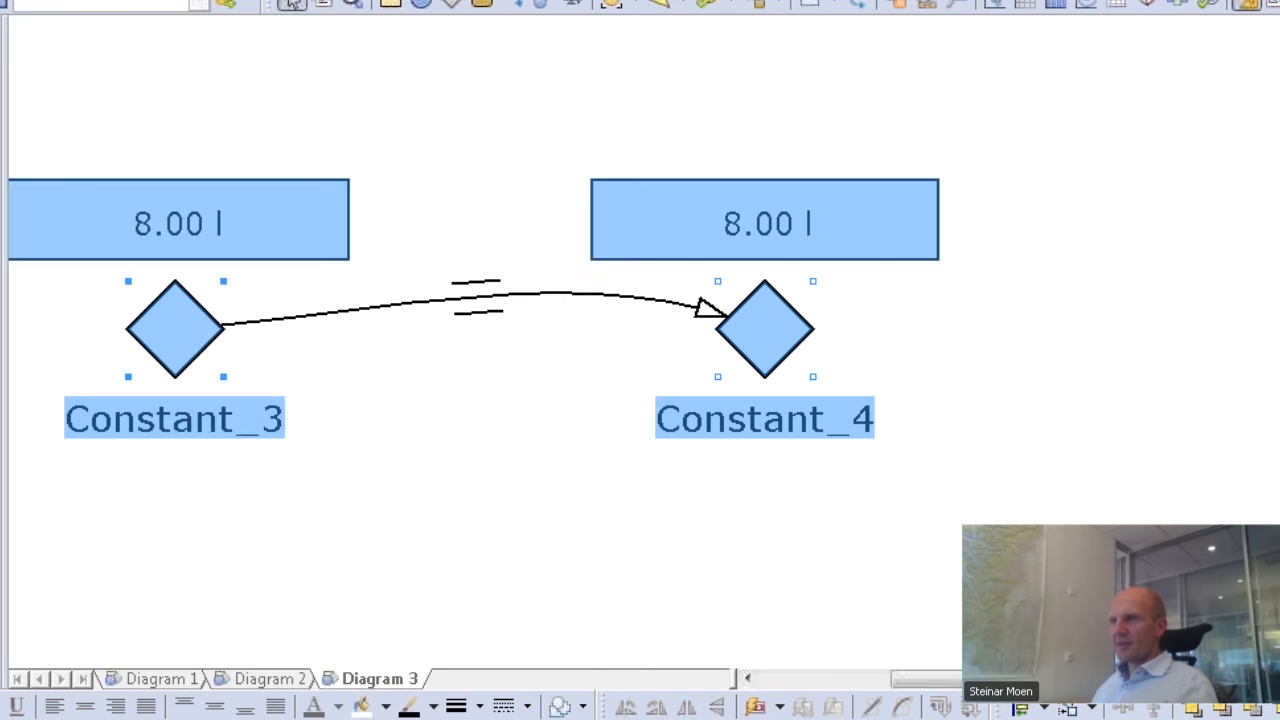
click(390, 462)
drag(180, 332, 320, 334)
click(900, 340)
drag(765, 328, 881, 333)
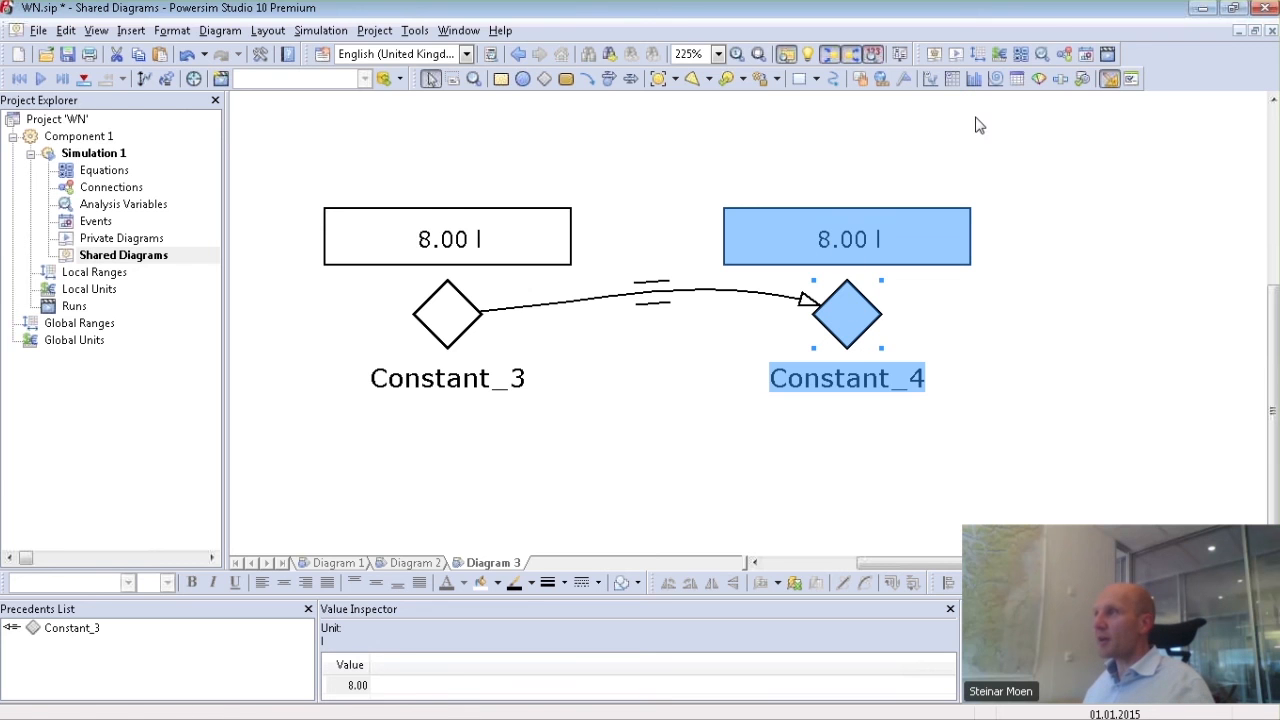
Step: Draw a wide slider control below Constant_4 and assign Constant_4 as its parameter
click(1062, 84)
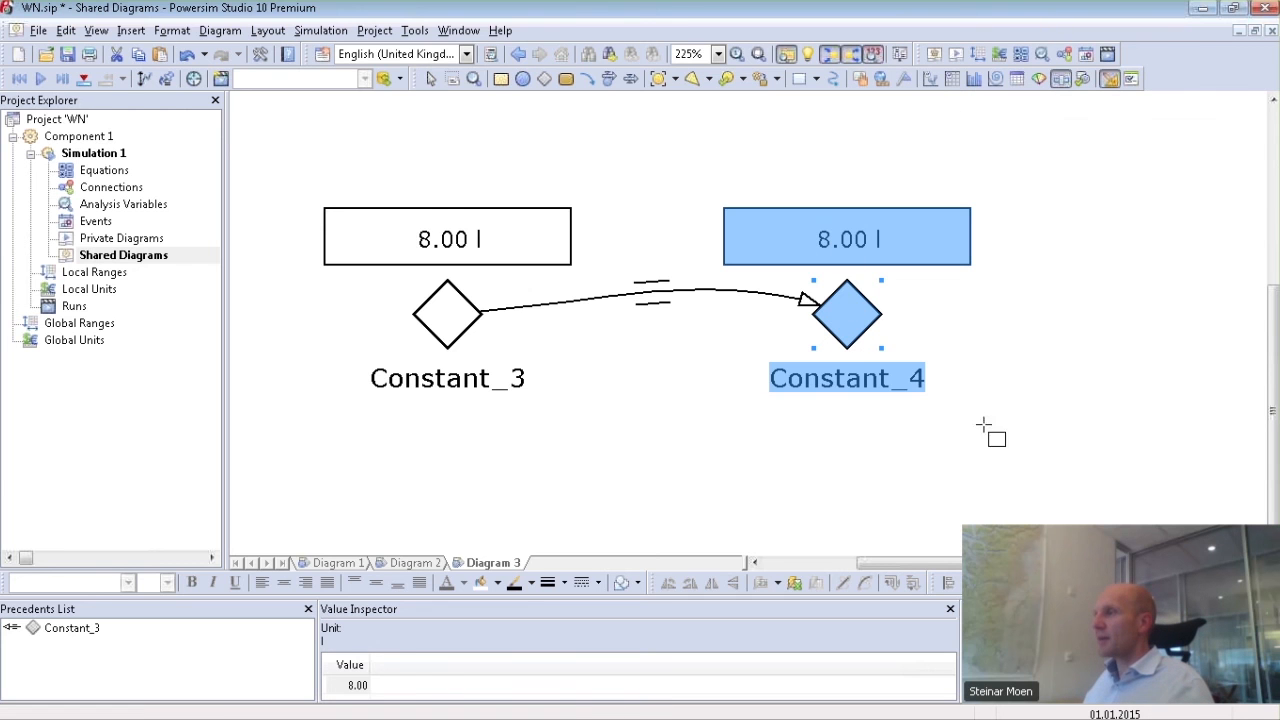
drag(786, 414, 1243, 491)
scroll(790, 165, up, 3)
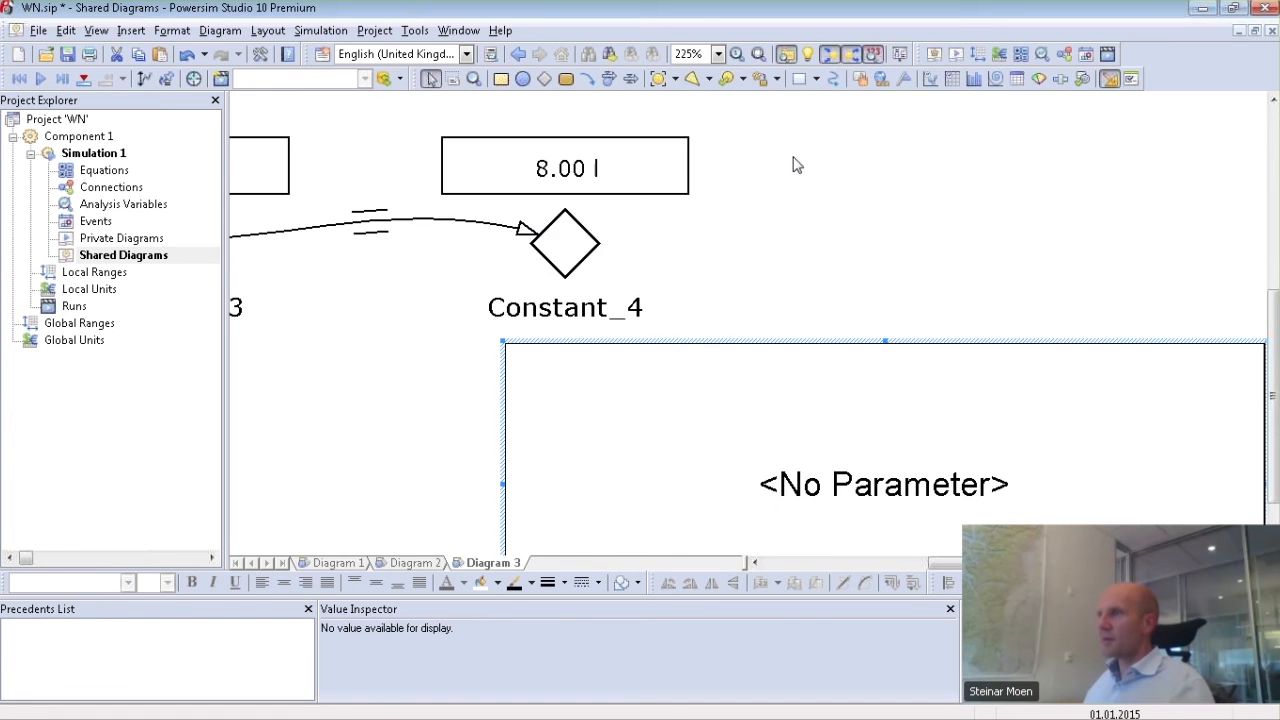
drag(552, 242, 707, 445)
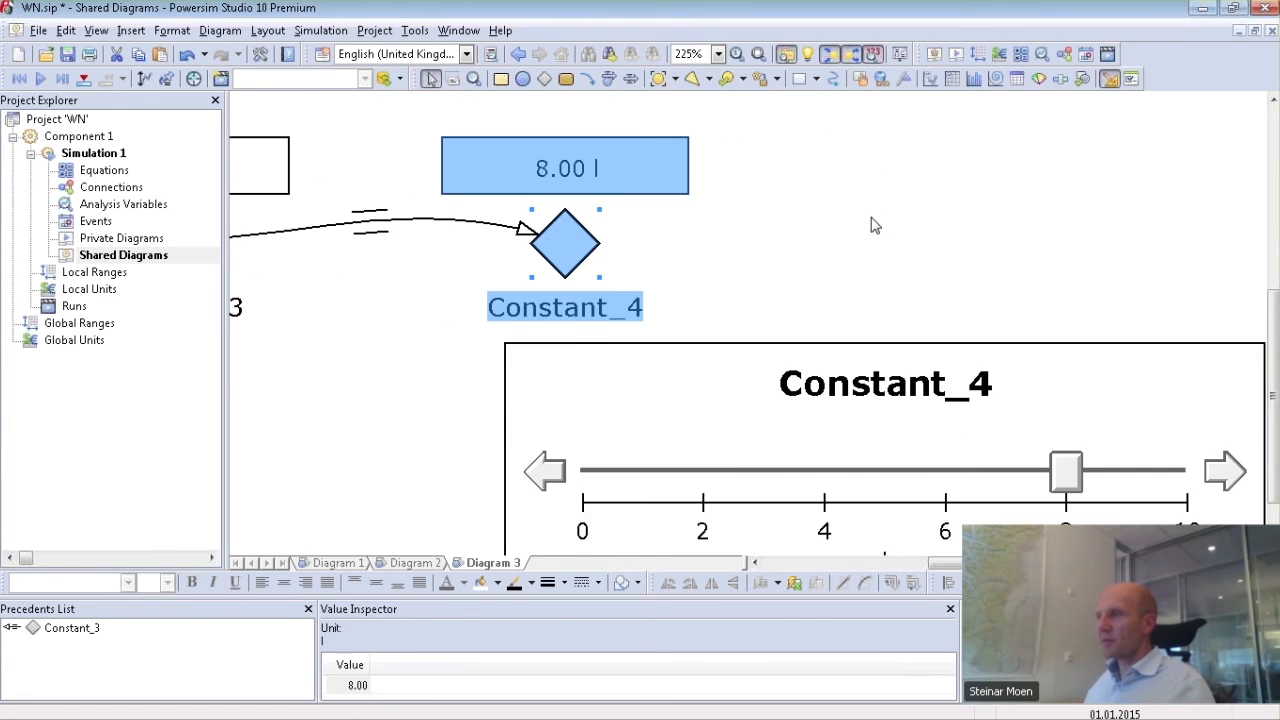
Step: Lower Constant_4 to about 7.54 l with its slider
scroll(870, 224, up, 2)
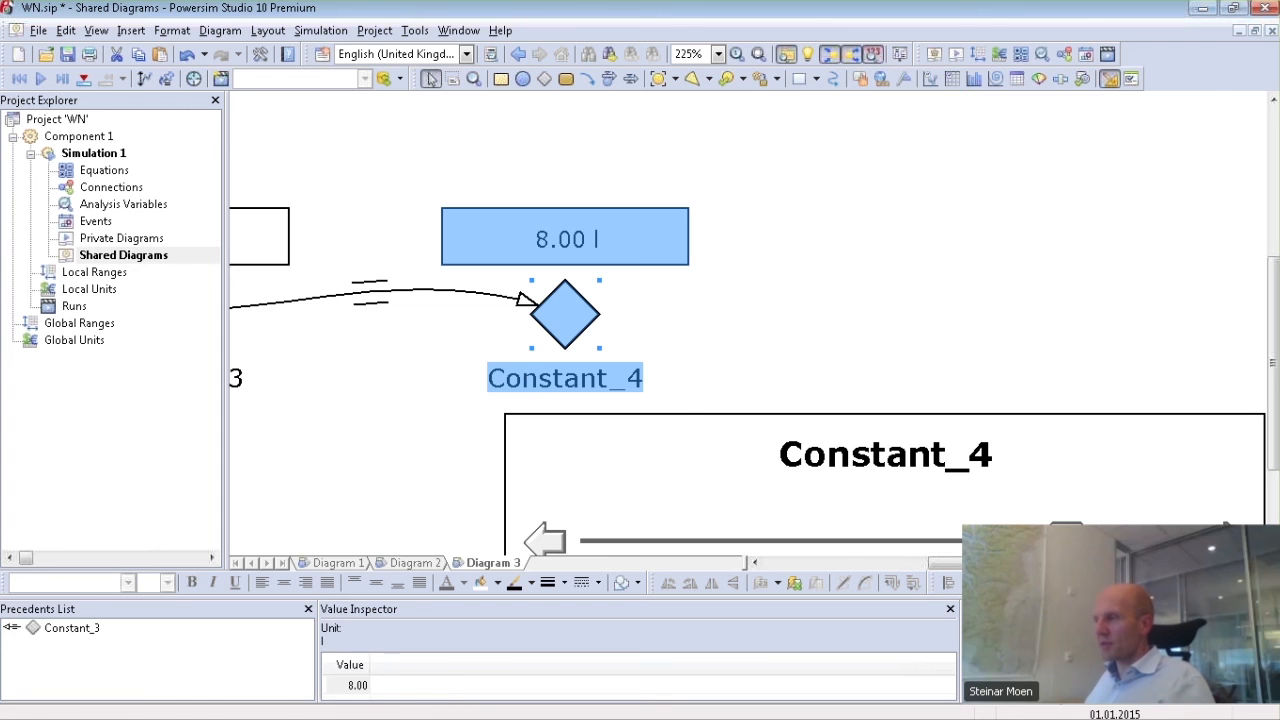
scroll(1020, 363, down, 2)
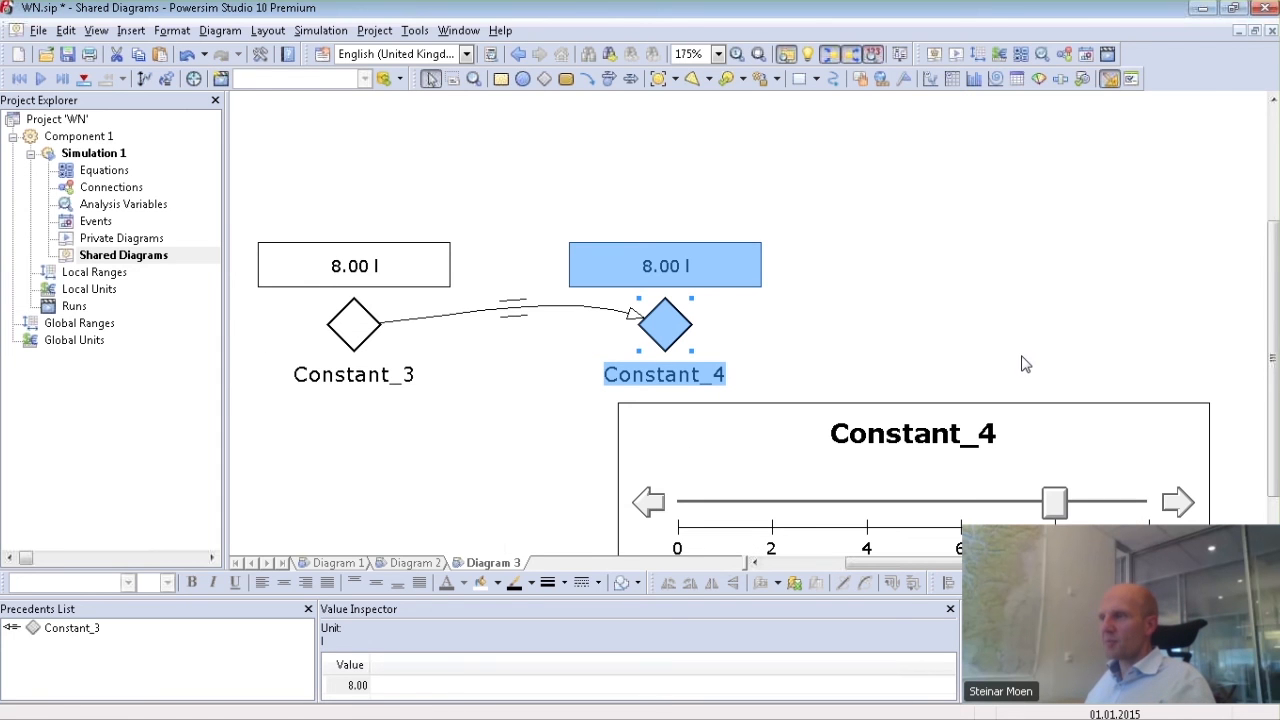
mouse_move(1055, 510)
mouse_down()
mouse_move(1009, 505)
mouse_move(1033, 505)
mouse_up()
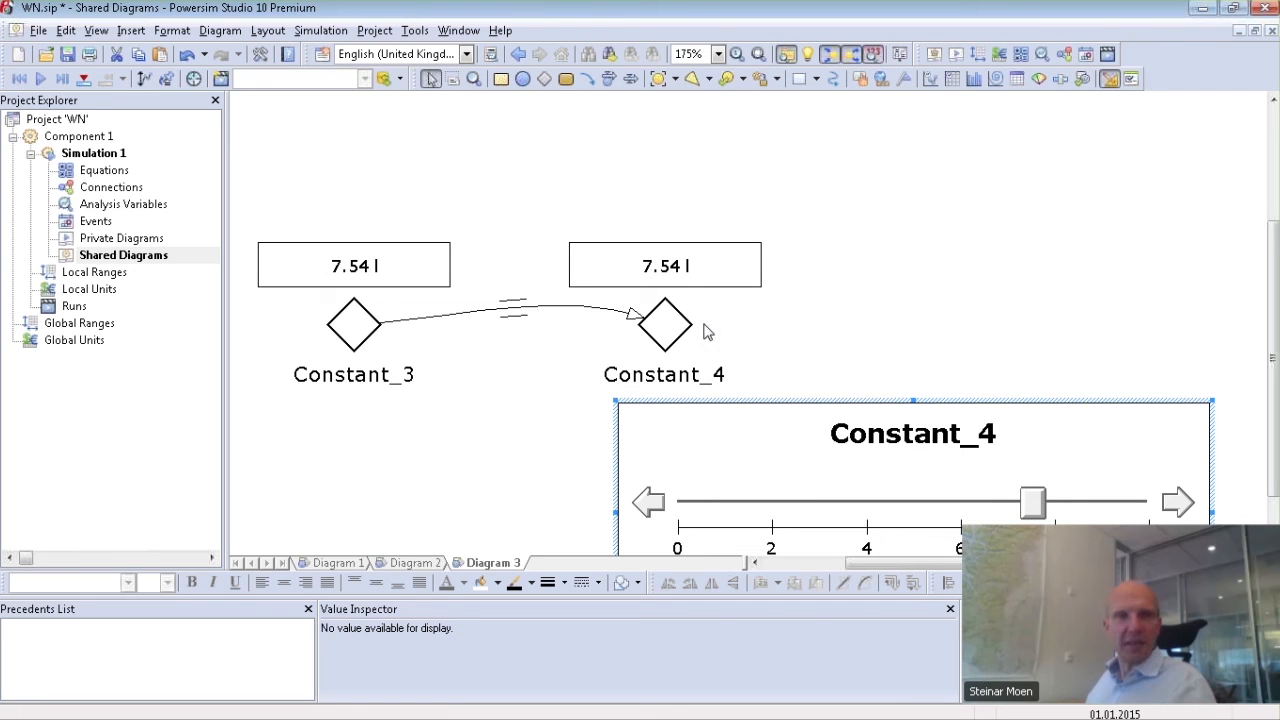
mouse_move(659, 330)
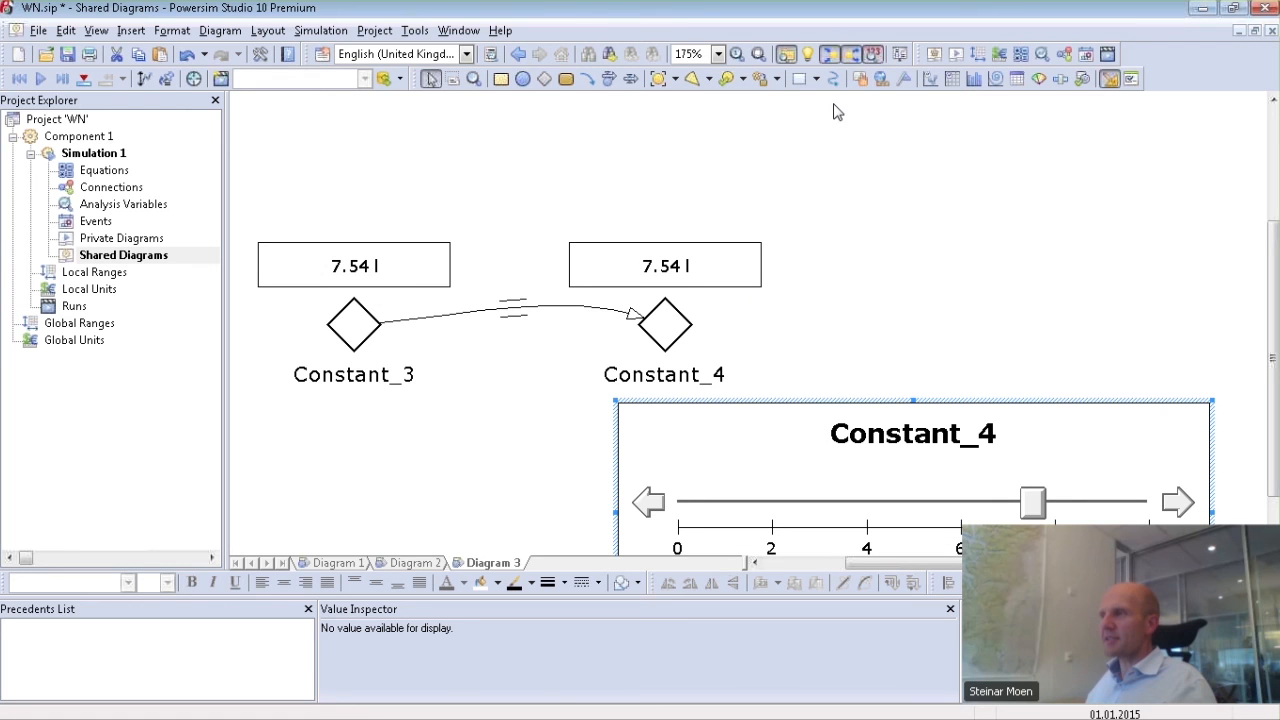
Step: Place a submodel to the right of Constant_4 in Diagram 3 and open the submodel's diagram
click(566, 82)
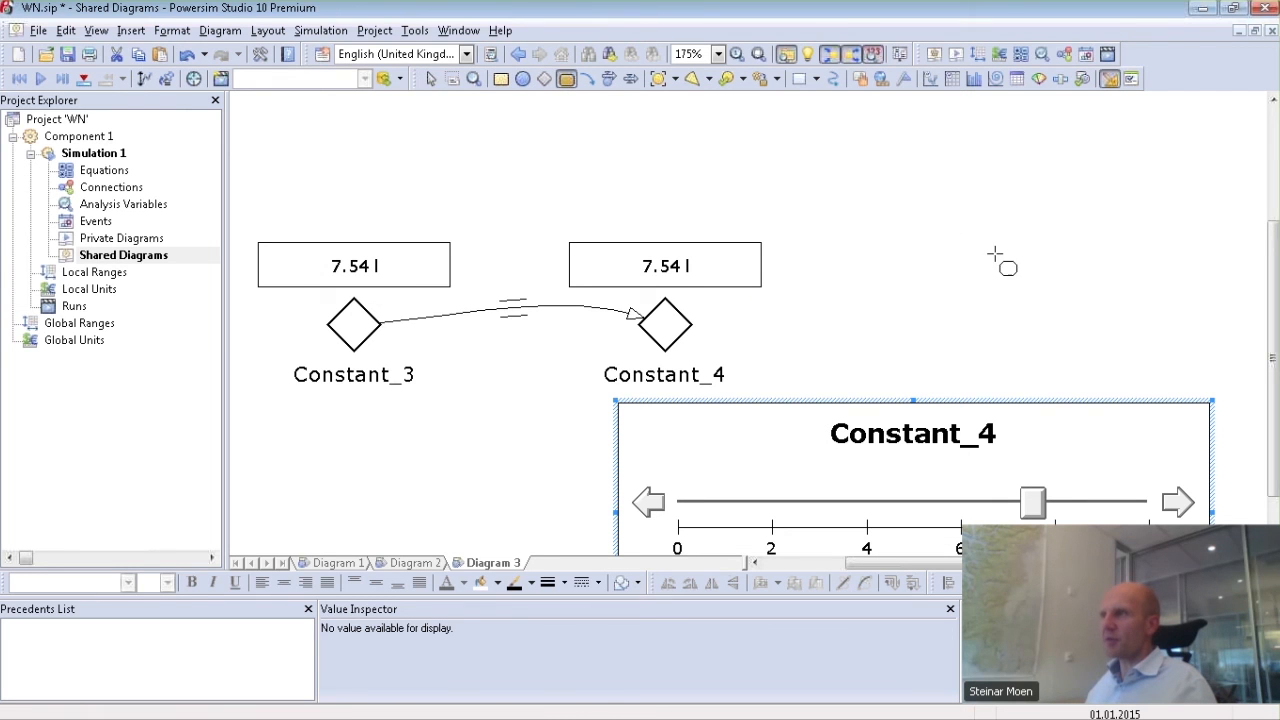
click(982, 255)
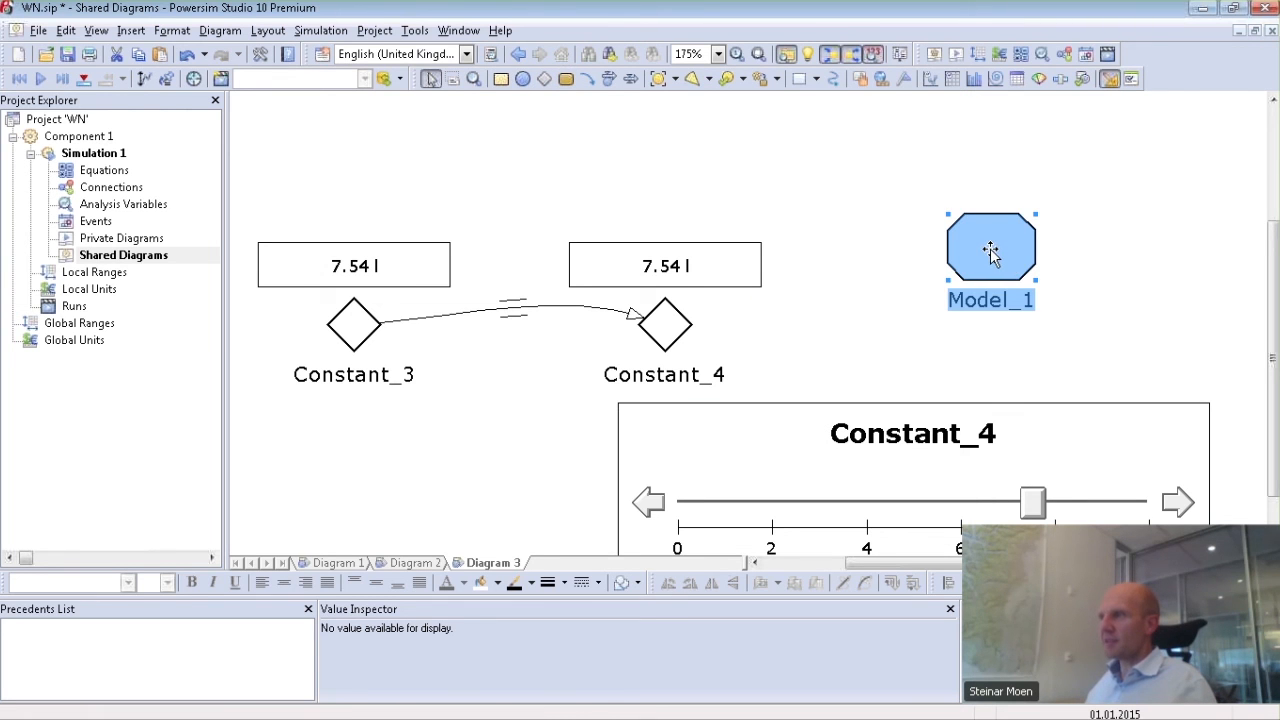
right_click(990, 253)
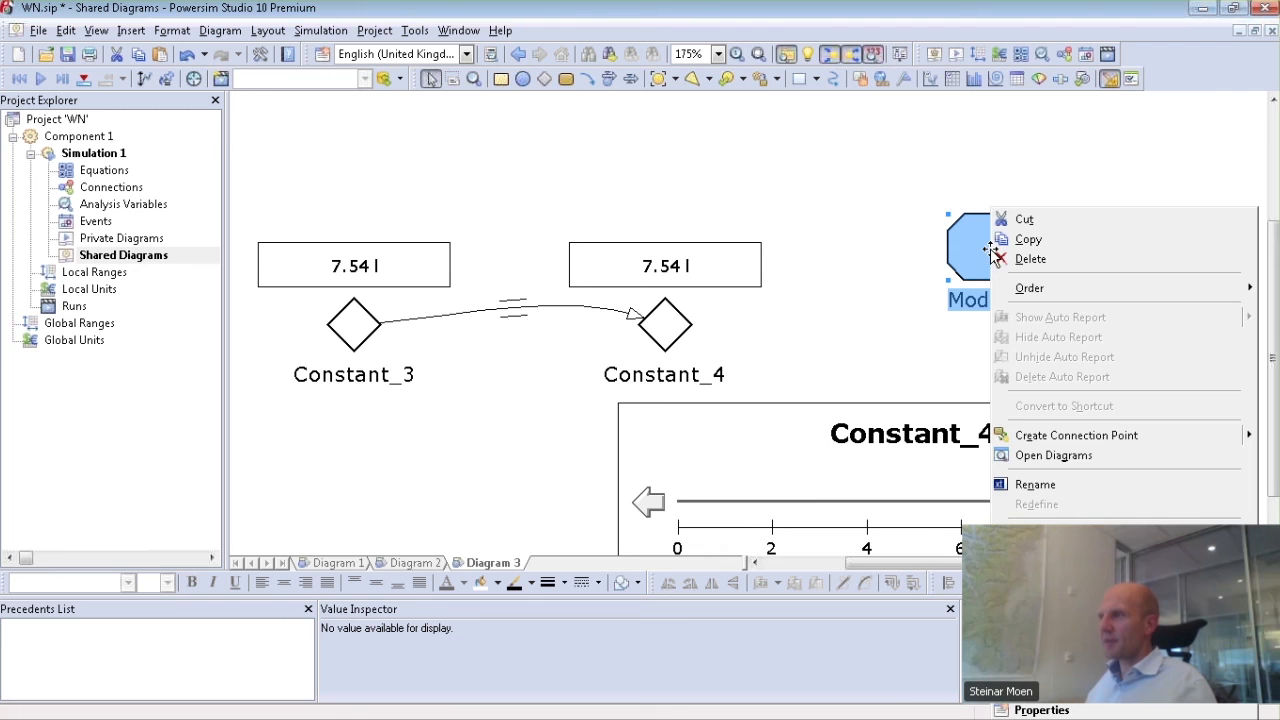
click(1030, 455)
Step: Add a constant to the submodel's diagram and make it public
click(544, 79)
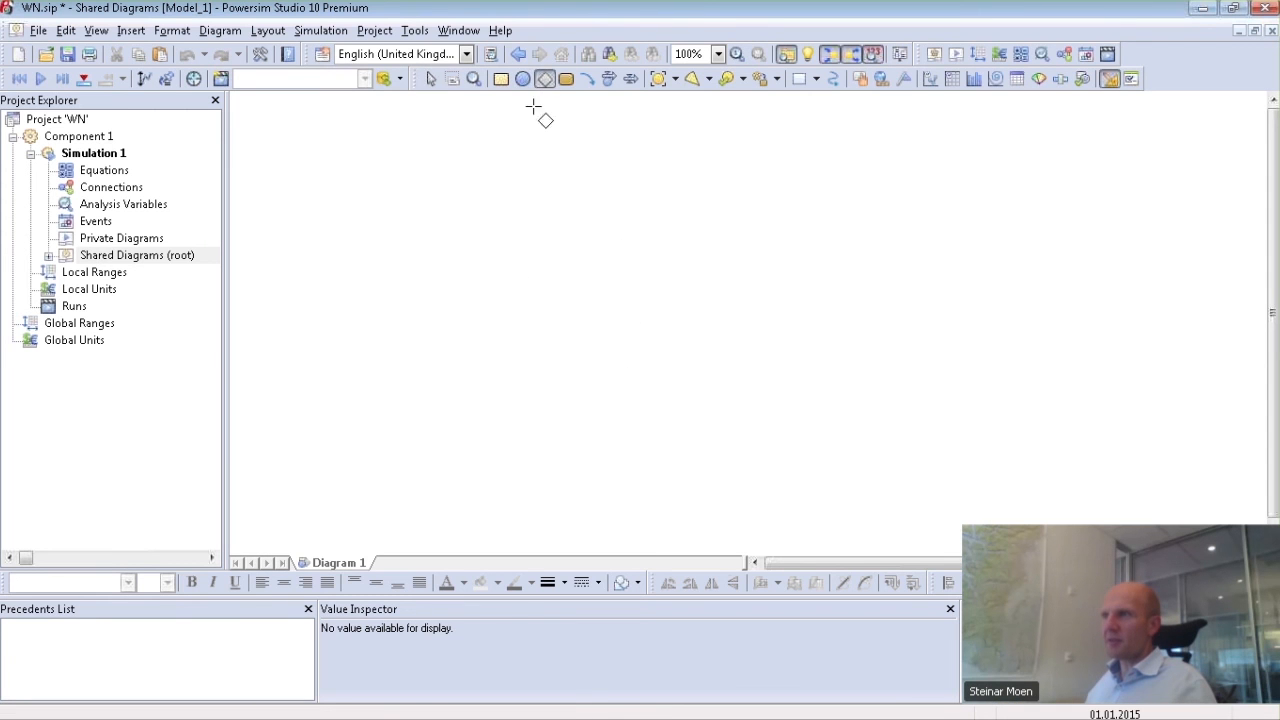
click(461, 270)
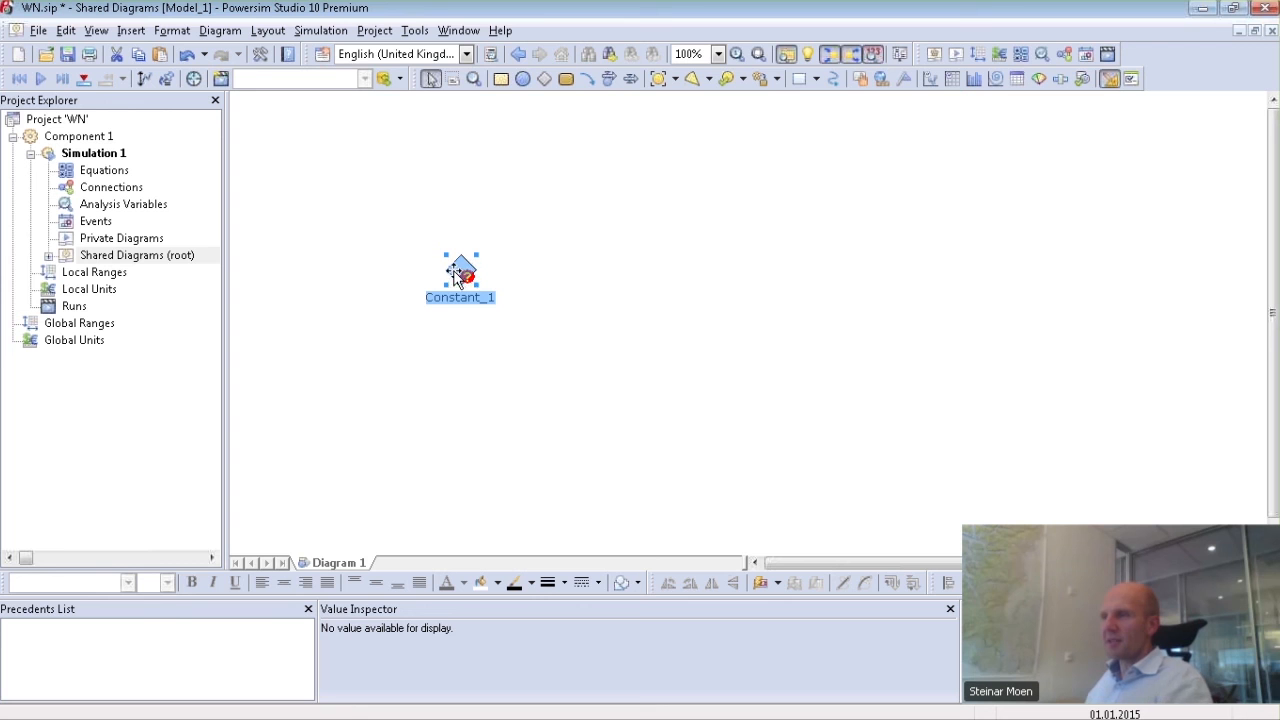
right_click(460, 268)
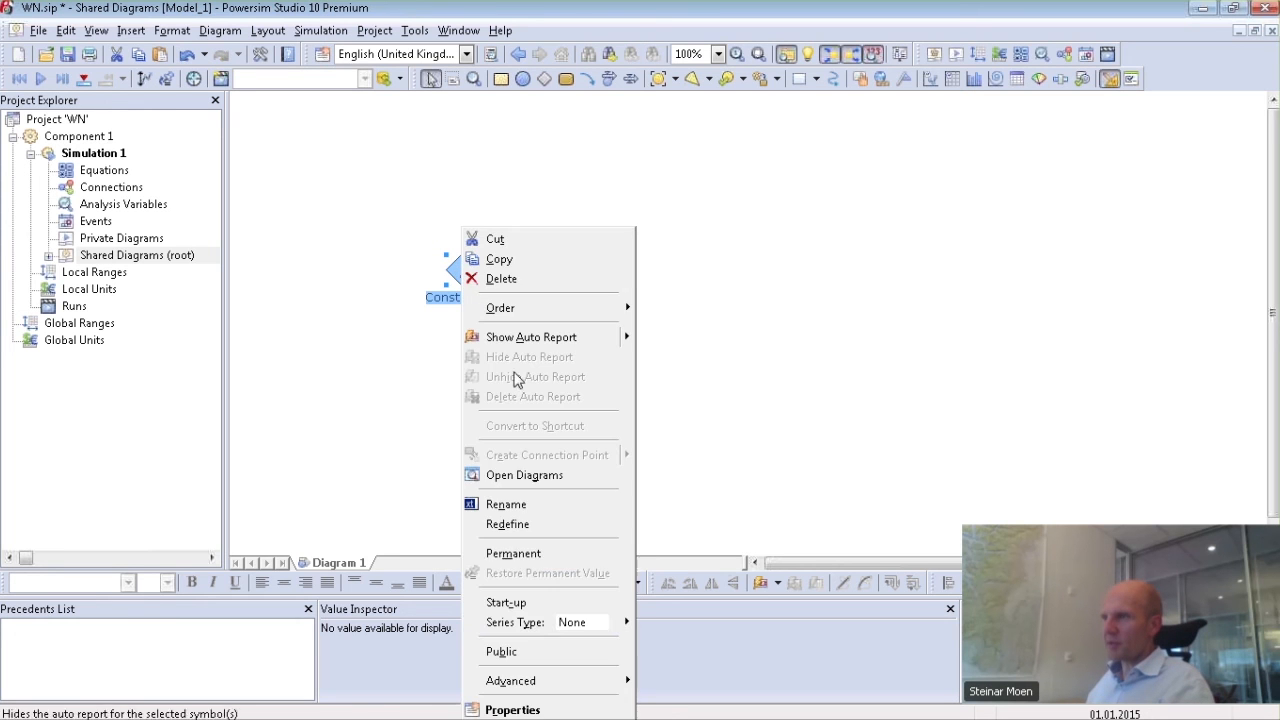
click(515, 652)
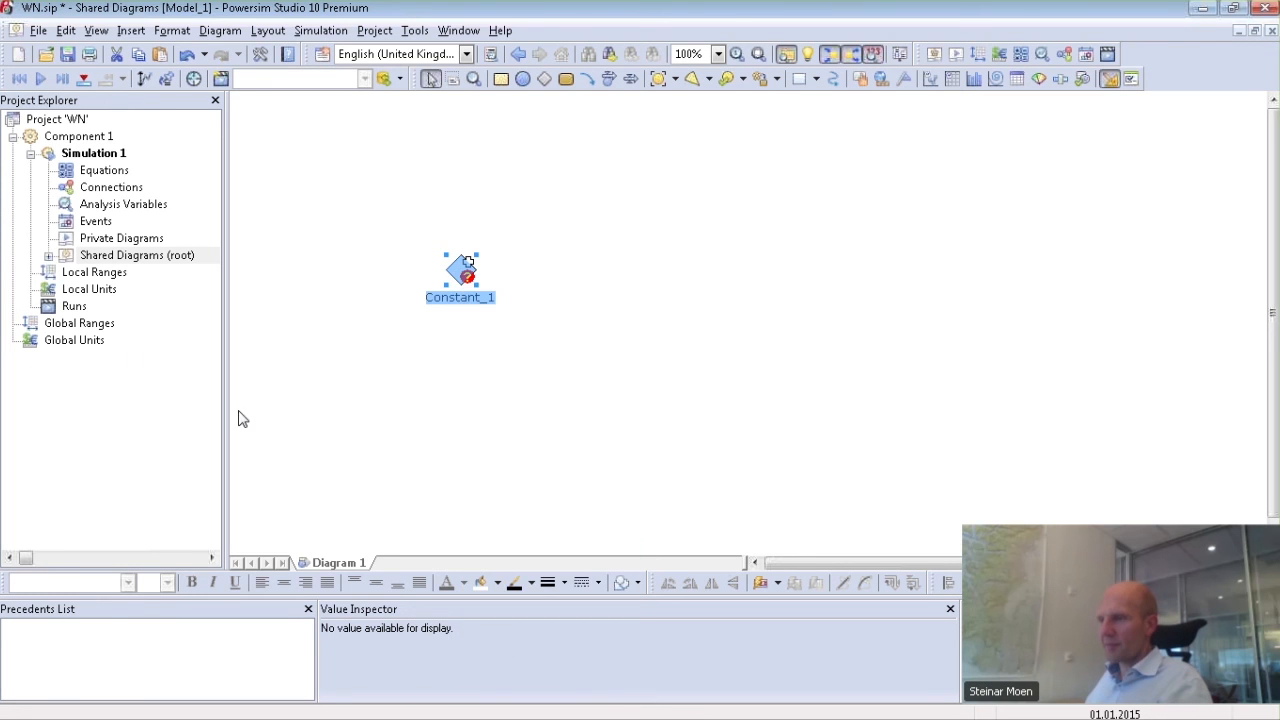
Step: Return to the root shared diagrams and link Constant_4 to Model_1, binding it to the submodel's public constant
double_click(89, 255)
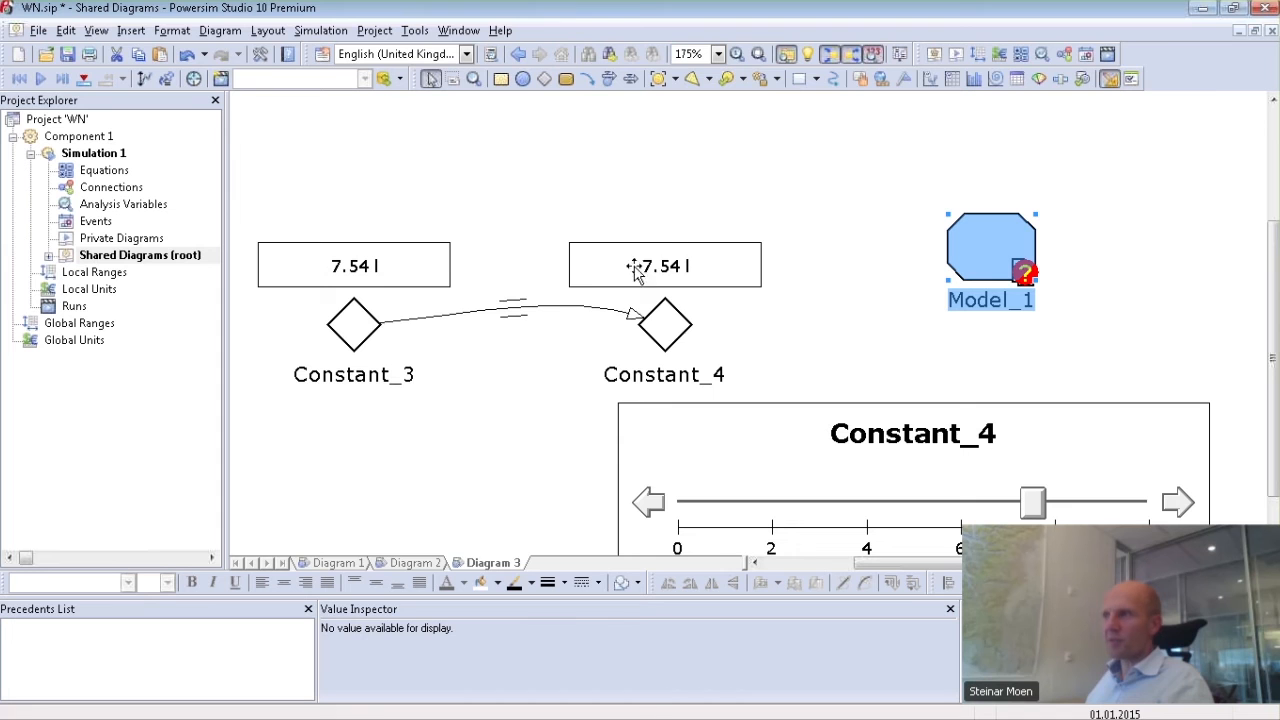
click(587, 78)
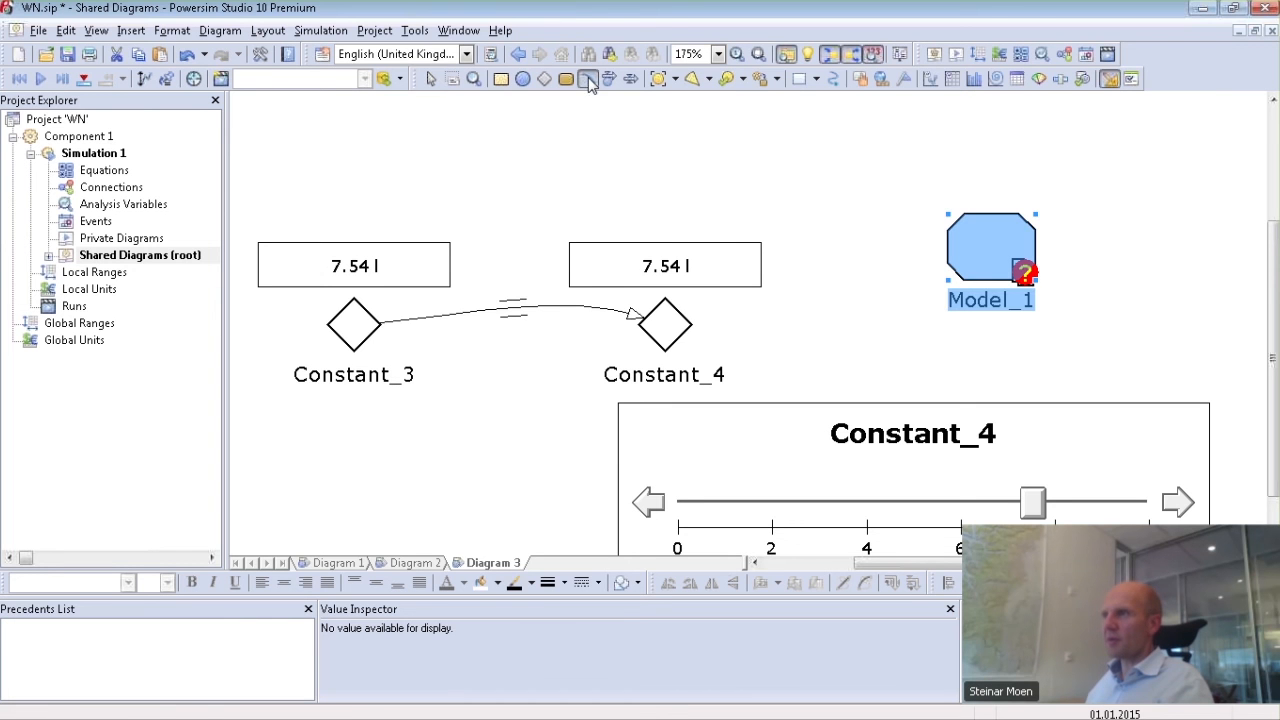
click(665, 325)
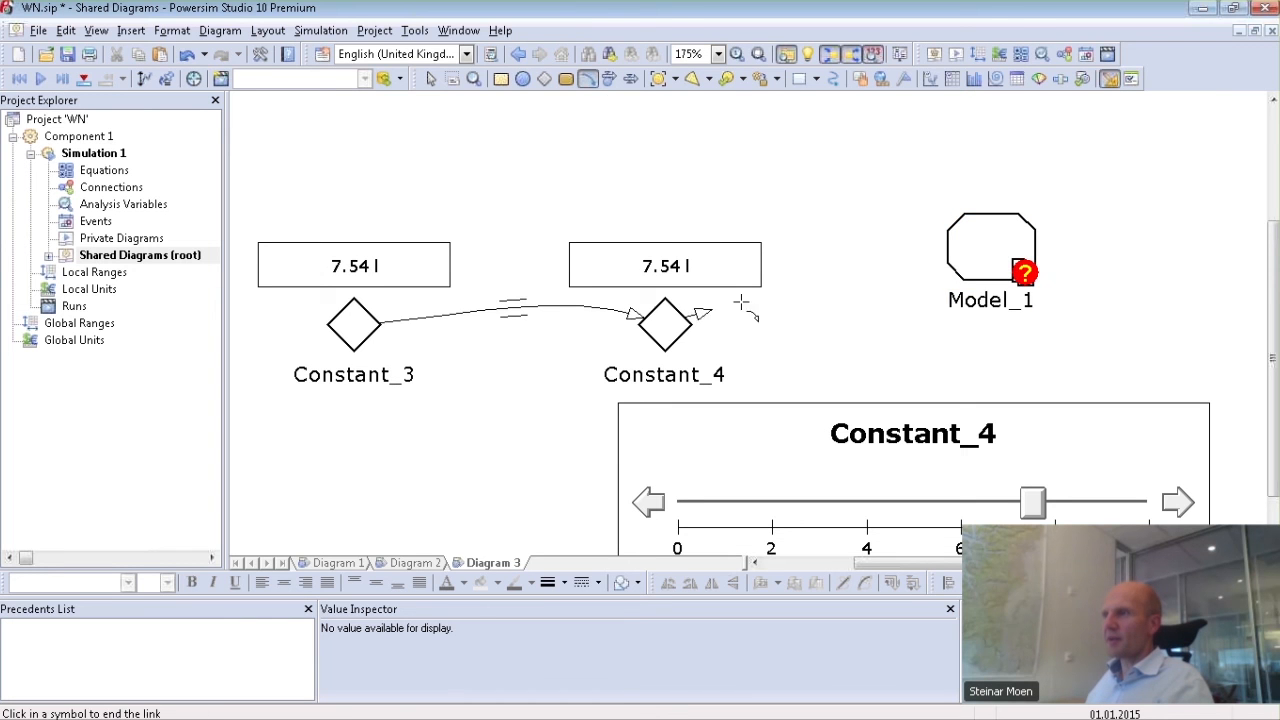
click(958, 262)
click(524, 320)
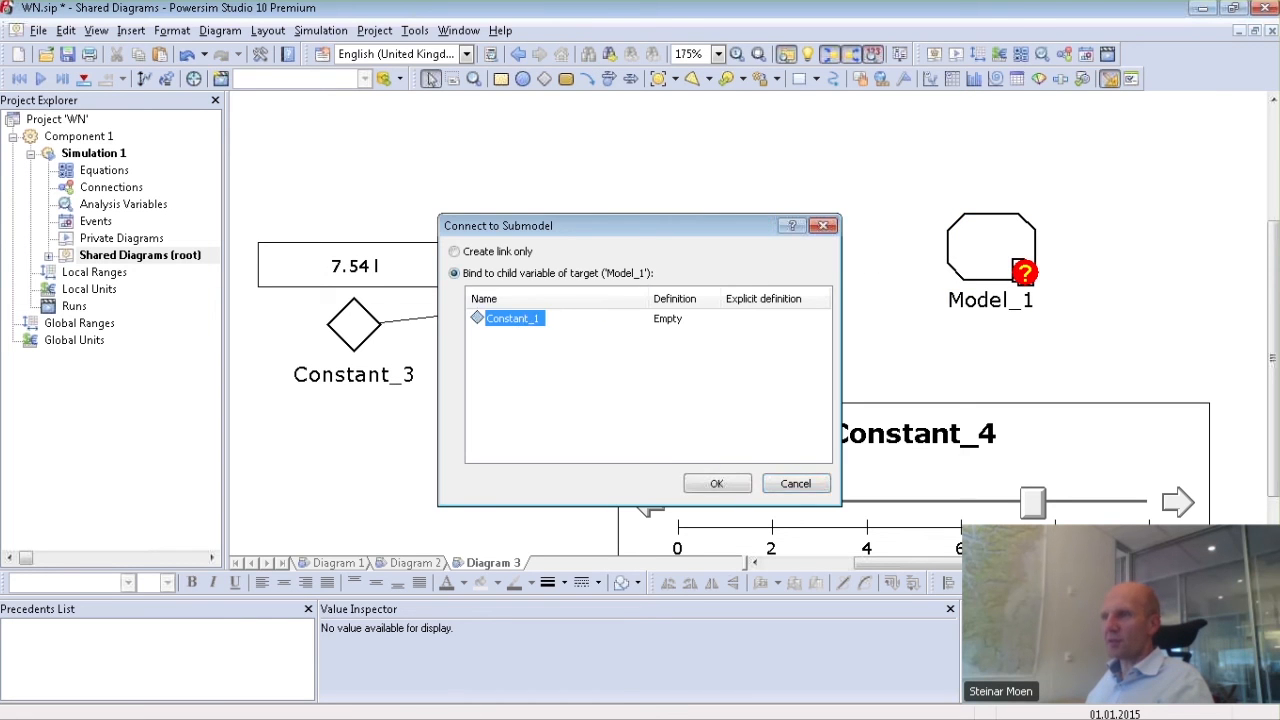
click(714, 483)
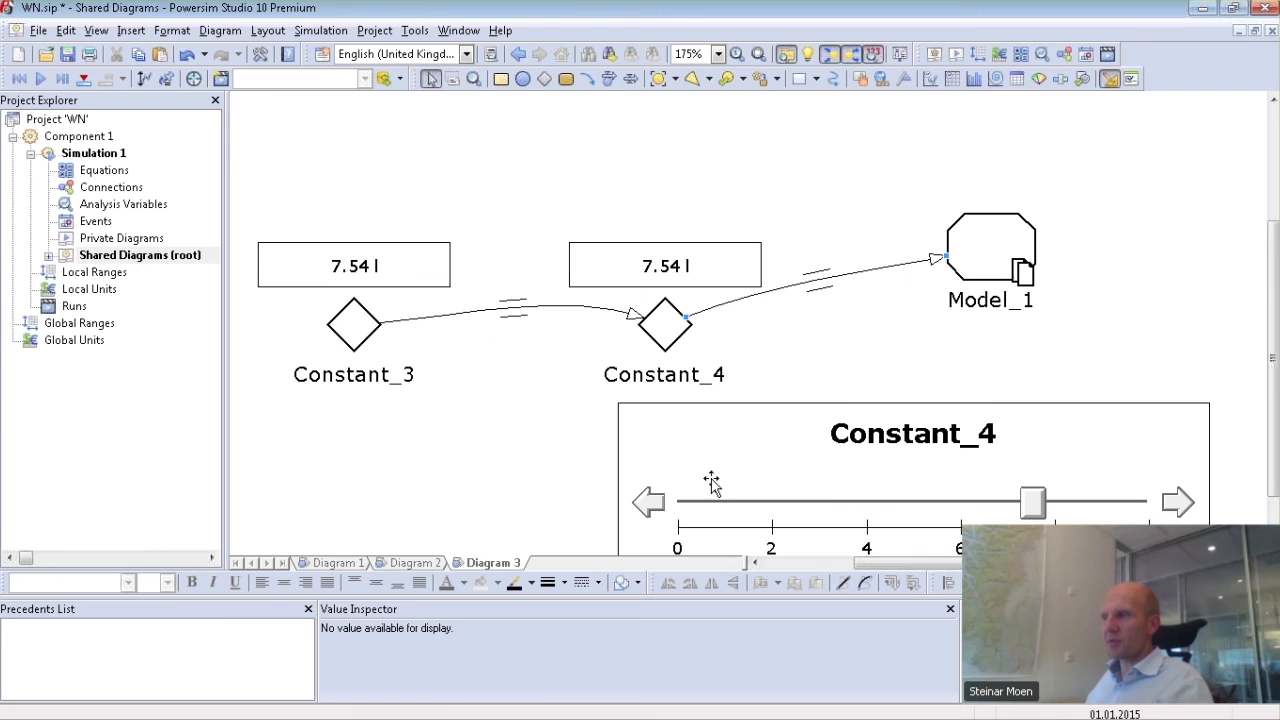
Step: Reopen Model_1's diagram to inspect the bound constant
right_click(980, 246)
click(1047, 458)
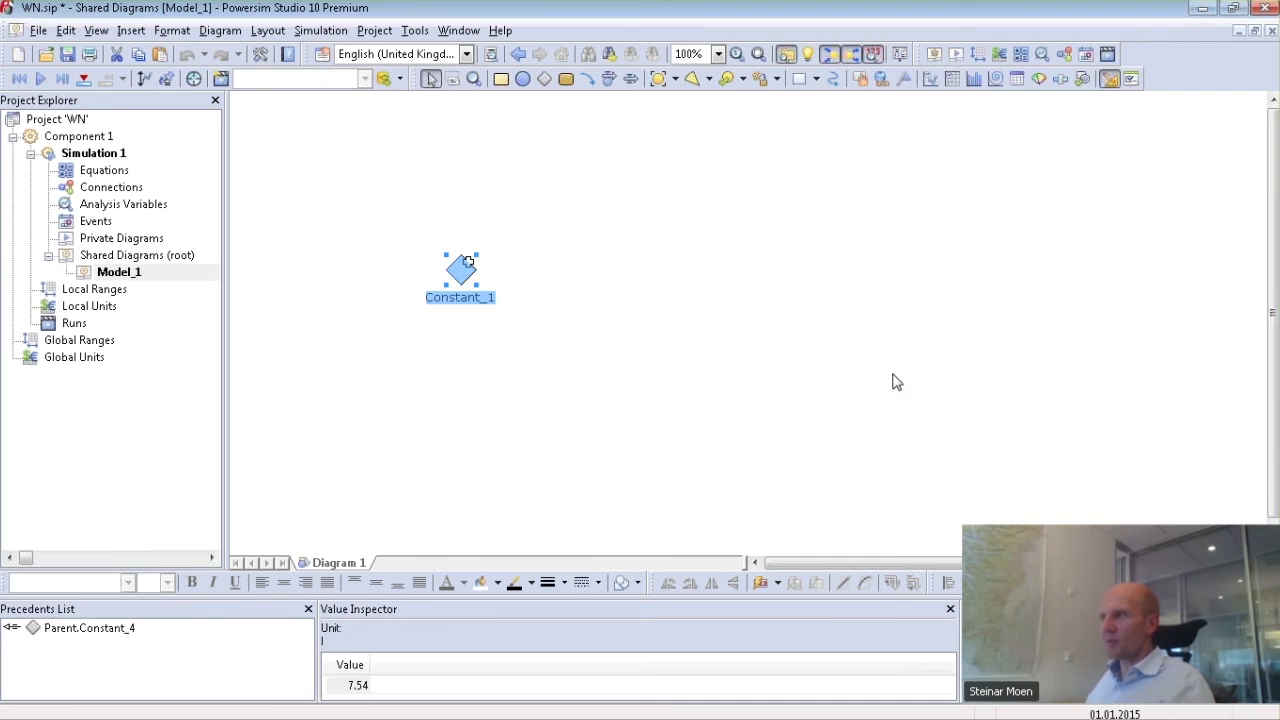
Step: Show the value of the submodel's Constant_1 above its symbol and add a slider control linked to that constant beside it
right_click(480, 277)
click(545, 332)
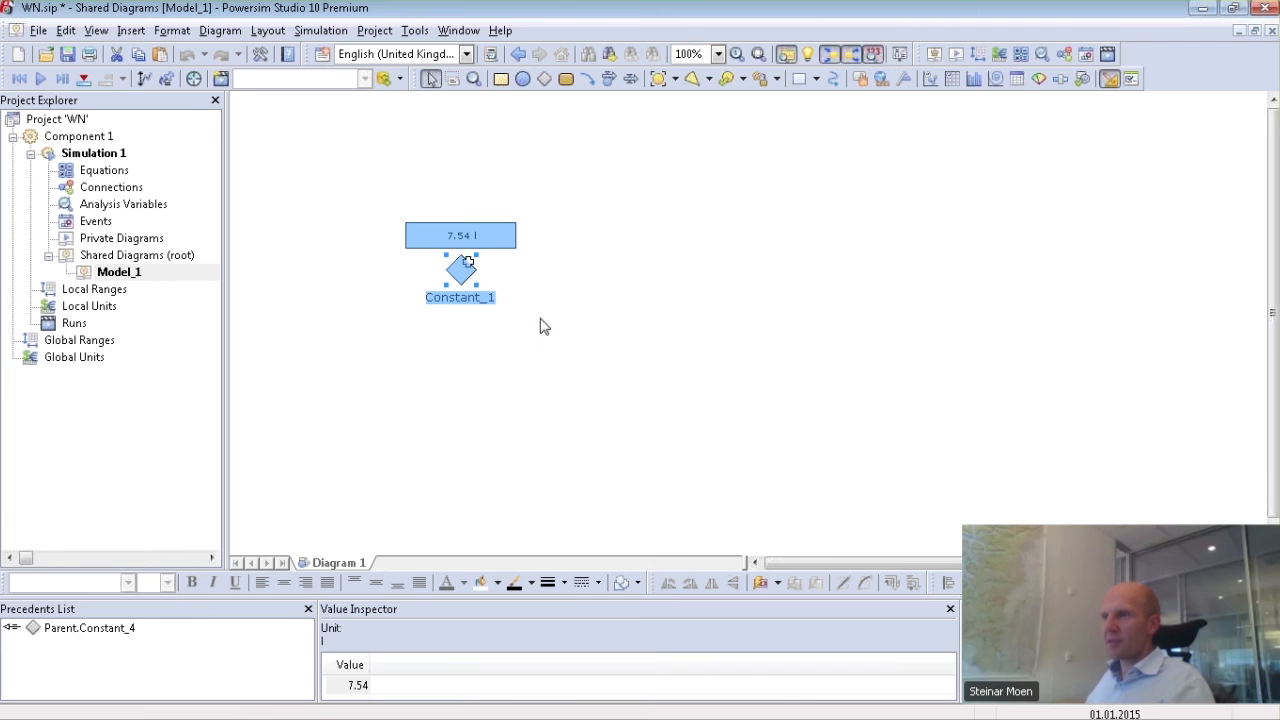
click(1061, 78)
drag(566, 294, 1183, 487)
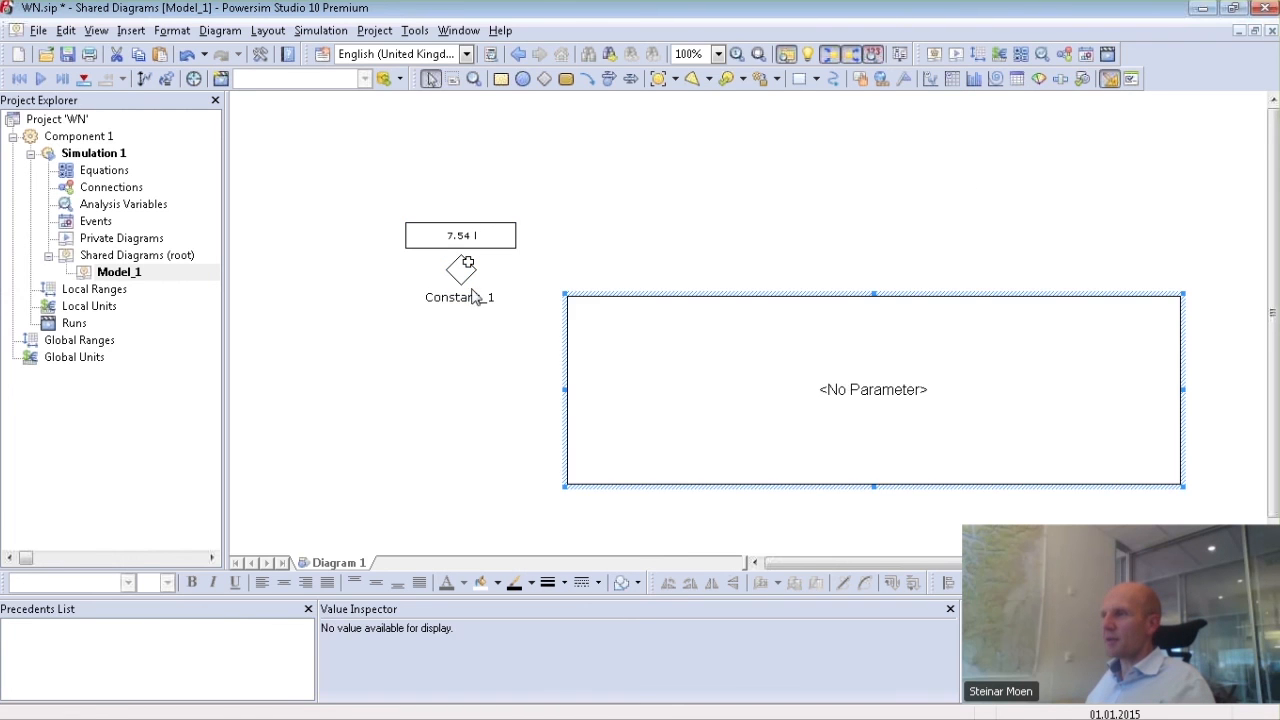
drag(461, 270, 890, 404)
Step: Set the submodel's Constant_1 to about 1.44 l with its slider and return to the root shared diagrams
drag(1013, 388, 683, 402)
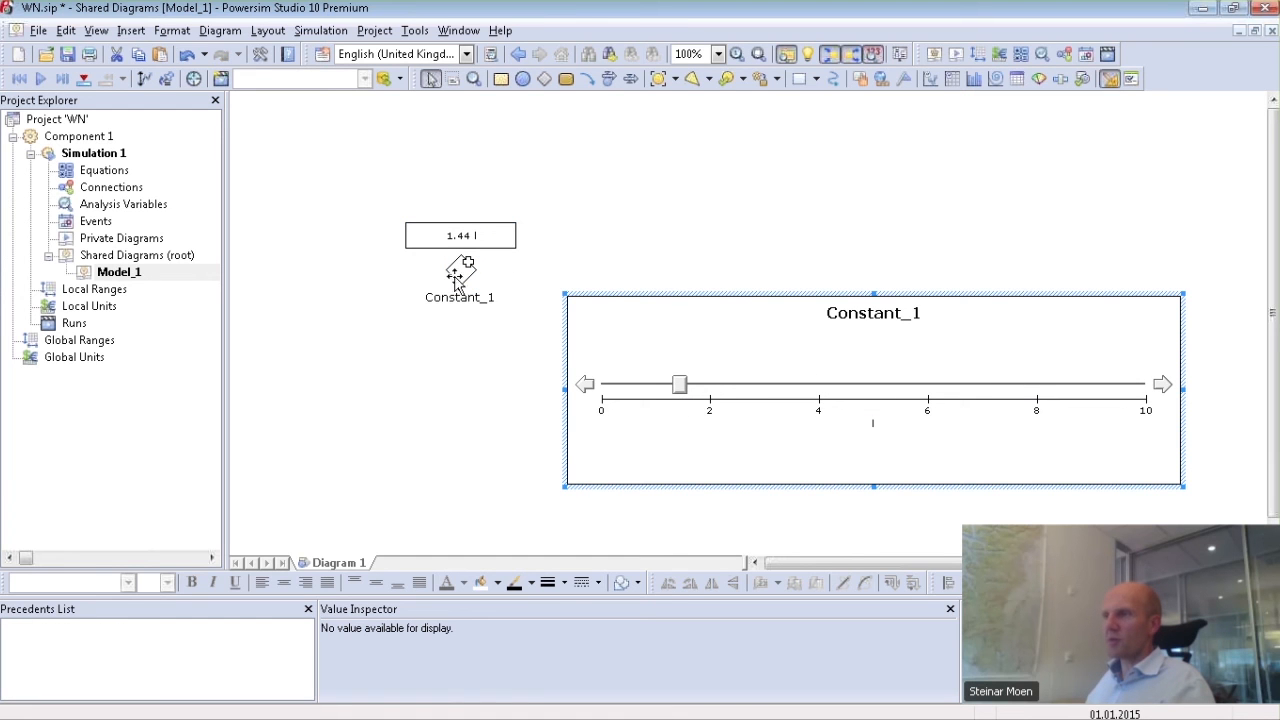
double_click(100, 258)
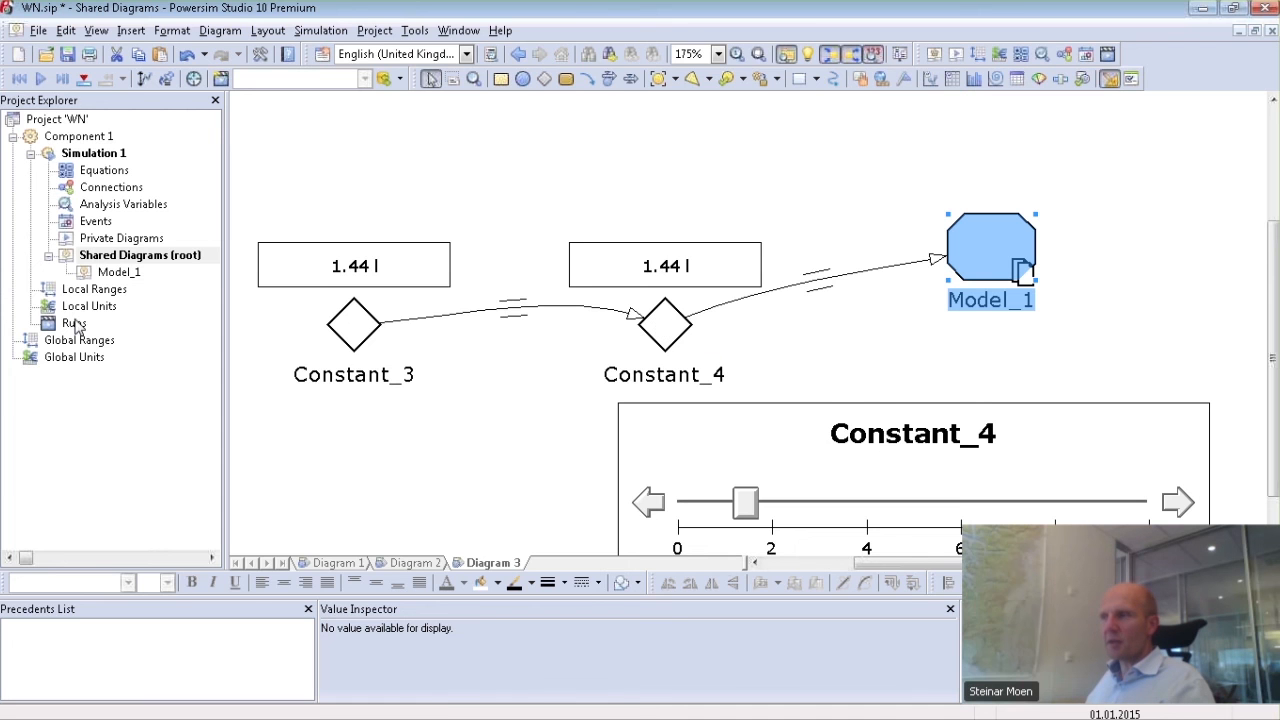
Step: Enter gal as Constant_4's unit and start adding it as a new unit named gal
click(666, 327)
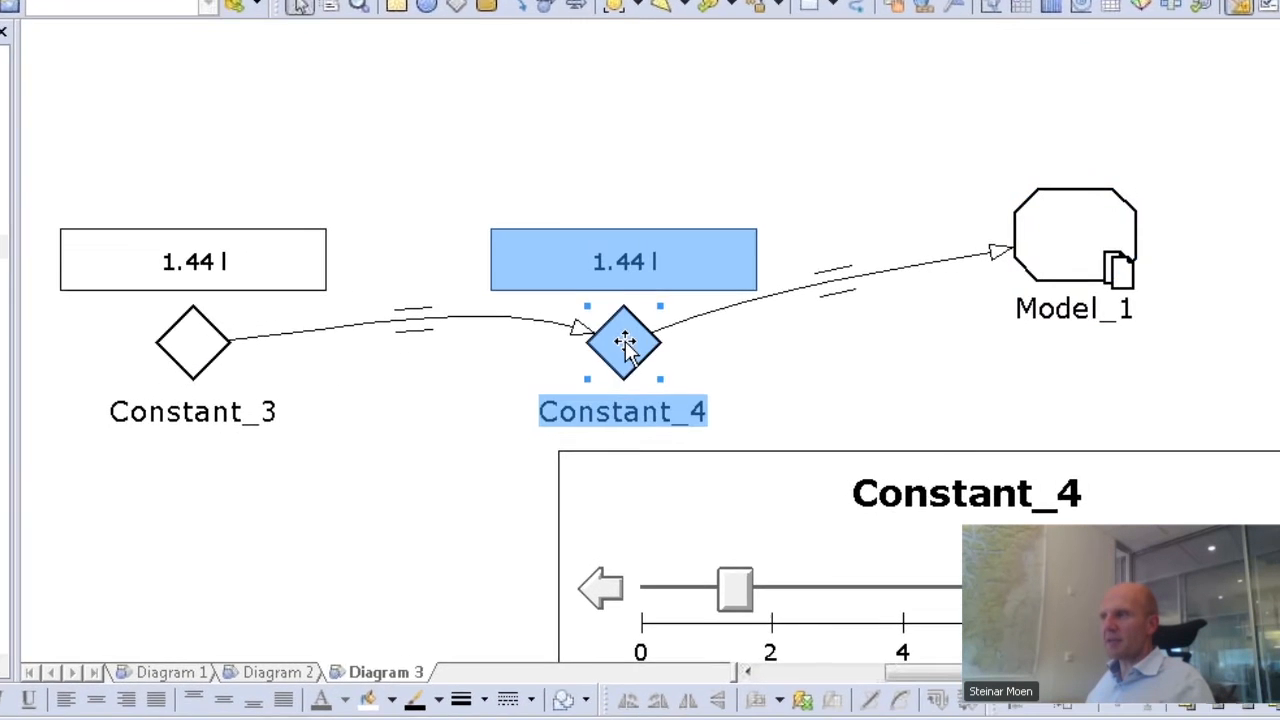
double_click(624, 343)
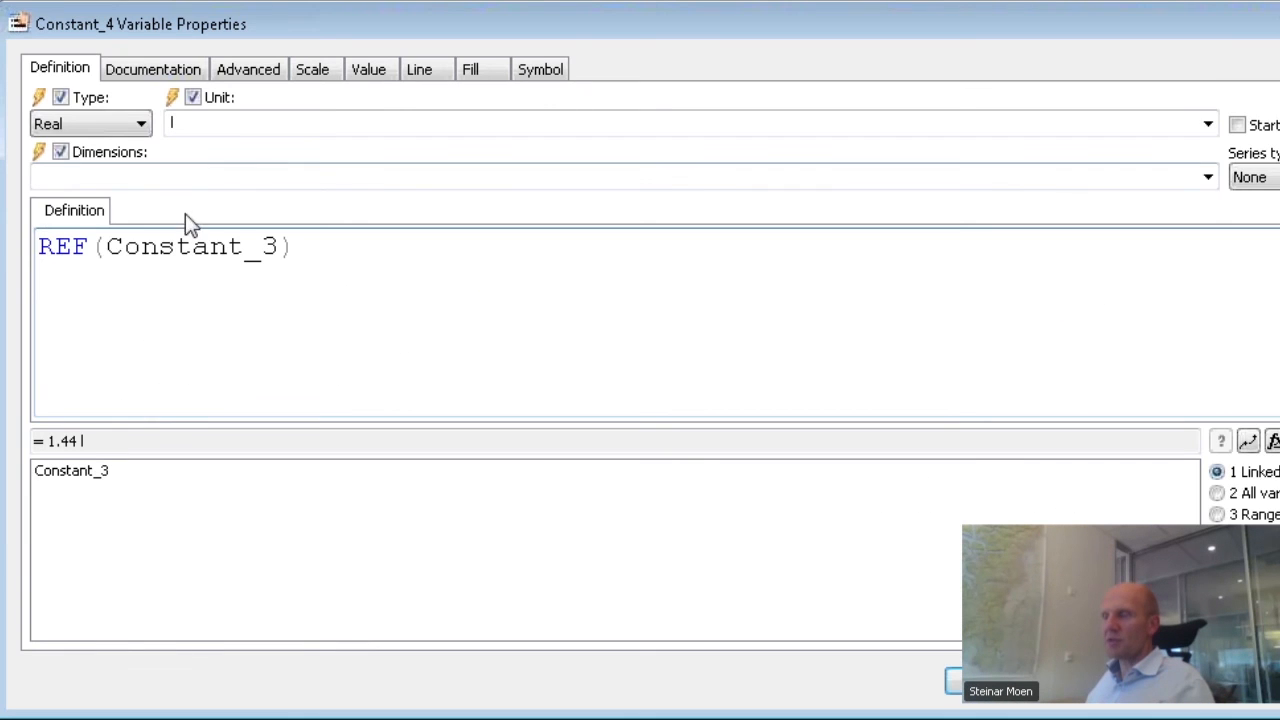
click(206, 123)
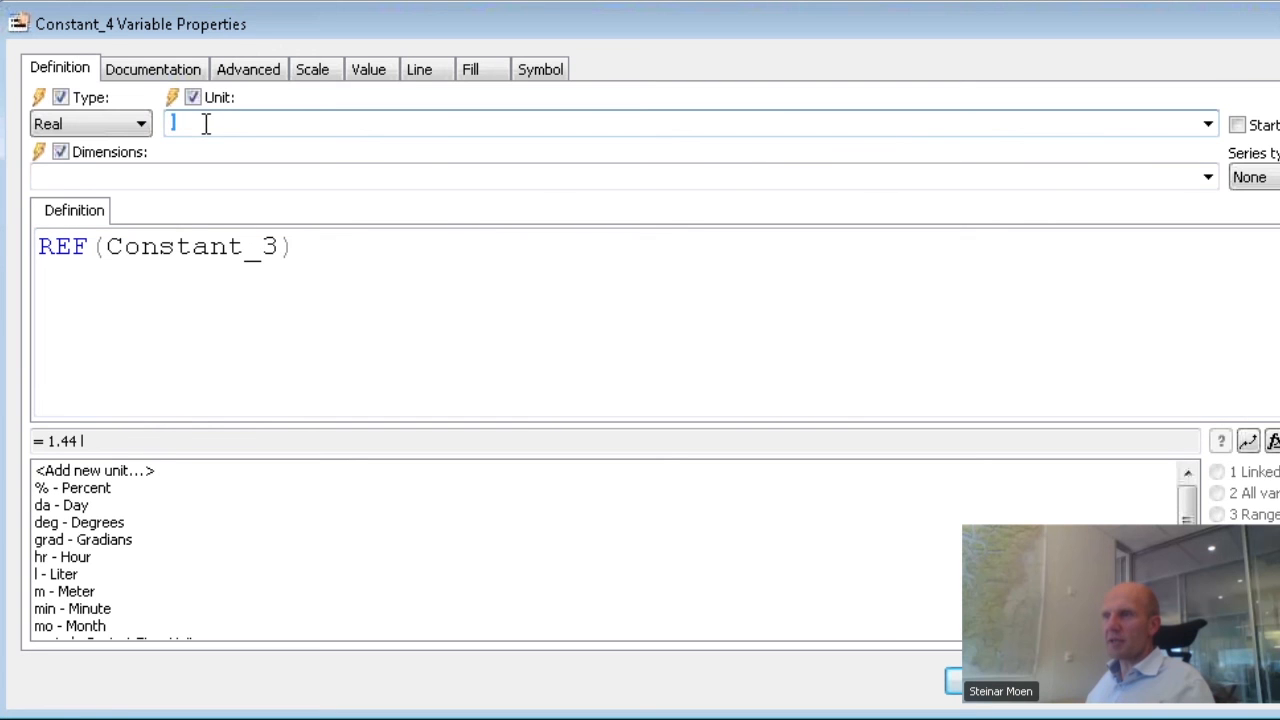
text(gal)
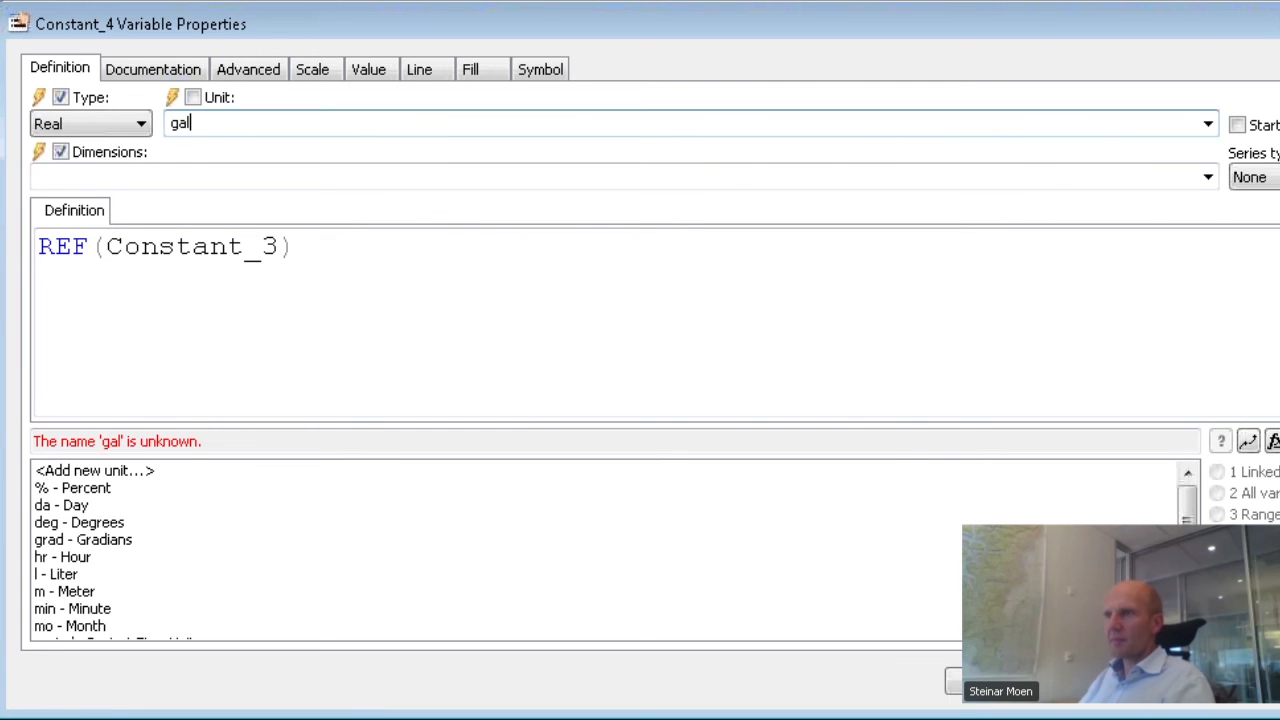
key(Return)
key(Return)
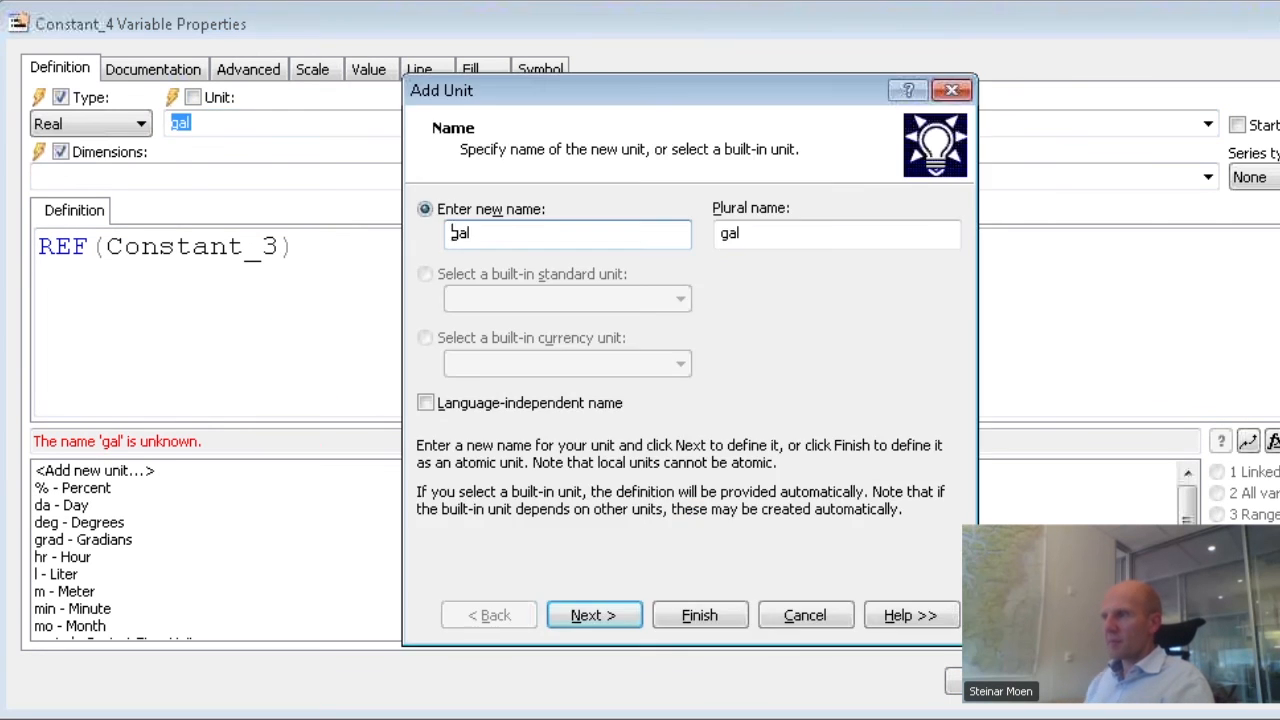
Step: Define the gal unit as derived from base unit l with a factor of 4.12 and apply it to Constant_4
click(595, 614)
click(550, 210)
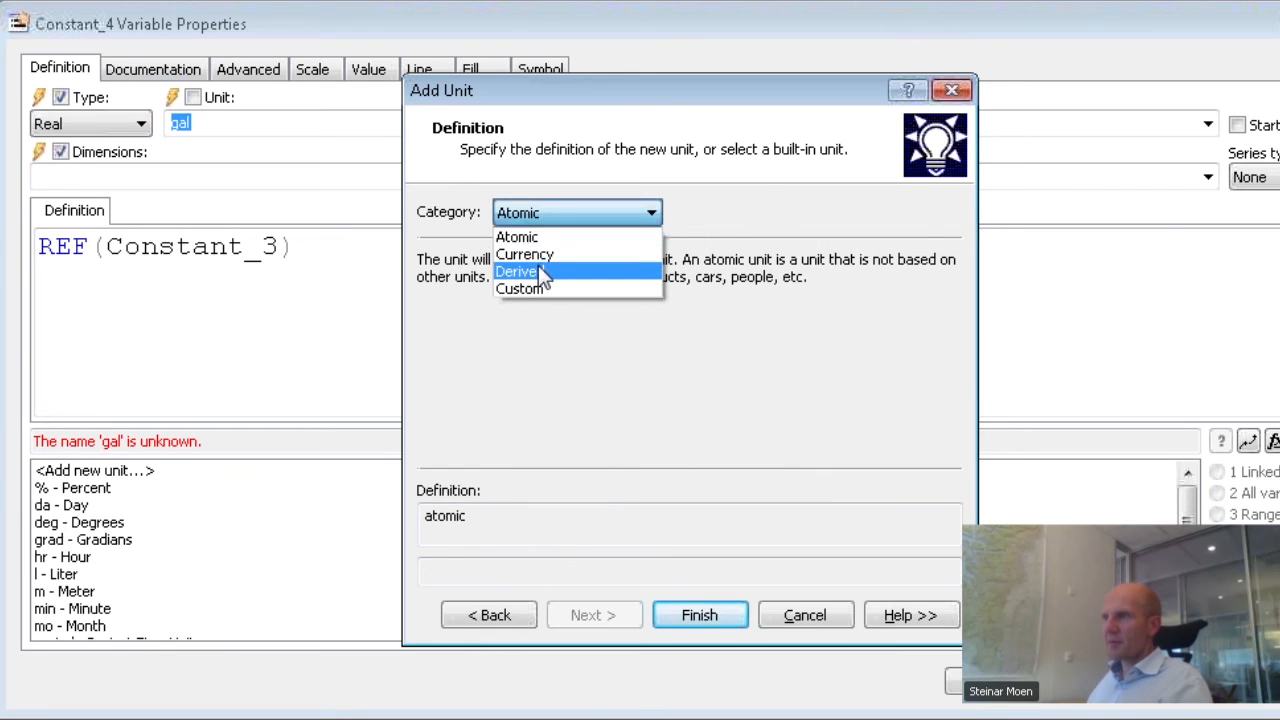
click(540, 271)
click(518, 266)
click(510, 372)
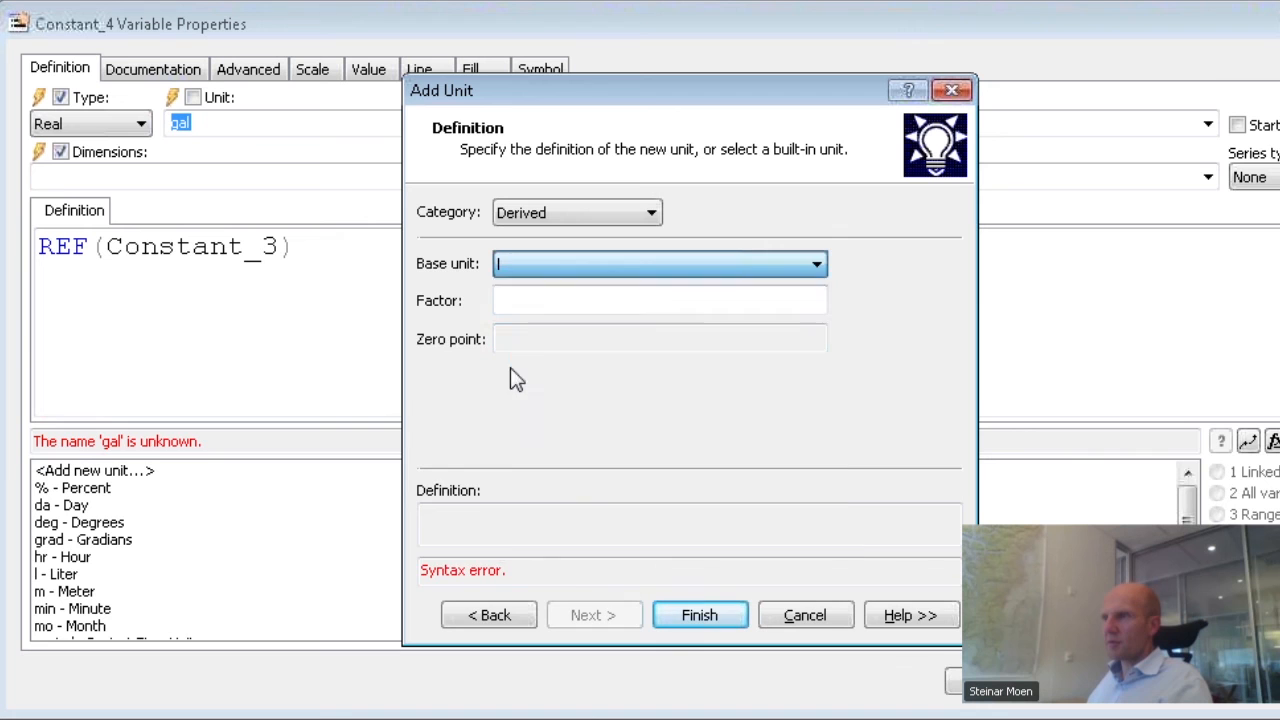
click(530, 302)
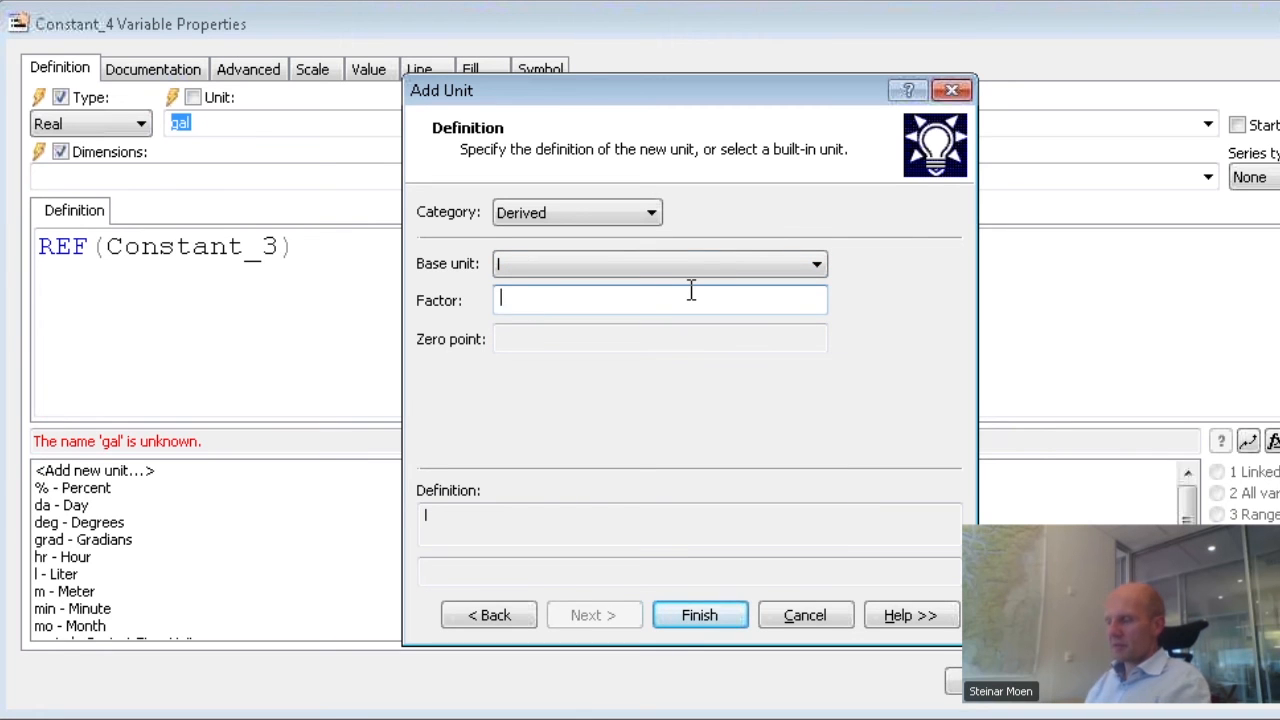
text(4.12)
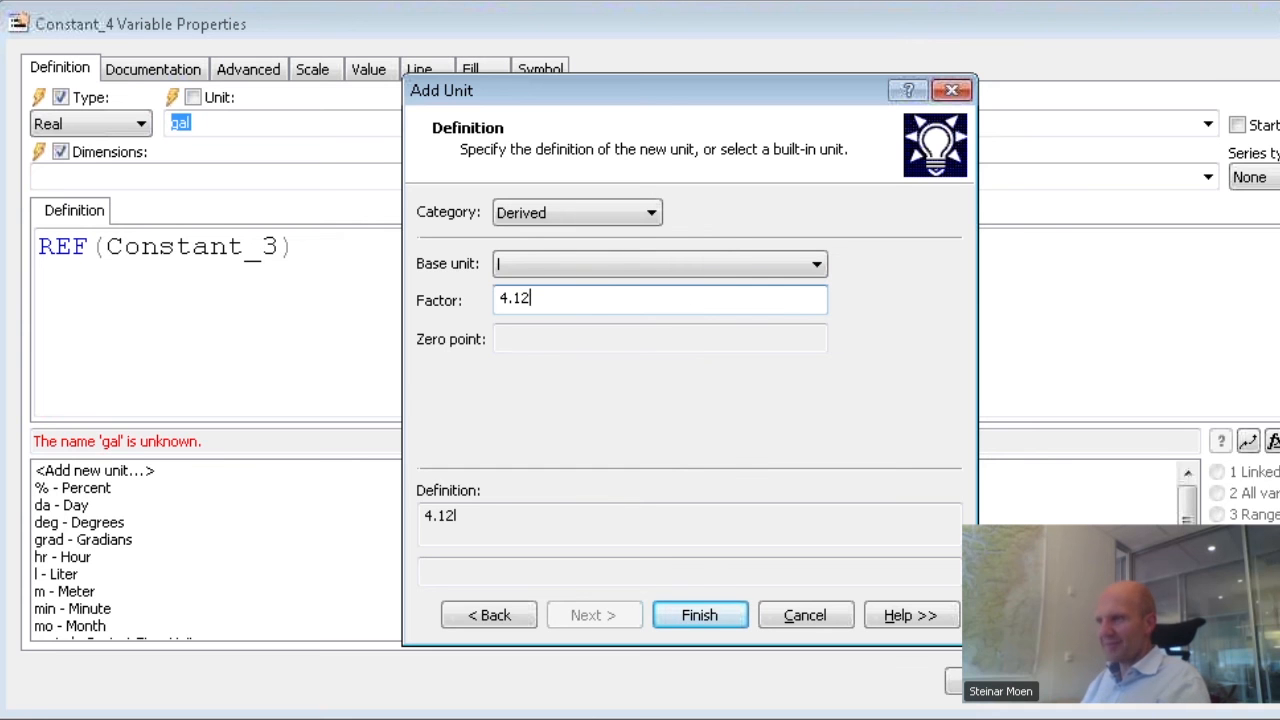
key(Return)
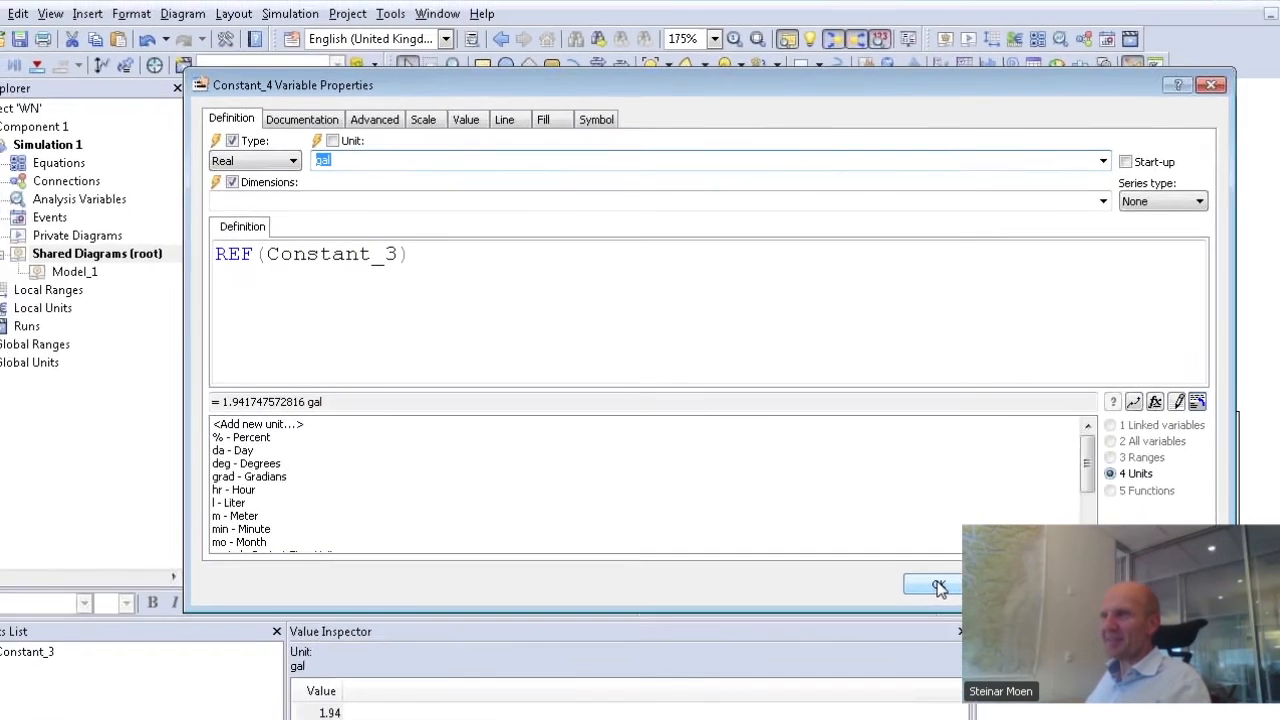
click(950, 634)
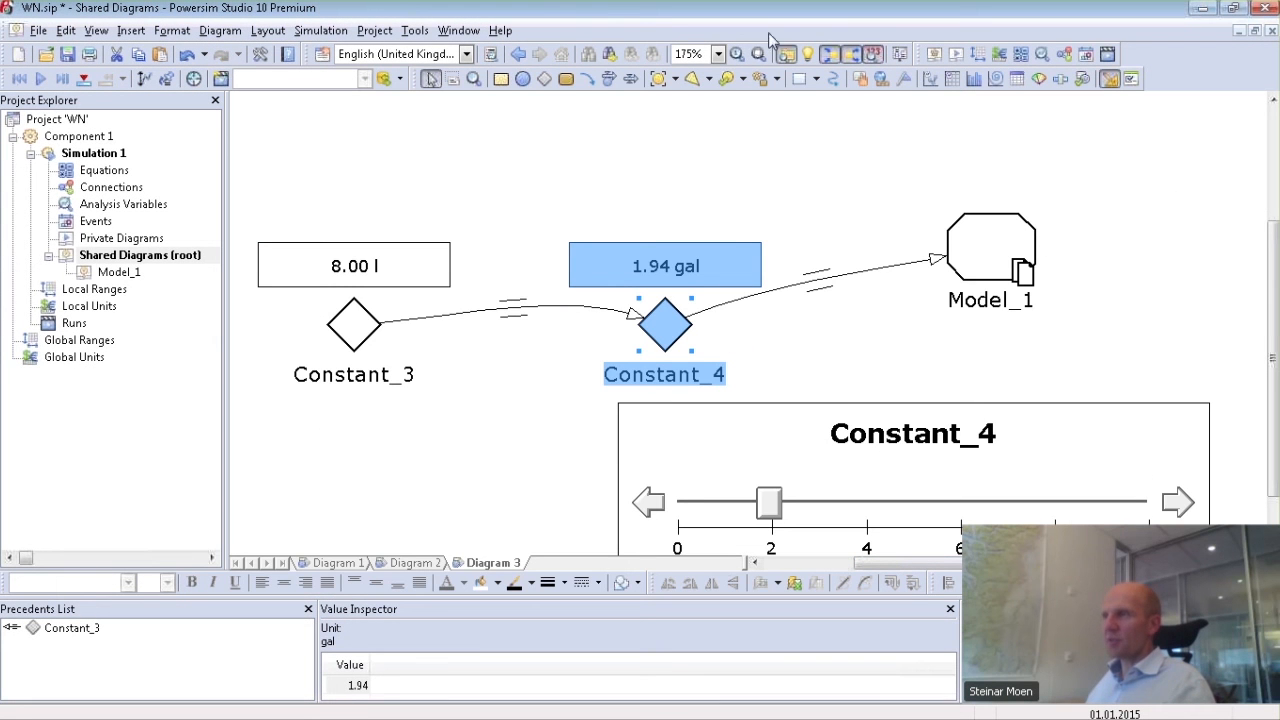
Step: Add a slider control for Constant_3 beside the Constant_4 slider and set it to about 2.87 l
click(1064, 80)
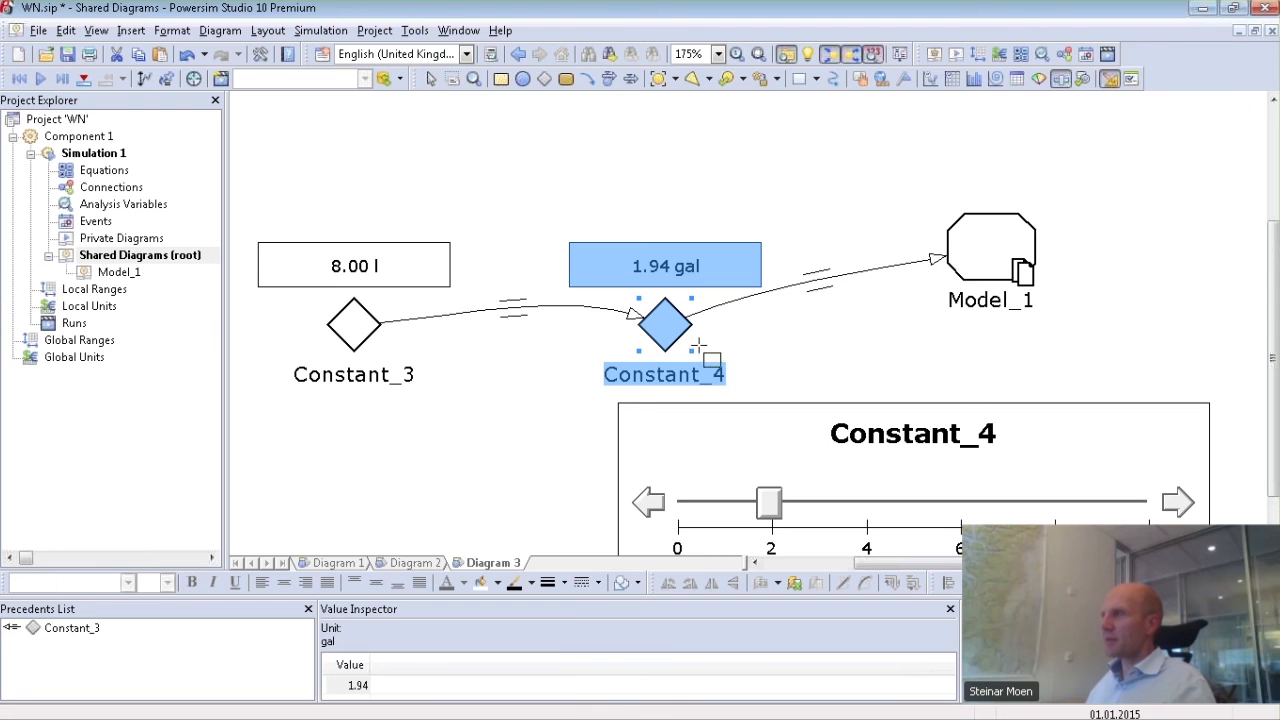
drag(605, 405, 277, 505)
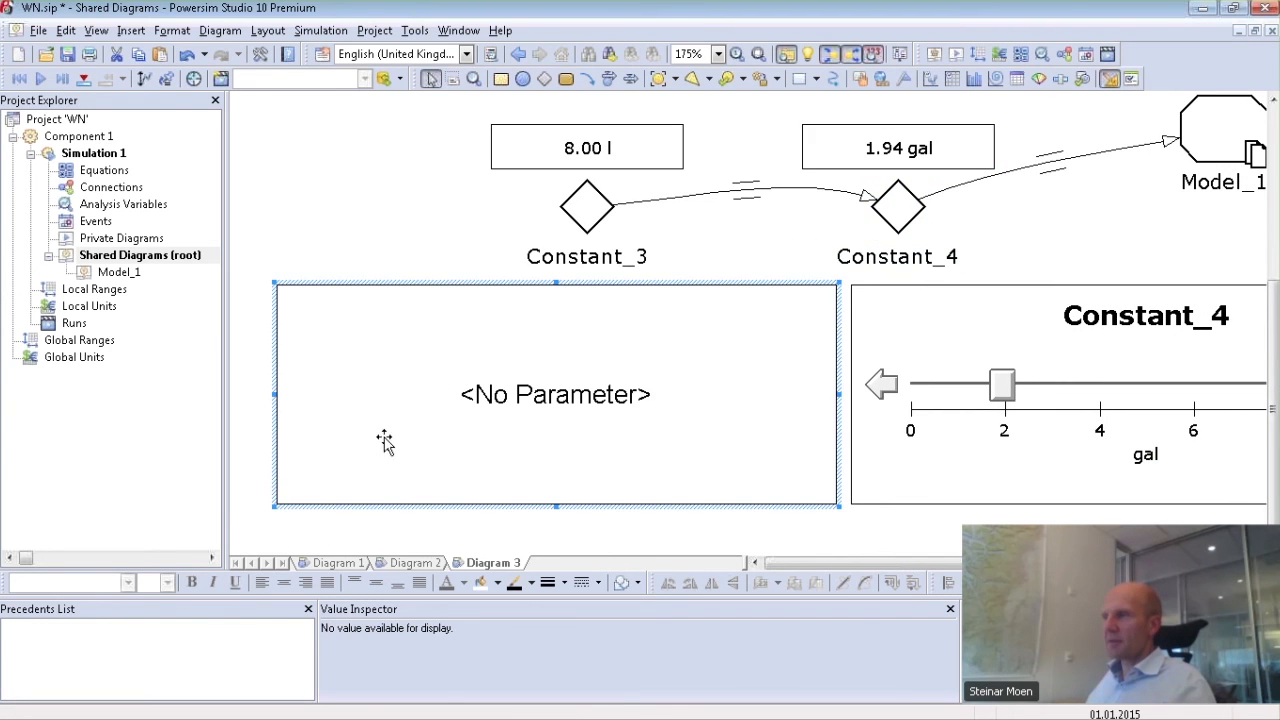
drag(582, 205, 560, 365)
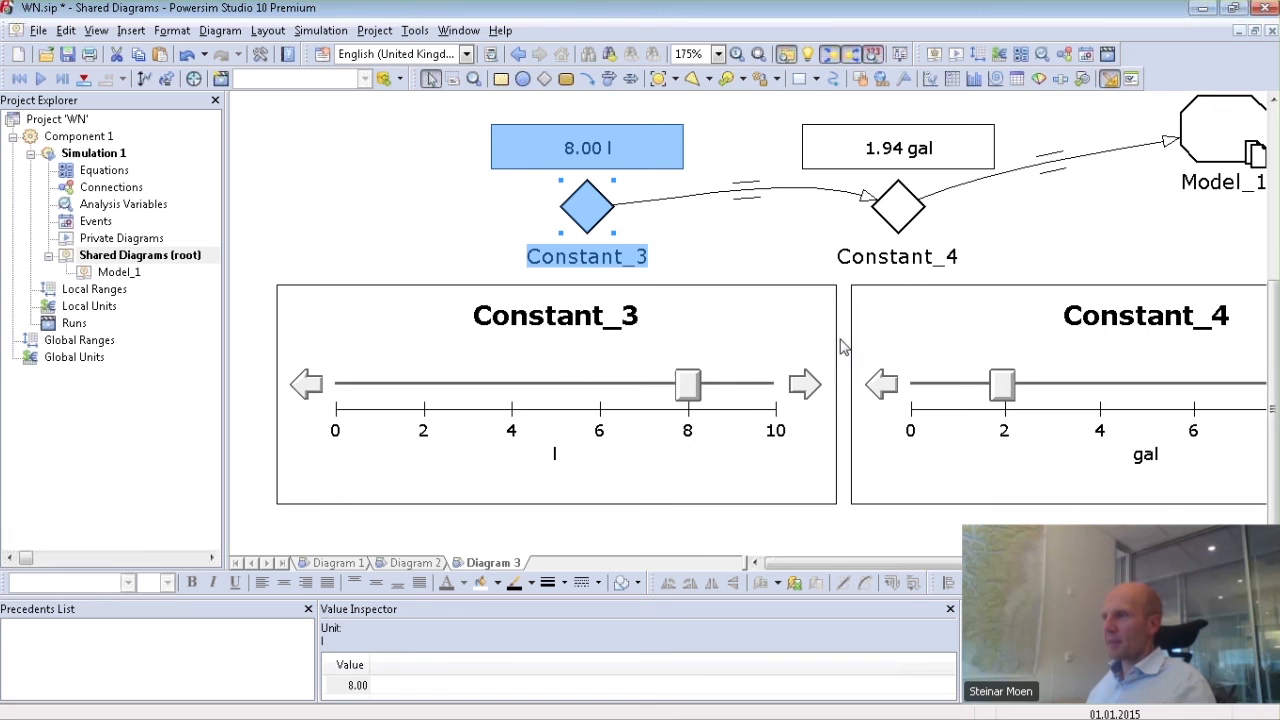
drag(695, 390, 461, 398)
Step: Open Model_1's diagram and try to set Constant_1's unit to m*m
click(1200, 113)
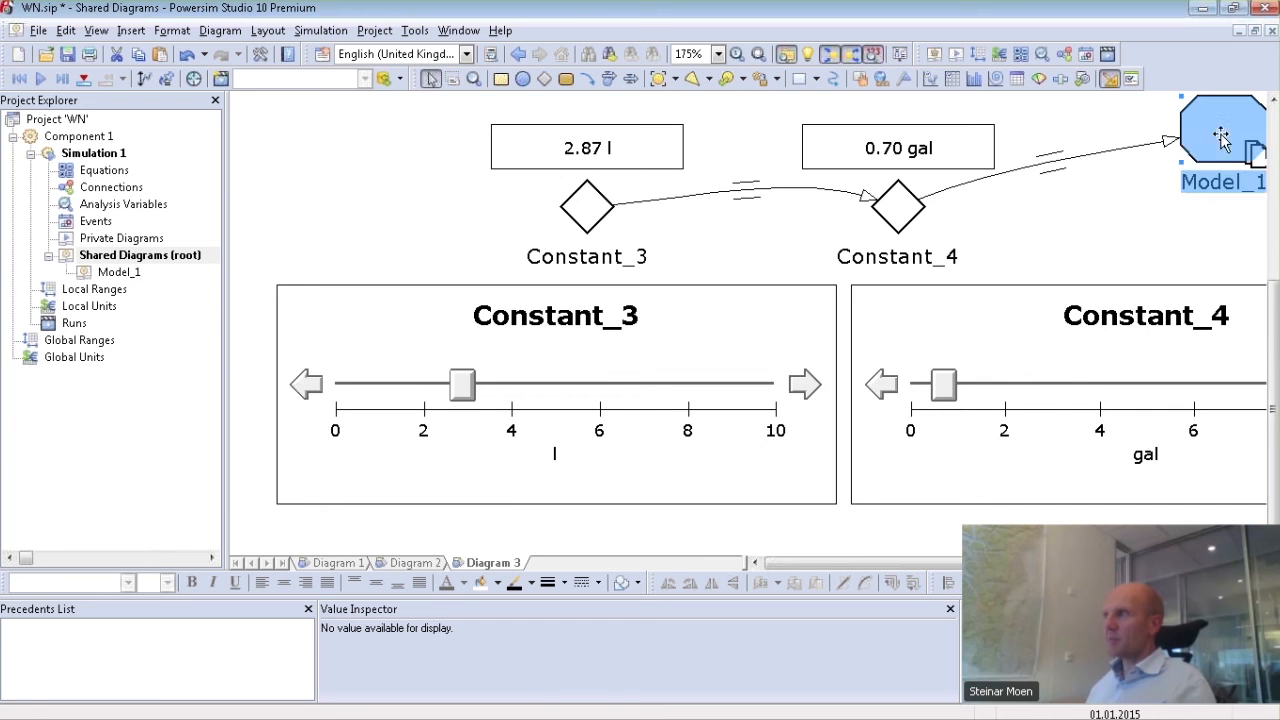
right_click(1205, 118)
click(1075, 383)
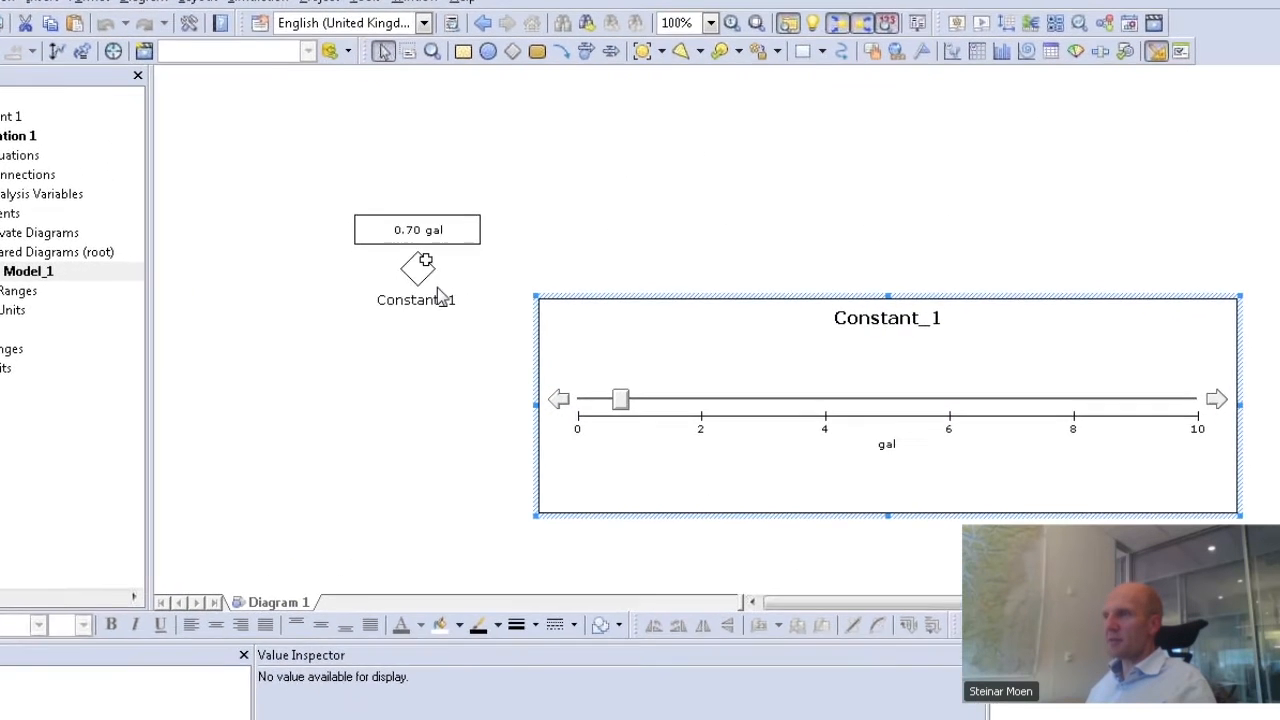
double_click(457, 268)
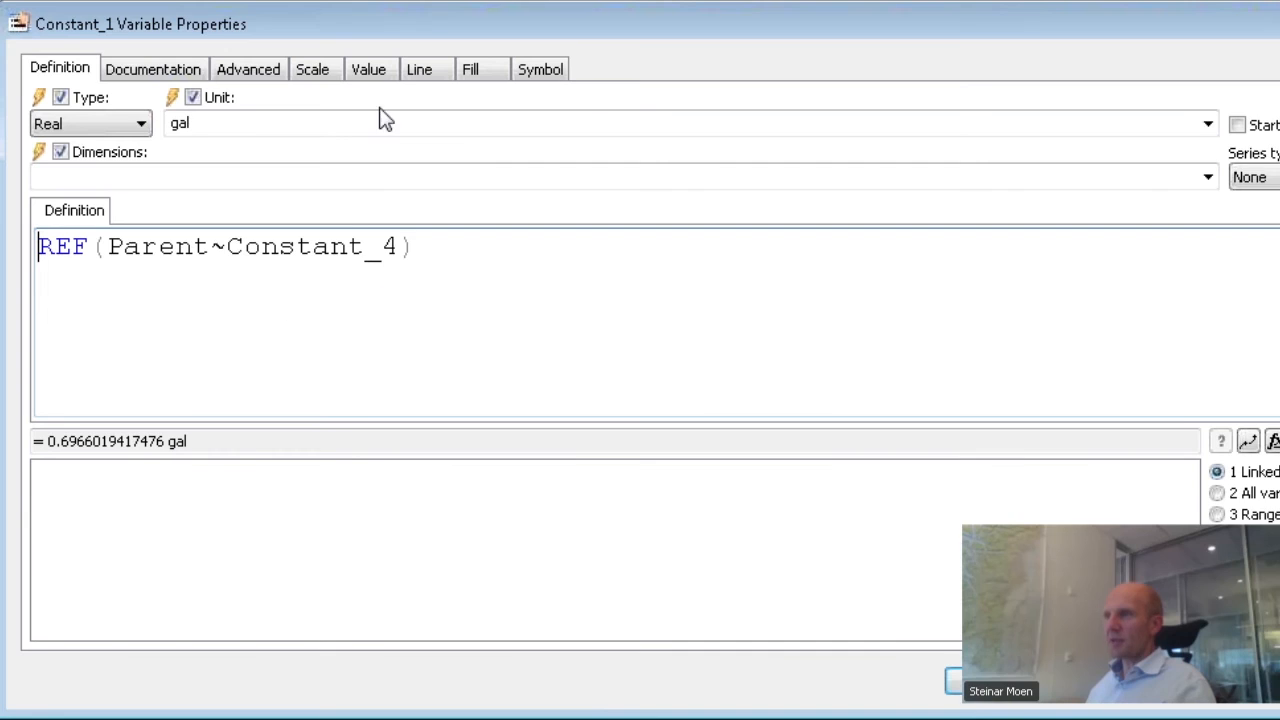
click(209, 123)
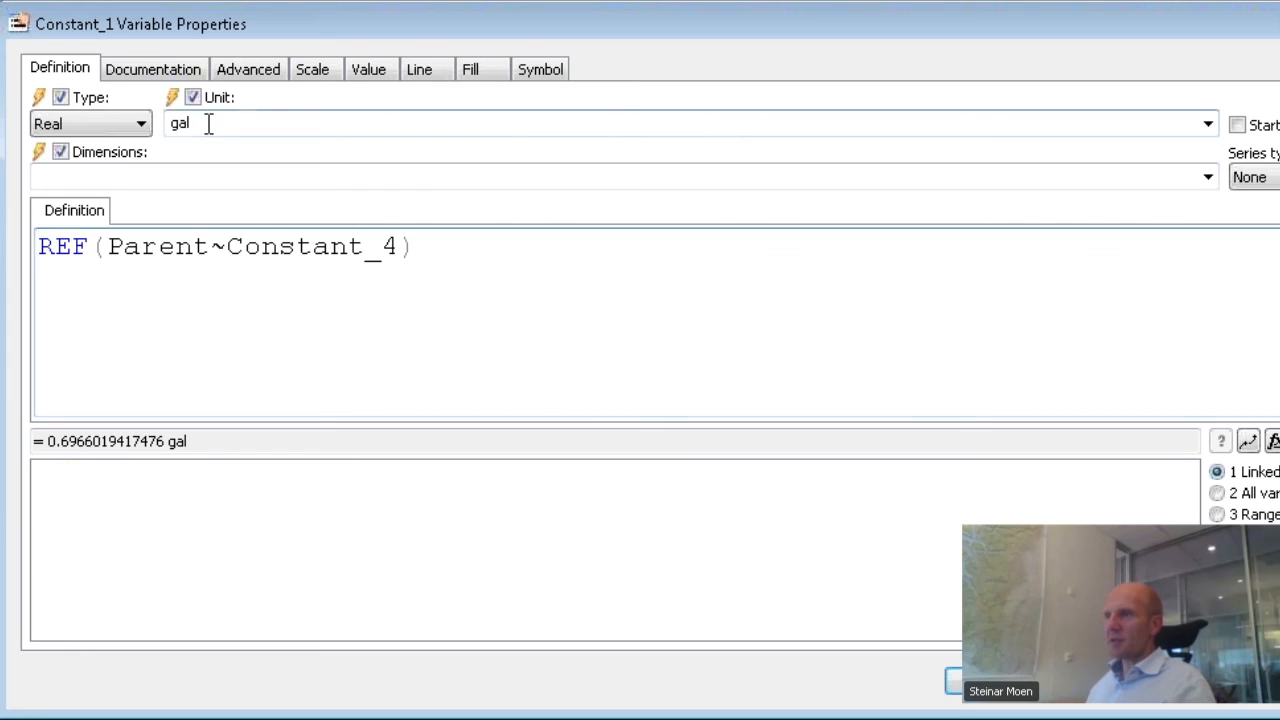
double_click(209, 123)
text(m*m)
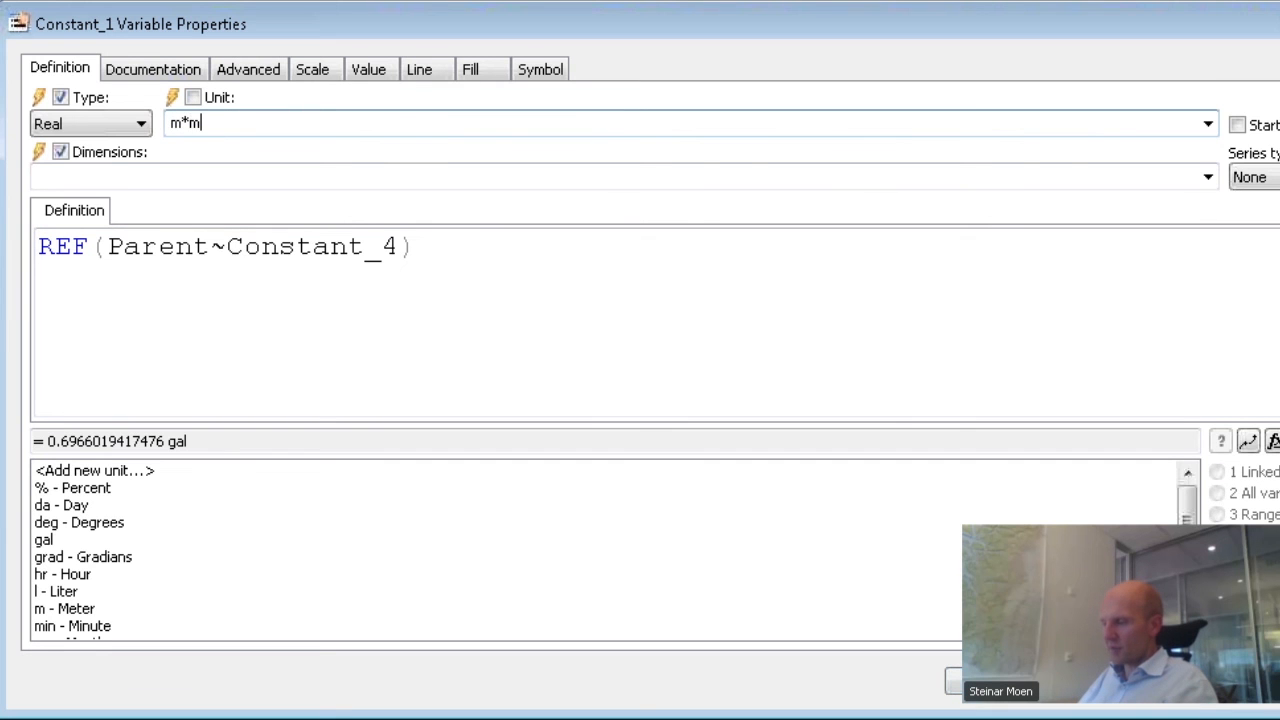
key(Return)
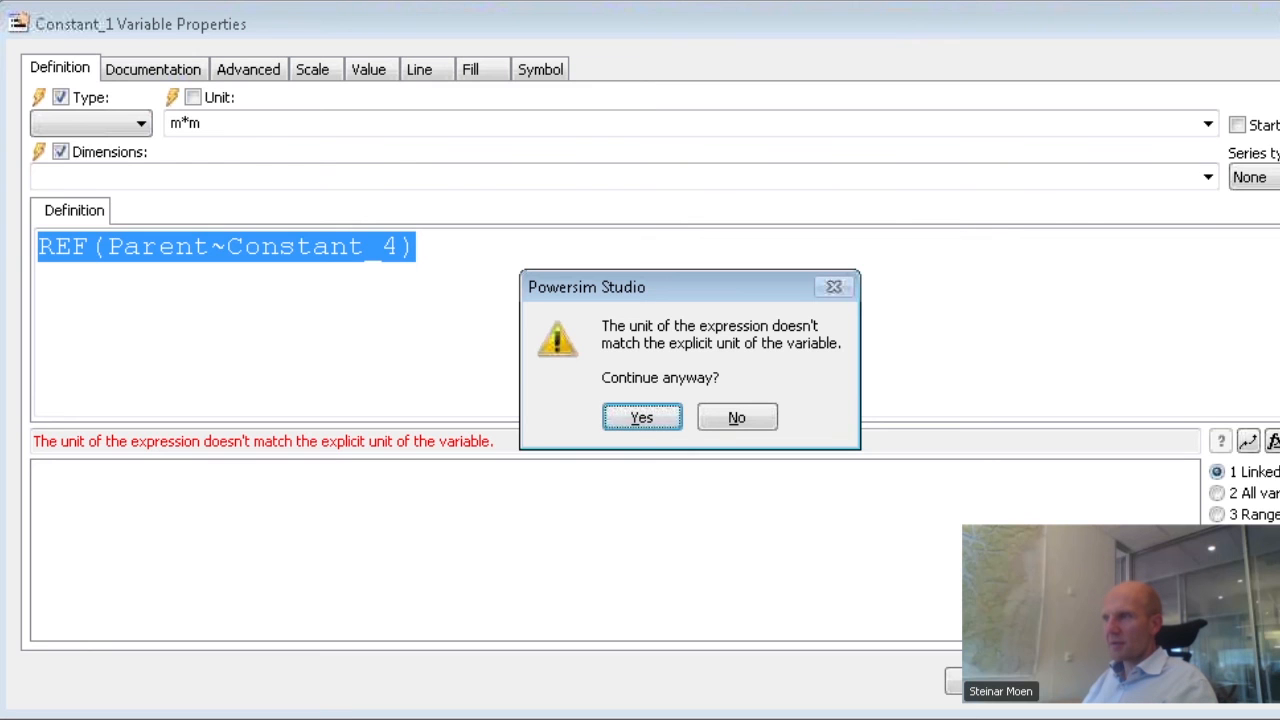
key(Tab)
key(Return)
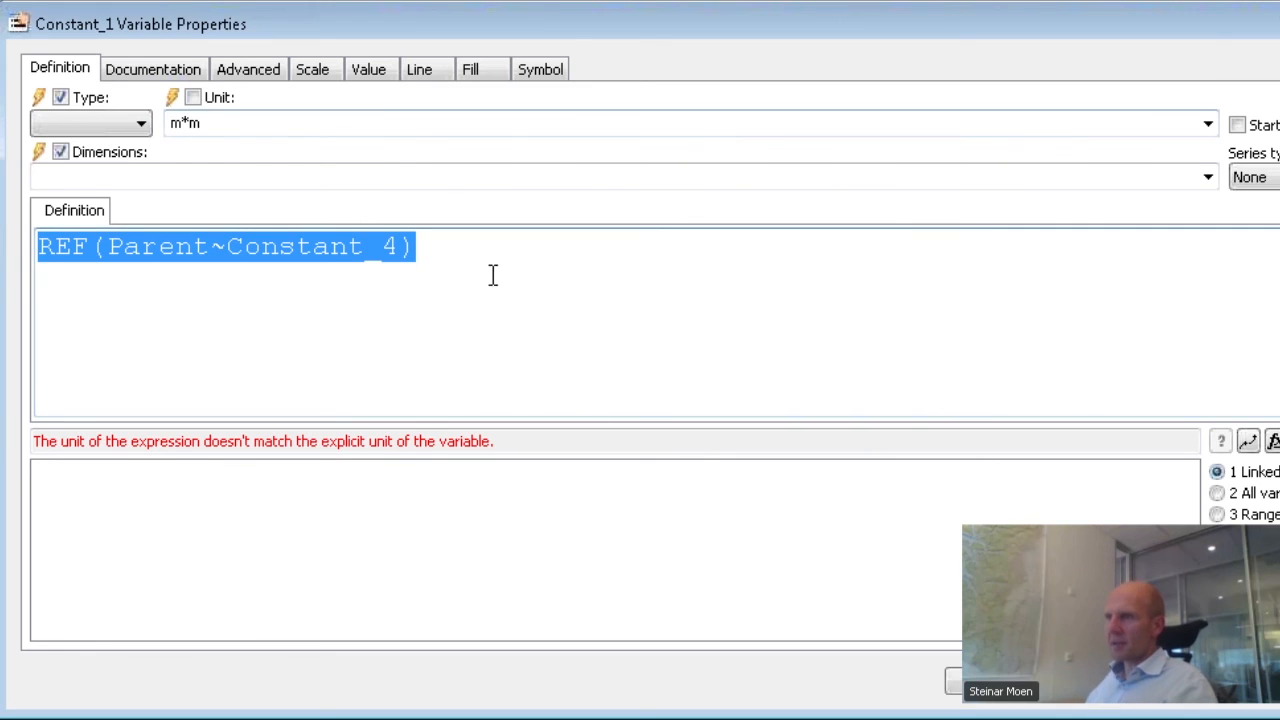
Step: Set Constant_1's unit to m*m*m and its value to 2 with the slider
click(234, 120)
click(234, 120)
text(*m)
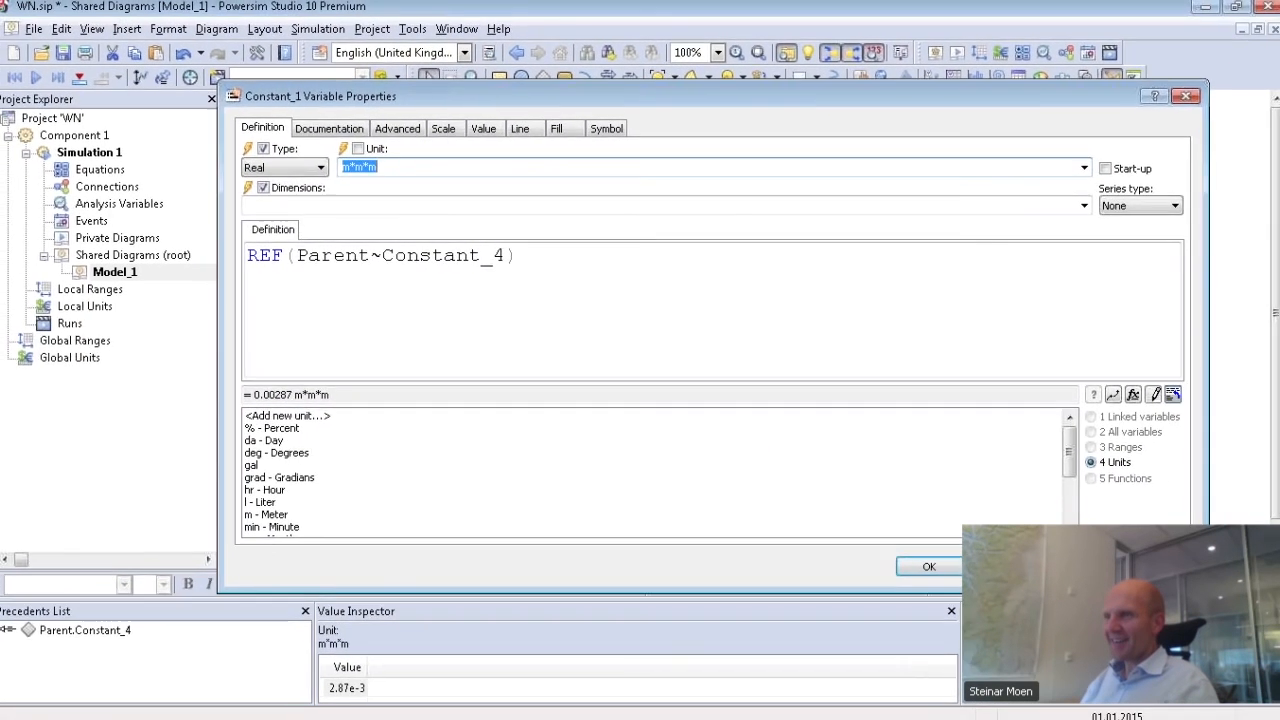
key(Return)
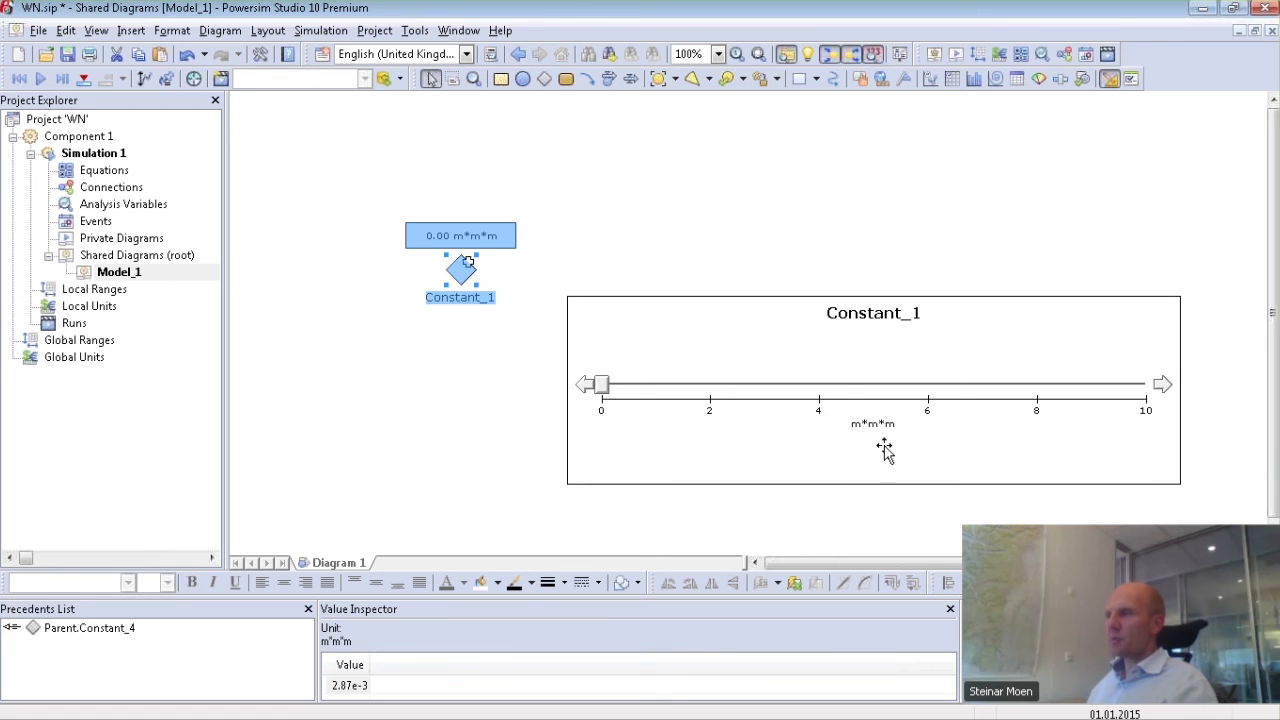
drag(603, 392, 705, 393)
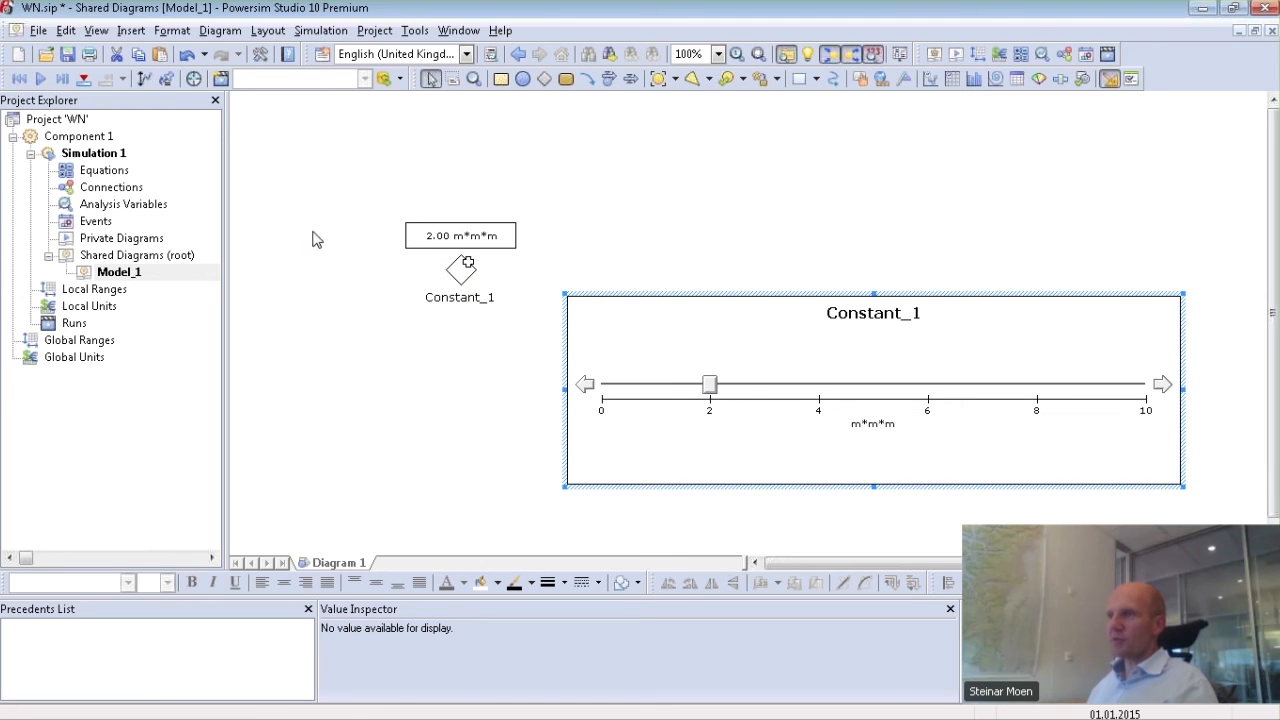
Step: Return to the root shared diagrams and add a table control above the constants holding Constant_3 and Constant_4
click(115, 257)
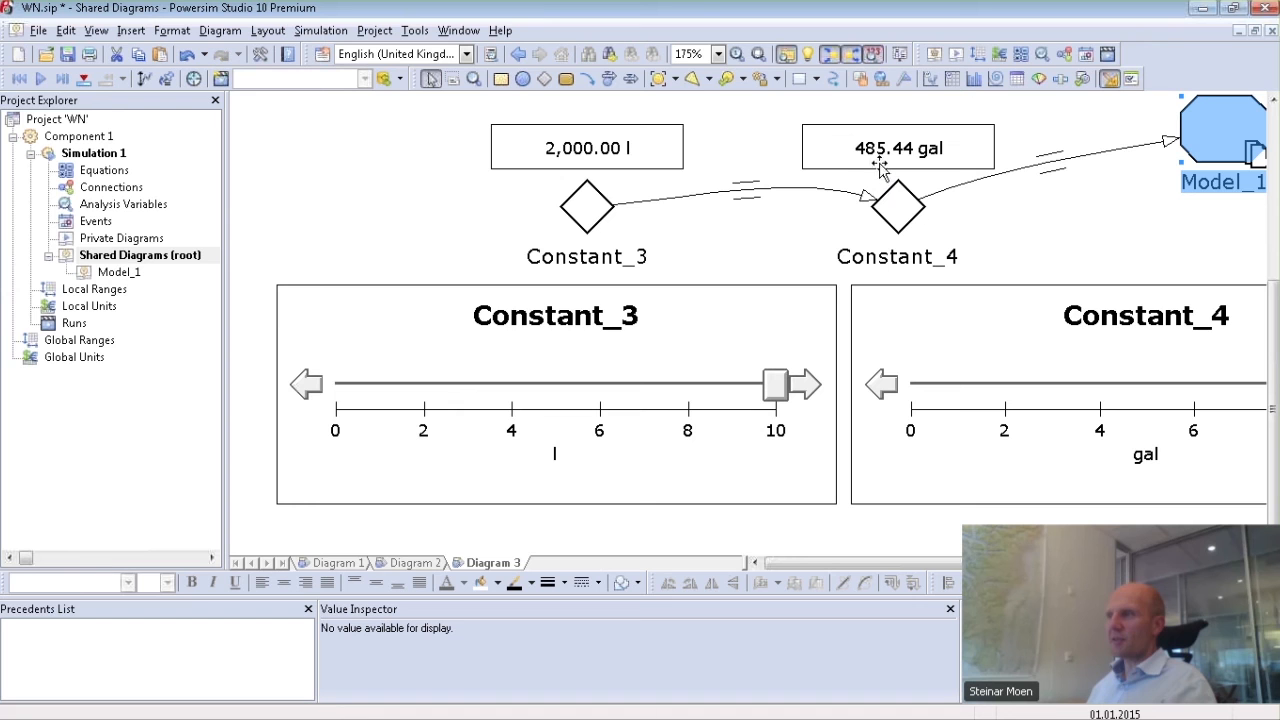
scroll(896, 210, up, 3)
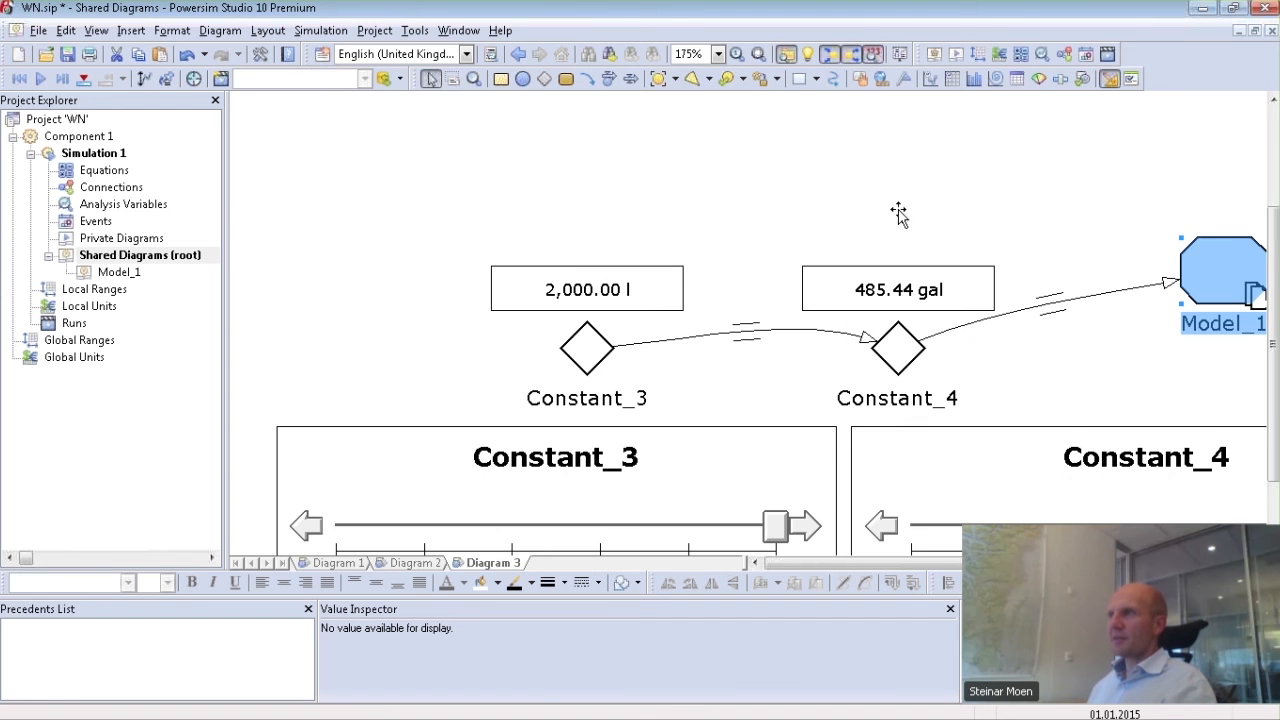
click(1017, 79)
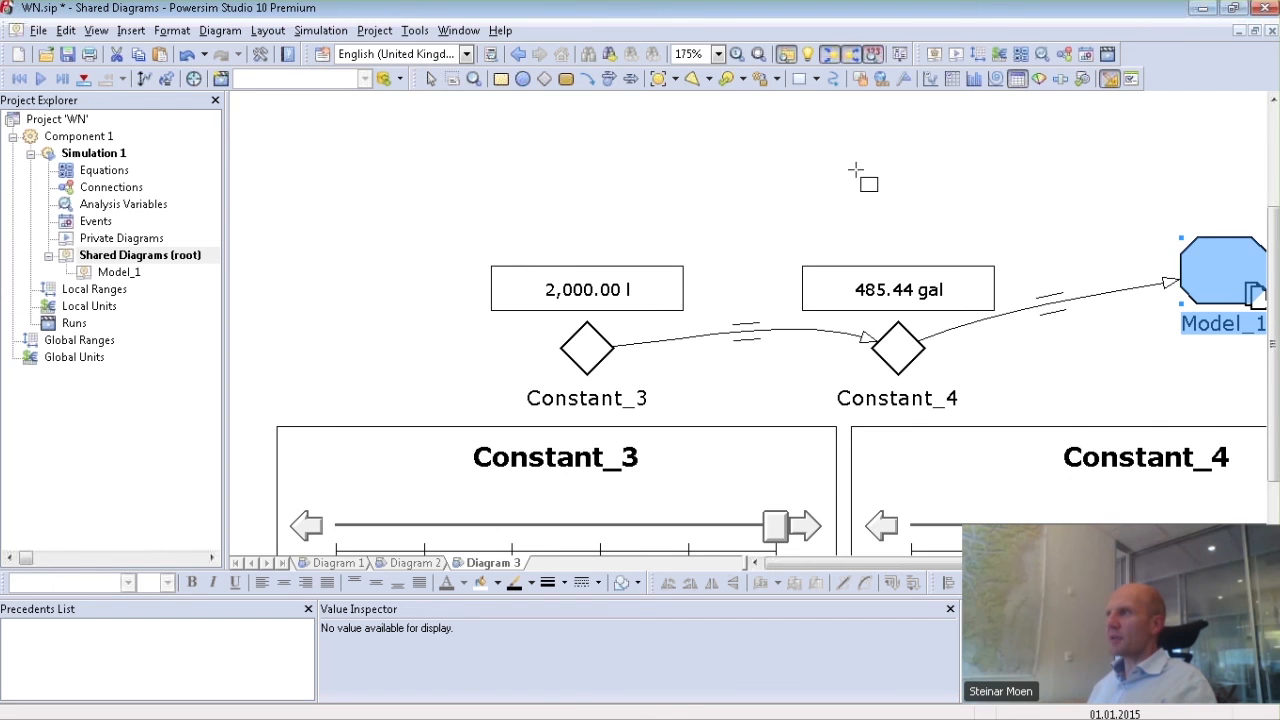
drag(524, 129, 932, 242)
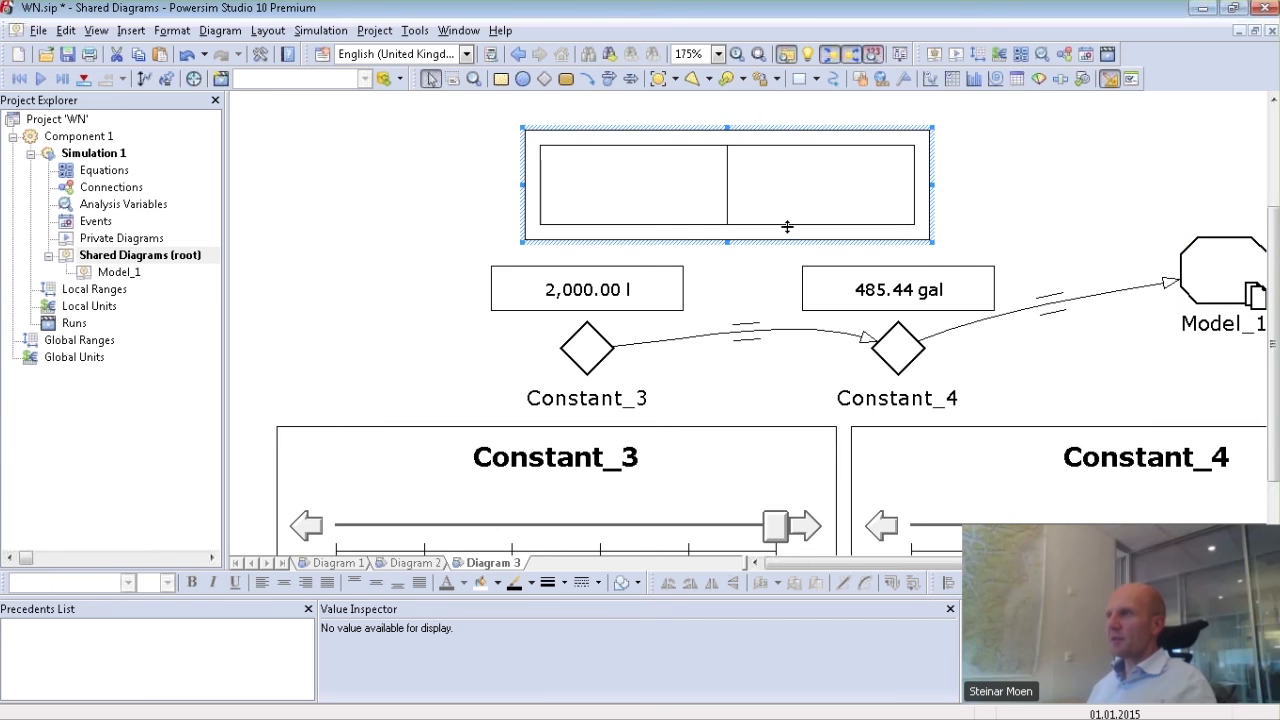
drag(583, 358, 596, 190)
drag(898, 348, 818, 201)
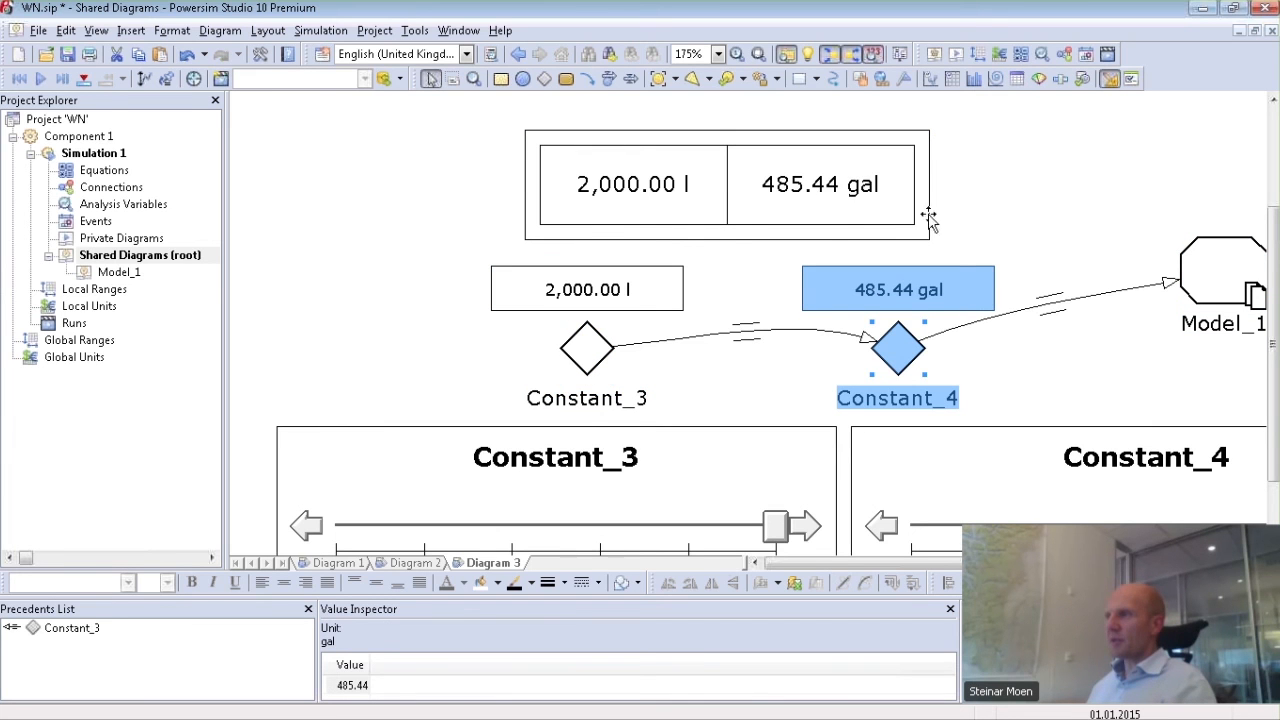
Step: In the table control, set Constant_4 to 400 gal, and then set Constant_3 to 3000 l
click(804, 186)
text(400)
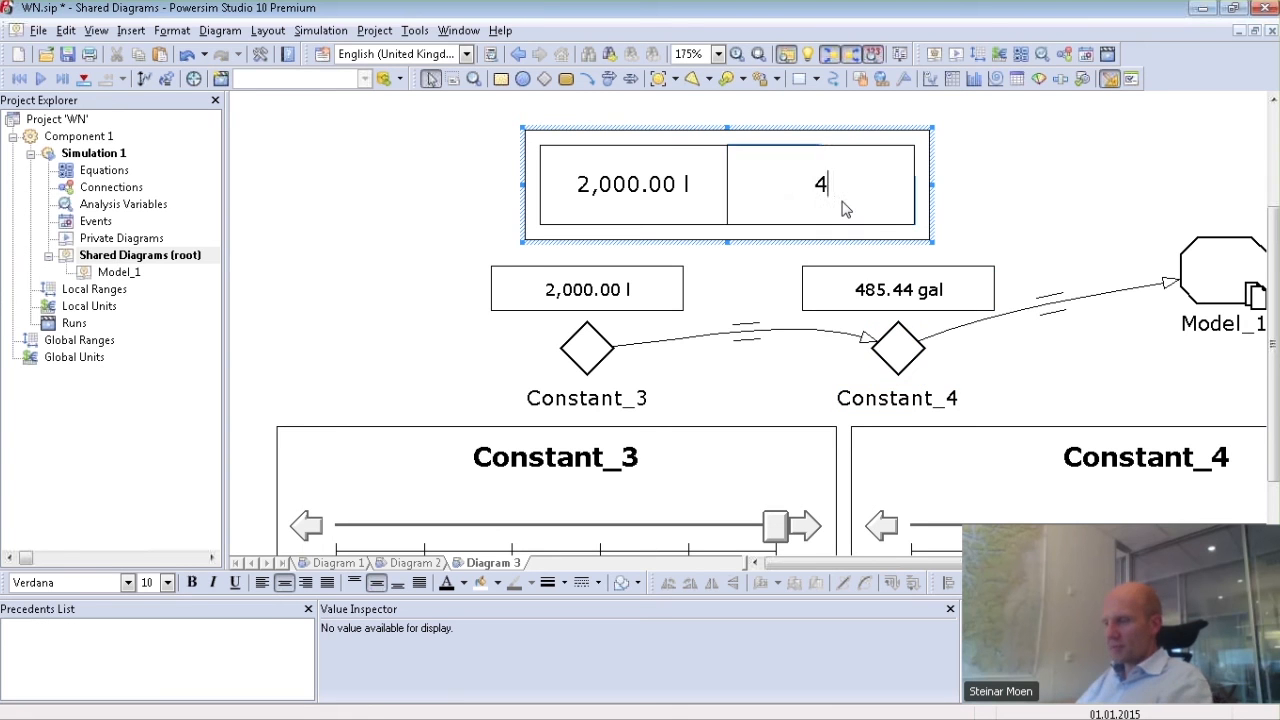
key(Return)
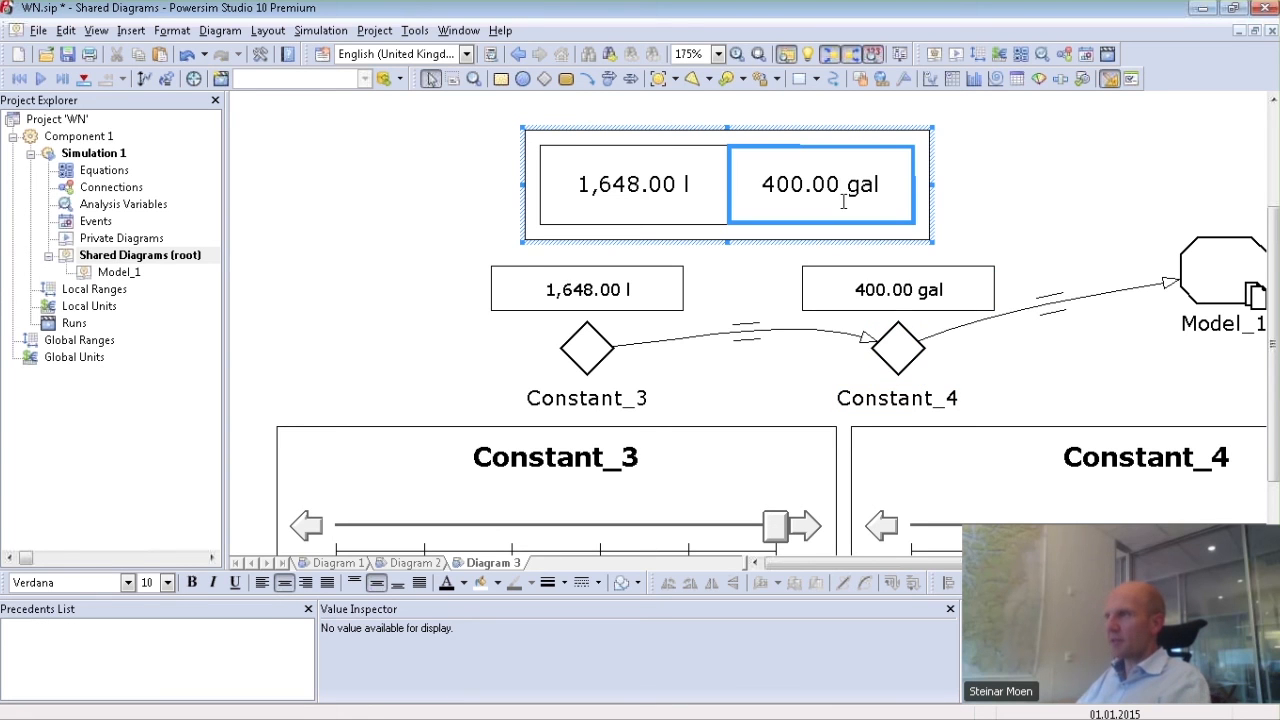
click(618, 185)
text(3000)
key(Return)
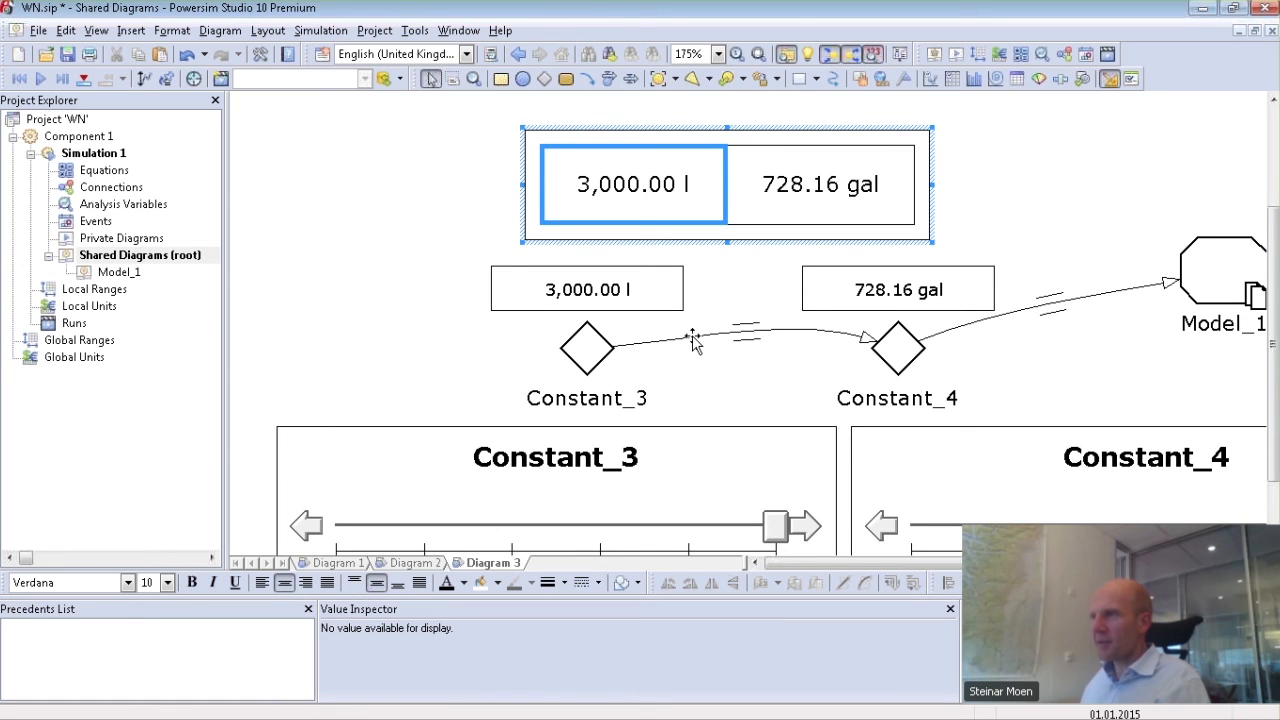
Step: Save the project under the new name WN10.sip
click(38, 30)
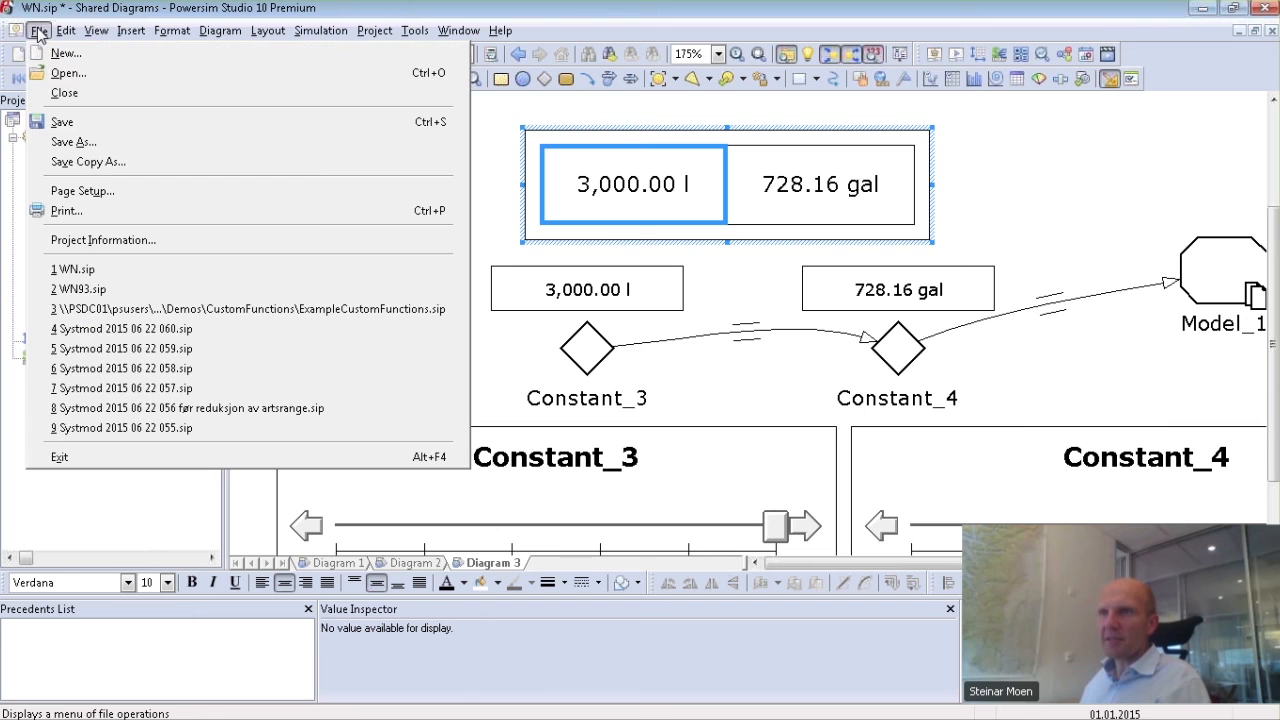
click(90, 146)
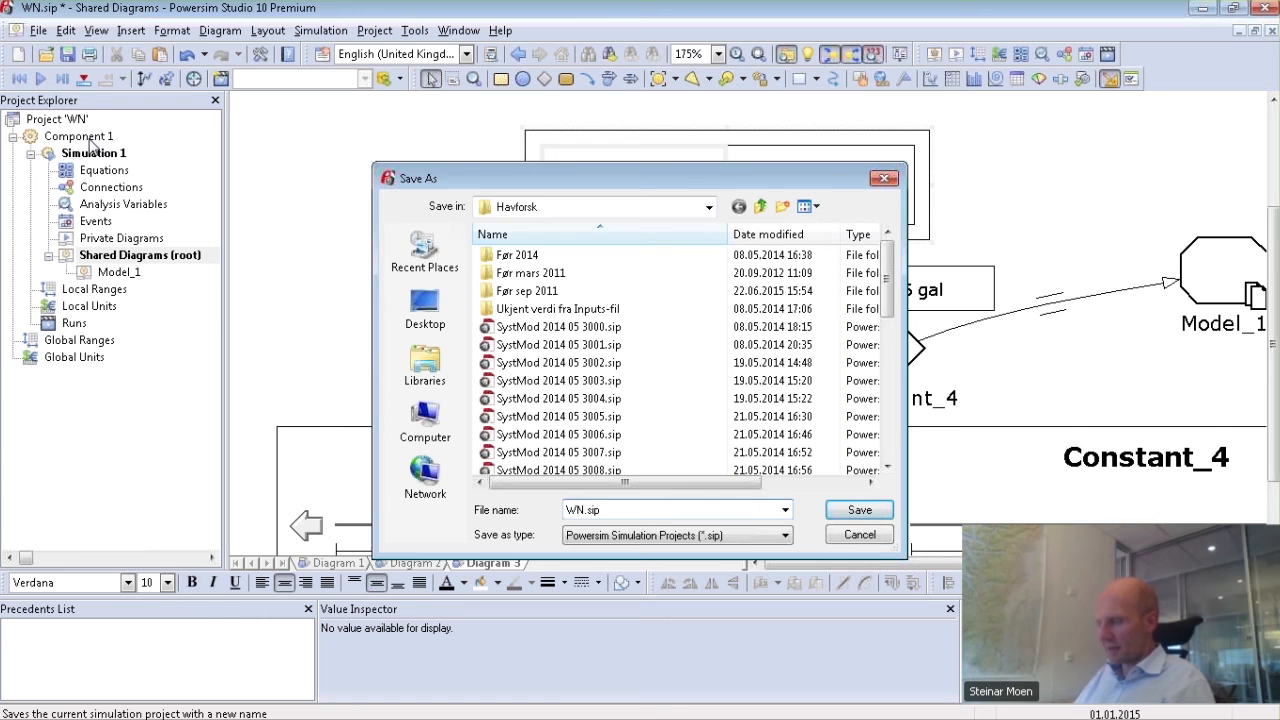
text(9)
key(BackSpace)
text(10)
key(Return)
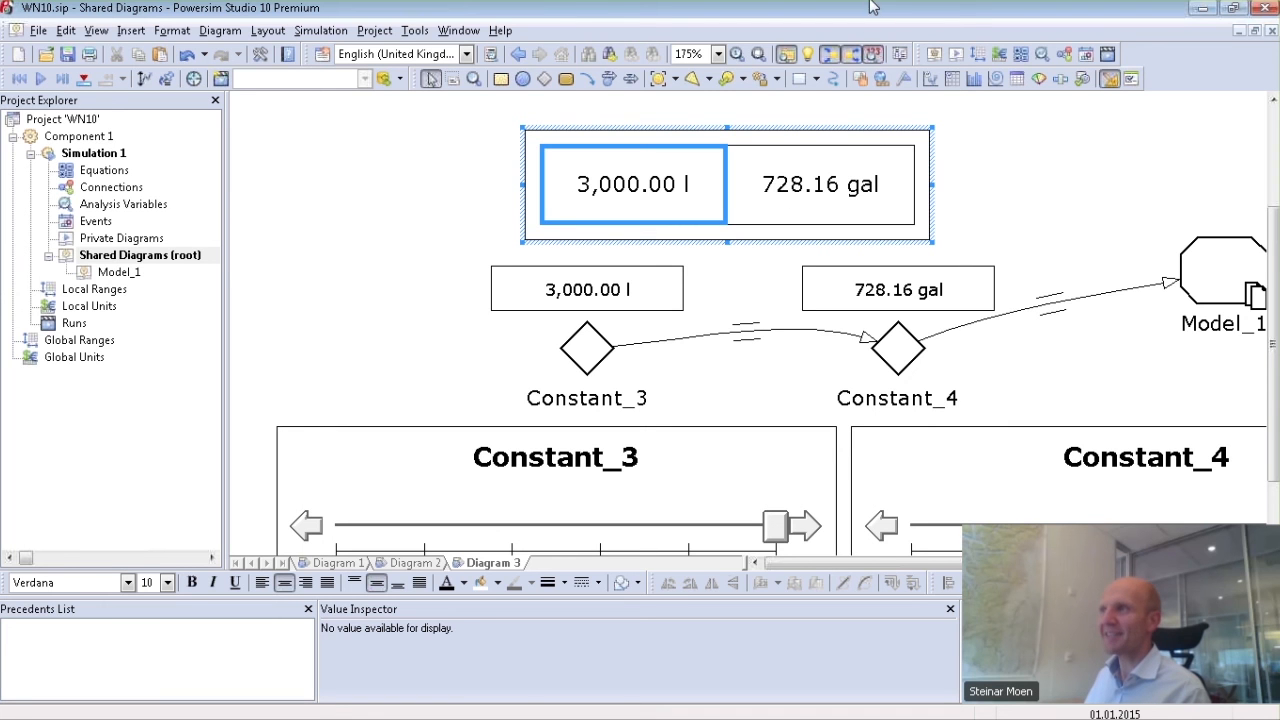
click(1002, 30)
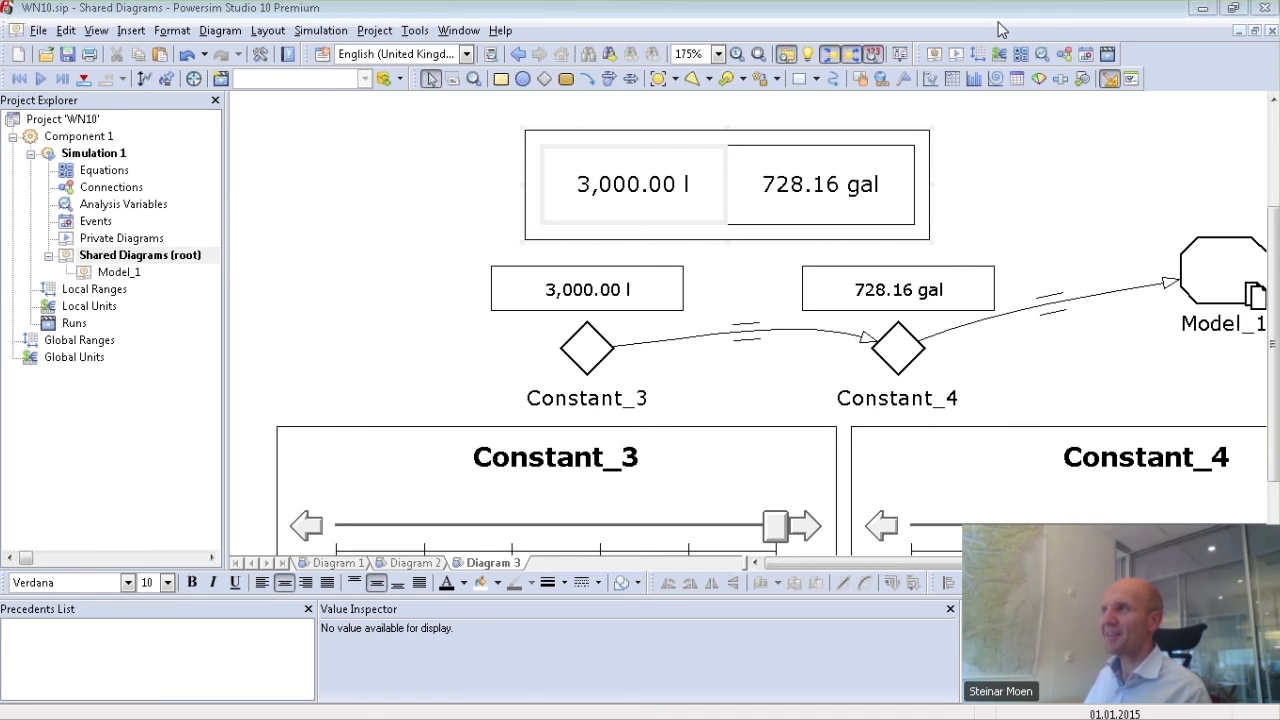